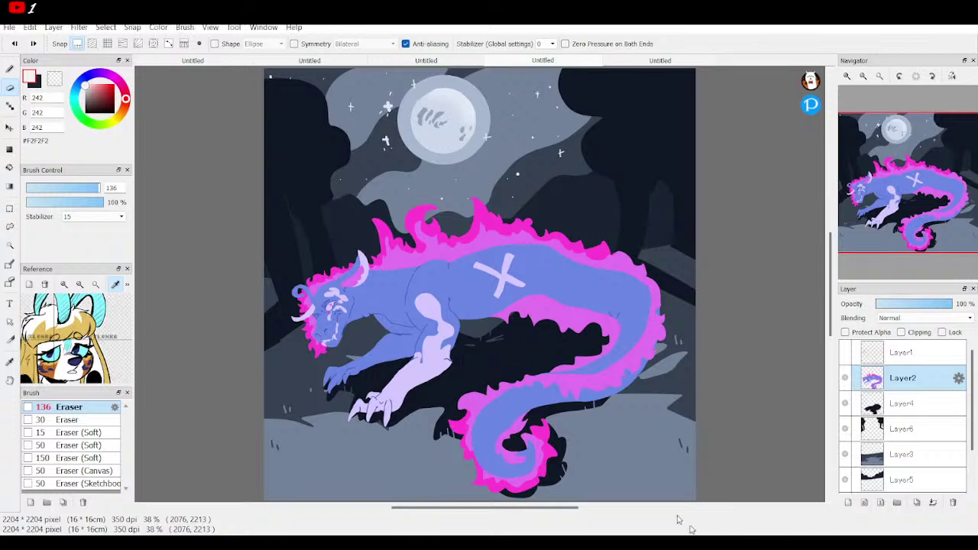
click(684, 60)
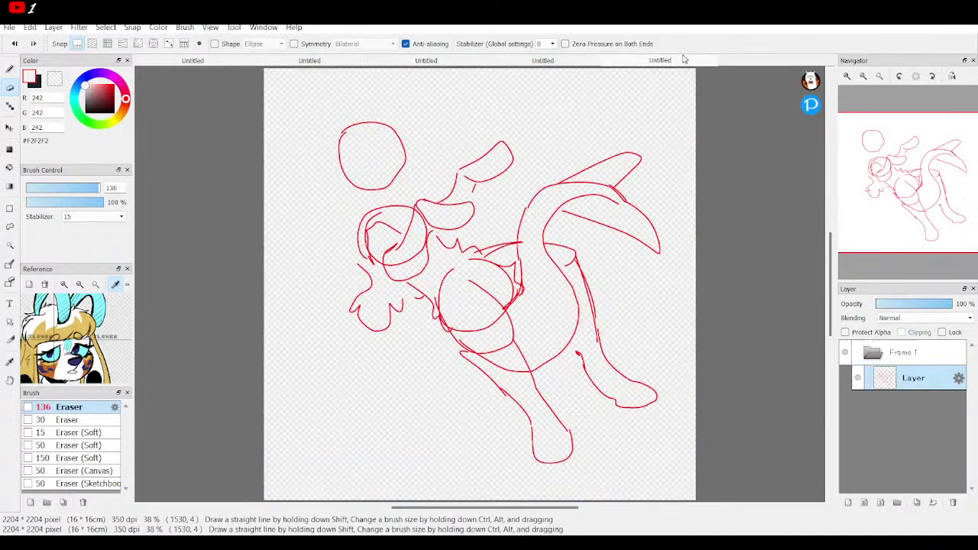
click(567, 61)
click(480, 60)
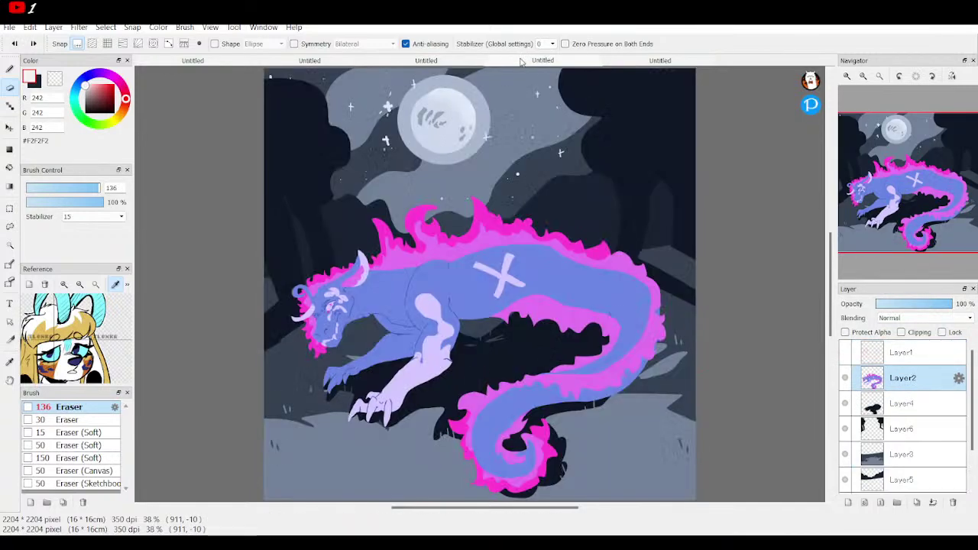
click(529, 60)
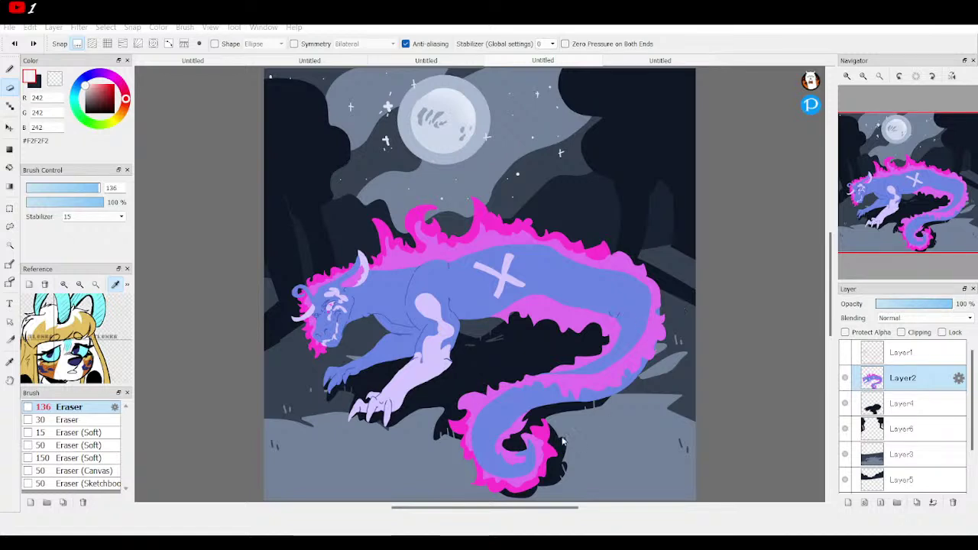
Step: Create a new blank 2204 × 2204 pixel canvas at 350 dpi and set the drawing colour to red #FF0000
click(542, 439)
right_click(301, 149)
drag(96, 102, 132, 55)
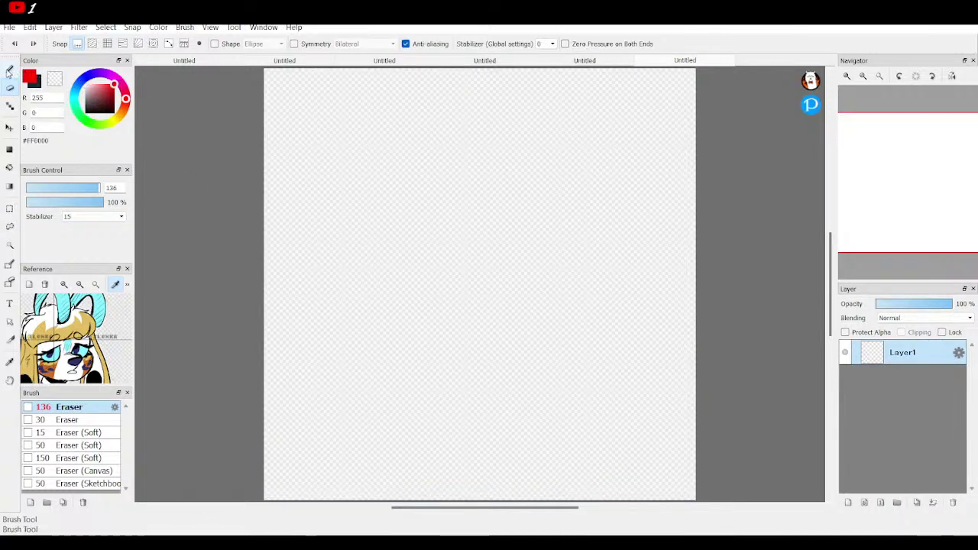
Step: Switch from the eraser to the Pen brush and set its size to 3
key(b)
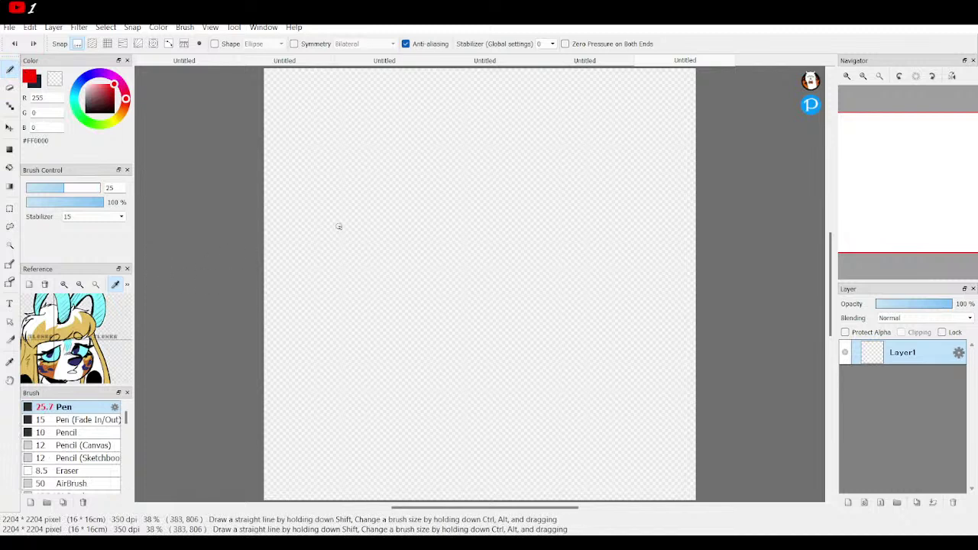
key(BackSpace)
key(BackSpace)
text(3)
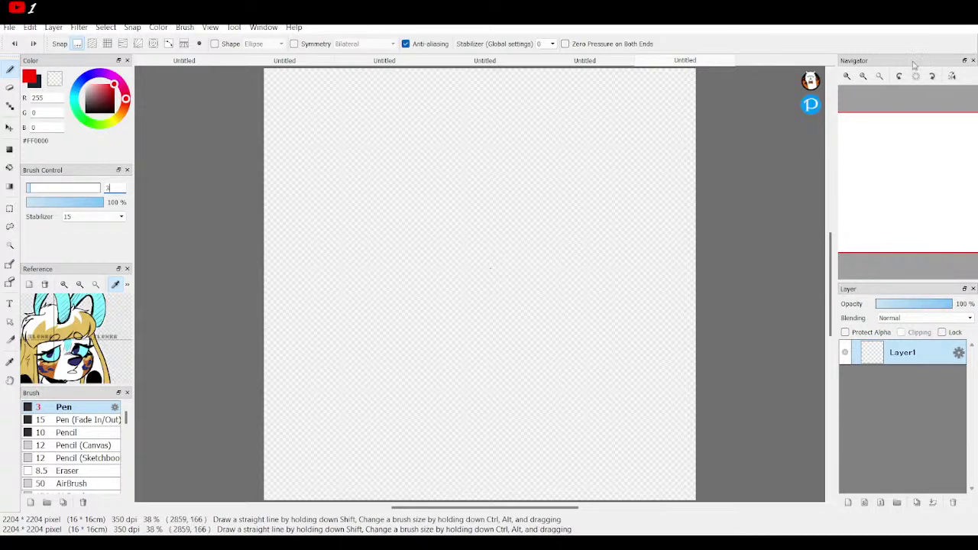
Step: Sketch a rough circle for the head in the upper middle of the canvas
click(846, 75)
click(847, 76)
click(847, 76)
drag(906, 187, 891, 143)
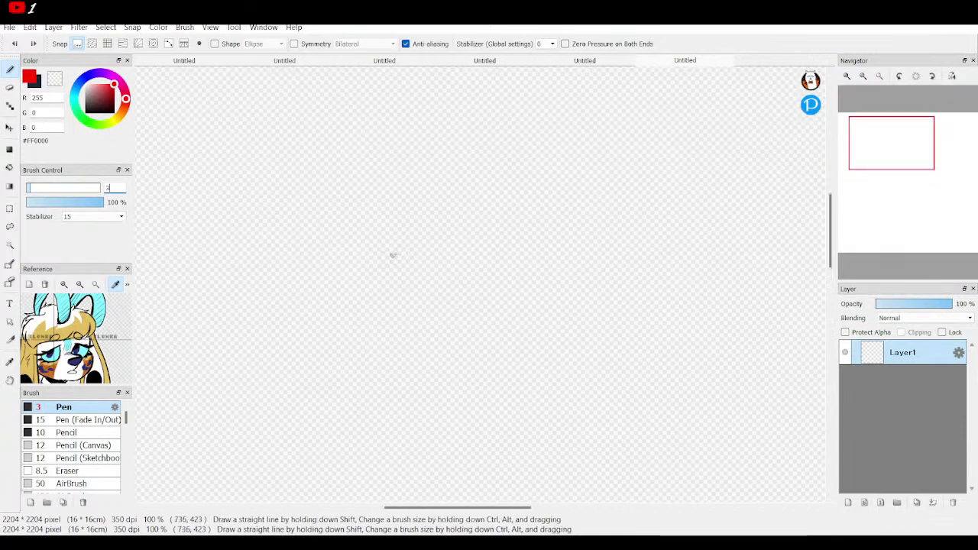
mouse_move(447, 127)
mouse_down()
mouse_move(406, 178)
mouse_move(443, 247)
mouse_move(523, 209)
mouse_move(517, 153)
mouse_move(450, 127)
mouse_move(412, 148)
mouse_up()
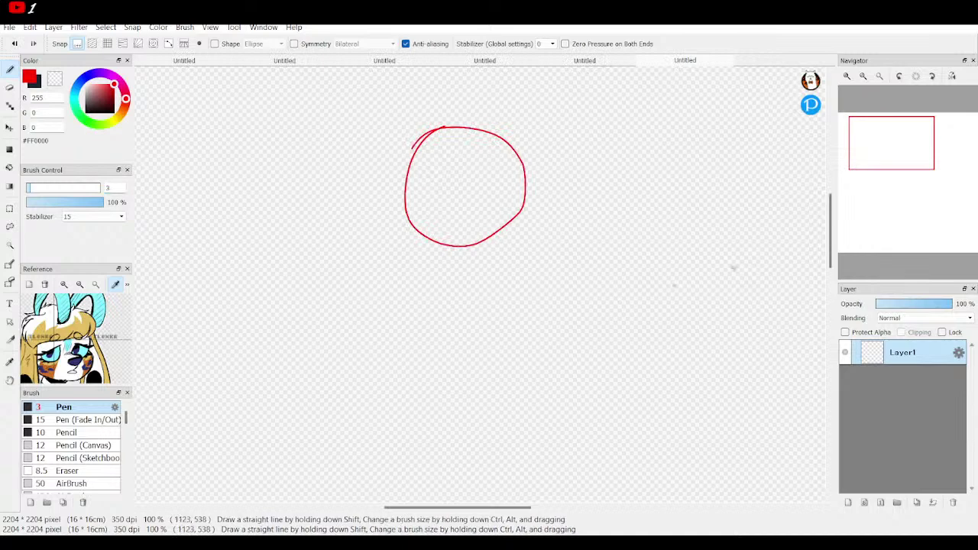
Step: Sketch the nose at the circle's left edge and the mouth line below it, undoing the extra stroke beside the mouth
click(847, 76)
click(846, 76)
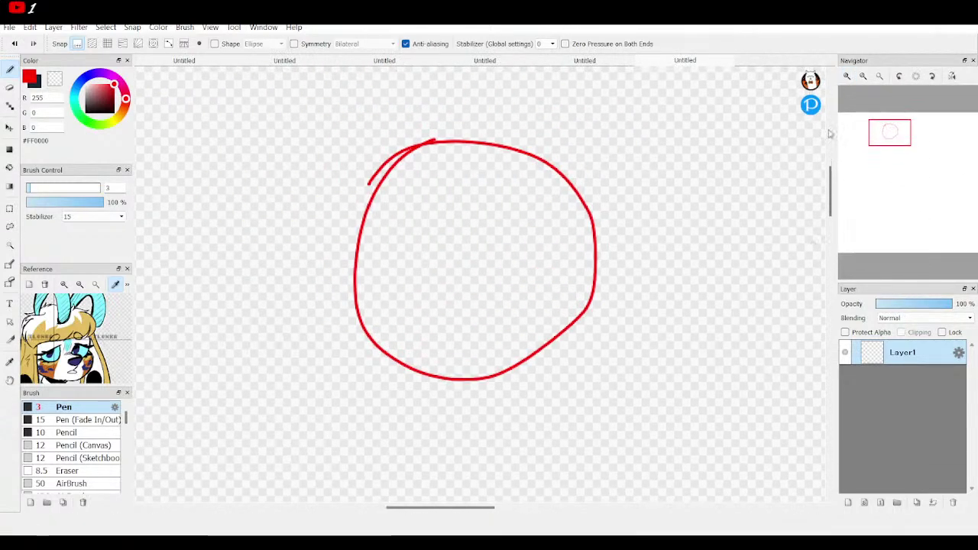
click(846, 77)
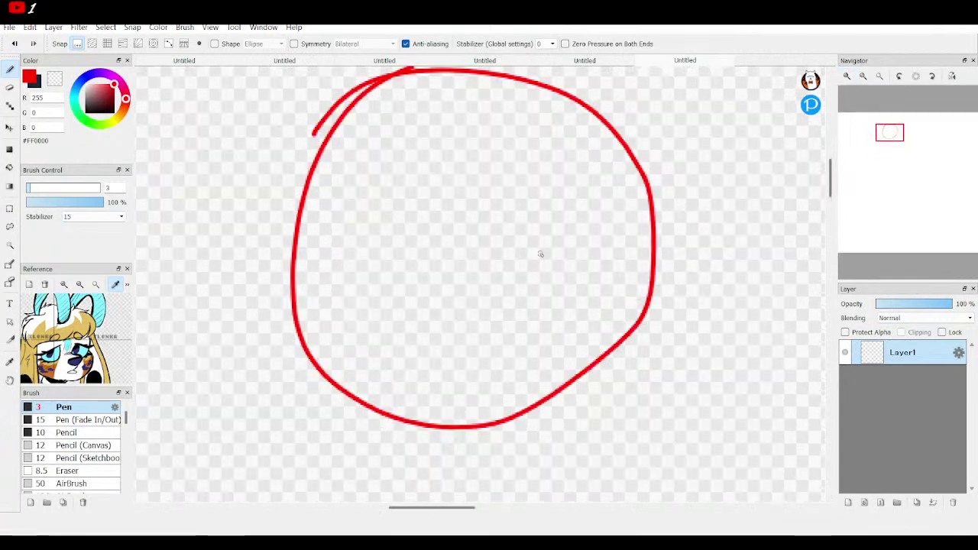
mouse_move(303, 271)
mouse_down()
mouse_move(383, 275)
mouse_move(347, 305)
mouse_move(325, 304)
mouse_move(303, 278)
mouse_up()
mouse_move(337, 326)
mouse_down()
mouse_move(341, 338)
mouse_move(393, 342)
mouse_move(455, 291)
mouse_up()
mouse_move(322, 344)
mouse_down()
mouse_move(304, 326)
mouse_move(333, 342)
mouse_up()
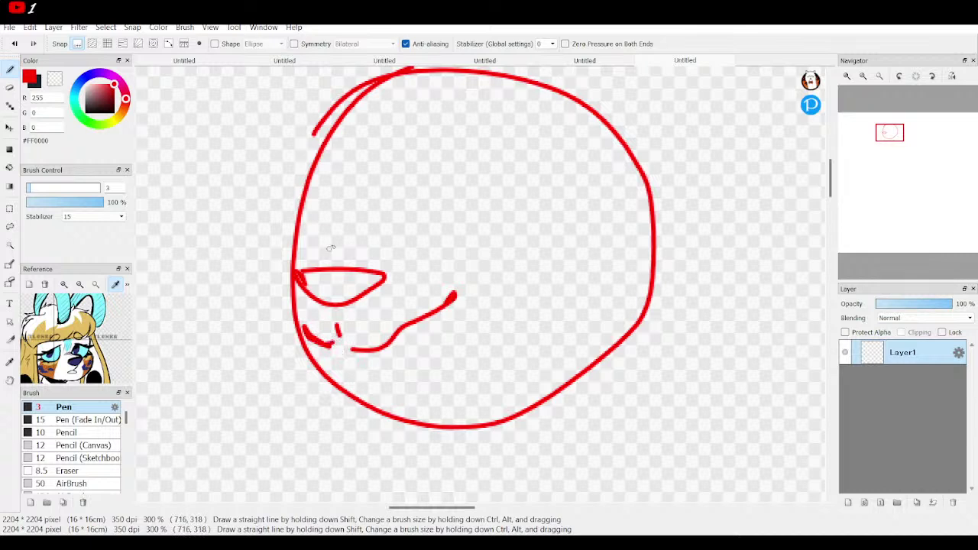
click(15, 45)
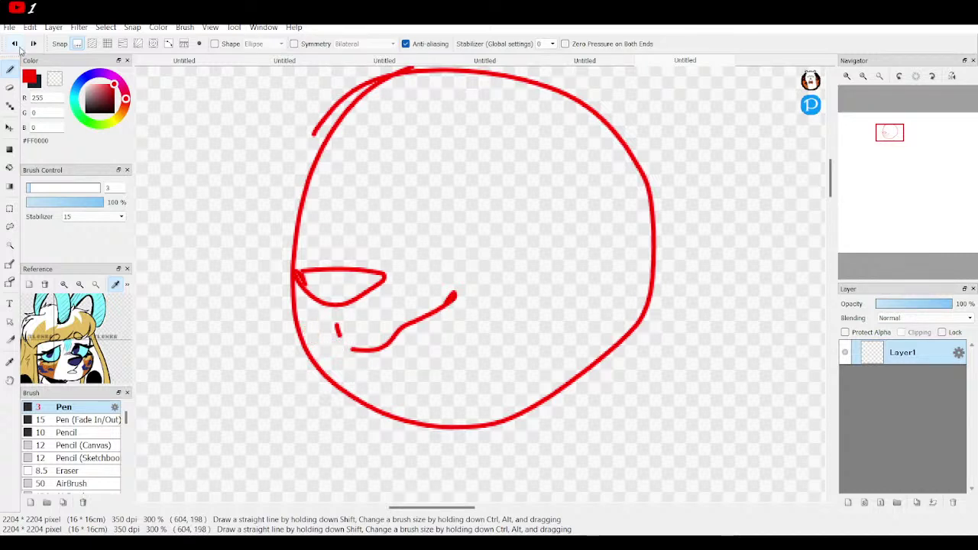
Step: Sketch both half-closed eyes above the nose, with heavy upper lids, irises and pointed outer lashes
mouse_move(329, 260)
mouse_down()
mouse_move(365, 249)
mouse_move(349, 225)
mouse_move(342, 247)
mouse_move(396, 252)
mouse_move(403, 237)
mouse_move(350, 249)
mouse_move(383, 226)
mouse_move(370, 250)
mouse_move(392, 232)
mouse_move(458, 216)
mouse_move(507, 238)
mouse_move(520, 260)
mouse_move(445, 207)
mouse_move(422, 216)
mouse_move(499, 228)
mouse_up()
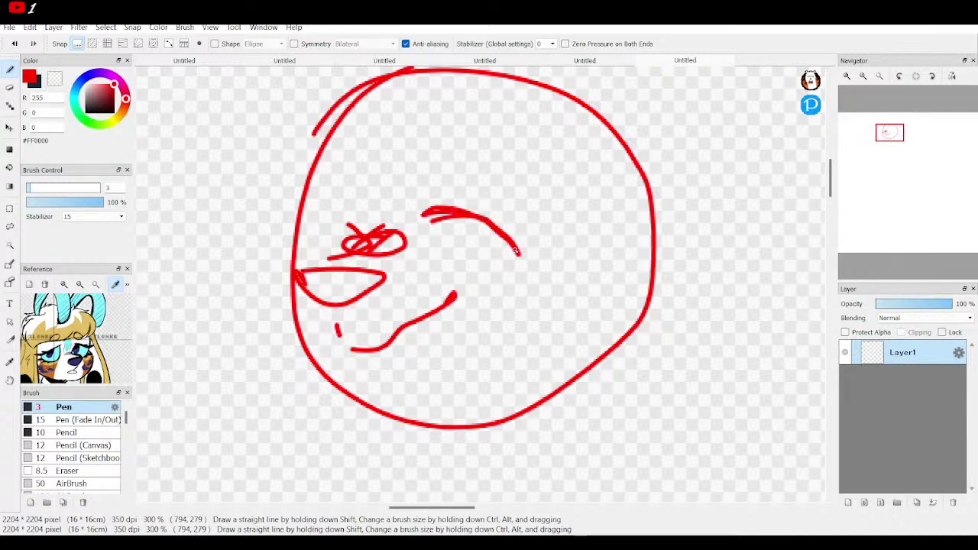
mouse_move(493, 266)
mouse_down()
mouse_move(447, 266)
mouse_move(503, 263)
mouse_up()
click(13, 43)
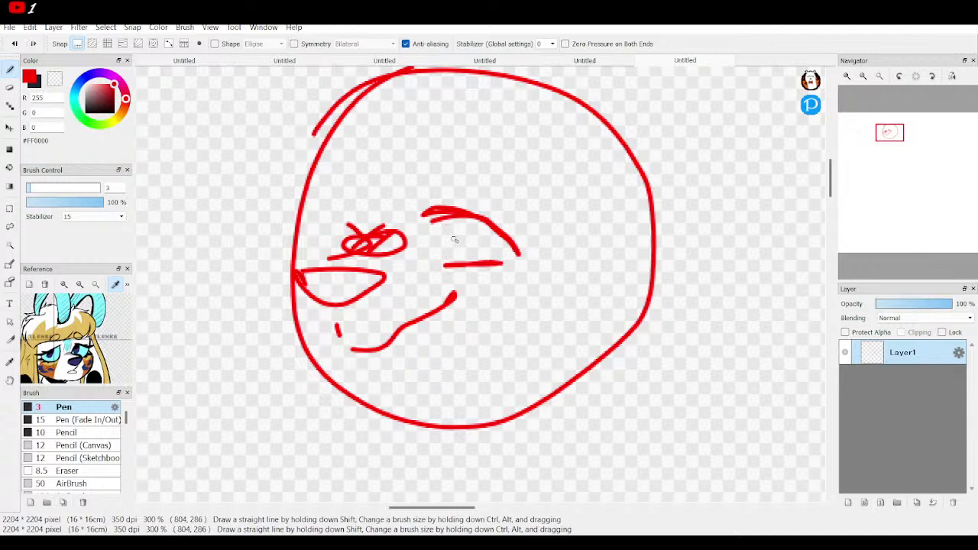
mouse_move(470, 216)
mouse_down()
mouse_move(526, 221)
mouse_move(493, 225)
mouse_move(572, 261)
mouse_move(506, 249)
mouse_move(537, 264)
mouse_up()
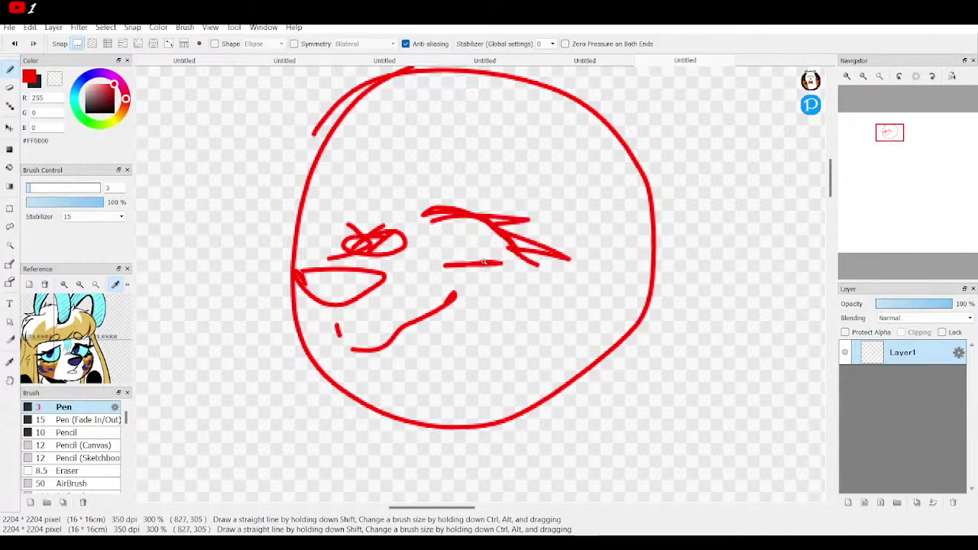
mouse_move(472, 219)
mouse_down()
mouse_move(493, 258)
mouse_move(504, 239)
mouse_move(501, 252)
mouse_up()
mouse_move(361, 227)
mouse_down()
mouse_move(370, 226)
mouse_move(350, 220)
mouse_move(338, 246)
mouse_move(350, 221)
mouse_up()
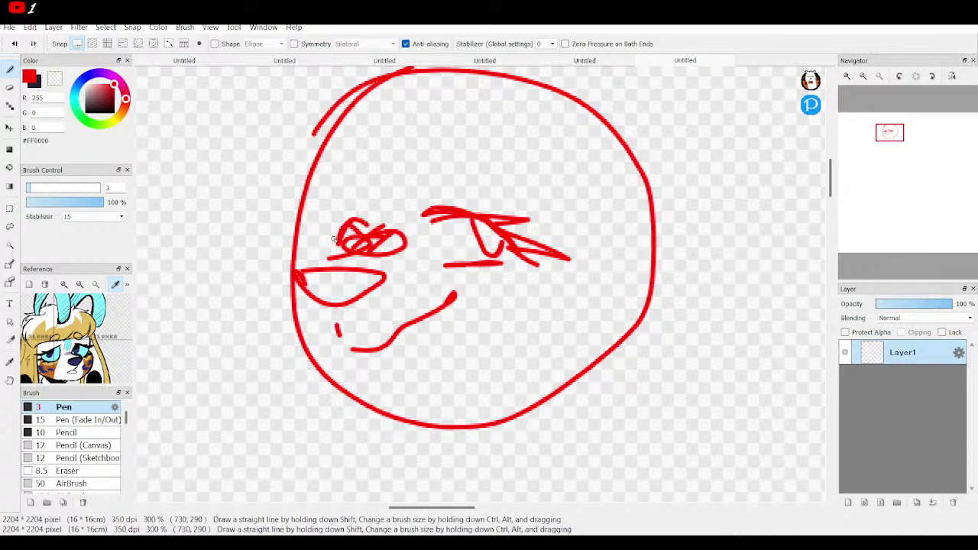
mouse_move(337, 232)
mouse_down()
mouse_move(308, 261)
mouse_move(336, 246)
mouse_move(333, 253)
mouse_up()
Step: Draw oval eyebrows above both eyes, short marks between them, and a short stroke below the nose
mouse_move(490, 181)
mouse_down()
mouse_move(461, 169)
mouse_move(441, 183)
mouse_move(486, 180)
mouse_up()
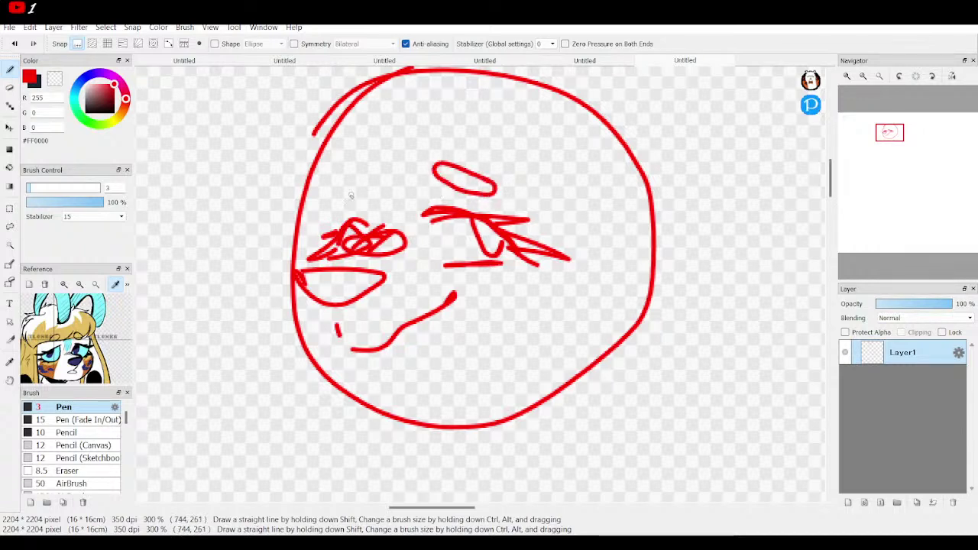
mouse_move(335, 209)
mouse_down()
mouse_move(358, 182)
mouse_move(360, 199)
mouse_move(336, 211)
mouse_up()
drag(396, 196, 398, 219)
drag(311, 309, 320, 331)
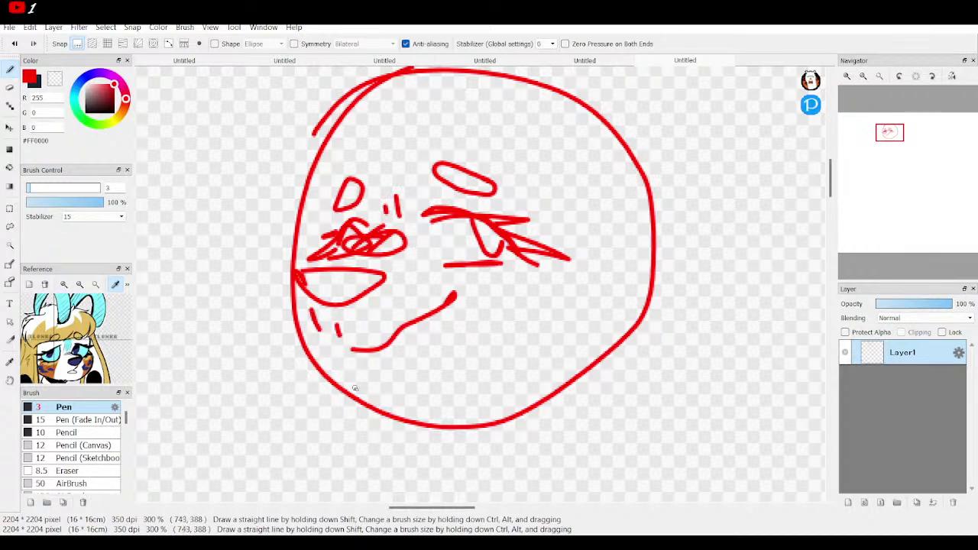
Step: Sketch the chin and a short jaw line below the mouth, and a curved cheek mark below the right eye
mouse_move(357, 371)
mouse_down()
mouse_move(389, 386)
mouse_move(516, 324)
mouse_up()
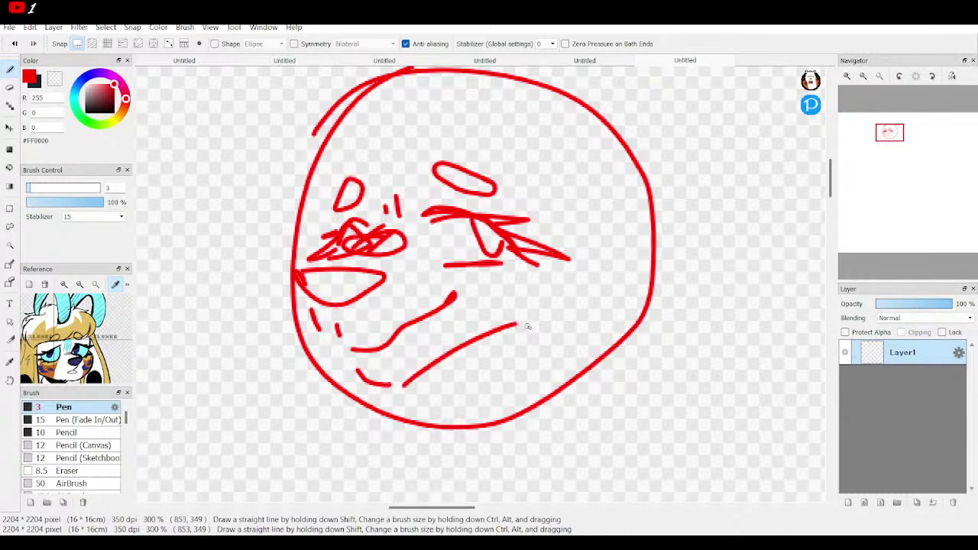
click(14, 43)
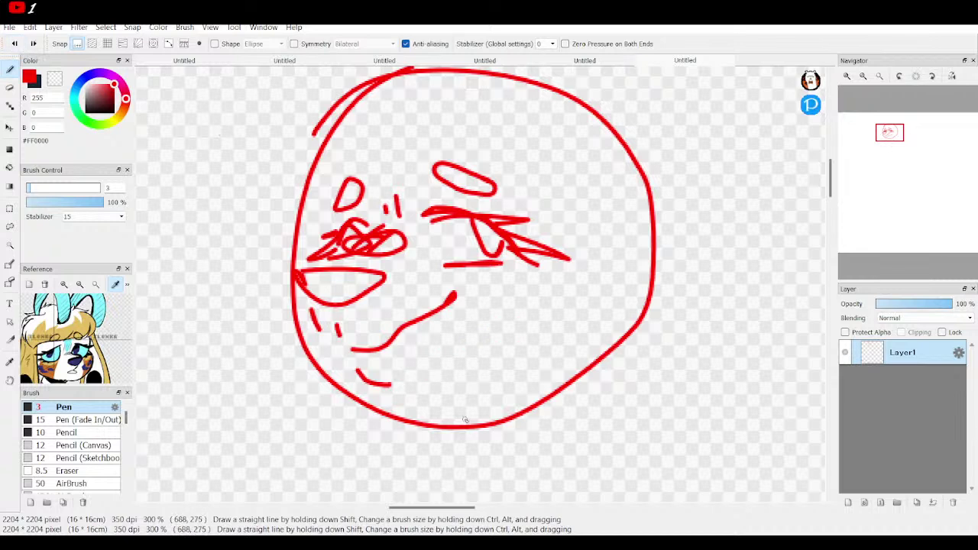
drag(416, 385, 469, 365)
mouse_move(543, 288)
mouse_down()
mouse_move(558, 309)
mouse_move(540, 344)
mouse_up()
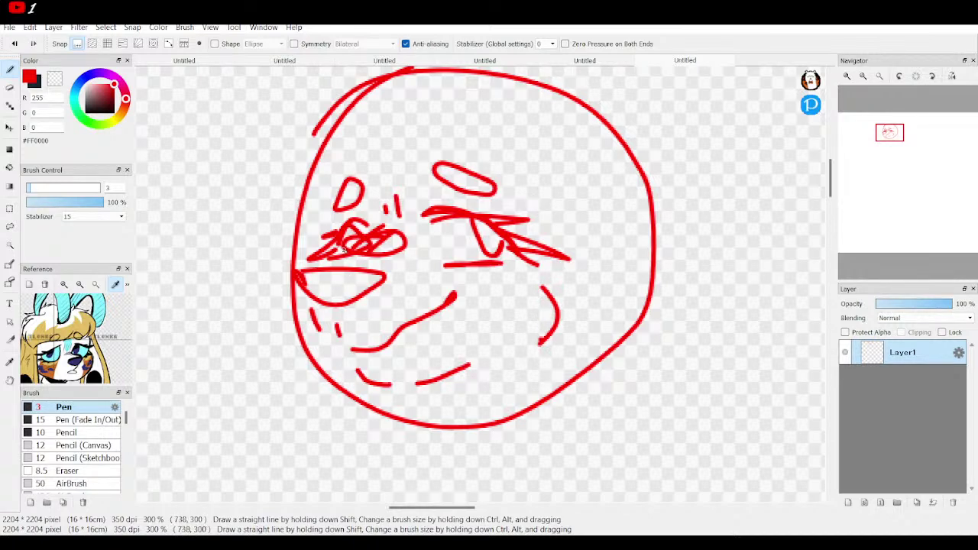
Step: Following the reference character, sketch the long drooping ears hanging down on both sides of the head
scroll(482, 185, down, 3)
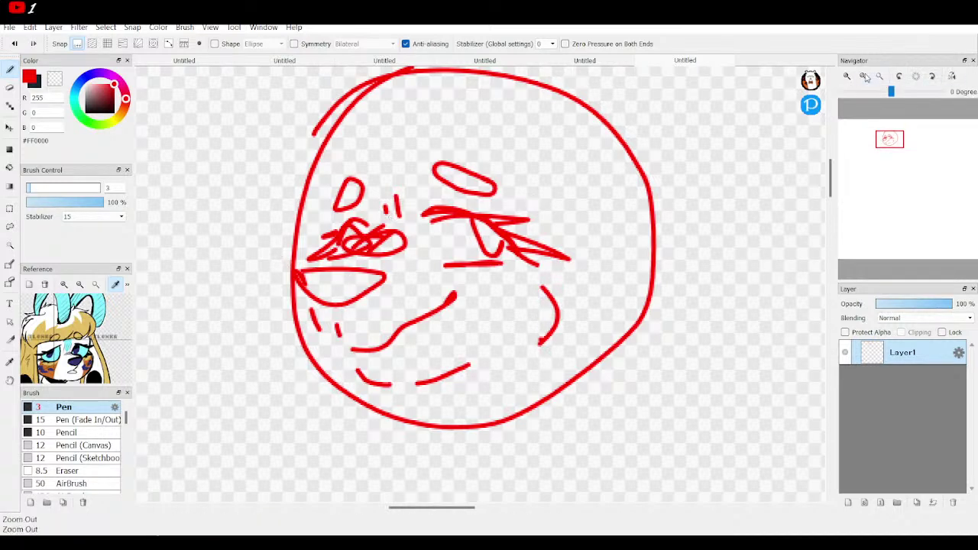
drag(87, 338, 105, 323)
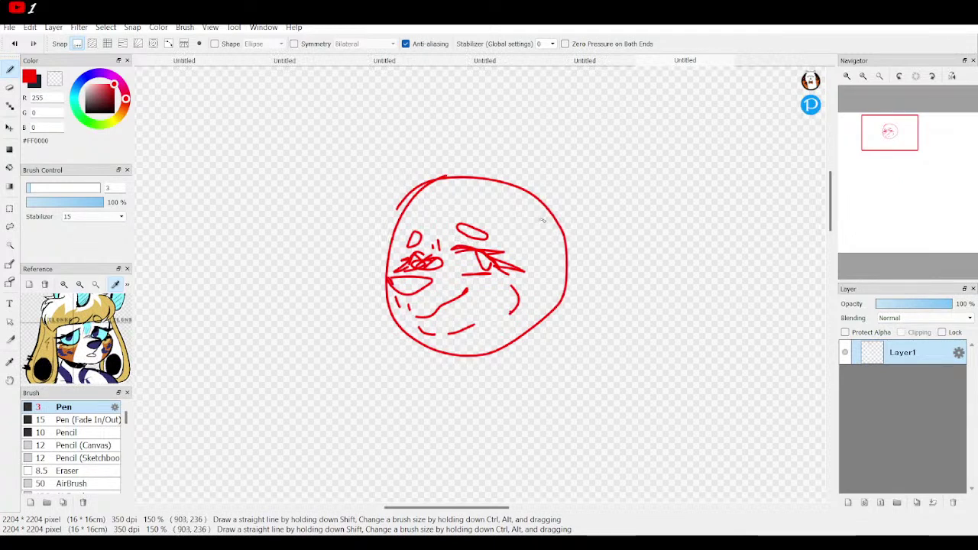
mouse_move(540, 212)
mouse_down()
mouse_move(586, 316)
mouse_move(581, 345)
mouse_move(602, 384)
mouse_move(579, 405)
mouse_move(538, 409)
mouse_move(512, 335)
mouse_move(516, 281)
mouse_up()
click(570, 409)
click(503, 362)
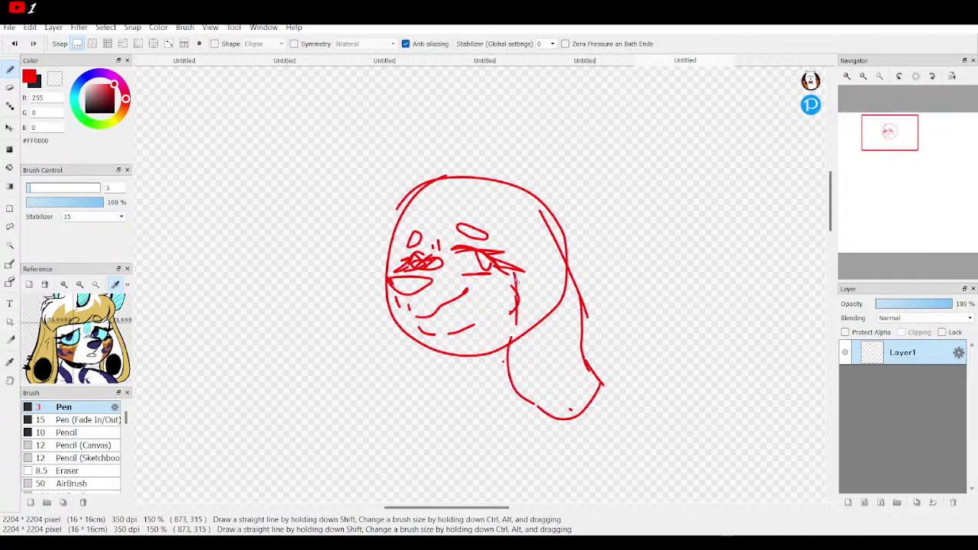
drag(540, 220, 521, 214)
drag(407, 231, 390, 268)
drag(404, 320, 417, 417)
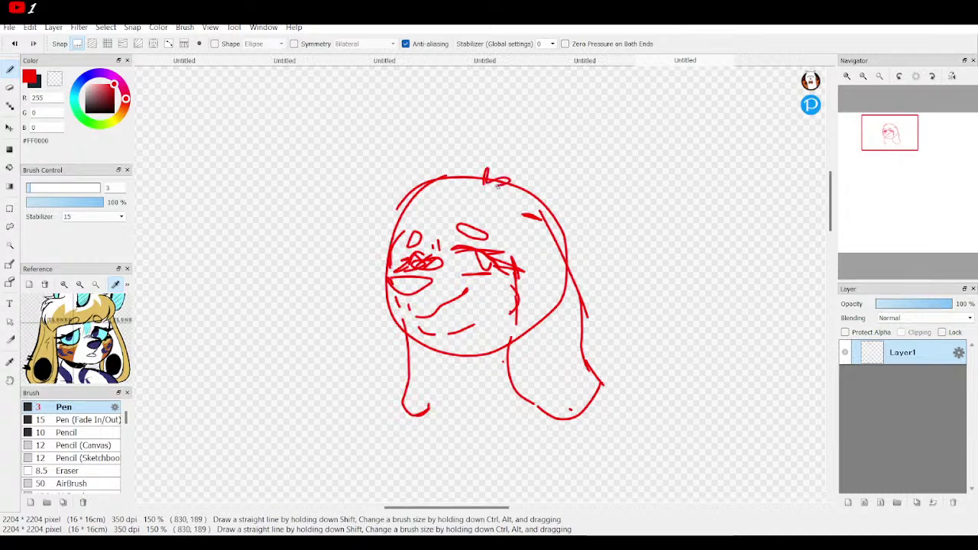
Step: Sketch the tufted hair over the top of the head, with fringe strands and a curve down the right side of the face
mouse_move(461, 168)
mouse_down()
mouse_move(428, 167)
mouse_move(429, 178)
mouse_move(394, 189)
mouse_move(379, 229)
mouse_move(421, 252)
mouse_move(431, 223)
mouse_move(445, 260)
mouse_up()
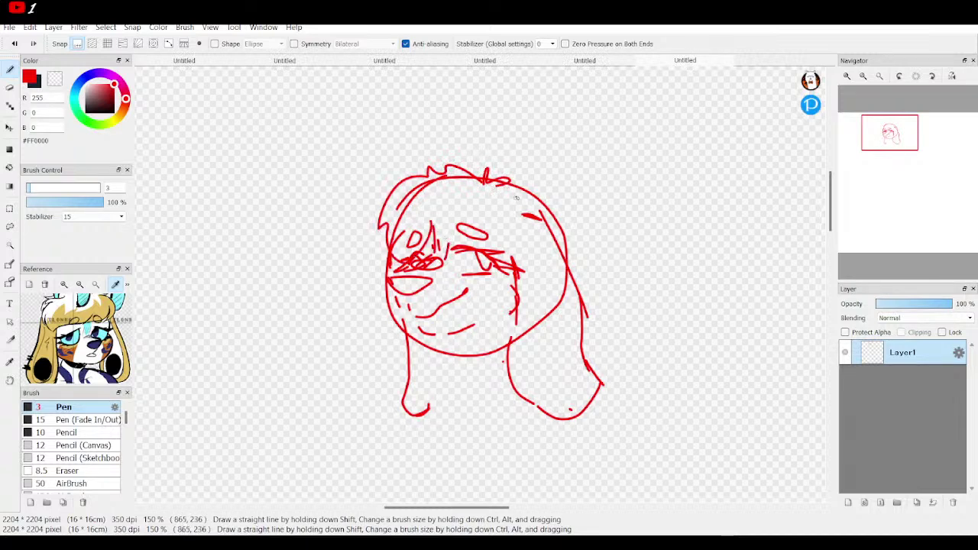
mouse_move(516, 184)
mouse_down()
mouse_move(566, 223)
mouse_move(542, 217)
mouse_up()
mouse_move(552, 230)
mouse_down()
mouse_move(556, 259)
mouse_move(513, 299)
mouse_up()
drag(522, 233, 522, 255)
mouse_move(516, 297)
mouse_down()
mouse_move(509, 243)
mouse_move(501, 258)
mouse_move(454, 241)
mouse_up()
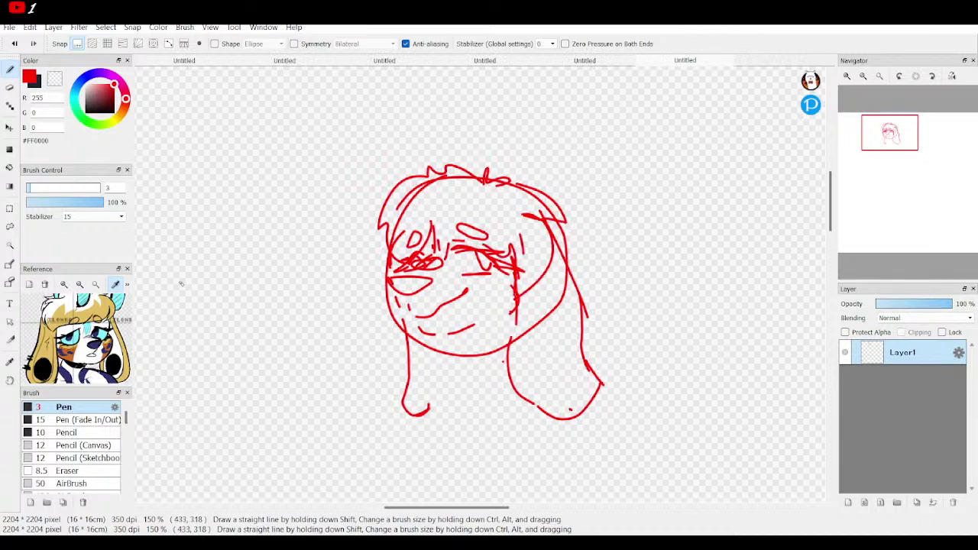
Step: Sketch the two curved horns on top of the head from the reference, undoing and redrawing the left one behind the right
drag(79, 331, 67, 363)
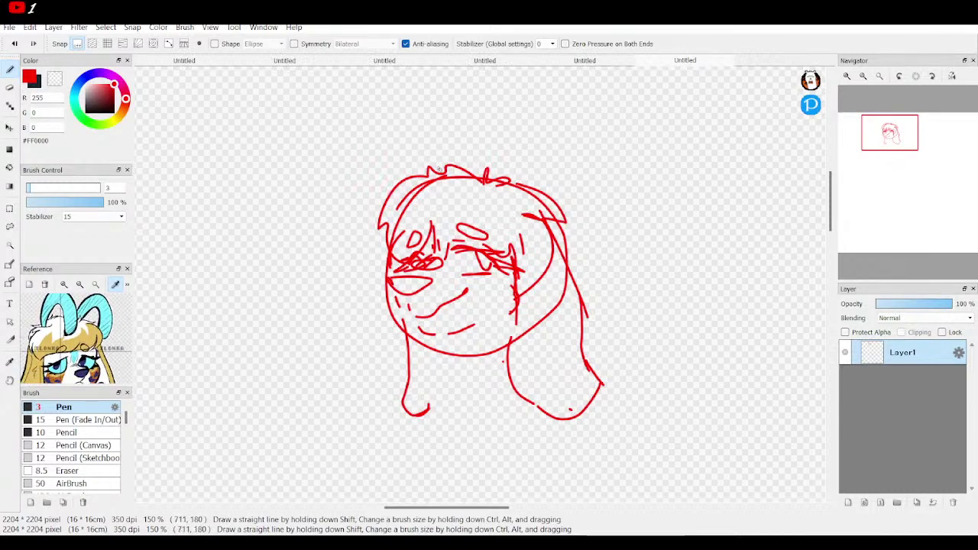
mouse_move(534, 184)
mouse_down()
mouse_move(535, 110)
mouse_move(512, 91)
mouse_move(447, 117)
mouse_move(453, 175)
mouse_move(479, 147)
mouse_move(479, 110)
mouse_move(510, 110)
mouse_move(523, 166)
mouse_up()
mouse_move(435, 166)
mouse_down()
mouse_move(419, 120)
mouse_move(392, 147)
mouse_move(415, 215)
mouse_move(413, 132)
mouse_up()
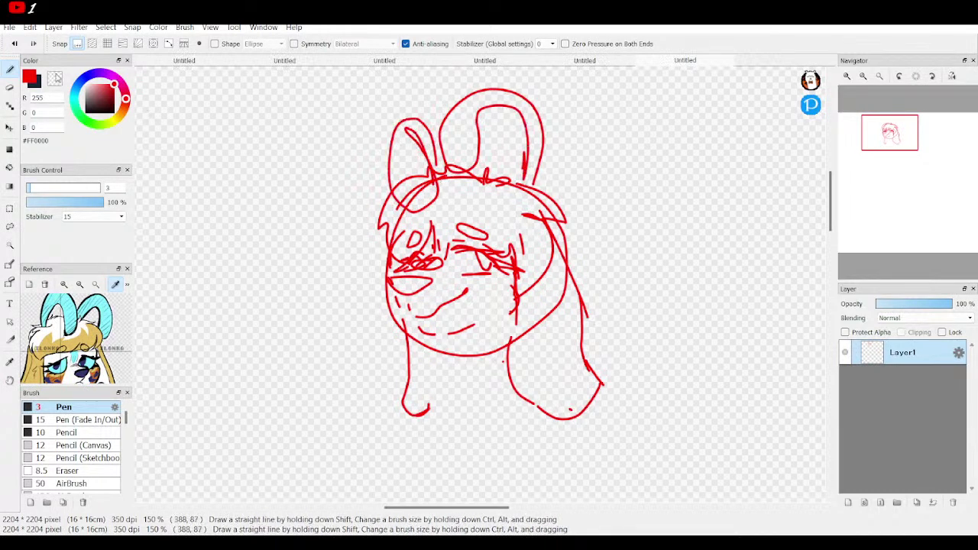
click(14, 43)
mouse_move(413, 118)
mouse_down()
mouse_move(391, 161)
mouse_move(403, 188)
mouse_move(424, 155)
mouse_move(428, 125)
mouse_move(418, 109)
mouse_move(409, 124)
mouse_move(451, 120)
mouse_up()
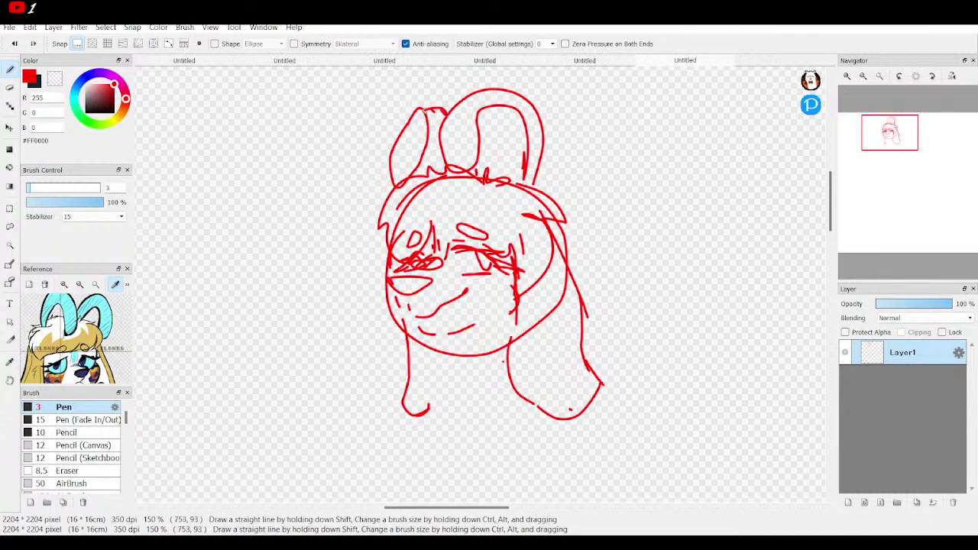
drag(422, 110, 443, 166)
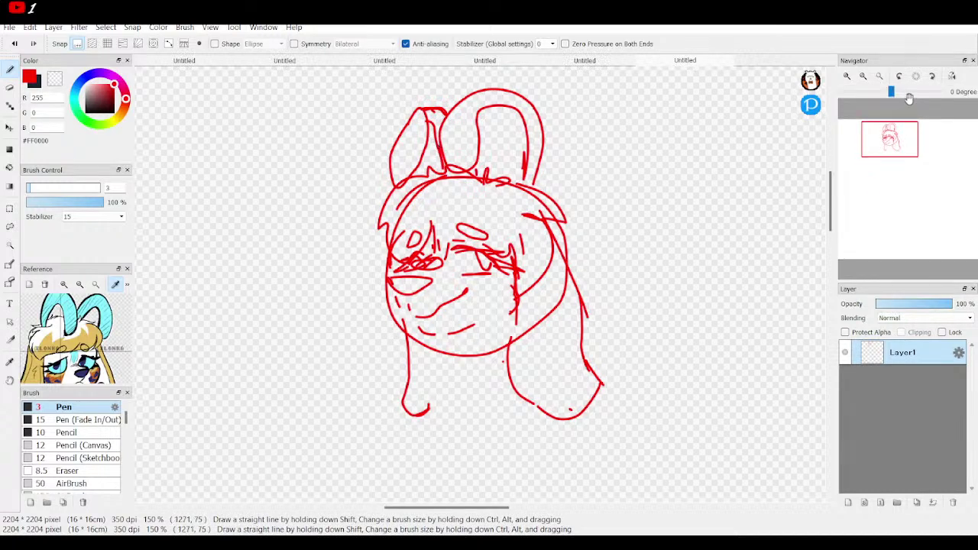
Step: Check the head sketch against the whole canvas, and examine the area below the chin alongside the reference character's upper body
click(863, 76)
click(863, 75)
click(863, 75)
click(895, 151)
drag(895, 152, 904, 186)
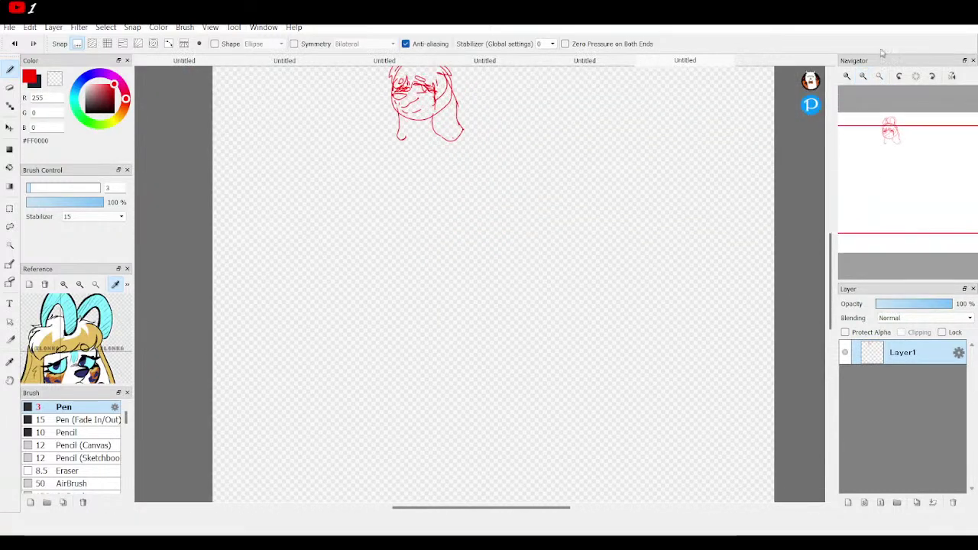
click(880, 76)
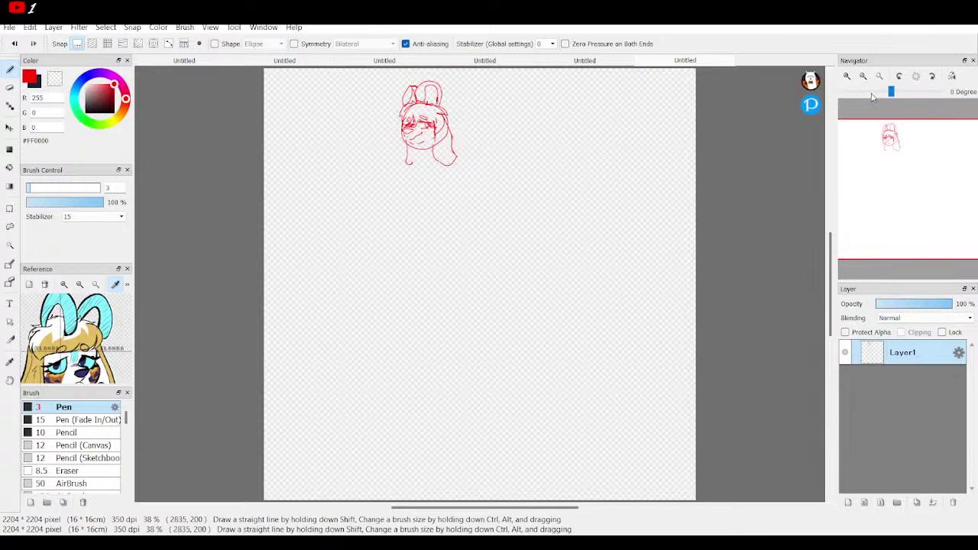
click(848, 76)
click(848, 75)
click(848, 75)
click(848, 75)
drag(908, 171, 888, 148)
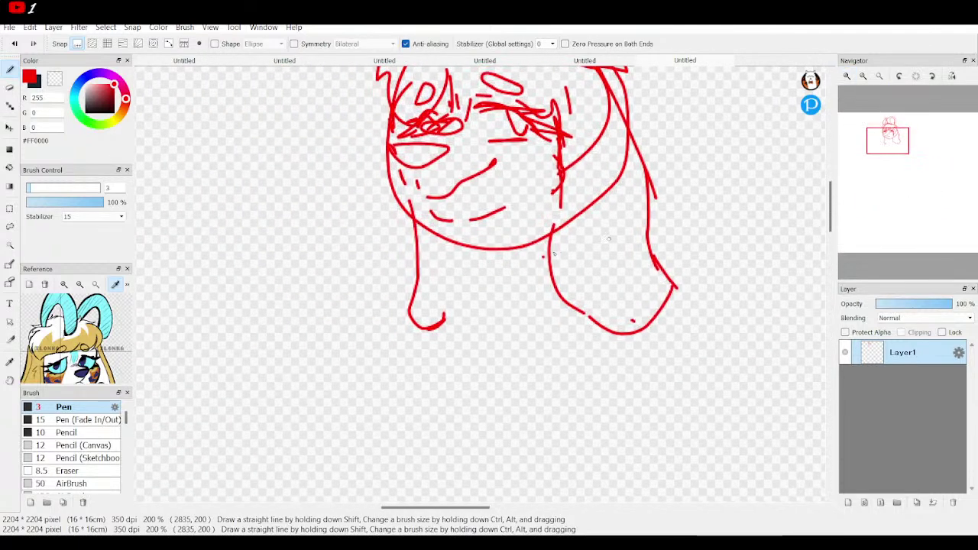
drag(74, 346, 85, 305)
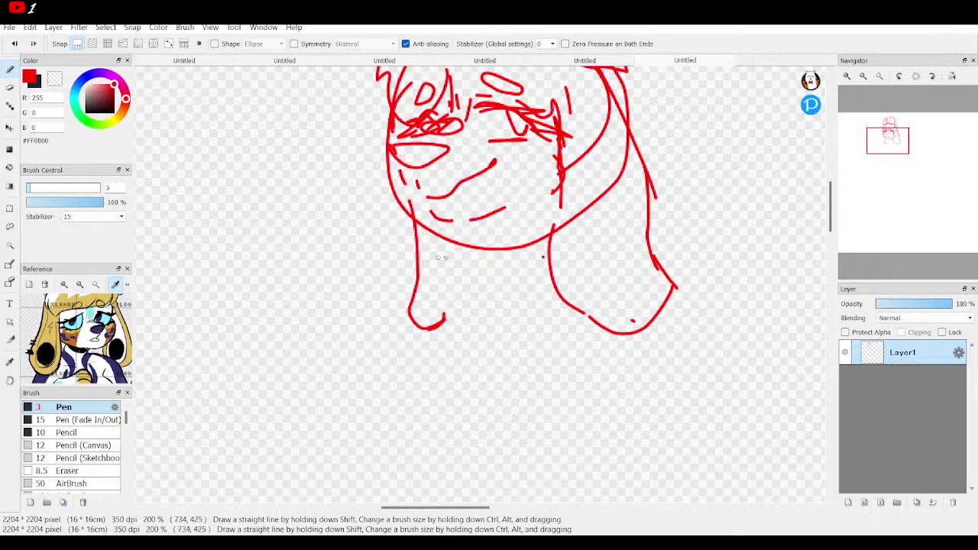
Step: Sketch a short mark under the chin and a curved left shoulder line running down from the neck
drag(470, 226, 482, 246)
key(ctrl+z)
mouse_move(466, 253)
mouse_down()
mouse_move(391, 289)
mouse_move(365, 346)
mouse_up()
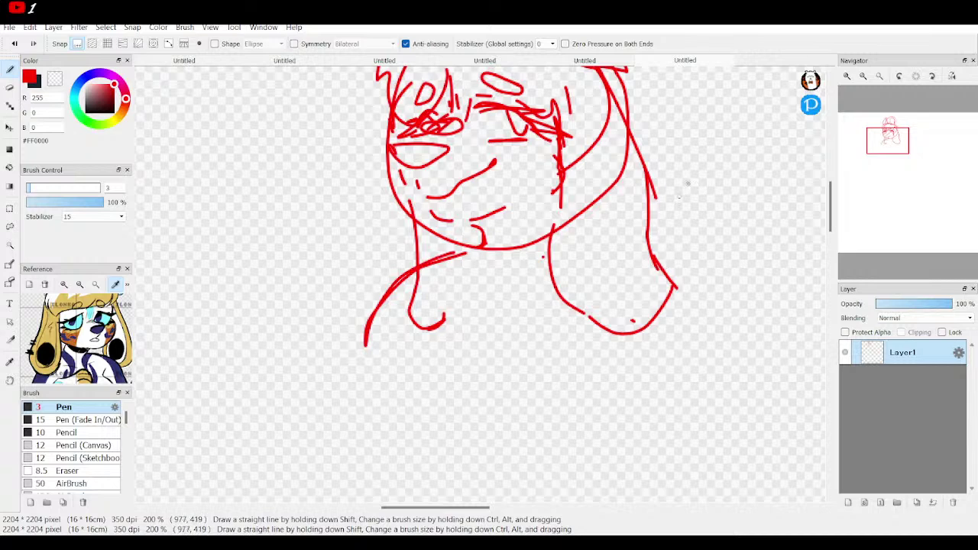
Step: Sketch a rounded paw with finger lines below the chin, joined to a bent forearm, elbow and right shoulder line
click(863, 76)
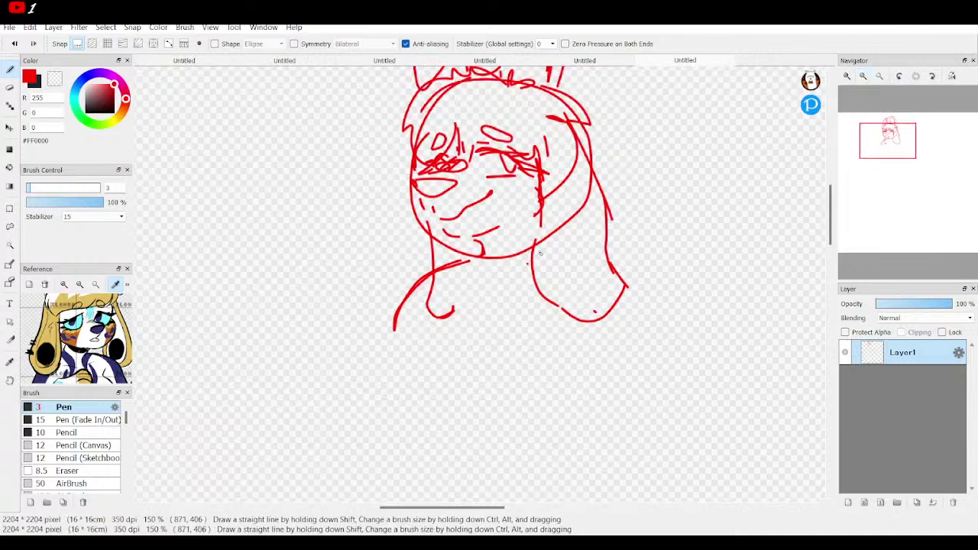
mouse_move(516, 328)
mouse_down()
mouse_move(452, 363)
mouse_move(469, 405)
mouse_move(526, 392)
mouse_move(543, 353)
mouse_up()
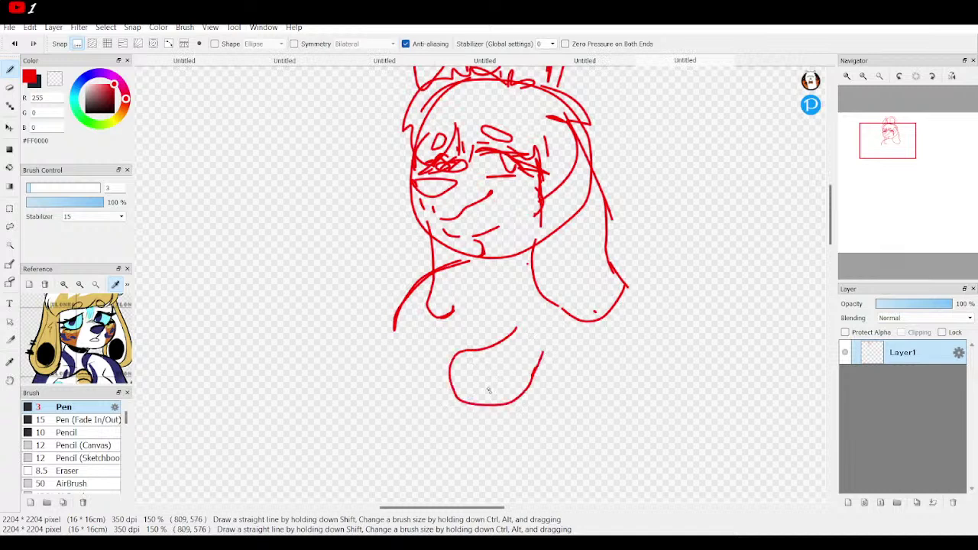
drag(487, 382, 512, 367)
mouse_move(530, 322)
mouse_down()
mouse_move(668, 368)
mouse_move(655, 368)
mouse_move(654, 346)
mouse_move(686, 354)
mouse_move(694, 379)
mouse_up()
mouse_move(541, 387)
mouse_down()
mouse_move(627, 434)
mouse_move(682, 420)
mouse_move(683, 397)
mouse_up()
drag(675, 336, 639, 291)
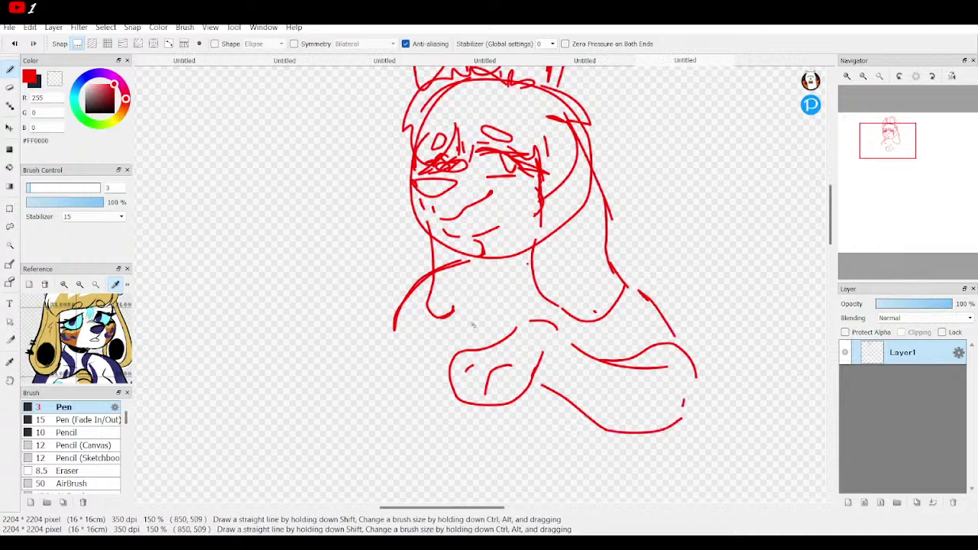
drag(440, 288, 428, 330)
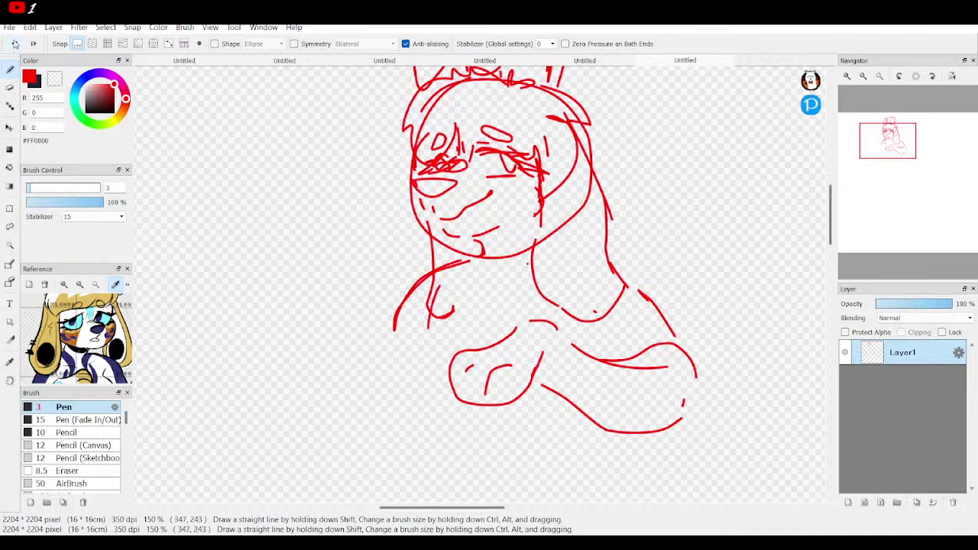
Step: Undo the forearm and shoulder strokes but keep the paw, and redraw the bent arm and right shoulder line slightly higher
click(14, 46)
click(14, 46)
click(14, 45)
click(14, 46)
click(14, 46)
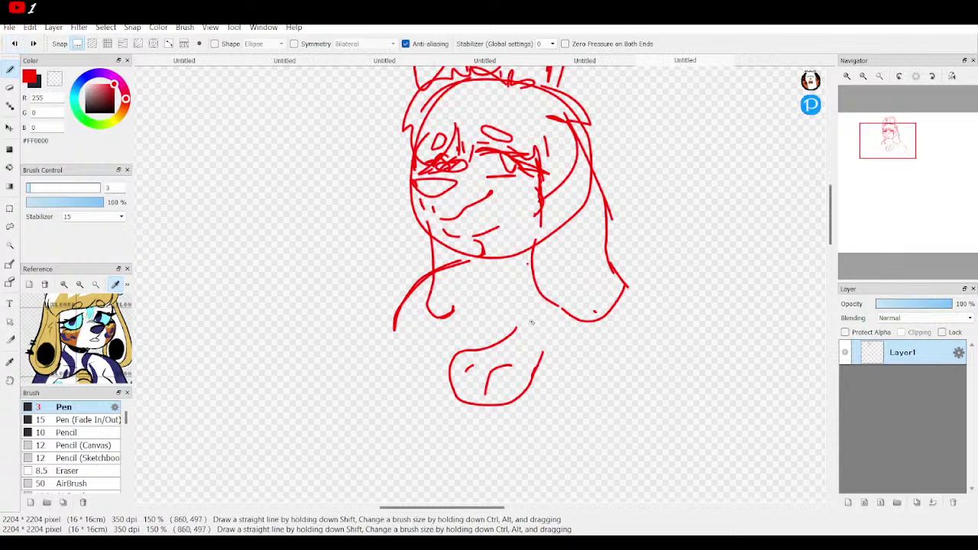
mouse_move(532, 320)
mouse_down()
mouse_move(610, 331)
mouse_move(594, 342)
mouse_move(663, 324)
mouse_move(688, 374)
mouse_move(665, 405)
mouse_up()
drag(567, 378, 627, 396)
mouse_move(556, 365)
mouse_down()
mouse_move(582, 383)
mouse_move(663, 400)
mouse_up()
drag(629, 271, 662, 308)
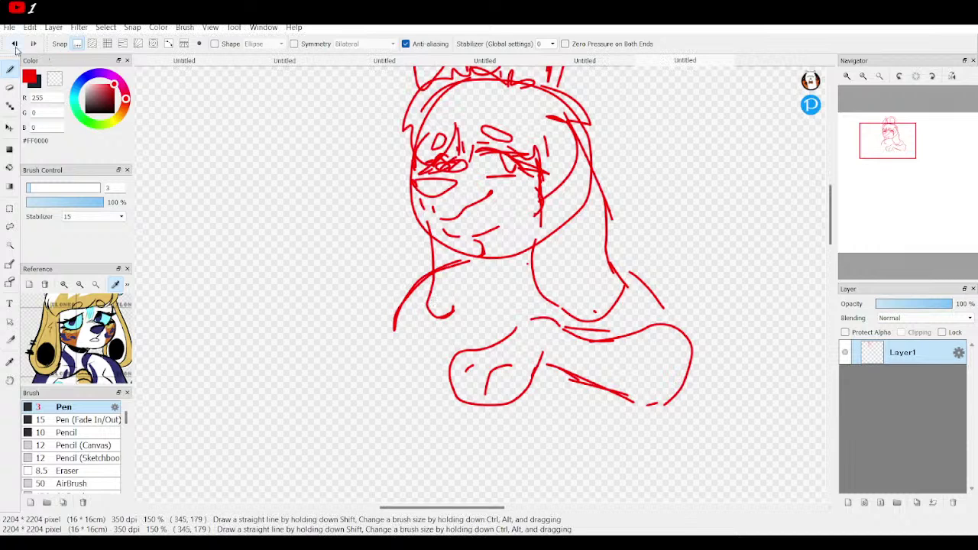
Step: Undo the whole arm, the paw and both shoulder lines below the head
click(14, 44)
click(14, 44)
click(15, 45)
click(14, 44)
click(14, 44)
click(14, 45)
click(15, 45)
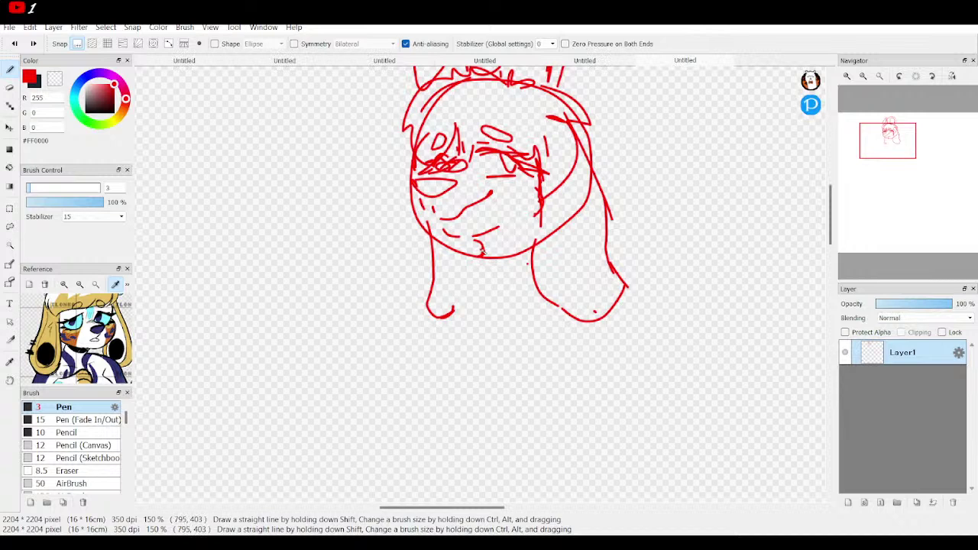
Step: Redraw the left shoulder curve, start the right shoulder beside the ear, and add small tufts and a line beneath the chin
mouse_move(480, 268)
mouse_down()
mouse_move(415, 306)
mouse_move(411, 325)
mouse_up()
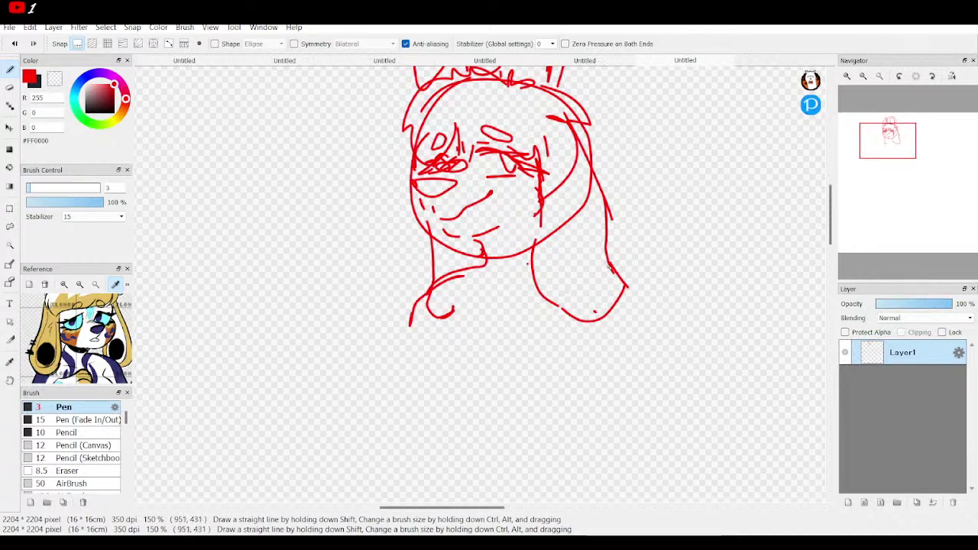
drag(614, 253, 640, 269)
mouse_move(522, 267)
mouse_down()
mouse_move(473, 244)
mouse_move(450, 260)
mouse_move(468, 285)
mouse_move(502, 289)
mouse_up()
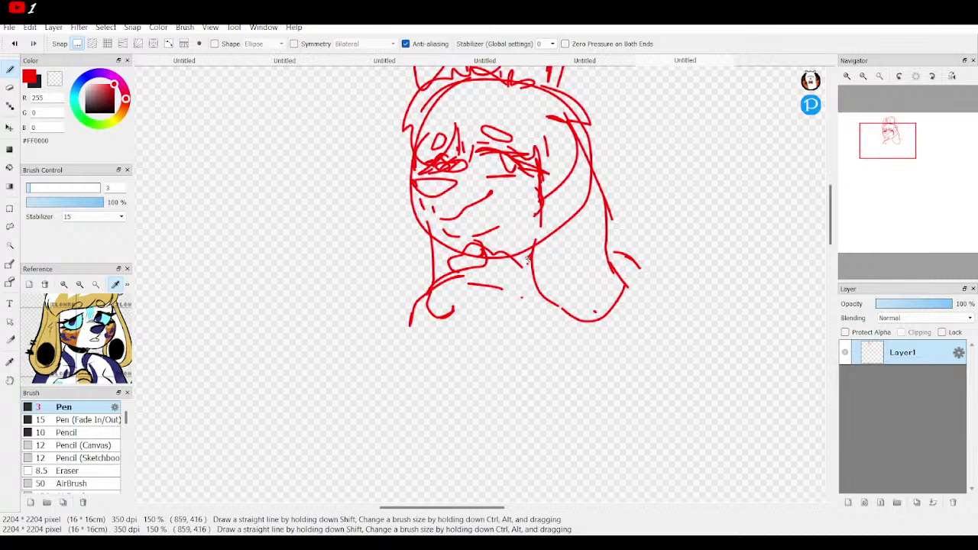
Step: Sketch the right upper arm down to a bent elbow, with the forearm crossing the body into a paw with finger lines
mouse_move(887, 141)
mouse_down()
mouse_move(903, 140)
mouse_move(900, 153)
mouse_move(900, 145)
mouse_up()
mouse_move(497, 230)
mouse_down()
mouse_move(541, 354)
mouse_move(521, 374)
mouse_up()
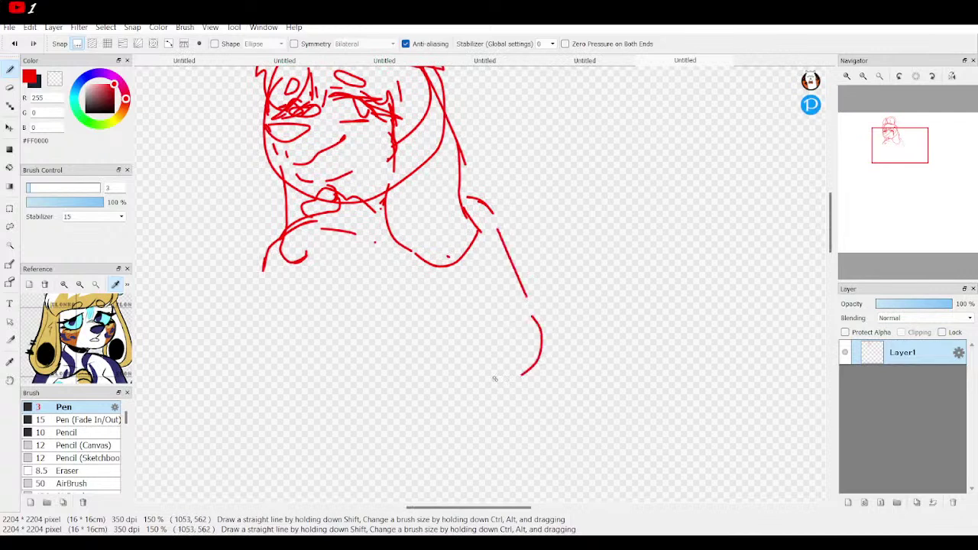
mouse_move(486, 312)
mouse_down()
mouse_move(447, 321)
mouse_move(388, 370)
mouse_move(340, 387)
mouse_move(333, 414)
mouse_move(376, 431)
mouse_move(413, 392)
mouse_move(521, 378)
mouse_move(532, 351)
mouse_up()
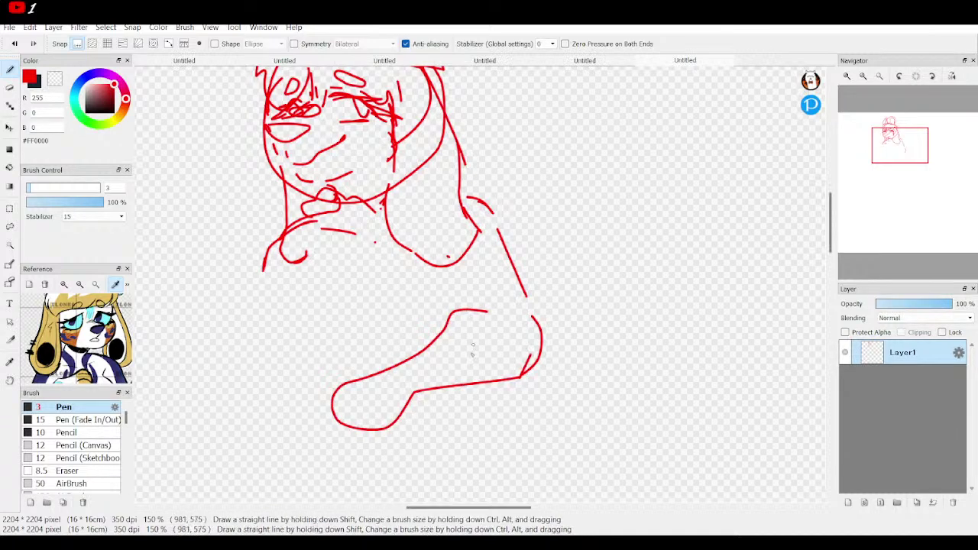
mouse_move(358, 420)
mouse_down()
mouse_move(373, 389)
mouse_move(386, 392)
mouse_move(360, 392)
mouse_up()
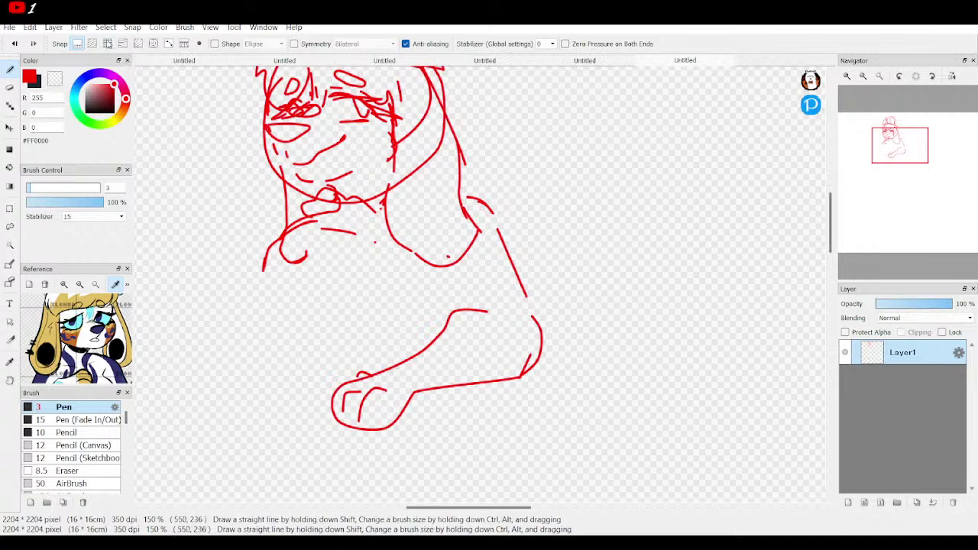
Step: Undo the paw and the forearm's lower edge, and redraw the lower edge as a gently curved line
click(14, 44)
click(13, 43)
click(14, 44)
click(14, 43)
click(13, 44)
click(14, 44)
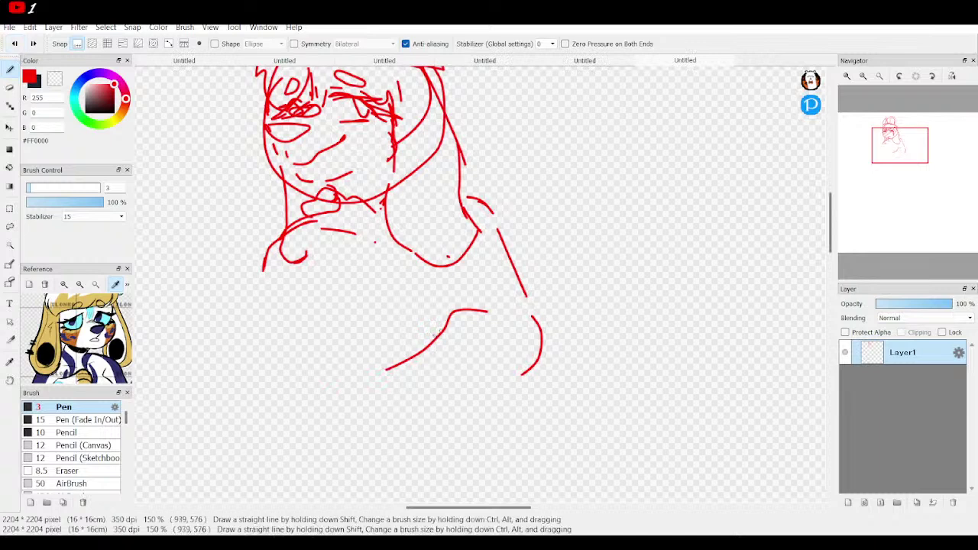
drag(503, 386, 428, 400)
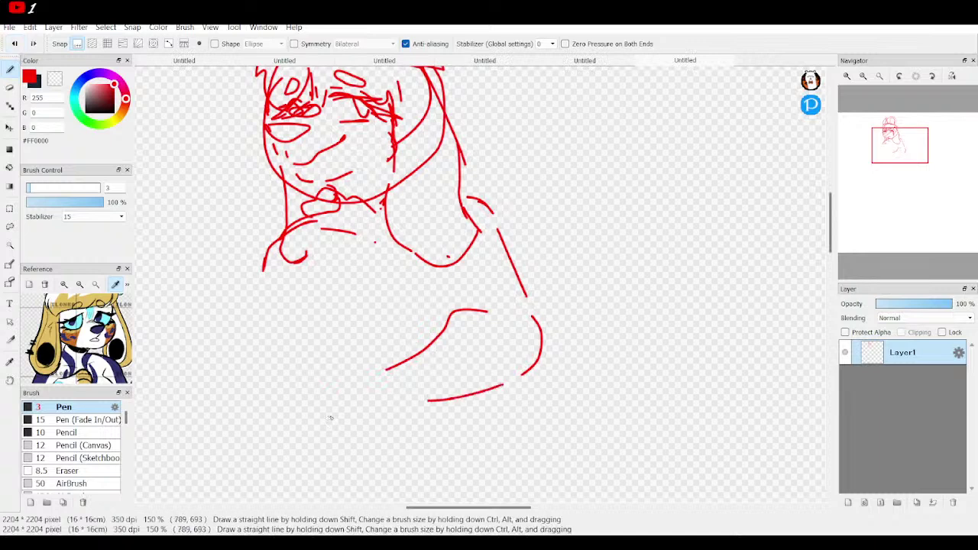
Step: Try to extend the forearm into a long, downward-drooping paw, and undo it
drag(900, 145, 891, 147)
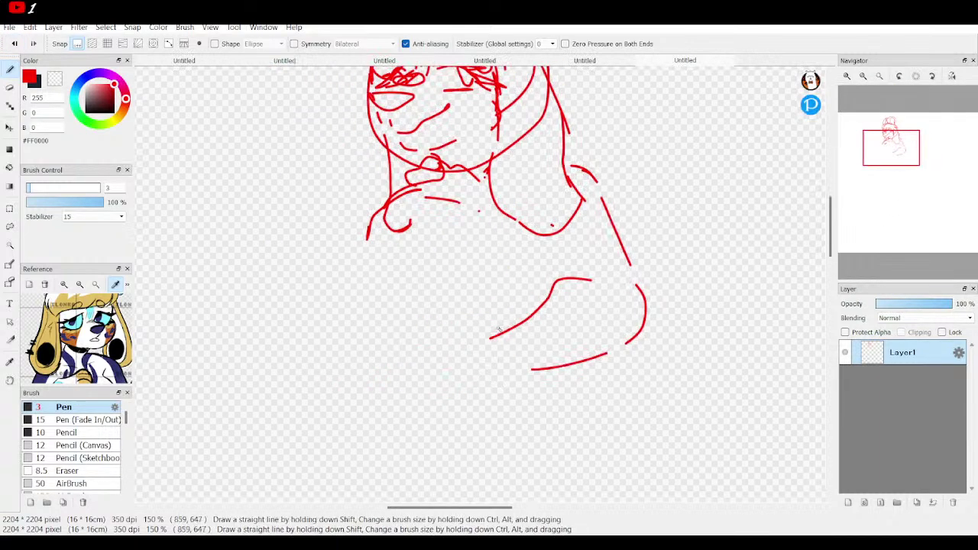
mouse_move(480, 339)
mouse_down()
mouse_move(414, 347)
mouse_move(378, 371)
mouse_move(386, 412)
mouse_move(435, 382)
mouse_move(521, 371)
mouse_up()
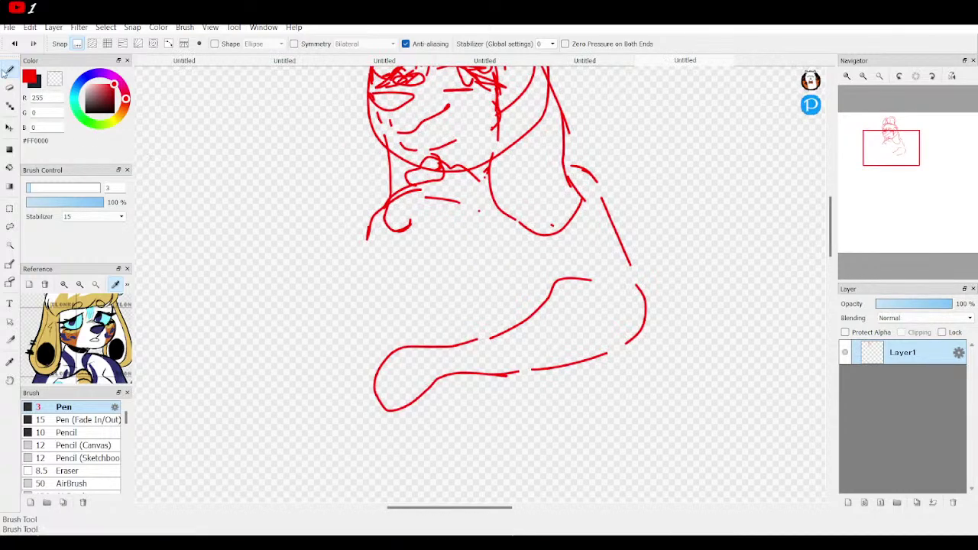
click(14, 44)
click(13, 44)
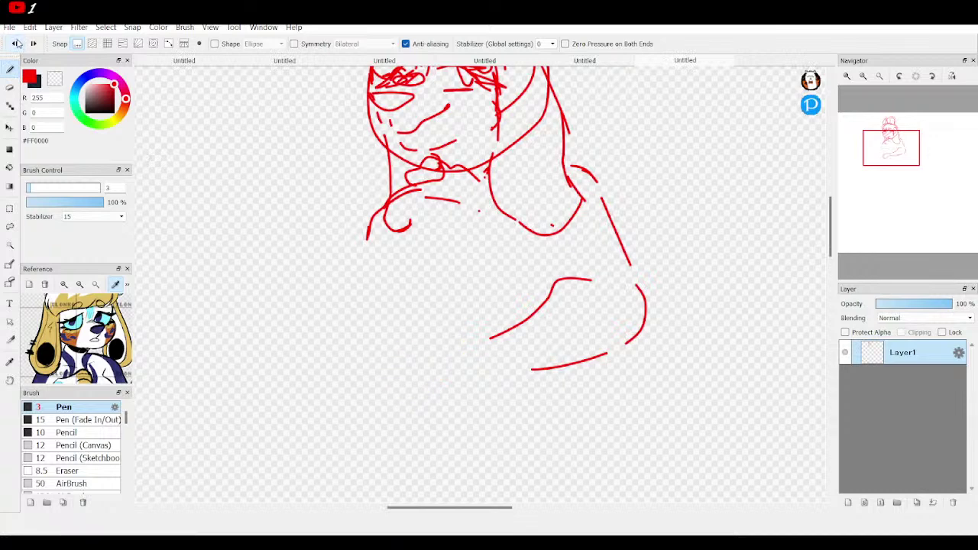
Step: Sketch a rounder paw at the end of the forearm, with finger lines and a small bump on its upper edge
mouse_move(472, 340)
mouse_down()
mouse_move(383, 331)
mouse_move(373, 364)
mouse_move(402, 386)
mouse_move(551, 368)
mouse_up()
drag(461, 375, 536, 370)
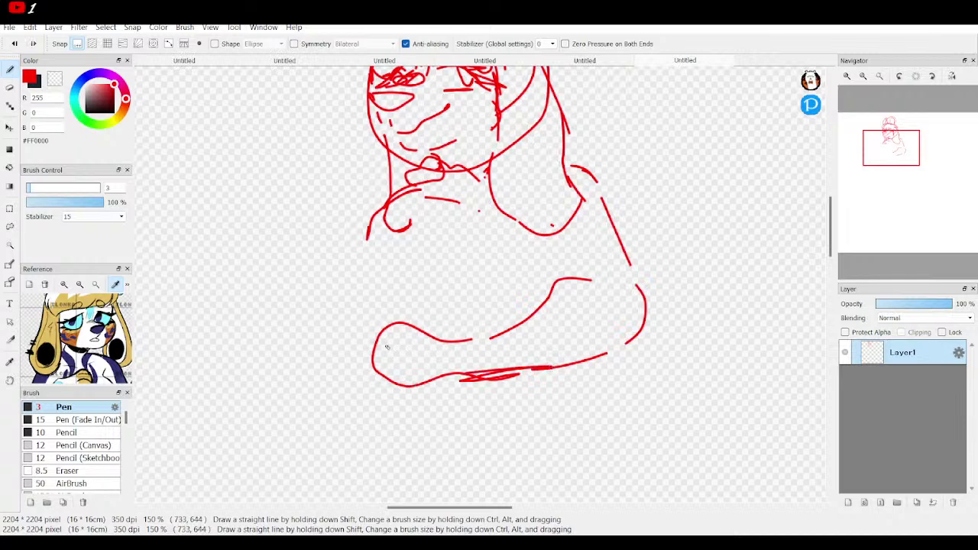
drag(380, 343, 425, 342)
mouse_move(374, 364)
mouse_down()
mouse_move(410, 362)
mouse_move(422, 328)
mouse_up()
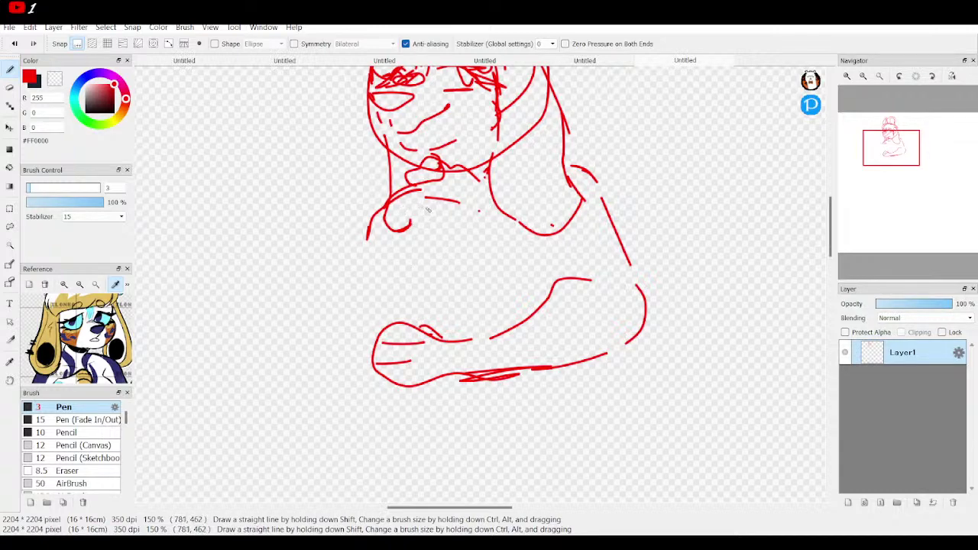
Step: Draw the body's left side and wavy, fluffy sleeve edges around both arms, with a cuff band at the wrist
mouse_move(386, 200)
mouse_down()
mouse_move(350, 254)
mouse_move(378, 319)
mouse_up()
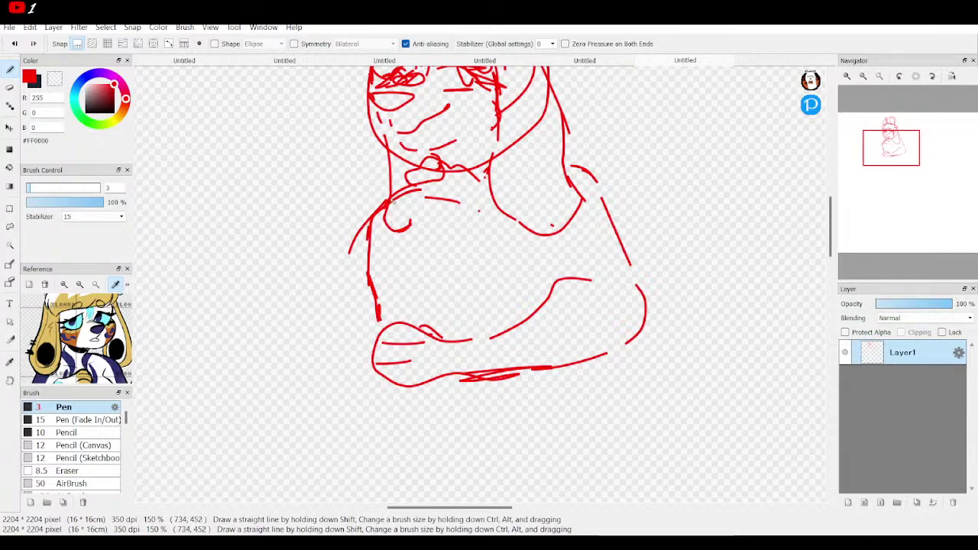
mouse_move(365, 202)
mouse_down()
mouse_move(378, 227)
mouse_move(350, 240)
mouse_move(363, 252)
mouse_move(358, 313)
mouse_move(370, 344)
mouse_up()
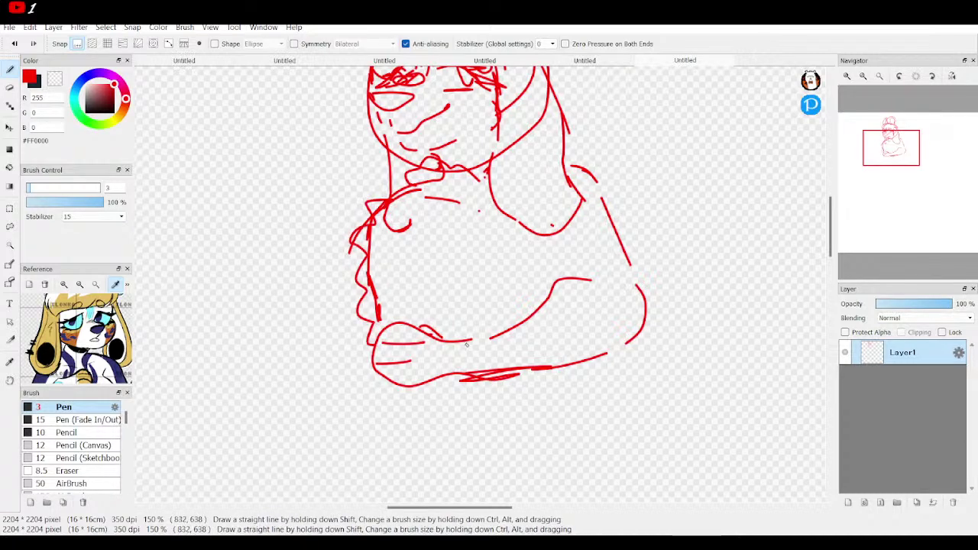
mouse_move(462, 343)
mouse_down()
mouse_move(466, 375)
mouse_move(483, 376)
mouse_move(475, 336)
mouse_move(466, 338)
mouse_move(528, 313)
mouse_move(550, 274)
mouse_move(591, 286)
mouse_move(555, 272)
mouse_move(582, 263)
mouse_up()
mouse_move(505, 389)
mouse_down()
mouse_move(581, 378)
mouse_move(638, 353)
mouse_move(653, 333)
mouse_move(653, 298)
mouse_move(598, 179)
mouse_up()
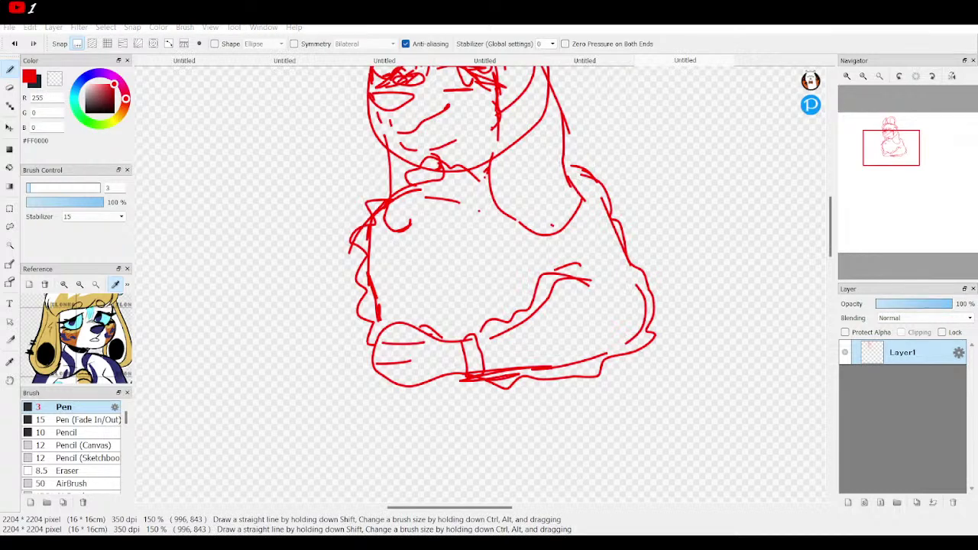
Step: Add short detail strokes on the chest, below the right ear and beside the left cheek
key(alt+Tab)
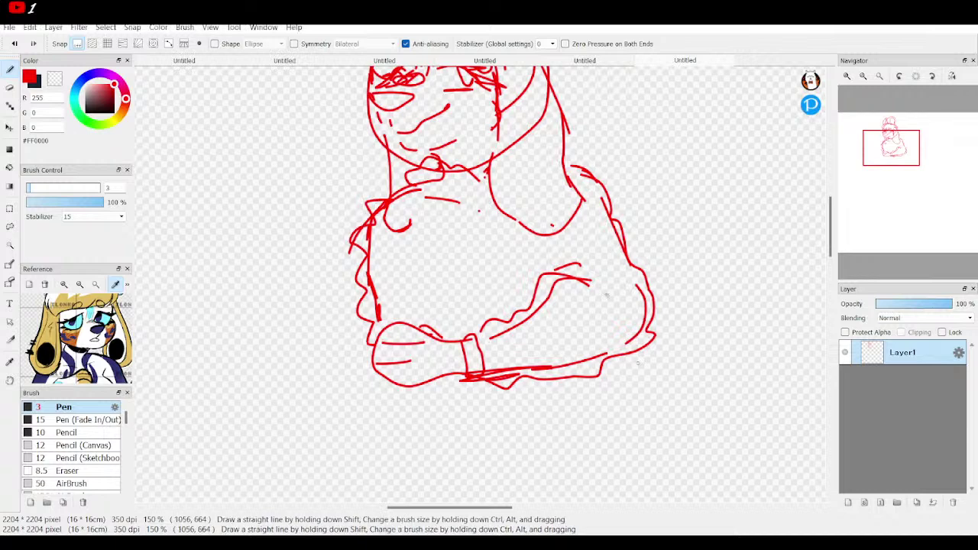
mouse_move(420, 218)
mouse_down()
mouse_move(425, 243)
mouse_move(408, 270)
mouse_up()
click(418, 302)
mouse_move(582, 247)
mouse_down()
mouse_move(575, 212)
mouse_move(581, 246)
mouse_up()
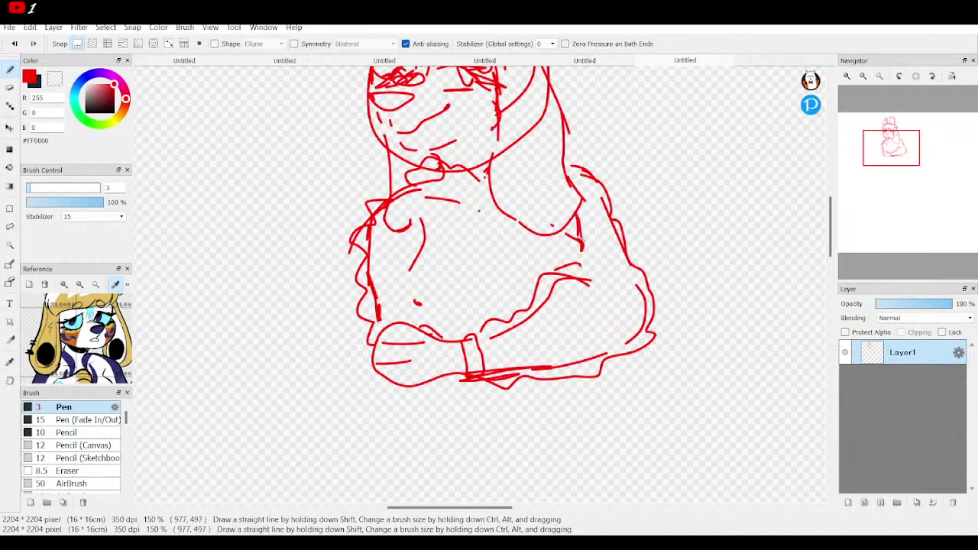
drag(942, 167, 895, 140)
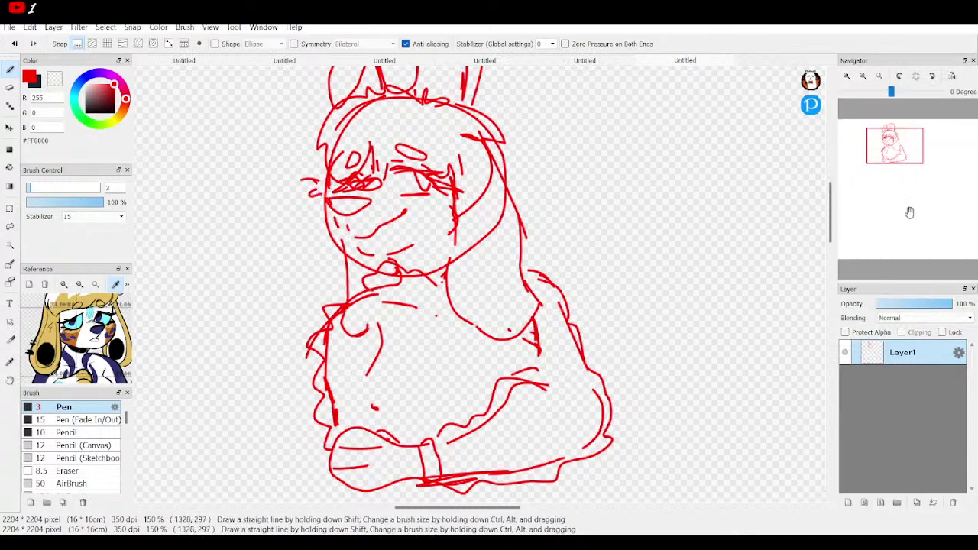
Step: Erase the entire character sketch from the layer with the Eraser at size 1945
click(864, 76)
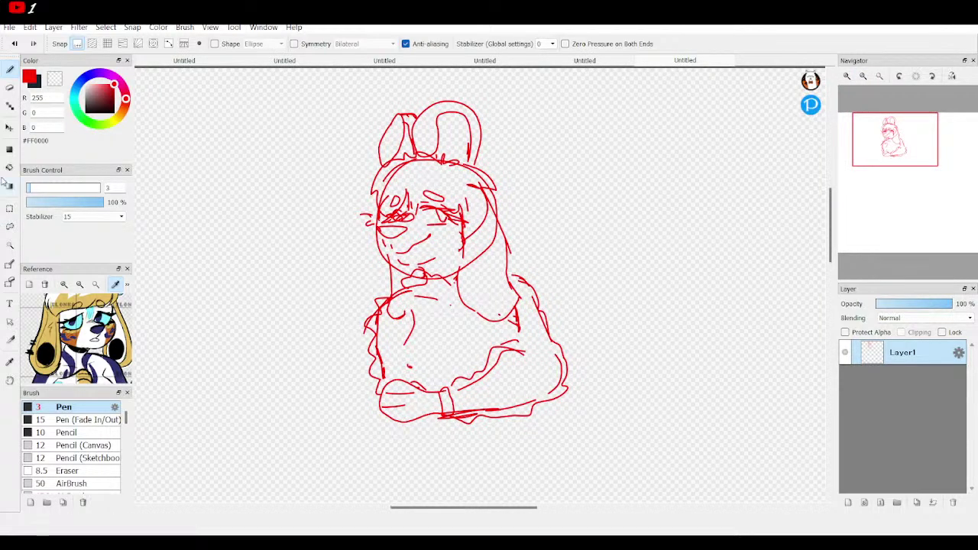
key(e)
drag(82, 189, 100, 188)
click(462, 286)
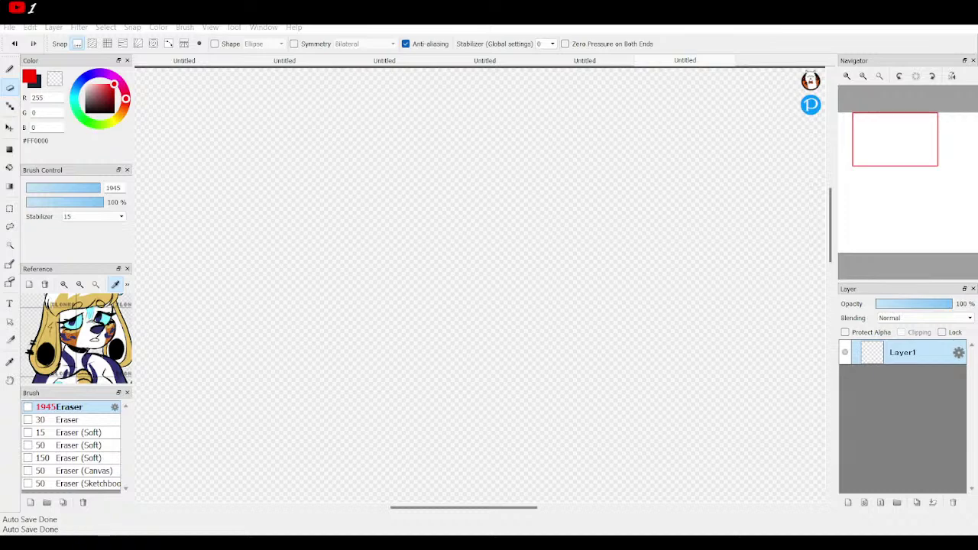
Step: Using the red size 3 Pen, draw a new head circle and a slightly slanted guide line for the chest below it
click(10, 70)
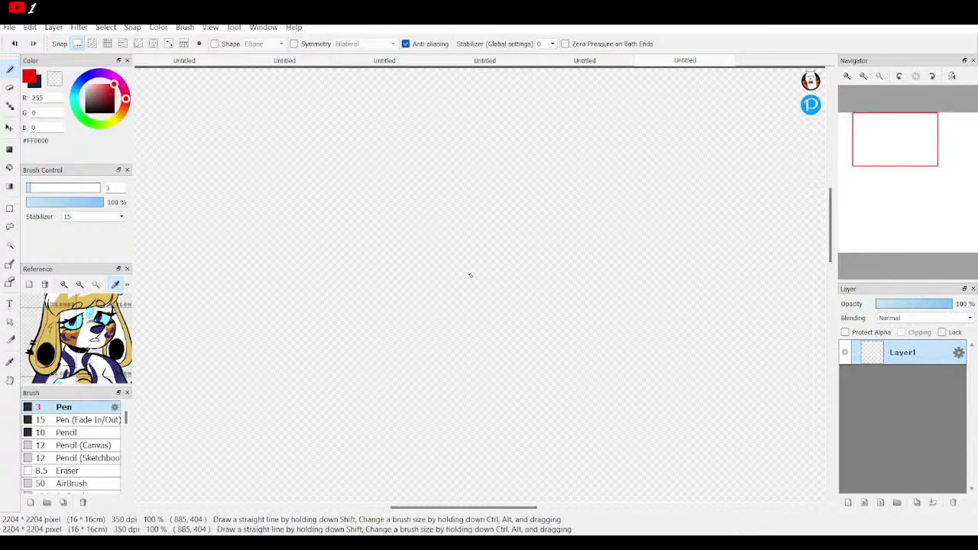
drag(943, 145, 907, 143)
mouse_move(447, 133)
mouse_down()
mouse_move(427, 145)
mouse_move(513, 246)
mouse_move(531, 149)
mouse_move(422, 157)
mouse_move(410, 197)
mouse_up()
mouse_move(892, 131)
mouse_down()
mouse_move(864, 174)
mouse_move(901, 155)
mouse_up()
mouse_move(459, 206)
mouse_down()
mouse_move(589, 221)
mouse_move(476, 207)
mouse_up()
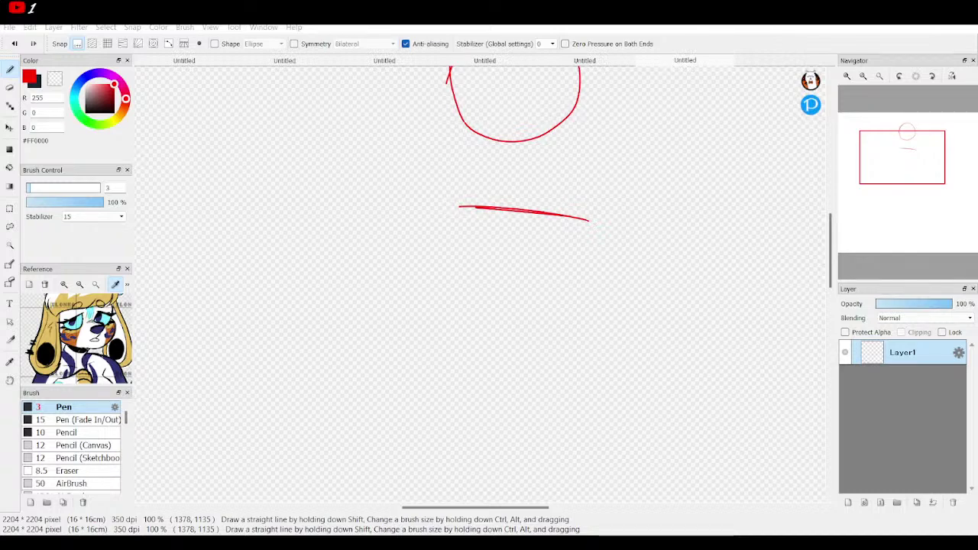
Step: Try to sketch the two sides of the neck between the head circle and the chest line, and undo them
drag(907, 130, 908, 149)
drag(437, 220, 426, 269)
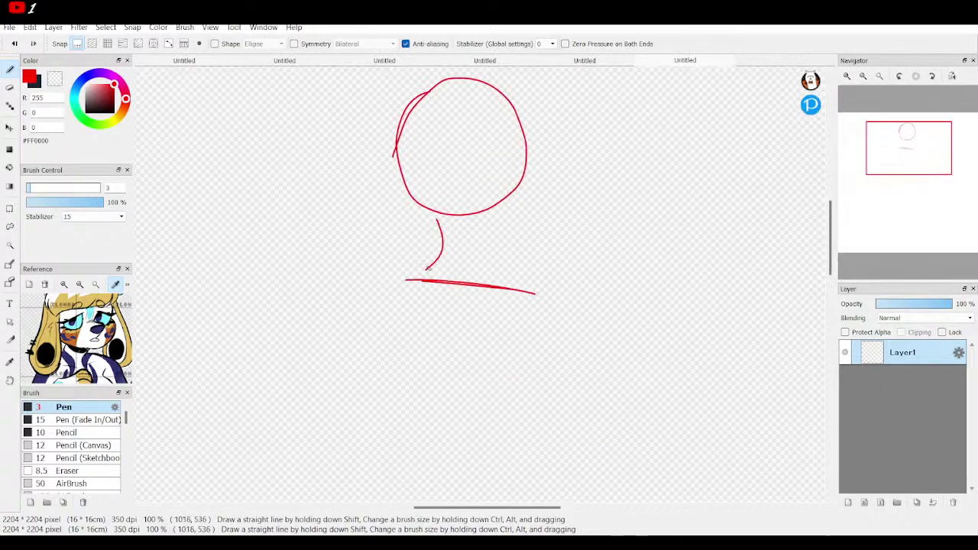
mouse_move(487, 216)
mouse_down()
mouse_move(490, 249)
mouse_move(491, 241)
mouse_move(499, 247)
mouse_up()
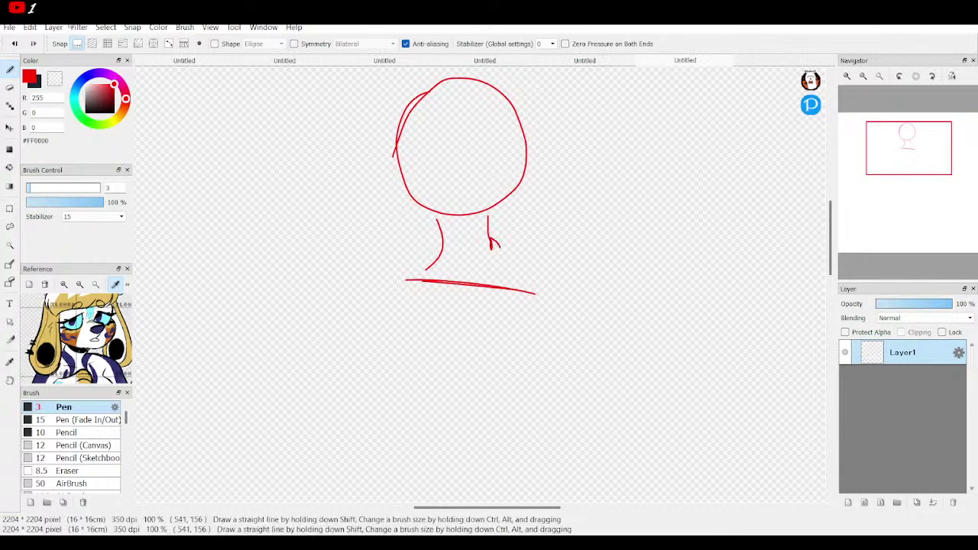
click(15, 43)
click(15, 43)
click(15, 43)
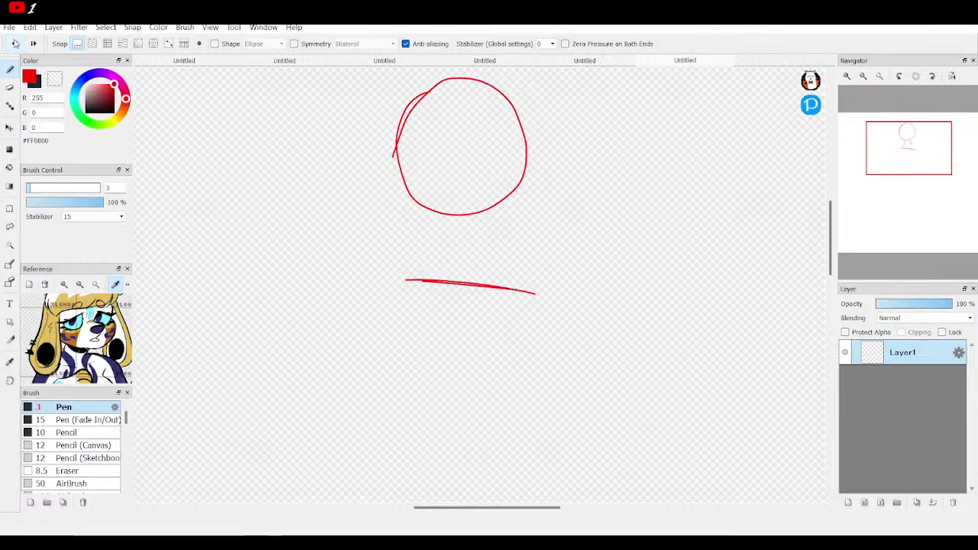
Step: Sketch both sides of the neck flowing out into the shoulders, and a rounded open shape below the left shoulder
mouse_move(438, 229)
mouse_down()
mouse_move(386, 280)
mouse_move(365, 311)
mouse_up()
mouse_move(501, 207)
mouse_down()
mouse_move(518, 243)
mouse_move(586, 242)
mouse_up()
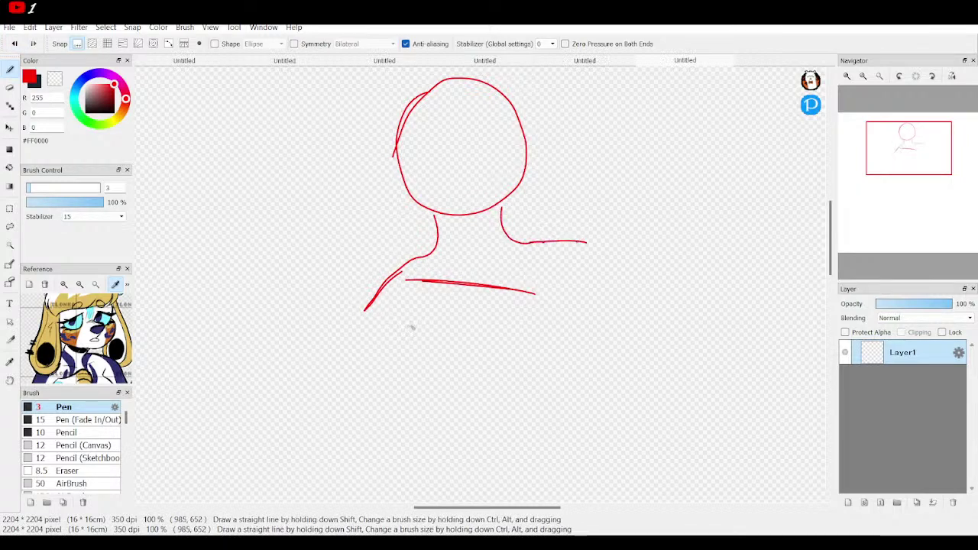
mouse_move(406, 341)
mouse_down()
mouse_move(347, 327)
mouse_move(356, 396)
mouse_move(402, 375)
mouse_move(383, 388)
mouse_up()
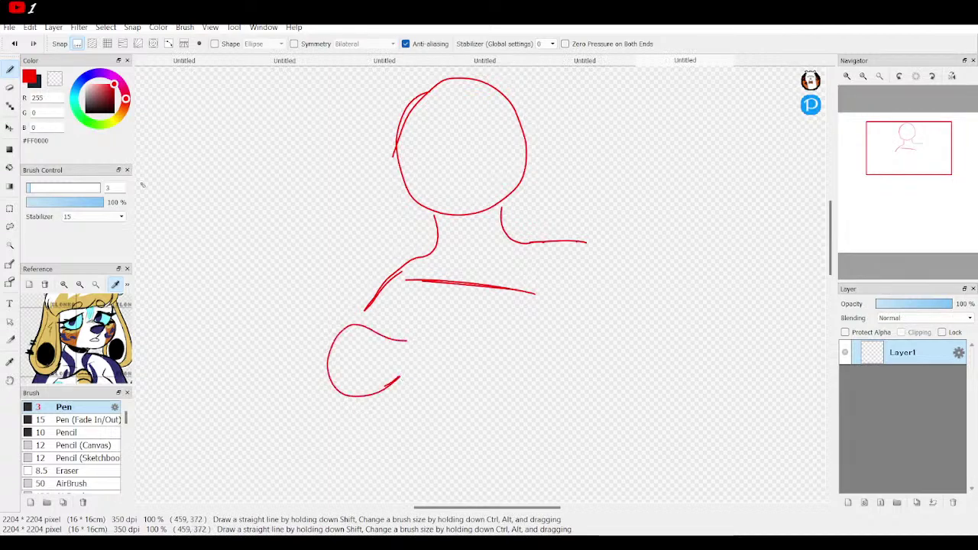
Step: Undo the open shape below the left shoulder and redraw the upper arm with a rounded elbow and the forearm's upper edge
click(16, 44)
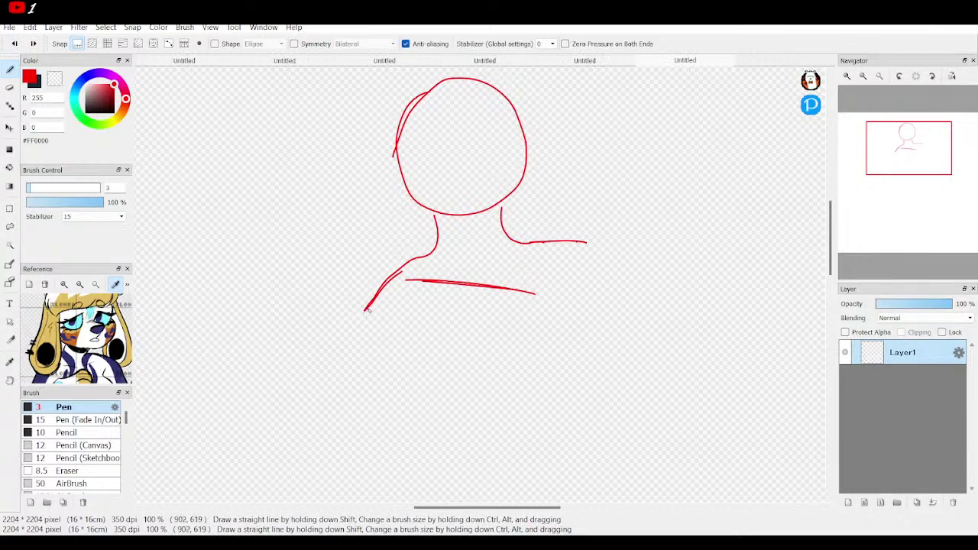
mouse_move(368, 307)
mouse_down()
mouse_move(369, 331)
mouse_move(389, 284)
mouse_move(369, 346)
mouse_move(371, 308)
mouse_move(363, 374)
mouse_move(415, 382)
mouse_up()
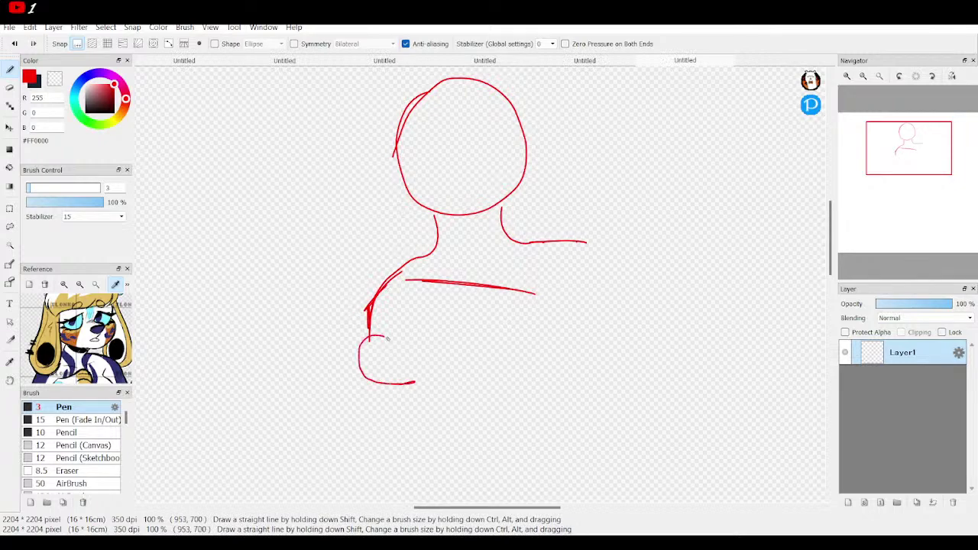
drag(371, 337, 449, 346)
Step: Try to sketch the other forearm folded across the body and the right upper arm with its shoulder, and undo these strokes
mouse_move(423, 380)
mouse_down()
mouse_move(452, 370)
mouse_move(474, 337)
mouse_move(573, 298)
mouse_move(589, 307)
mouse_up()
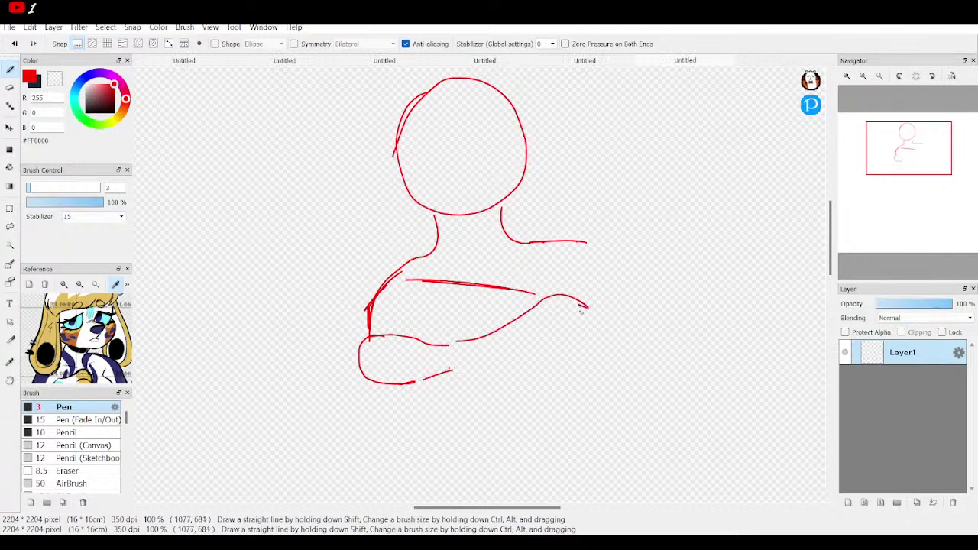
mouse_move(461, 376)
mouse_down()
mouse_move(586, 367)
mouse_move(593, 342)
mouse_up()
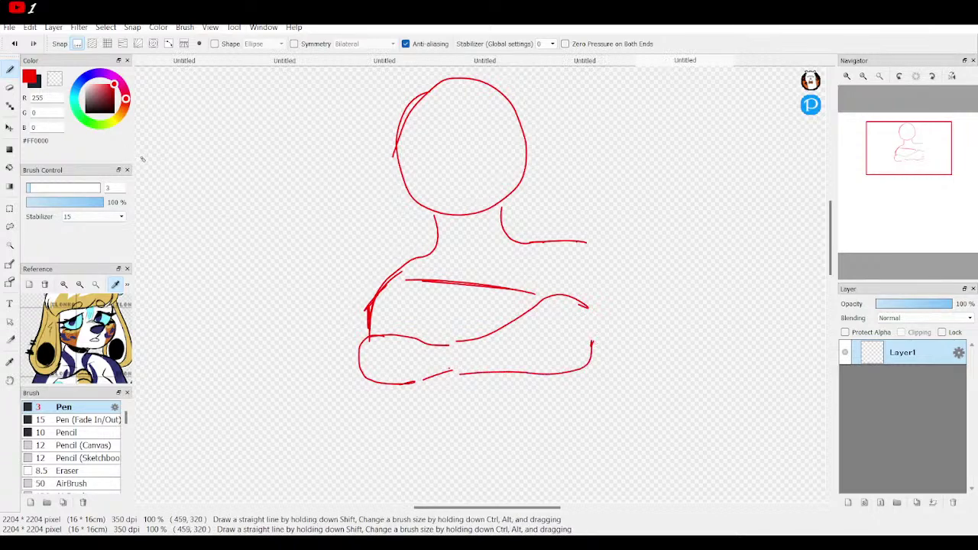
mouse_move(598, 353)
mouse_down()
mouse_move(605, 347)
mouse_move(593, 291)
mouse_move(524, 238)
mouse_move(558, 246)
mouse_up()
drag(519, 274, 533, 293)
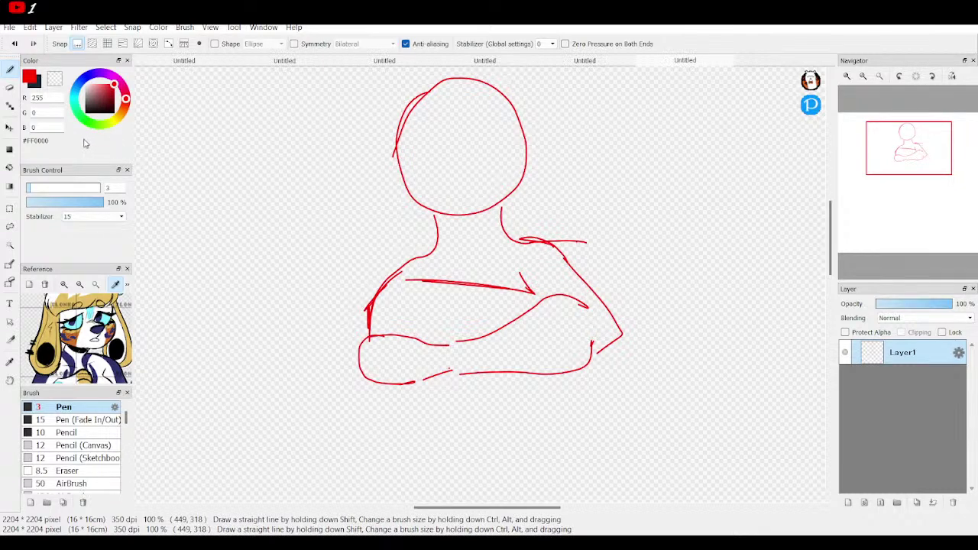
click(14, 44)
click(14, 44)
click(13, 43)
click(14, 43)
click(14, 44)
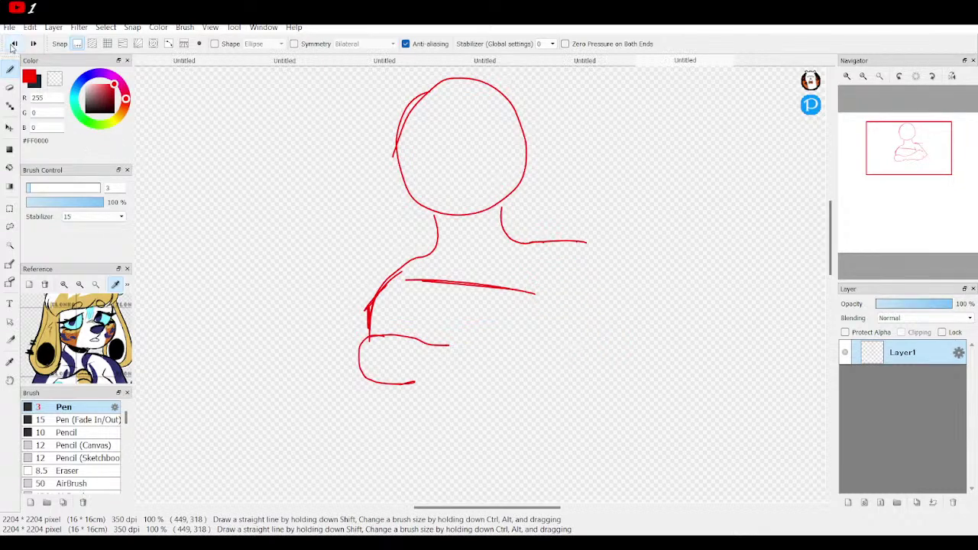
Step: Erase the slanted chest guide line and the outer part of the right shoulder with the Eraser at size 26
drag(895, 166, 908, 155)
key(e)
drag(68, 187, 86, 188)
mouse_move(420, 275)
mouse_down()
mouse_move(544, 291)
mouse_move(461, 277)
mouse_up()
mouse_move(539, 249)
mouse_down()
mouse_move(598, 240)
mouse_move(593, 250)
mouse_up()
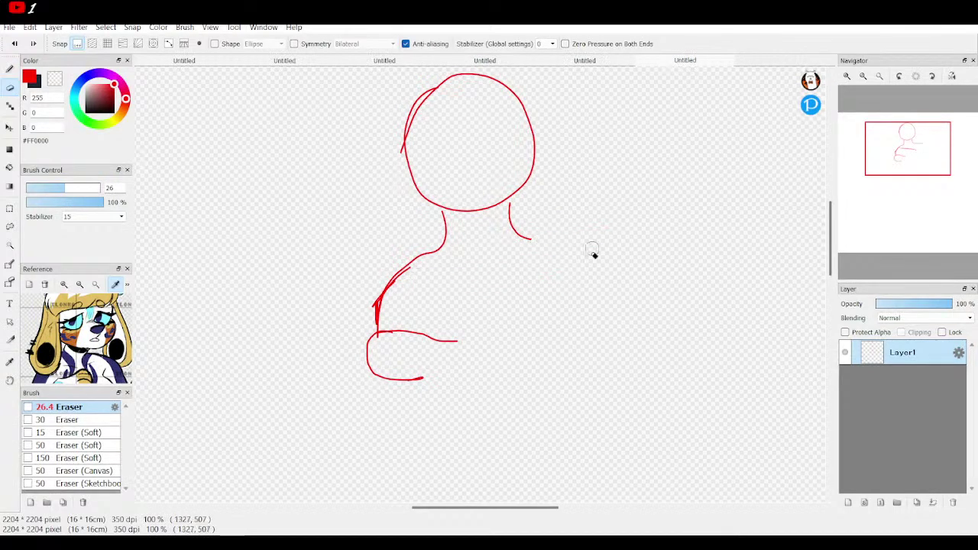
Step: With the red size 3 Pen, sketch the folded forearm across the torso and the right shoulder and upper arm's outer contour
click(9, 69)
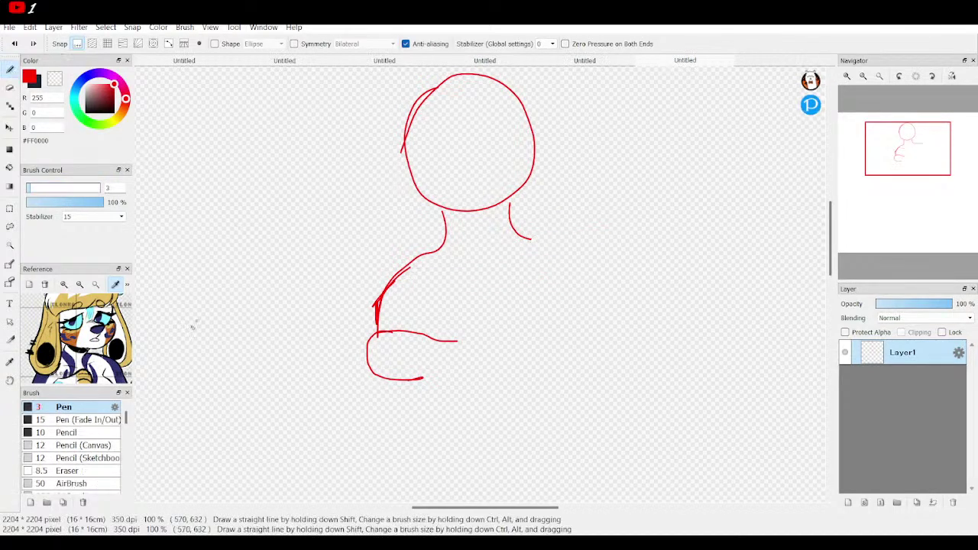
mouse_move(429, 337)
mouse_down()
mouse_move(465, 352)
mouse_move(544, 355)
mouse_up()
mouse_move(456, 350)
mouse_down()
mouse_move(580, 353)
mouse_move(568, 399)
mouse_move(501, 398)
mouse_move(461, 375)
mouse_up()
mouse_move(589, 350)
mouse_down()
mouse_move(575, 284)
mouse_move(555, 256)
mouse_up()
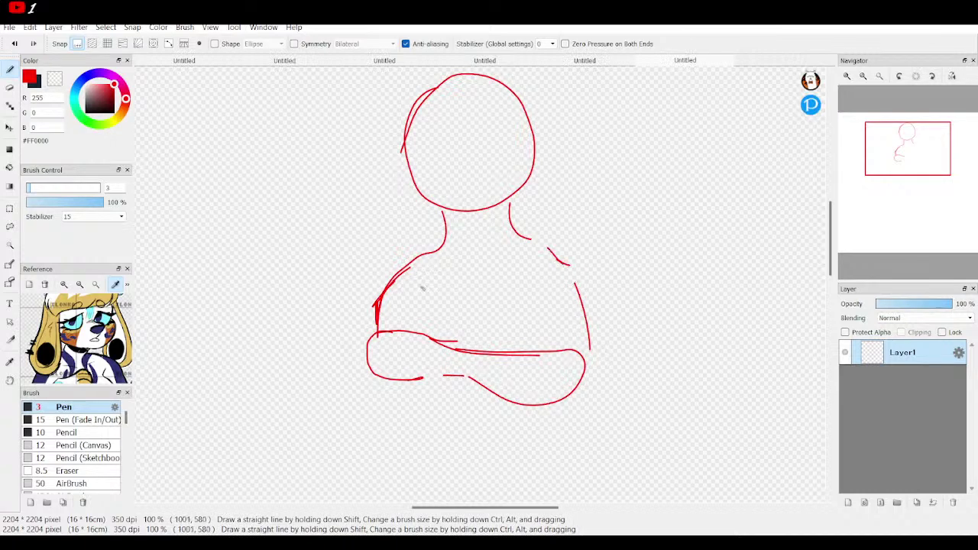
Step: Try to sketch short inner contour lines for both upper arms, and undo them
drag(425, 280, 417, 300)
click(13, 44)
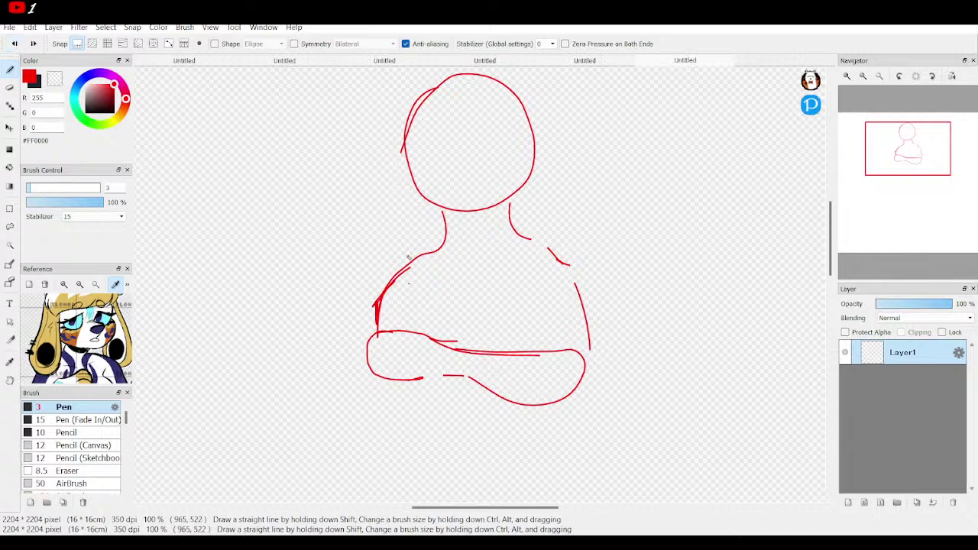
mouse_move(415, 281)
mouse_down()
mouse_move(419, 300)
mouse_move(406, 320)
mouse_up()
drag(541, 267, 553, 315)
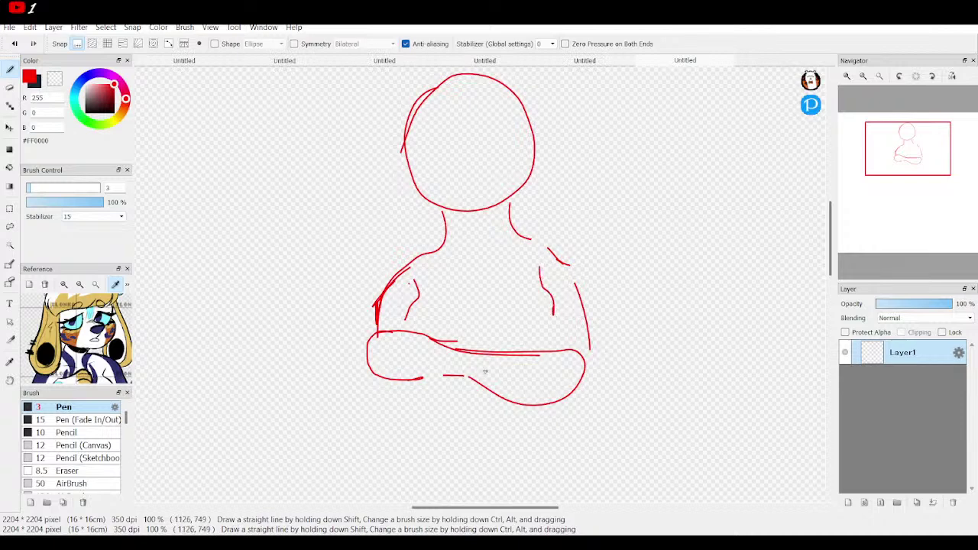
click(15, 44)
click(15, 44)
Step: Erase both neck lines and redraw a curved shoulder line with two short neck sides above it using the size 3 Pen
click(12, 87)
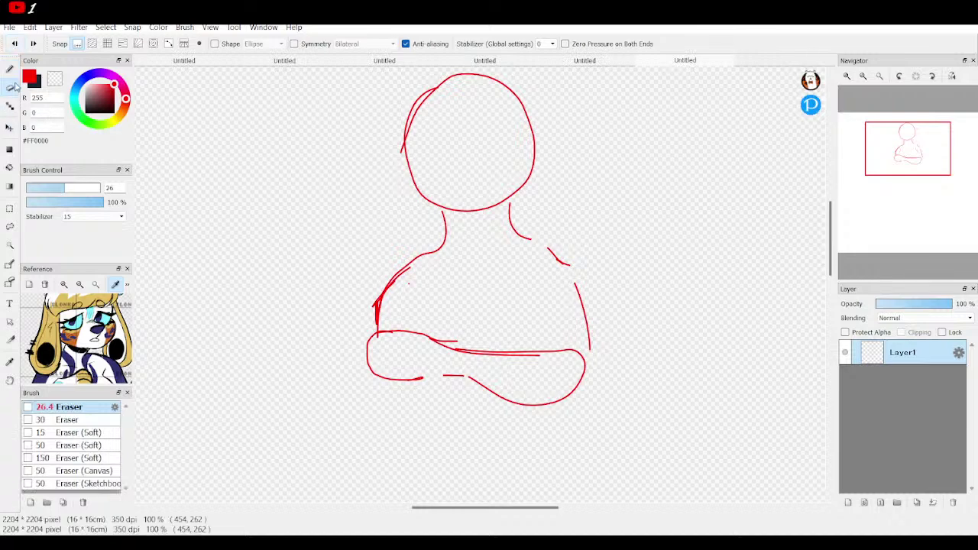
mouse_move(439, 249)
mouse_down()
mouse_move(443, 217)
mouse_move(489, 227)
mouse_move(514, 210)
mouse_move(524, 227)
mouse_up()
click(11, 69)
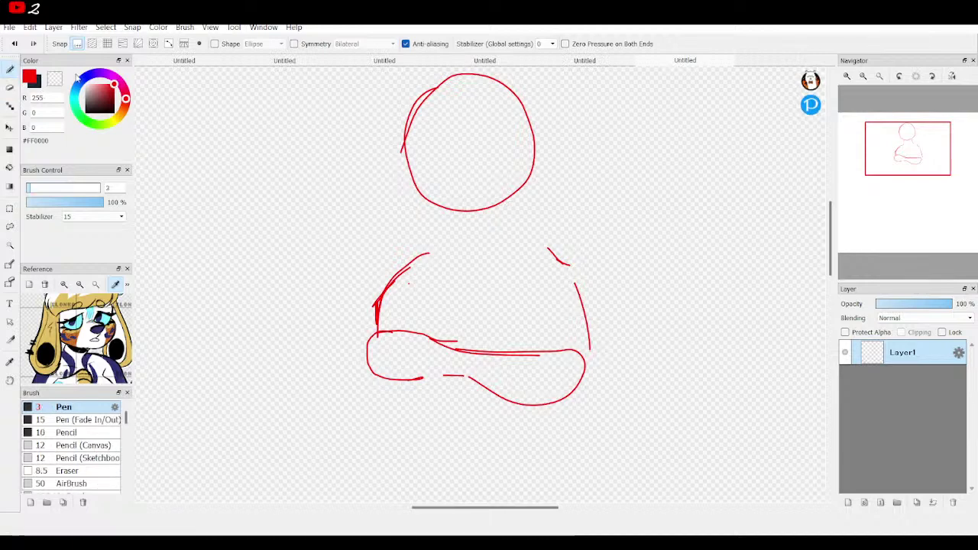
drag(441, 250, 518, 241)
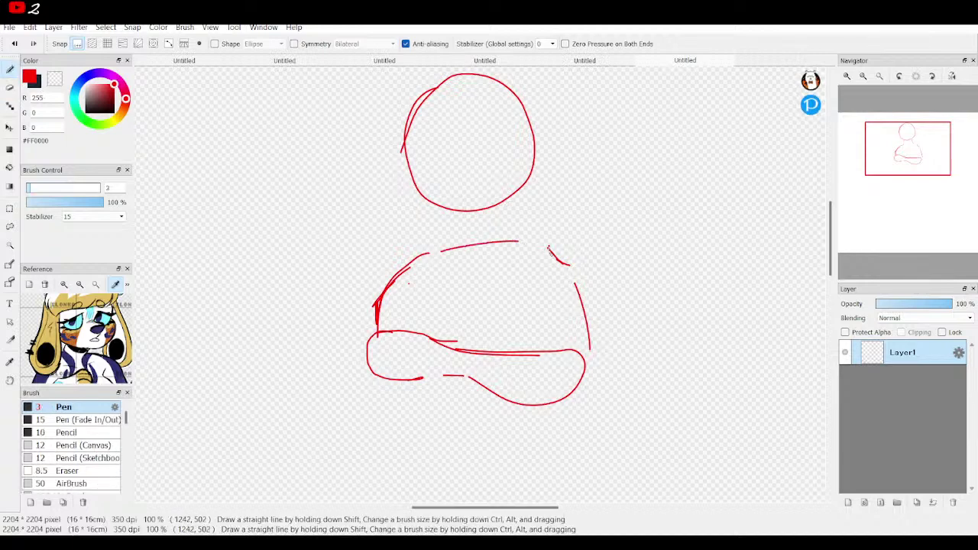
mouse_move(448, 214)
mouse_down()
mouse_move(455, 230)
mouse_move(447, 240)
mouse_up()
drag(512, 200, 515, 226)
Step: Try to sketch a collar and loose jacket sleeves over the shoulders and folded arm, and undo them back to the plain body
drag(917, 176, 912, 161)
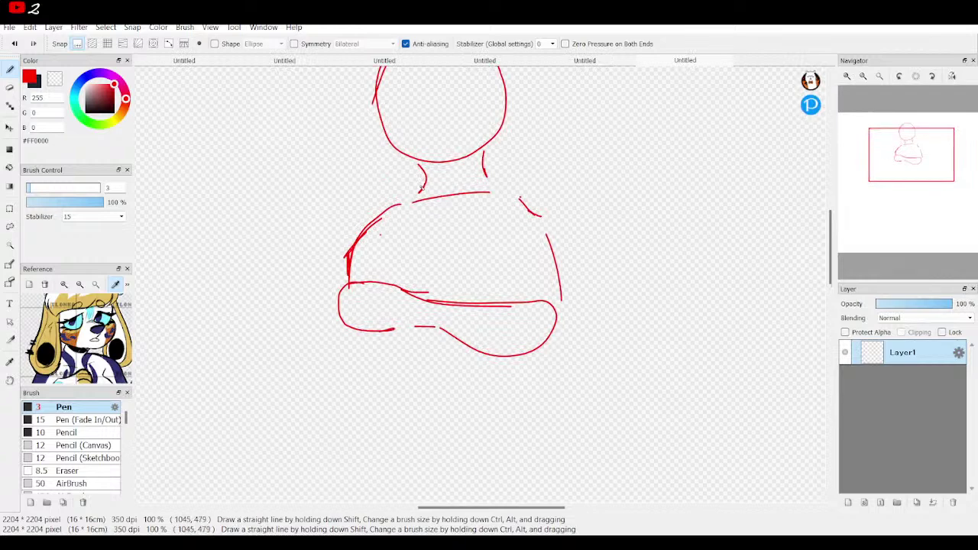
mouse_move(453, 197)
mouse_down()
mouse_move(421, 176)
mouse_move(376, 206)
mouse_up()
mouse_move(490, 171)
mouse_down()
mouse_move(529, 194)
mouse_move(471, 216)
mouse_up()
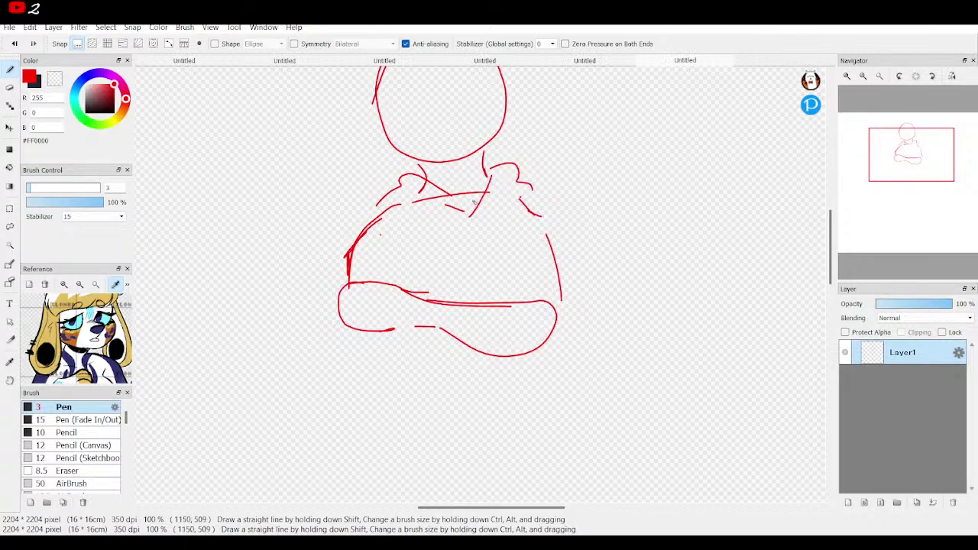
drag(468, 216, 489, 174)
drag(405, 216, 452, 230)
click(506, 210)
drag(532, 197, 514, 223)
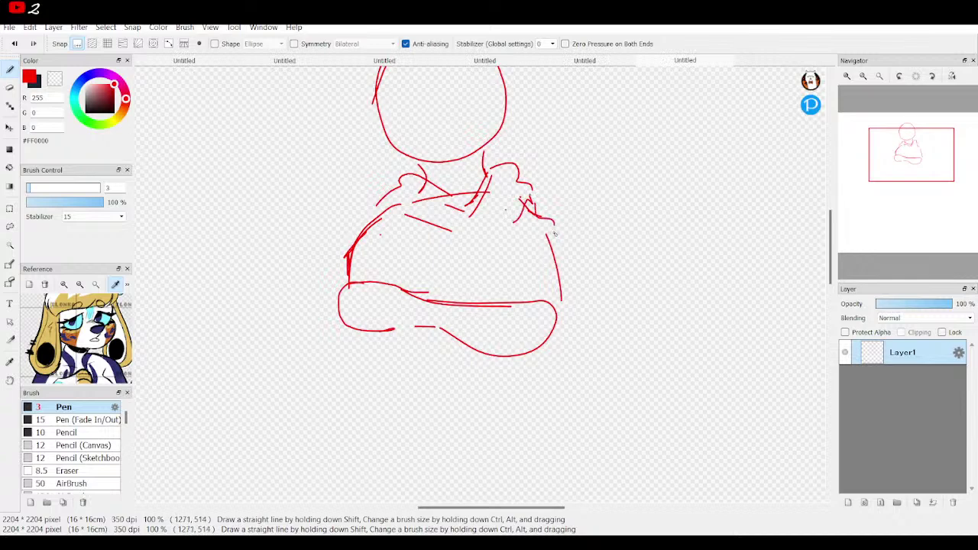
mouse_move(564, 266)
mouse_down()
mouse_move(555, 341)
mouse_move(484, 362)
mouse_move(463, 339)
mouse_up()
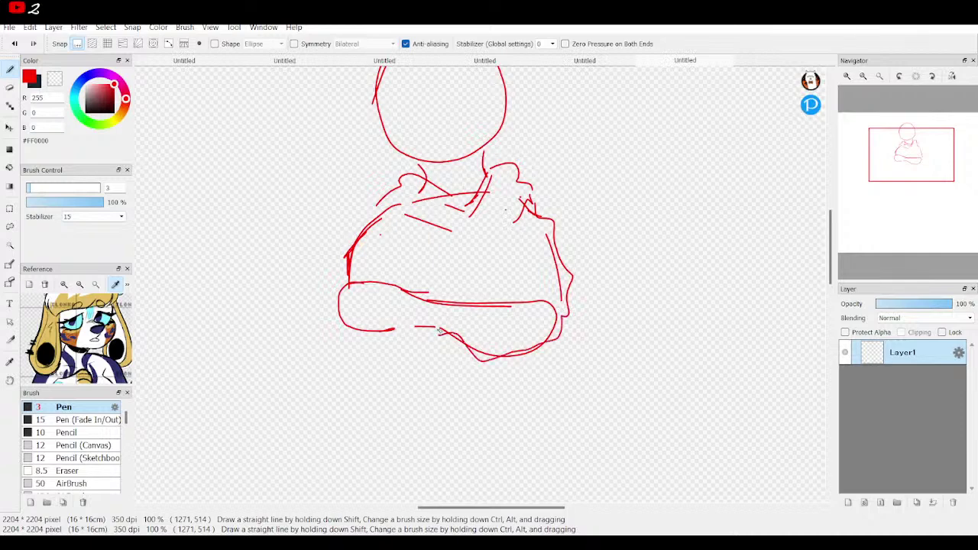
mouse_move(453, 294)
mouse_down()
mouse_move(505, 281)
mouse_move(520, 295)
mouse_move(554, 289)
mouse_up()
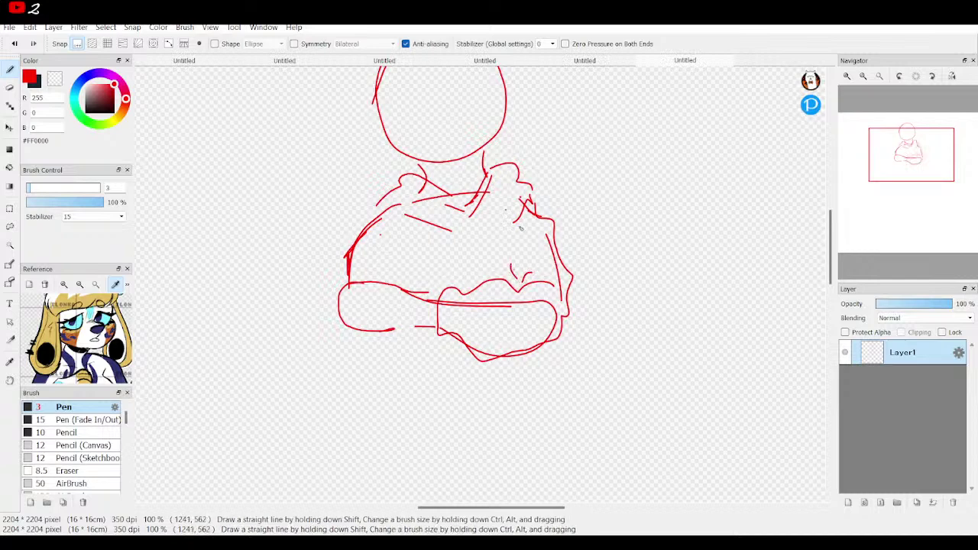
click(13, 44)
click(13, 43)
click(13, 44)
click(13, 44)
click(13, 44)
click(13, 44)
click(13, 44)
click(13, 44)
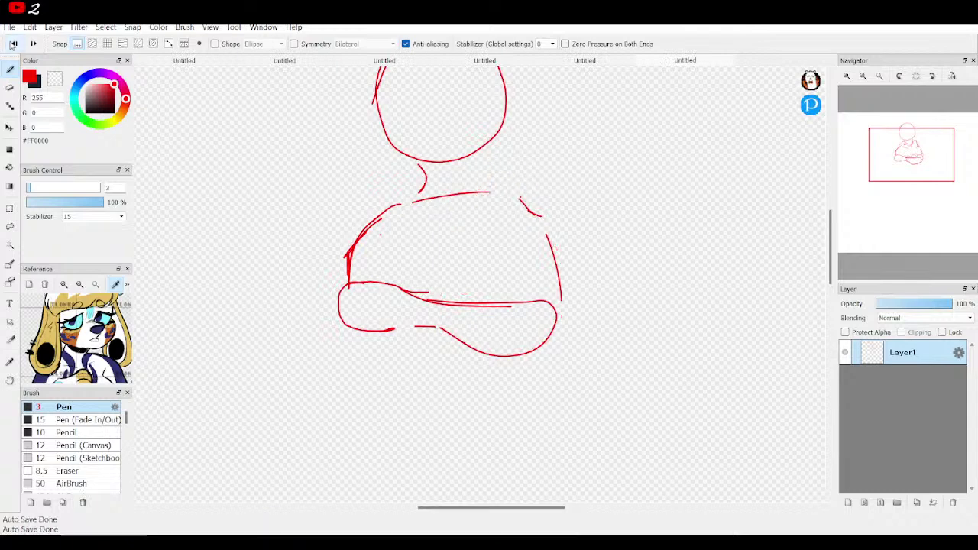
click(33, 44)
Step: Zoom out the reference image and position it to show the character's whole body
mouse_move(910, 164)
mouse_down()
mouse_move(910, 195)
mouse_move(913, 170)
mouse_up()
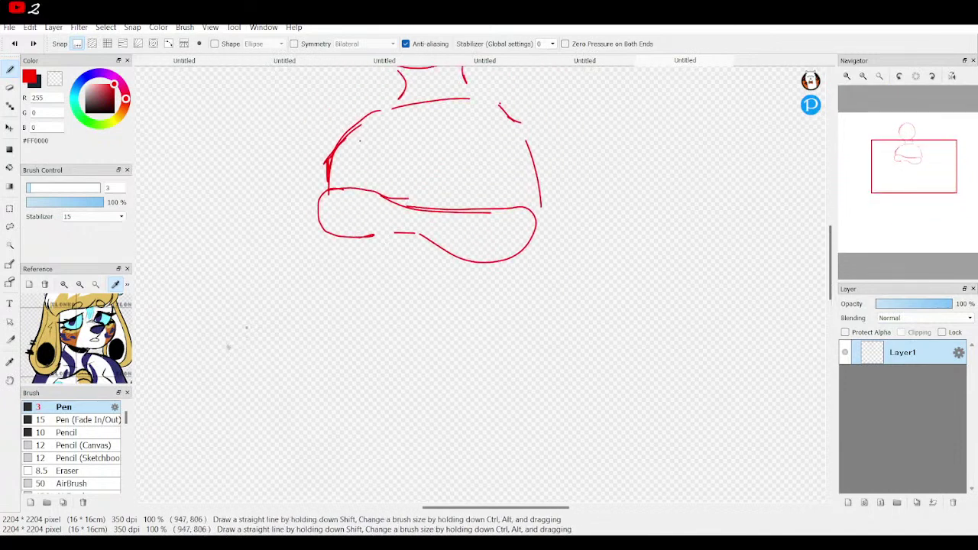
scroll(107, 336, up, 3)
drag(107, 336, 97, 237)
click(80, 286)
click(80, 286)
click(81, 285)
mouse_move(104, 338)
mouse_down()
mouse_move(81, 334)
mouse_move(94, 323)
mouse_move(95, 354)
mouse_up()
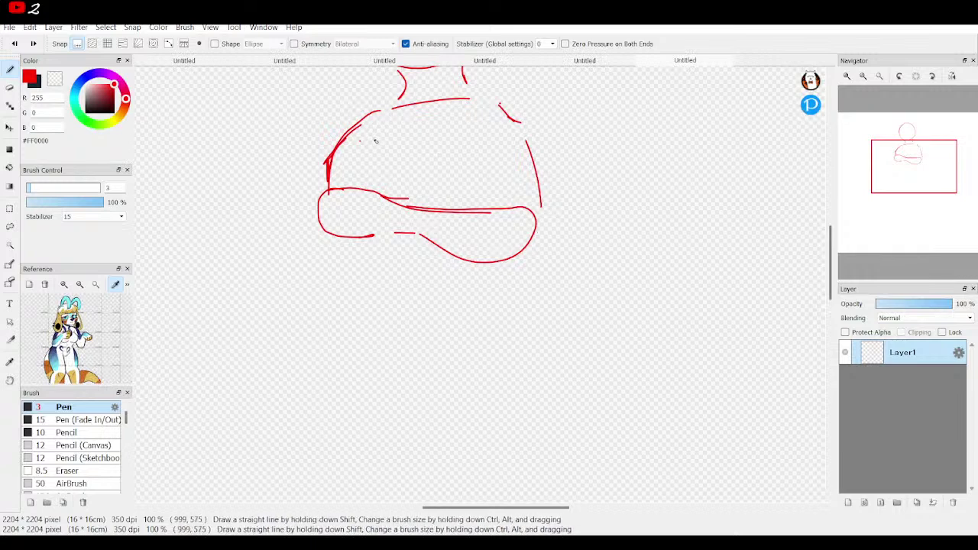
Step: Sketch the inner contours of both upper arms and a curved chest line just above the folded forearm, redoing that line once
drag(372, 139, 366, 169)
drag(486, 126, 507, 168)
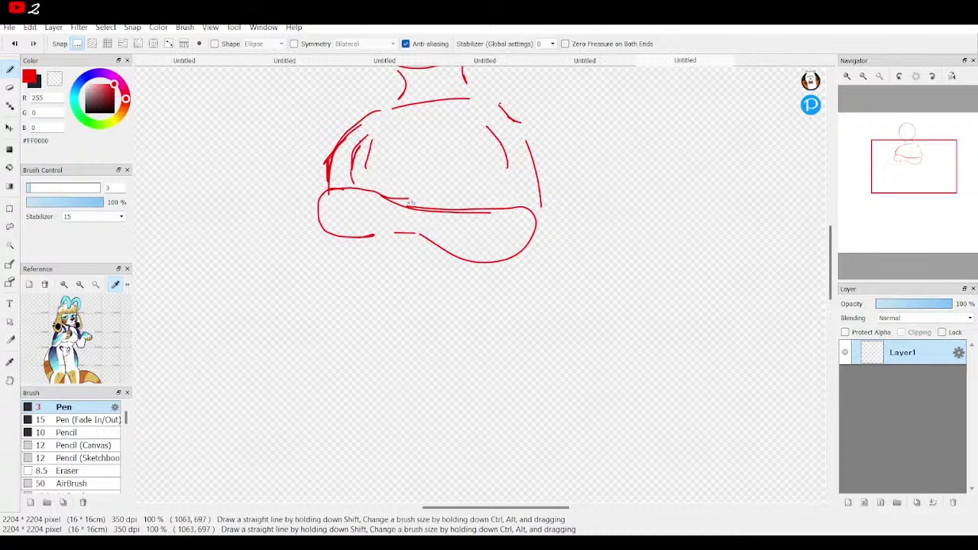
drag(431, 194, 497, 197)
drag(966, 170, 916, 151)
click(17, 45)
drag(396, 328, 481, 324)
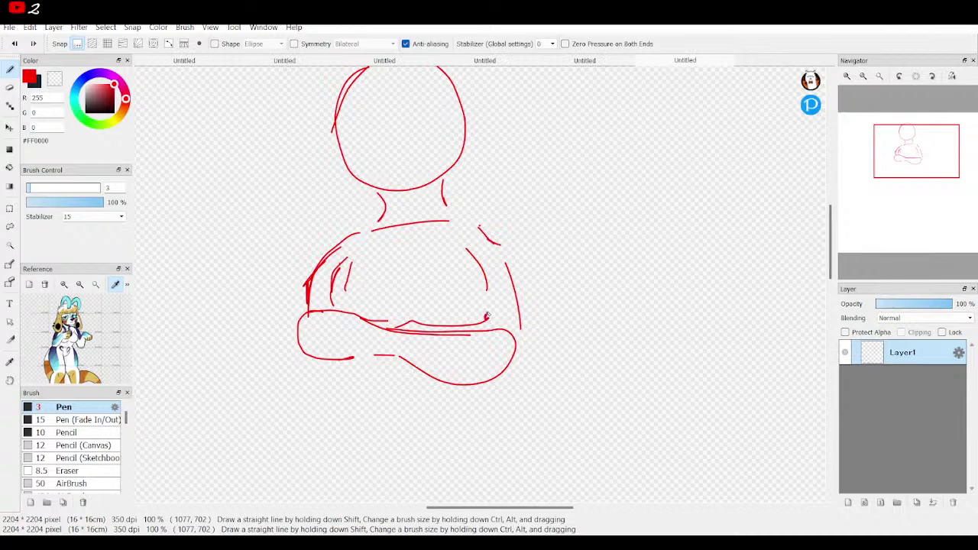
Step: Sketch the waist and hip contours on both sides of the body below the folded arms
scroll(486, 315, down, 4)
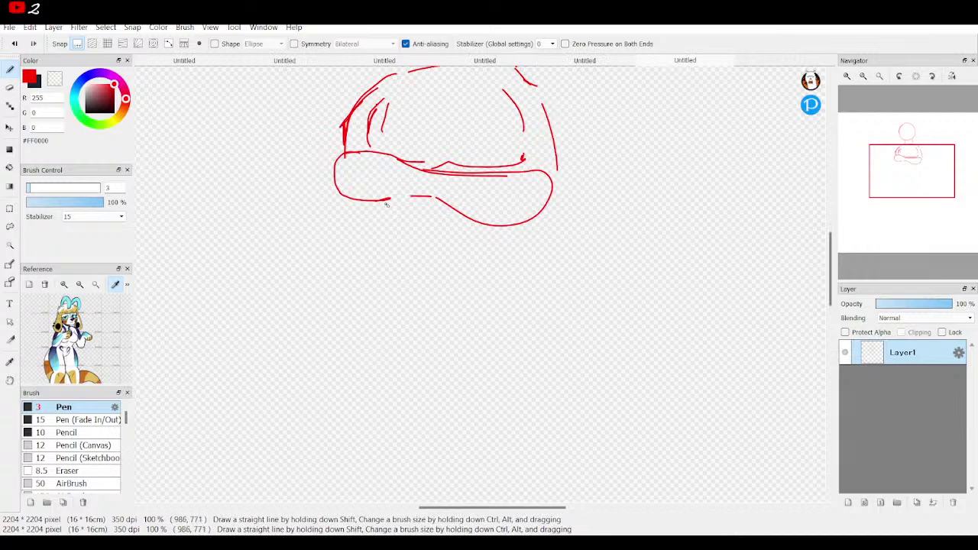
mouse_move(388, 219)
mouse_down()
mouse_move(371, 244)
mouse_move(365, 289)
mouse_move(374, 258)
mouse_up()
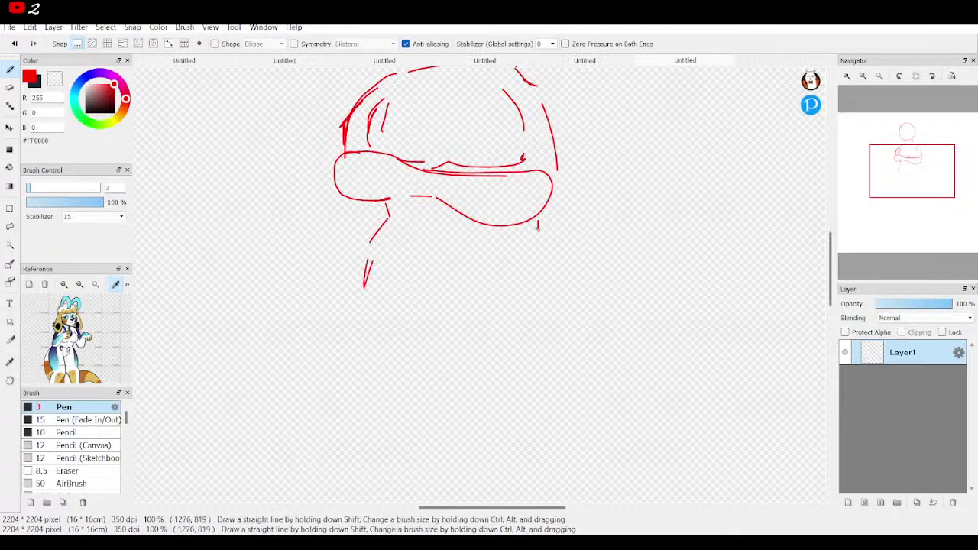
mouse_move(531, 226)
mouse_down()
mouse_move(556, 252)
mouse_move(560, 307)
mouse_up()
drag(359, 291, 362, 333)
Step: Sketch a hand hanging beside the left hip, undoing the rounder versions and drawing a narrow elongated shape
drag(898, 173, 900, 168)
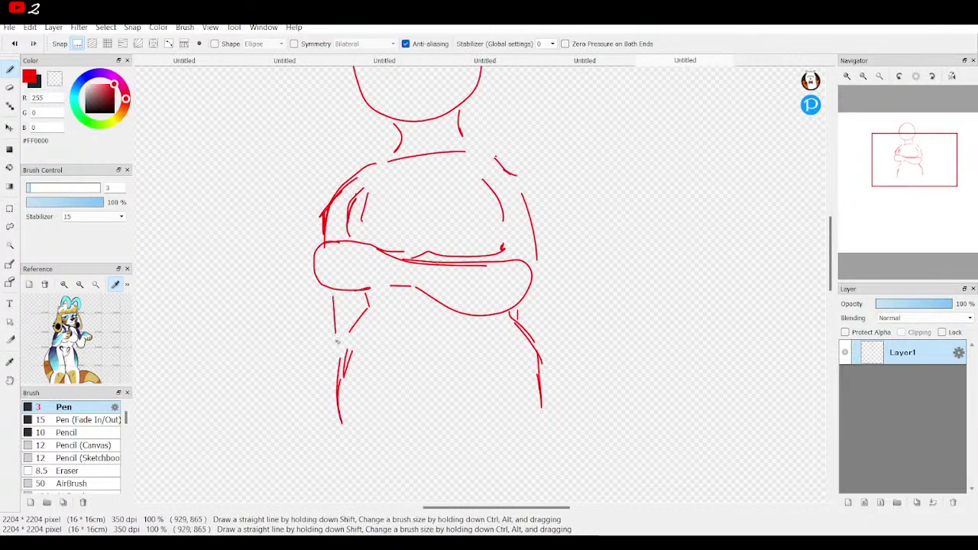
mouse_move(333, 342)
mouse_down()
mouse_move(307, 383)
mouse_move(318, 416)
mouse_up()
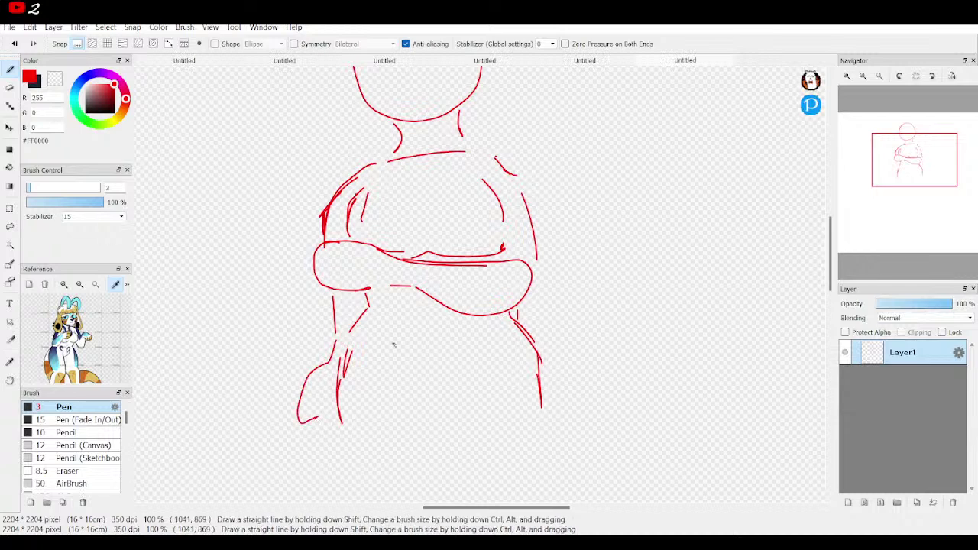
click(15, 43)
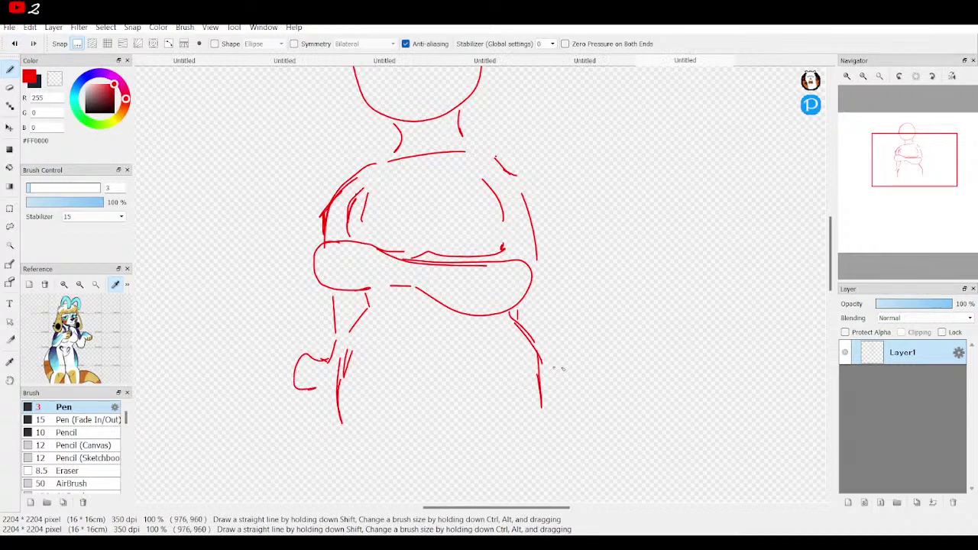
click(911, 176)
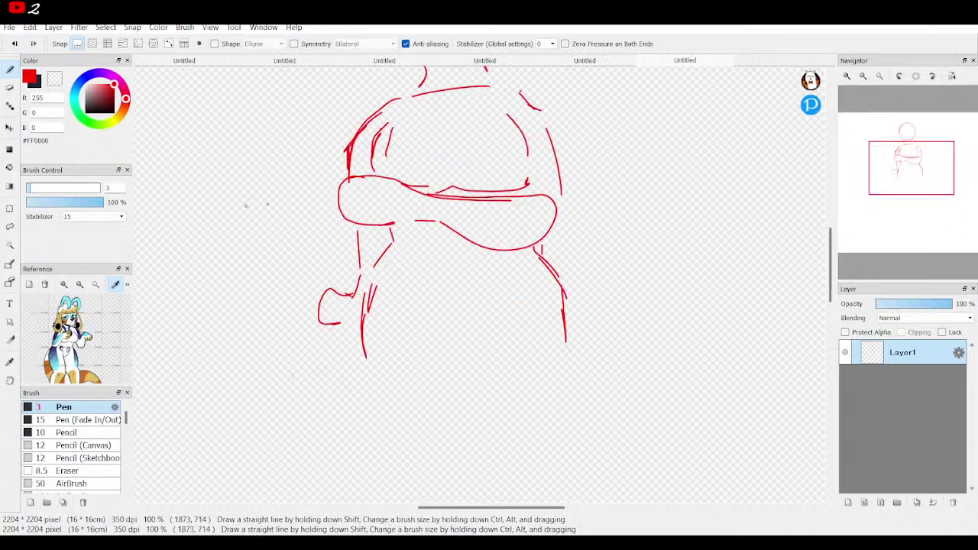
click(14, 44)
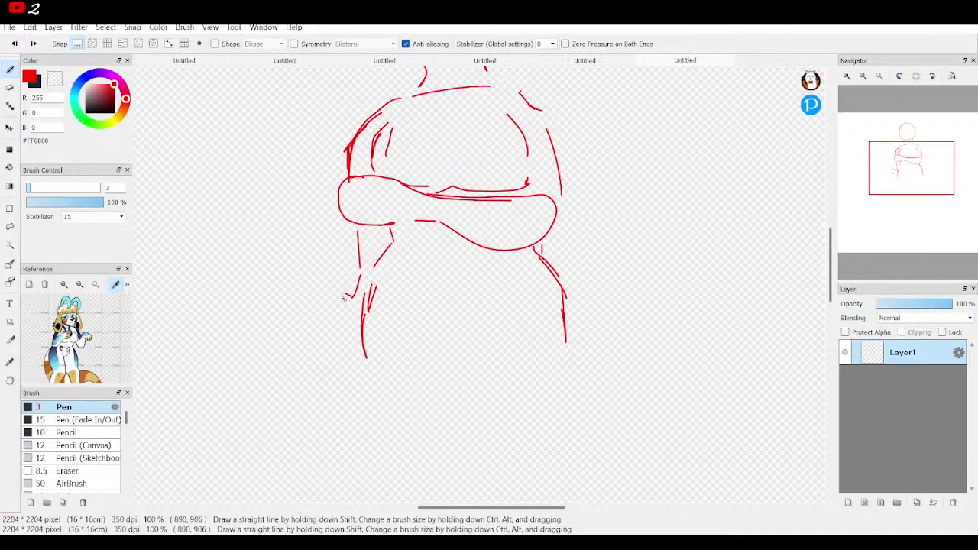
mouse_move(344, 304)
mouse_down()
mouse_move(344, 348)
mouse_move(370, 322)
mouse_move(376, 282)
mouse_up()
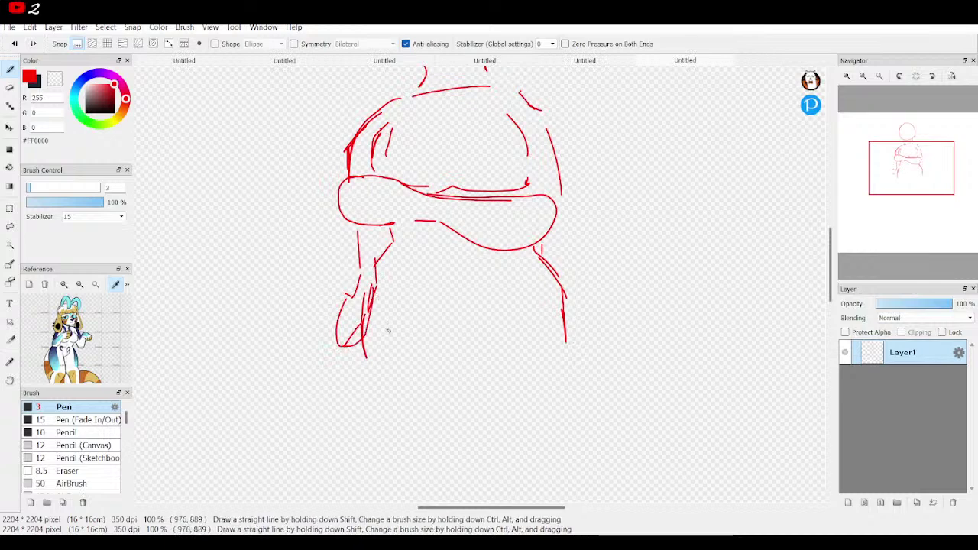
Step: Sketch the outer contours of both legs from hip to shin and a short vertical line between the thighs
drag(930, 141, 906, 192)
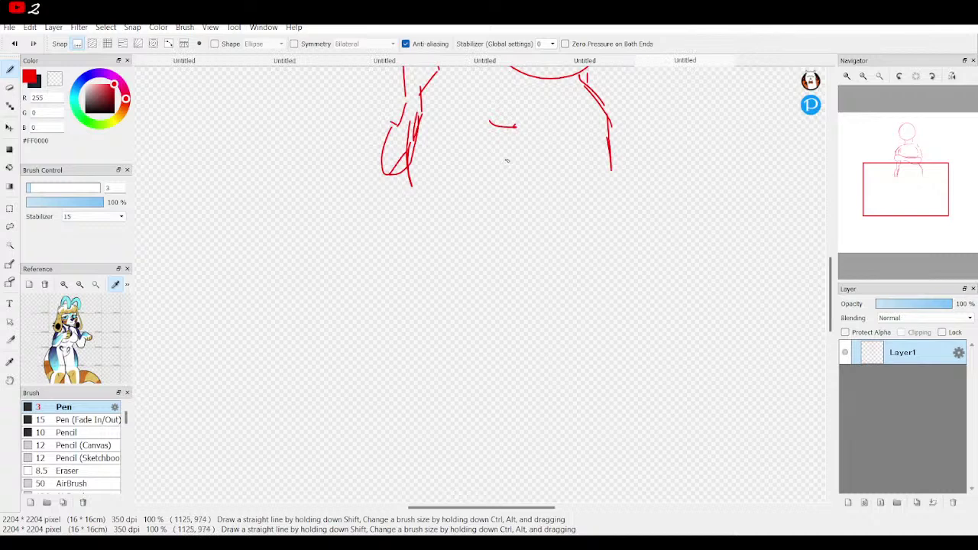
drag(411, 178, 411, 201)
drag(412, 236, 410, 356)
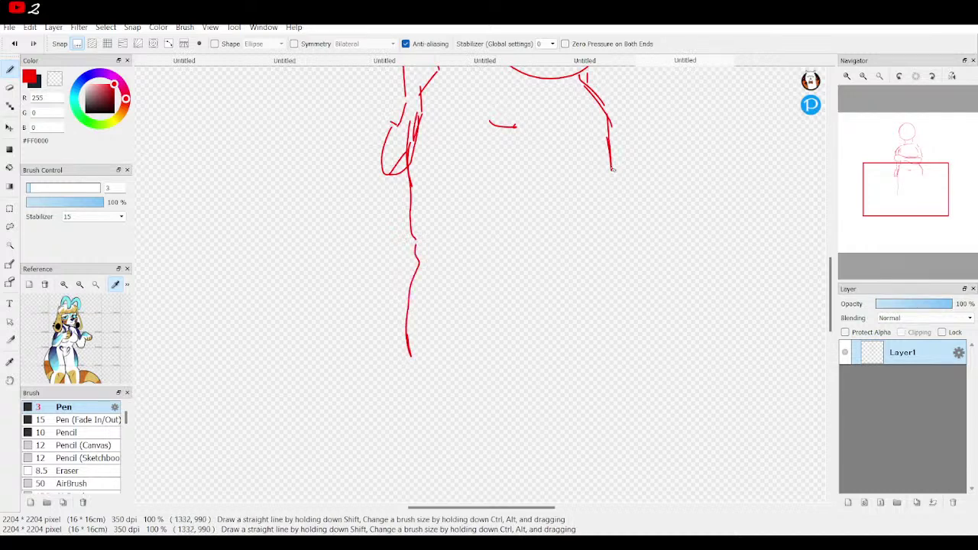
drag(611, 189, 605, 208)
drag(618, 246, 604, 339)
mouse_move(882, 209)
mouse_down()
mouse_move(908, 192)
mouse_move(915, 198)
mouse_up()
drag(437, 167, 437, 175)
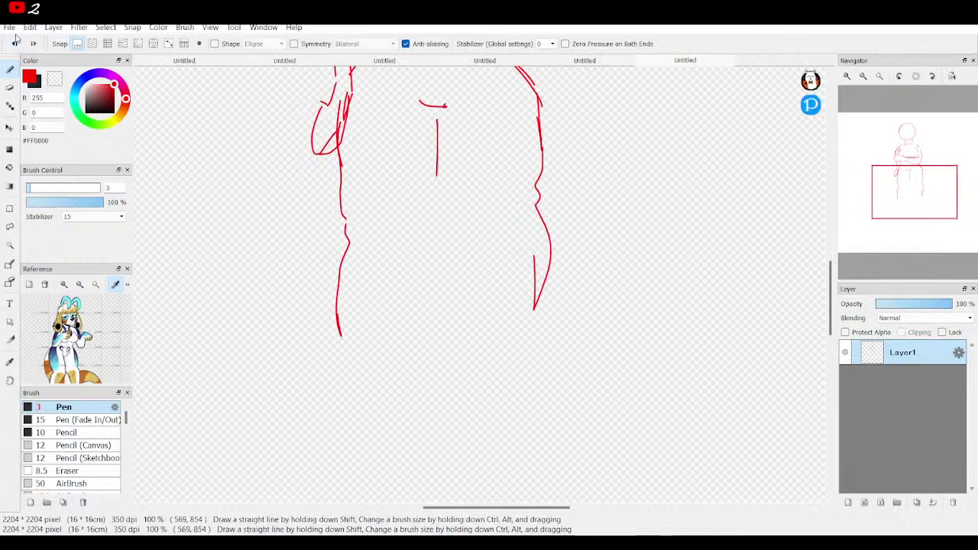
Step: Replace the short line between the thighs with inner contours for both legs, converging at the crotch
key(ctrl+z)
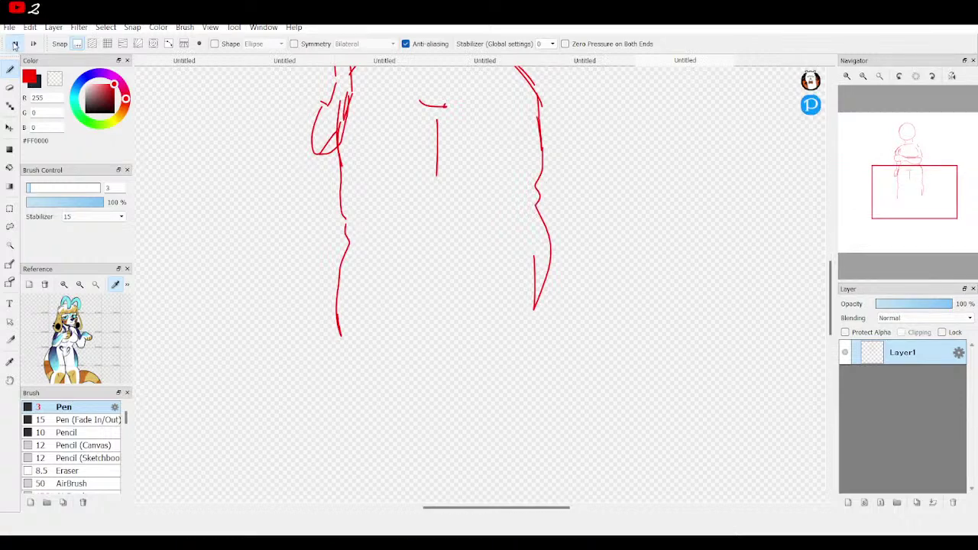
drag(439, 118, 442, 169)
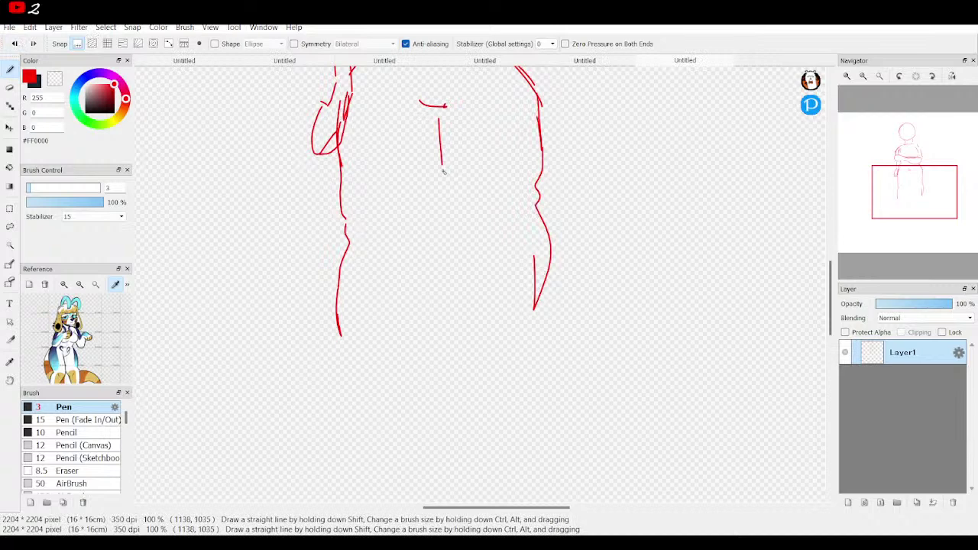
drag(474, 266, 465, 308)
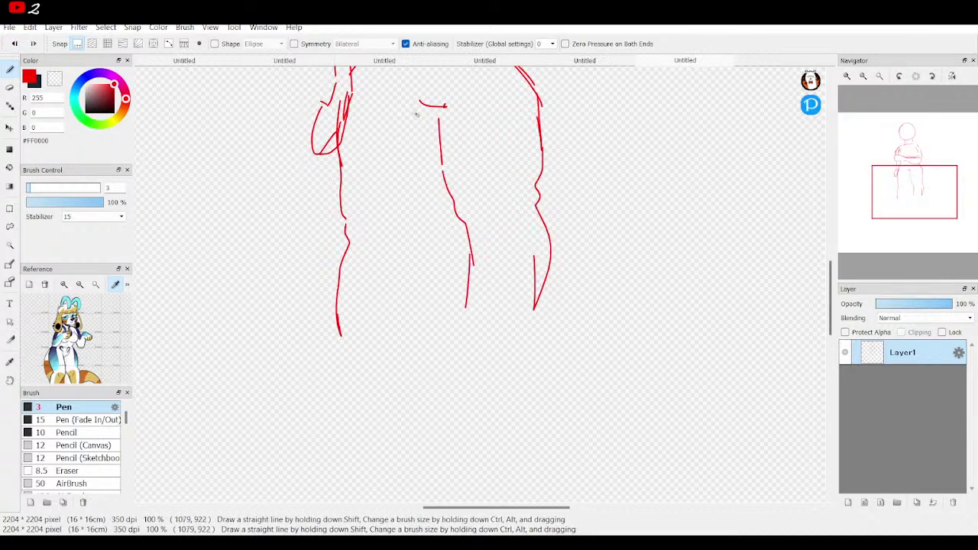
drag(425, 113, 419, 315)
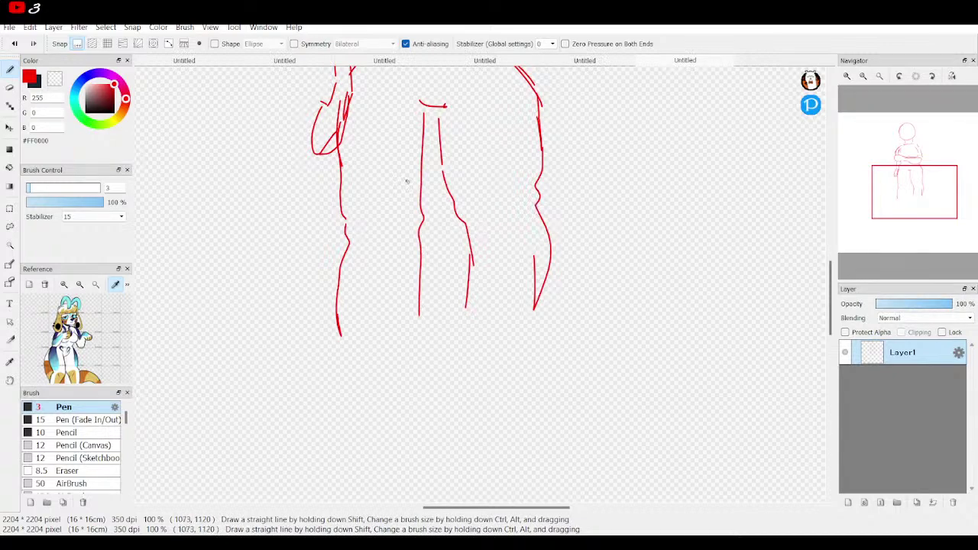
drag(928, 200, 918, 188)
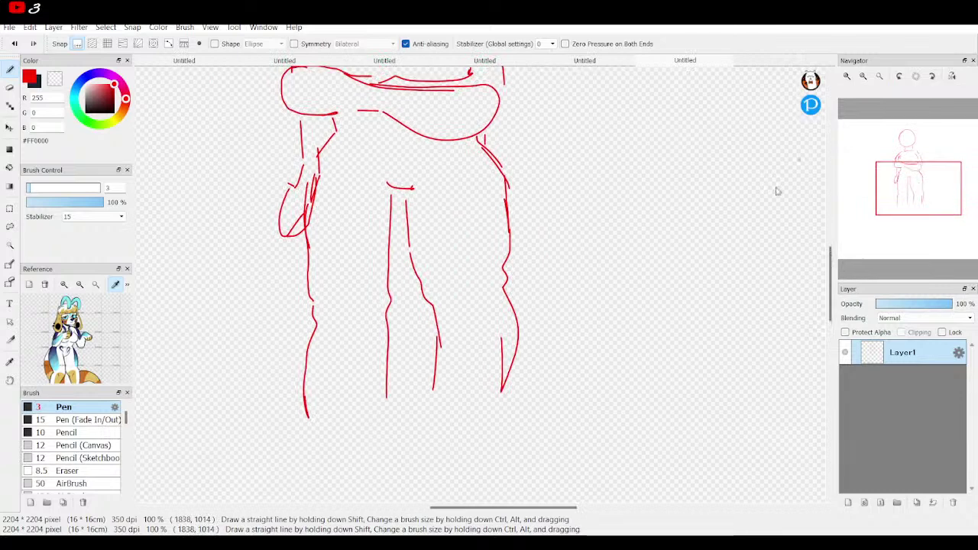
mouse_move(388, 284)
mouse_down()
mouse_move(402, 207)
mouse_move(411, 243)
mouse_up()
Step: Erase the surplus inner thigh lines on both sides of the crotch
key(e)
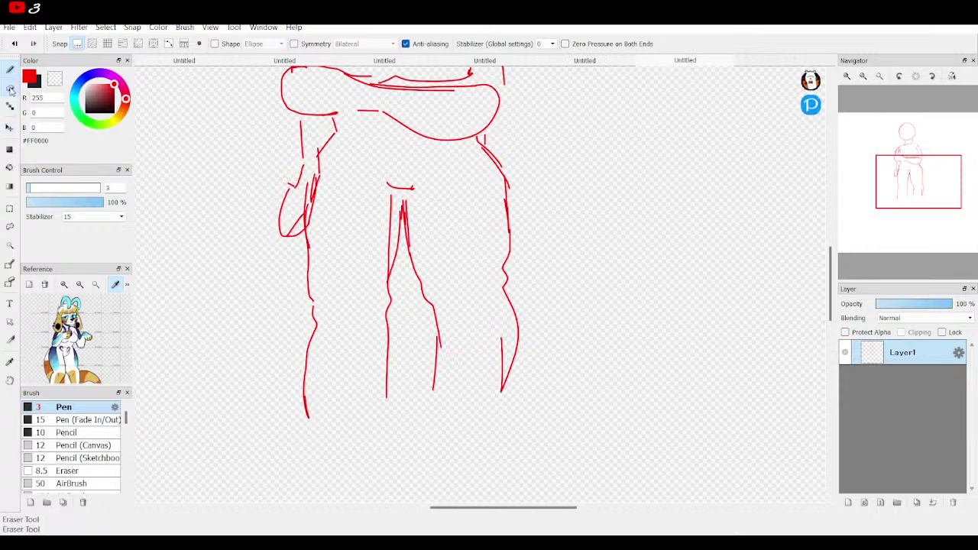
drag(391, 204, 382, 268)
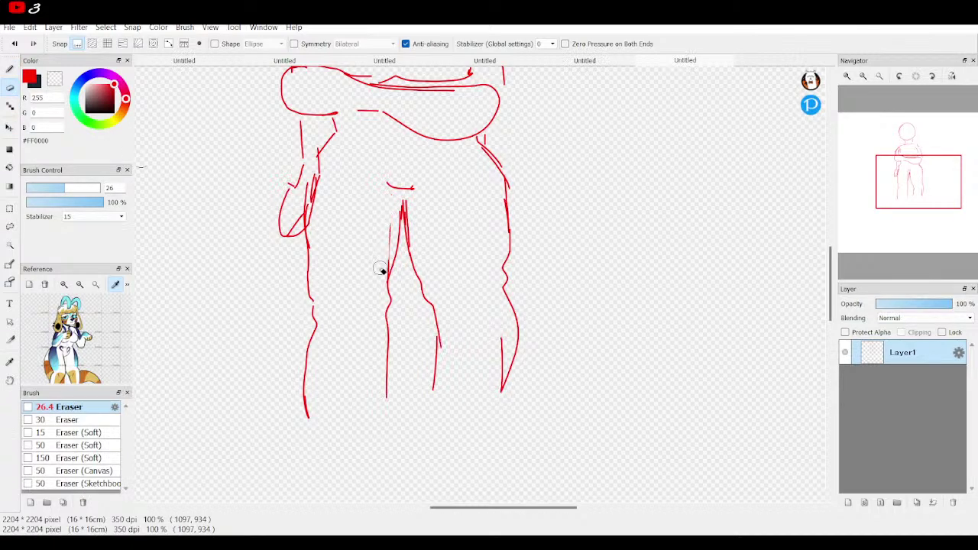
drag(412, 203, 420, 241)
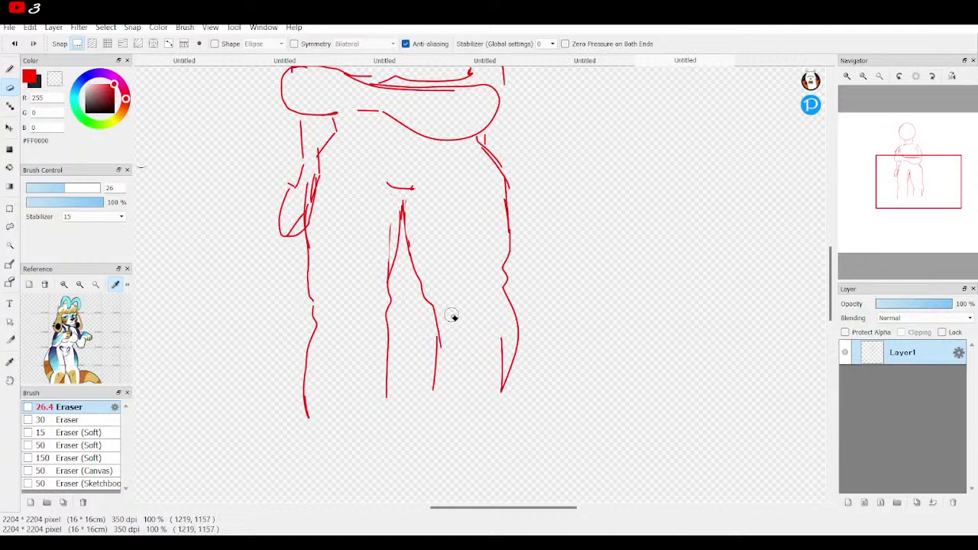
Step: Erase the entire figure, using eraser size 56 on the inner legs and head and size 2000 on the rest
drag(908, 154, 924, 191)
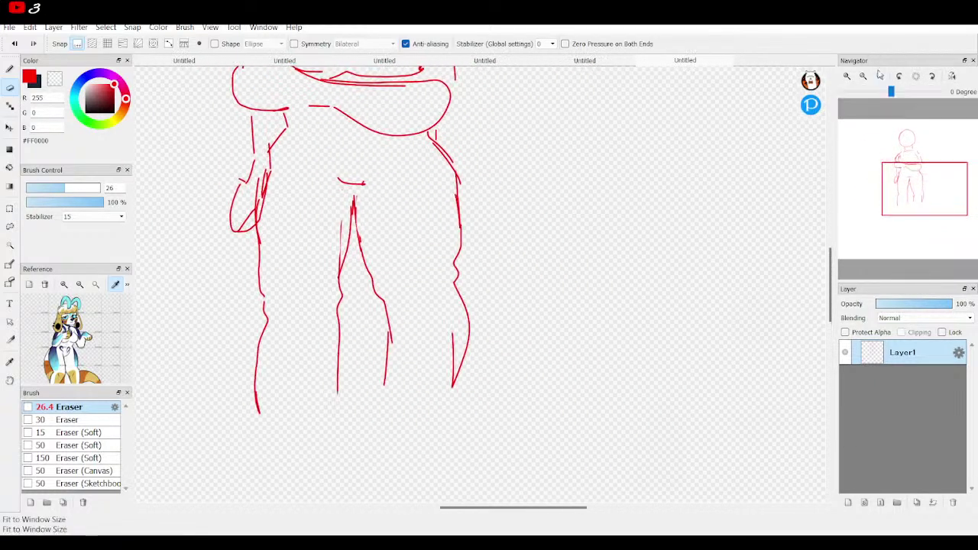
click(879, 75)
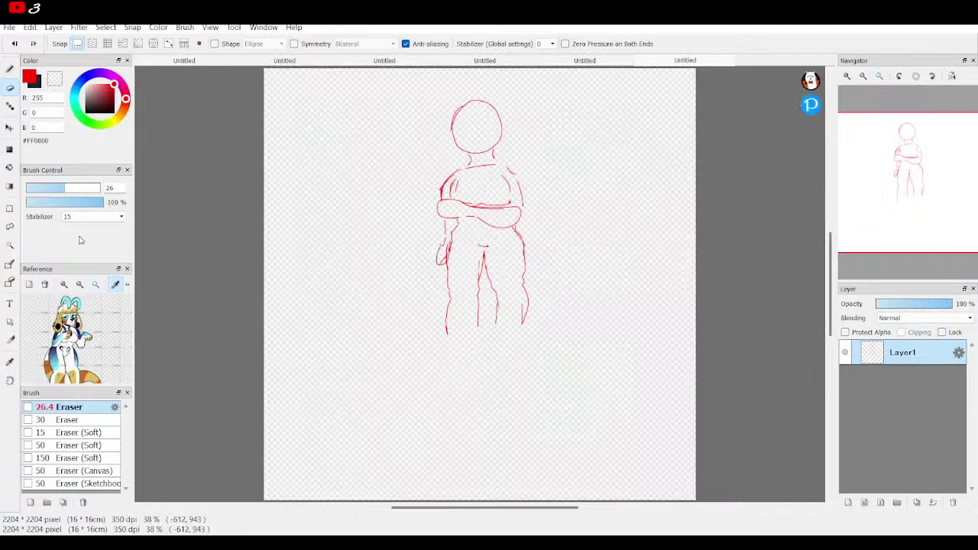
click(85, 188)
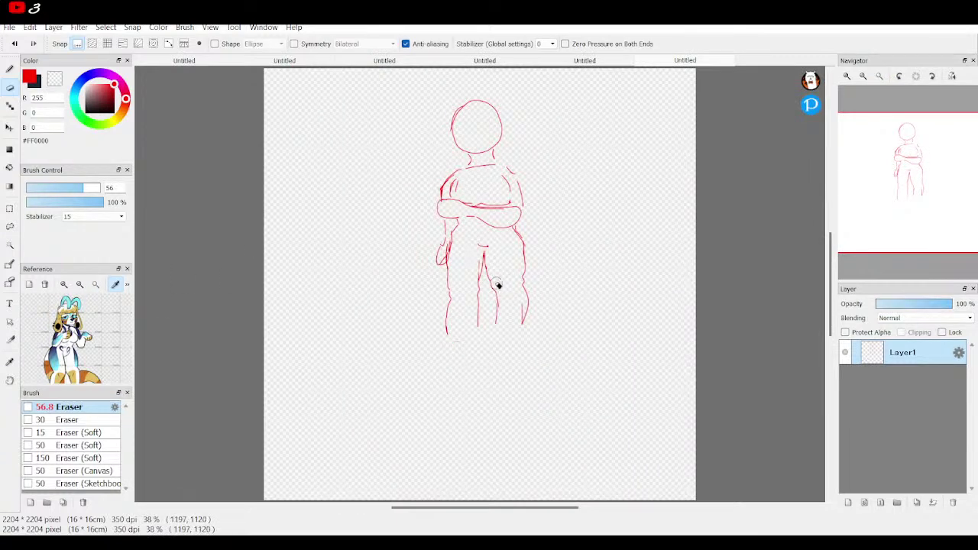
drag(491, 272, 502, 328)
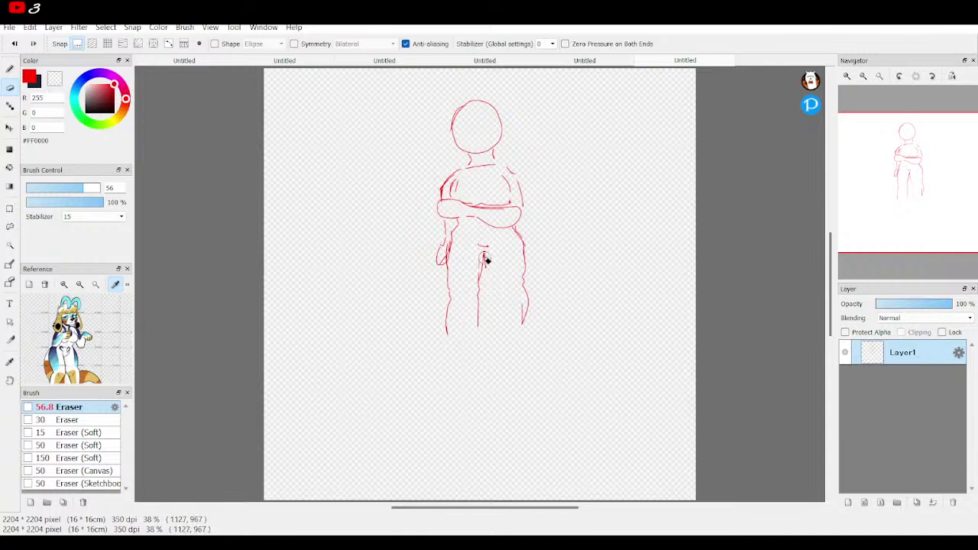
drag(478, 273, 476, 316)
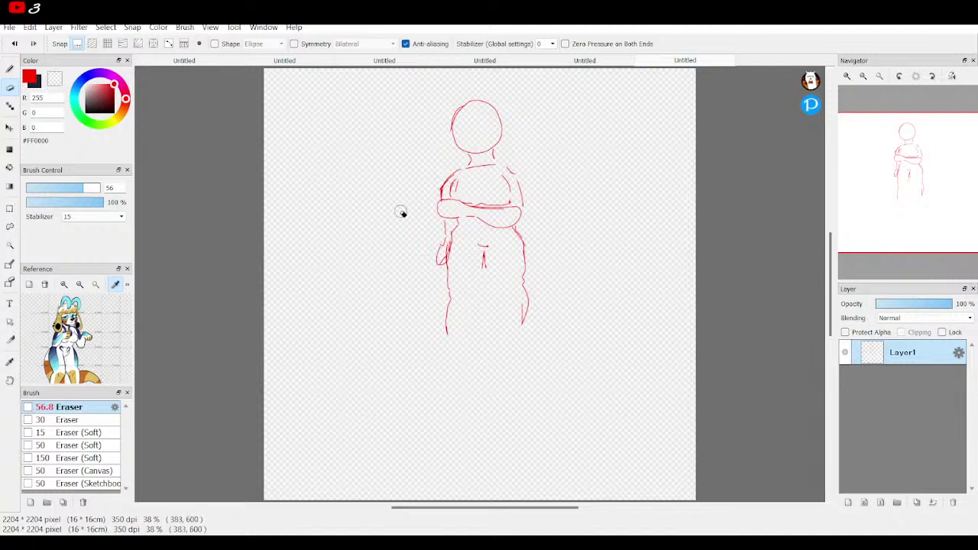
mouse_move(458, 107)
mouse_down()
mouse_move(459, 146)
mouse_move(478, 156)
mouse_move(493, 148)
mouse_move(495, 117)
mouse_move(505, 129)
mouse_move(495, 109)
mouse_move(448, 125)
mouse_up()
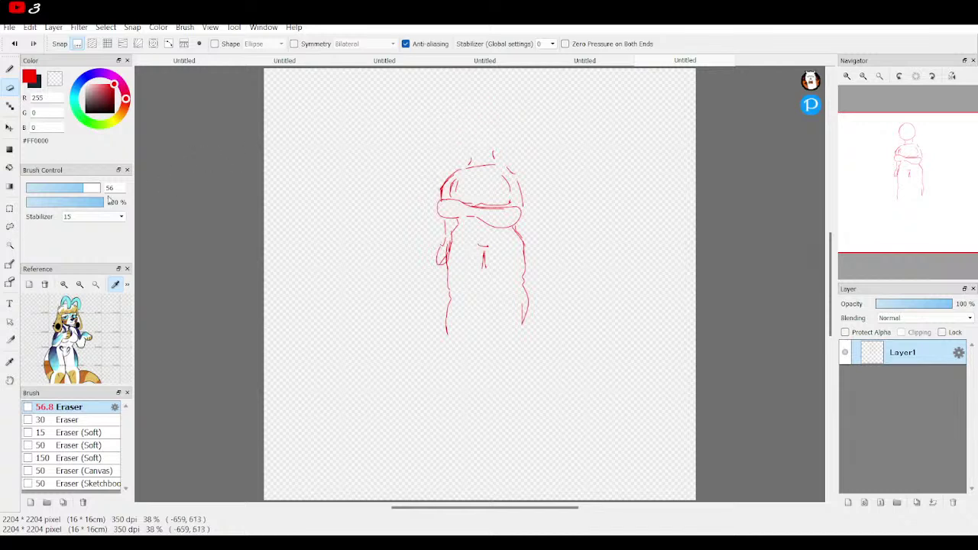
drag(97, 190, 136, 189)
mouse_move(409, 221)
mouse_down()
mouse_move(607, 257)
mouse_move(570, 346)
mouse_up()
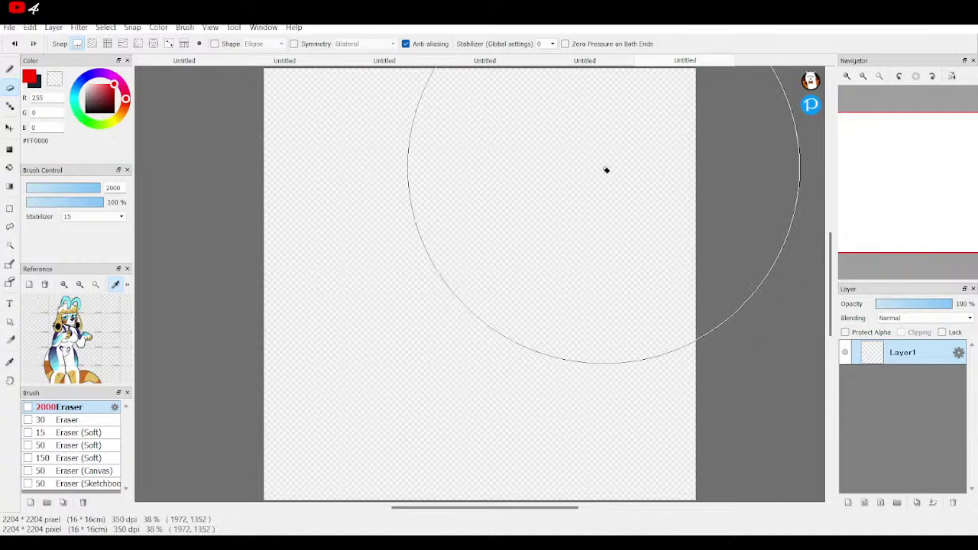
click(10, 69)
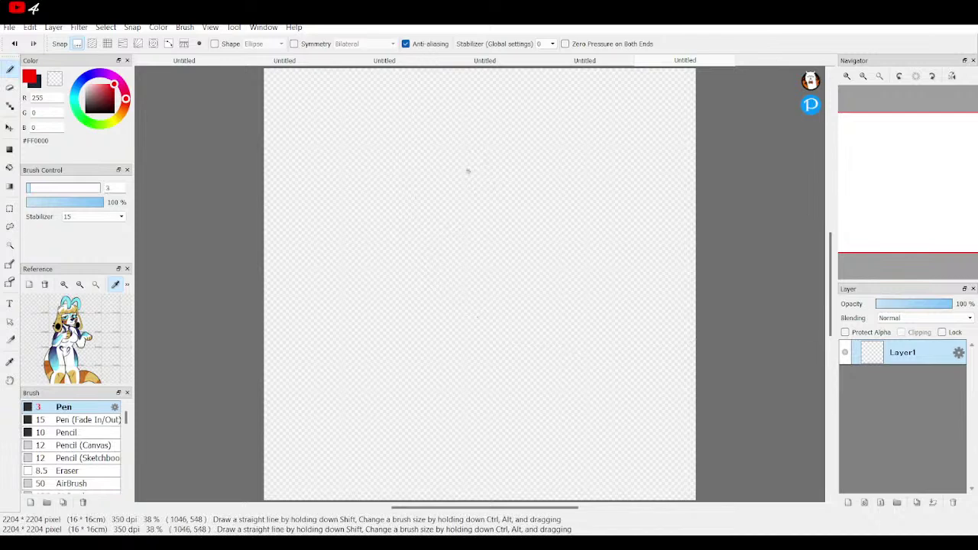
mouse_move(469, 136)
mouse_down()
mouse_move(469, 184)
mouse_move(501, 178)
mouse_move(509, 157)
mouse_move(503, 138)
mouse_move(478, 129)
mouse_move(456, 142)
mouse_move(460, 189)
mouse_move(508, 185)
mouse_move(510, 134)
mouse_move(479, 128)
mouse_up()
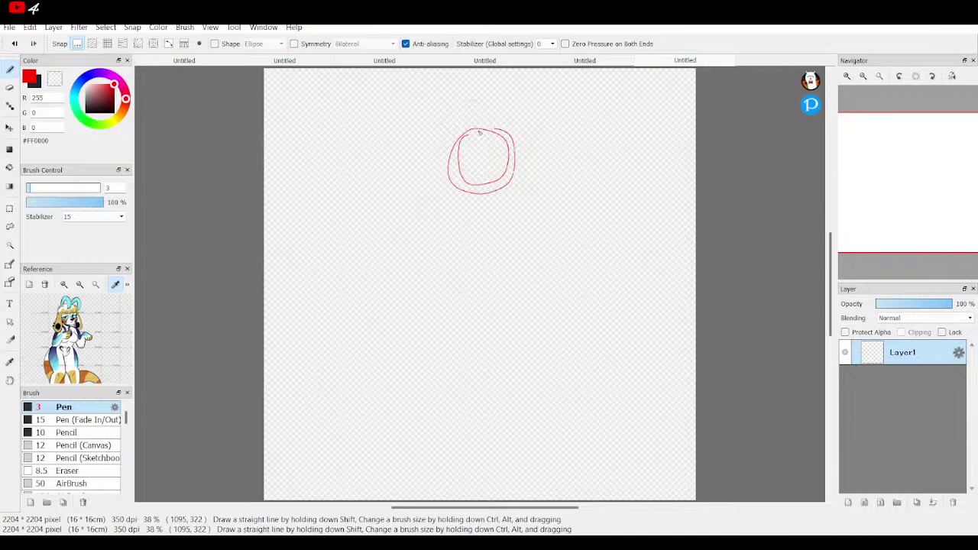
click(847, 76)
click(847, 75)
click(847, 75)
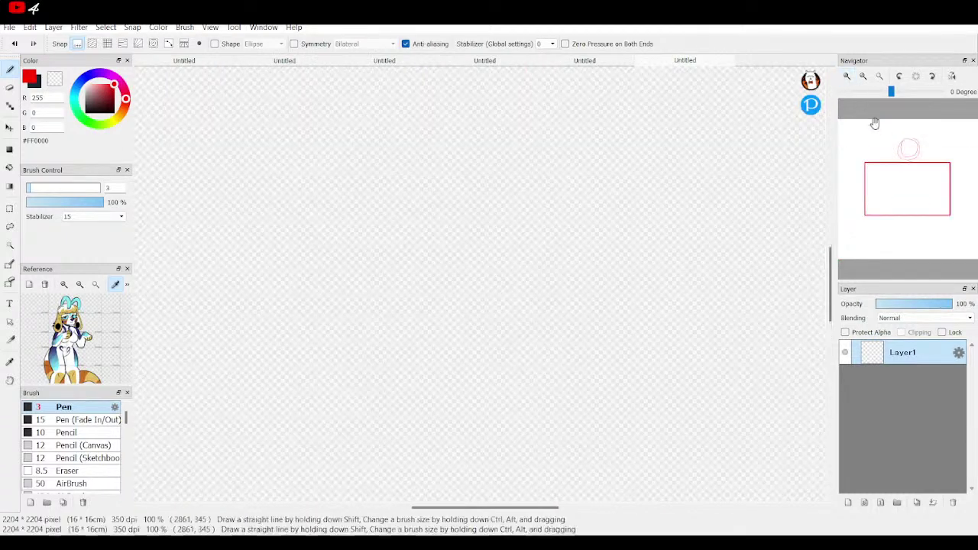
key(e)
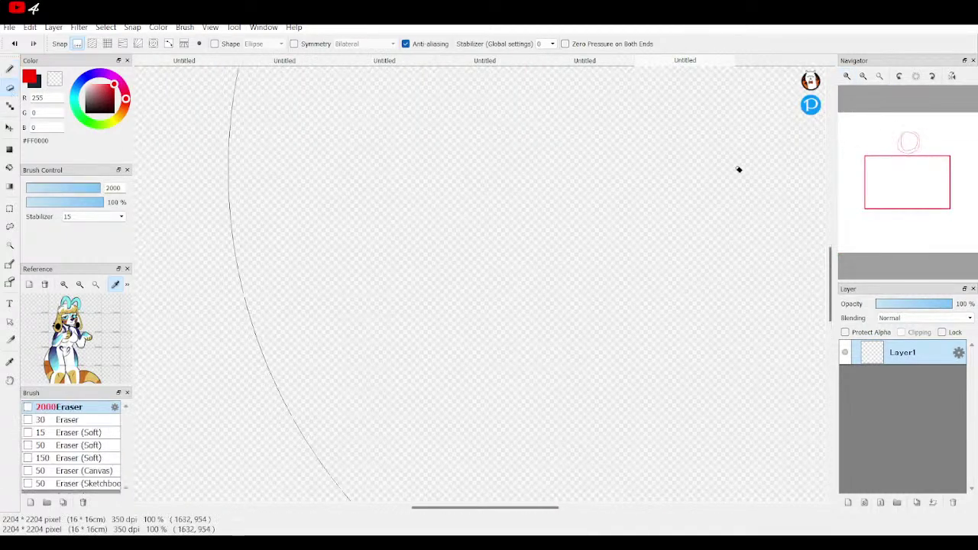
click(613, 119)
drag(927, 175, 908, 153)
click(879, 76)
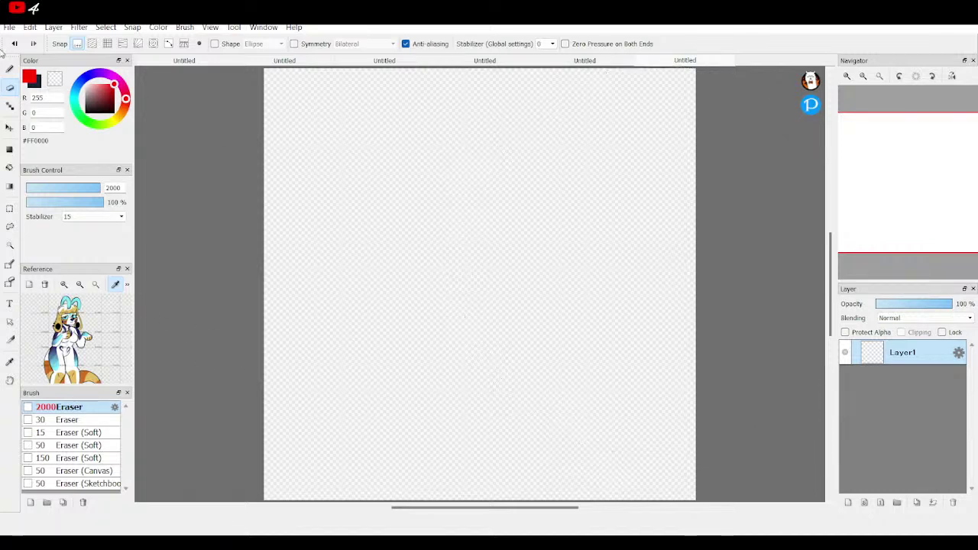
Step: Sketch a large round head near the canvas's upper centre with the size 3 red pen, adding a second curve inside its left edge
click(12, 69)
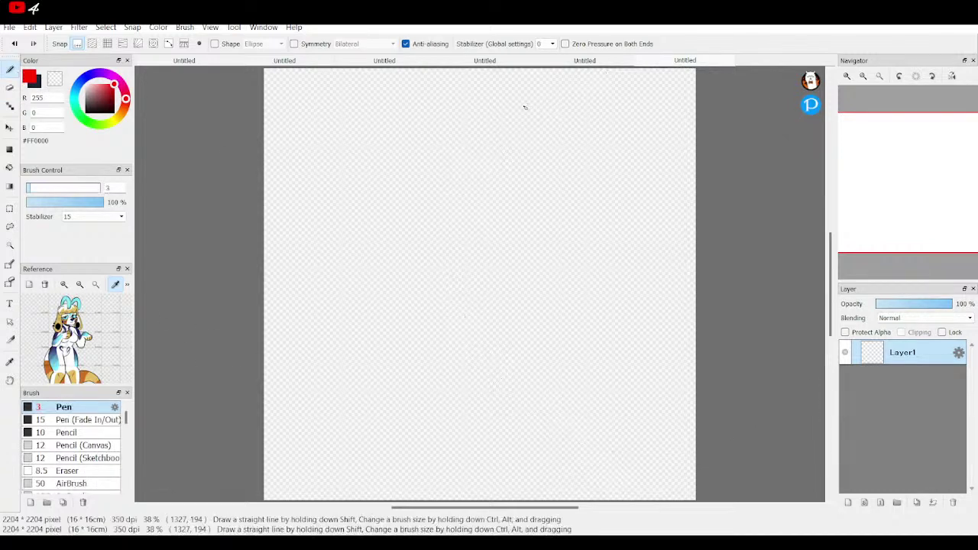
click(850, 78)
click(848, 76)
click(847, 77)
drag(908, 188, 908, 145)
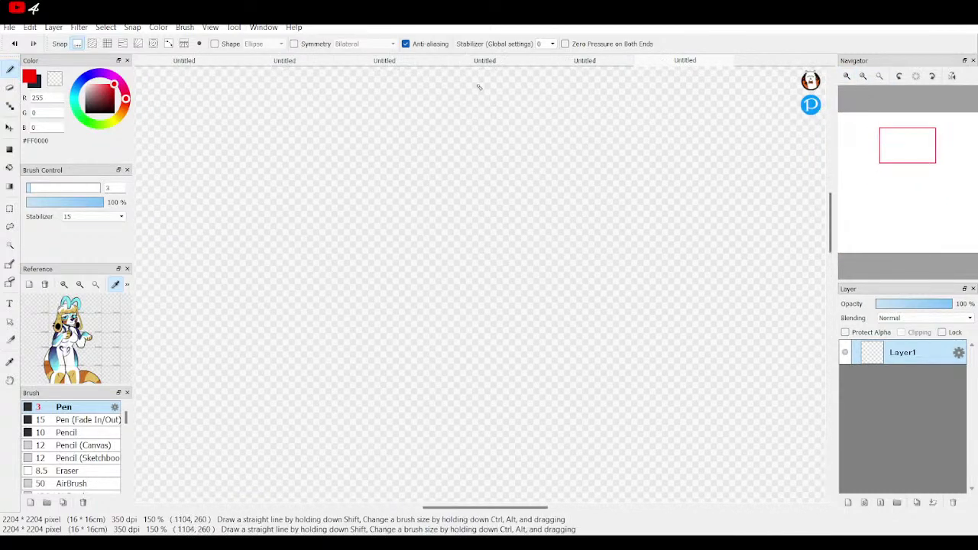
mouse_move(463, 107)
mouse_down()
mouse_move(399, 247)
mouse_move(593, 238)
mouse_up()
mouse_move(603, 189)
mouse_down()
mouse_move(413, 98)
mouse_move(464, 278)
mouse_move(430, 278)
mouse_up()
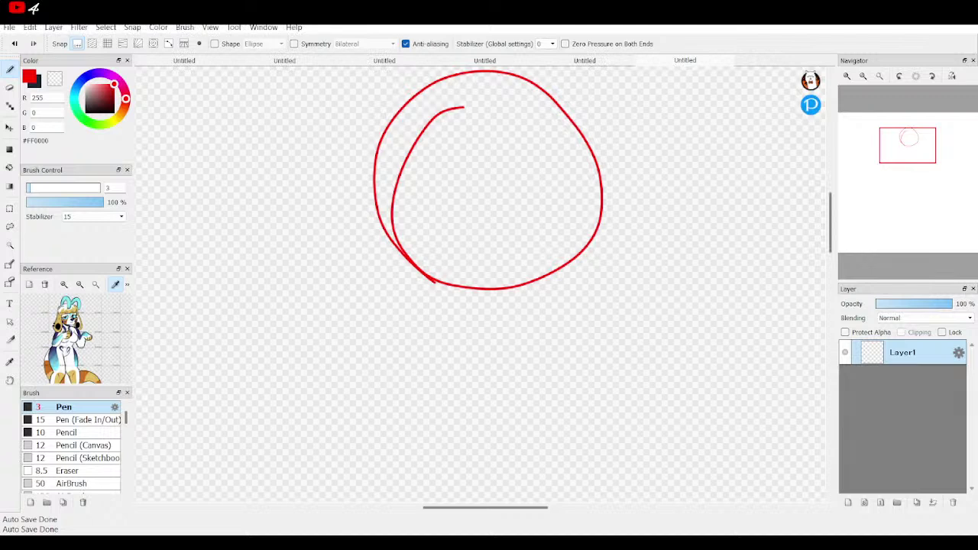
drag(915, 148, 906, 148)
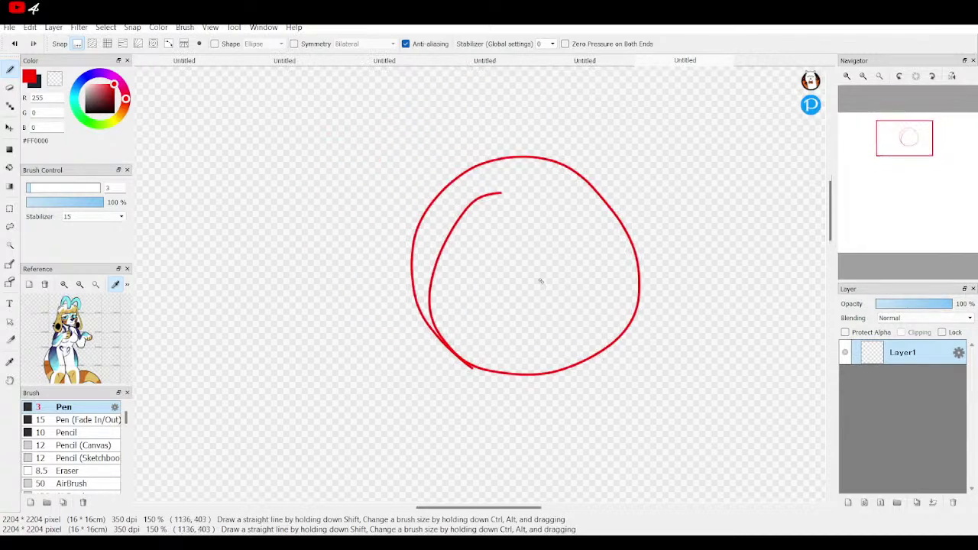
Step: Sketch a pointed, triangular eye at the head's inner left curve and a wavy upper mouth line, undoing the extra stroke at its corner
click(847, 77)
click(848, 76)
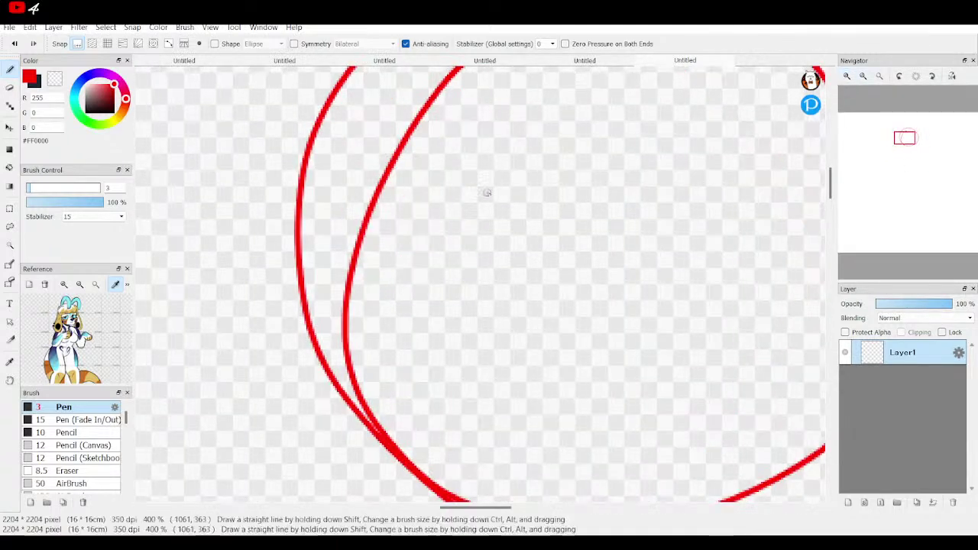
mouse_move(366, 256)
mouse_down()
mouse_move(468, 279)
mouse_move(406, 313)
mouse_move(388, 308)
mouse_move(361, 255)
mouse_up()
mouse_move(394, 332)
mouse_down()
mouse_move(413, 368)
mouse_move(459, 369)
mouse_move(556, 326)
mouse_move(584, 301)
mouse_up()
drag(898, 157, 906, 146)
drag(496, 251, 478, 288)
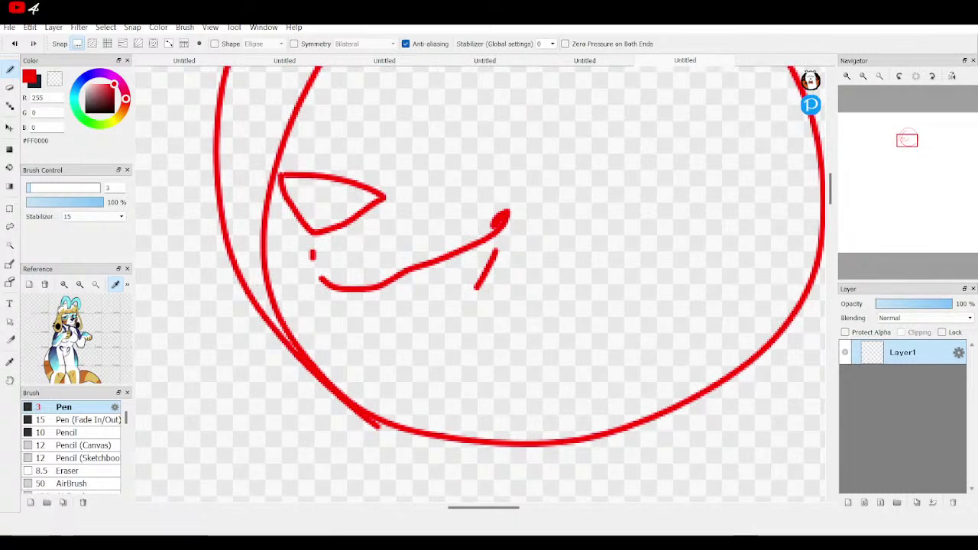
click(16, 44)
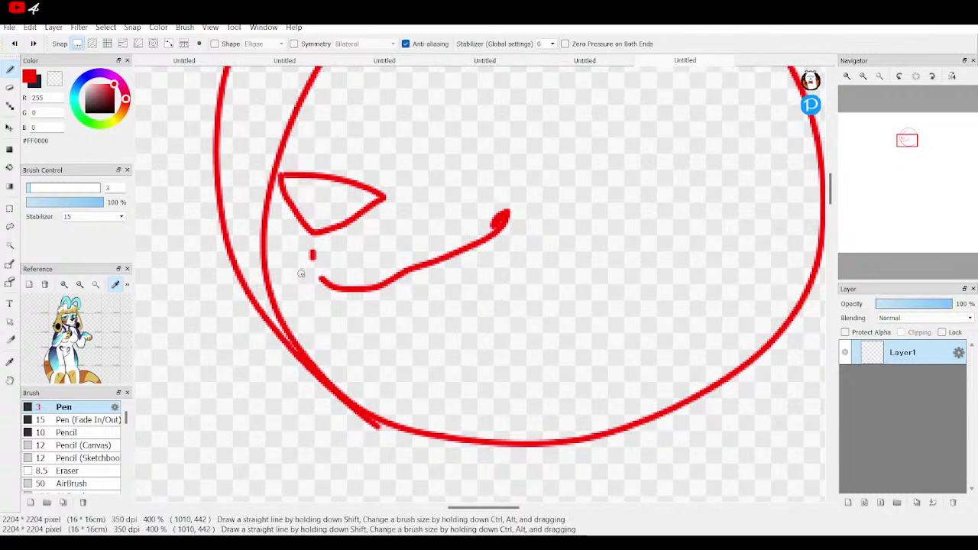
Step: Add small muzzle marks below the eye and draw the lower jaw curve with a short stroke at the mouth corner
drag(295, 274, 270, 243)
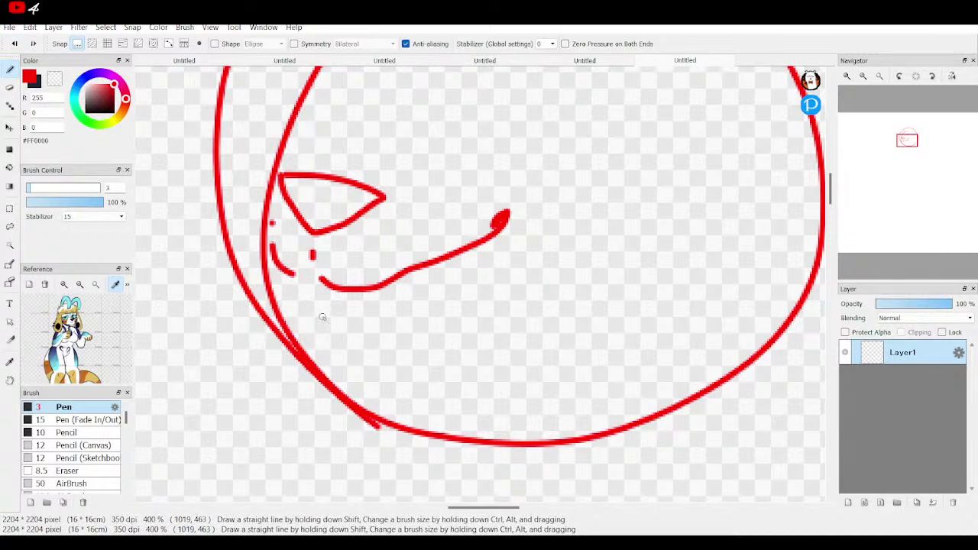
mouse_move(301, 373)
mouse_down()
mouse_move(347, 376)
mouse_move(393, 360)
mouse_move(458, 305)
mouse_up()
drag(501, 229, 484, 261)
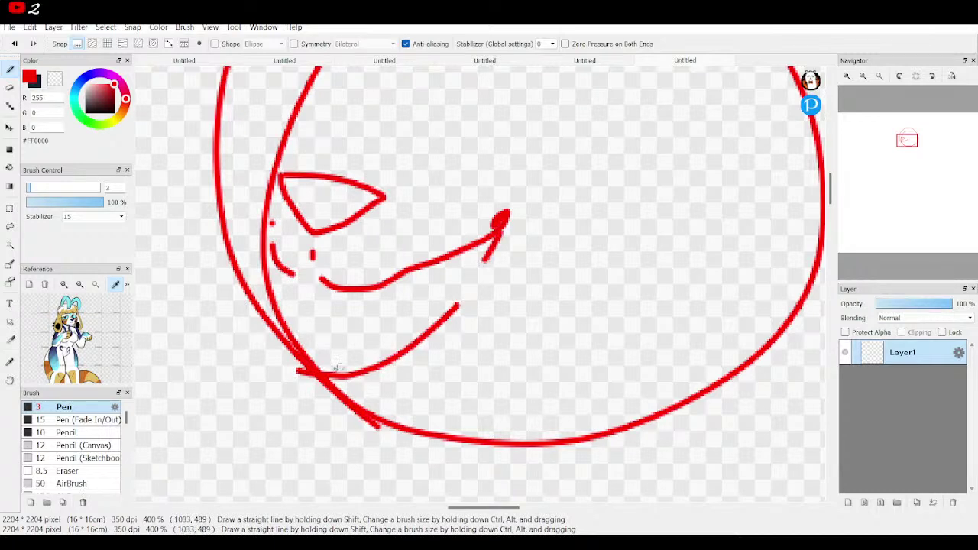
Step: Sketch pointed teeth and an inner line inside the open mouth between the upper lip and lower jaw
drag(303, 359, 357, 305)
mouse_move(346, 356)
mouse_down()
mouse_move(360, 332)
mouse_move(373, 350)
mouse_move(388, 338)
mouse_move(395, 346)
mouse_up()
mouse_move(339, 358)
mouse_down()
mouse_move(321, 356)
mouse_move(304, 333)
mouse_move(302, 351)
mouse_up()
drag(427, 314, 449, 301)
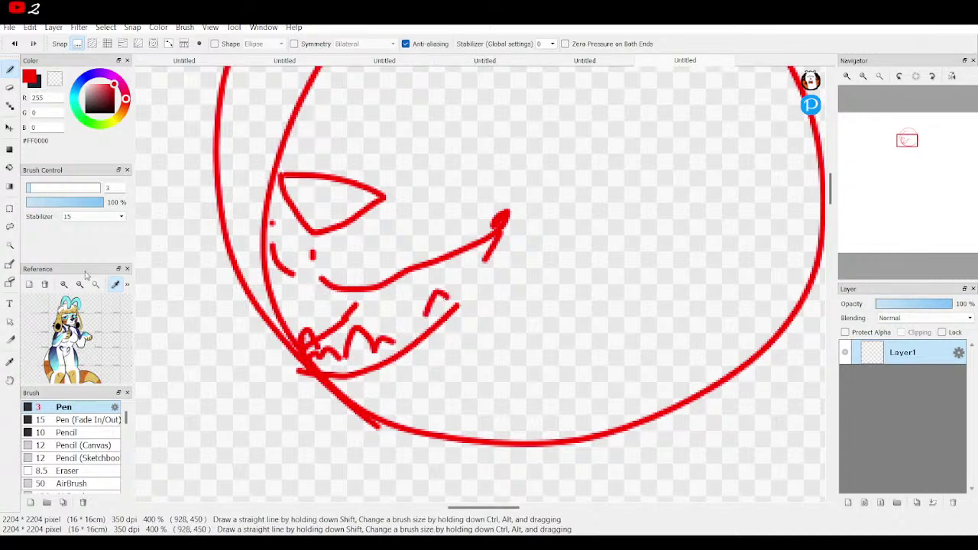
Step: Lasso the lower jaw and teeth, move them slightly up and right toward the upper mouth line, and deselect
click(9, 227)
mouse_move(371, 318)
mouse_down()
mouse_move(351, 296)
mouse_move(317, 303)
mouse_move(296, 329)
mouse_move(287, 388)
mouse_move(343, 411)
mouse_move(484, 328)
mouse_move(478, 284)
mouse_up()
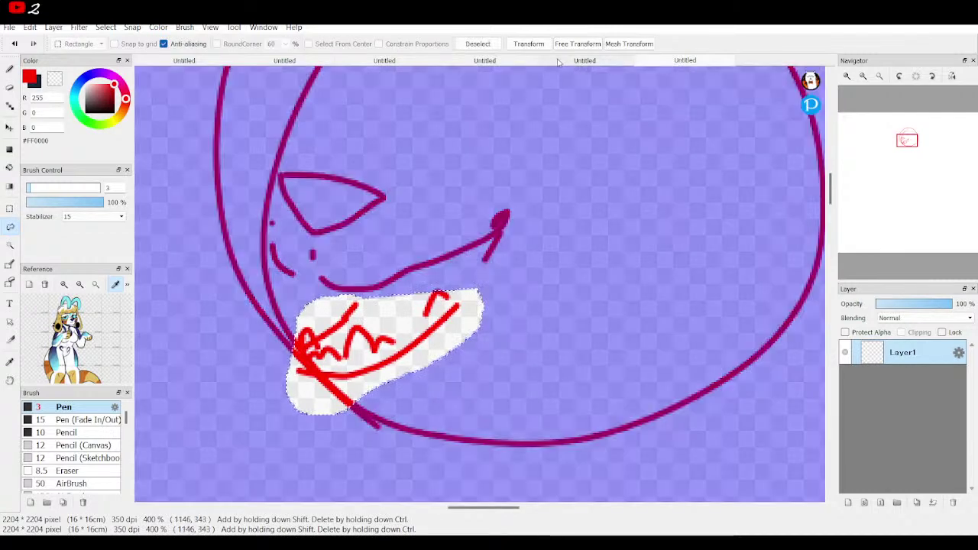
click(529, 44)
mouse_move(415, 311)
mouse_down()
mouse_move(431, 296)
mouse_move(425, 284)
mouse_up()
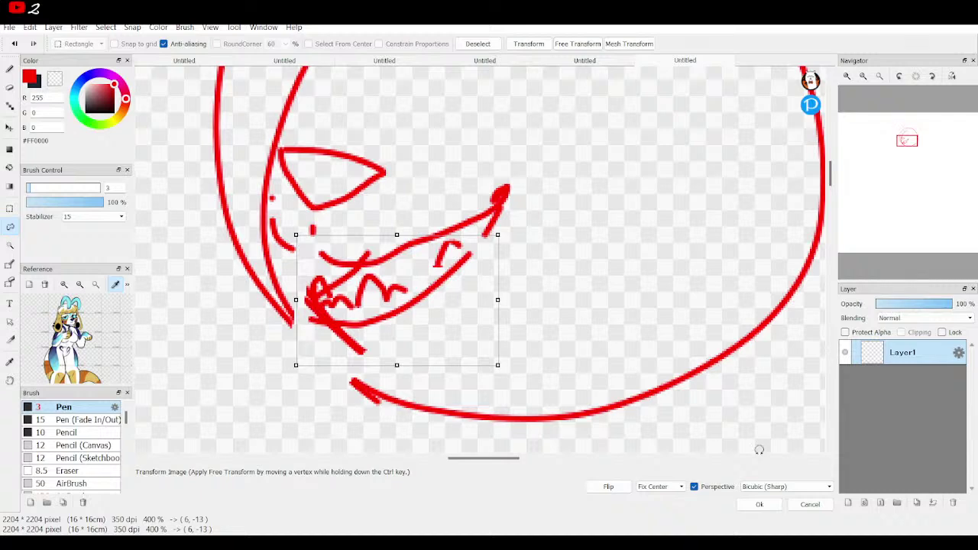
click(758, 504)
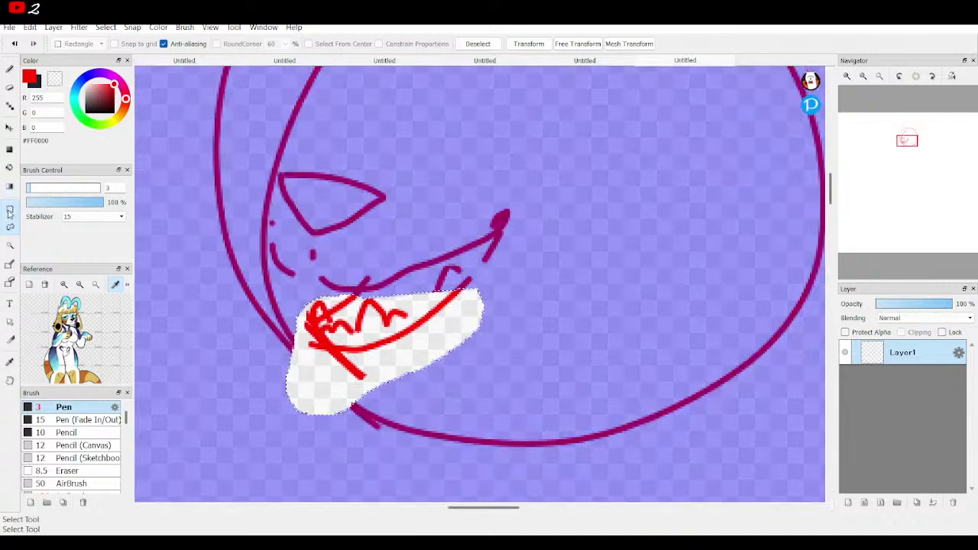
click(9, 207)
Step: Erase the right half of the mouth, including its upper corner and last tooth, with the Eraser at about size 15
click(10, 86)
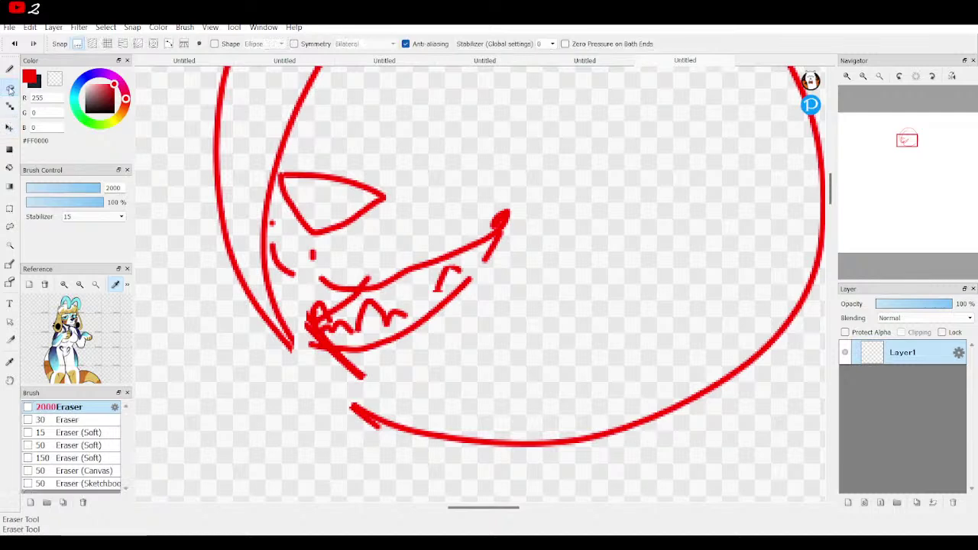
click(71, 189)
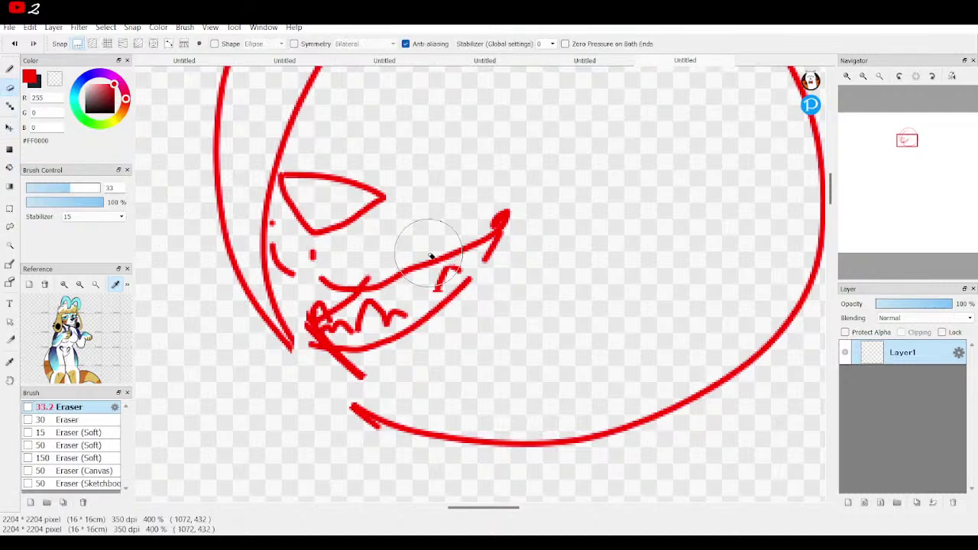
click(50, 189)
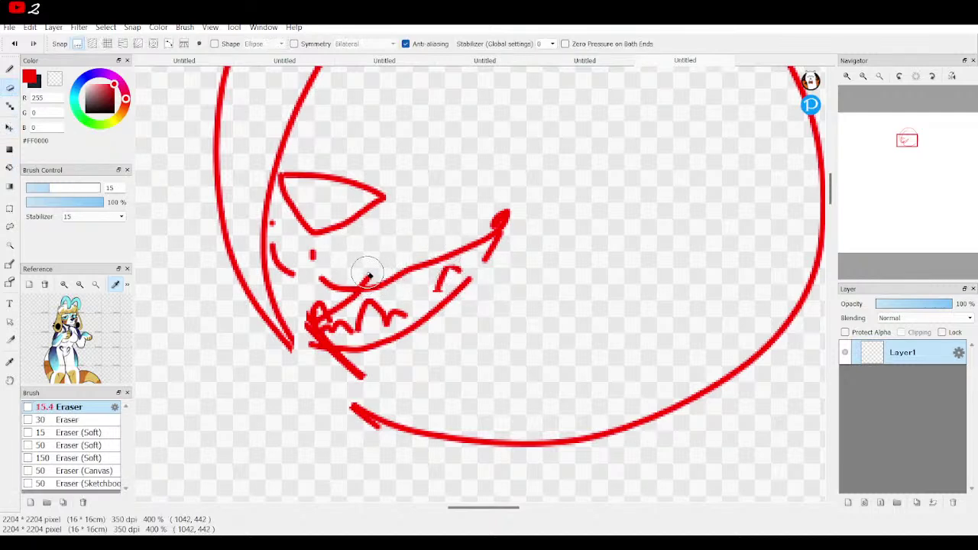
mouse_move(421, 259)
mouse_down()
mouse_move(505, 215)
mouse_move(435, 315)
mouse_move(471, 244)
mouse_move(452, 294)
mouse_move(485, 286)
mouse_up()
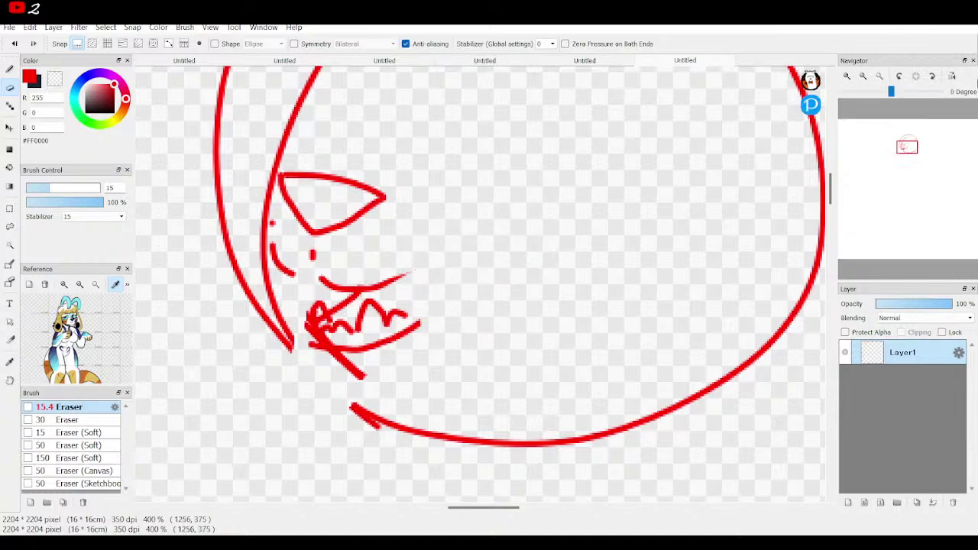
click(861, 77)
click(861, 77)
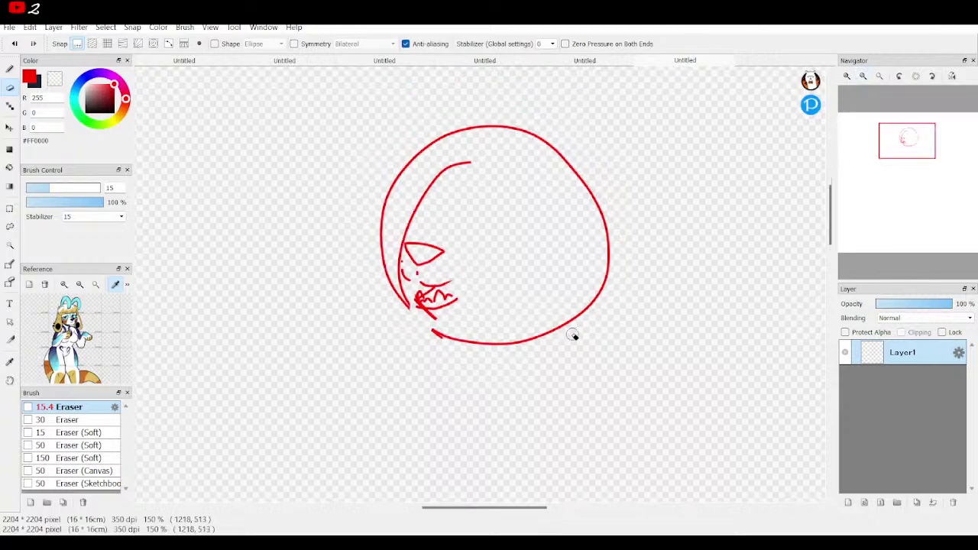
Step: Redraw a shorter mouth corner with the size 3 red Pen, adding an upturned upper lip and a closing stroke at the lower jaw
click(10, 69)
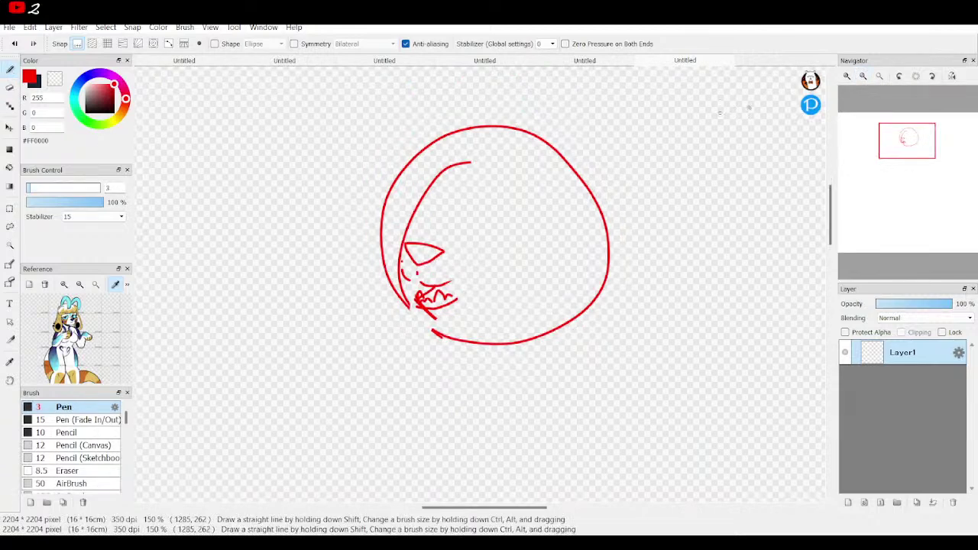
click(846, 76)
click(846, 76)
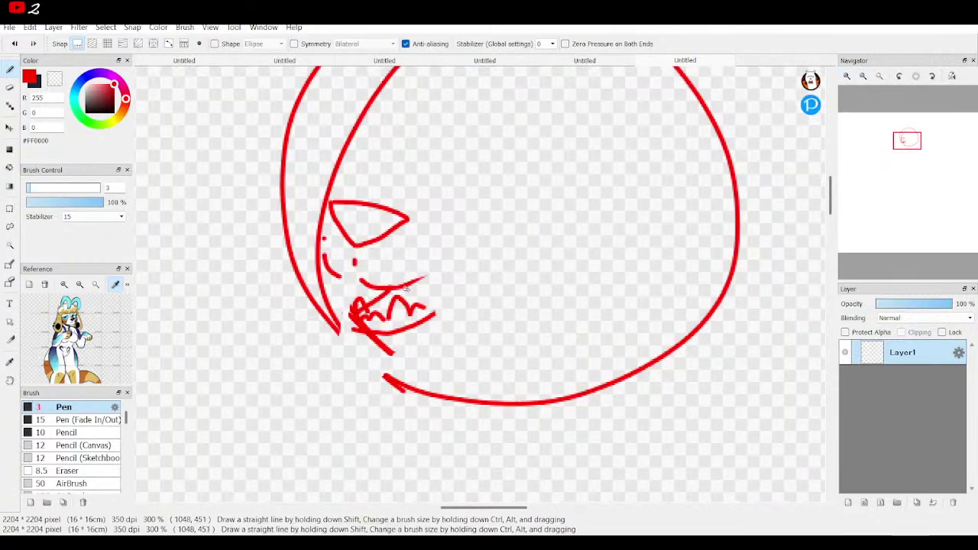
drag(430, 267, 437, 284)
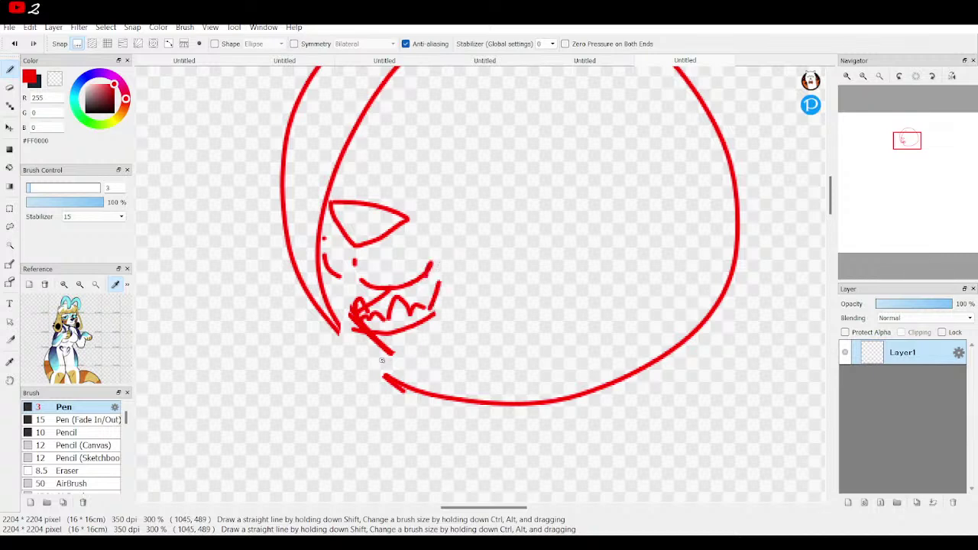
Step: Sketch a line ending in looped ovals with small dashes above the triangular shape, undoing the extra curved shape beside it
mouse_move(354, 185)
mouse_down()
mouse_move(409, 173)
mouse_move(410, 152)
mouse_move(400, 164)
mouse_move(416, 179)
mouse_move(427, 158)
mouse_up()
drag(393, 190, 406, 184)
drag(408, 198, 420, 194)
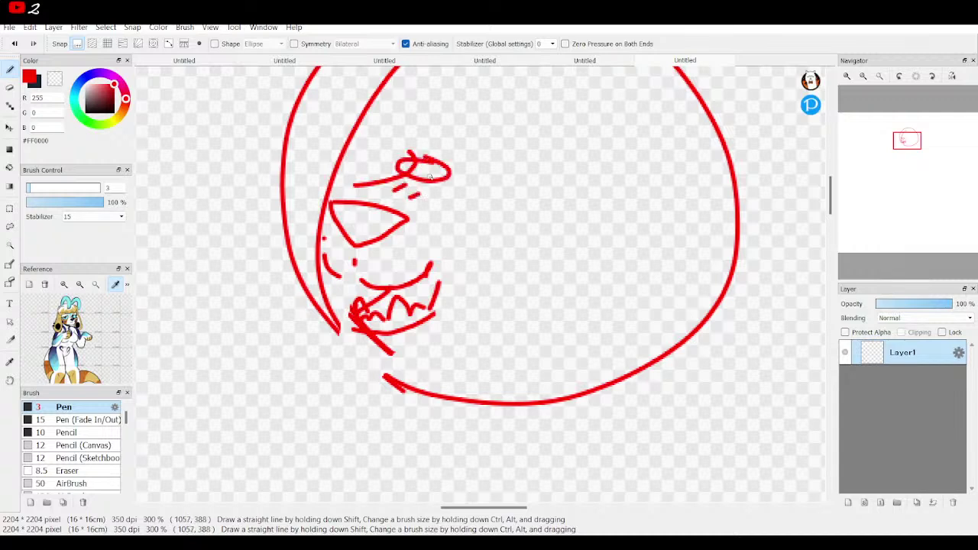
drag(428, 141, 427, 124)
mouse_move(487, 148)
mouse_down()
mouse_move(546, 205)
mouse_move(545, 221)
mouse_move(509, 177)
mouse_move(467, 160)
mouse_move(471, 153)
mouse_up()
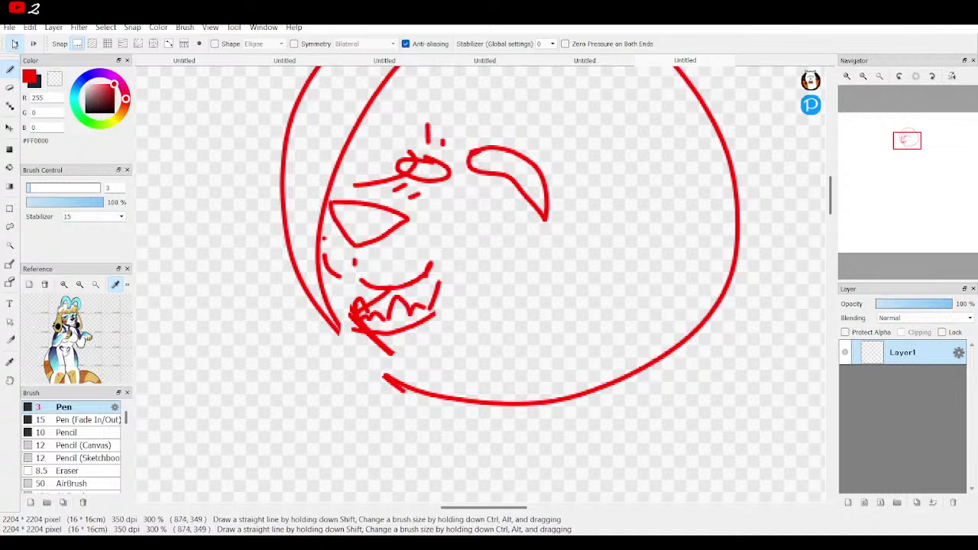
click(14, 44)
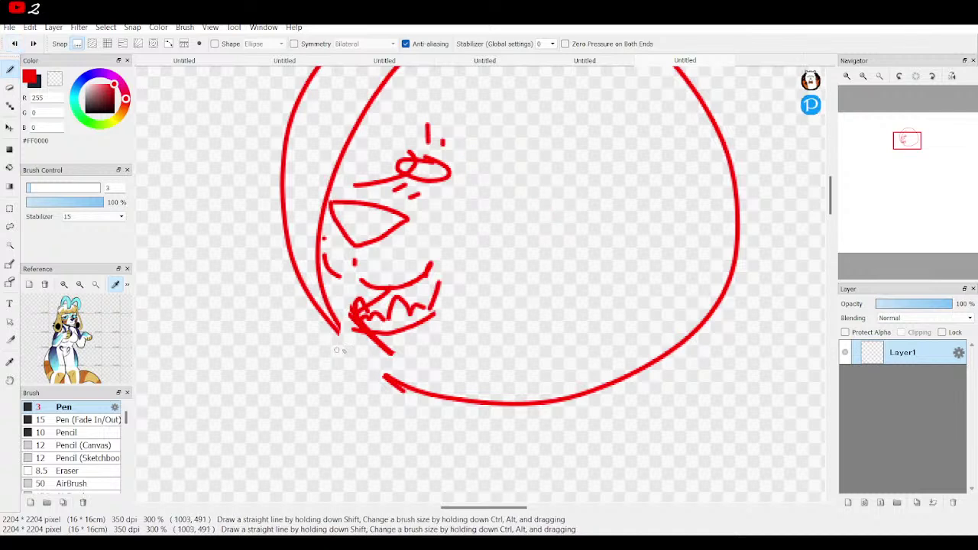
Step: Sketch a broken chin and jaw line beneath the mouth and a short cheek stroke at its right end
mouse_move(356, 342)
mouse_down()
mouse_move(406, 366)
mouse_move(492, 327)
mouse_move(561, 328)
mouse_move(591, 312)
mouse_up()
mouse_move(593, 252)
mouse_down()
mouse_move(607, 288)
mouse_move(597, 273)
mouse_up()
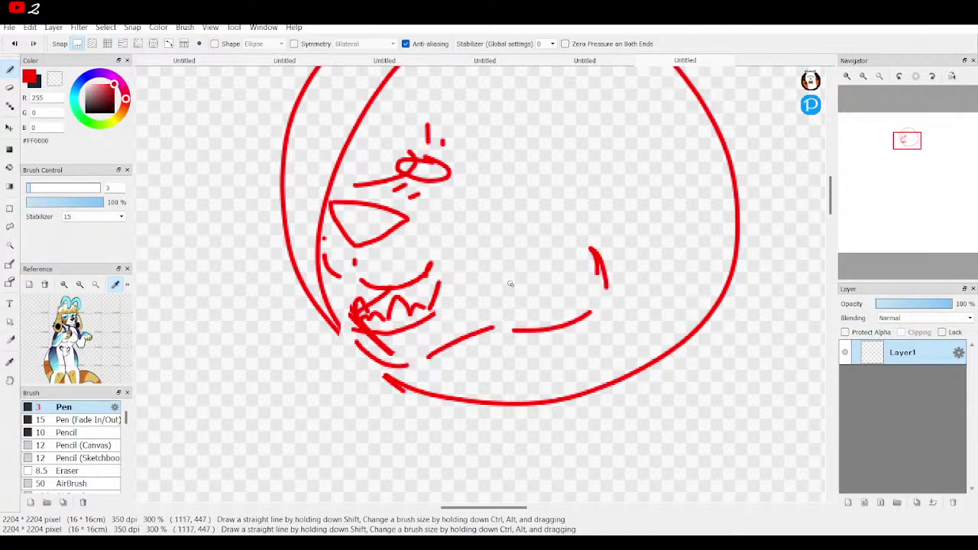
Step: Sketch the larger near eye with spiky lashes and an oval brow, plus two looped tufts on the head's outer left edge
mouse_move(465, 140)
mouse_down()
mouse_move(485, 124)
mouse_move(544, 142)
mouse_move(561, 184)
mouse_move(528, 136)
mouse_move(496, 123)
mouse_move(464, 140)
mouse_up()
mouse_move(479, 194)
mouse_down()
mouse_move(539, 188)
mouse_move(510, 161)
mouse_move(519, 128)
mouse_move(580, 144)
mouse_move(558, 154)
mouse_move(590, 174)
mouse_move(554, 162)
mouse_move(552, 204)
mouse_move(545, 193)
mouse_move(571, 202)
mouse_up()
mouse_move(868, 167)
drag(920, 144, 905, 146)
mouse_move(549, 116)
mouse_down()
mouse_move(507, 120)
mouse_move(528, 134)
mouse_move(559, 134)
mouse_move(532, 115)
mouse_up()
mouse_move(344, 245)
mouse_down()
mouse_move(286, 226)
mouse_move(278, 249)
mouse_up()
mouse_move(341, 248)
mouse_down()
mouse_move(302, 292)
mouse_move(344, 258)
mouse_move(327, 267)
mouse_up()
click(863, 76)
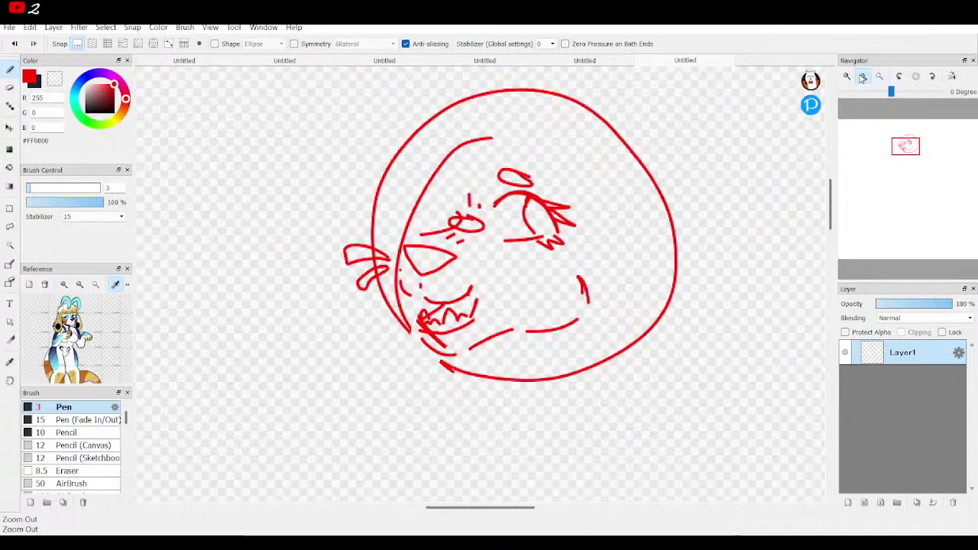
click(863, 77)
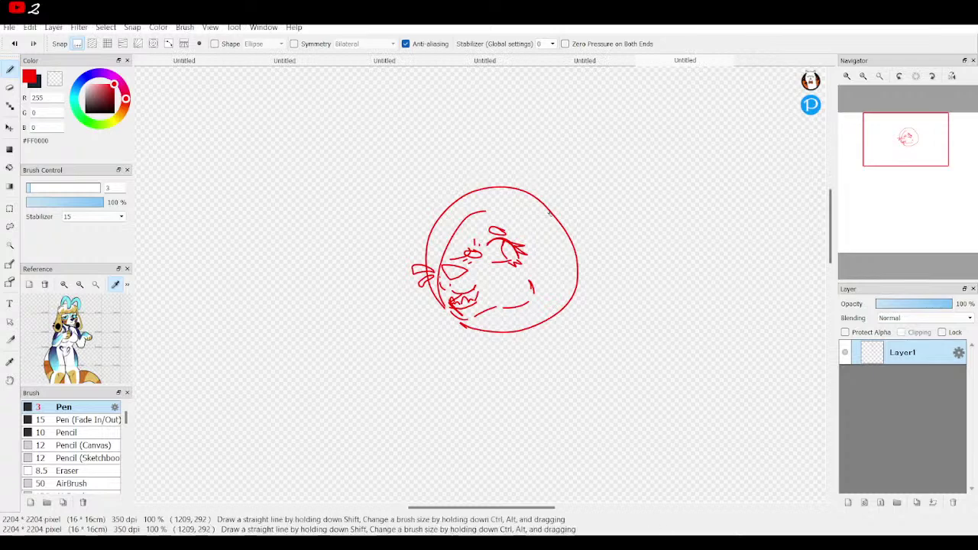
click(845, 78)
drag(906, 147, 913, 147)
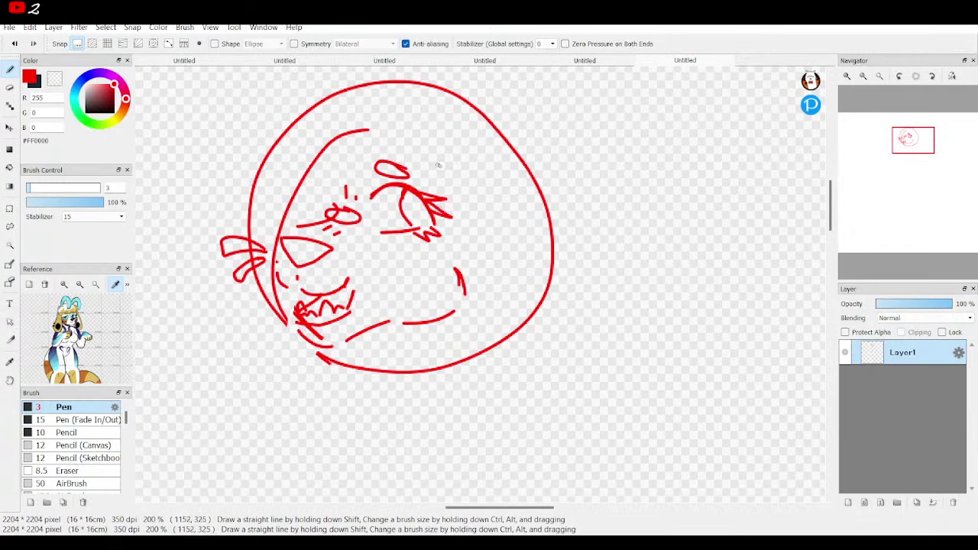
mouse_move(451, 137)
mouse_down()
mouse_move(481, 136)
mouse_move(531, 184)
mouse_move(594, 363)
mouse_move(494, 454)
mouse_move(470, 443)
mouse_move(447, 399)
mouse_move(453, 346)
mouse_move(438, 324)
mouse_move(460, 244)
mouse_move(455, 199)
mouse_up()
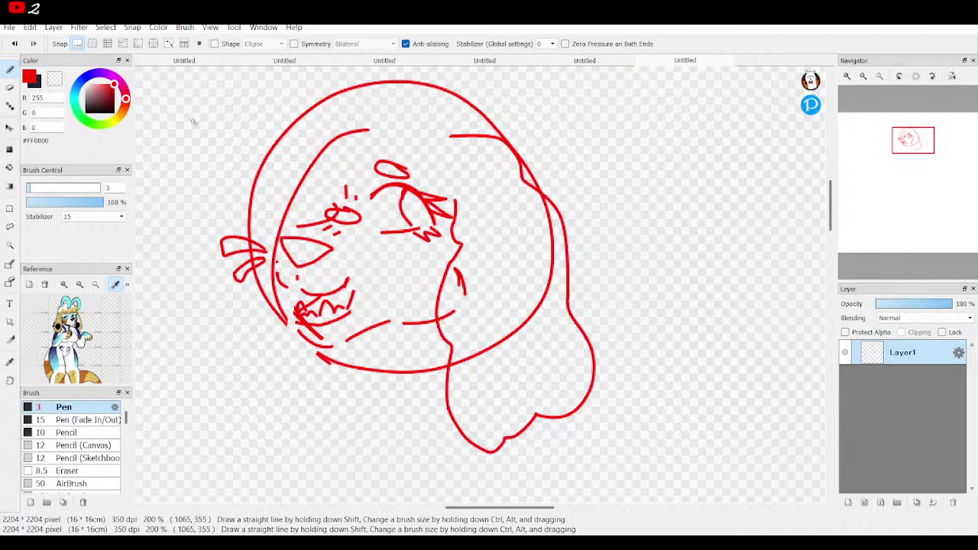
click(15, 44)
click(15, 43)
click(14, 43)
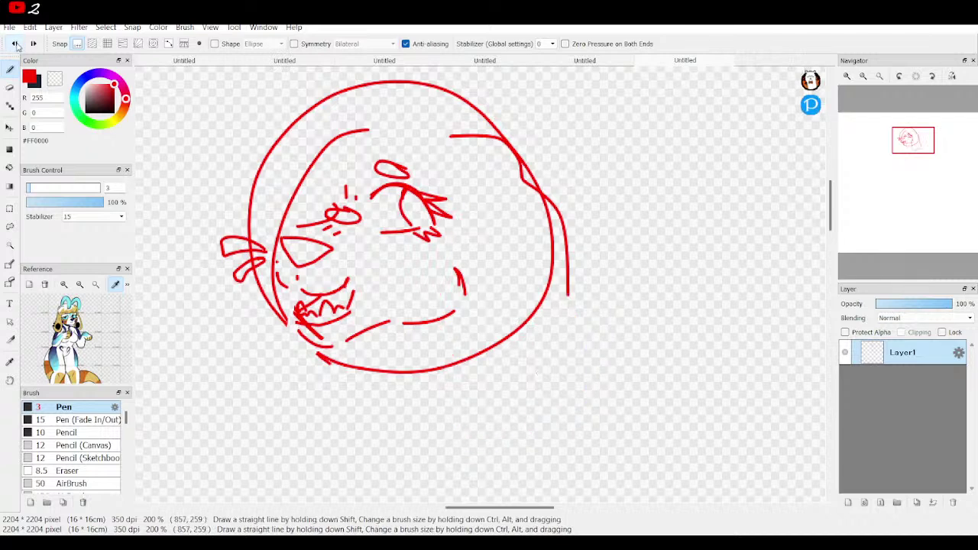
click(15, 43)
Step: Draw a long drooping ear from the head's right side with an oval inside, small tufts on its outer edge and cheek marks
mouse_move(472, 141)
mouse_down()
mouse_move(578, 240)
mouse_move(588, 437)
mouse_move(522, 438)
mouse_move(480, 342)
mouse_move(473, 265)
mouse_up()
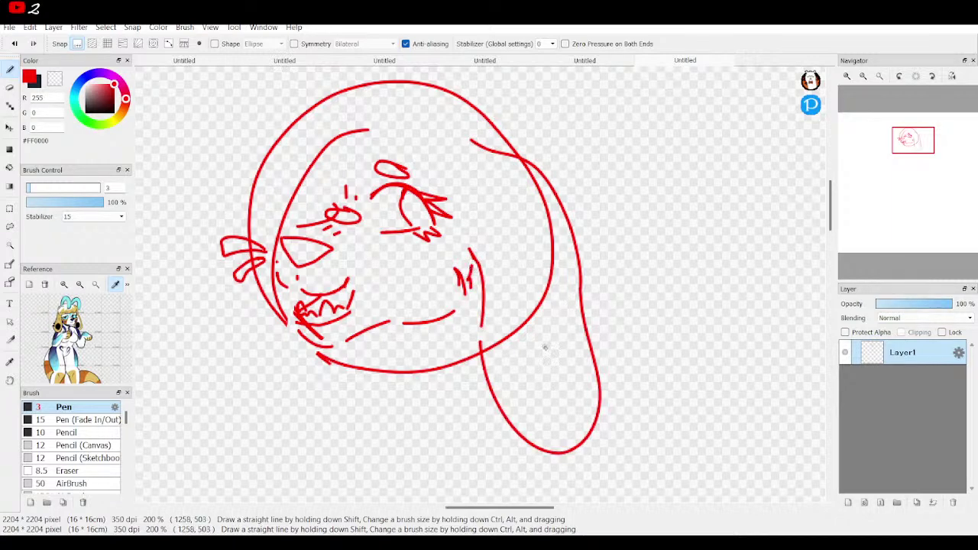
mouse_move(530, 337)
mouse_down()
mouse_move(570, 404)
mouse_move(580, 368)
mouse_move(566, 333)
mouse_move(541, 330)
mouse_up()
mouse_move(578, 291)
mouse_down()
mouse_move(607, 290)
mouse_move(598, 283)
mouse_move(574, 291)
mouse_move(603, 299)
mouse_move(580, 280)
mouse_up()
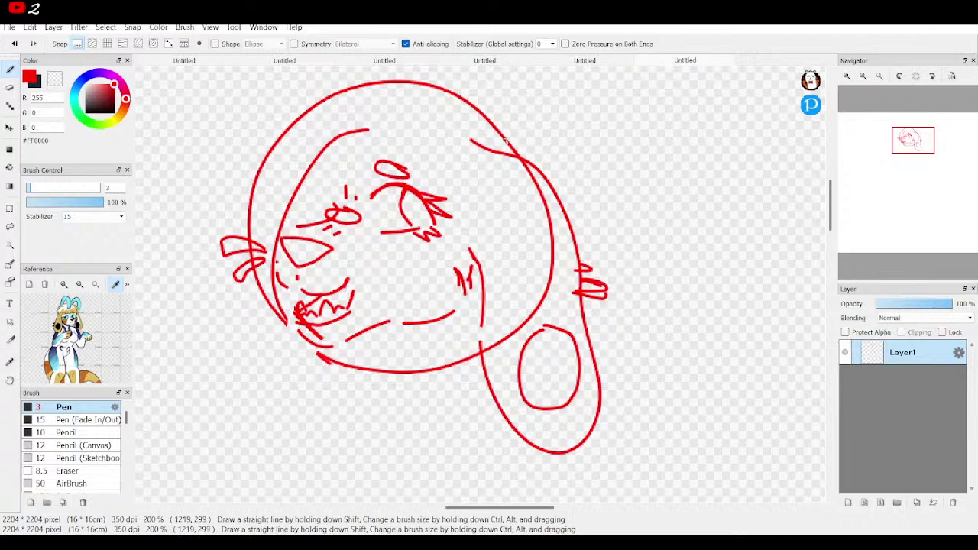
mouse_move(531, 135)
mouse_down()
mouse_move(501, 131)
mouse_move(501, 106)
mouse_move(487, 99)
mouse_move(485, 113)
mouse_move(399, 109)
mouse_up()
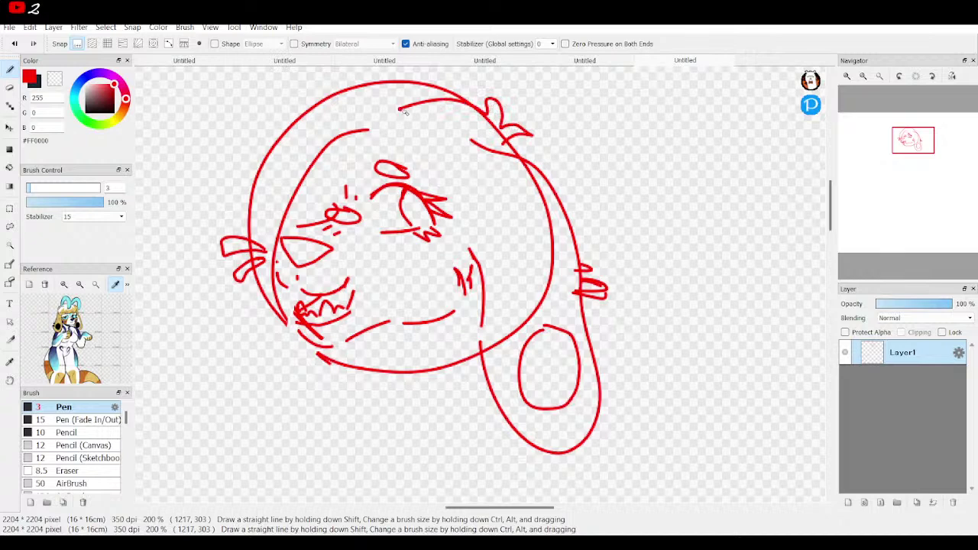
click(13, 44)
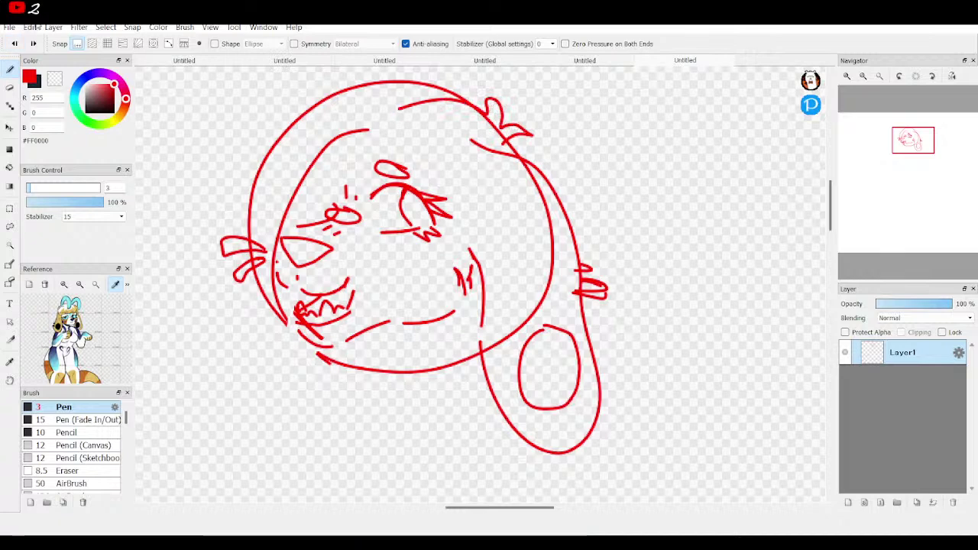
click(13, 44)
click(14, 43)
Step: Sketch a wavy fringe and back tuft on the head, and add outline, lash and cheek strokes around both eyes
mouse_move(447, 112)
mouse_down()
mouse_move(405, 92)
mouse_move(386, 100)
mouse_move(387, 118)
mouse_move(347, 122)
mouse_move(347, 155)
mouse_move(299, 137)
mouse_move(311, 186)
mouse_move(329, 193)
mouse_move(319, 229)
mouse_move(349, 234)
mouse_move(375, 189)
mouse_move(389, 192)
mouse_move(387, 206)
mouse_move(421, 167)
mouse_up()
drag(425, 176, 439, 255)
drag(432, 265, 502, 238)
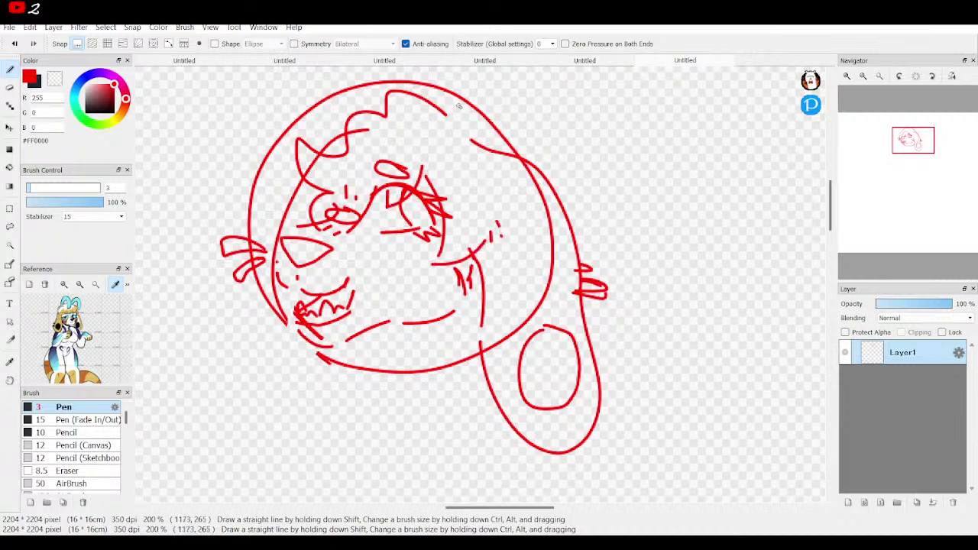
drag(455, 90, 508, 149)
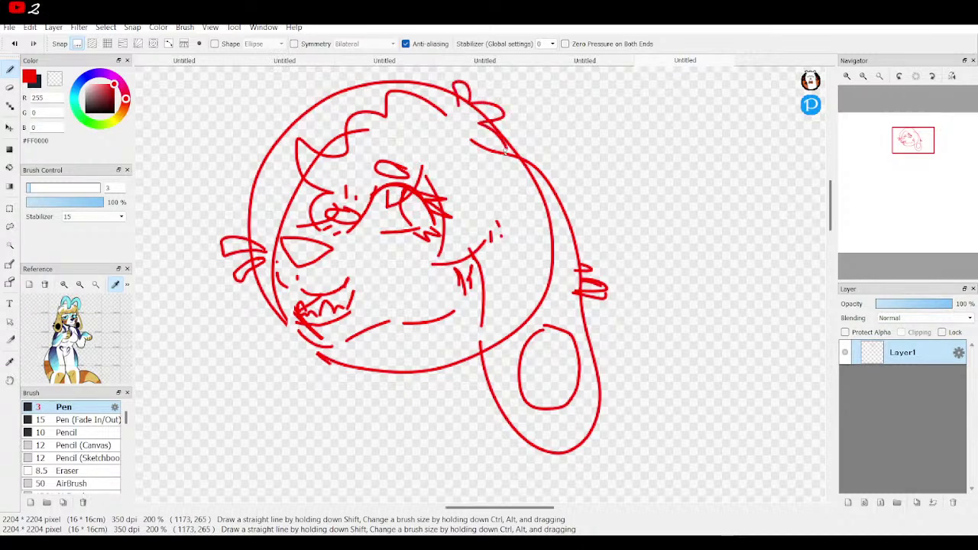
drag(310, 193, 291, 217)
drag(913, 147, 910, 149)
mouse_move(398, 329)
mouse_down()
mouse_move(419, 322)
mouse_move(447, 344)
mouse_move(442, 350)
mouse_up()
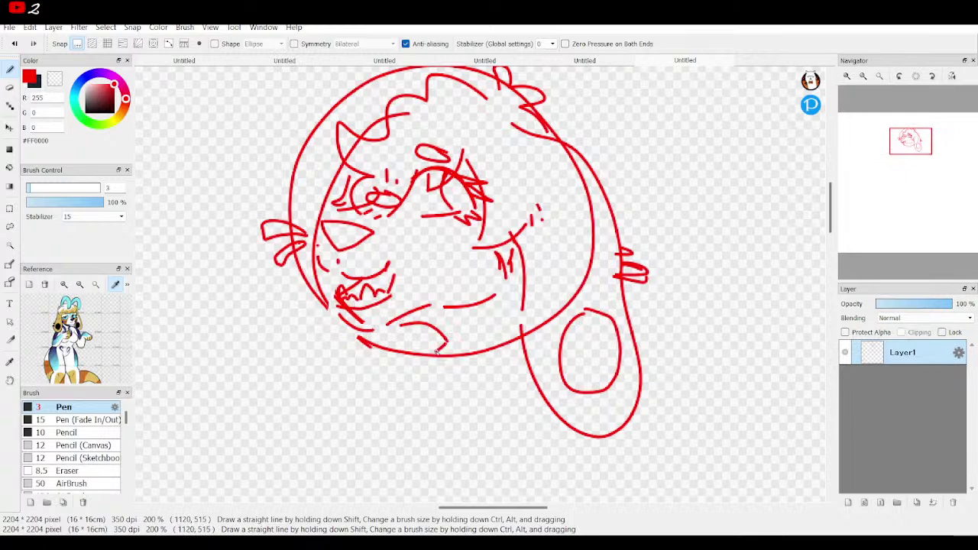
click(14, 44)
click(14, 44)
drag(419, 318, 415, 365)
click(13, 45)
drag(405, 322, 424, 337)
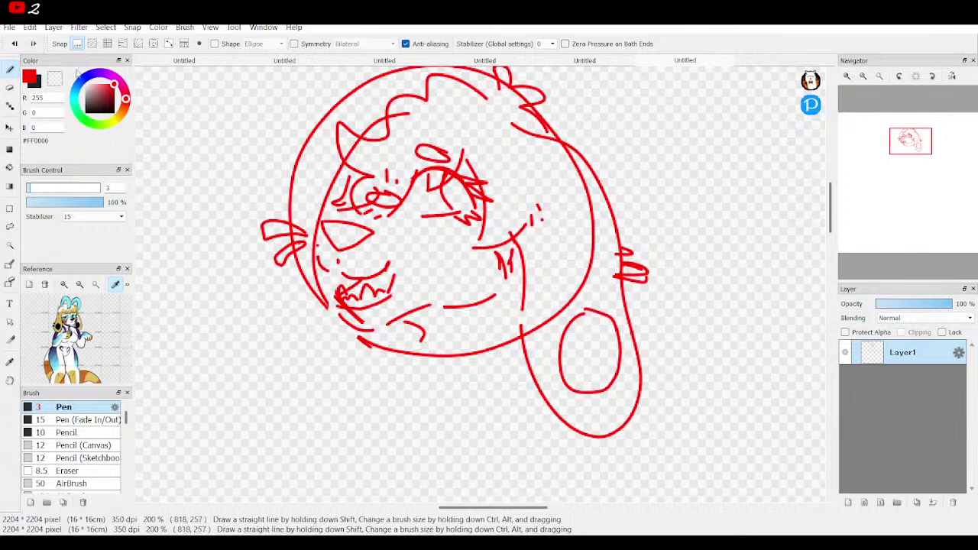
click(14, 43)
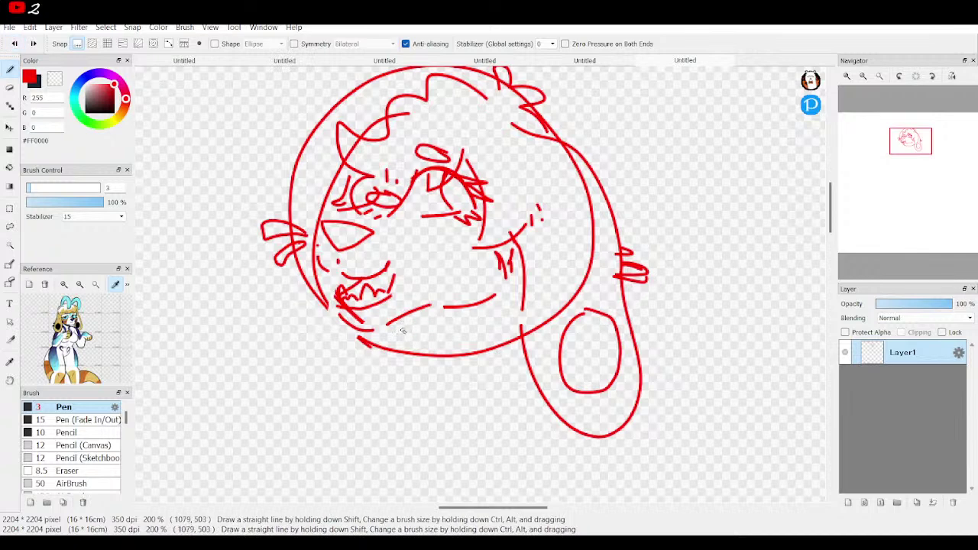
Step: Draw a short neck line under the jaw, a sloping left shoulder line and a small mark beside the drooping ear
mouse_move(405, 324)
mouse_down()
mouse_move(435, 349)
mouse_move(417, 376)
mouse_move(334, 434)
mouse_up()
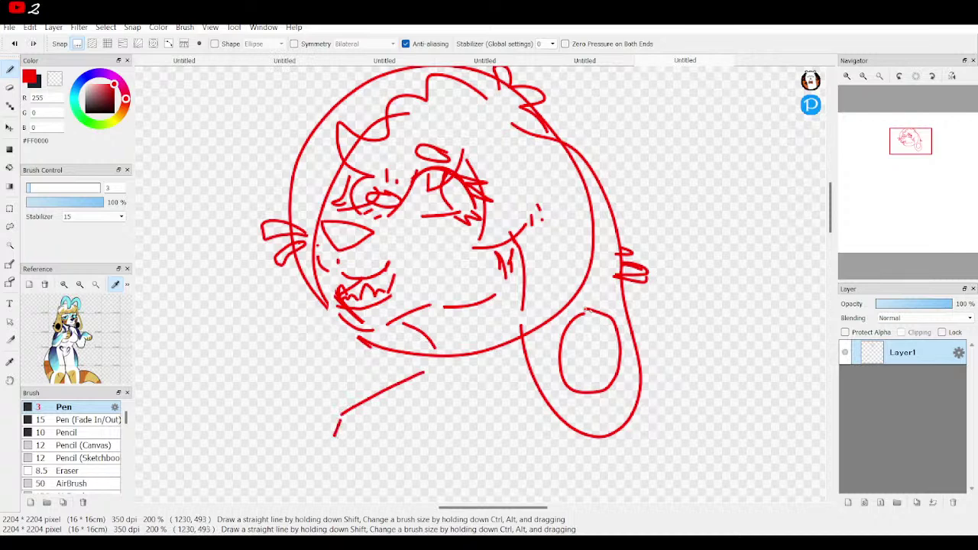
drag(635, 314, 642, 324)
mouse_move(946, 120)
click(920, 97)
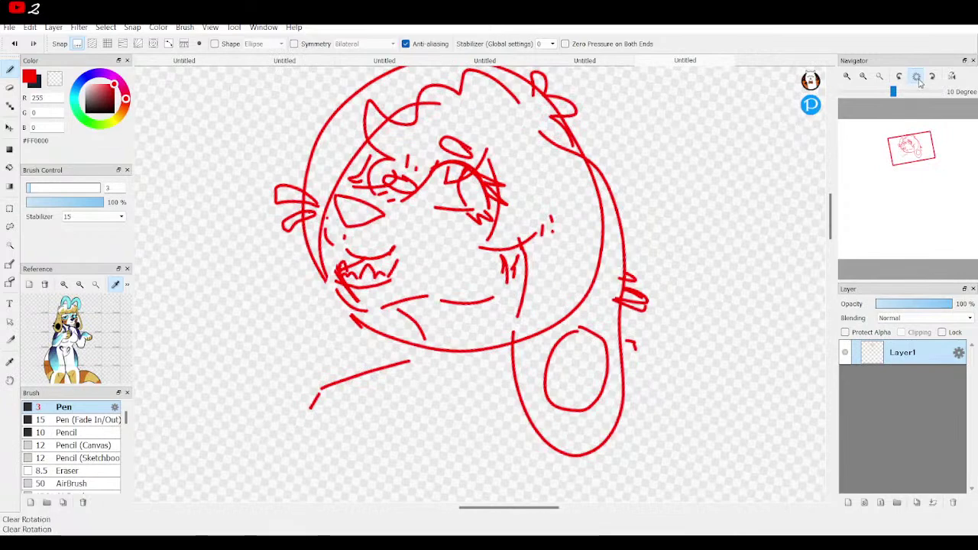
Step: Draw a rounded lobe extending right from the chest, below the head and drooping ear
click(865, 77)
click(865, 77)
click(866, 77)
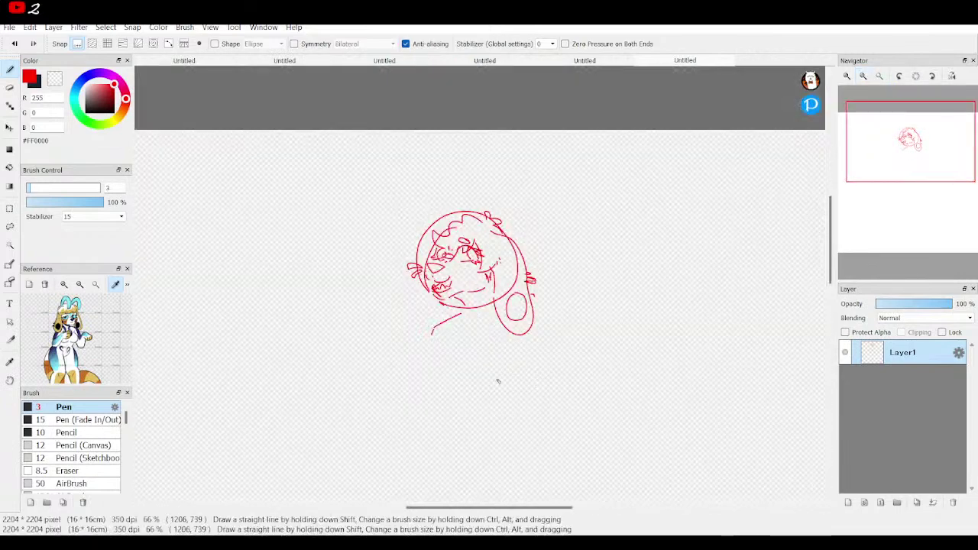
click(847, 76)
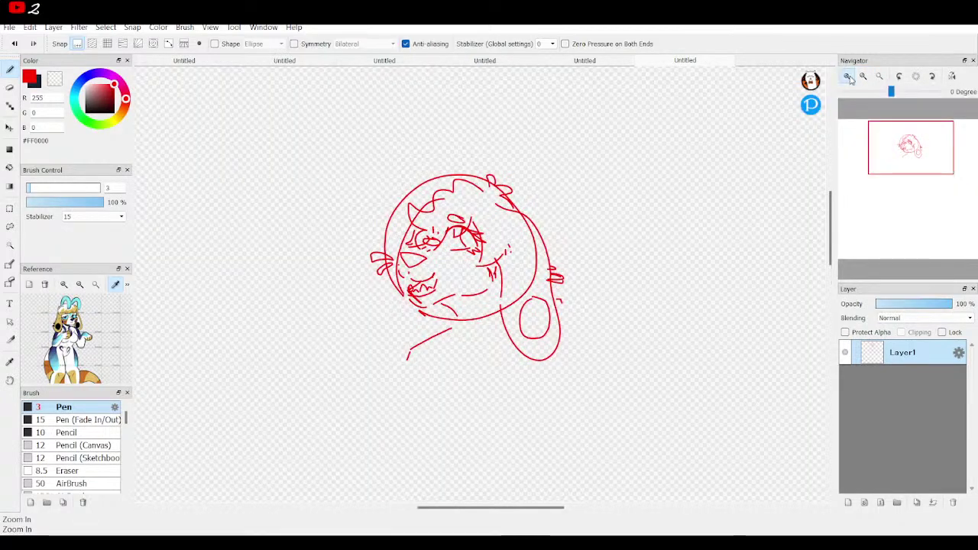
click(848, 75)
mouse_move(938, 162)
mouse_down()
mouse_move(911, 145)
mouse_move(916, 152)
mouse_up()
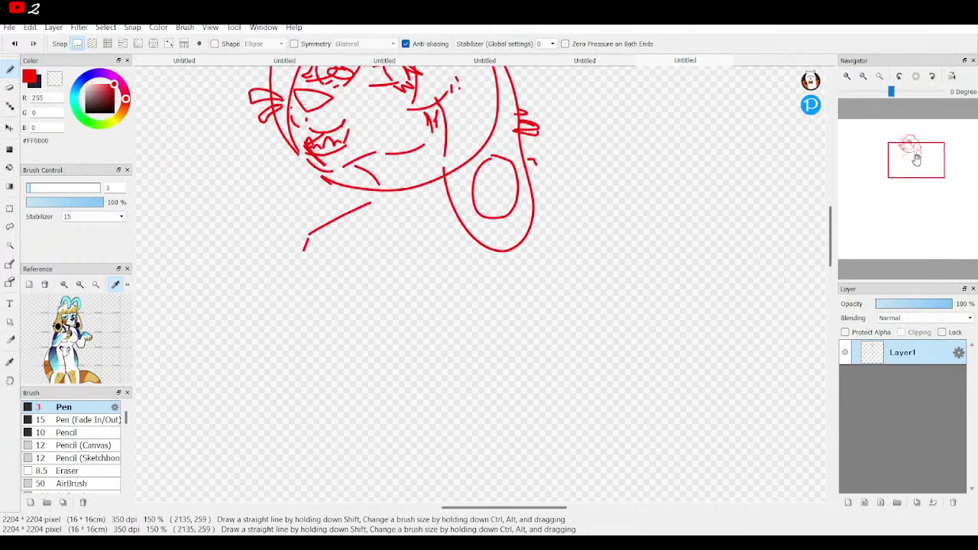
mouse_move(375, 258)
mouse_down()
mouse_move(482, 266)
mouse_move(507, 283)
mouse_move(460, 328)
mouse_move(393, 289)
mouse_up()
mouse_move(364, 258)
mouse_down()
mouse_move(339, 316)
mouse_move(296, 364)
mouse_move(379, 345)
mouse_up()
drag(388, 300, 382, 336)
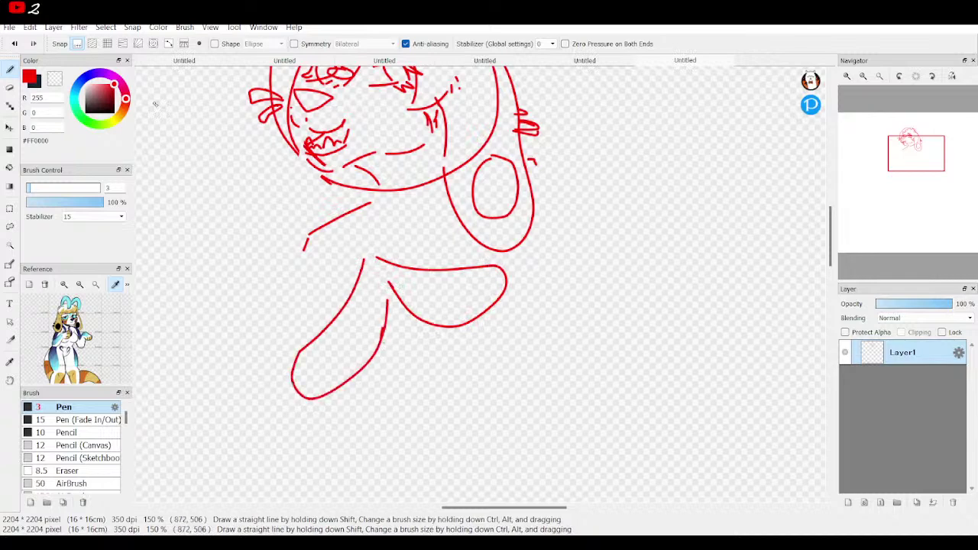
click(12, 43)
click(12, 43)
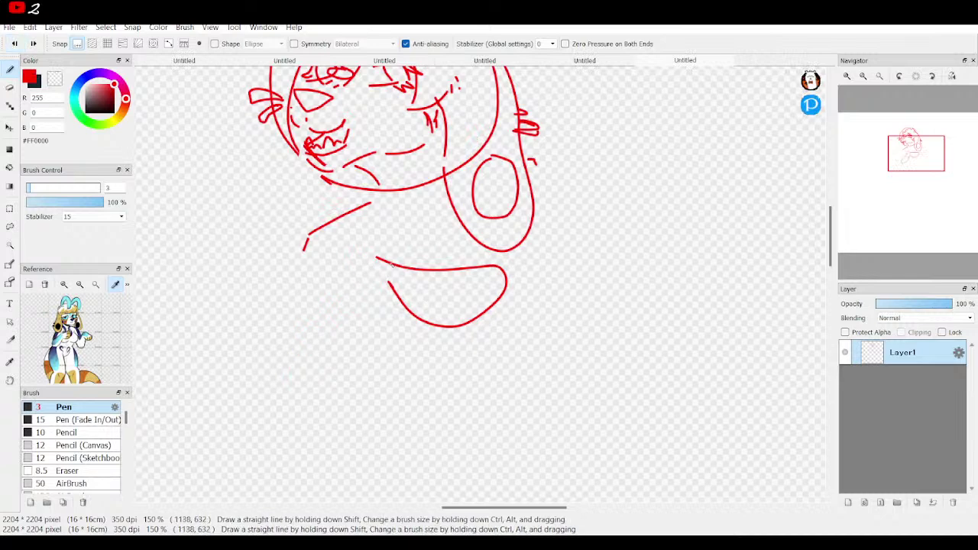
Step: Draw a long rounded lobe reaching down-left from the chest and a slanted body line continuing down from the left shoulder
mouse_move(368, 260)
mouse_down()
mouse_move(328, 321)
mouse_move(241, 370)
mouse_move(322, 409)
mouse_move(393, 327)
mouse_up()
mouse_move(389, 291)
mouse_down()
mouse_move(354, 389)
mouse_move(321, 404)
mouse_up()
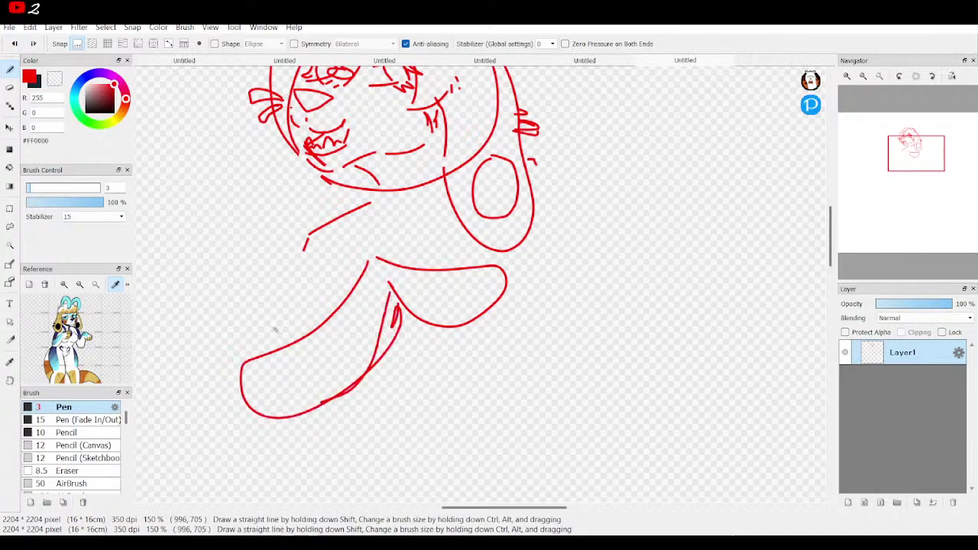
mouse_move(298, 260)
mouse_down()
mouse_move(260, 341)
mouse_move(285, 290)
mouse_up()
mouse_move(924, 186)
drag(923, 187, 916, 153)
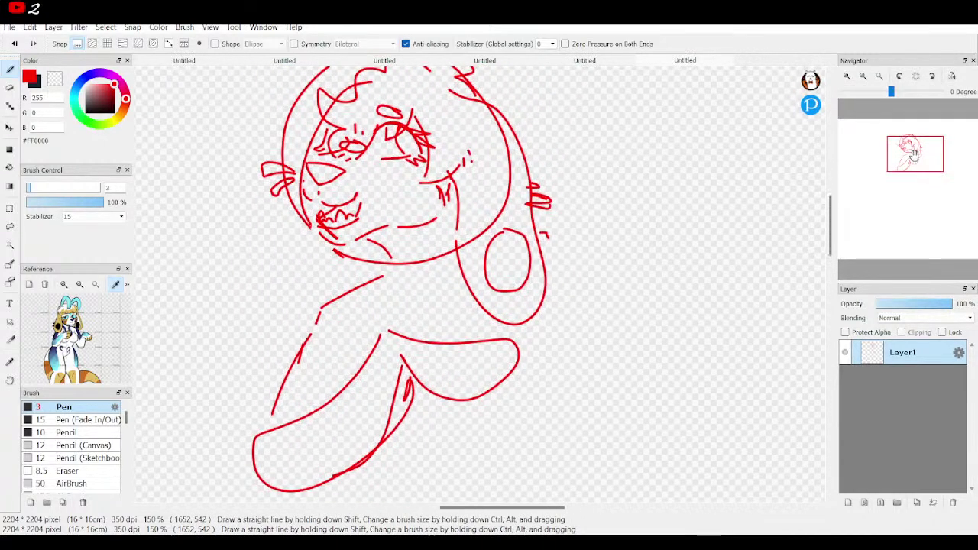
Step: Add a short neck stroke under the jaw and draw two rounded horns on top of the head with a small tuft behind
drag(360, 248, 363, 284)
mouse_move(931, 181)
drag(908, 170, 914, 144)
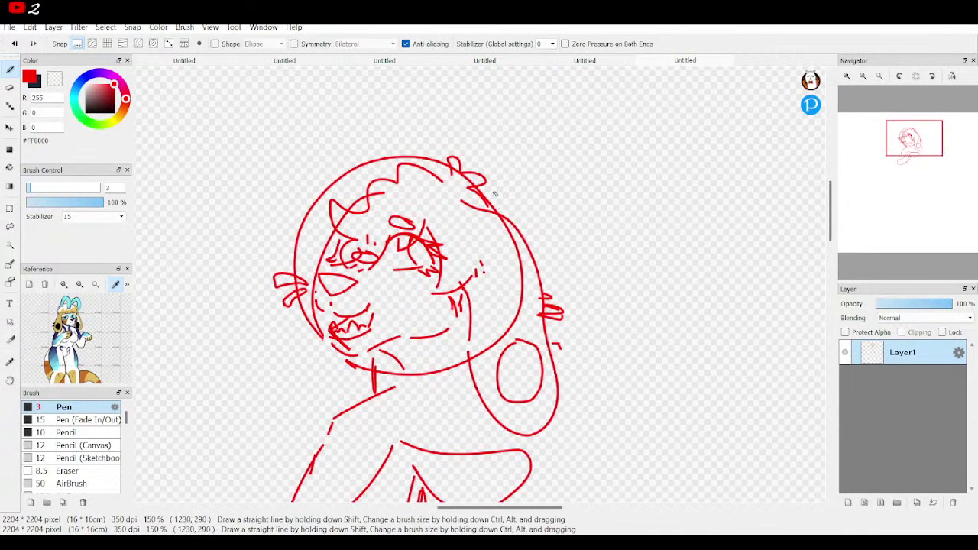
mouse_move(486, 196)
mouse_down()
mouse_move(505, 196)
mouse_move(498, 205)
mouse_move(458, 98)
mouse_move(393, 103)
mouse_move(405, 190)
mouse_move(417, 136)
mouse_move(437, 115)
mouse_move(466, 139)
mouse_move(468, 150)
mouse_move(421, 125)
mouse_move(336, 191)
mouse_move(365, 163)
mouse_move(359, 131)
mouse_up()
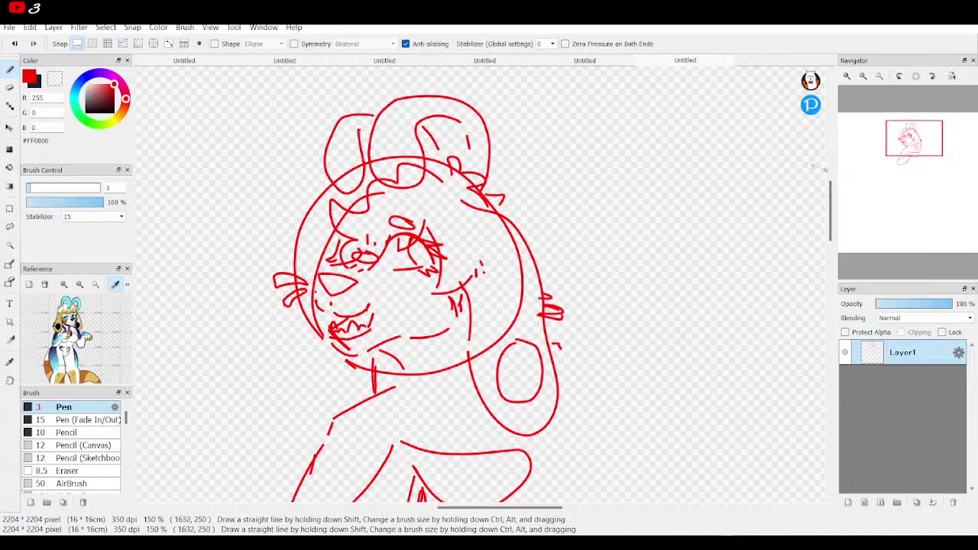
Step: Outline the lobe extending right from the chest as a paw with rounded fingertip bumps
click(919, 152)
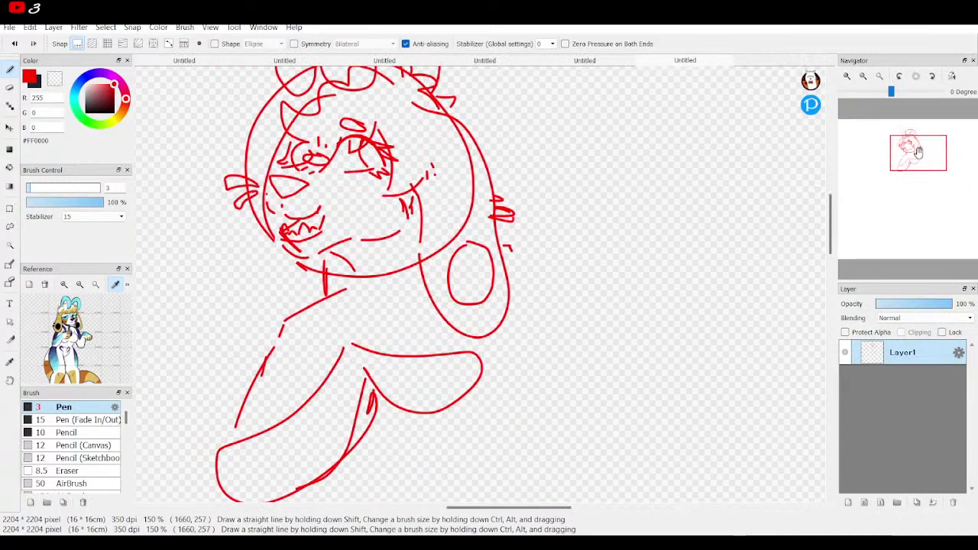
click(863, 76)
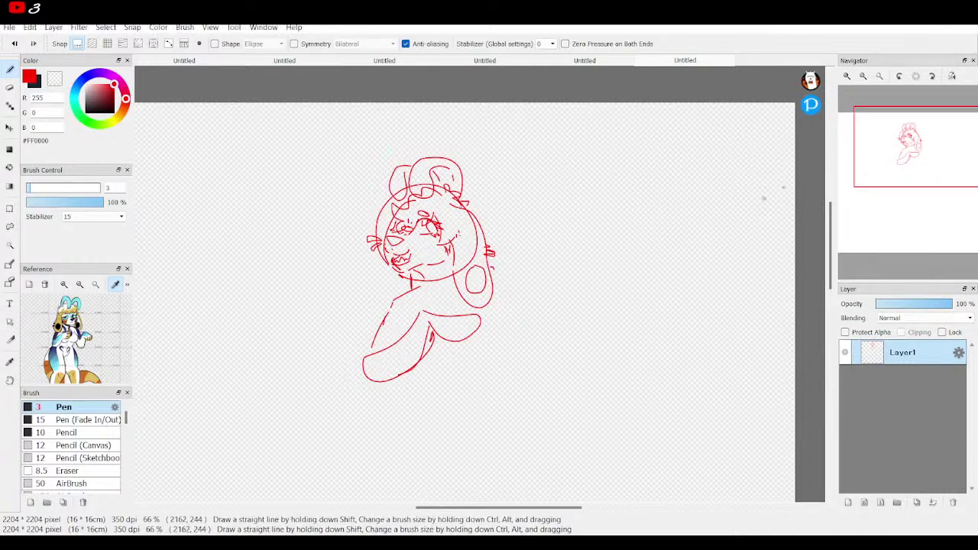
click(846, 77)
click(846, 77)
click(846, 77)
click(845, 77)
mouse_move(917, 152)
mouse_down()
mouse_move(897, 162)
mouse_move(928, 166)
mouse_move(913, 152)
mouse_up()
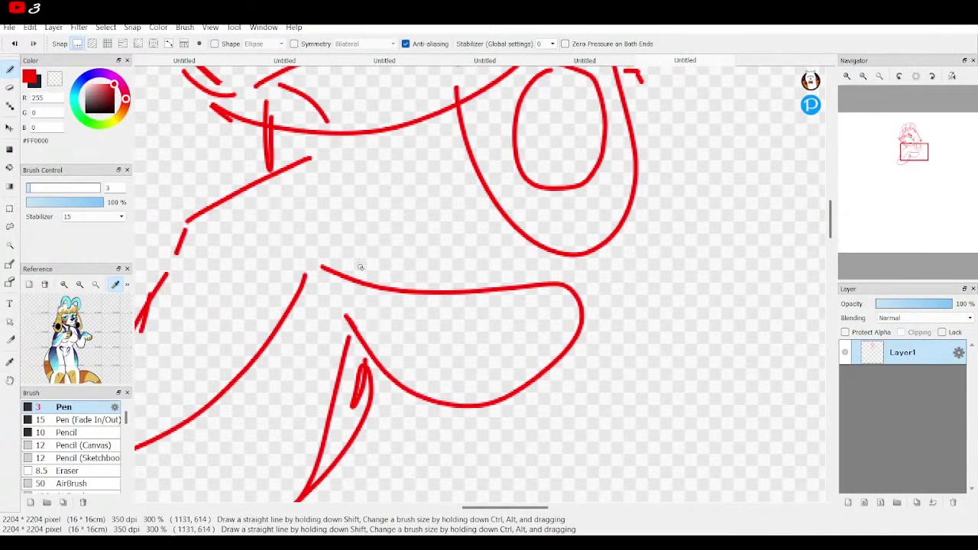
mouse_move(335, 266)
mouse_down()
mouse_move(550, 277)
mouse_move(580, 334)
mouse_move(556, 348)
mouse_move(554, 366)
mouse_move(522, 395)
mouse_move(463, 426)
mouse_move(351, 345)
mouse_up()
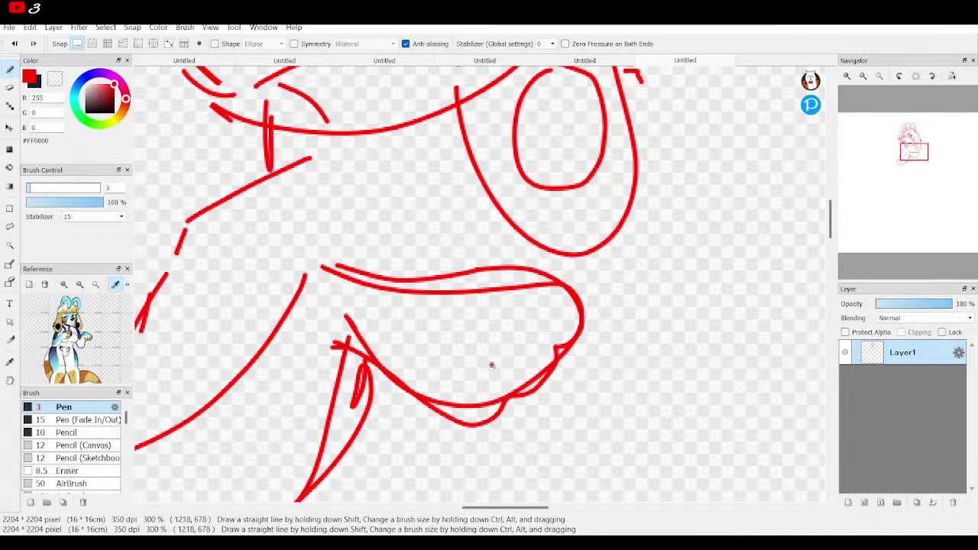
Step: Add curved finger lines inside the paw and wavy fur strokes along and above its upper edge
drag(493, 365, 422, 326)
click(533, 328)
drag(523, 320, 463, 303)
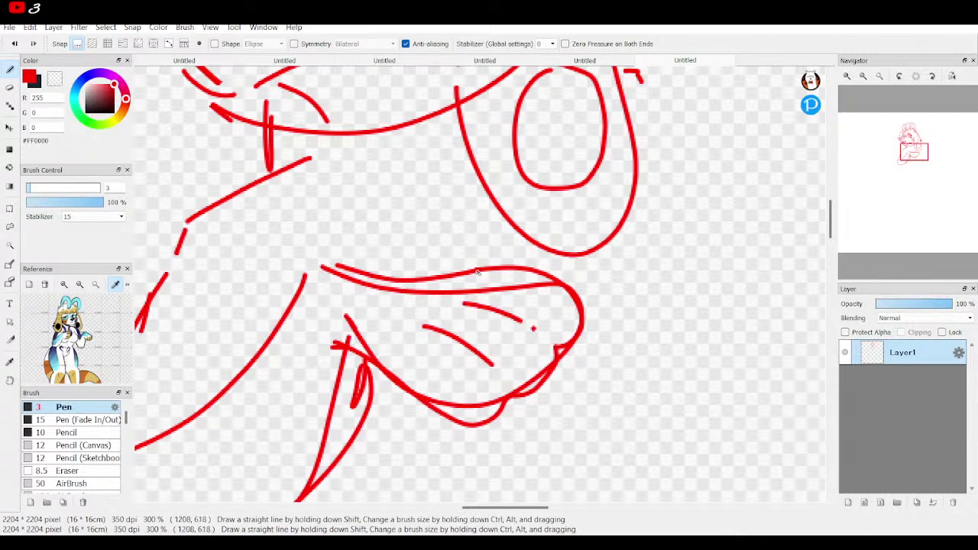
mouse_move(474, 270)
mouse_down()
mouse_move(416, 273)
mouse_move(374, 259)
mouse_move(315, 281)
mouse_up()
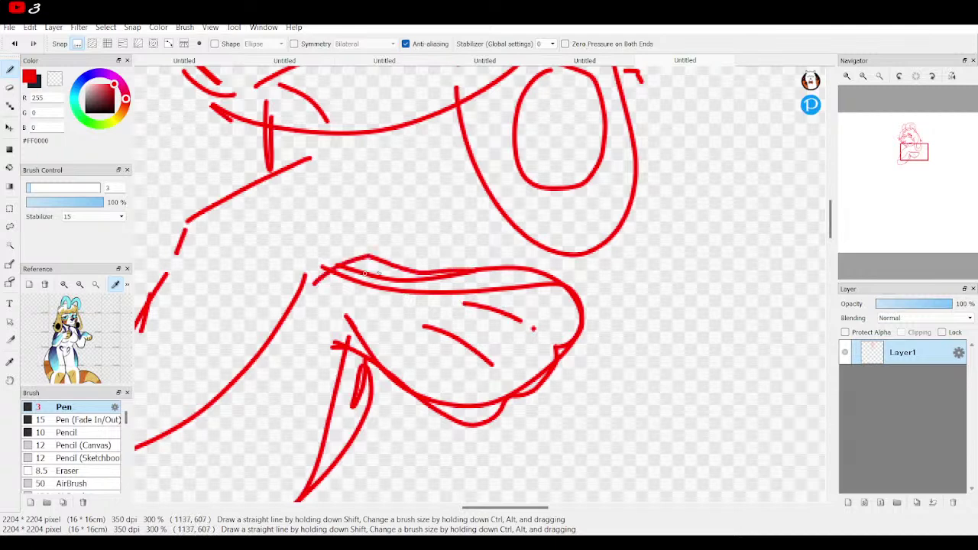
mouse_move(388, 248)
mouse_down()
mouse_move(423, 234)
mouse_move(453, 246)
mouse_up()
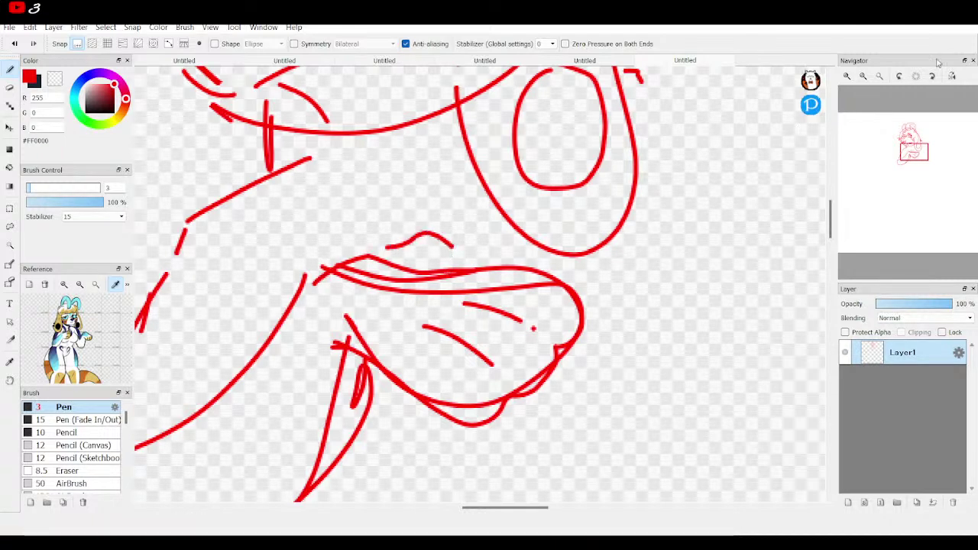
Step: Undo the paw outline and detail strokes on the right chest lobe
click(863, 76)
click(863, 76)
click(863, 76)
mouse_move(906, 170)
mouse_down()
mouse_move(908, 187)
mouse_move(922, 158)
mouse_up()
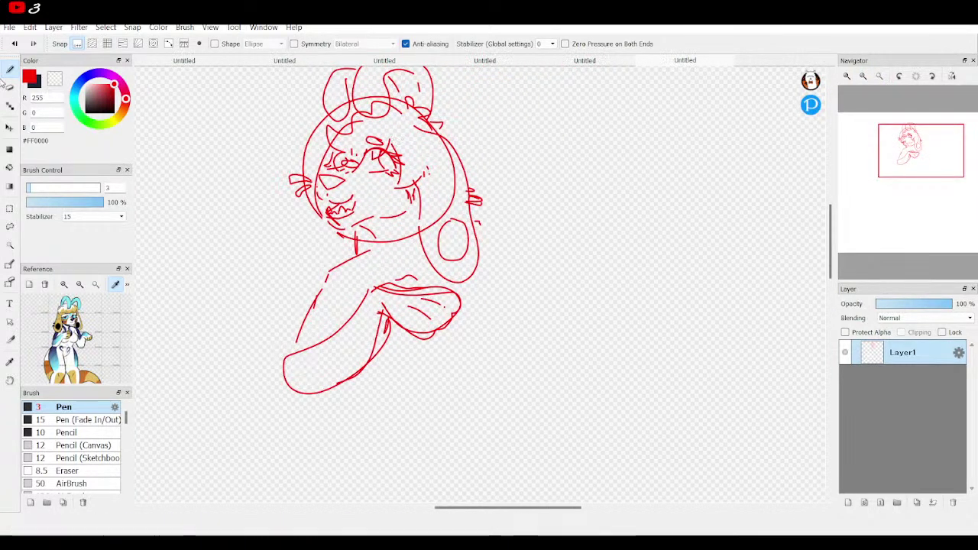
click(14, 43)
click(14, 43)
click(14, 43)
click(14, 44)
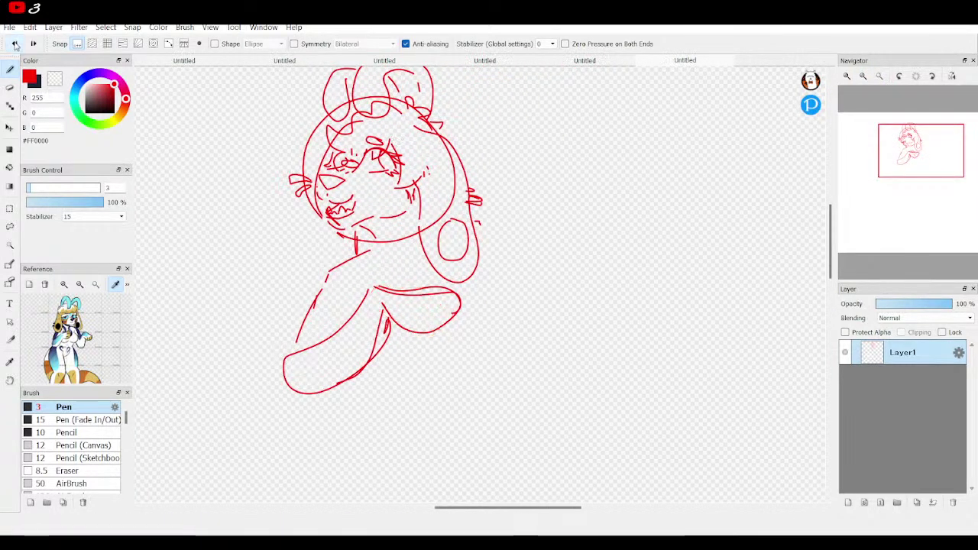
Step: Erase both chest lobes with an enlarged Eraser, keeping the left shoulder line, and return to the Pen
click(10, 88)
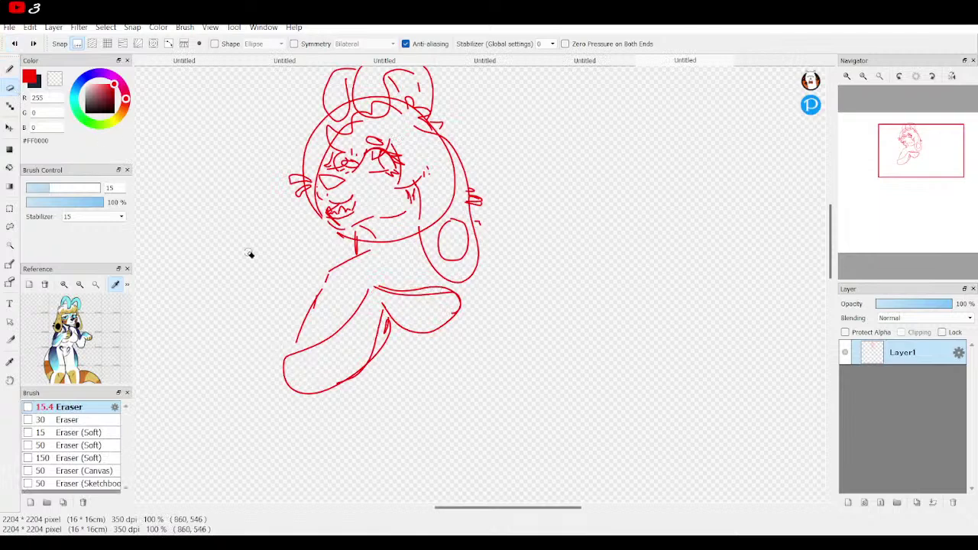
click(72, 188)
mouse_move(397, 291)
mouse_down()
mouse_move(387, 291)
mouse_move(449, 296)
mouse_move(392, 332)
mouse_move(379, 367)
mouse_move(382, 312)
mouse_move(331, 341)
mouse_move(300, 394)
mouse_move(348, 390)
mouse_move(457, 304)
mouse_move(426, 295)
mouse_up()
click(9, 71)
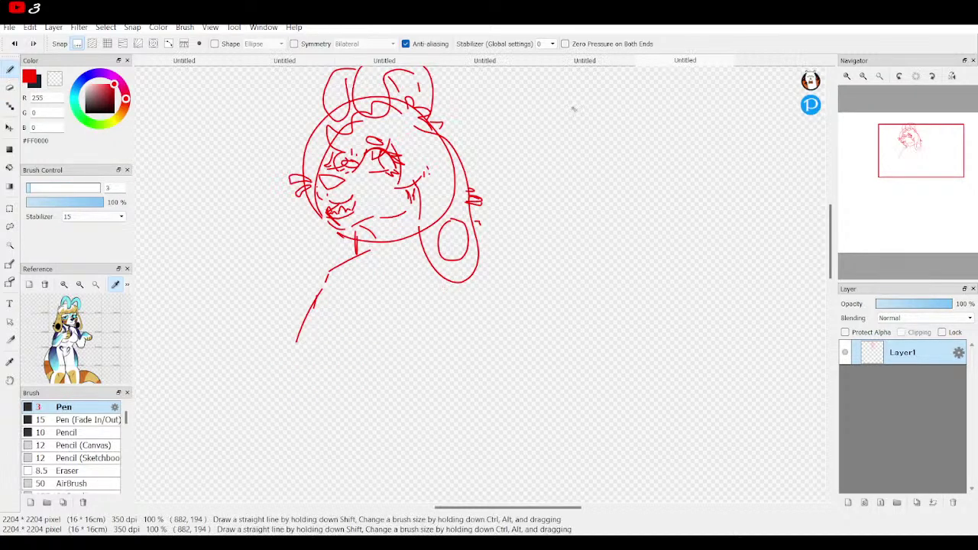
Step: Try a rounded paw shape with a short angular wrist below the drooping ear
scroll(324, 294, up, 2)
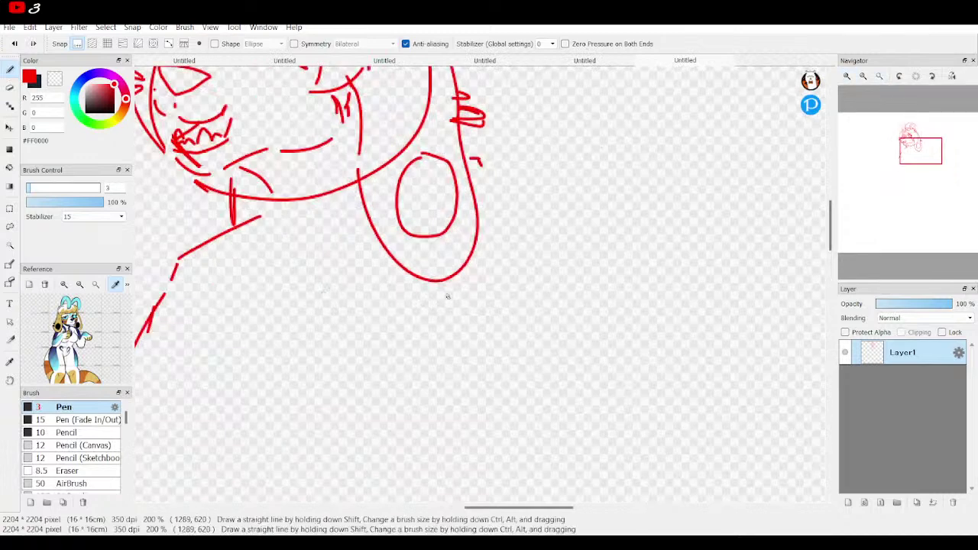
mouse_move(429, 296)
mouse_down()
mouse_move(290, 315)
mouse_move(429, 326)
mouse_up()
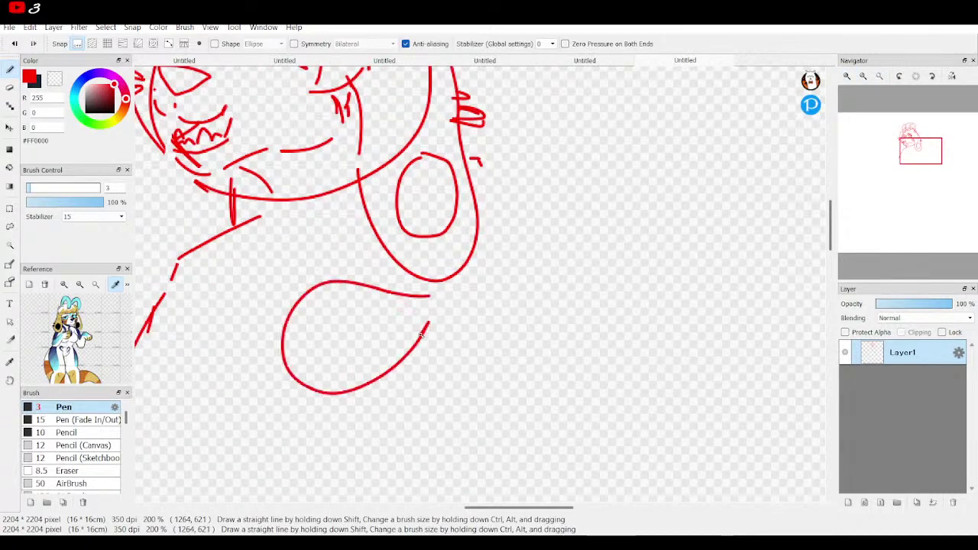
key(ctrl+z)
mouse_move(434, 298)
mouse_down()
mouse_move(351, 292)
mouse_move(279, 313)
mouse_move(267, 395)
mouse_move(365, 358)
mouse_move(403, 353)
mouse_up()
mouse_move(419, 354)
mouse_down()
mouse_move(464, 330)
mouse_move(453, 304)
mouse_up()
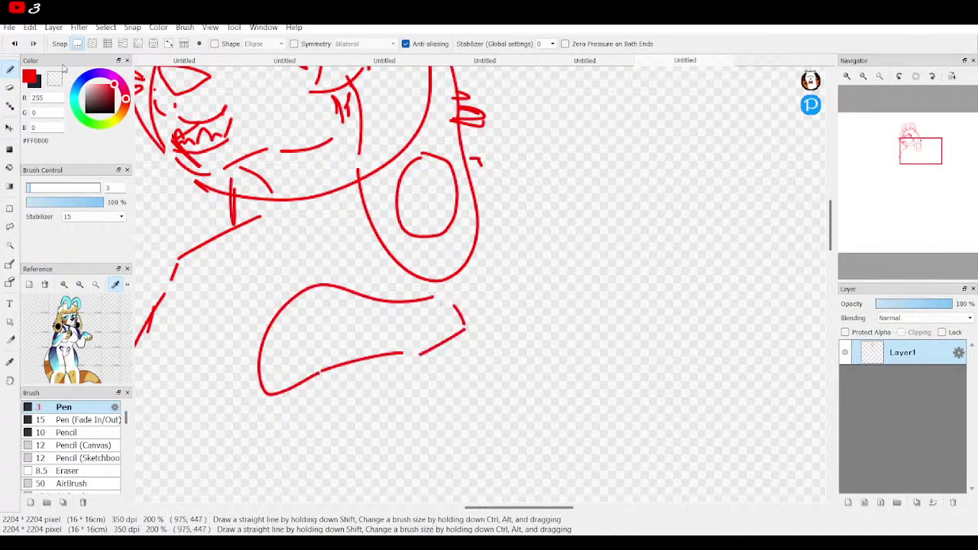
Step: Undo the paw attempt and redraw it as a compact, rounded shape tapering downward beneath the drooping ear
click(15, 44)
click(15, 44)
click(15, 44)
click(15, 44)
click(16, 44)
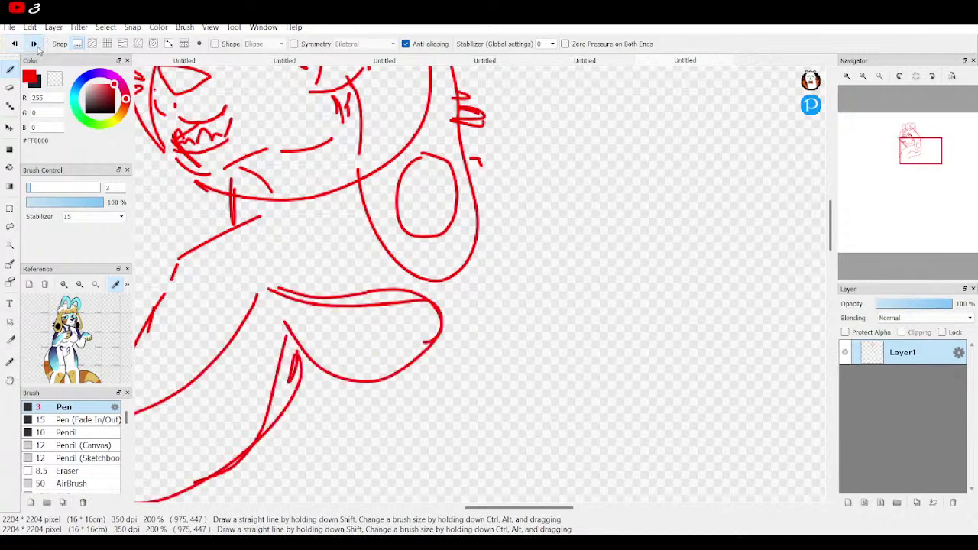
click(15, 44)
mouse_move(420, 293)
mouse_down()
mouse_move(312, 320)
mouse_move(321, 386)
mouse_move(400, 387)
mouse_move(461, 319)
mouse_move(453, 300)
mouse_move(602, 326)
mouse_up()
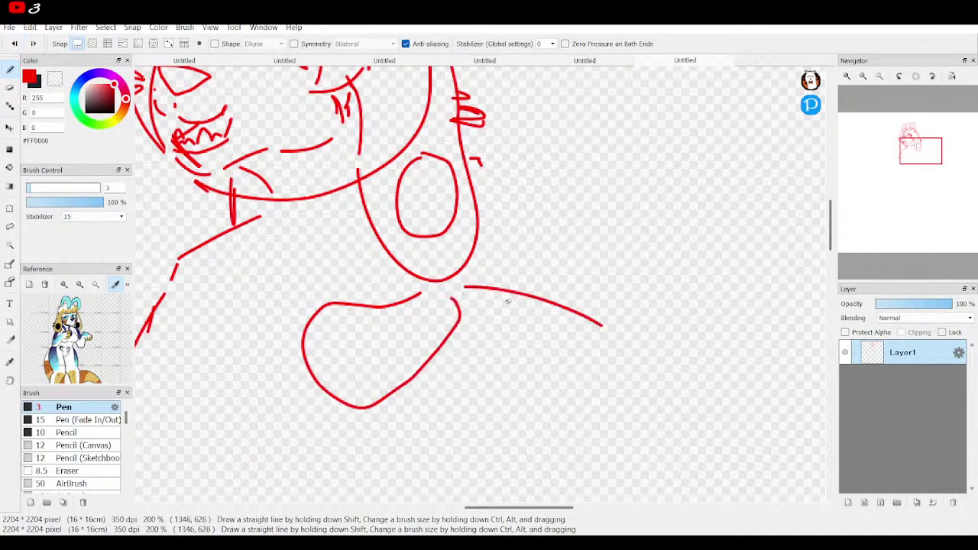
key(ctrl+z)
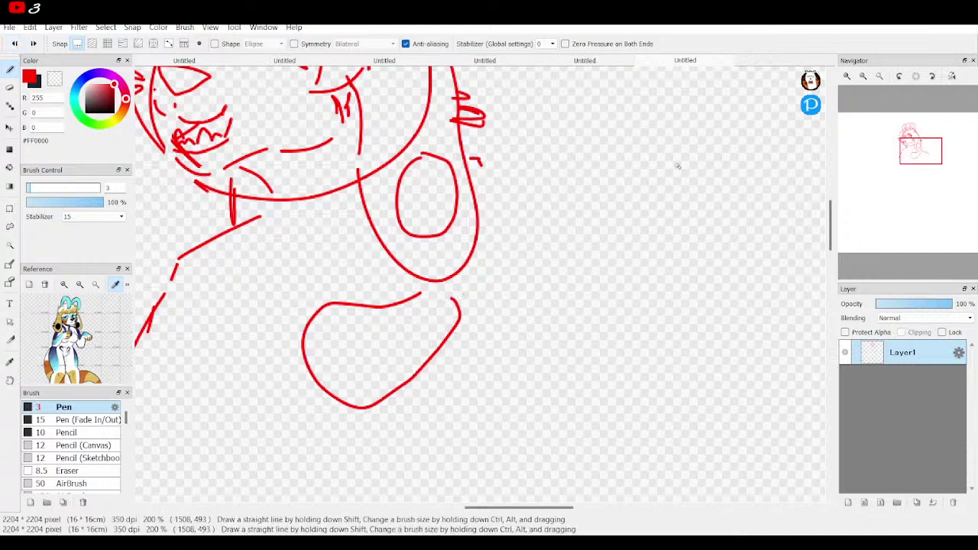
Step: Draw a long rounded forearm beside the paw and a sloping upper-arm line from the drooping ear, plus fur strokes at the neck
click(863, 76)
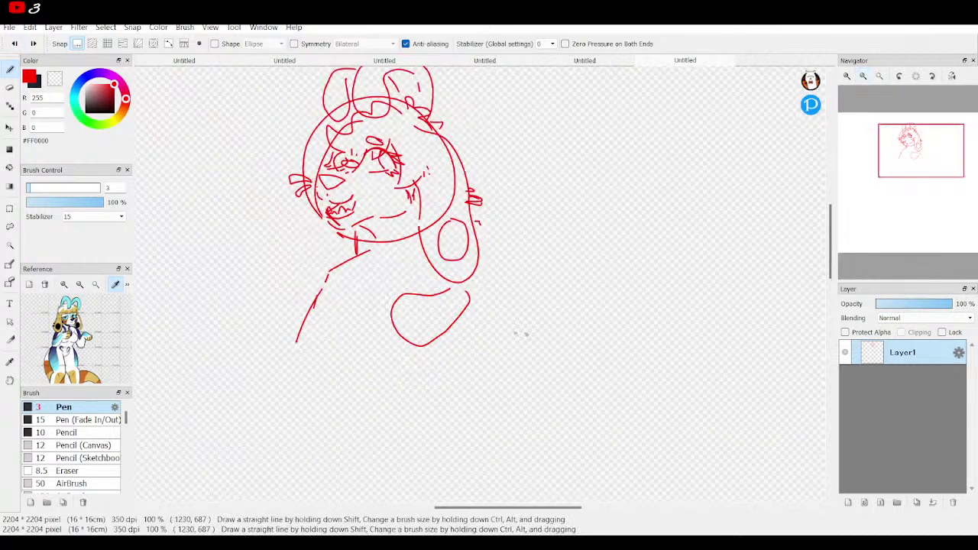
mouse_move(482, 288)
mouse_down()
mouse_move(526, 302)
mouse_move(539, 356)
mouse_move(527, 351)
mouse_up()
drag(474, 315, 507, 339)
drag(558, 293, 502, 247)
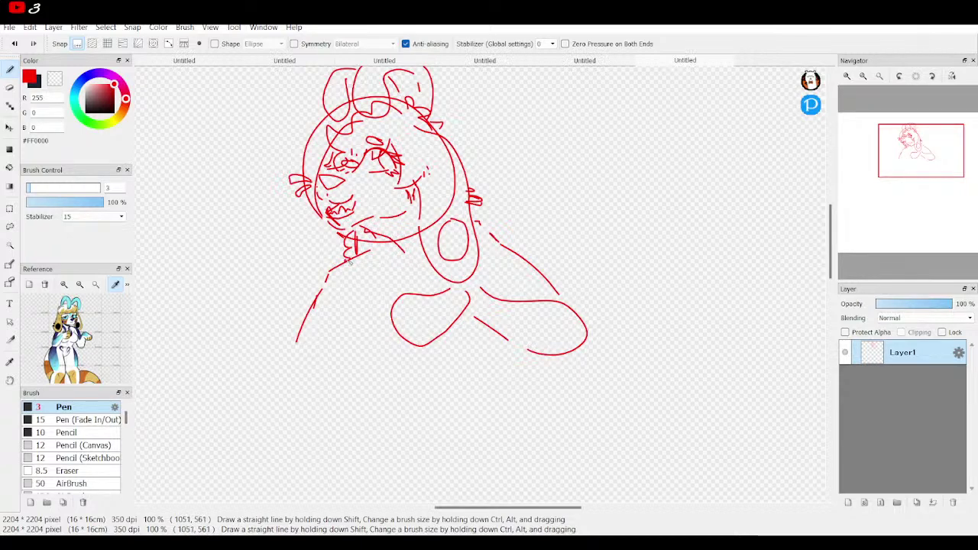
Step: Add short collar strokes across the chest and wavy fur contours along the bent arm's upper arm, cuff and forearm
drag(384, 266, 407, 269)
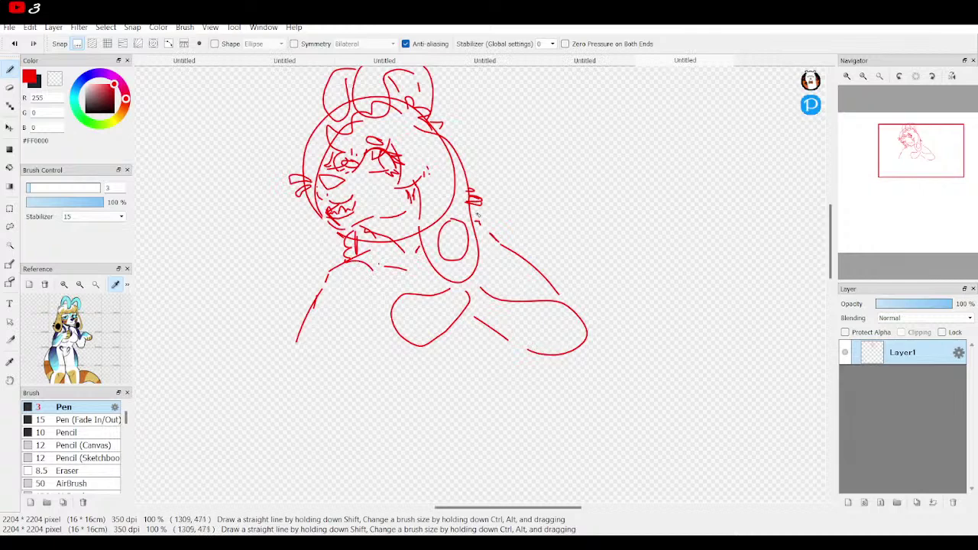
drag(488, 235, 560, 293)
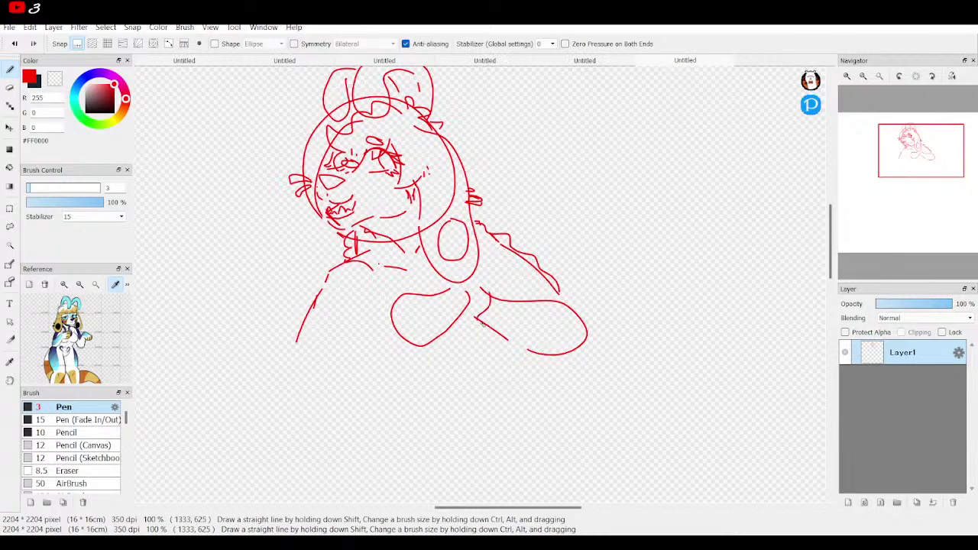
mouse_move(496, 295)
mouse_down()
mouse_move(539, 296)
mouse_move(485, 327)
mouse_up()
mouse_move(532, 363)
mouse_down()
mouse_move(575, 350)
mouse_move(592, 330)
mouse_move(559, 295)
mouse_up()
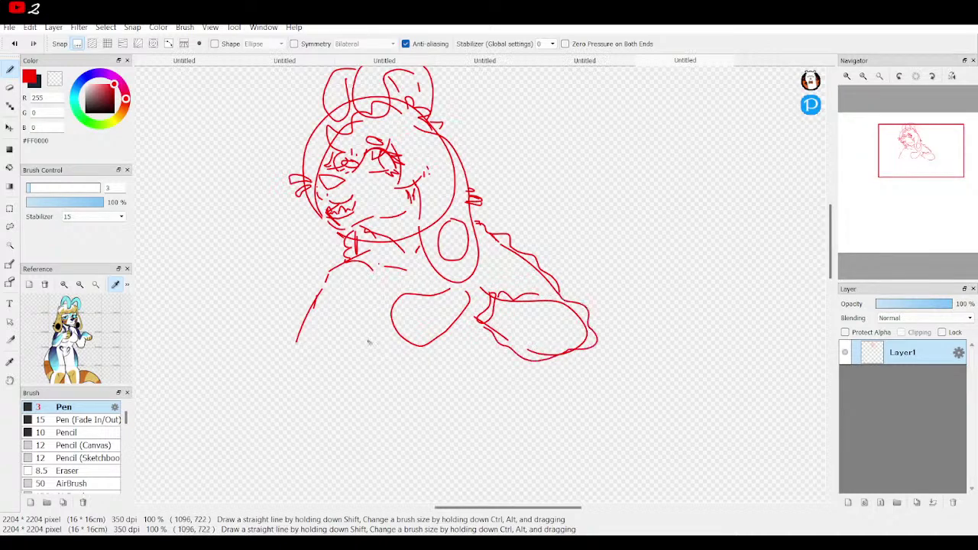
Step: Extend the left arm line downward and sketch a paw with curved, overlapping fingers at its end
mouse_move(921, 181)
mouse_down()
mouse_move(909, 167)
mouse_move(919, 160)
mouse_up()
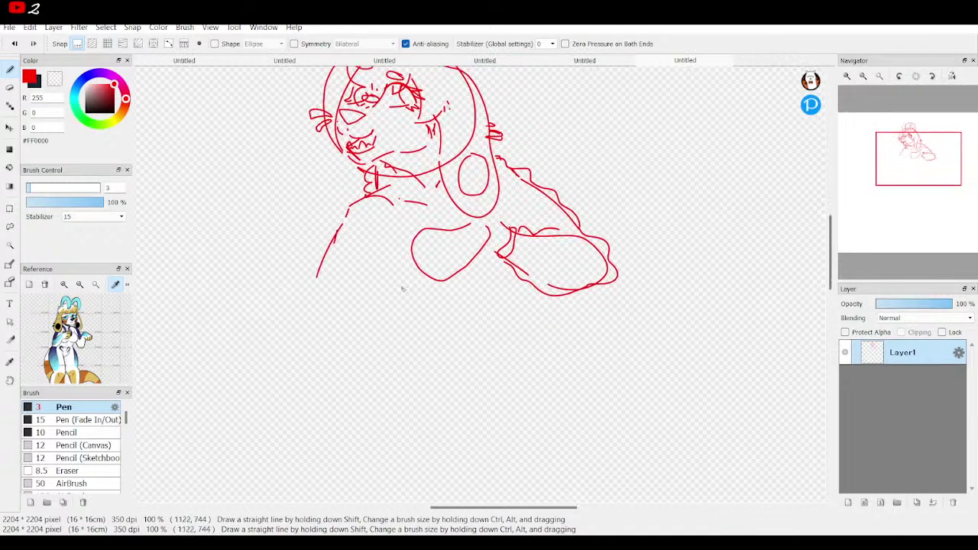
drag(309, 291, 274, 361)
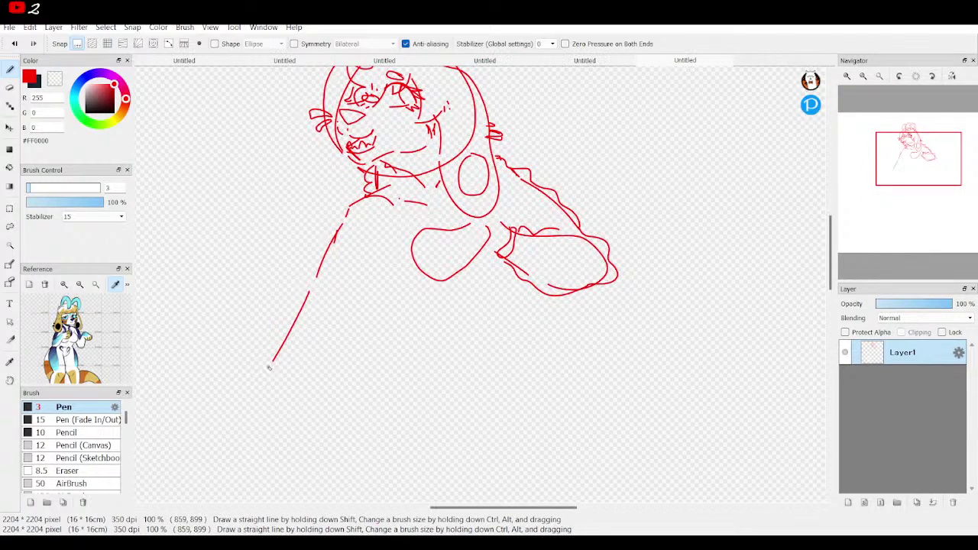
scroll(864, 160, up, 5)
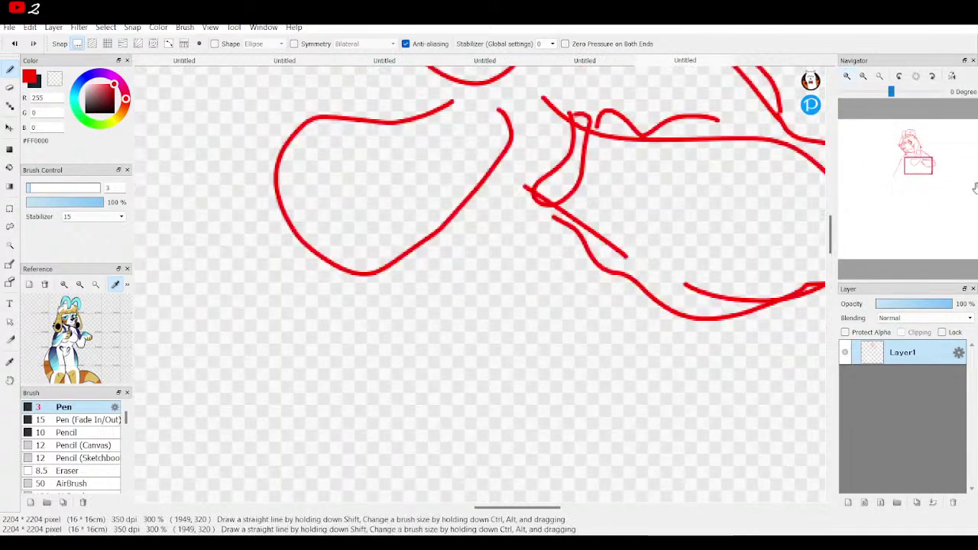
mouse_move(864, 159)
mouse_down()
mouse_move(894, 152)
mouse_move(894, 166)
mouse_up()
mouse_move(403, 337)
mouse_down()
mouse_move(333, 321)
mouse_move(261, 352)
mouse_move(249, 421)
mouse_move(275, 417)
mouse_move(306, 389)
mouse_move(337, 401)
mouse_move(389, 387)
mouse_up()
mouse_move(430, 305)
mouse_down()
mouse_move(370, 297)
mouse_move(350, 283)
mouse_move(323, 299)
mouse_up()
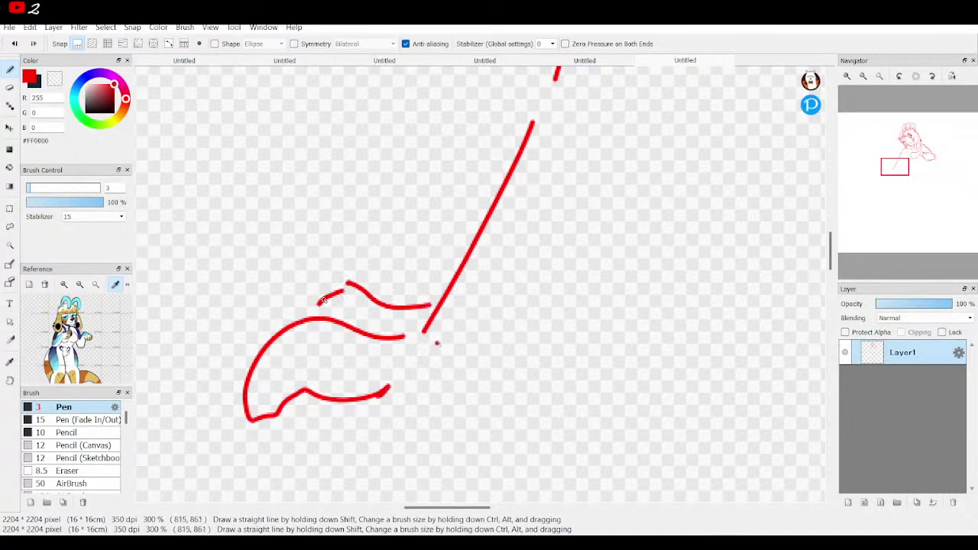
mouse_move(444, 353)
mouse_down()
mouse_move(359, 383)
mouse_move(343, 443)
mouse_move(488, 419)
mouse_up()
drag(487, 382, 488, 396)
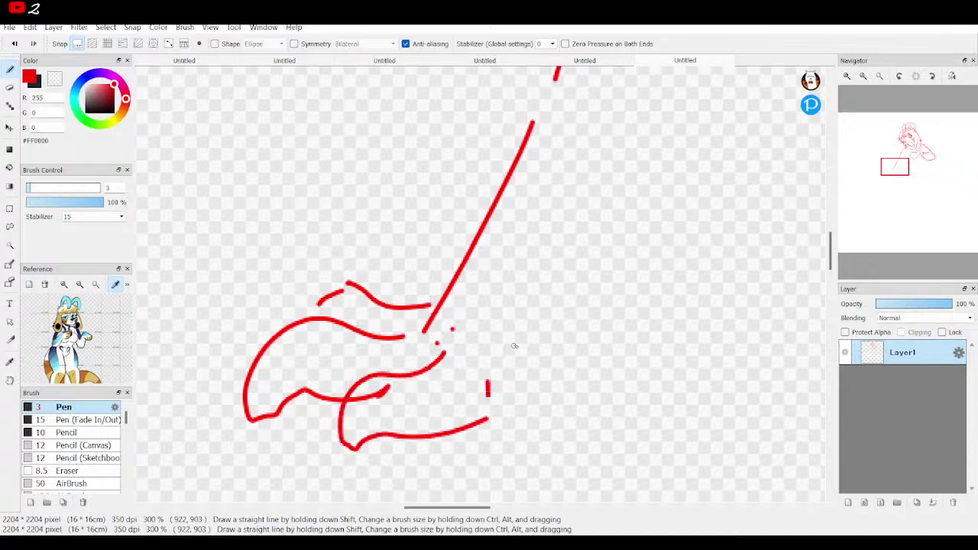
Step: Draw the inner contour of the straight left arm from its paw up to the armpit
mouse_move(931, 106)
click(863, 76)
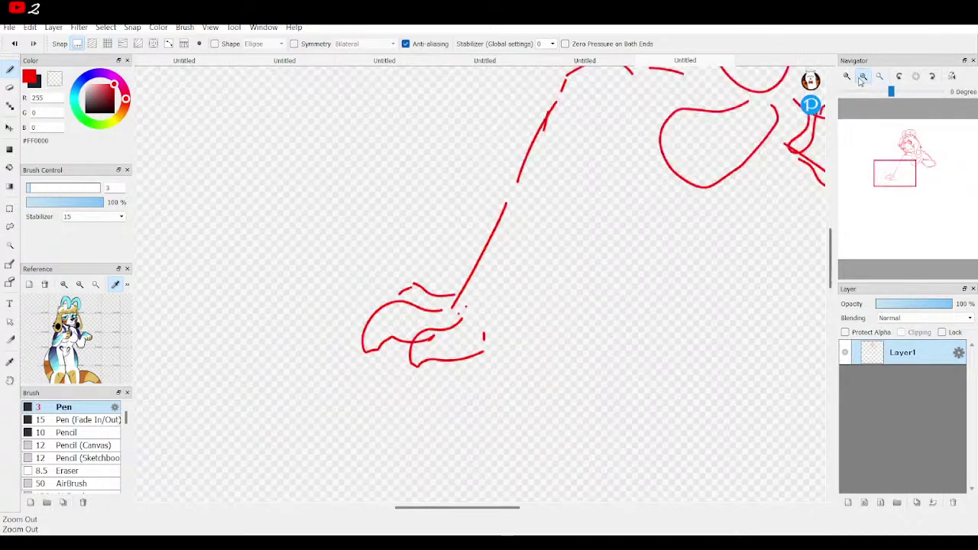
click(863, 77)
click(863, 77)
click(900, 158)
drag(901, 158, 917, 161)
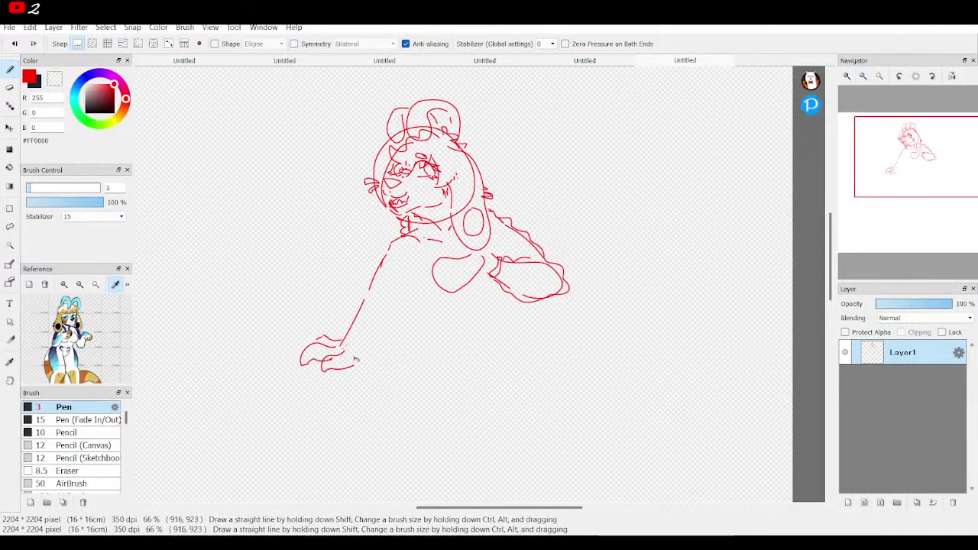
drag(369, 350, 391, 308)
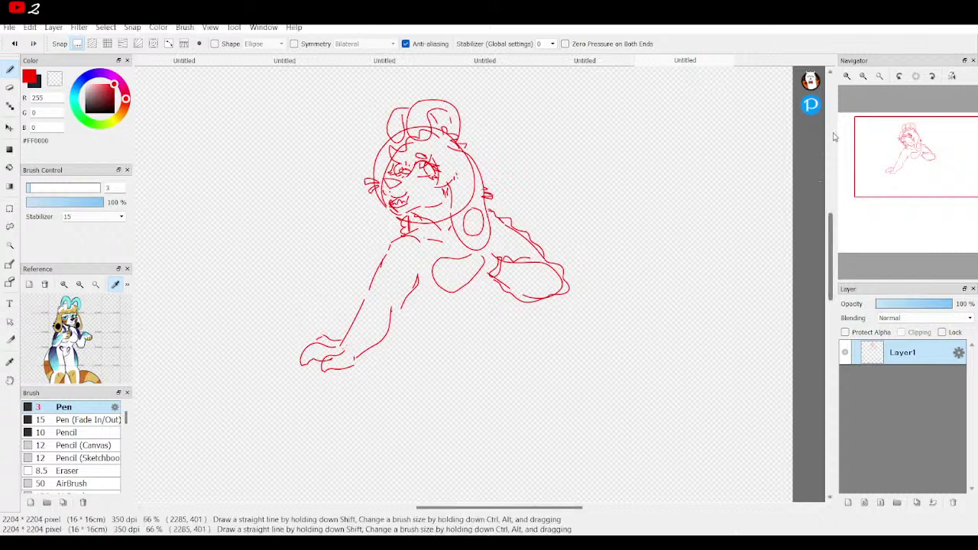
Step: Contour the raised paw beneath the ear, join its wrist to the furry cuff, and add a curved finger line inside
click(847, 76)
click(848, 77)
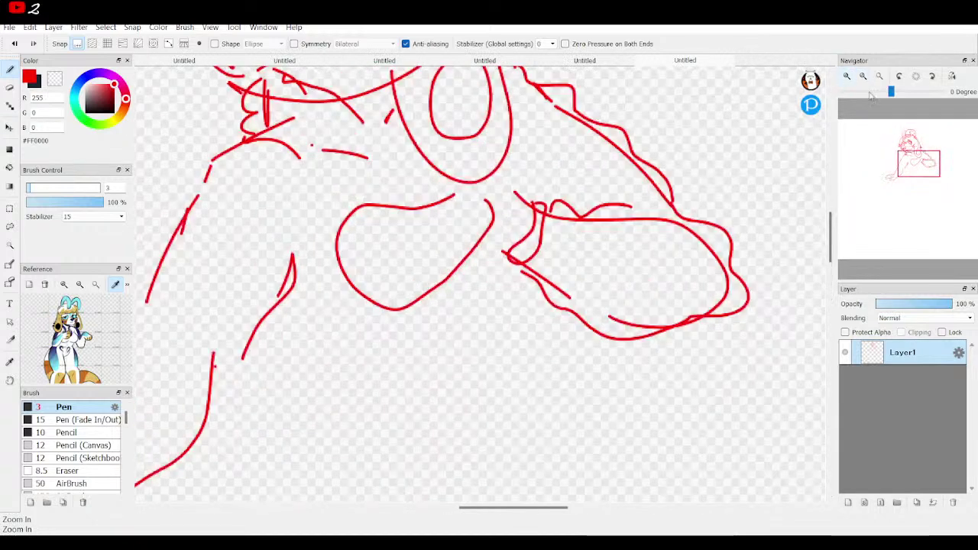
mouse_move(933, 175)
mouse_down()
mouse_move(910, 174)
mouse_move(917, 151)
mouse_up()
mouse_move(555, 284)
mouse_down()
mouse_move(410, 294)
mouse_move(391, 306)
mouse_move(387, 331)
mouse_move(395, 372)
mouse_move(429, 398)
mouse_move(475, 375)
mouse_move(525, 329)
mouse_move(552, 347)
mouse_up()
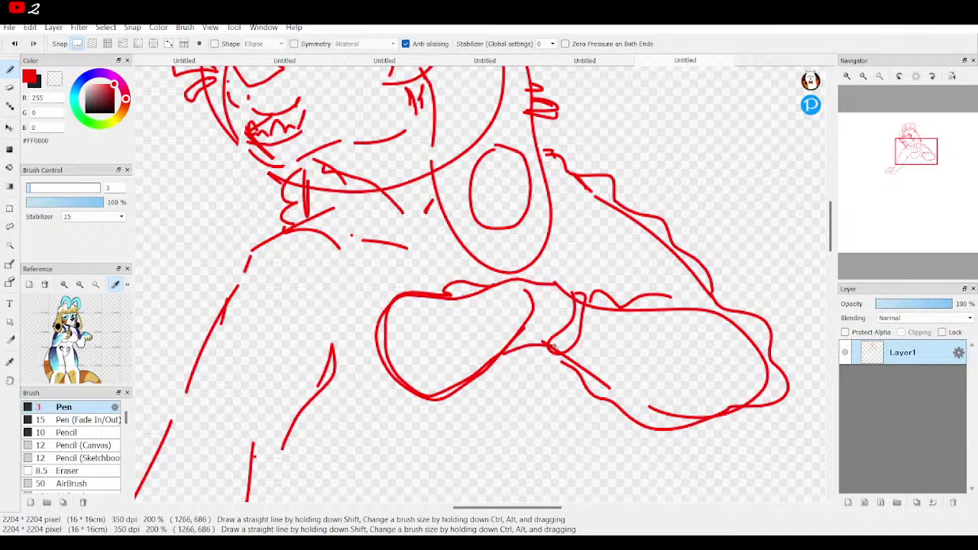
mouse_move(425, 384)
mouse_down()
mouse_move(442, 334)
mouse_move(480, 324)
mouse_up()
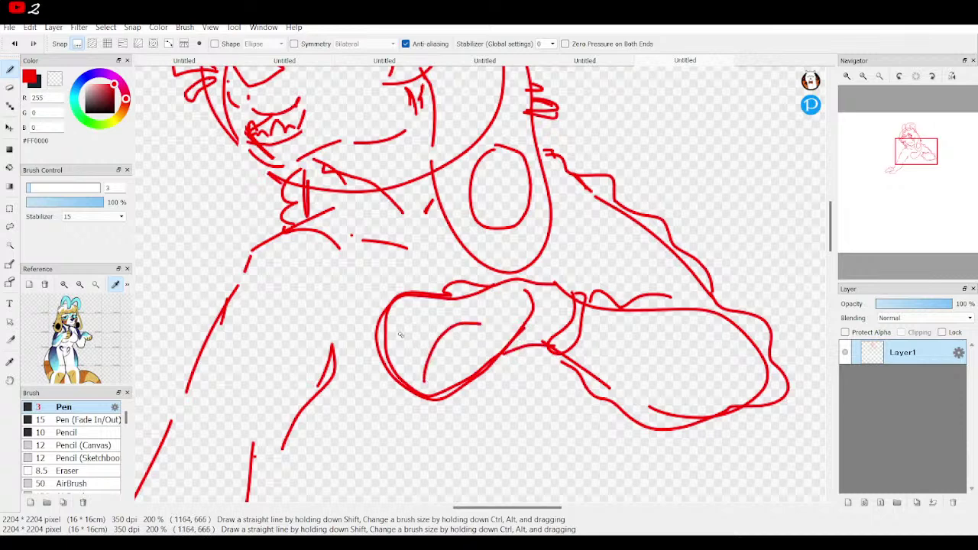
Step: Add a short finger line inside the raised paw, then give the straight arm a double-lined wrist cuff and wavy fur contours
drag(395, 334, 421, 314)
mouse_move(933, 160)
mouse_down()
mouse_move(904, 151)
mouse_move(916, 144)
mouse_move(902, 163)
mouse_up()
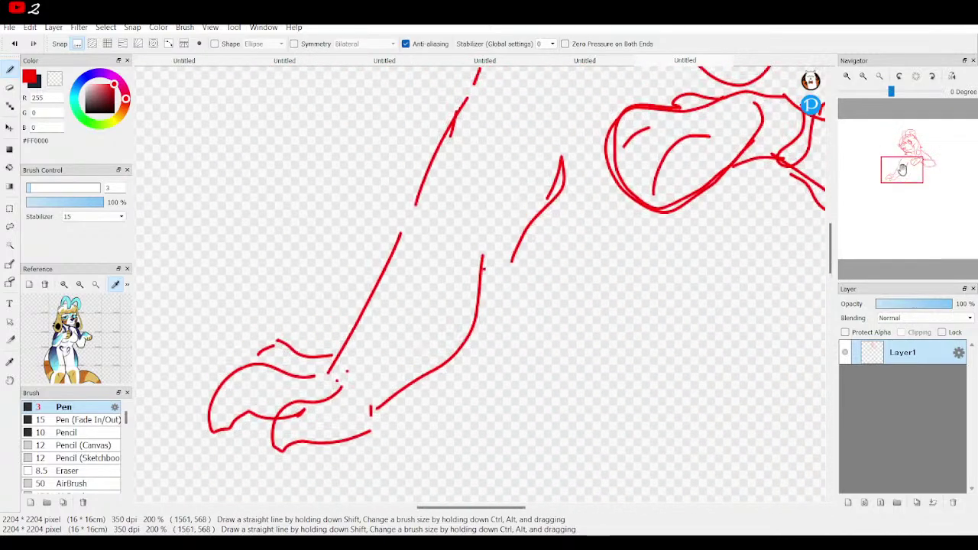
mouse_move(346, 344)
mouse_down()
mouse_move(411, 386)
mouse_move(422, 382)
mouse_move(412, 355)
mouse_move(355, 329)
mouse_up()
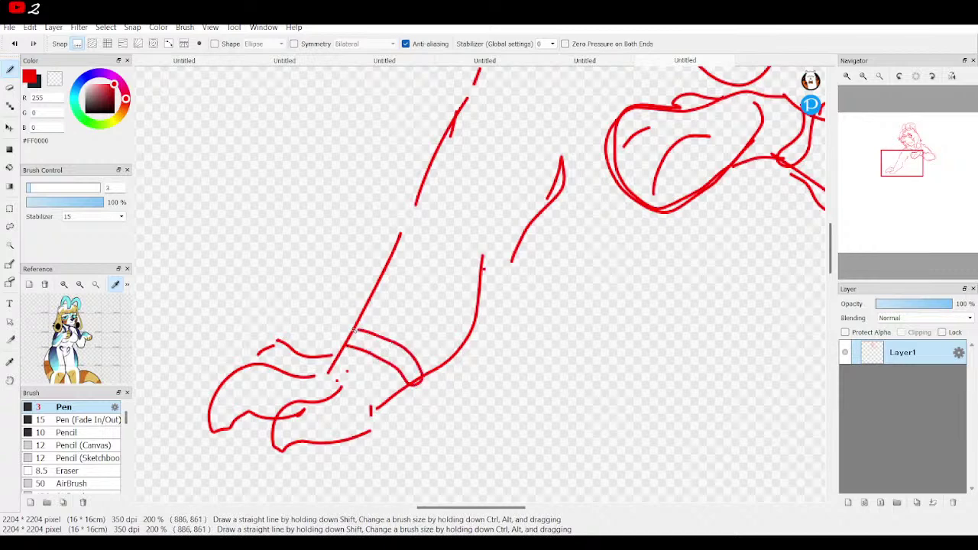
click(863, 75)
click(863, 76)
drag(899, 177, 915, 156)
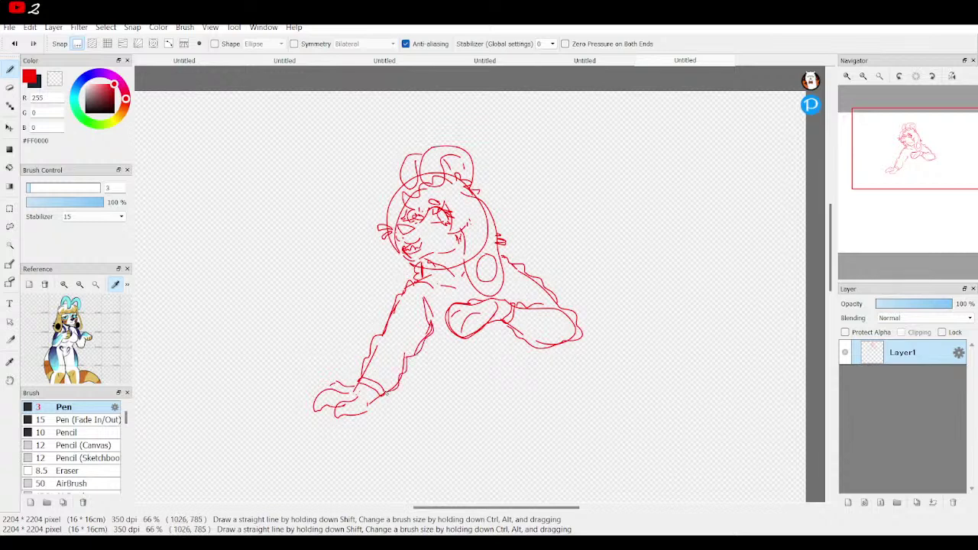
Step: Draw the body line from beneath the ear to the bent forearm, and short chest contours by the armpit and under the raised paw
click(847, 77)
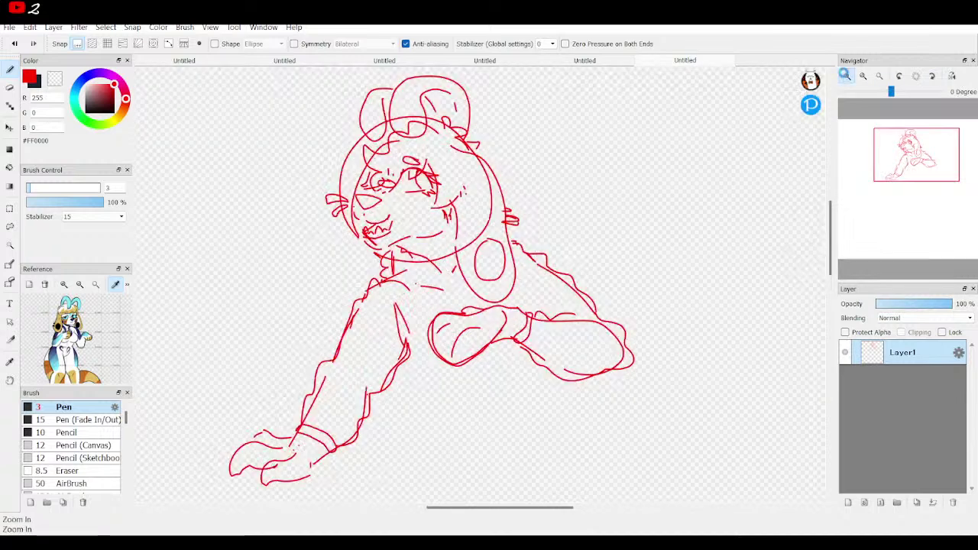
click(847, 77)
drag(534, 282, 580, 310)
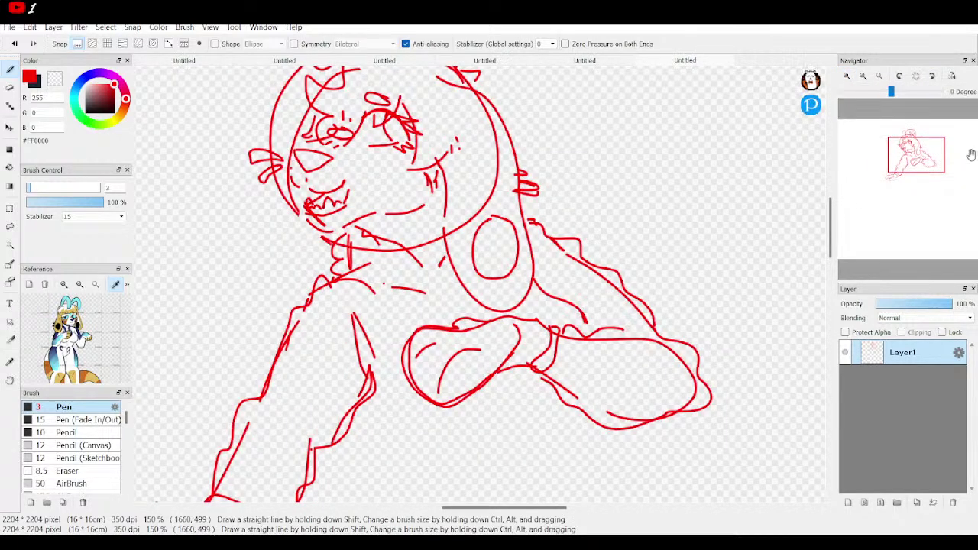
scroll(429, 286, down, 5)
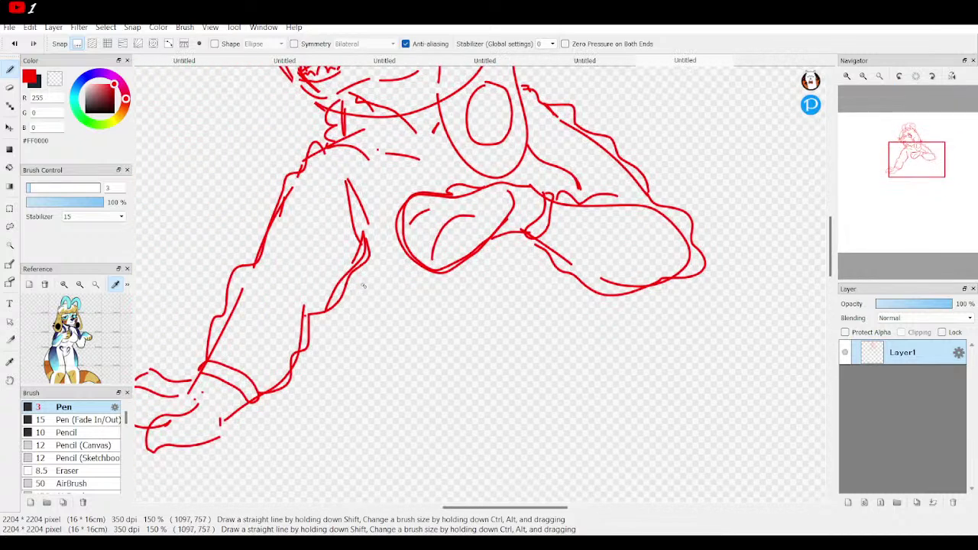
drag(358, 278, 402, 295)
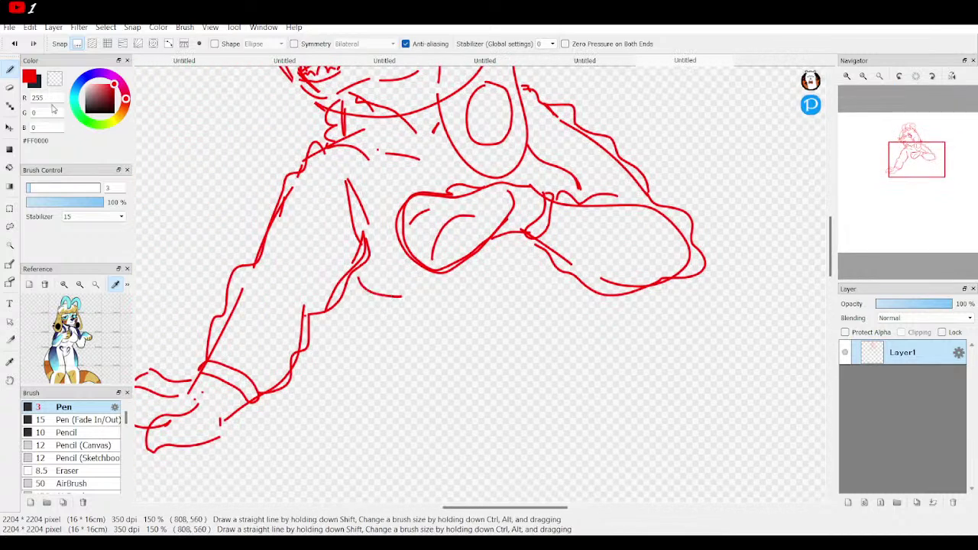
drag(473, 277, 498, 253)
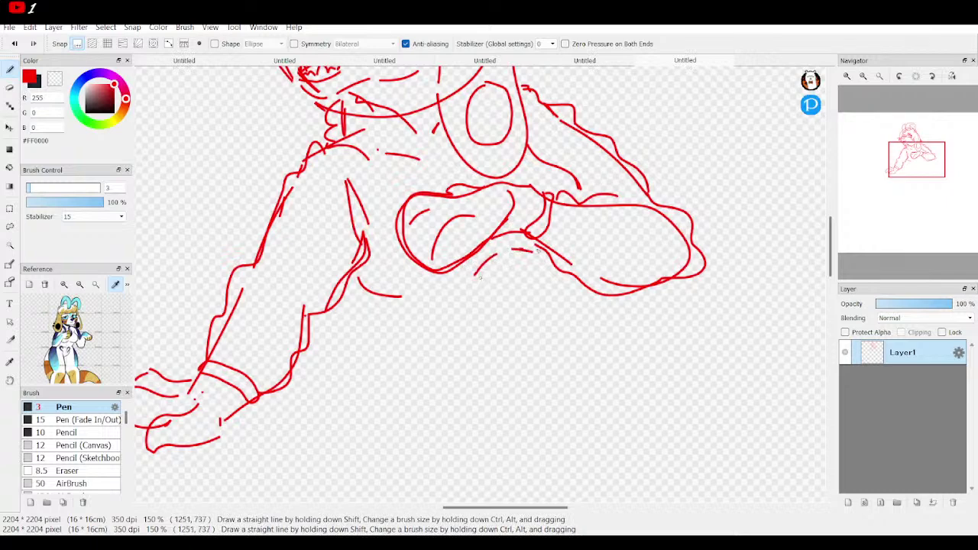
Step: Move the whole character sketch down and to the left on the canvas, and return to the pen
mouse_move(905, 110)
drag(919, 156, 916, 162)
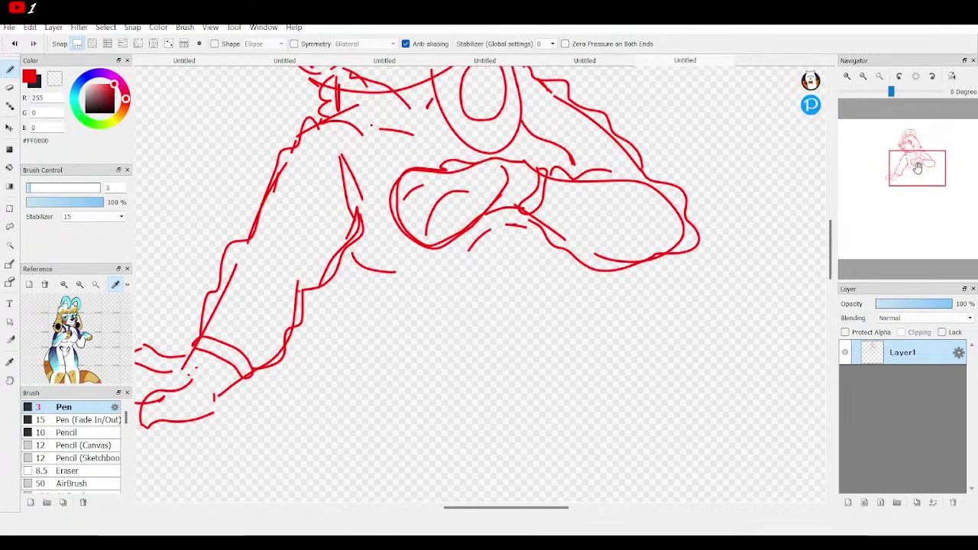
click(880, 77)
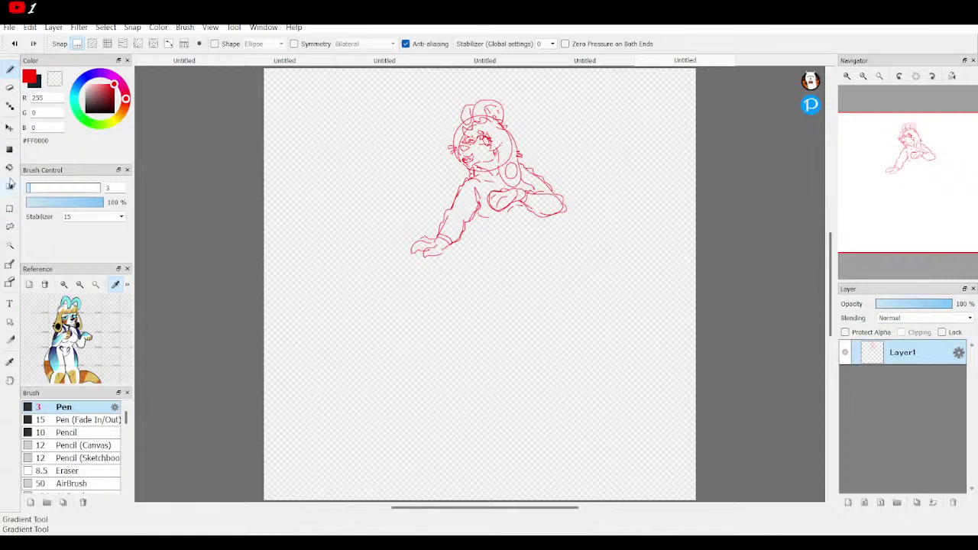
click(9, 128)
mouse_move(471, 173)
mouse_down()
mouse_move(420, 196)
mouse_move(398, 222)
mouse_up()
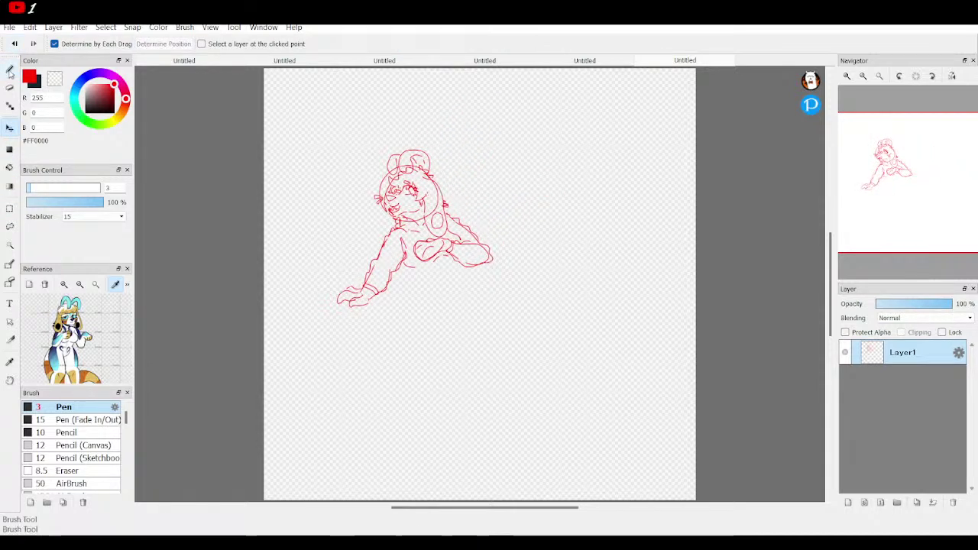
click(9, 69)
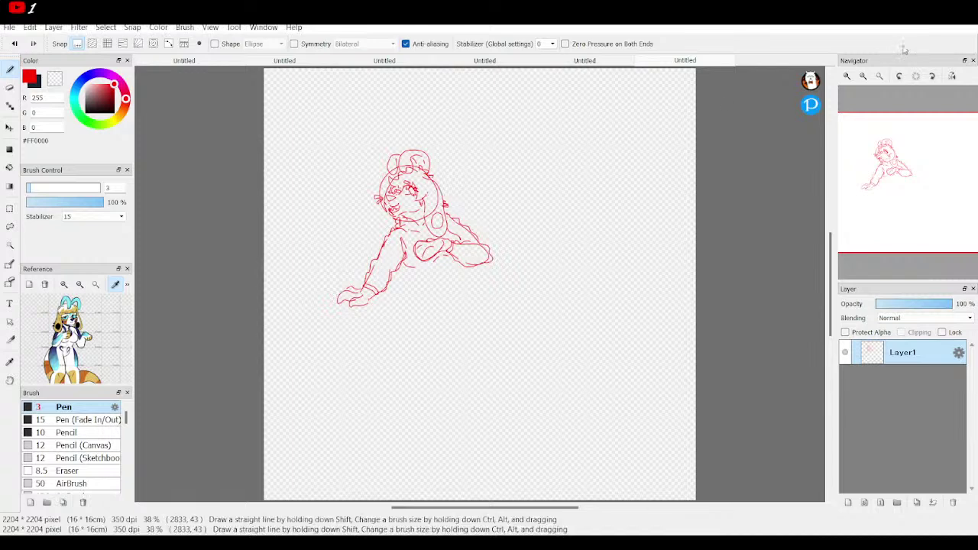
Step: Draw a short diagonal hip line below the bent arm and a wavy furry torso contour down from the chest
click(844, 78)
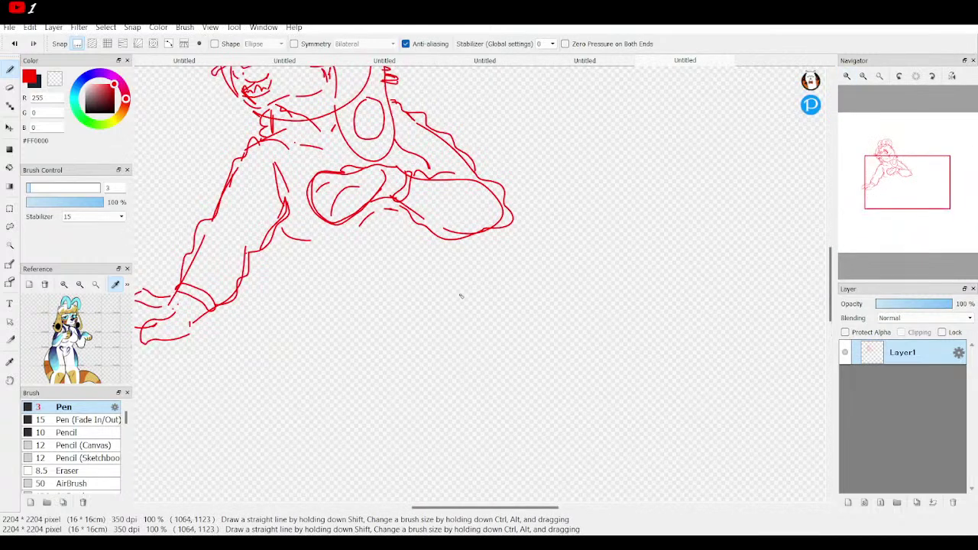
drag(388, 307, 443, 266)
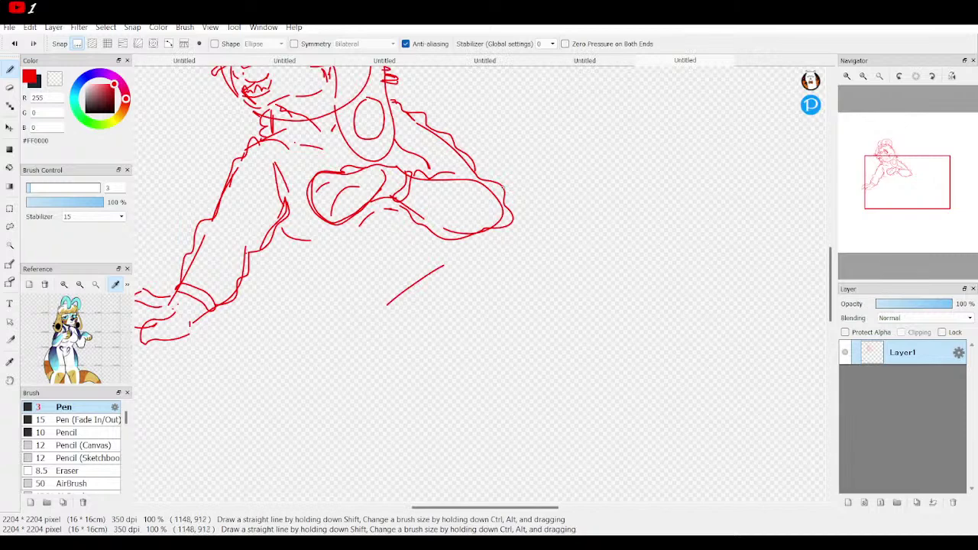
drag(500, 179, 587, 155)
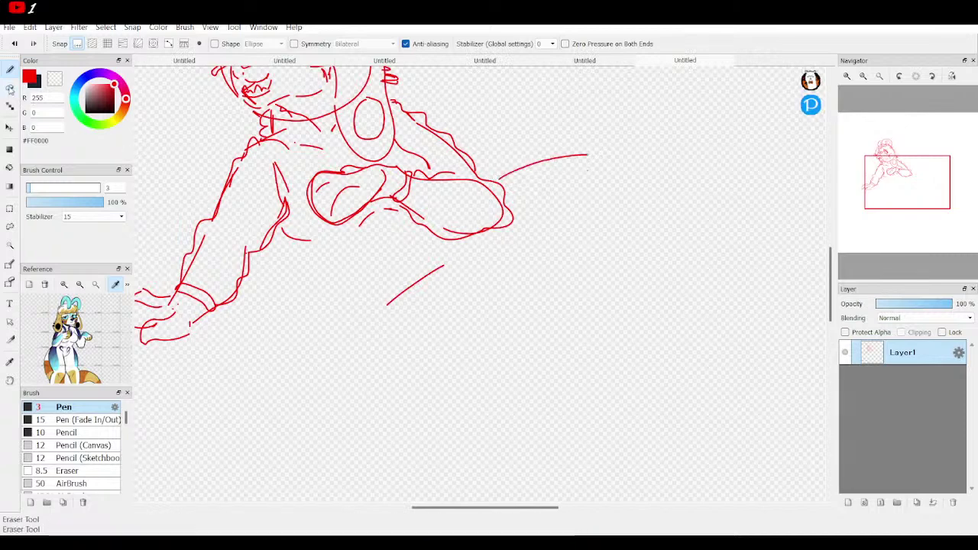
click(14, 44)
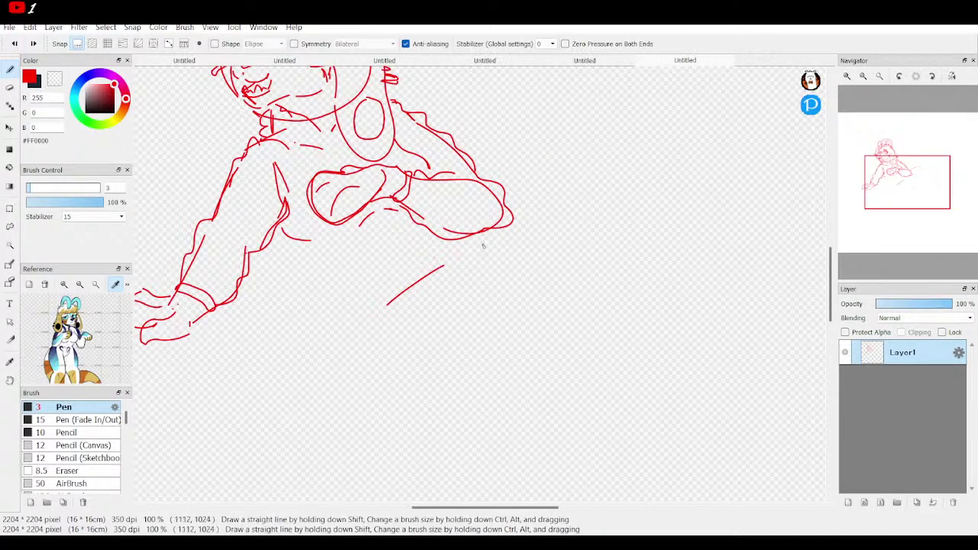
mouse_move(907, 185)
mouse_down()
mouse_move(888, 172)
mouse_move(897, 175)
mouse_up()
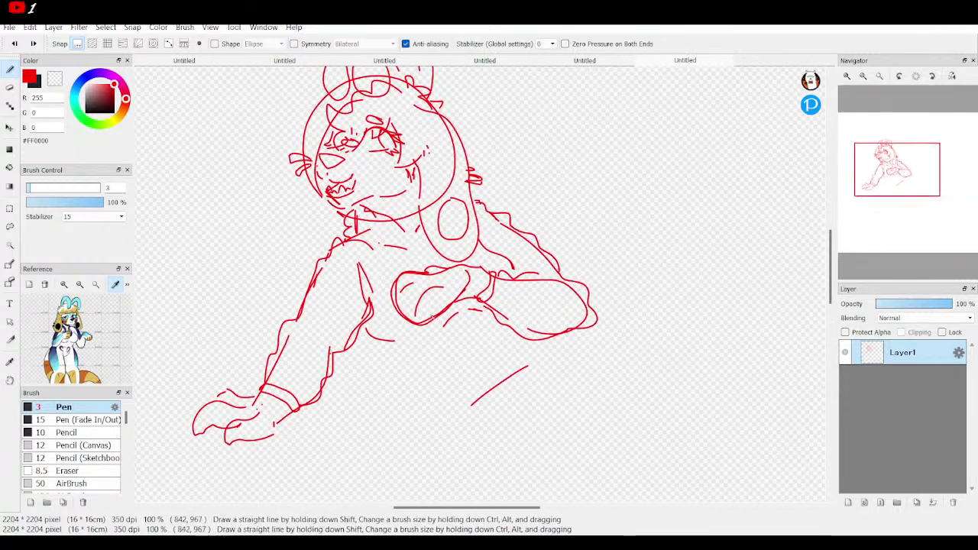
mouse_move(384, 348)
mouse_down()
mouse_move(385, 363)
mouse_move(423, 385)
mouse_up()
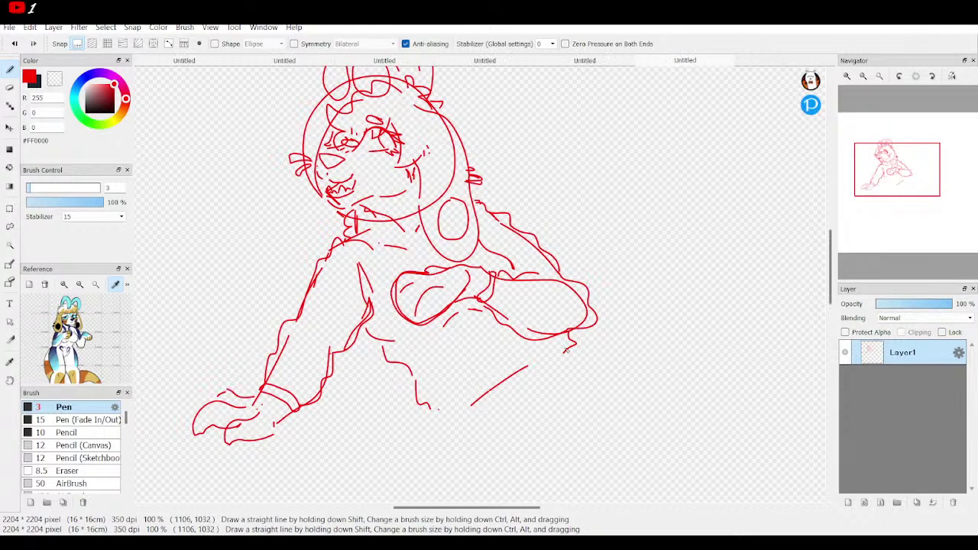
mouse_move(570, 356)
mouse_down()
mouse_move(458, 431)
mouse_move(462, 422)
mouse_up()
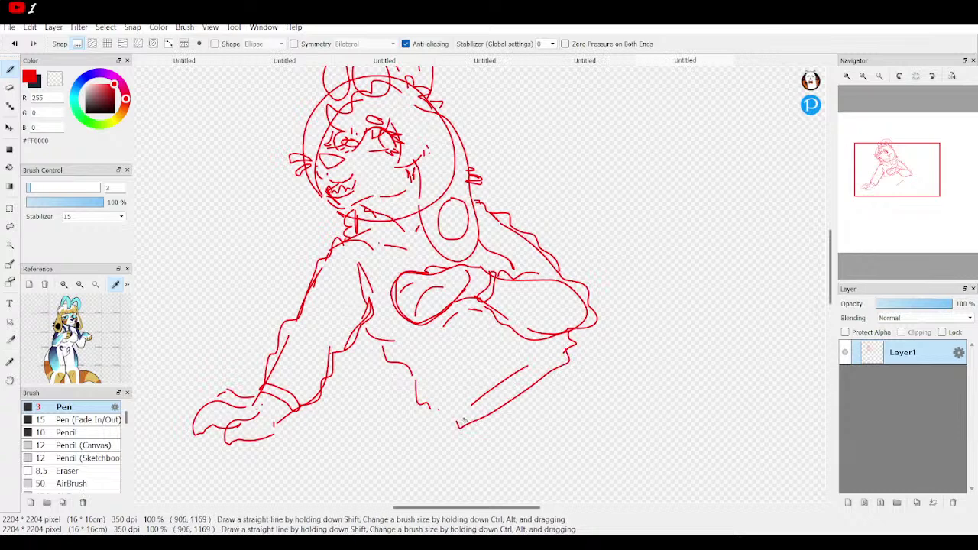
drag(882, 194, 895, 178)
click(15, 43)
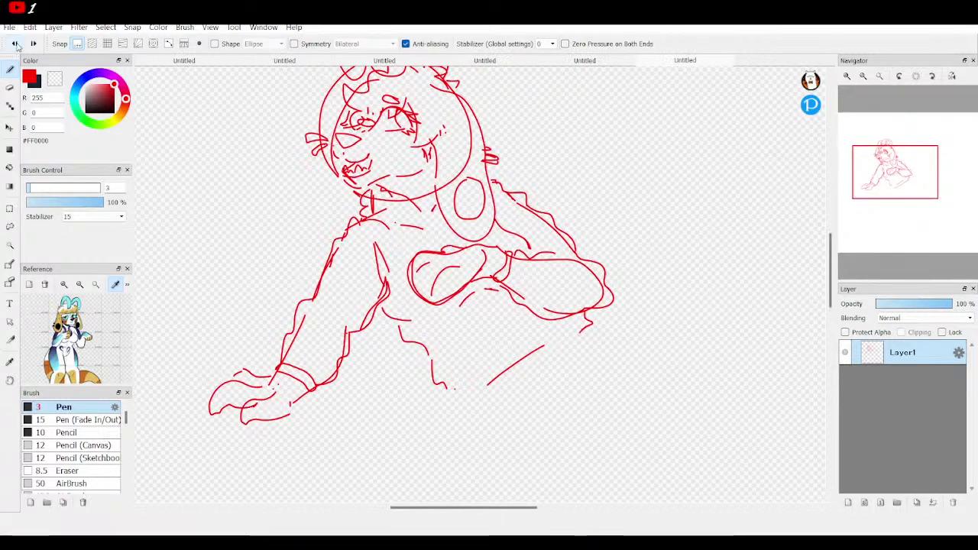
click(14, 44)
Step: Sketch both bent thighs from the hips, with rounded knees and overlapping lines along the nearer thigh's underside
drag(893, 175, 894, 187)
mouse_move(585, 224)
mouse_down()
mouse_move(648, 223)
mouse_move(686, 178)
mouse_move(726, 181)
mouse_move(755, 214)
mouse_move(689, 274)
mouse_move(602, 283)
mouse_up()
mouse_move(545, 262)
mouse_down()
mouse_move(669, 285)
mouse_move(679, 291)
mouse_move(682, 325)
mouse_up()
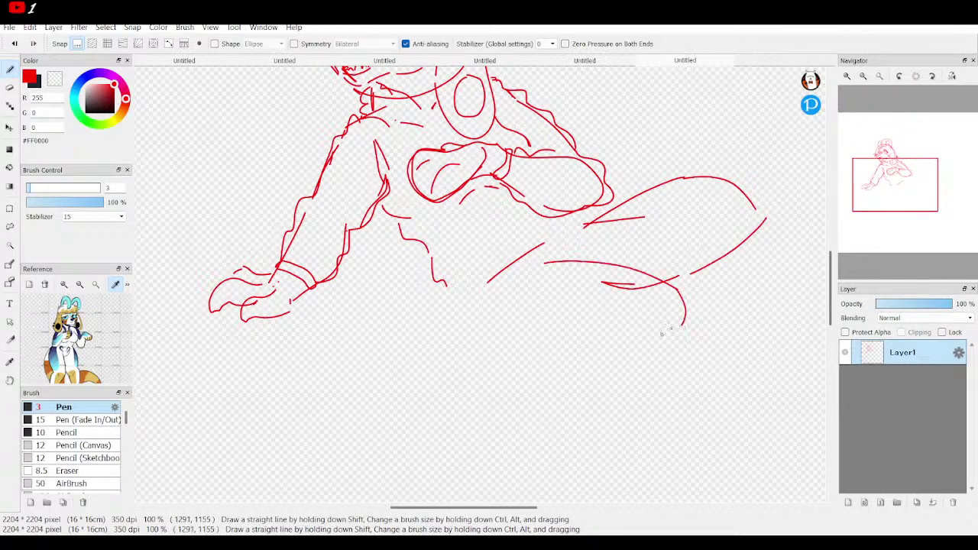
mouse_move(466, 309)
mouse_down()
mouse_move(531, 329)
mouse_move(572, 328)
mouse_up()
mouse_move(465, 310)
mouse_down()
mouse_move(653, 330)
mouse_move(685, 306)
mouse_move(683, 318)
mouse_move(507, 327)
mouse_move(565, 359)
mouse_up()
drag(496, 324, 547, 349)
Step: Sketch both lower legs with straight lines, the nearer one folded back beneath the thigh and the farther one reaching down from its knee
click(864, 76)
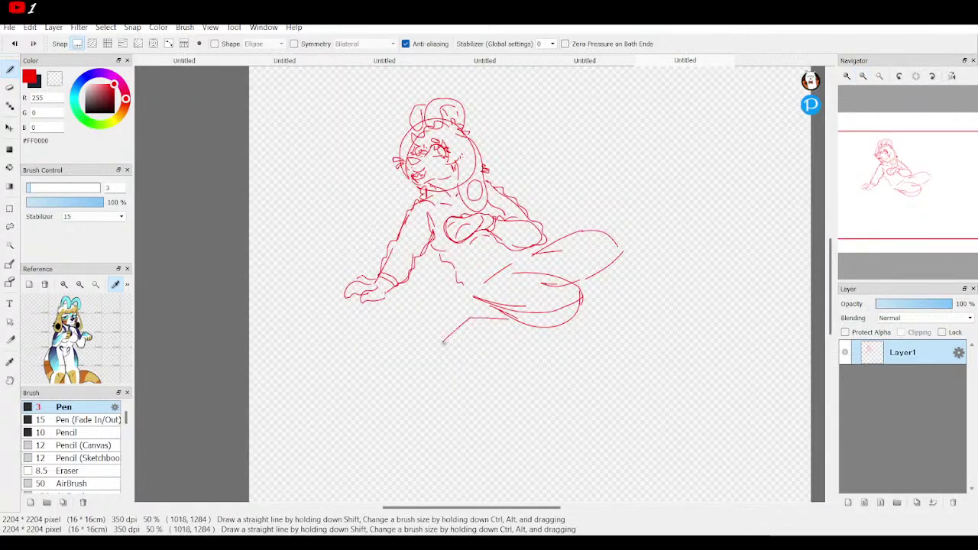
drag(446, 339, 518, 344)
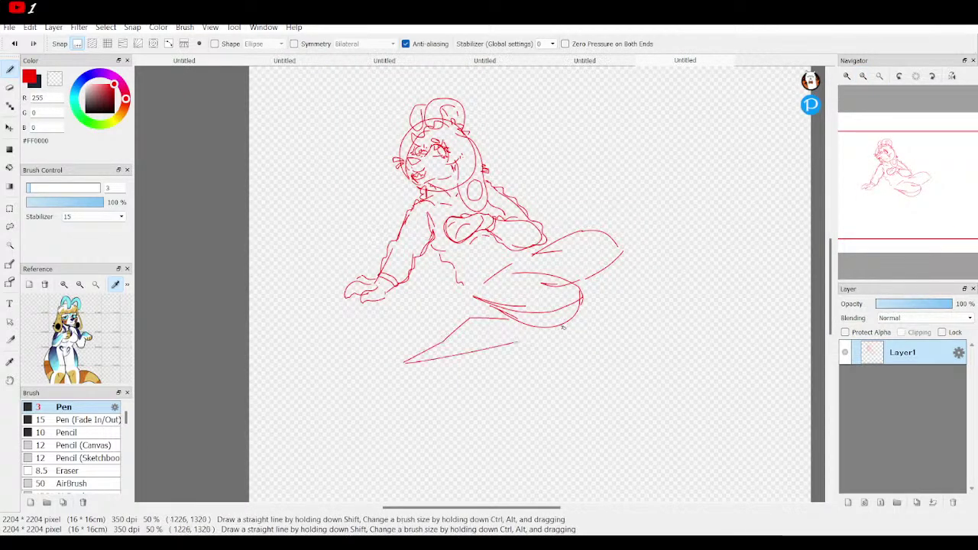
drag(623, 257, 607, 375)
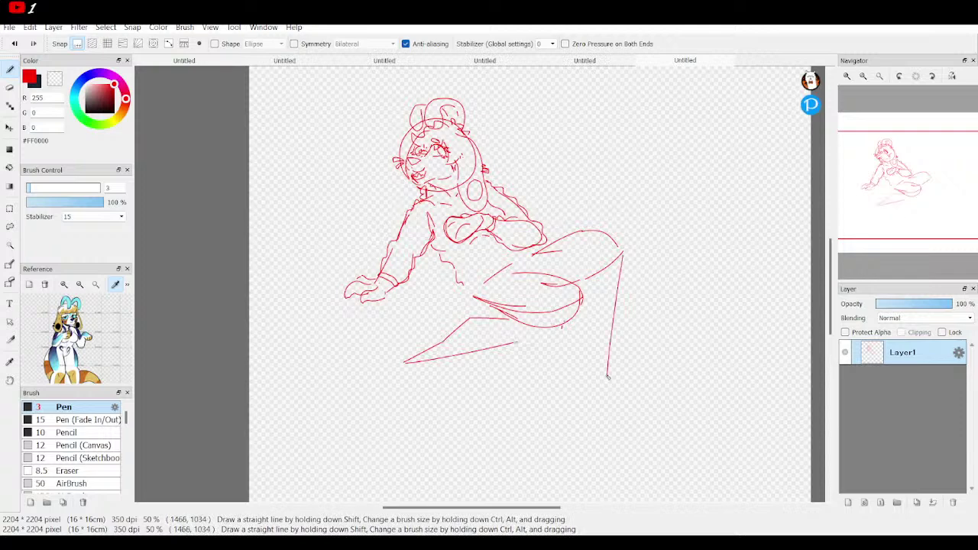
drag(611, 340, 595, 382)
mouse_move(578, 313)
mouse_down()
mouse_move(583, 336)
mouse_move(566, 386)
mouse_move(607, 366)
mouse_up()
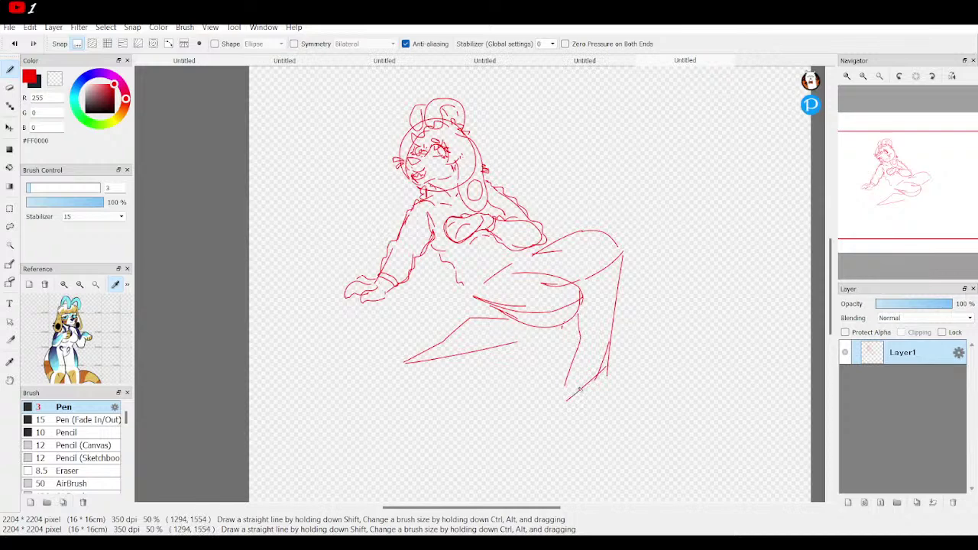
Step: Curve the nearer knee into its folded lower leg and reinforce the outlines of the farther thigh and knee
click(908, 193)
drag(907, 193, 912, 198)
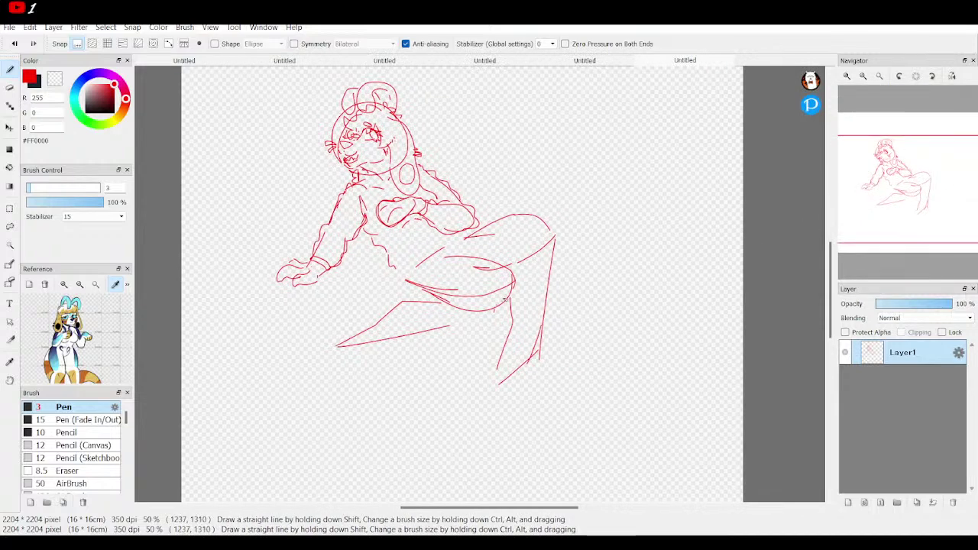
mouse_move(515, 285)
mouse_down()
mouse_move(505, 310)
mouse_move(449, 347)
mouse_move(479, 334)
mouse_move(357, 347)
mouse_up()
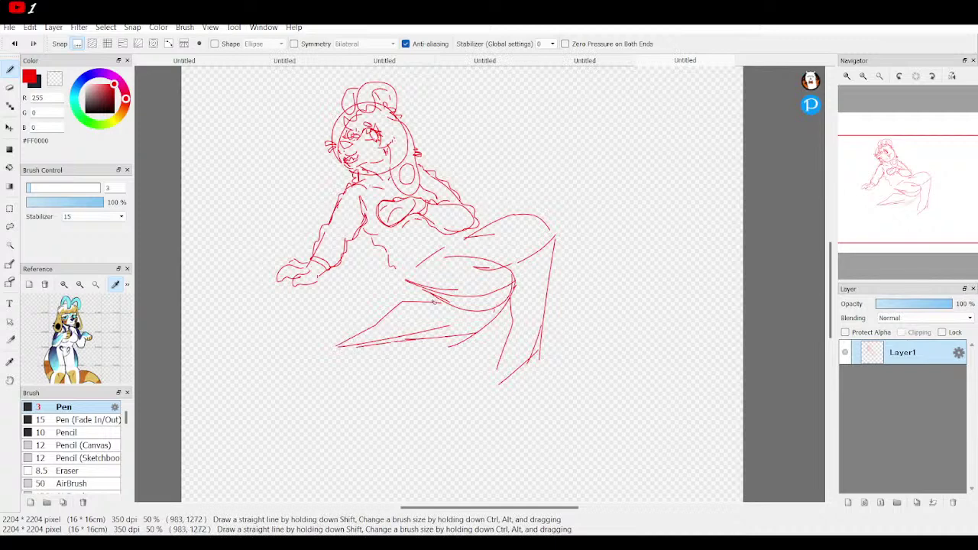
drag(434, 299, 468, 304)
mouse_move(476, 236)
mouse_down()
mouse_move(537, 215)
mouse_move(560, 239)
mouse_move(553, 227)
mouse_move(543, 281)
mouse_up()
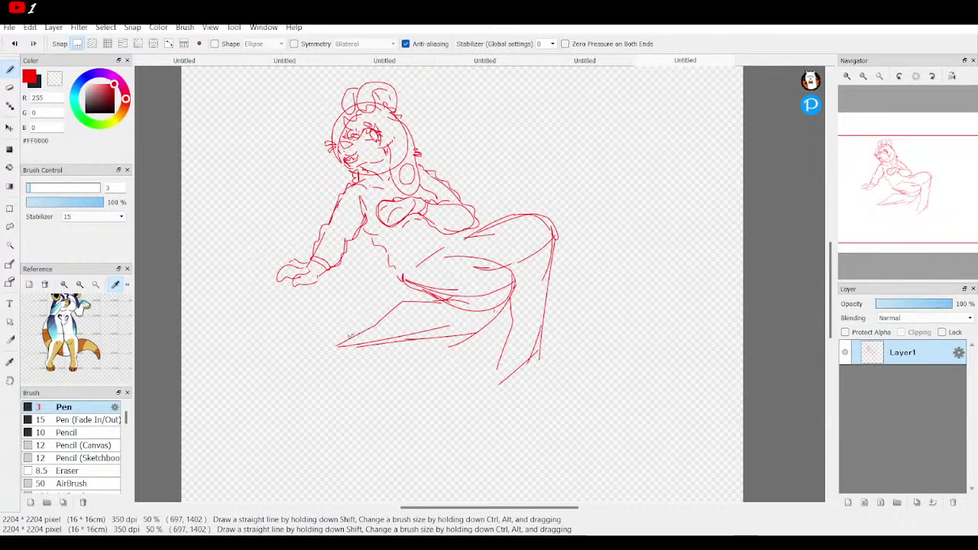
Step: Draw rounded, elongated feet at the ends of both lower legs
mouse_move(361, 350)
mouse_down()
mouse_move(321, 391)
mouse_move(314, 351)
mouse_move(346, 332)
mouse_up()
mouse_move(512, 373)
mouse_down()
mouse_move(484, 415)
mouse_move(464, 381)
mouse_up()
drag(923, 206, 917, 190)
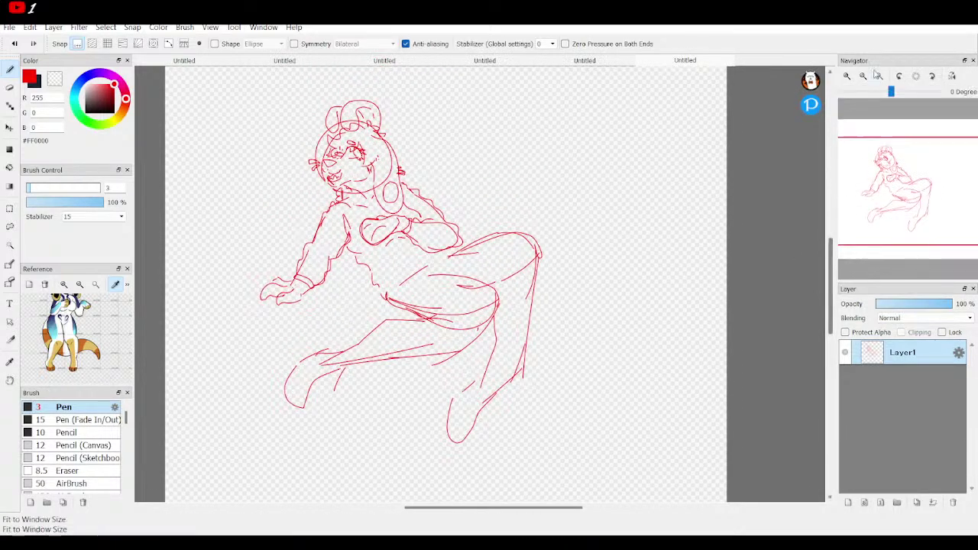
Step: Retrace the top contour of the farther thigh and draw a curved rear outline from the waist down to the folded leg
click(847, 77)
click(847, 77)
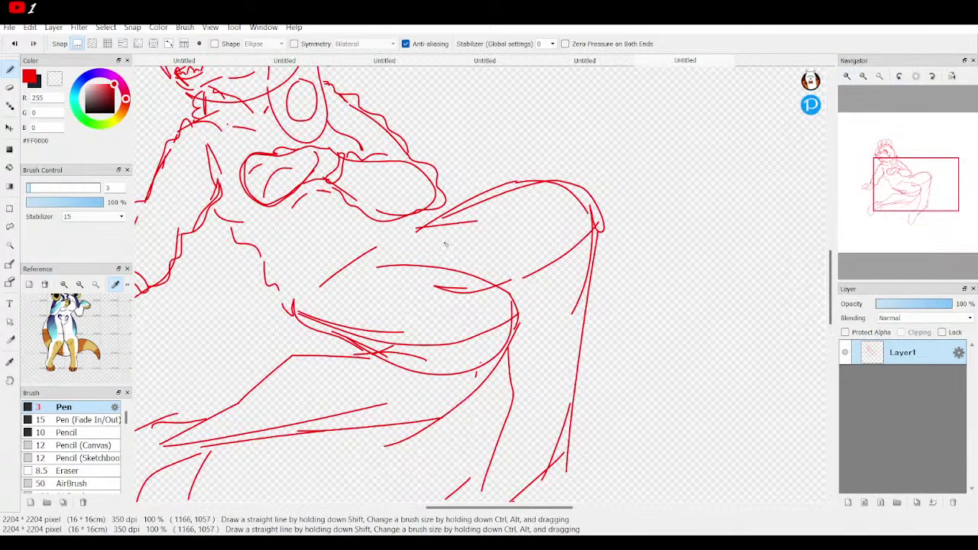
drag(436, 220, 528, 191)
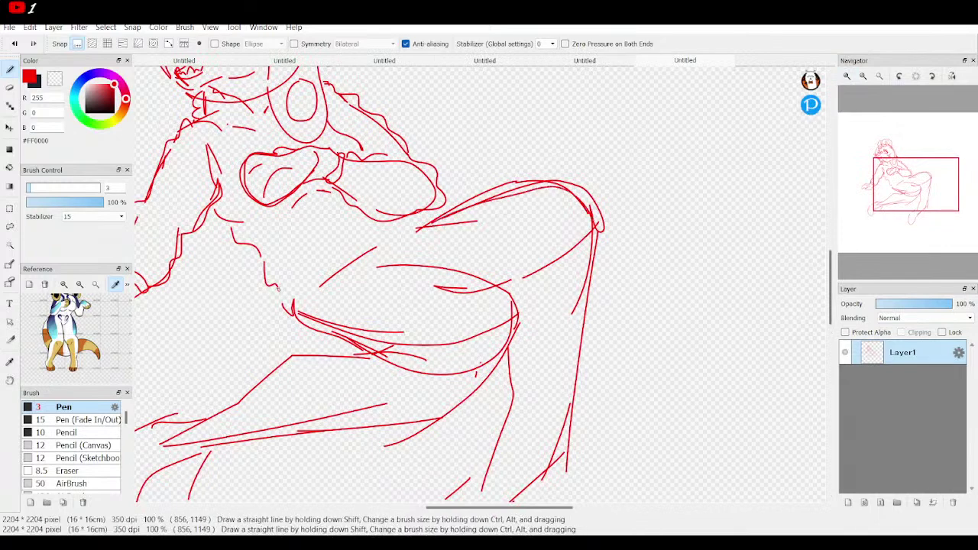
mouse_move(255, 260)
mouse_down()
mouse_move(242, 327)
mouse_move(258, 391)
mouse_up()
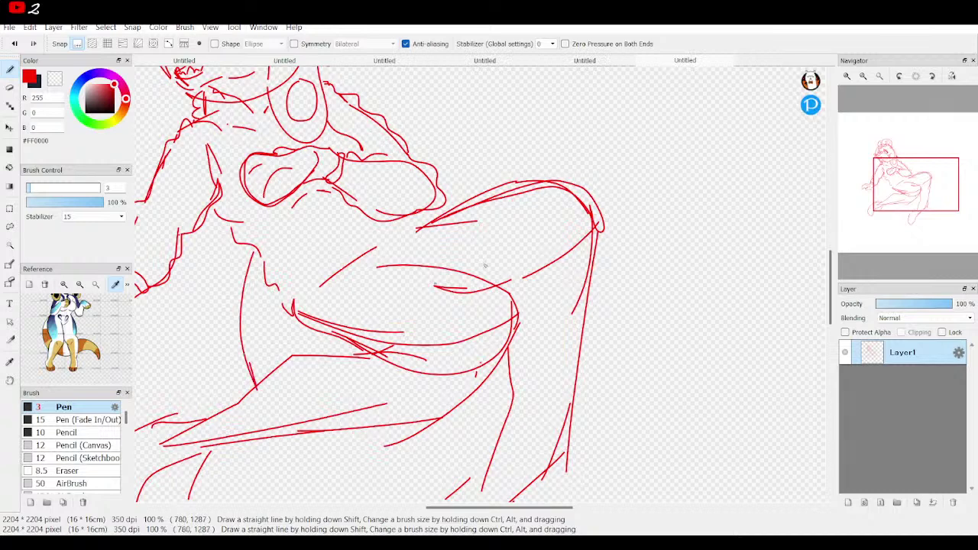
Step: Draw a long, S-curved tail sweeping from beneath the folded leg, behind the farther leg, and up to a pointed tip
click(862, 77)
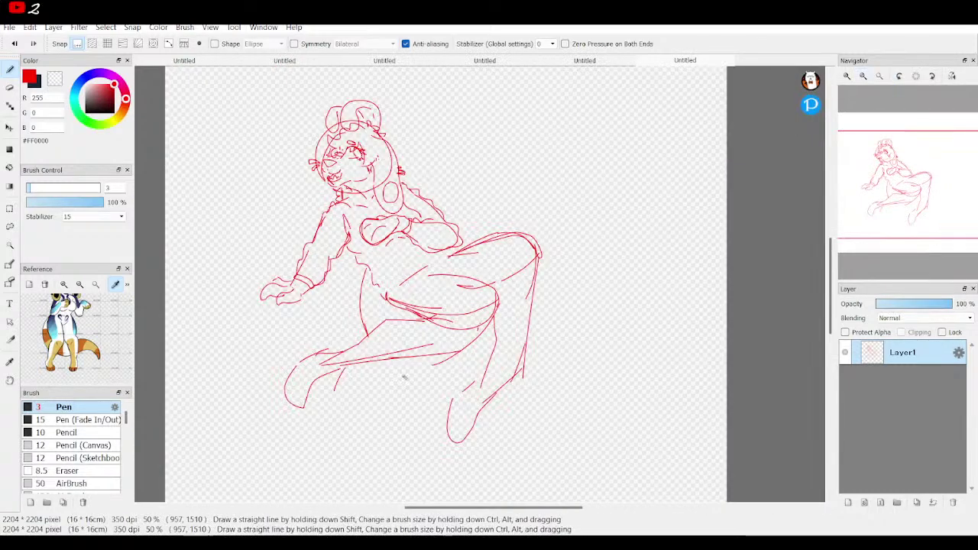
mouse_move(382, 366)
mouse_down()
mouse_move(425, 405)
mouse_move(520, 417)
mouse_move(600, 323)
mouse_move(669, 317)
mouse_up()
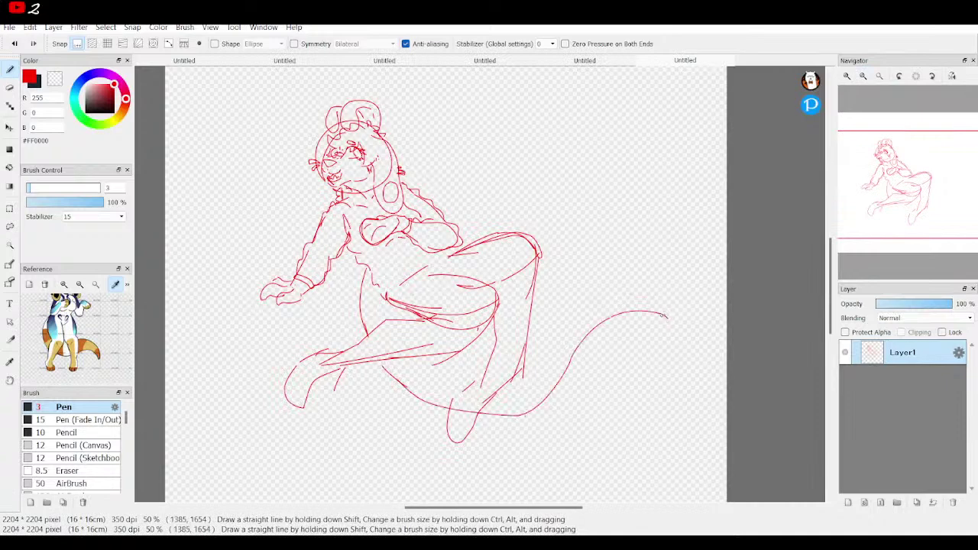
mouse_move(638, 288)
mouse_down()
mouse_move(593, 289)
mouse_move(535, 338)
mouse_move(504, 346)
mouse_up()
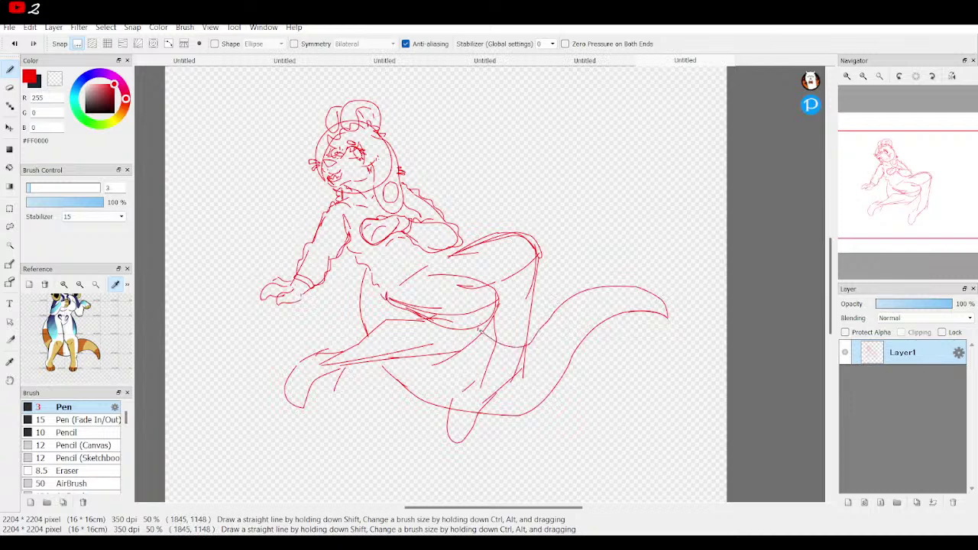
Step: Erase the farther leg's foot, redraw it as a rounded foot angled outward over the tail, and reinforce the shin line
click(881, 77)
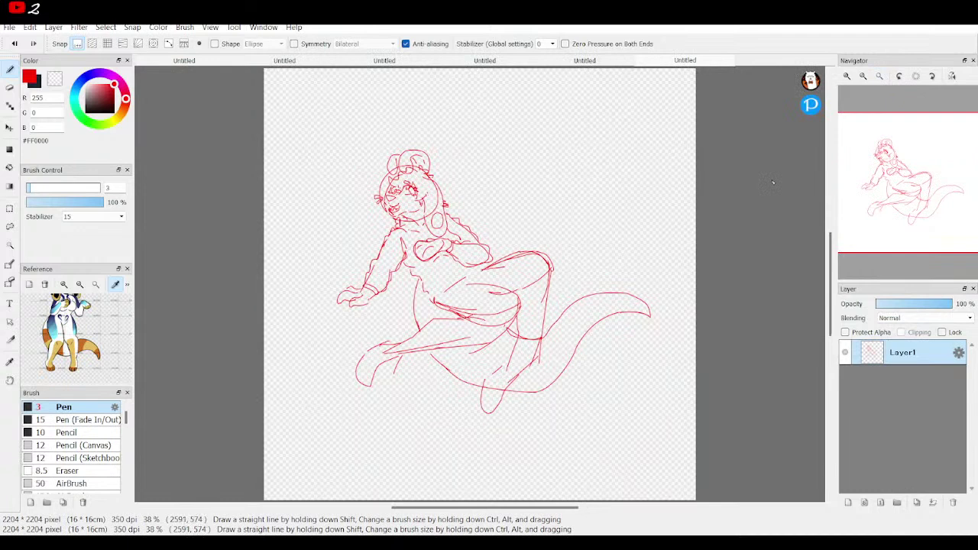
key(e)
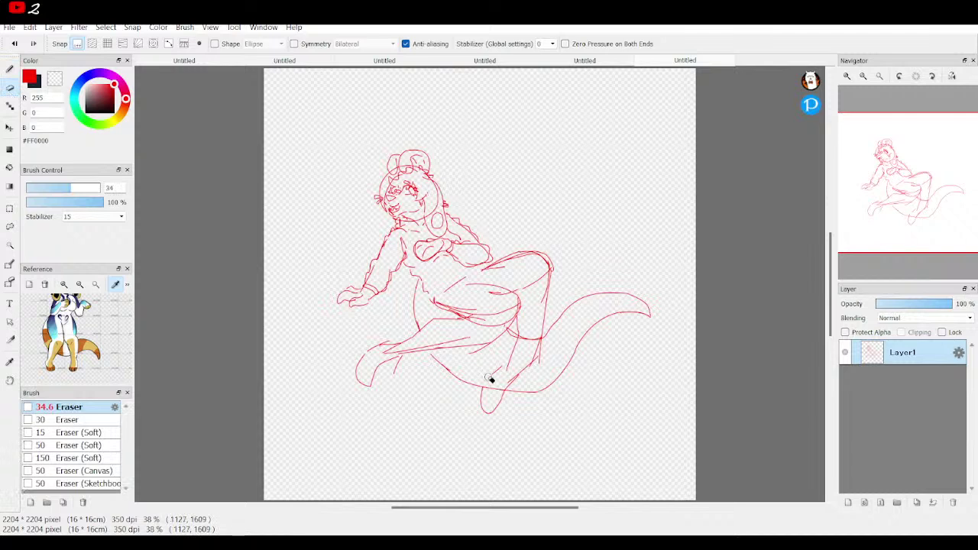
mouse_move(504, 380)
mouse_down()
mouse_move(537, 359)
mouse_move(478, 403)
mouse_move(482, 391)
mouse_move(483, 411)
mouse_move(504, 400)
mouse_up()
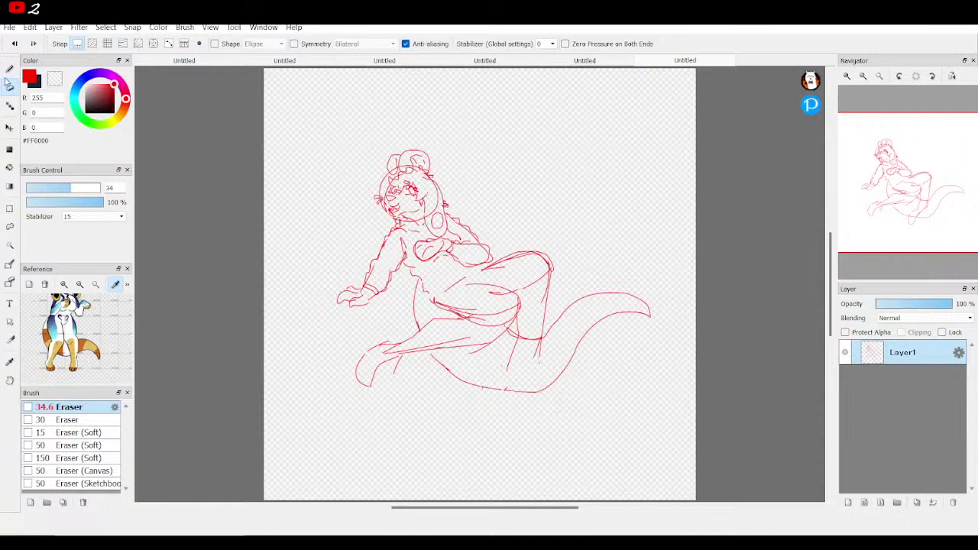
click(10, 71)
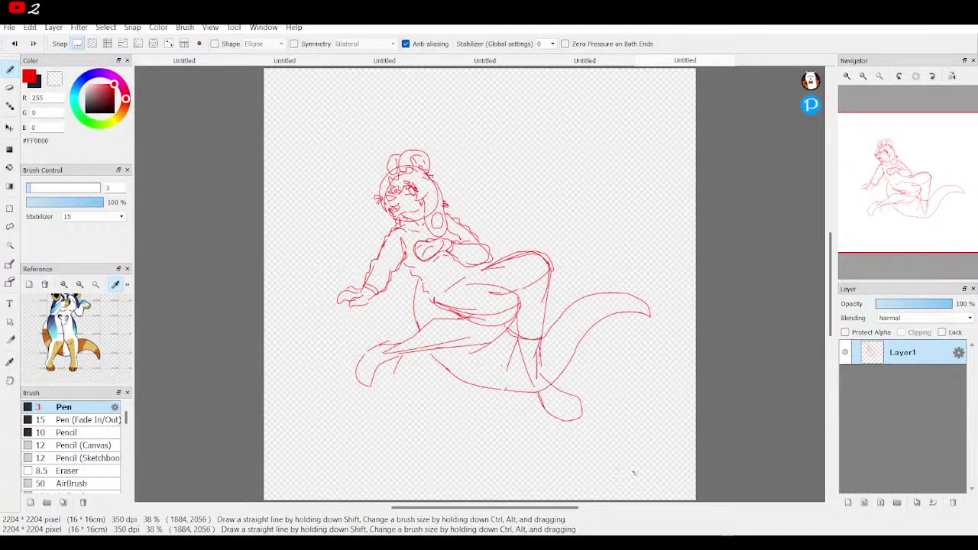
mouse_move(547, 288)
mouse_down()
mouse_move(542, 349)
mouse_move(544, 298)
mouse_up()
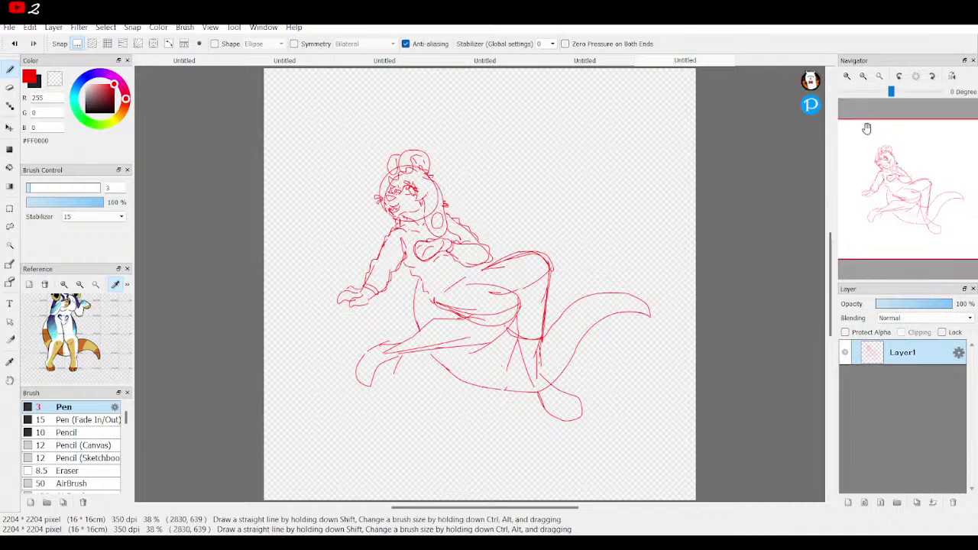
Step: Reinforce the underside of the nearer thigh near the hip and redraw its upper contour down to the knee
click(847, 76)
click(847, 76)
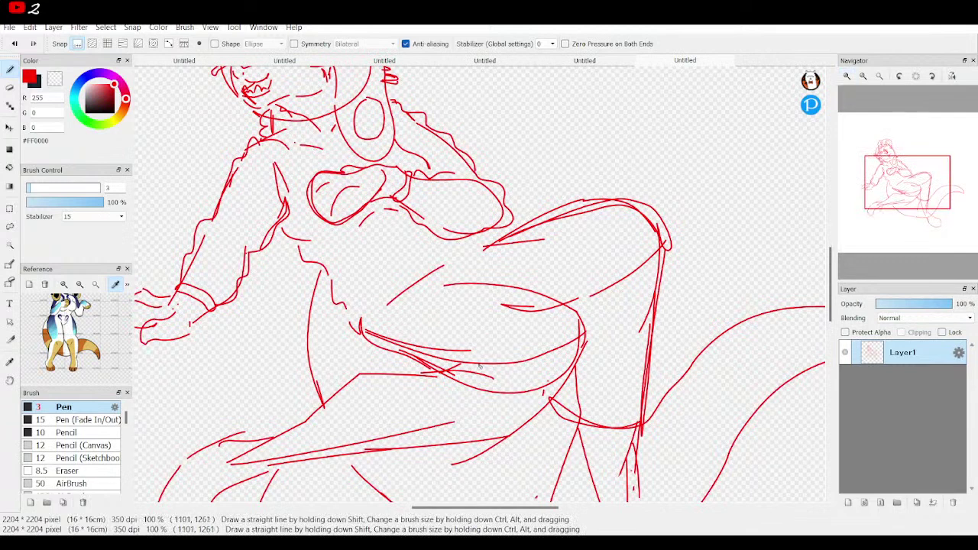
mouse_move(478, 366)
mouse_down()
mouse_move(419, 368)
mouse_move(380, 356)
mouse_move(365, 337)
mouse_move(422, 369)
mouse_up()
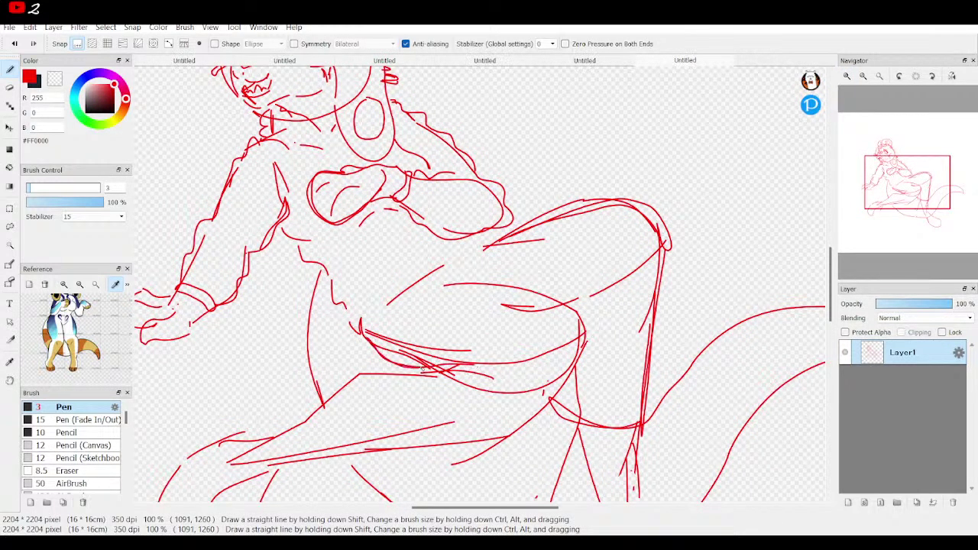
mouse_move(459, 267)
mouse_down()
mouse_move(510, 281)
mouse_move(586, 346)
mouse_up()
Step: Join the farther thigh's top contour to the waist and retrace the curved hip line down to the nearer thigh
mouse_move(908, 183)
mouse_down()
mouse_move(917, 186)
mouse_move(904, 174)
mouse_up()
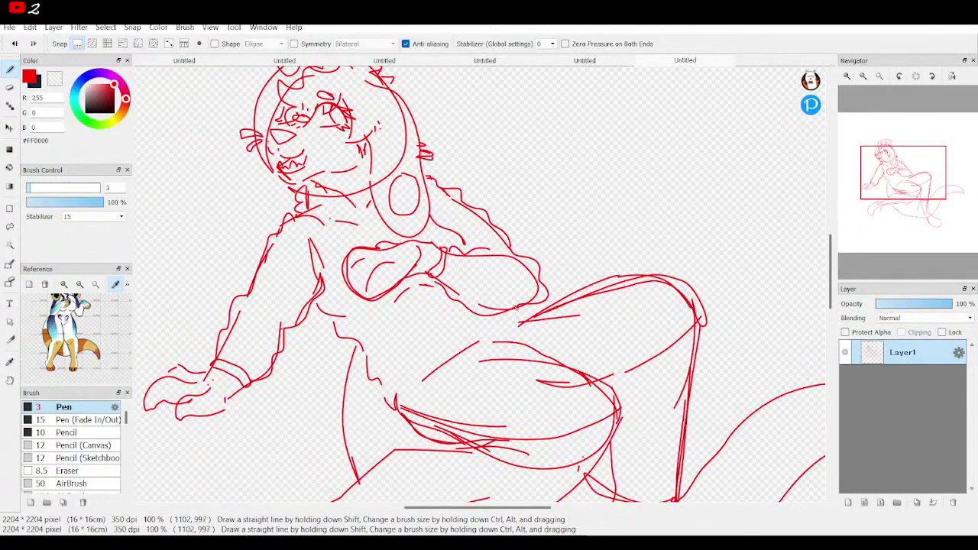
drag(520, 309, 600, 286)
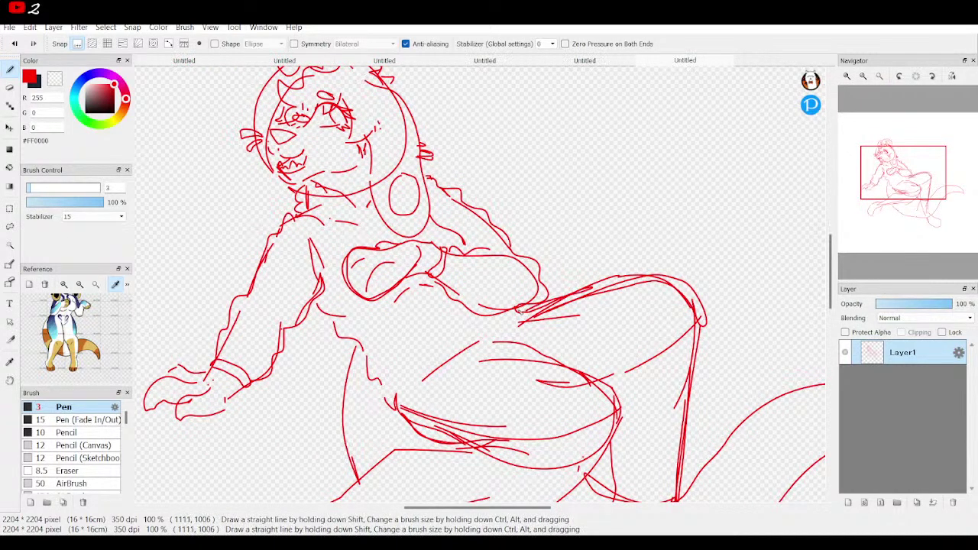
mouse_move(512, 312)
mouse_down()
mouse_move(417, 401)
mouse_move(410, 376)
mouse_move(489, 313)
mouse_up()
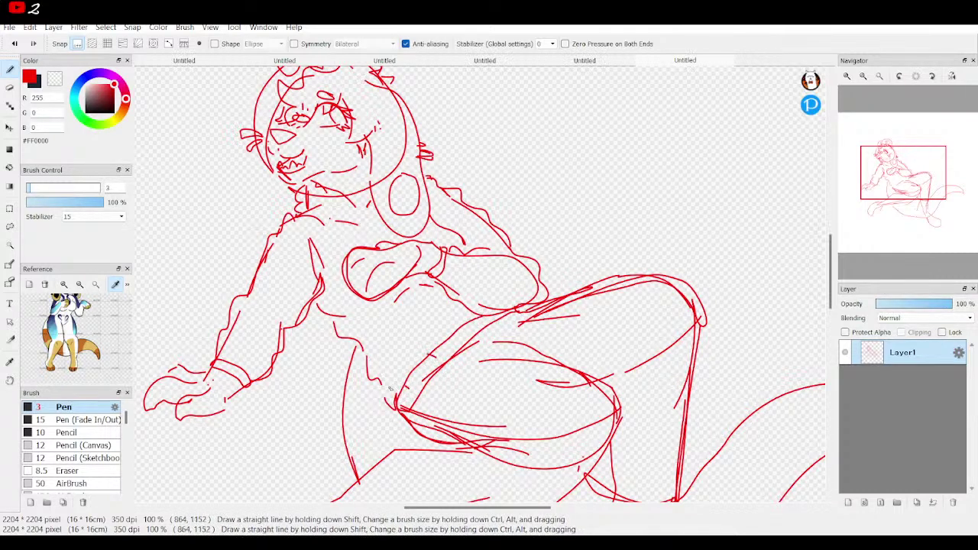
drag(390, 399, 443, 343)
click(863, 76)
click(879, 77)
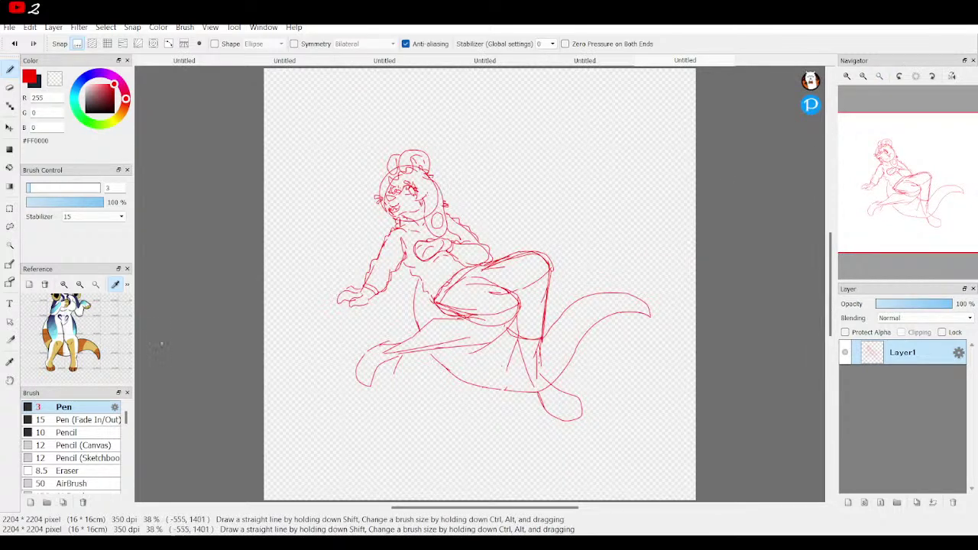
Step: Bring the reference character's head into view and erase the folded lower leg and foot with an eraser of size 193
drag(110, 323, 110, 348)
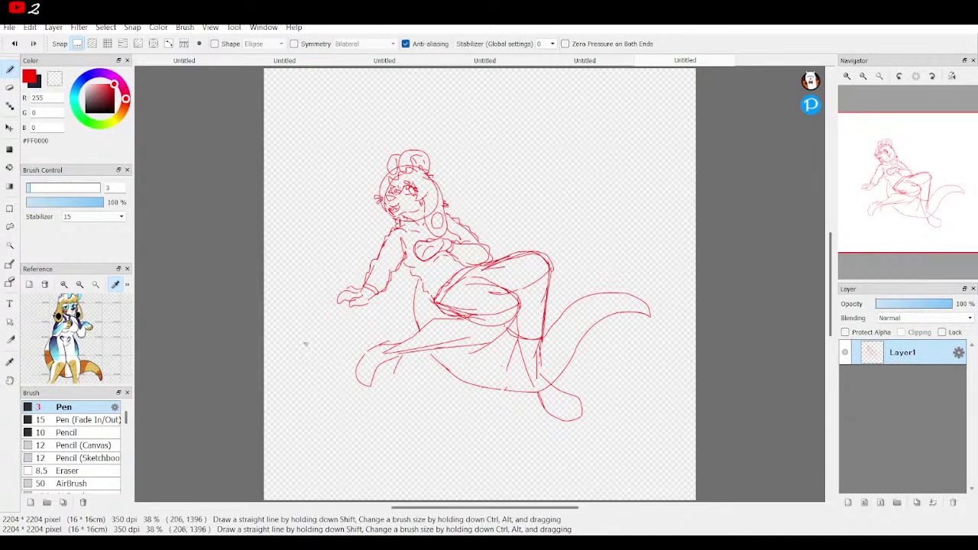
click(10, 88)
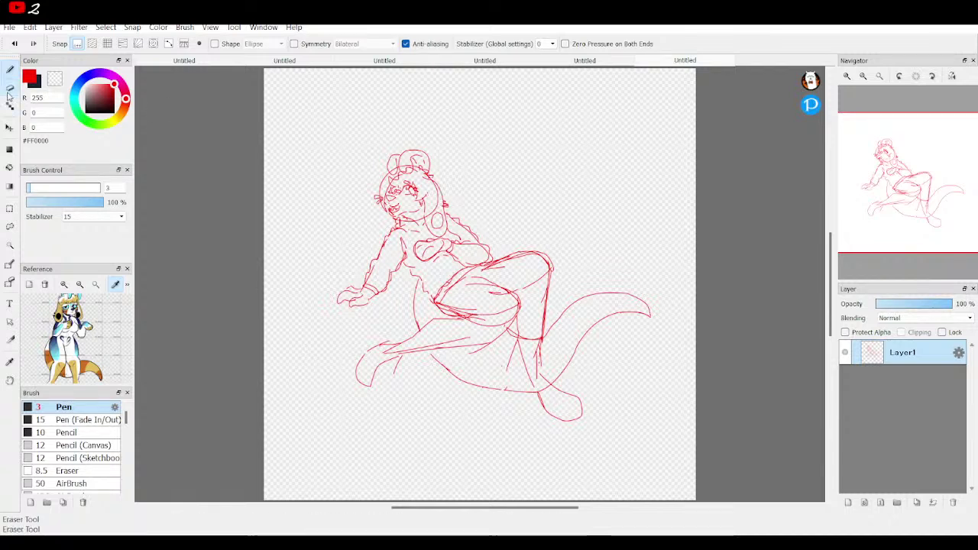
drag(98, 194, 104, 194)
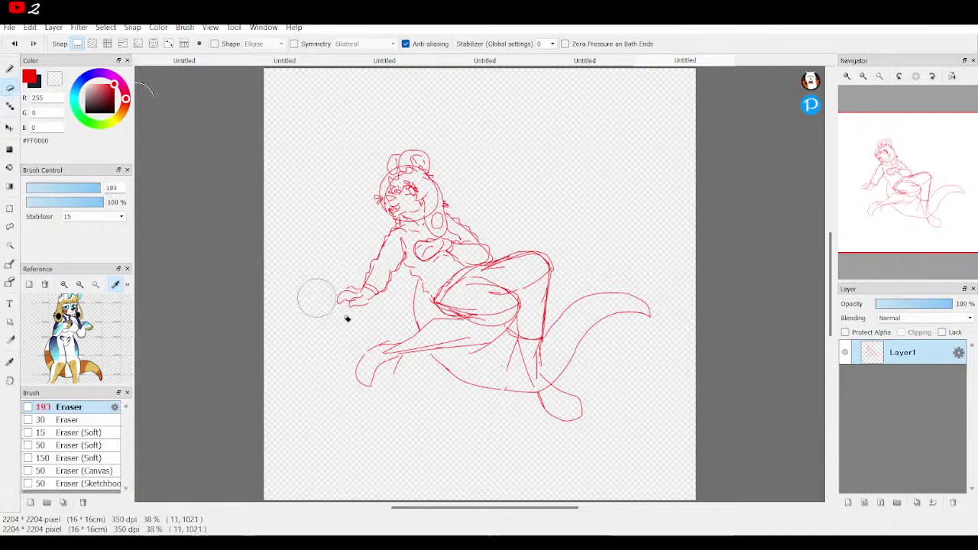
mouse_move(397, 349)
mouse_down()
mouse_move(371, 371)
mouse_move(393, 367)
mouse_up()
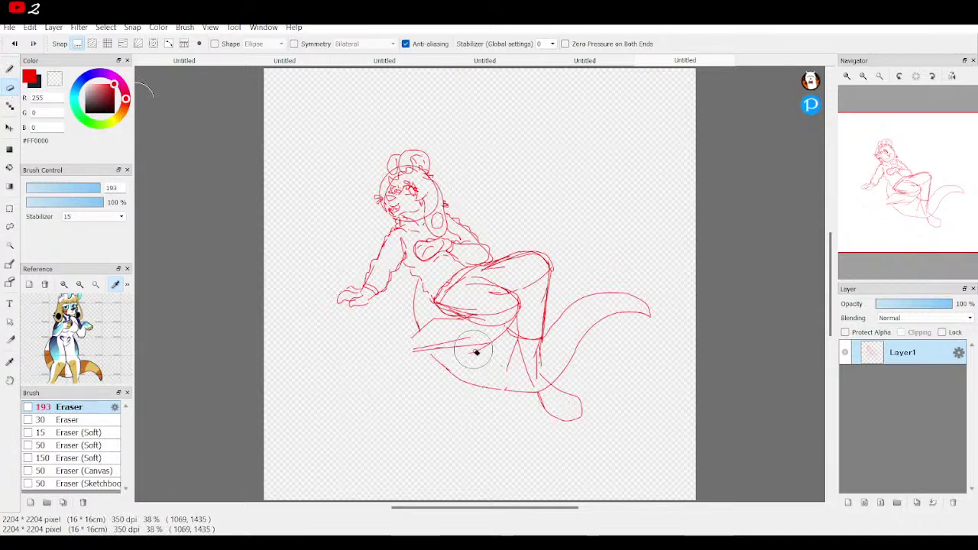
mouse_move(475, 351)
mouse_down()
mouse_move(439, 334)
mouse_move(417, 351)
mouse_up()
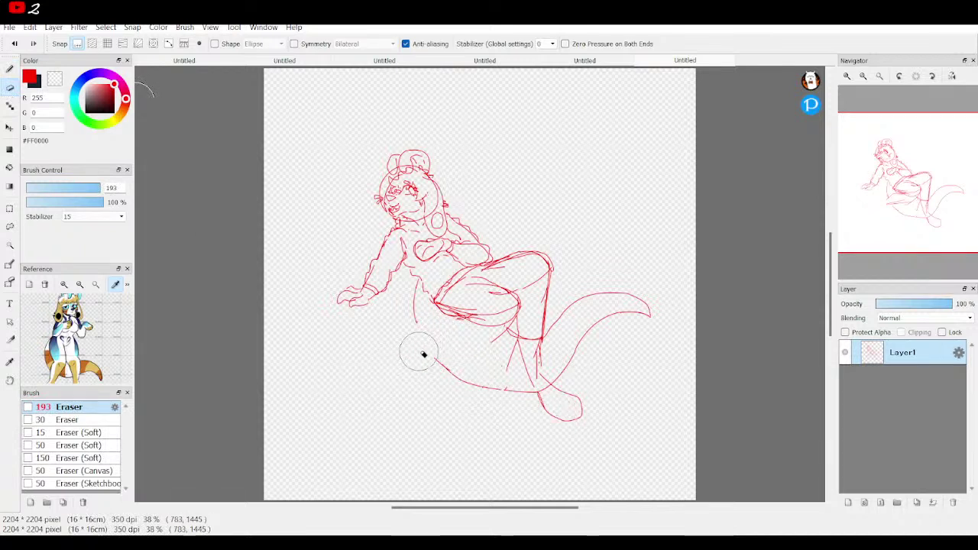
drag(488, 348, 485, 345)
Step: Redraw the folded lower leg with the size 3 pen, extending from beneath the nearer thigh into a rounded foot
click(9, 69)
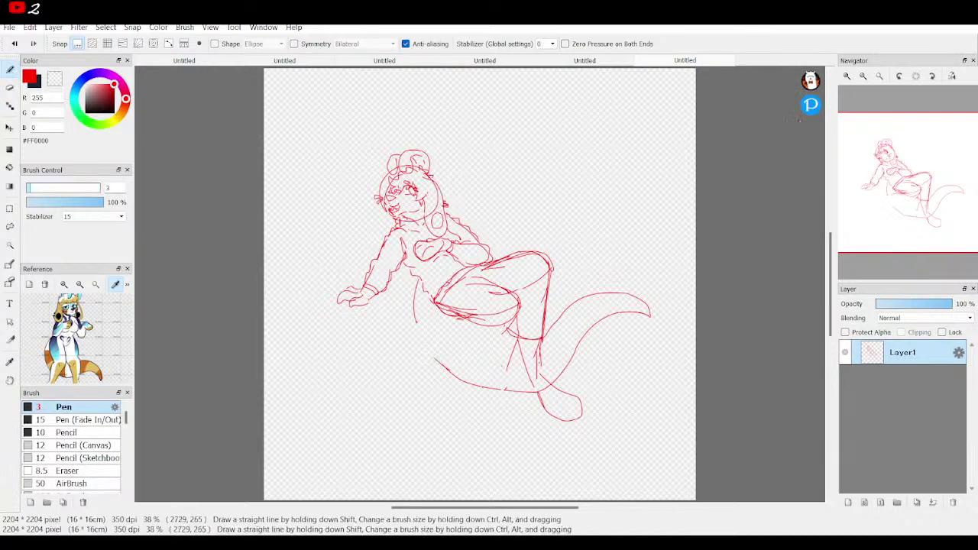
click(848, 78)
click(848, 78)
drag(937, 177, 908, 193)
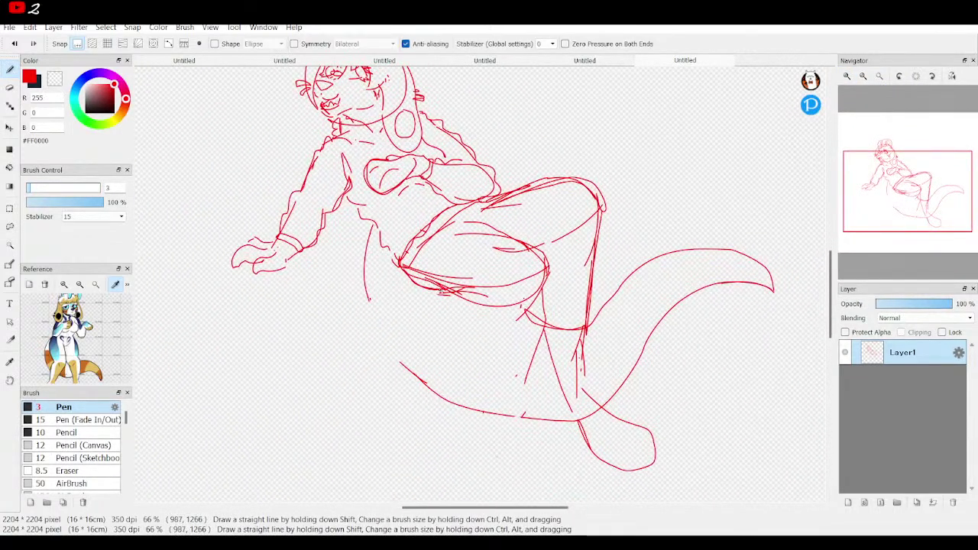
mouse_move(437, 288)
mouse_down()
mouse_move(410, 287)
mouse_move(351, 331)
mouse_up()
mouse_move(531, 306)
mouse_down()
mouse_move(403, 350)
mouse_move(376, 349)
mouse_move(364, 325)
mouse_move(298, 339)
mouse_move(288, 356)
mouse_move(308, 385)
mouse_move(374, 344)
mouse_up()
mouse_move(905, 199)
mouse_down()
mouse_move(897, 207)
mouse_move(899, 185)
mouse_up()
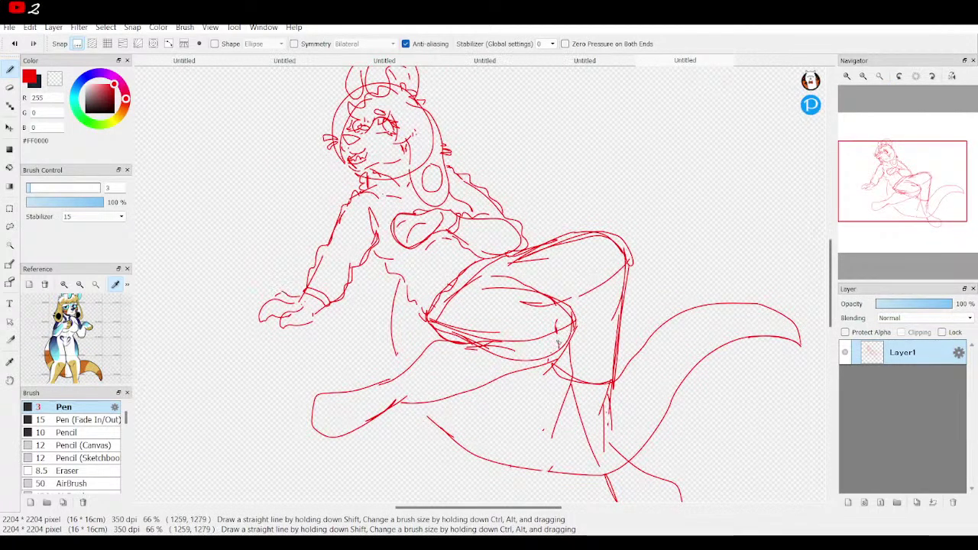
Step: Erase the farther leg's ankle and foot while leaving the tail's curve intact, and reduce the eraser size to 40
mouse_move(902, 183)
mouse_down()
mouse_move(911, 227)
mouse_move(918, 204)
mouse_up()
click(10, 88)
mouse_move(531, 277)
mouse_down()
mouse_move(472, 315)
mouse_move(530, 309)
mouse_move(492, 321)
mouse_move(527, 319)
mouse_move(518, 324)
mouse_move(553, 417)
mouse_move(543, 407)
mouse_move(610, 367)
mouse_move(562, 411)
mouse_move(551, 384)
mouse_up()
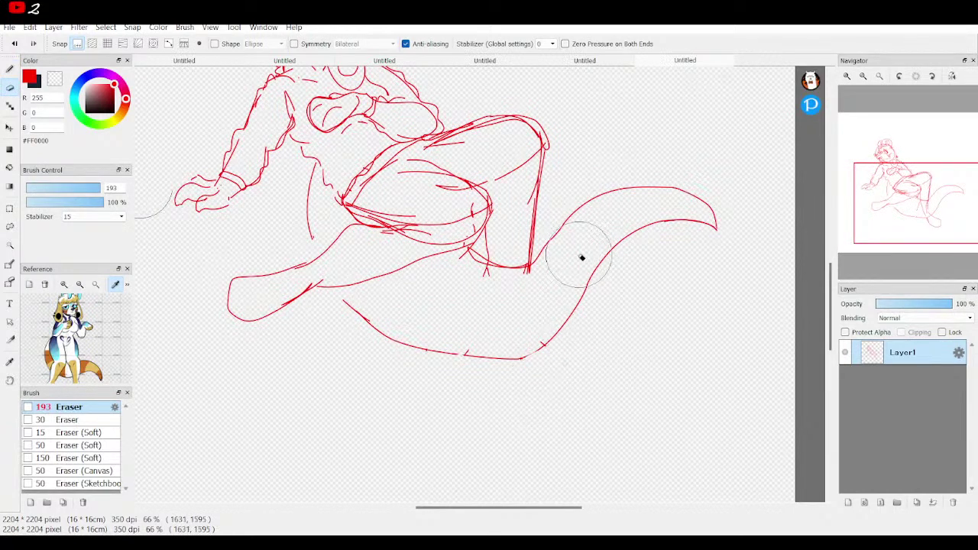
click(74, 188)
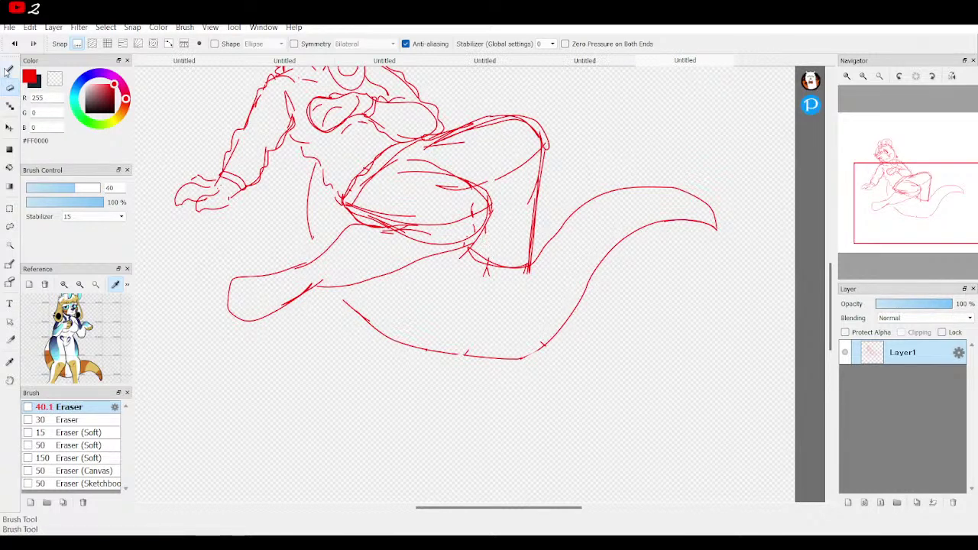
Step: Add short pen strokes where the nearer knee meets the farther thigh and retrace the underside of the folded leg's foot
key(b)
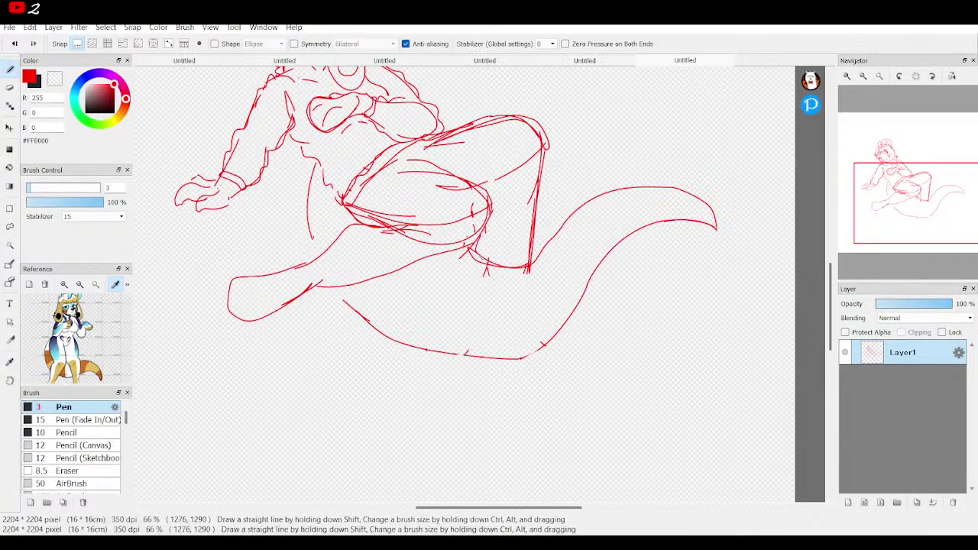
drag(920, 208, 915, 186)
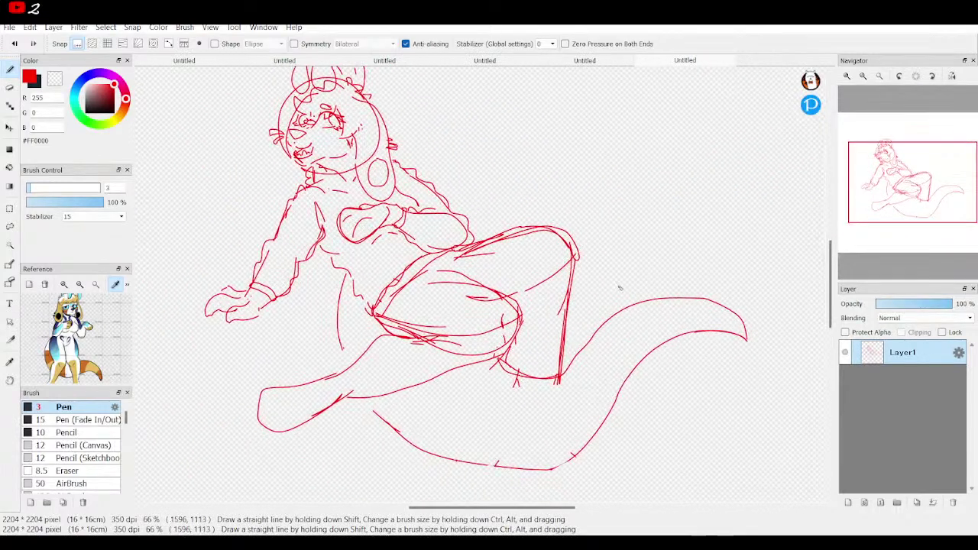
drag(533, 297, 521, 305)
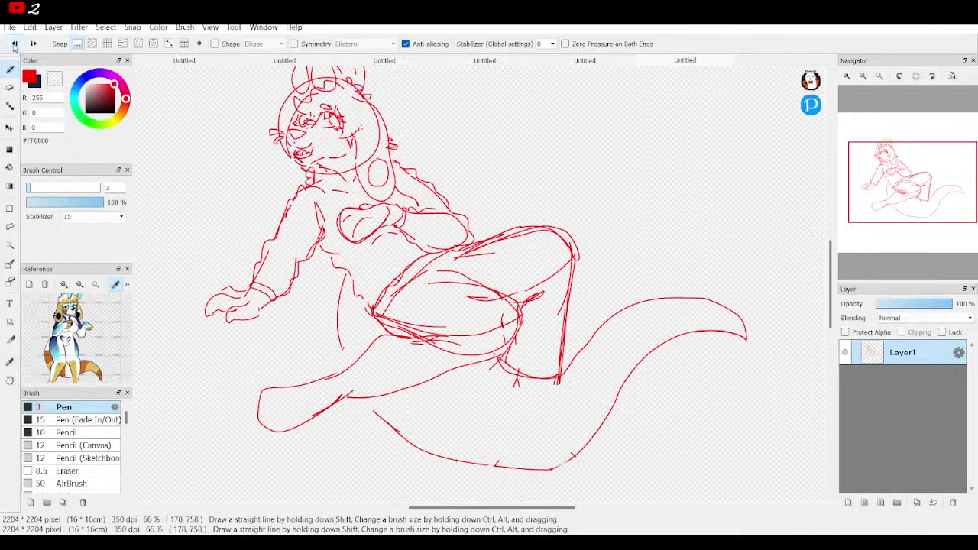
drag(909, 189, 901, 186)
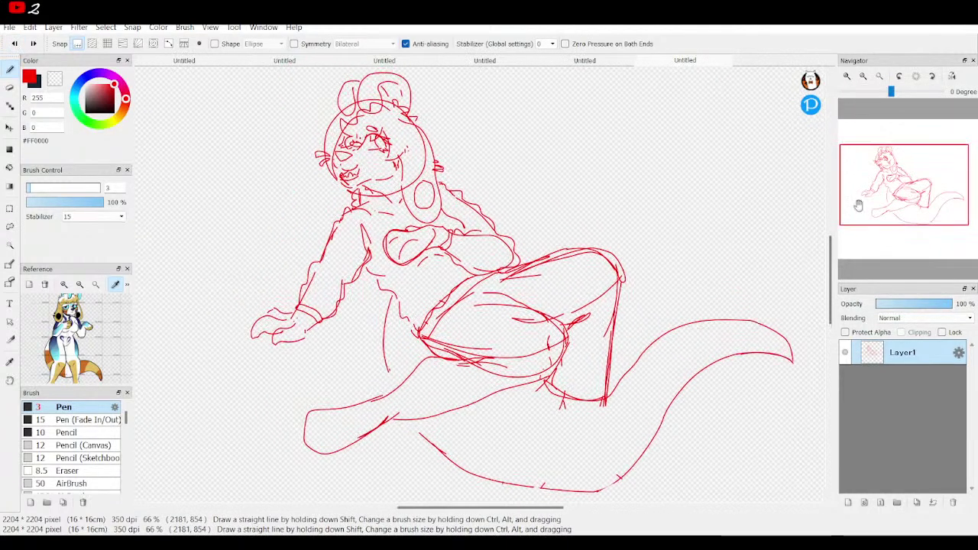
drag(445, 411, 326, 453)
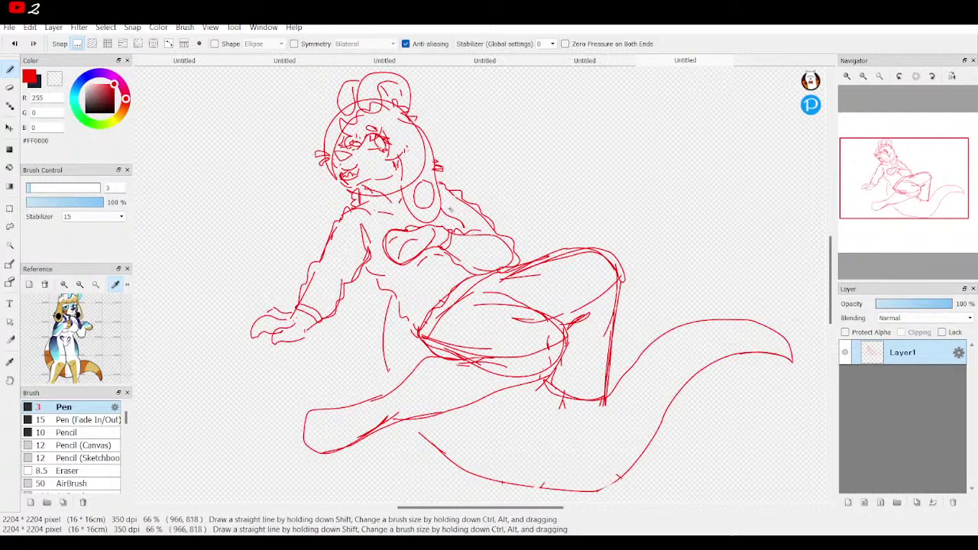
Step: Darken the hair lock beside the ear and draw the torso's side contour from the armpit down to the hip
mouse_move(442, 205)
mouse_down()
mouse_move(466, 231)
mouse_move(463, 220)
mouse_up()
mouse_move(370, 262)
mouse_down()
mouse_move(404, 333)
mouse_move(416, 337)
mouse_up()
mouse_move(911, 191)
mouse_down()
mouse_move(921, 200)
mouse_move(907, 179)
mouse_up()
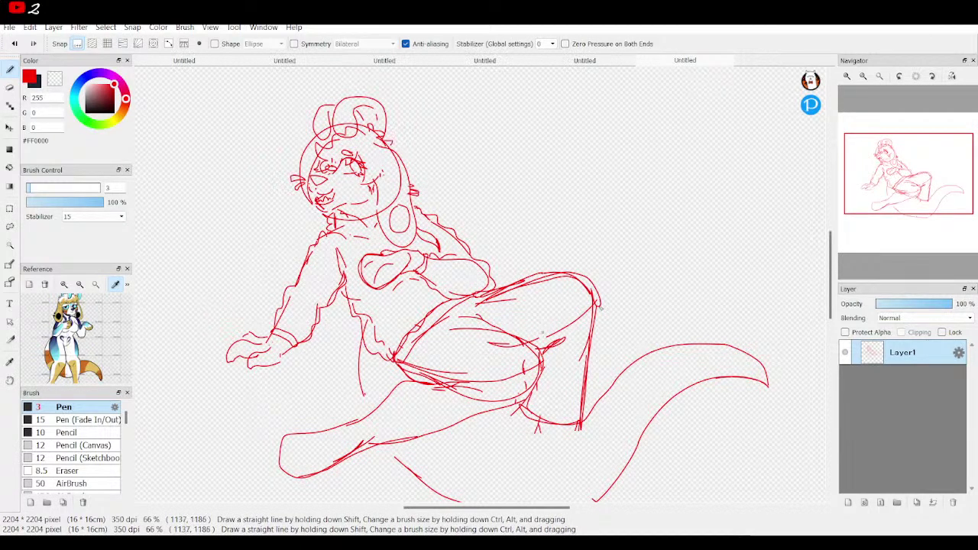
drag(883, 115, 894, 126)
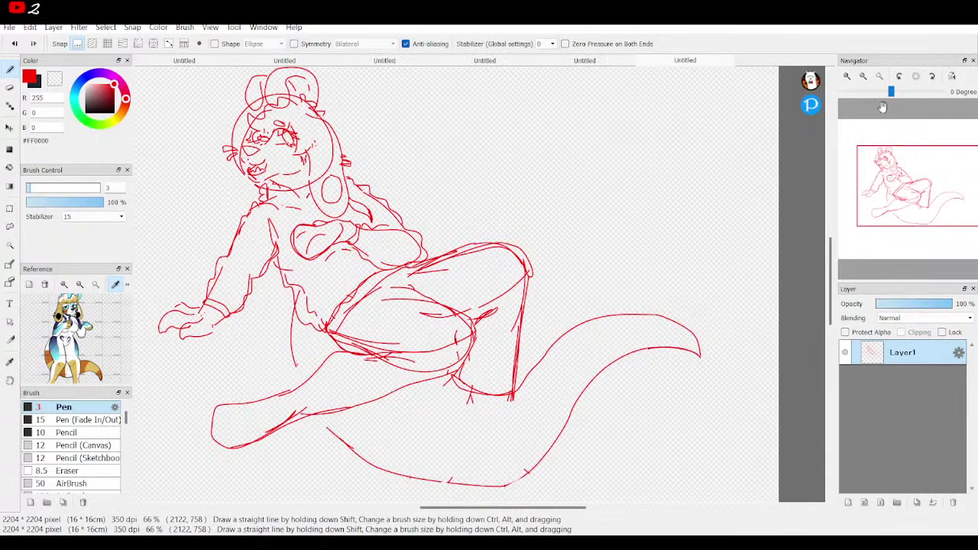
click(878, 78)
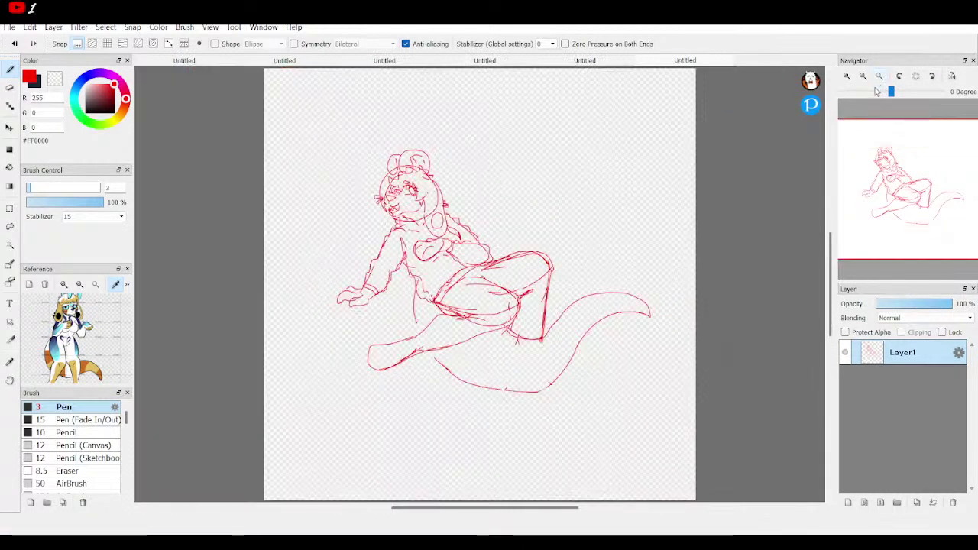
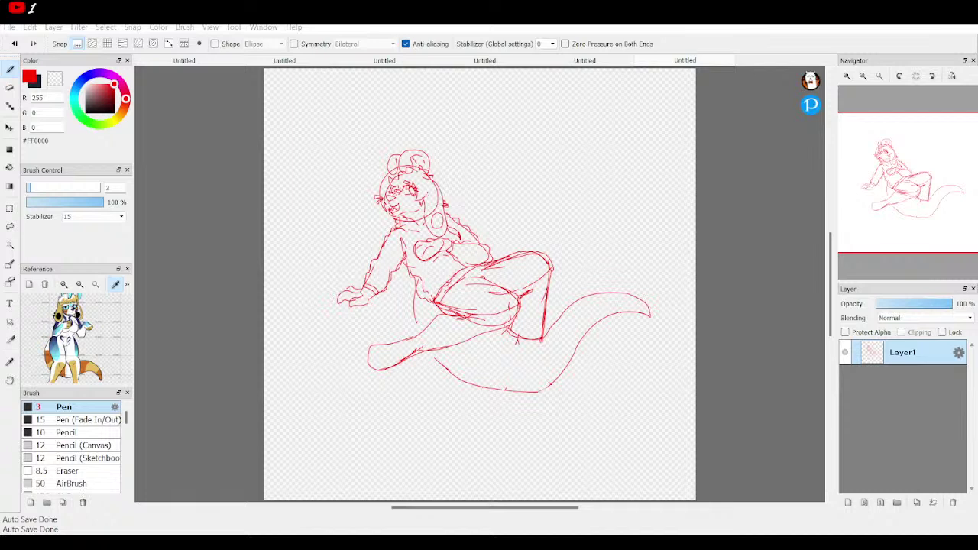
Step: Erase the broken jawline with an eraser of size 21 and redraw it in pen as one continuous curve from chin to cheek
click(654, 35)
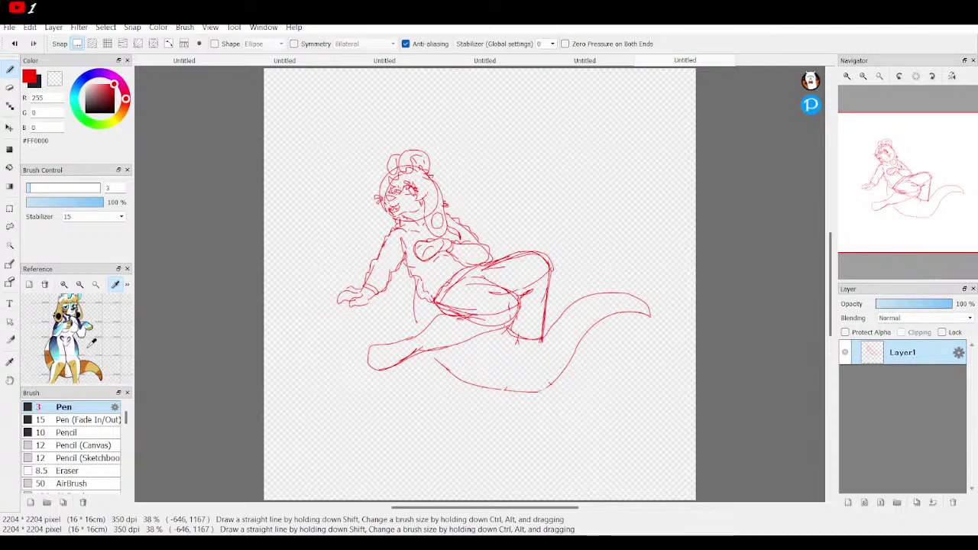
key(e)
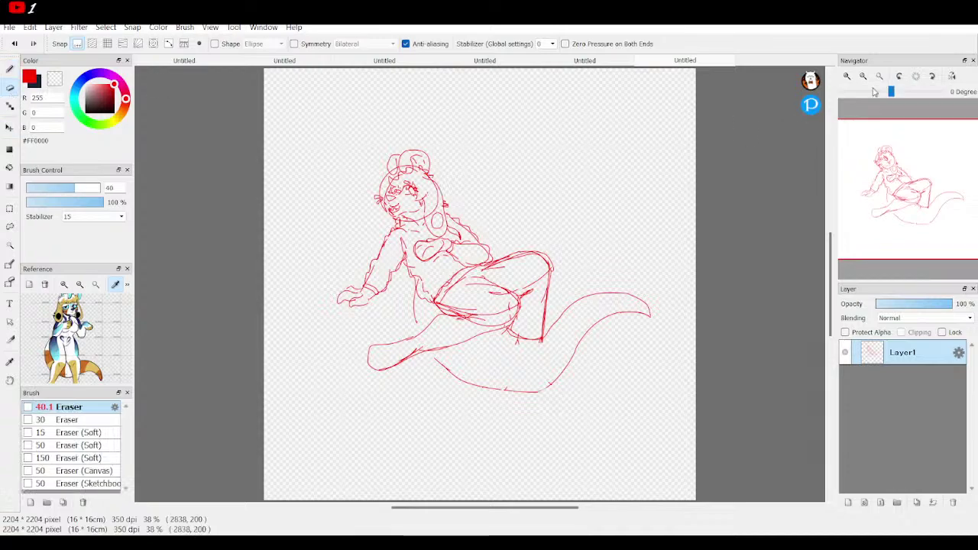
scroll(904, 179, up, 6)
drag(904, 179, 883, 145)
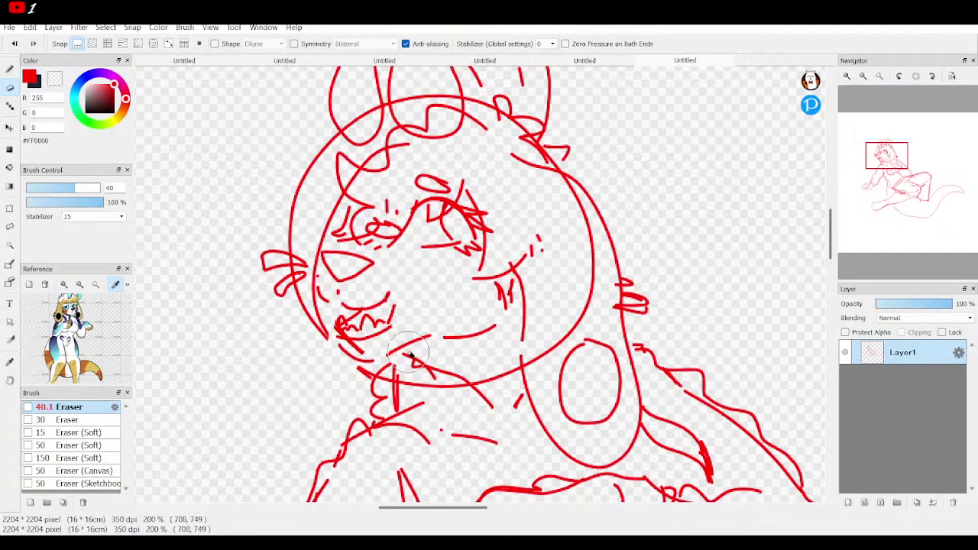
click(58, 188)
mouse_move(401, 371)
mouse_down()
mouse_move(389, 349)
mouse_move(495, 325)
mouse_up()
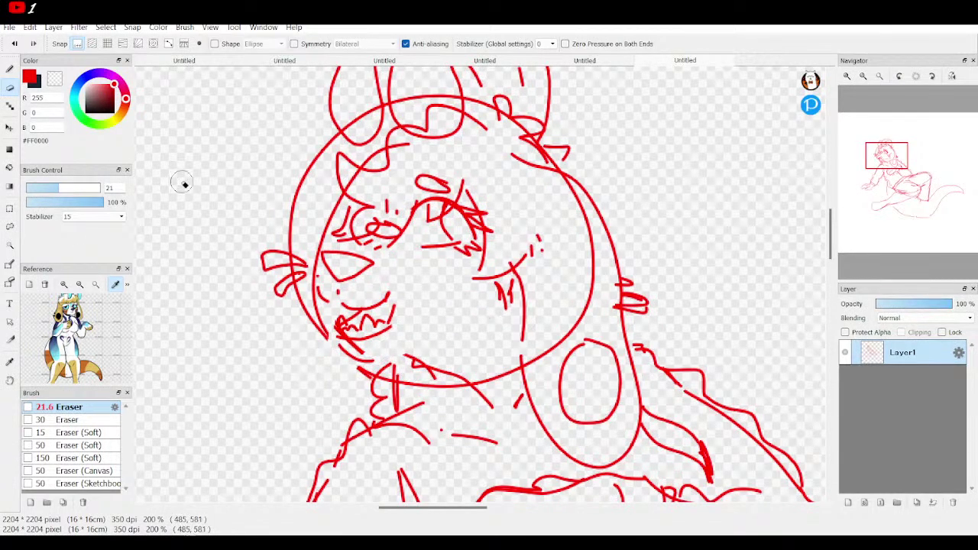
key(b)
drag(382, 360, 501, 318)
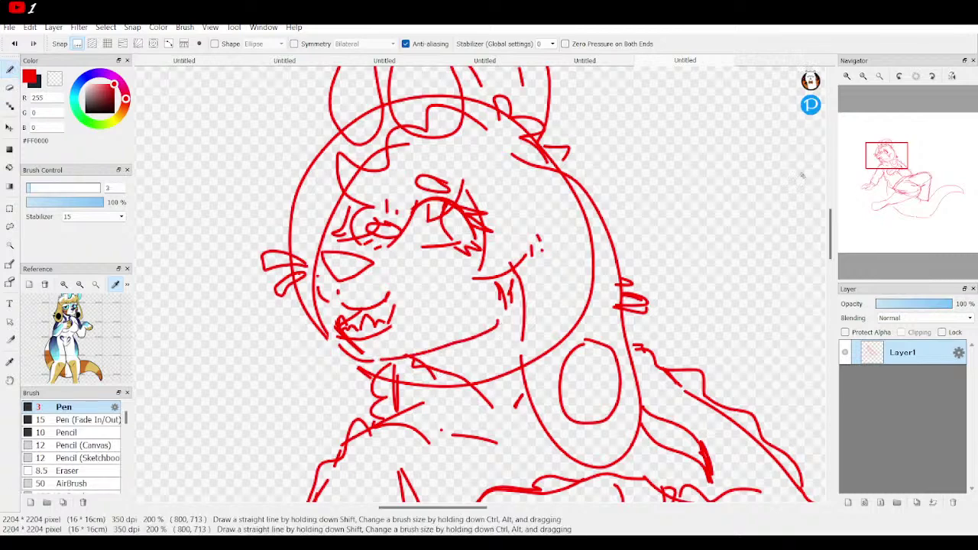
Step: Add pen strokes along the upper contour of the farther thigh between the hip and the raised knee
click(880, 76)
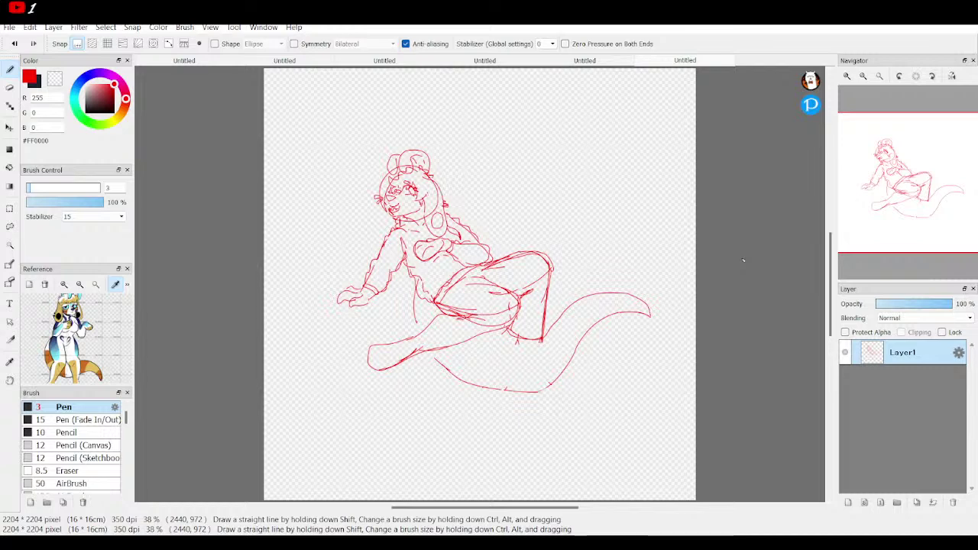
mouse_move(864, 95)
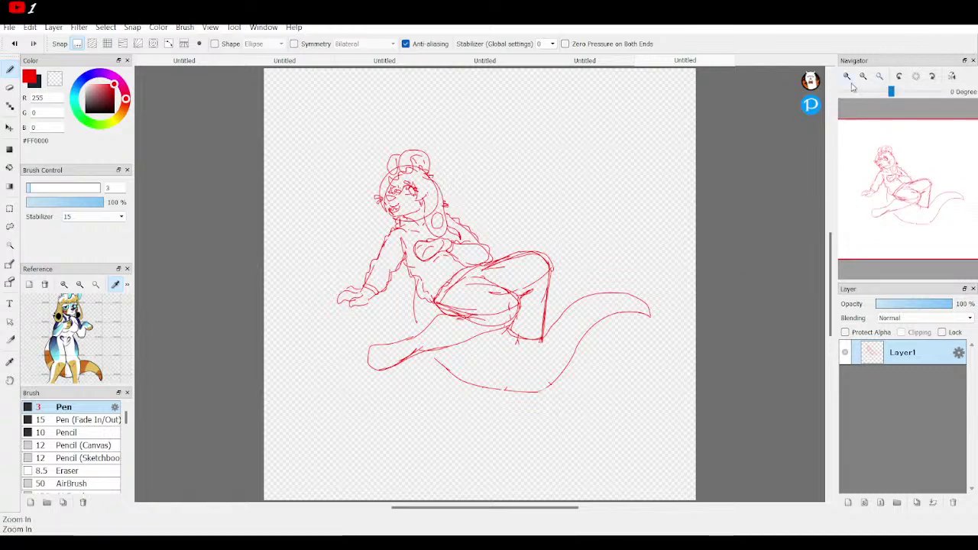
click(847, 75)
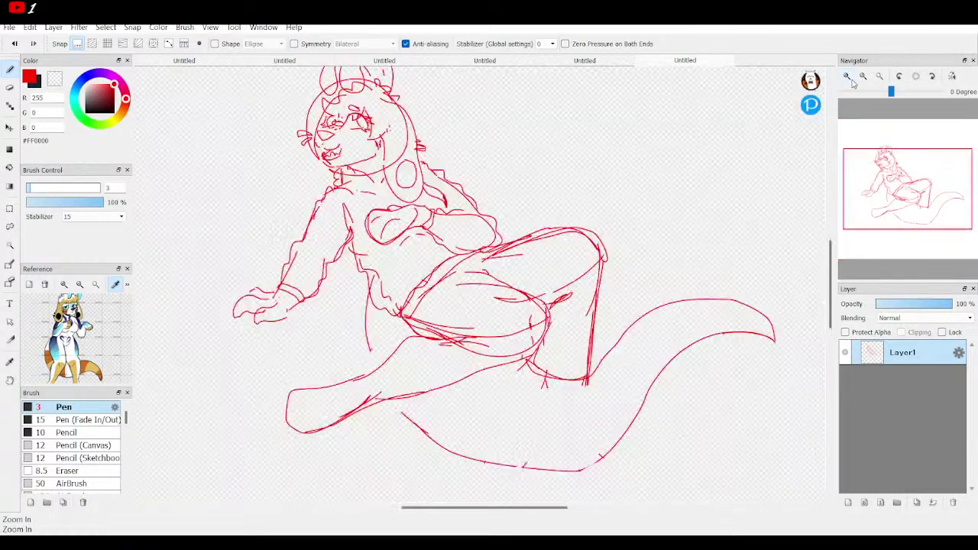
click(847, 76)
mouse_move(534, 187)
mouse_down()
mouse_move(606, 158)
mouse_move(650, 163)
mouse_move(591, 162)
mouse_move(543, 197)
mouse_move(555, 181)
mouse_move(643, 151)
mouse_up()
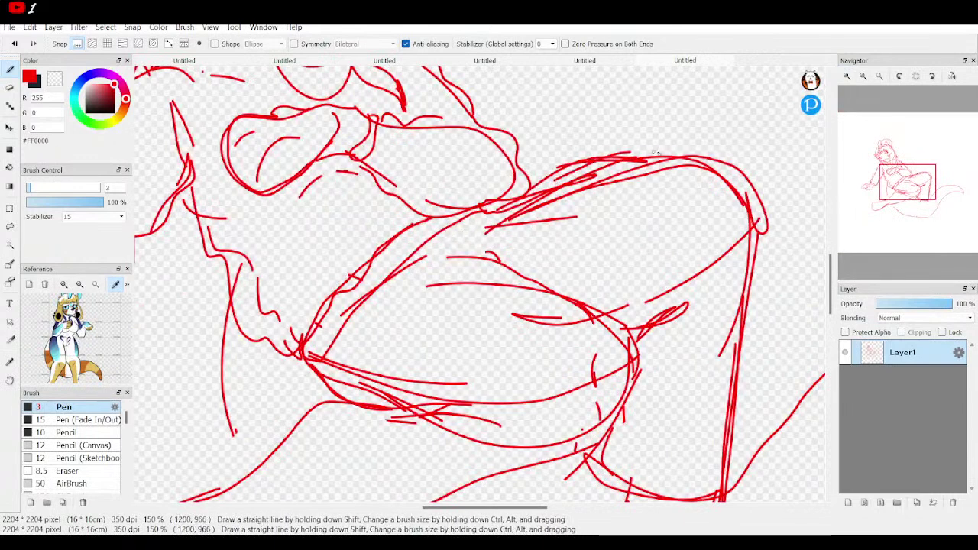
click(880, 77)
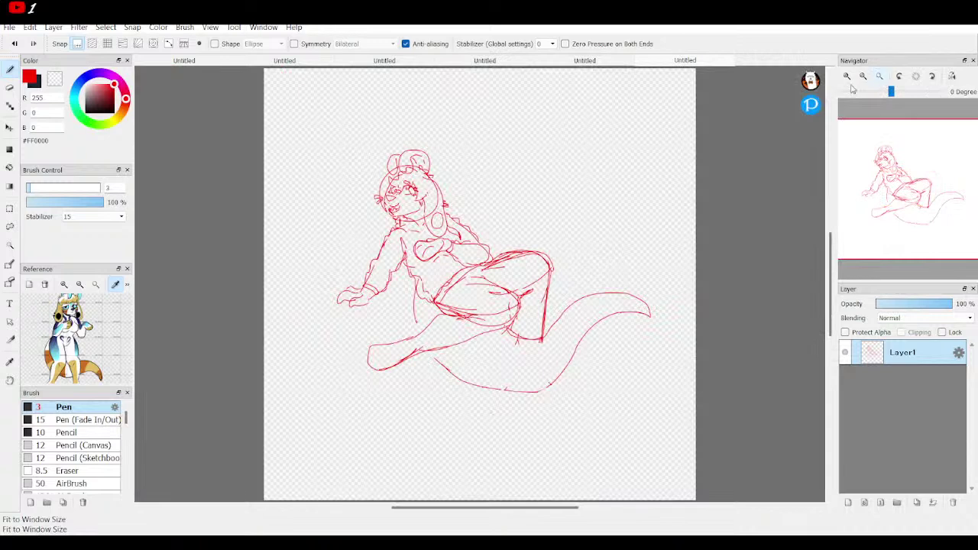
Step: Enlarge the reference image around the character's head, sample black from it and set the pen size to 8
click(64, 284)
click(64, 285)
click(64, 284)
mouse_move(73, 316)
mouse_down()
mouse_move(63, 323)
mouse_move(64, 390)
mouse_move(76, 413)
mouse_up()
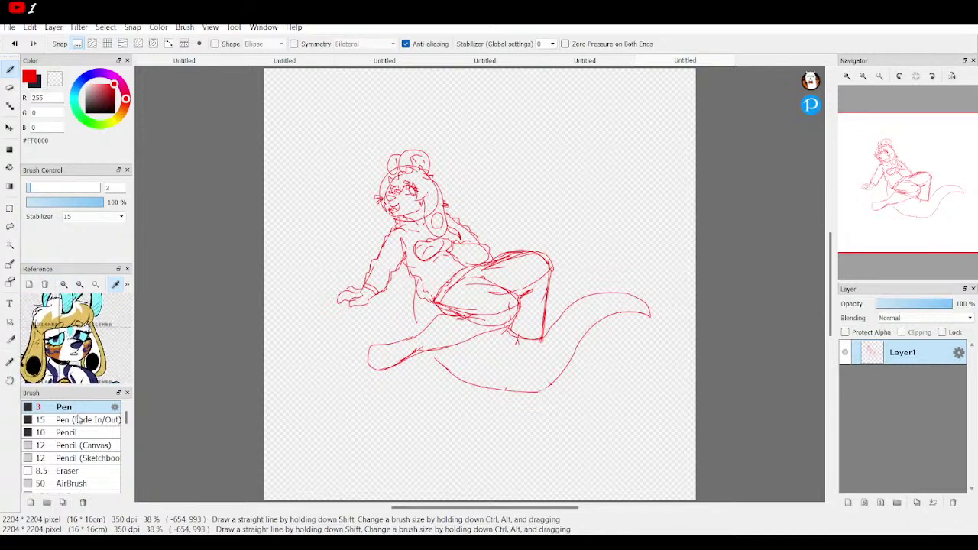
click(95, 358)
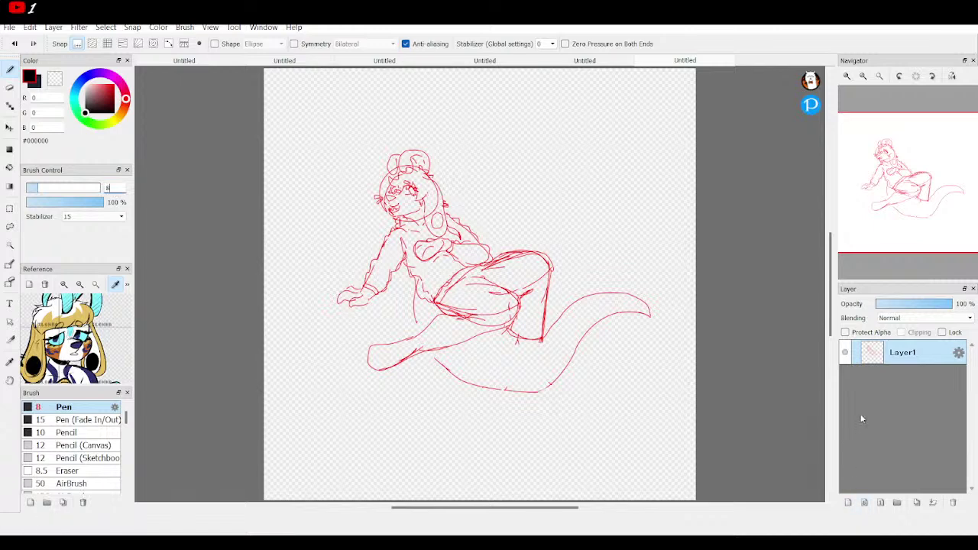
Step: Transform the whole sketch, scaling it up about its centre and tilting it counterclockwise on the canvas
click(9, 210)
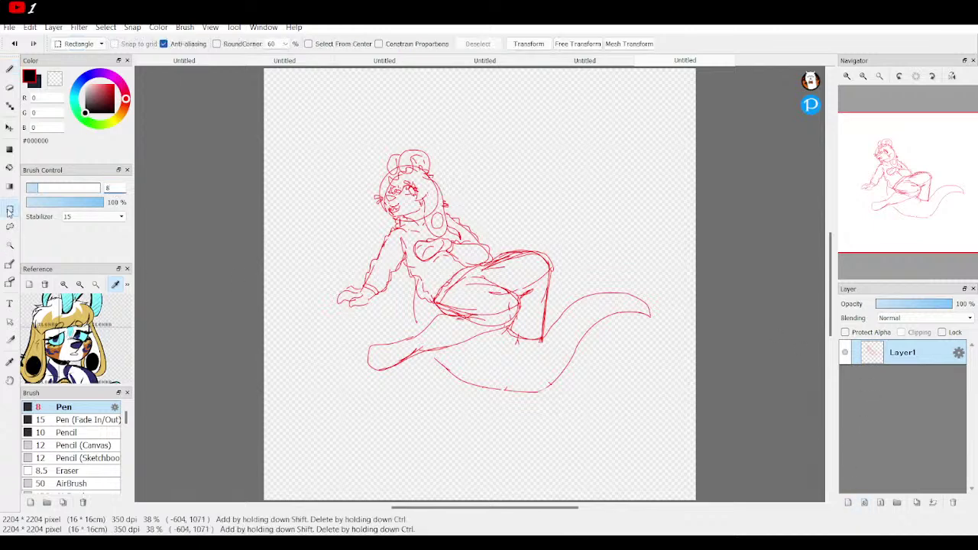
click(529, 43)
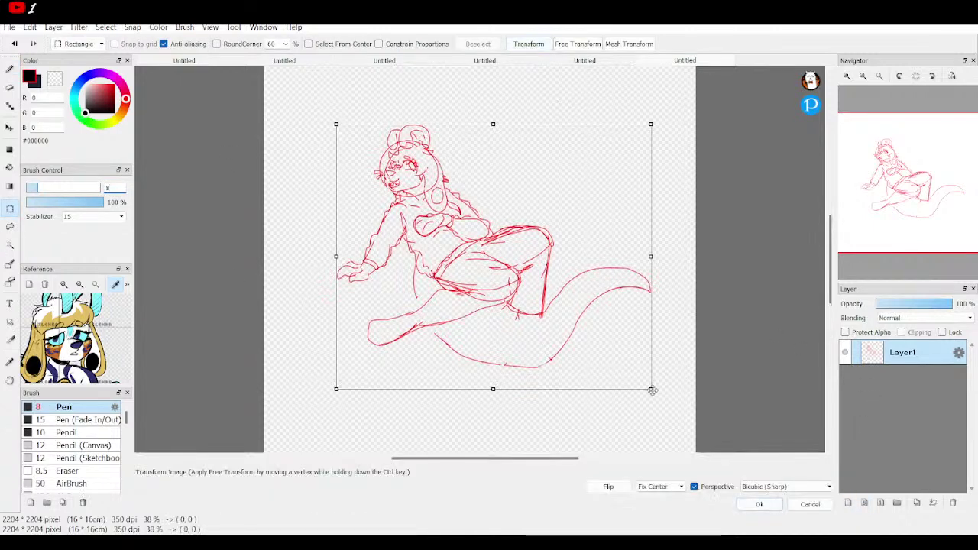
drag(651, 389, 671, 403)
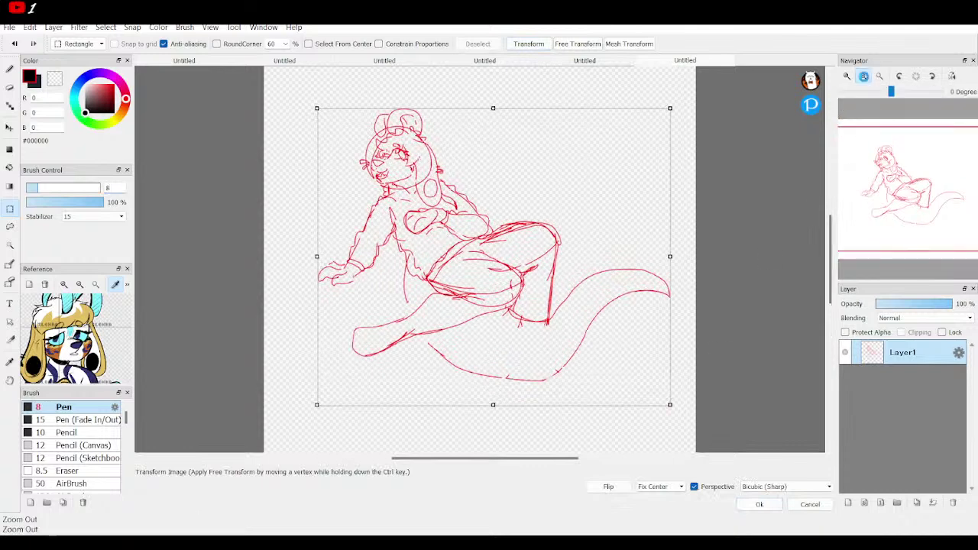
click(863, 75)
mouse_move(561, 322)
mouse_down()
mouse_move(574, 343)
mouse_move(571, 330)
mouse_up()
drag(524, 255, 517, 255)
drag(636, 250, 627, 308)
mouse_move(602, 271)
mouse_down()
mouse_move(618, 158)
mouse_move(617, 166)
mouse_up()
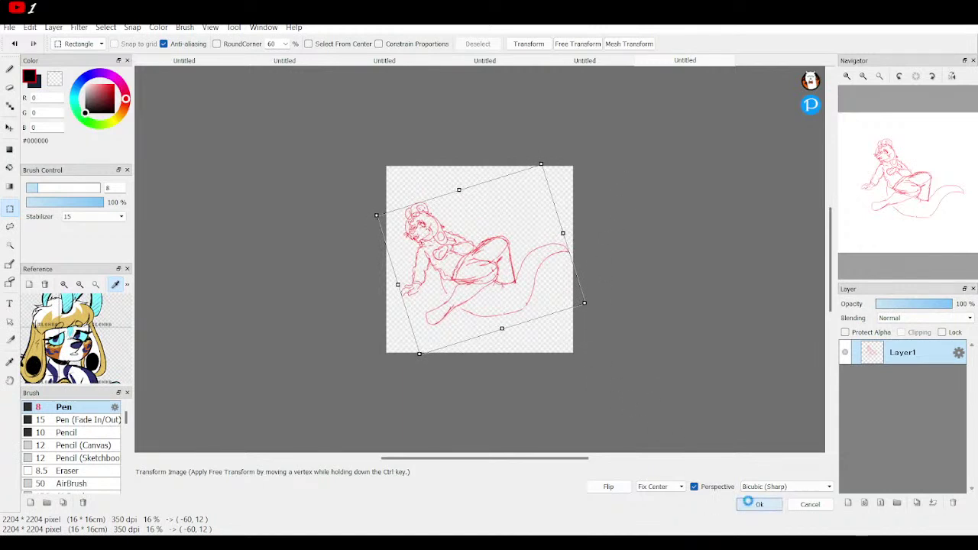
click(755, 505)
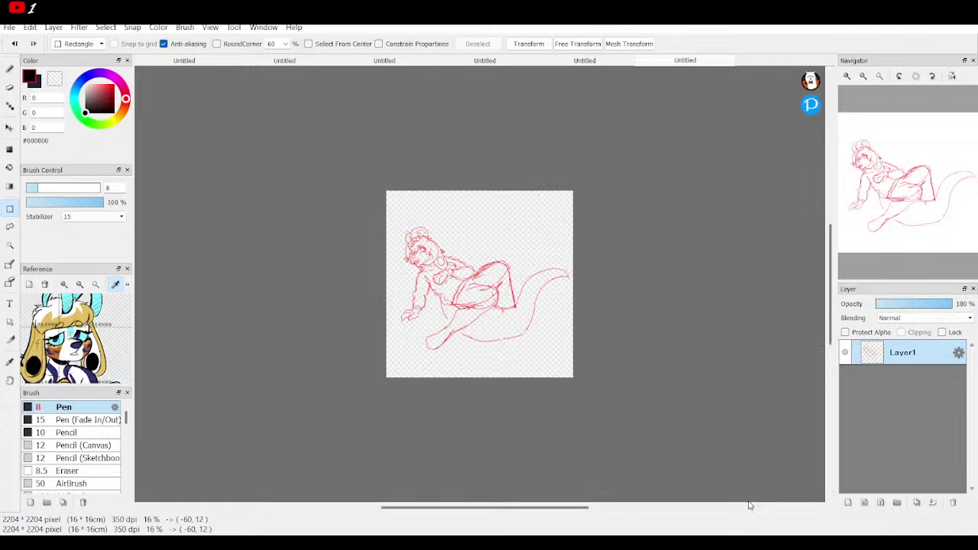
Step: Rotate the sketch clockwise so the reclining pose sits level on the canvas
click(534, 44)
mouse_move(605, 241)
mouse_down()
mouse_move(606, 290)
mouse_move(604, 275)
mouse_up()
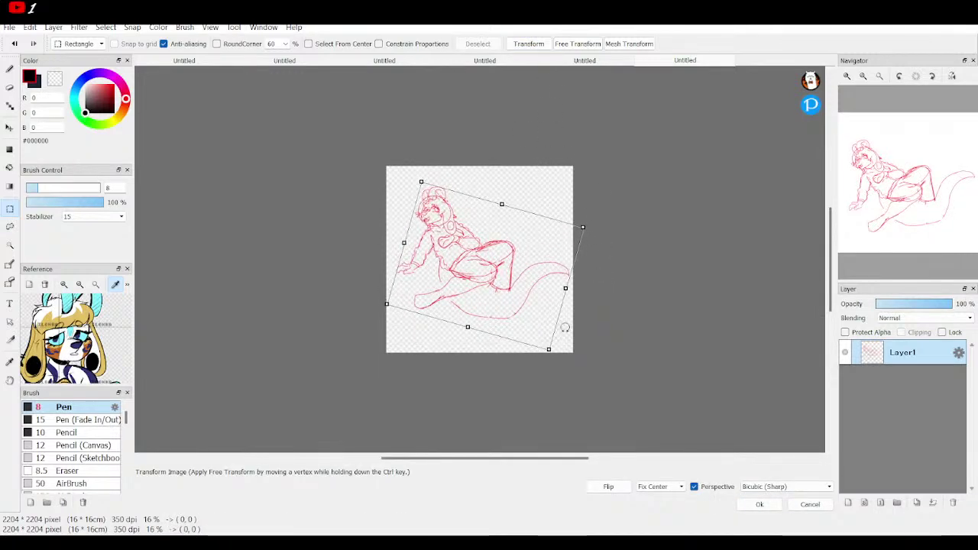
click(757, 504)
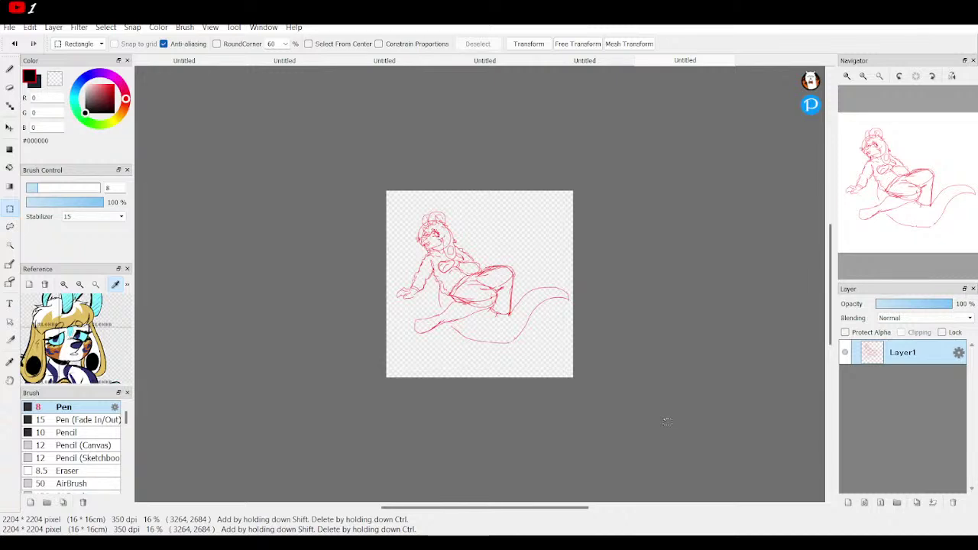
click(691, 541)
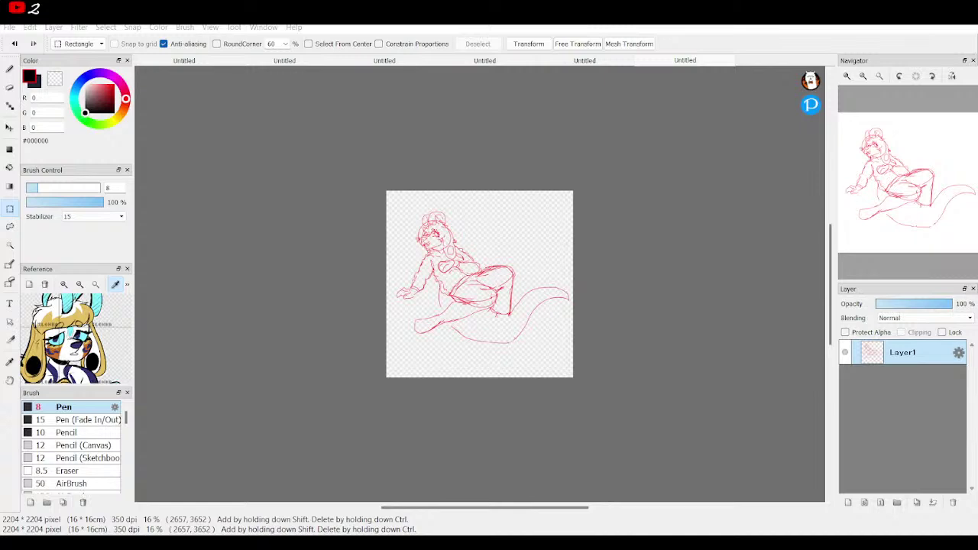
Step: Add a new layer above the sketch layer and set the pen size to 12
mouse_move(902, 79)
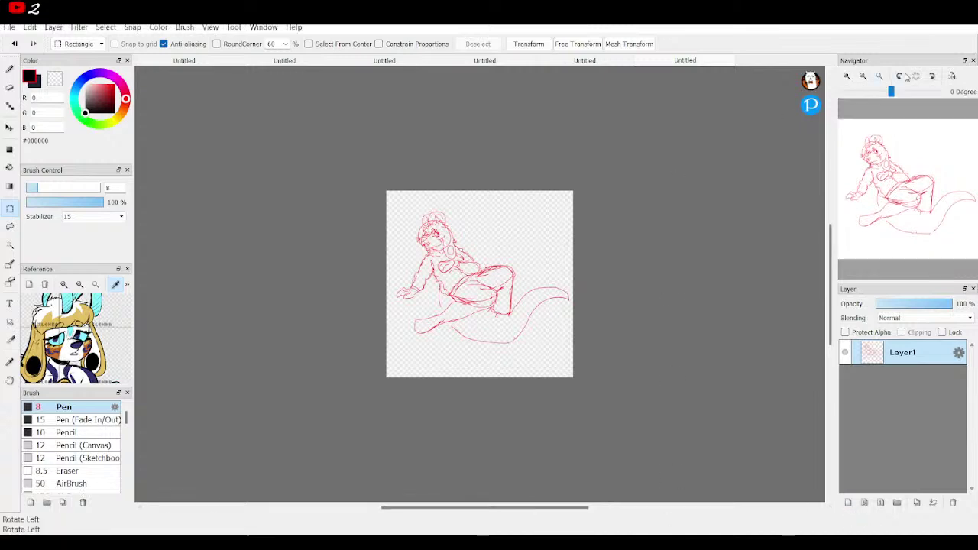
click(847, 76)
click(846, 76)
click(847, 76)
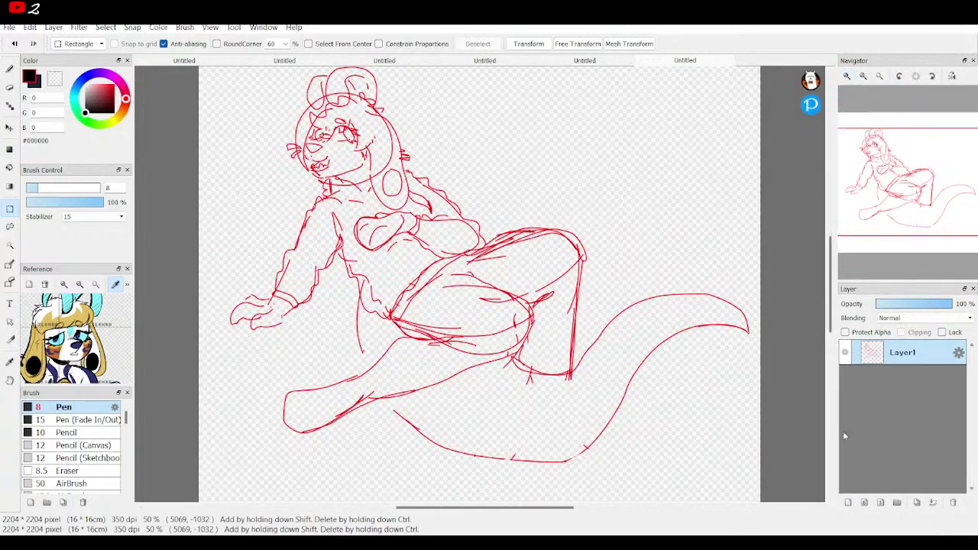
click(847, 502)
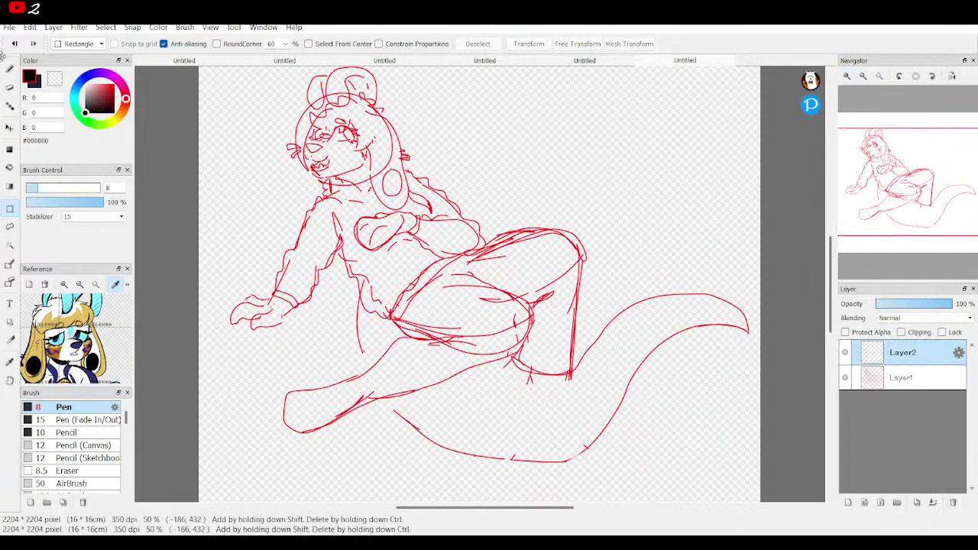
click(9, 69)
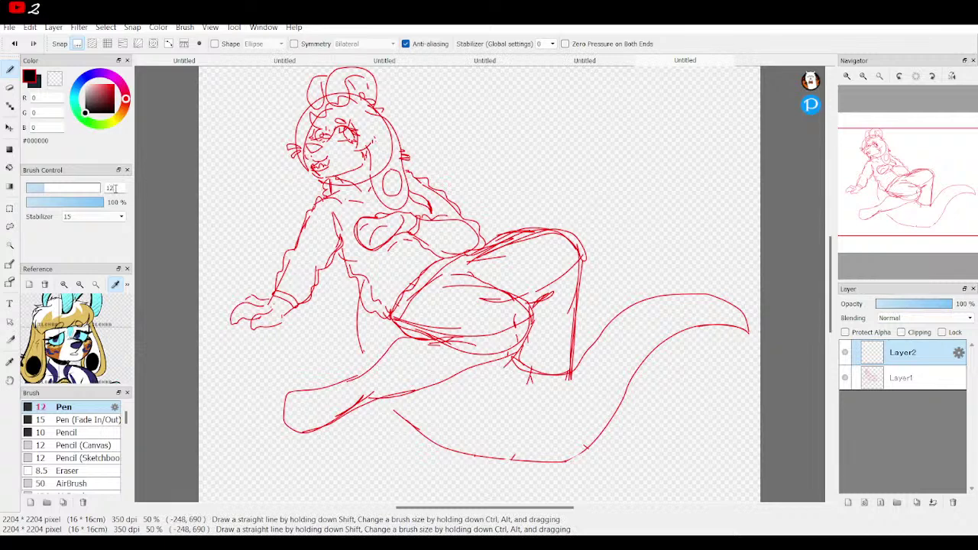
Step: Outline both horns, the hair tufts between them and the front hairline down to the muzzle in thick black pen
click(847, 76)
click(847, 79)
drag(922, 187, 877, 140)
mouse_move(555, 263)
mouse_down()
mouse_move(570, 175)
mouse_move(557, 146)
mouse_move(510, 113)
mouse_move(415, 112)
mouse_move(365, 150)
mouse_move(329, 143)
mouse_move(304, 155)
mouse_move(288, 183)
mouse_move(310, 266)
mouse_move(327, 276)
mouse_move(354, 230)
mouse_move(366, 250)
mouse_move(356, 295)
mouse_move(309, 284)
mouse_move(305, 309)
mouse_move(317, 334)
mouse_move(304, 349)
mouse_move(314, 357)
mouse_move(295, 365)
mouse_move(298, 396)
mouse_move(277, 407)
mouse_move(289, 480)
mouse_up()
mouse_move(876, 142)
mouse_down()
mouse_move(876, 158)
mouse_move(877, 150)
mouse_up()
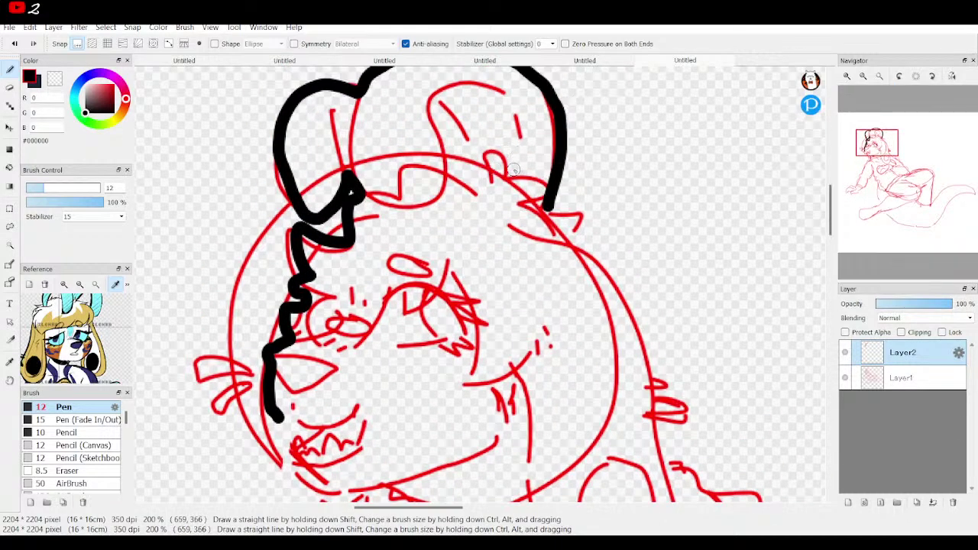
mouse_move(515, 174)
mouse_down()
mouse_move(500, 148)
mouse_move(486, 175)
mouse_move(451, 167)
mouse_move(462, 158)
mouse_move(444, 163)
mouse_move(428, 101)
mouse_move(495, 90)
mouse_move(511, 105)
mouse_move(516, 168)
mouse_up()
Step: Continue the black outline around the muzzle, open mouth and chin down to the neck
drag(873, 149, 877, 157)
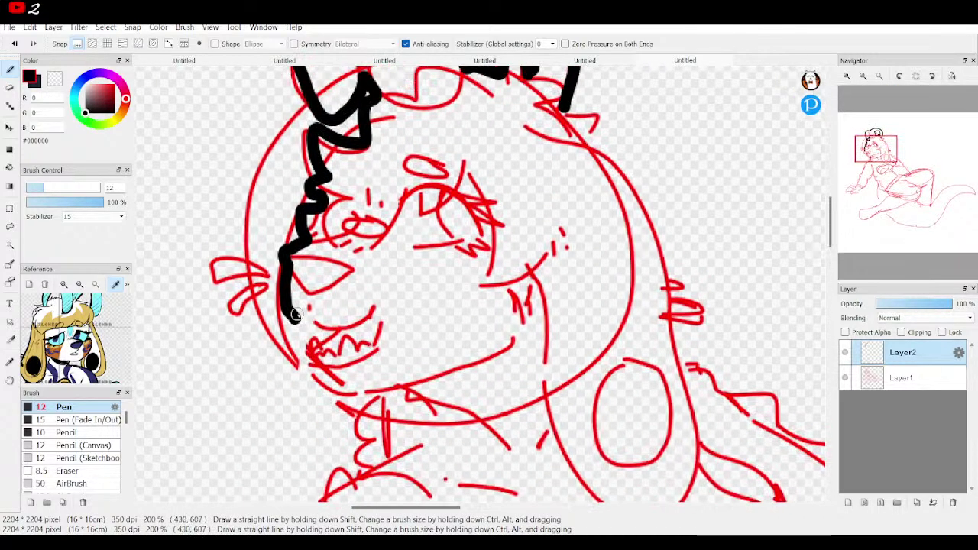
drag(296, 319, 319, 325)
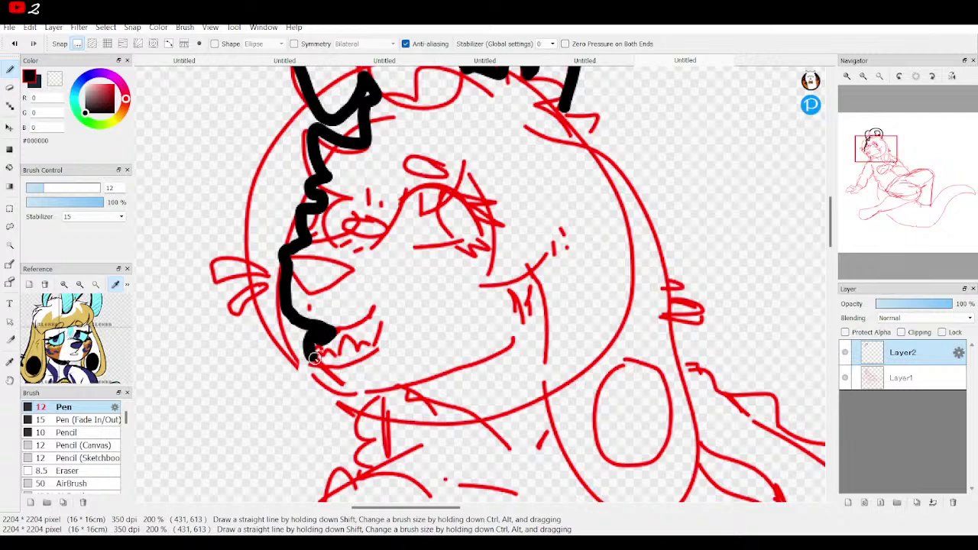
mouse_move(309, 364)
mouse_down()
mouse_move(336, 392)
mouse_move(387, 386)
mouse_move(354, 411)
mouse_move(352, 429)
mouse_move(365, 458)
mouse_up()
Step: Outline the neck fur, shoulder and outer edge of the supporting arm, and undo the stray dot at the chest
drag(876, 152, 868, 179)
mouse_move(493, 124)
mouse_down()
mouse_move(465, 138)
mouse_move(416, 205)
mouse_move(408, 255)
mouse_move(385, 276)
mouse_move(376, 339)
mouse_move(336, 362)
mouse_move(327, 428)
mouse_up()
click(823, 200)
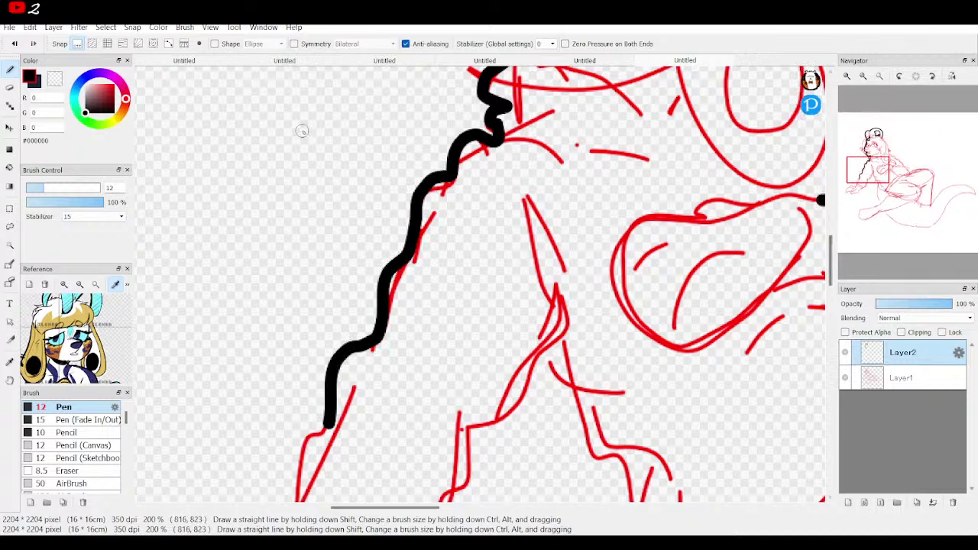
click(14, 44)
Step: Outline the supporting hand and the arm's inner edge up to the armpit, continuing down the torso's side to the waist
mouse_move(866, 171)
mouse_down()
mouse_move(857, 197)
mouse_move(858, 187)
mouse_up()
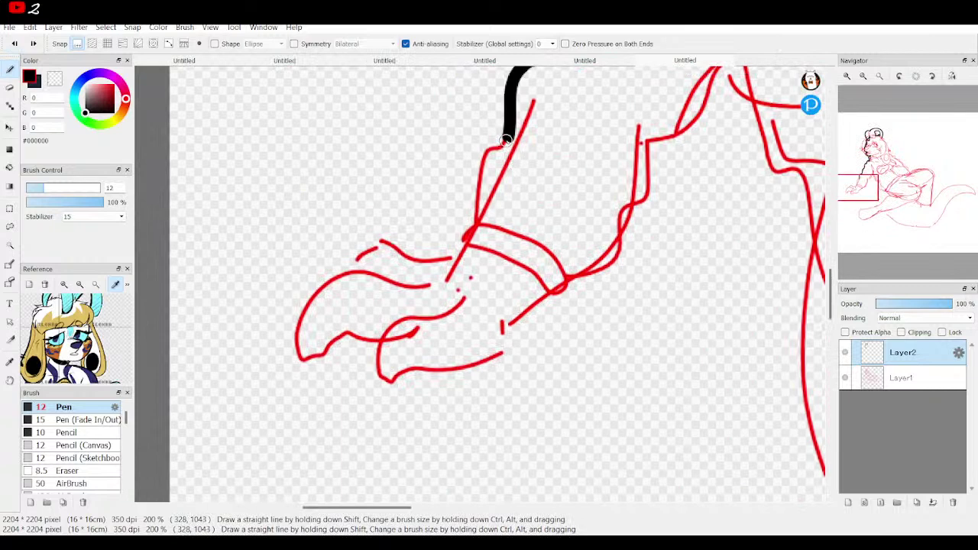
mouse_move(498, 145)
mouse_down()
mouse_move(483, 215)
mouse_move(461, 251)
mouse_move(437, 261)
mouse_move(370, 244)
mouse_move(327, 282)
mouse_move(315, 306)
mouse_move(323, 345)
mouse_move(382, 339)
mouse_move(387, 377)
mouse_move(474, 365)
mouse_move(510, 325)
mouse_move(612, 267)
mouse_move(629, 209)
mouse_move(645, 203)
mouse_move(653, 162)
mouse_move(694, 129)
mouse_move(705, 92)
mouse_up()
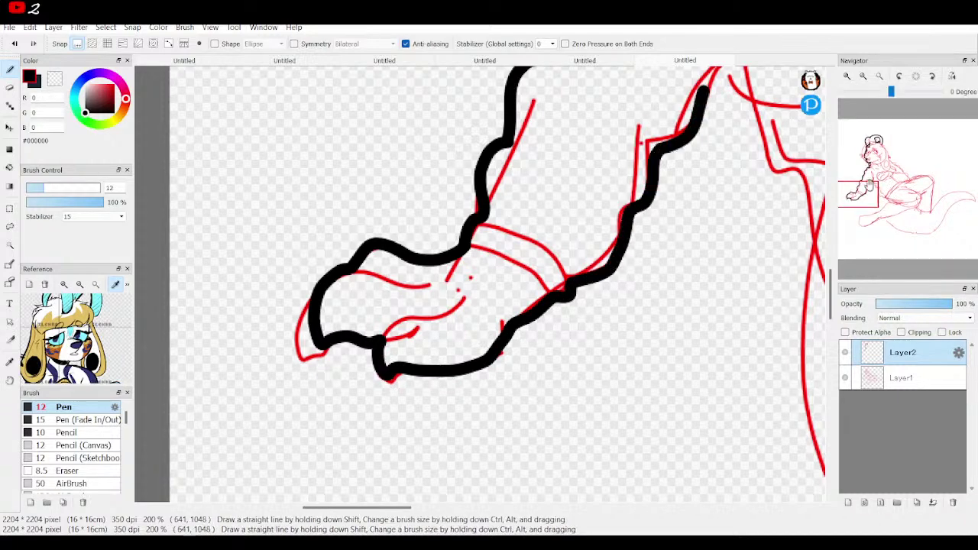
click(876, 191)
drag(876, 191, 876, 175)
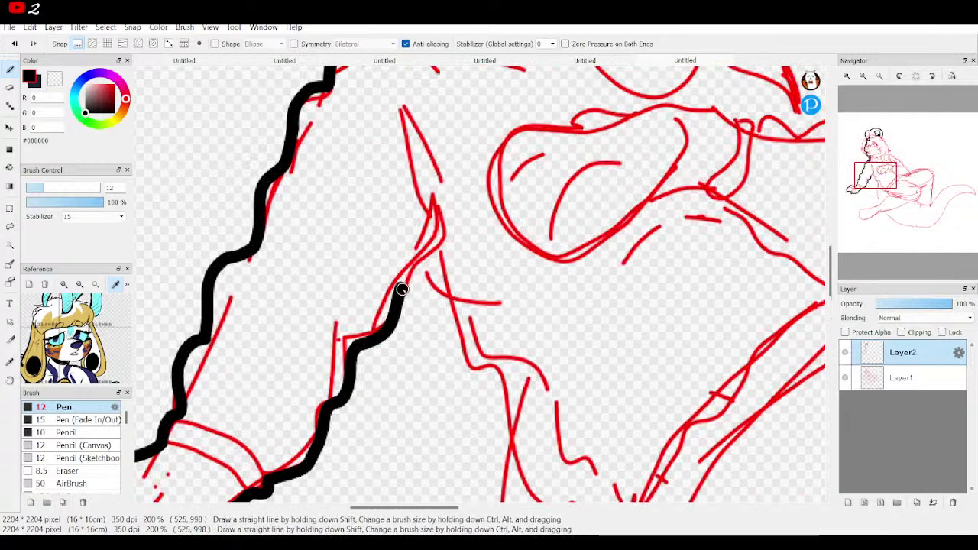
mouse_move(413, 273)
mouse_down()
mouse_move(425, 254)
mouse_move(453, 299)
mouse_move(456, 336)
mouse_move(488, 362)
mouse_move(509, 454)
mouse_up()
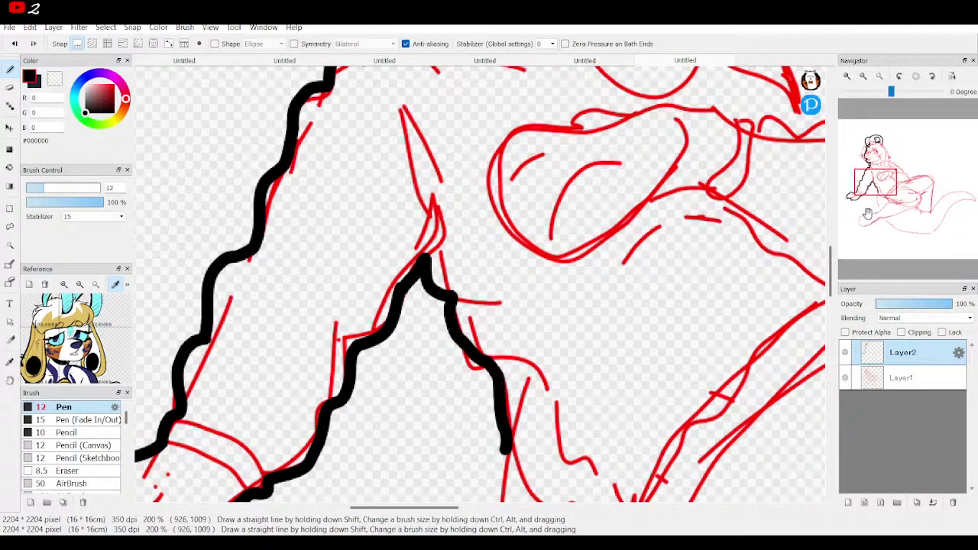
Step: Extend the black outline from the waist along the furry torso edge to the hip
click(886, 197)
drag(886, 197, 889, 189)
mouse_move(313, 234)
mouse_down()
mouse_move(370, 294)
mouse_move(424, 319)
mouse_move(445, 316)
mouse_move(468, 330)
mouse_up()
Step: Erase the black outline between the waist and the hip, and toggle the sketch layer's visibility to check the line art
click(861, 76)
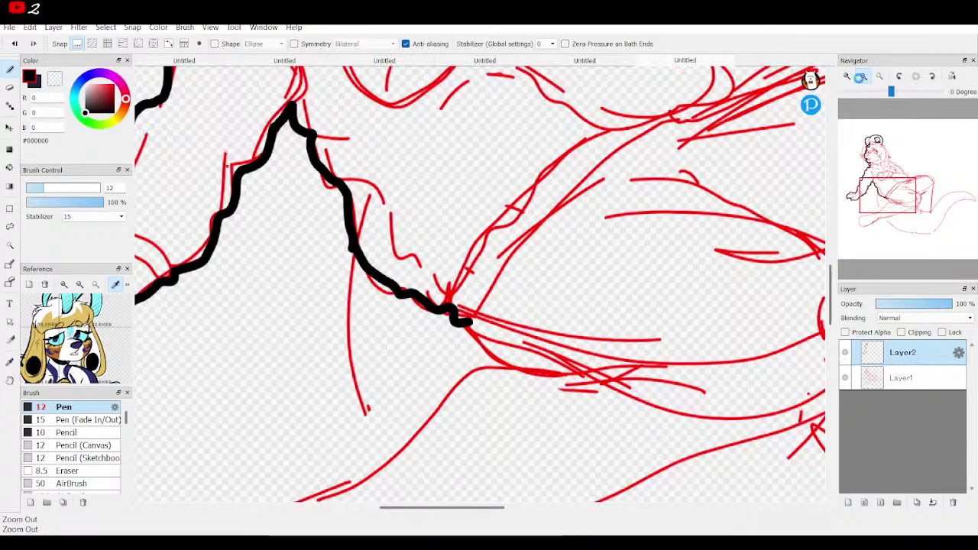
click(861, 76)
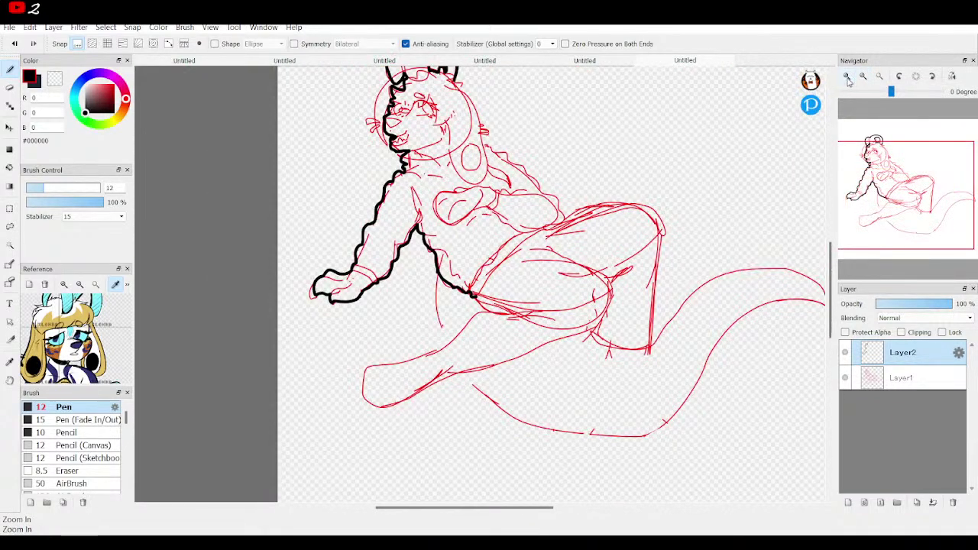
key(e)
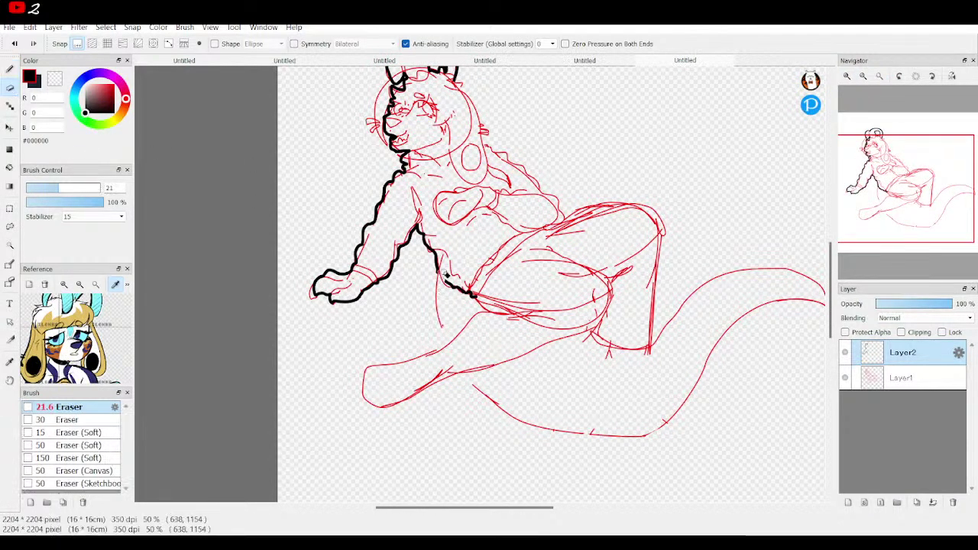
drag(472, 295, 461, 296)
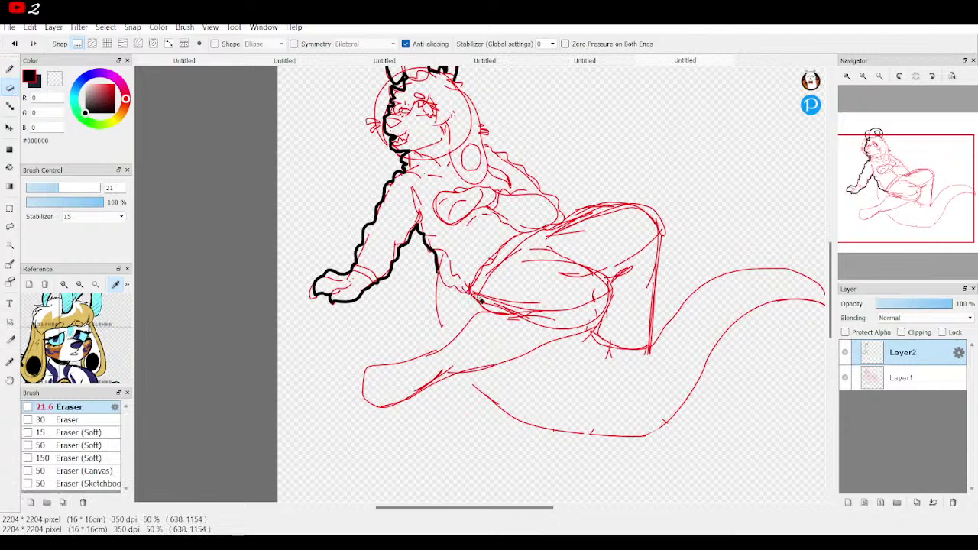
click(845, 380)
click(845, 379)
Step: Draw the black outline from the waist along the long curve behind the torso towards the extended lower leg
click(14, 69)
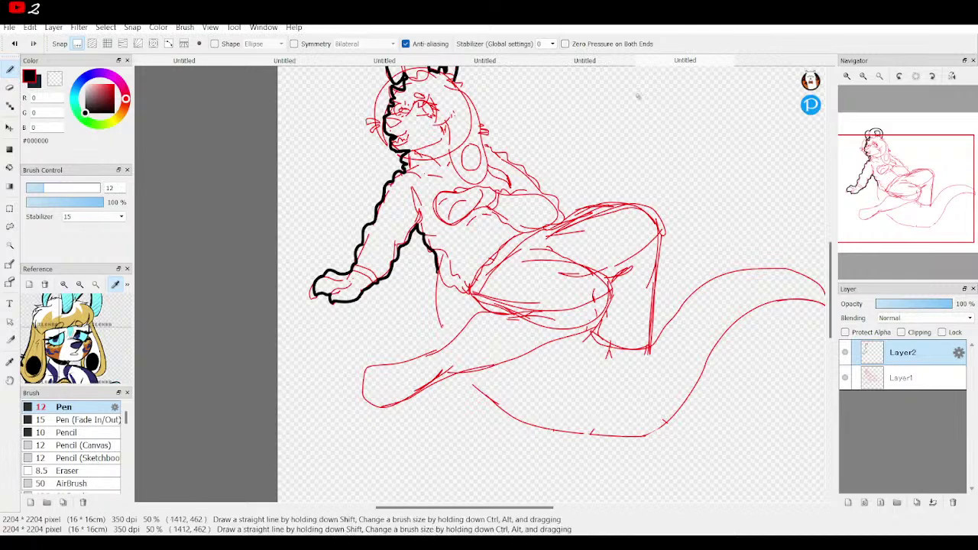
scroll(640, 122, up, 5)
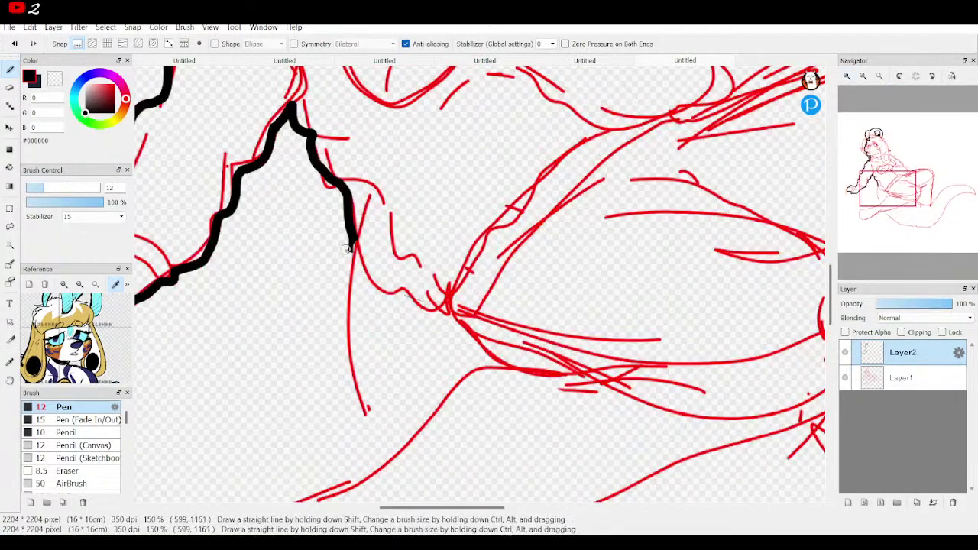
mouse_move(350, 244)
mouse_down()
mouse_move(353, 344)
mouse_move(367, 415)
mouse_move(389, 451)
mouse_up()
Step: Outline the extended lower leg and foot, continuing along the tail's lower edge almost to its tip
drag(891, 201, 873, 210)
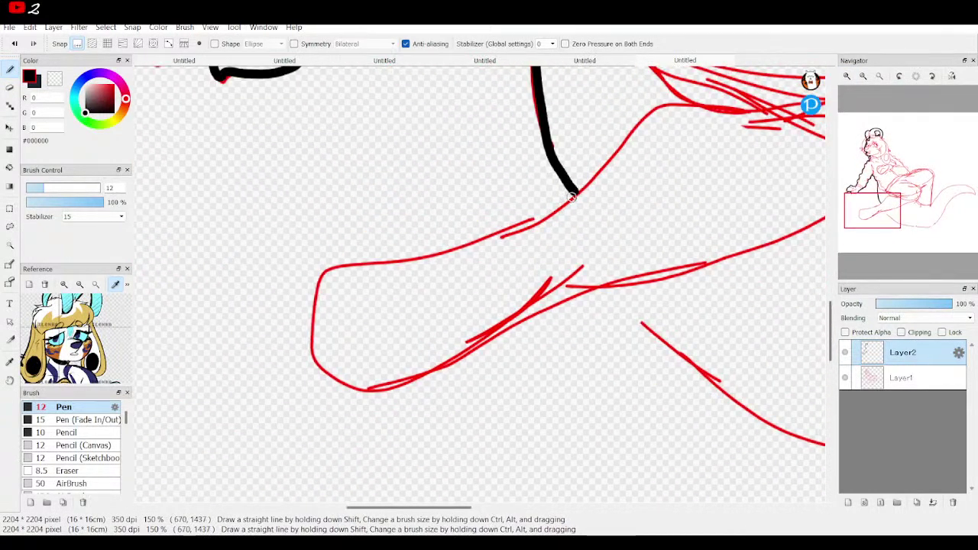
mouse_move(575, 191)
mouse_down()
mouse_move(504, 240)
mouse_move(362, 275)
mouse_move(322, 328)
mouse_move(346, 372)
mouse_move(410, 382)
mouse_move(463, 347)
mouse_move(625, 284)
mouse_move(675, 346)
mouse_up()
drag(899, 214, 910, 220)
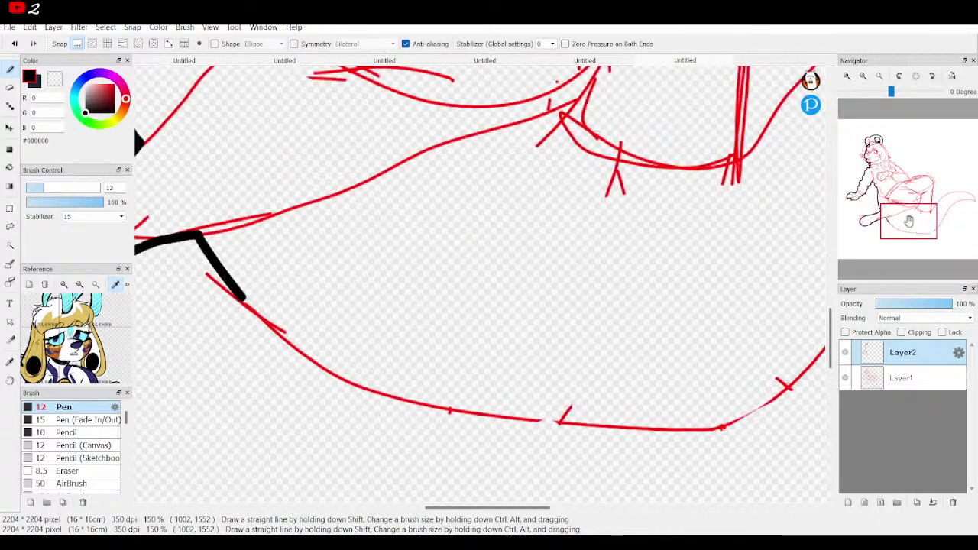
click(863, 76)
click(863, 77)
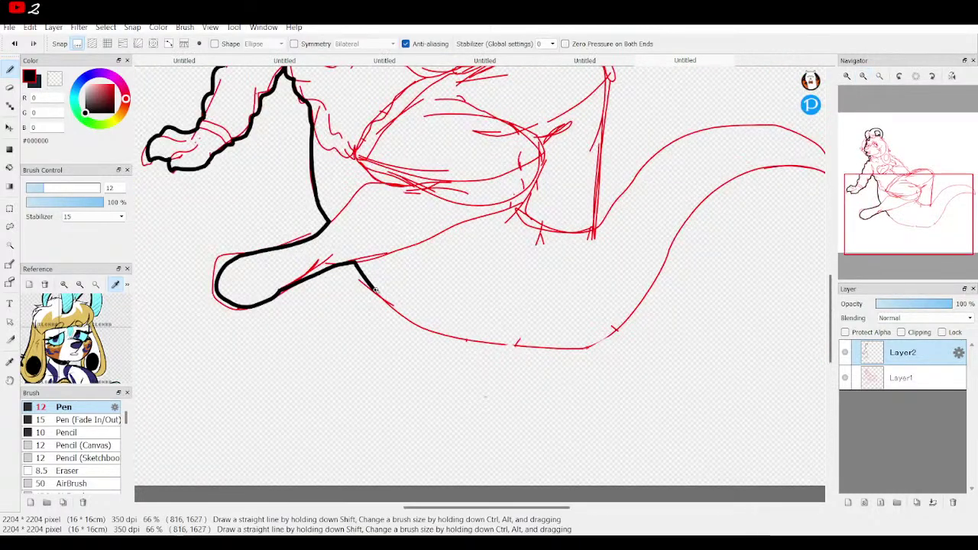
mouse_move(375, 291)
mouse_down()
mouse_move(457, 334)
mouse_move(519, 348)
mouse_move(567, 344)
mouse_move(632, 310)
mouse_move(704, 204)
mouse_move(760, 165)
mouse_move(812, 164)
mouse_up()
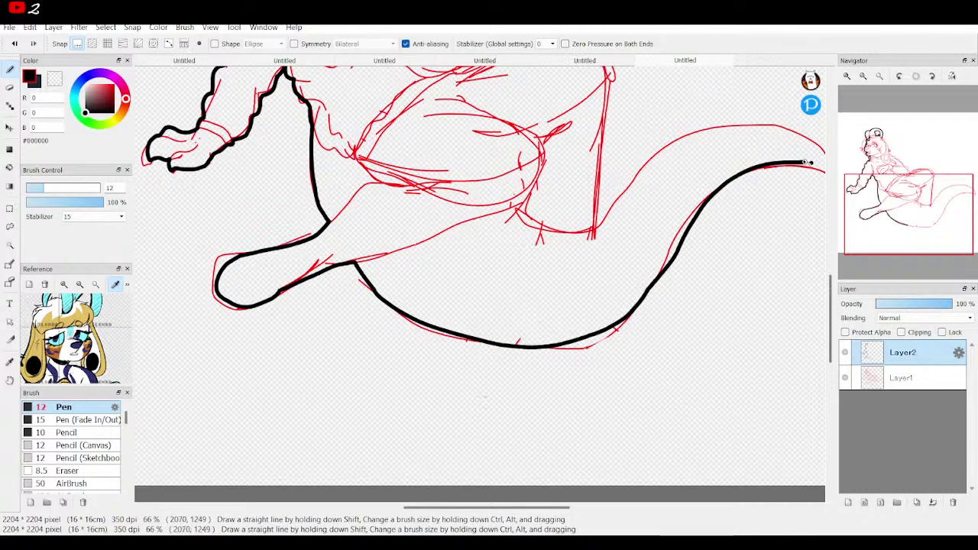
Step: Outline the tail's tip and upper edge, continuing up the bent leg and over the knee along the thigh
click(915, 177)
mouse_move(914, 177)
mouse_down()
mouse_move(917, 192)
mouse_move(918, 181)
mouse_up()
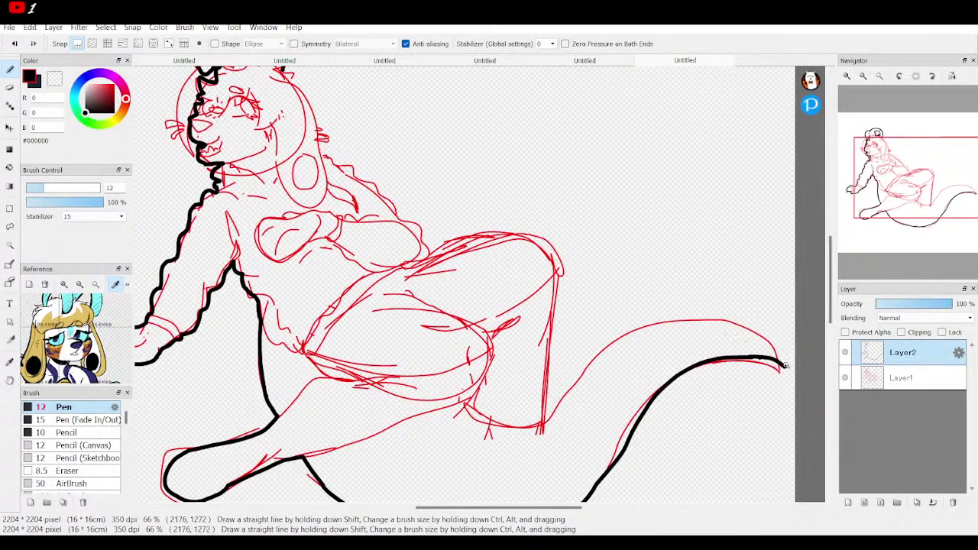
mouse_move(771, 347)
mouse_down()
mouse_move(708, 327)
mouse_move(677, 330)
mouse_move(625, 353)
mouse_move(560, 419)
mouse_move(553, 332)
mouse_up()
mouse_move(553, 290)
mouse_down()
mouse_move(540, 247)
mouse_move(495, 234)
mouse_up()
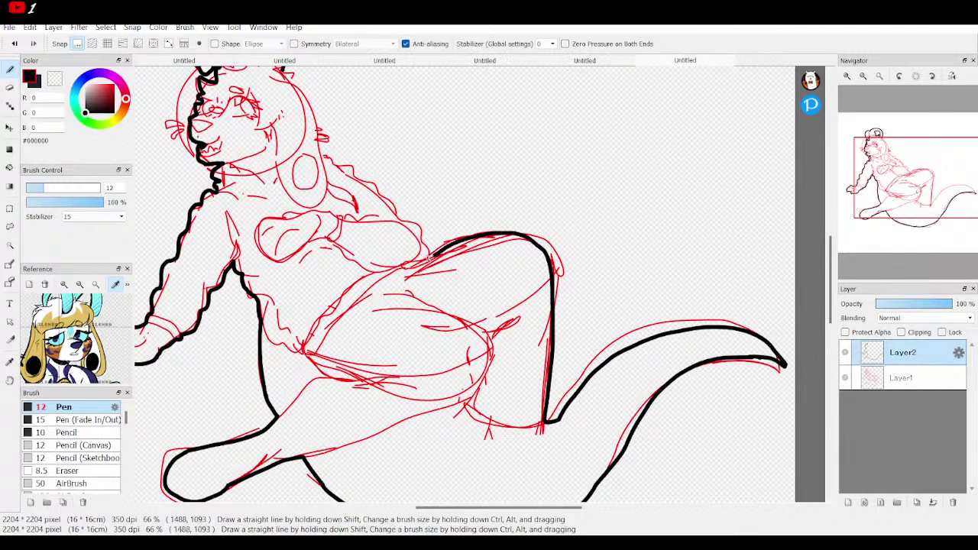
Step: Trace the furry outline from the thigh up the back and hair to the ear, closing the figure's outer outline
mouse_move(904, 209)
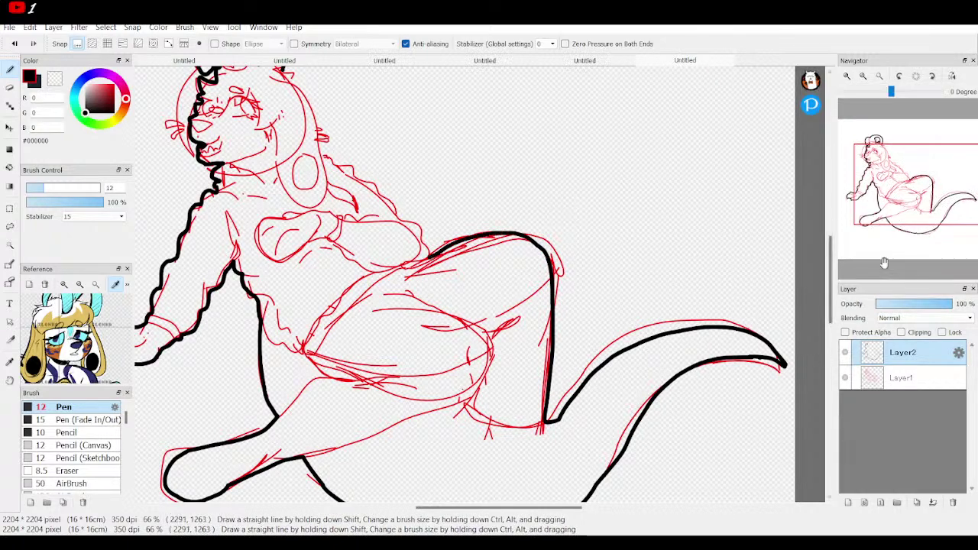
click(847, 76)
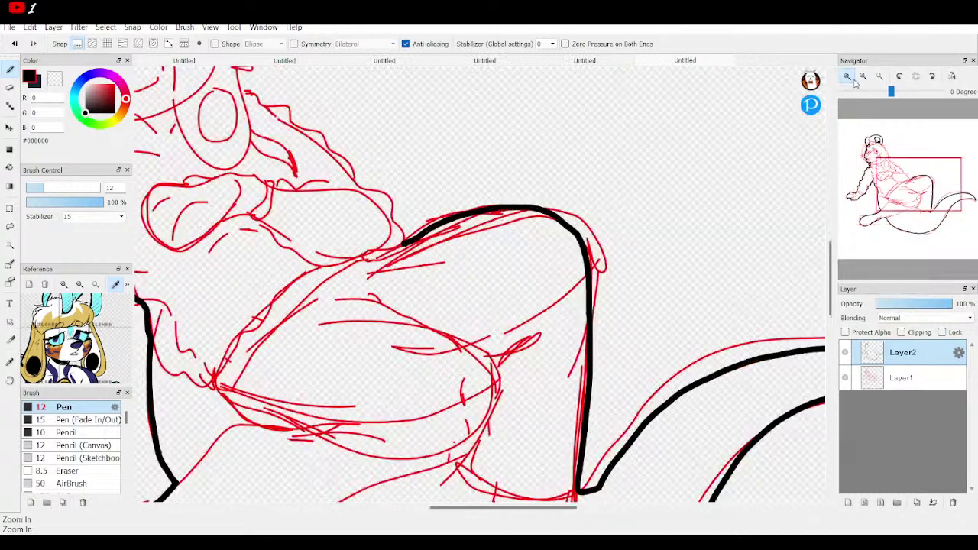
click(847, 76)
click(847, 76)
mouse_move(938, 187)
mouse_down()
mouse_move(965, 187)
mouse_move(922, 169)
mouse_up()
mouse_move(608, 382)
mouse_down()
mouse_move(577, 333)
mouse_move(571, 294)
mouse_move(512, 275)
mouse_move(496, 225)
mouse_move(438, 162)
mouse_move(403, 152)
mouse_move(372, 118)
mouse_move(279, 72)
mouse_up()
click(888, 157)
drag(889, 156, 882, 158)
mouse_move(601, 331)
mouse_down()
mouse_move(590, 284)
mouse_move(605, 272)
mouse_move(586, 243)
mouse_move(574, 185)
mouse_move(500, 113)
mouse_move(522, 101)
mouse_move(502, 74)
mouse_move(477, 75)
mouse_up()
Step: Toggle the sketch layer's visibility to examine the completed outer outline of the whole figure
click(863, 75)
click(862, 75)
click(862, 75)
mouse_move(901, 180)
mouse_down()
mouse_move(921, 220)
mouse_move(902, 171)
mouse_up()
click(845, 378)
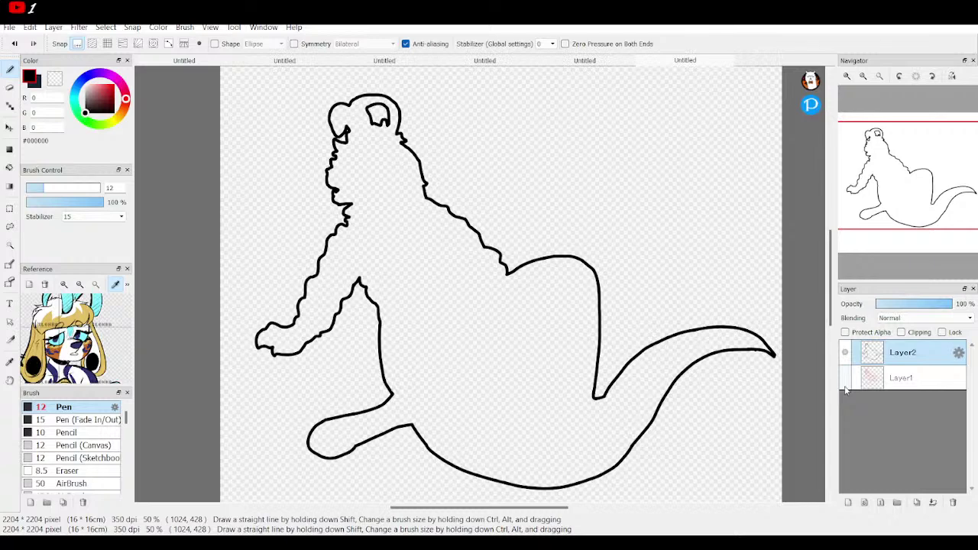
click(845, 378)
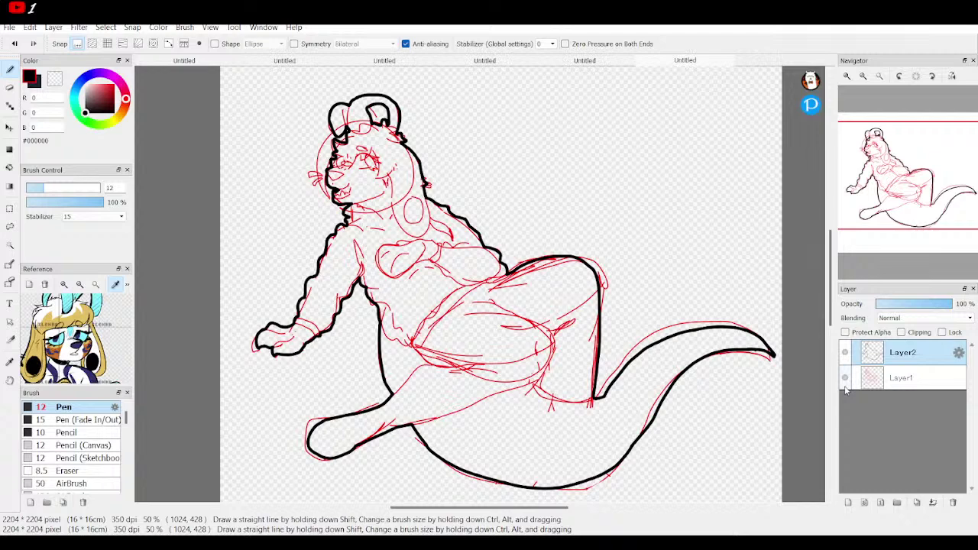
click(844, 378)
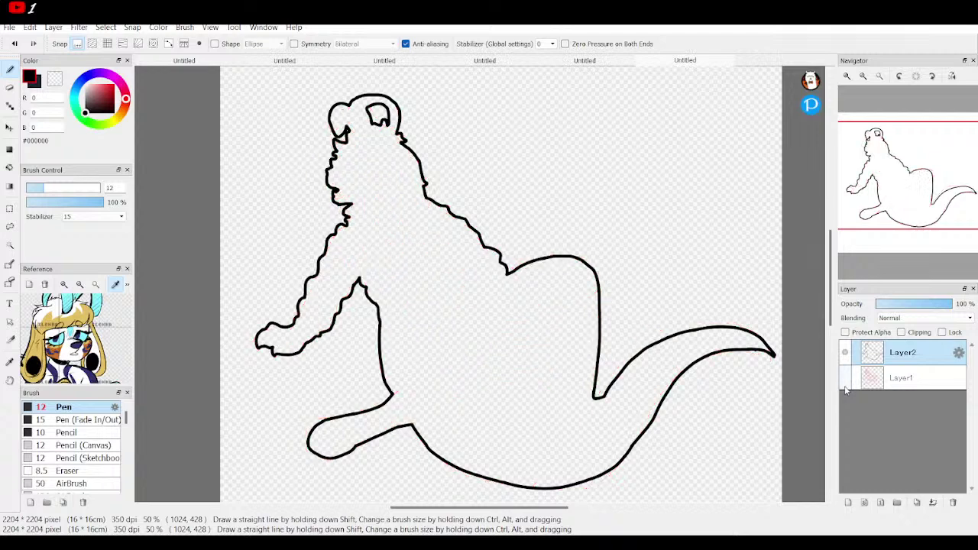
click(844, 378)
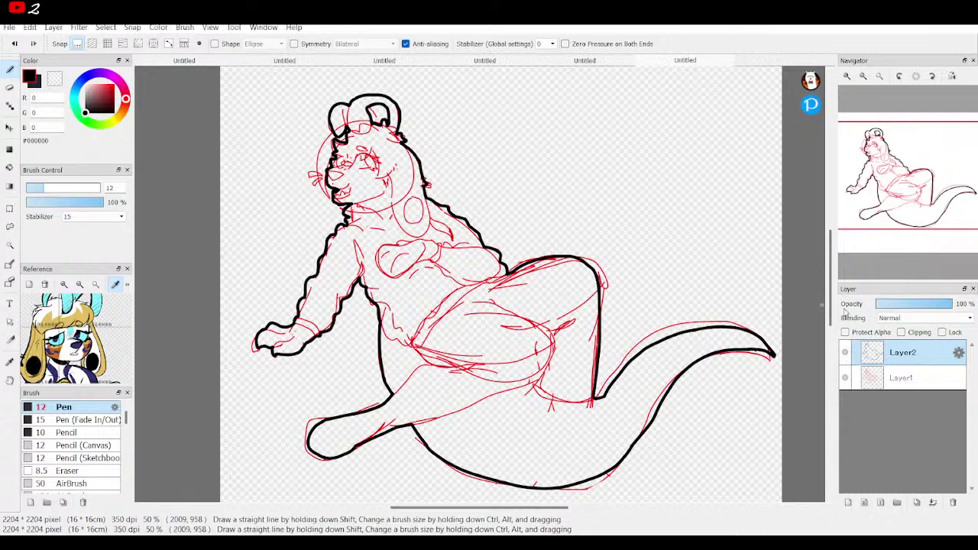
Step: Add a new layer directly above the sketch layer and set the pen size to 8
click(909, 377)
click(848, 502)
click(121, 191)
key(BackSpace)
key(BackSpace)
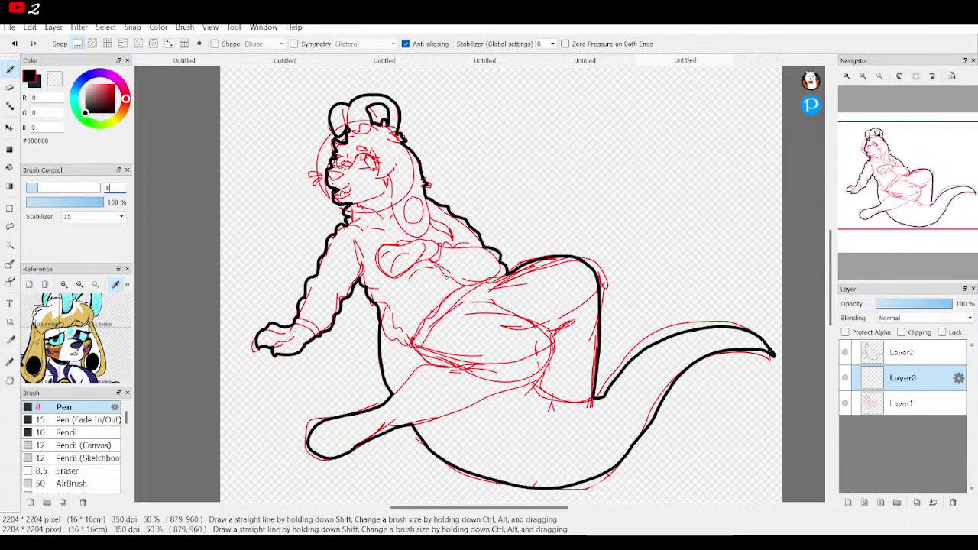
Step: Try inking the nose, the small mark below it, and the open mouth with its teeth on the new layer
click(847, 75)
click(847, 76)
click(846, 76)
drag(901, 180, 873, 146)
mouse_move(258, 261)
mouse_down()
mouse_move(343, 281)
mouse_move(334, 302)
mouse_move(287, 322)
mouse_move(251, 270)
mouse_up()
mouse_move(285, 340)
mouse_down()
mouse_move(286, 352)
mouse_move(345, 372)
mouse_move(395, 332)
mouse_move(374, 411)
mouse_move(322, 428)
mouse_move(291, 422)
mouse_move(331, 406)
mouse_move(347, 387)
mouse_move(359, 407)
mouse_move(373, 402)
mouse_up()
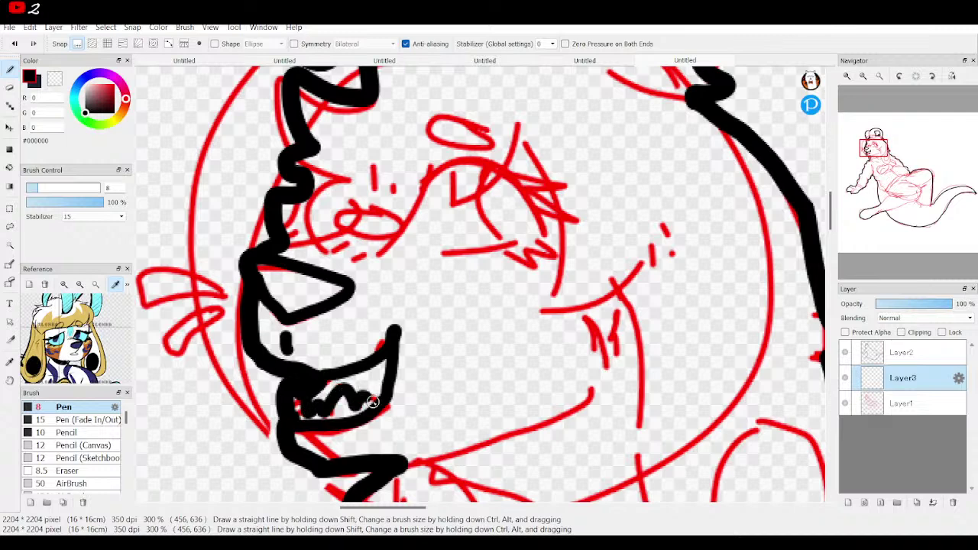
Step: Hide the sketch layer and examine the nose and mouth lines against the whole figure and up close
click(846, 404)
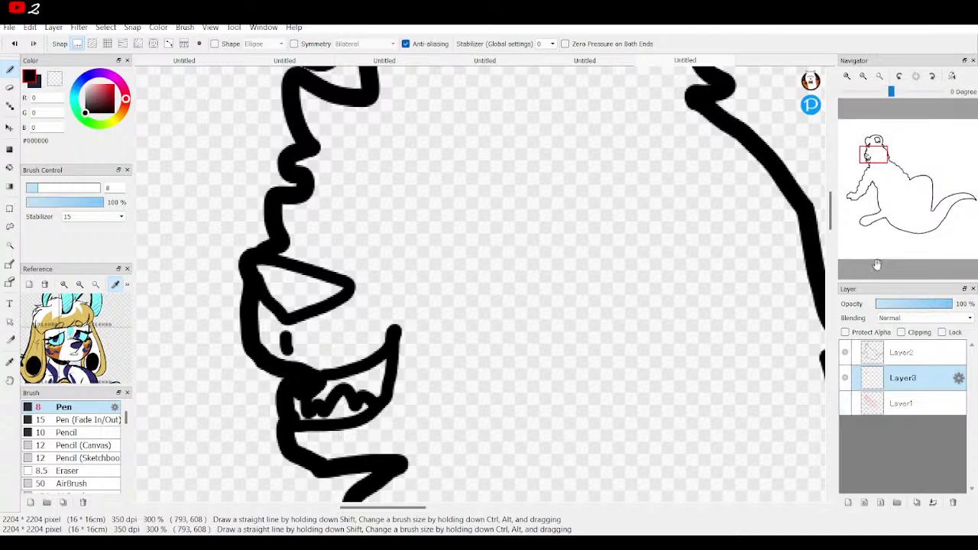
click(881, 76)
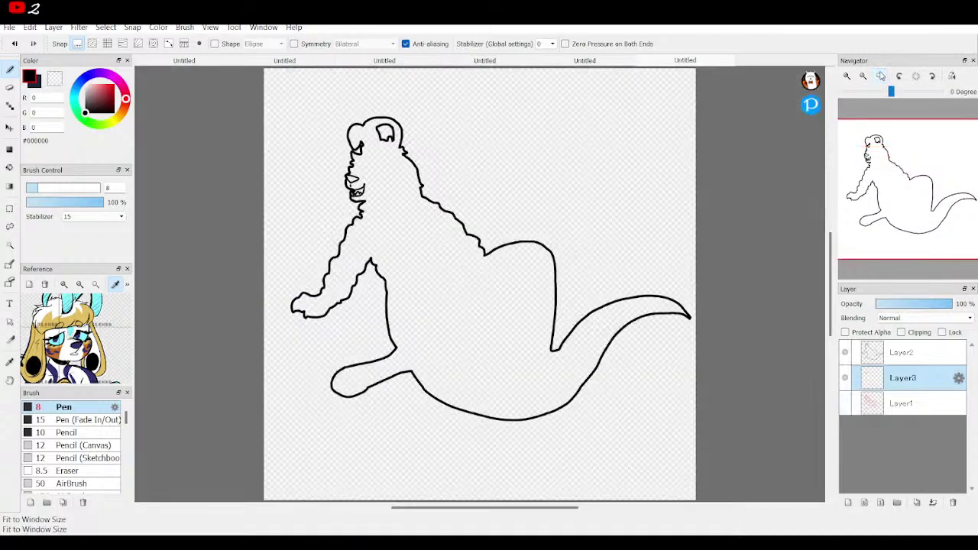
click(846, 76)
click(846, 77)
click(846, 78)
drag(904, 176, 875, 155)
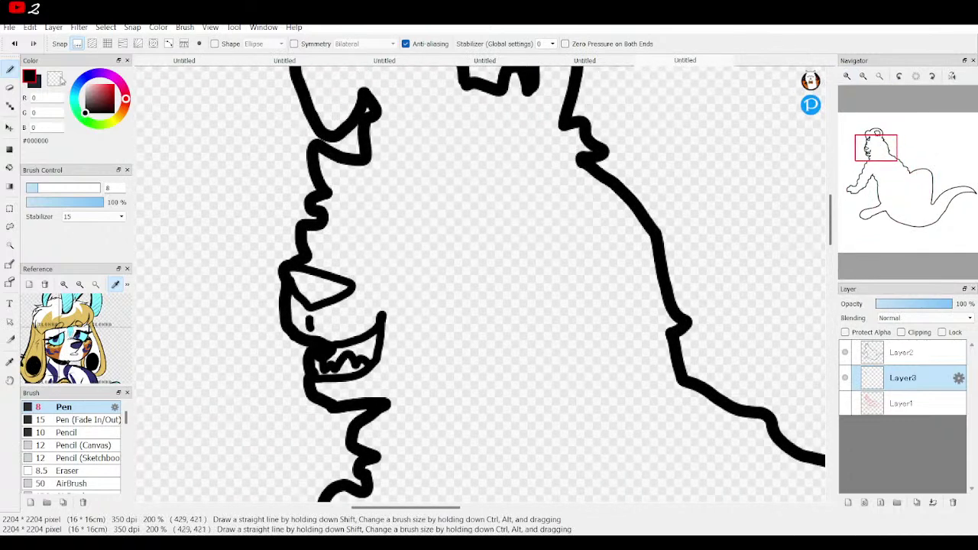
Step: Undo the inked nose and mouth lines and bring back the hidden sketch
click(14, 47)
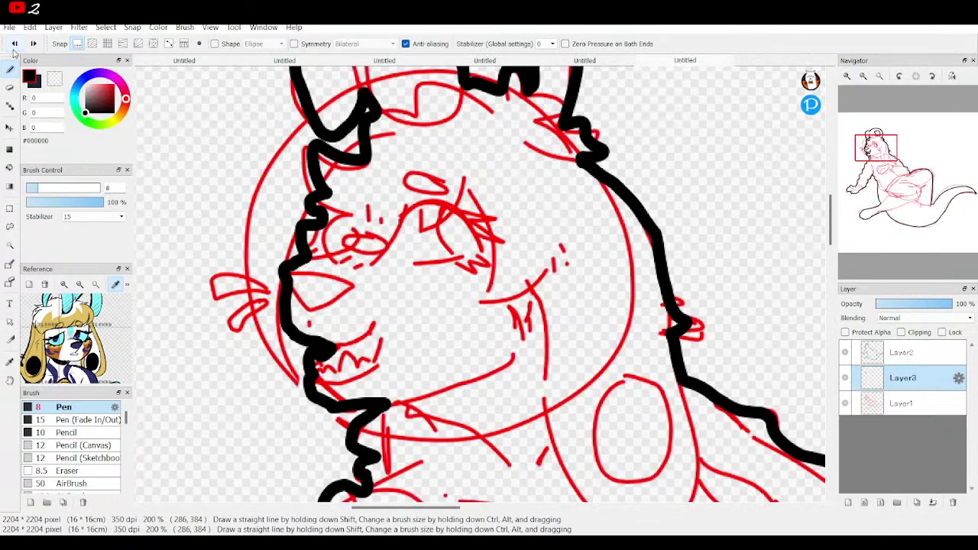
click(32, 45)
click(14, 46)
Step: Redraw the nose outline over the sketch and hide the sketch layer to check it
mouse_move(305, 269)
mouse_down()
mouse_move(351, 283)
mouse_move(307, 309)
mouse_move(292, 287)
mouse_up()
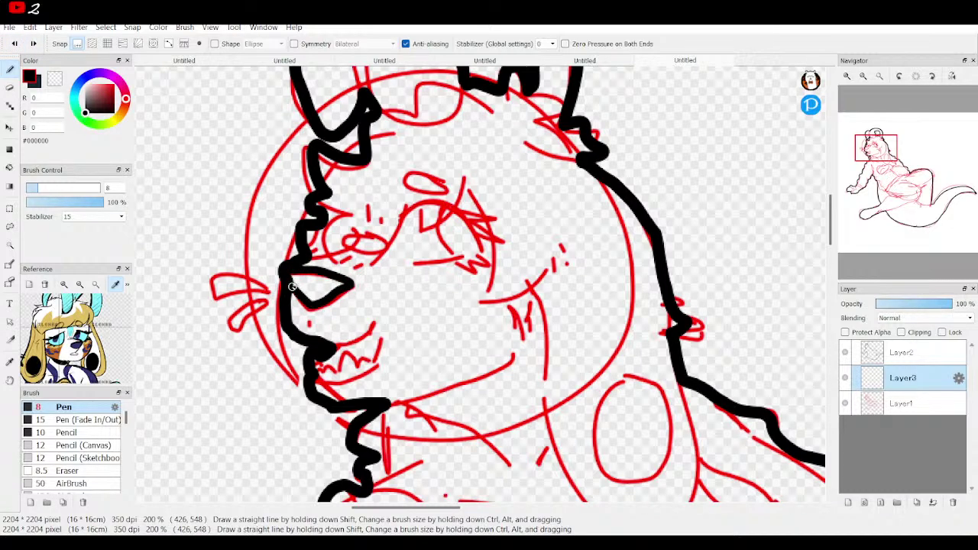
click(847, 405)
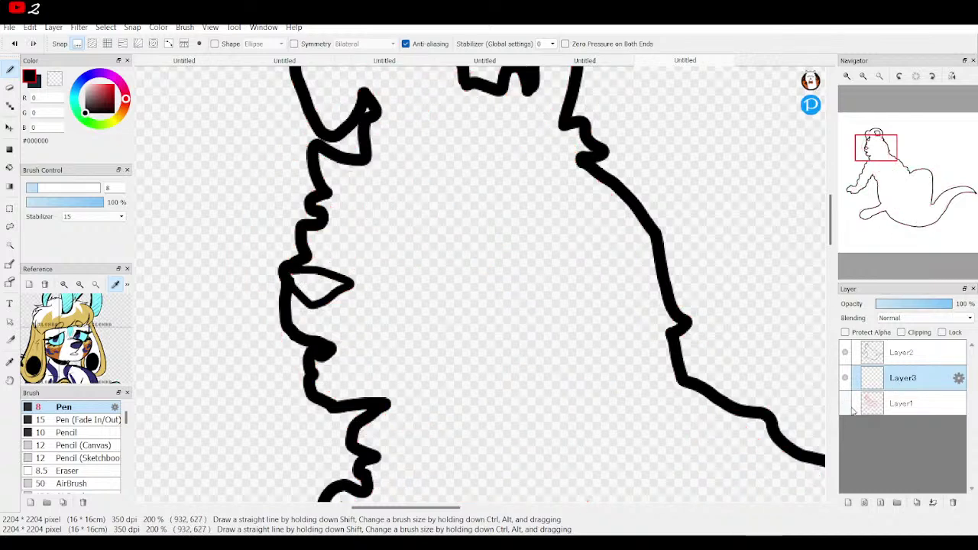
Step: Show the red sketch on Layer1 and ink the open mouth and the line joining it to the nose on Layer3
click(845, 404)
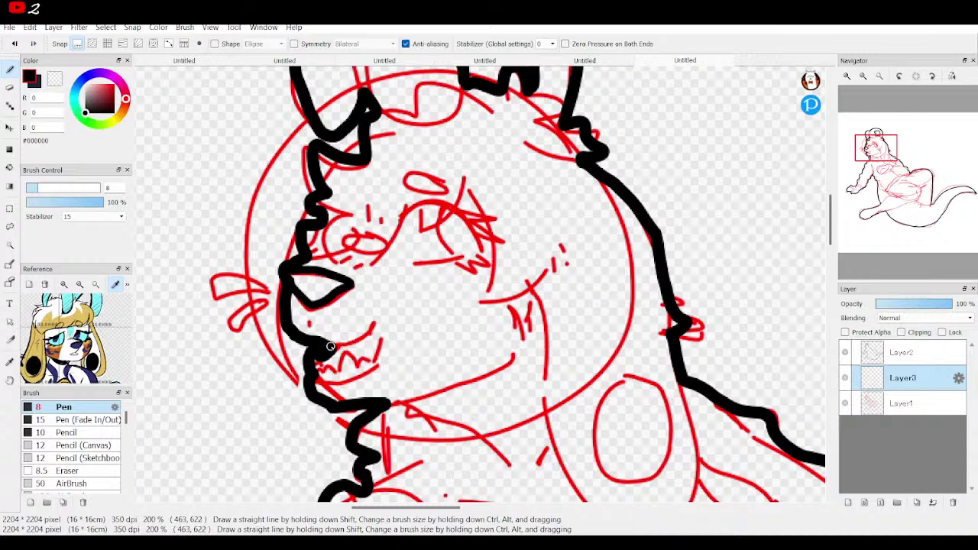
mouse_move(330, 347)
mouse_down()
mouse_move(393, 315)
mouse_move(373, 367)
mouse_move(311, 377)
mouse_up()
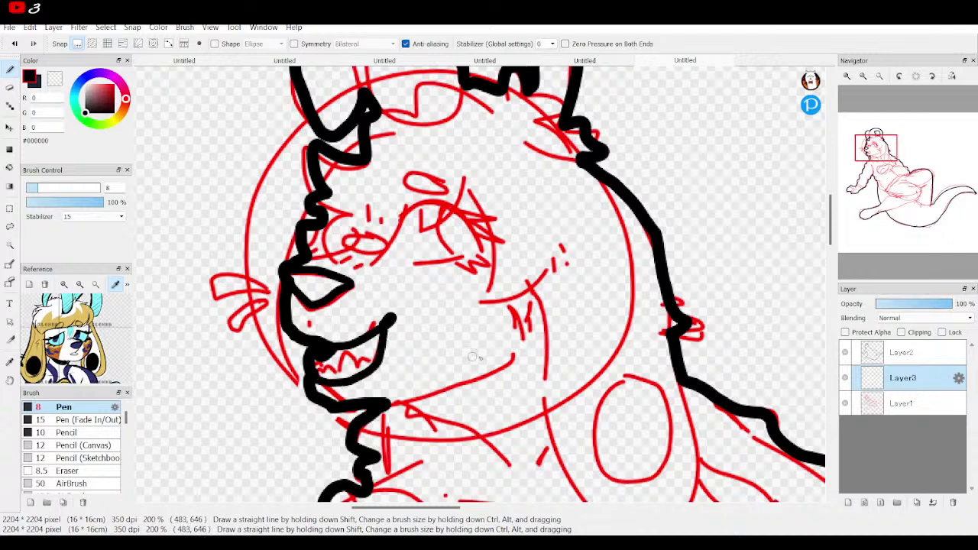
click(846, 404)
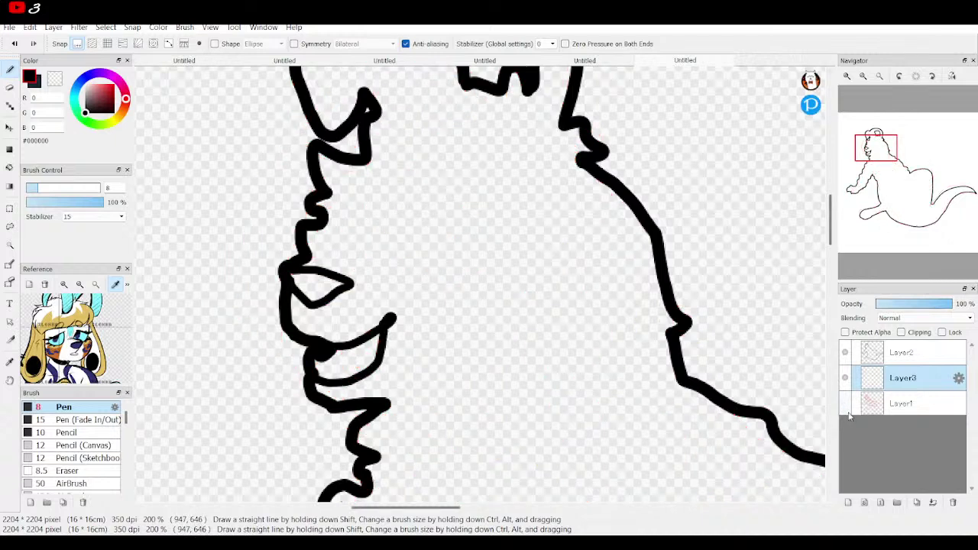
click(845, 404)
drag(312, 311, 317, 339)
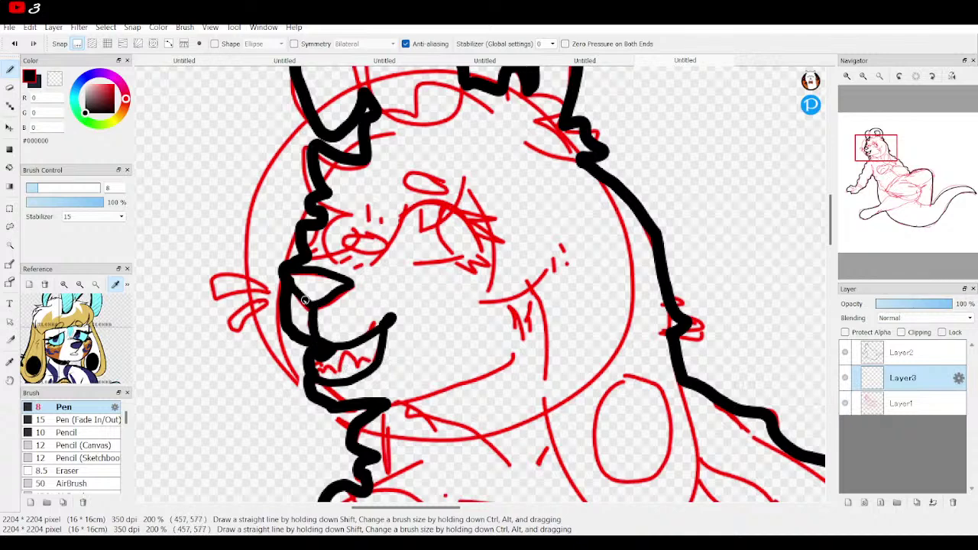
Step: Ink two curved whisker tufts in front of the muzzle and check the line art with the sketch hidden
mouse_move(263, 270)
mouse_down()
mouse_move(244, 254)
mouse_move(200, 252)
mouse_move(207, 268)
mouse_move(259, 272)
mouse_move(225, 303)
mouse_move(231, 315)
mouse_move(257, 286)
mouse_up()
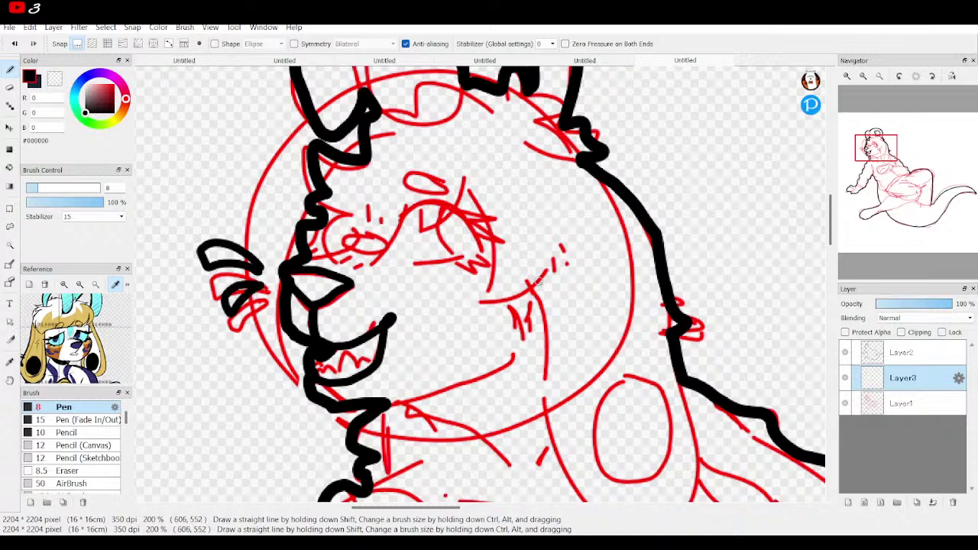
click(845, 404)
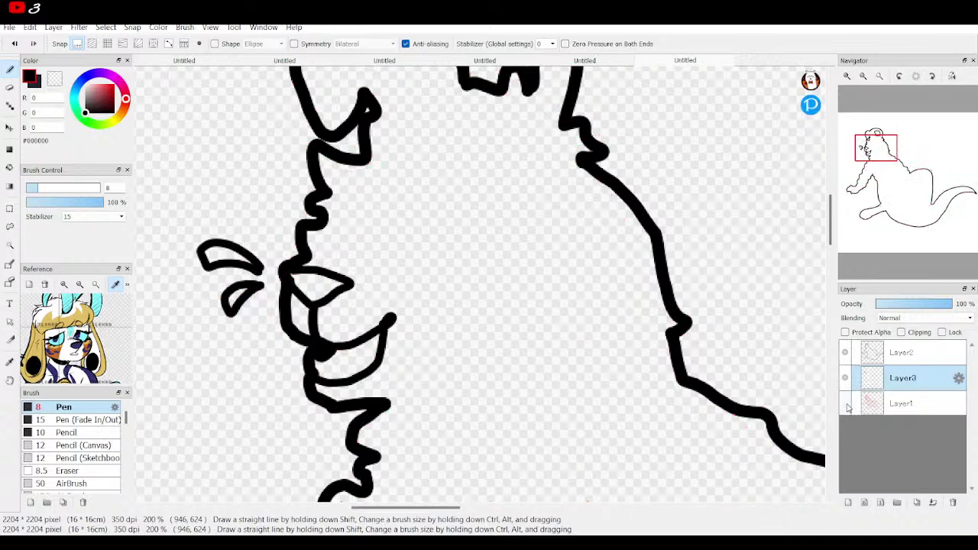
click(845, 404)
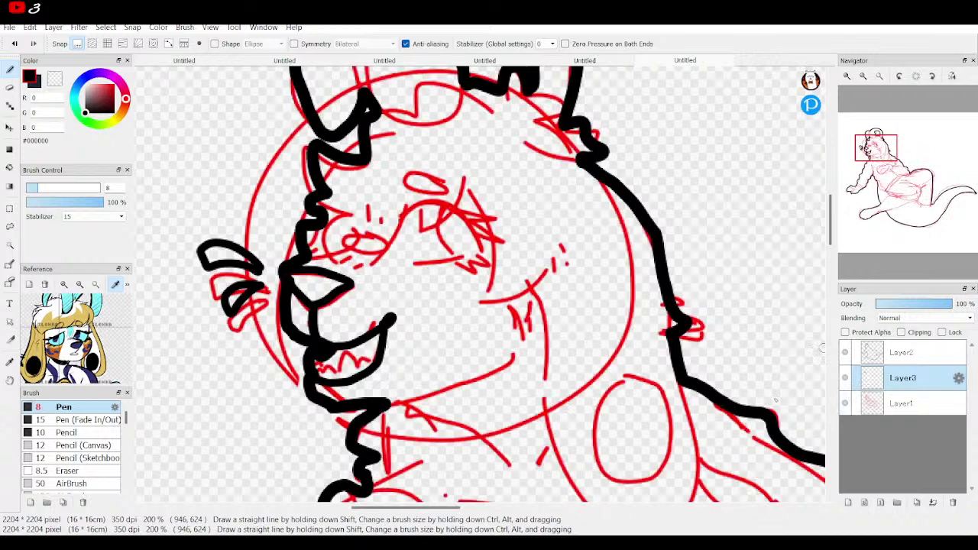
Step: Ink the curved jaw line behind the mouth and the outline of the long hanging ear
drag(390, 403, 510, 362)
drag(876, 147, 882, 167)
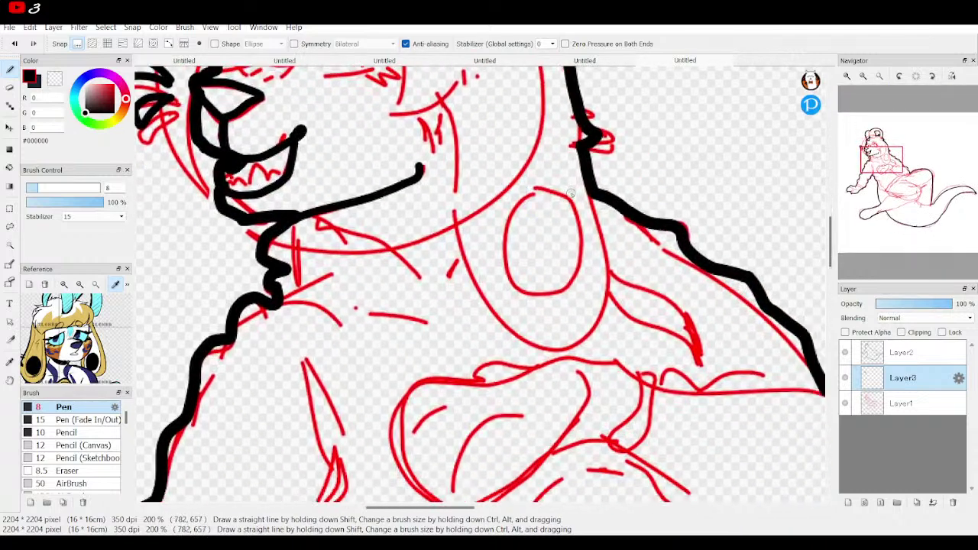
mouse_move(592, 198)
mouse_down()
mouse_move(611, 246)
mouse_move(612, 309)
mouse_move(586, 341)
mouse_move(547, 344)
mouse_move(506, 321)
mouse_move(471, 273)
mouse_move(453, 230)
mouse_move(451, 115)
mouse_up()
drag(882, 166, 880, 152)
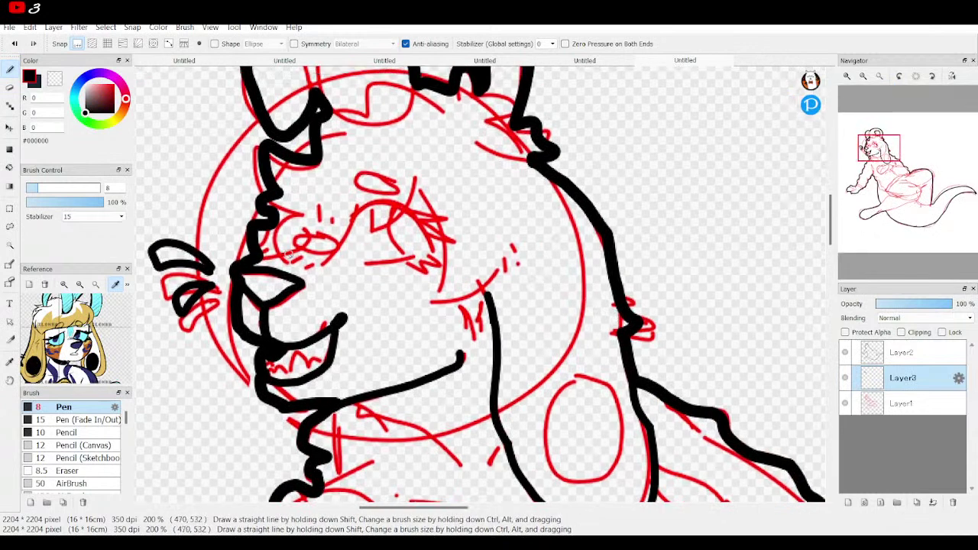
Step: Ink the jagged hair fringe across the brow and the inner lines and fur tufts at the rounded shapes atop the head
mouse_move(303, 241)
mouse_down()
mouse_move(357, 223)
mouse_move(366, 198)
mouse_move(367, 235)
mouse_move(402, 212)
mouse_move(411, 190)
mouse_move(429, 198)
mouse_move(450, 264)
mouse_move(442, 302)
mouse_move(486, 294)
mouse_move(510, 264)
mouse_move(564, 270)
mouse_move(570, 257)
mouse_move(557, 229)
mouse_move(577, 197)
mouse_move(569, 184)
mouse_move(581, 213)
mouse_move(568, 185)
mouse_up()
drag(879, 156, 878, 145)
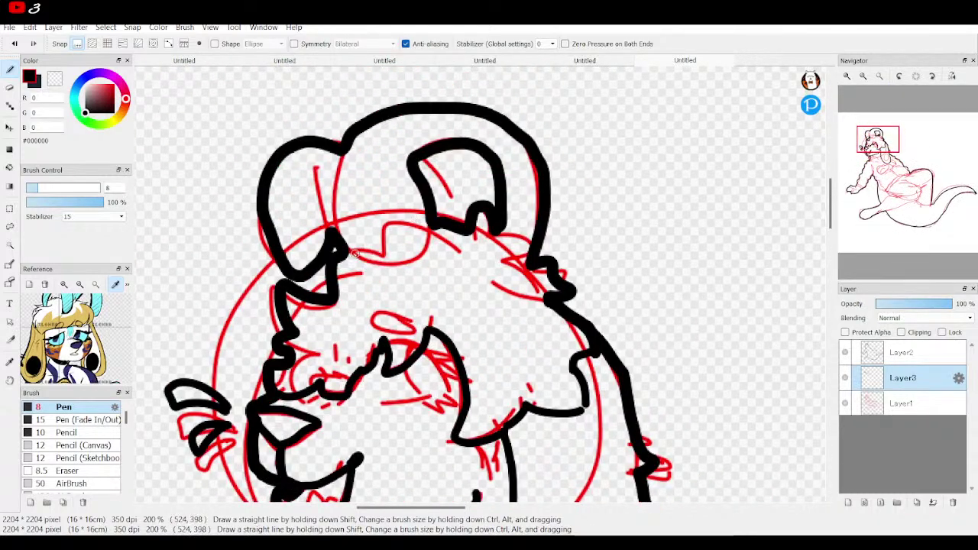
mouse_move(335, 229)
mouse_down()
mouse_move(330, 173)
mouse_move(342, 151)
mouse_up()
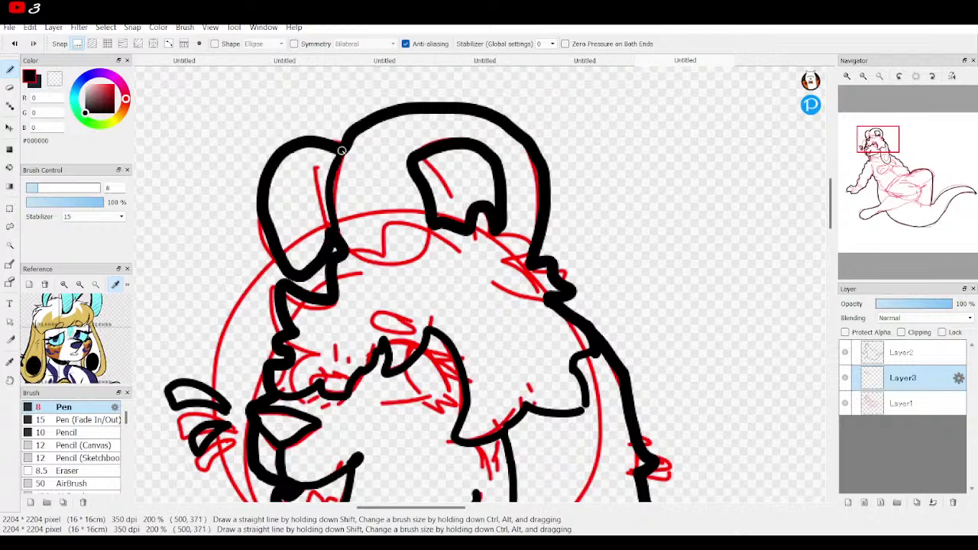
mouse_move(366, 259)
mouse_down()
mouse_move(390, 262)
mouse_move(433, 227)
mouse_up()
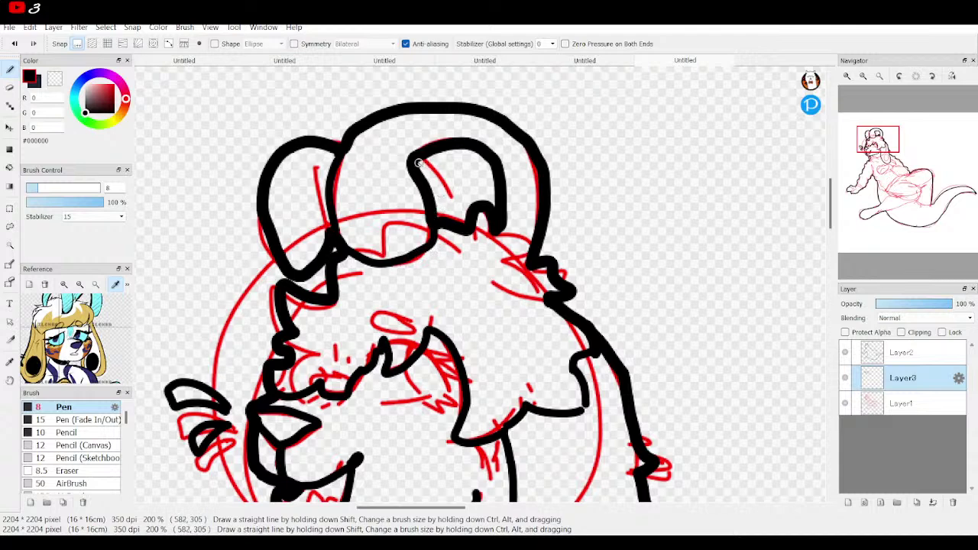
mouse_move(416, 162)
mouse_down()
mouse_move(450, 190)
mouse_move(457, 222)
mouse_up()
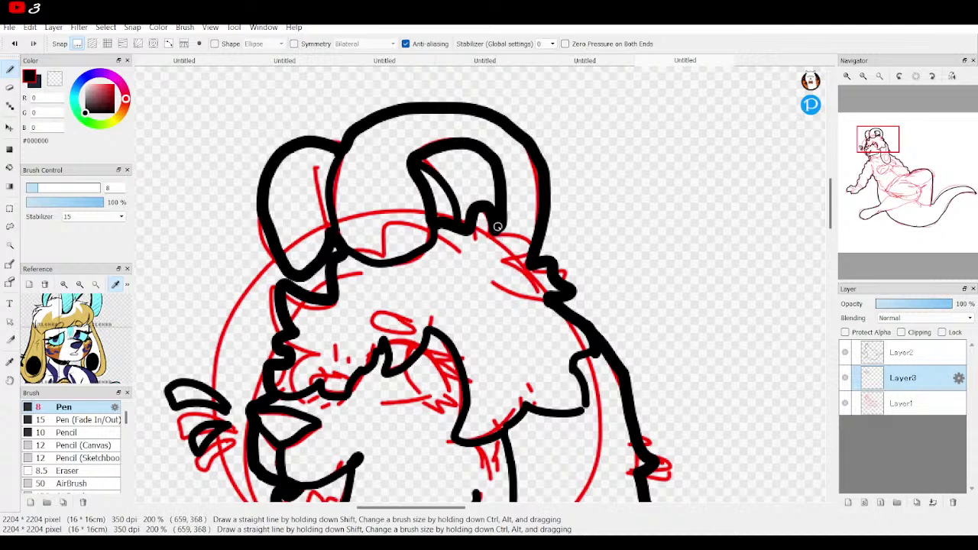
mouse_move(503, 236)
mouse_down()
mouse_move(527, 256)
mouse_move(515, 273)
mouse_up()
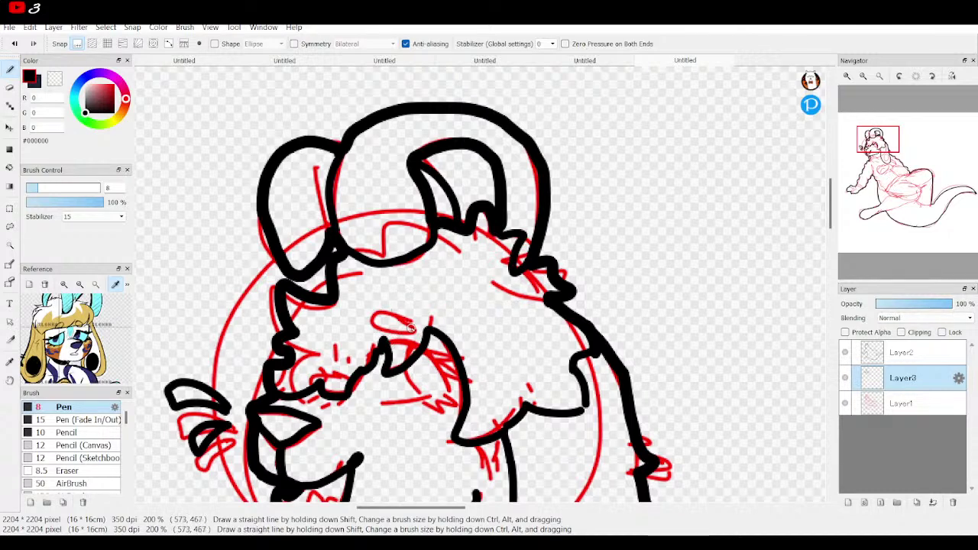
Step: Ink the near eye with its thick lashes and lower lid plus the eyebrow above, and review the head with the sketch hidden
click(846, 405)
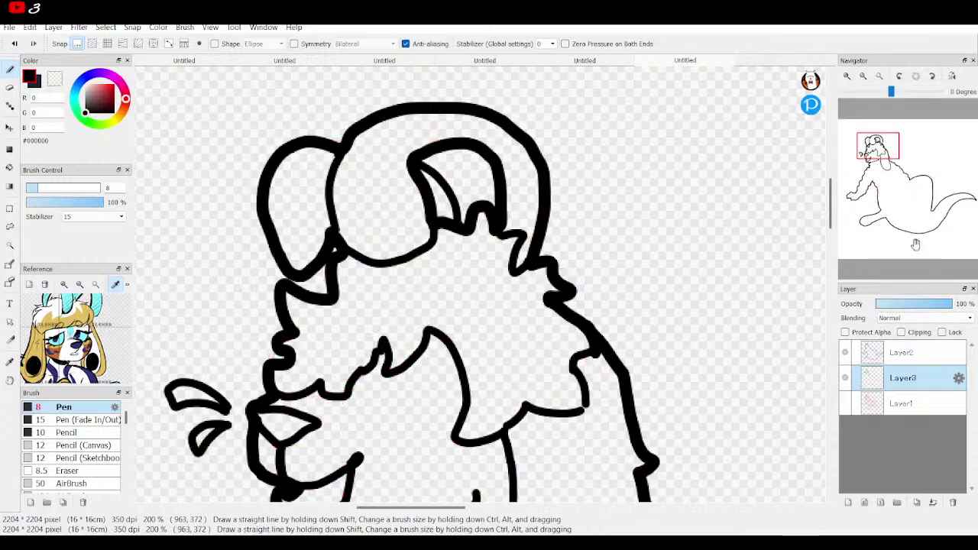
mouse_move(869, 143)
mouse_down()
mouse_move(871, 158)
mouse_move(875, 149)
mouse_up()
click(845, 403)
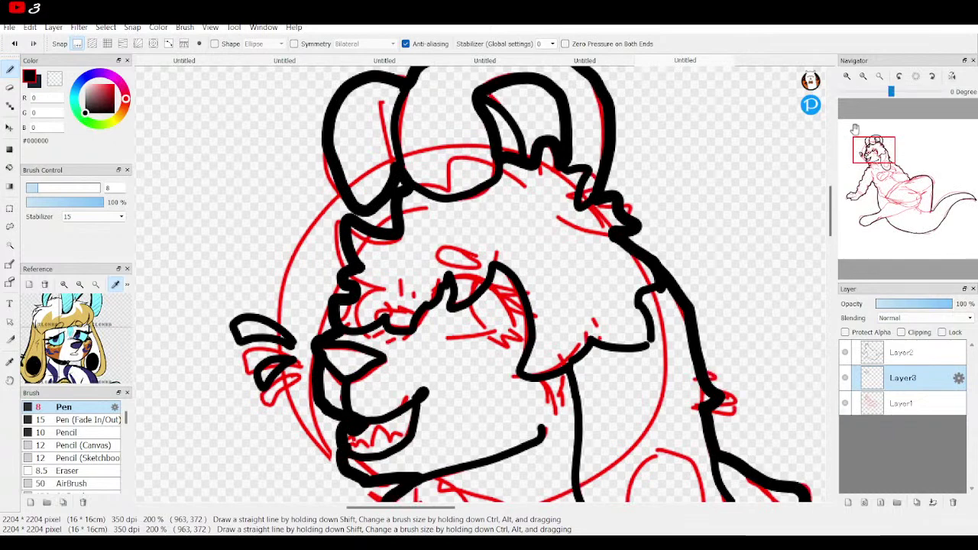
click(847, 76)
click(847, 75)
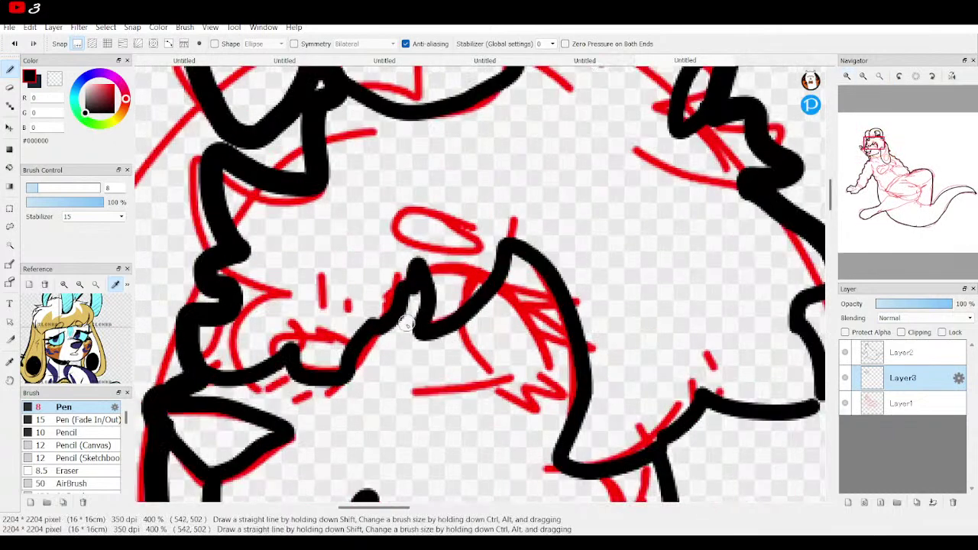
mouse_move(417, 269)
mouse_down()
mouse_move(455, 267)
mouse_move(490, 285)
mouse_move(543, 363)
mouse_move(498, 289)
mouse_move(572, 299)
mouse_move(503, 304)
mouse_move(542, 332)
mouse_up()
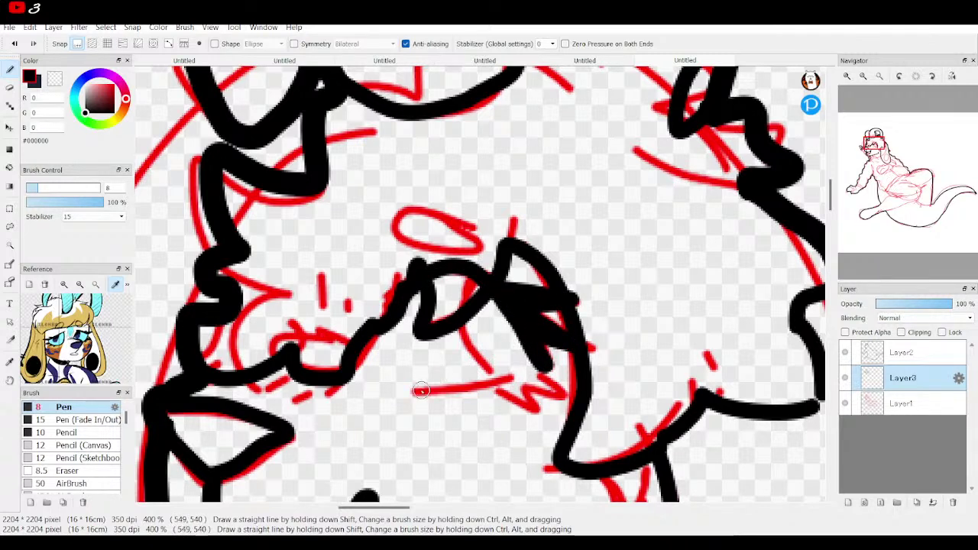
mouse_move(405, 387)
mouse_down()
mouse_move(478, 389)
mouse_move(539, 412)
mouse_move(513, 388)
mouse_move(541, 391)
mouse_move(482, 382)
mouse_up()
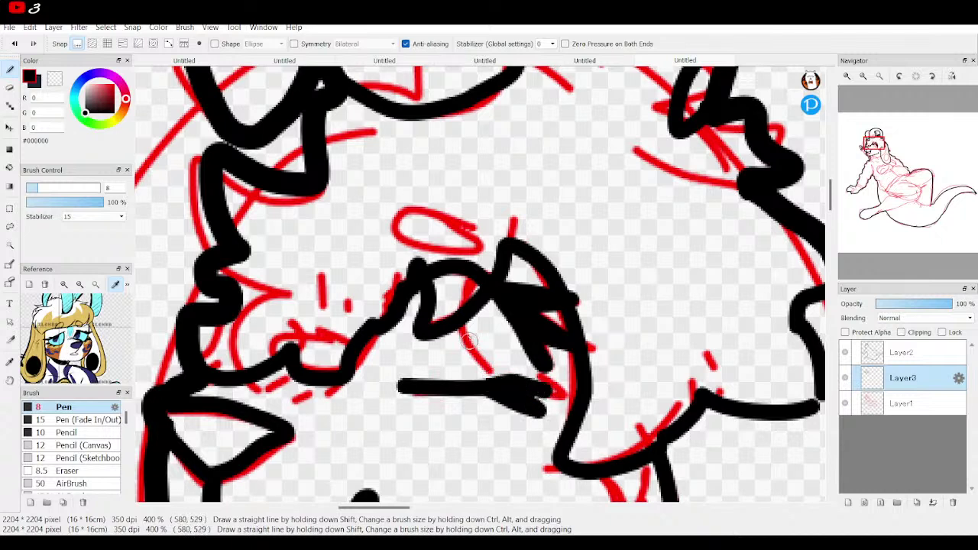
mouse_move(489, 242)
mouse_down()
mouse_move(443, 203)
mouse_move(398, 199)
mouse_move(401, 225)
mouse_move(476, 233)
mouse_up()
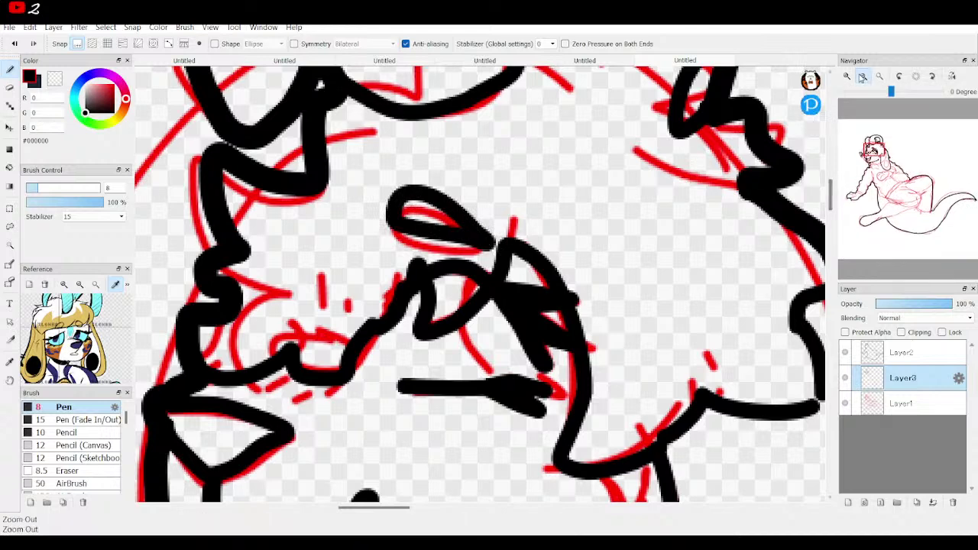
click(862, 76)
click(862, 76)
click(846, 403)
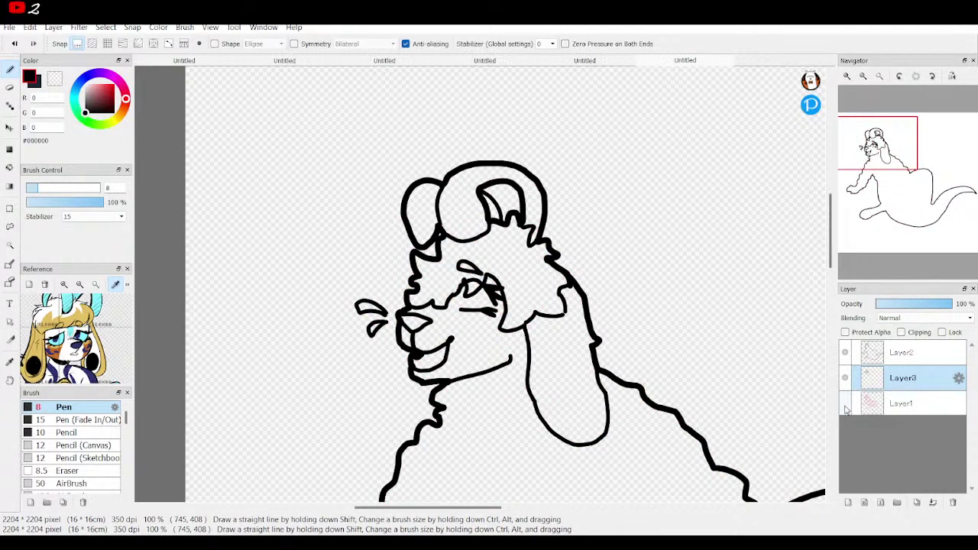
click(845, 403)
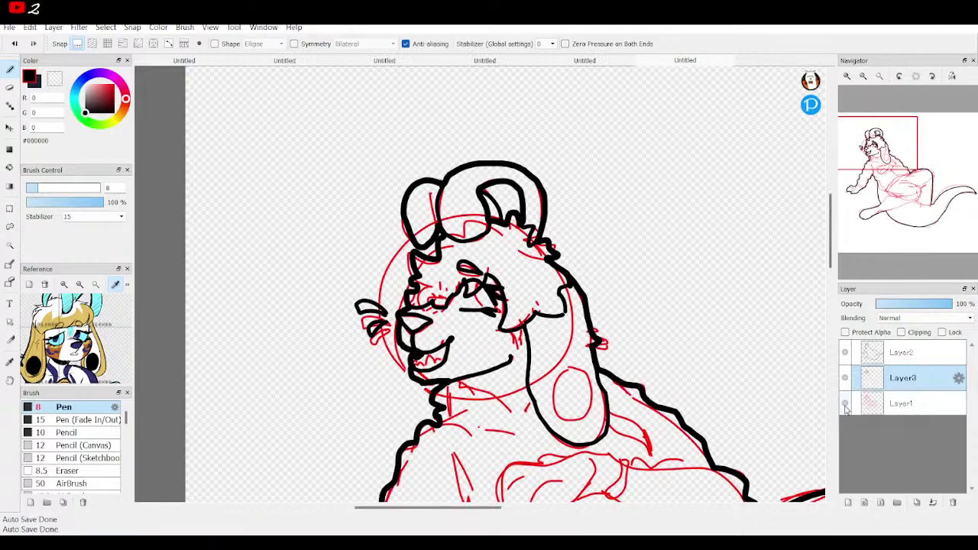
Step: Ink the neck line from under the chin to the hanging ear and short fur marks across the upper chest and shoulder
mouse_move(904, 163)
mouse_down()
mouse_move(895, 159)
mouse_move(874, 185)
mouse_move(879, 163)
mouse_move(869, 186)
mouse_move(879, 166)
mouse_up()
click(846, 76)
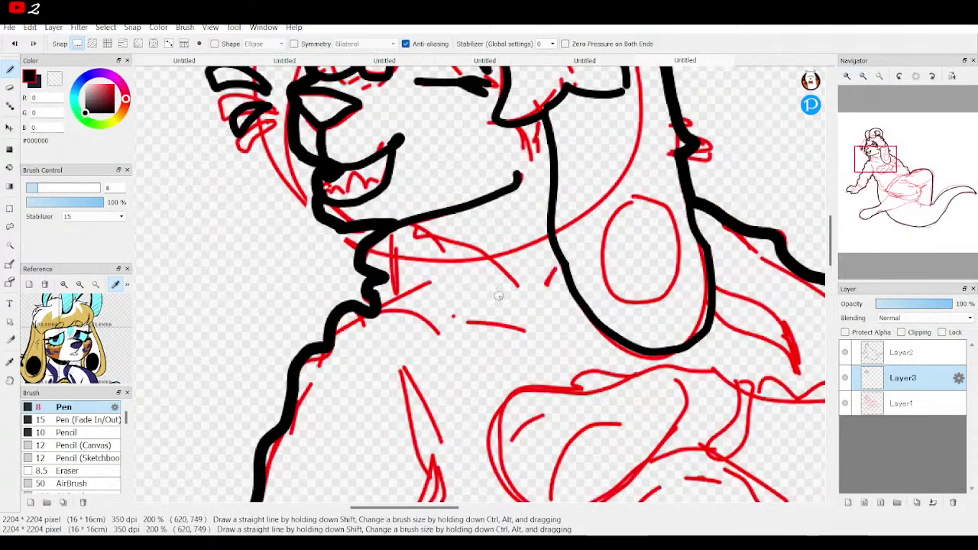
mouse_move(402, 224)
mouse_down()
mouse_move(431, 225)
mouse_move(559, 301)
mouse_move(559, 257)
mouse_up()
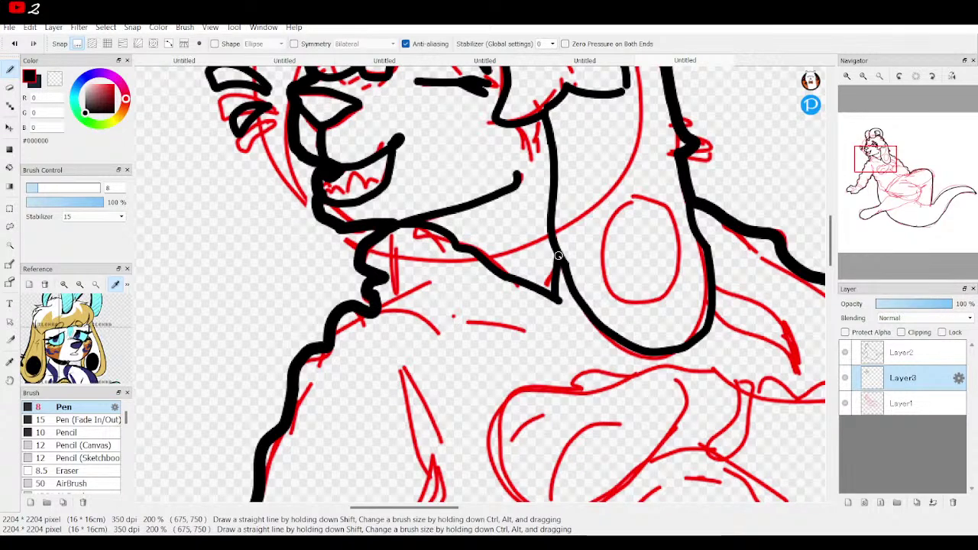
drag(428, 282, 379, 313)
mouse_move(399, 275)
mouse_down()
mouse_move(414, 272)
mouse_move(455, 313)
mouse_move(519, 325)
mouse_move(533, 301)
mouse_up()
drag(382, 409, 522, 272)
drag(518, 176, 560, 182)
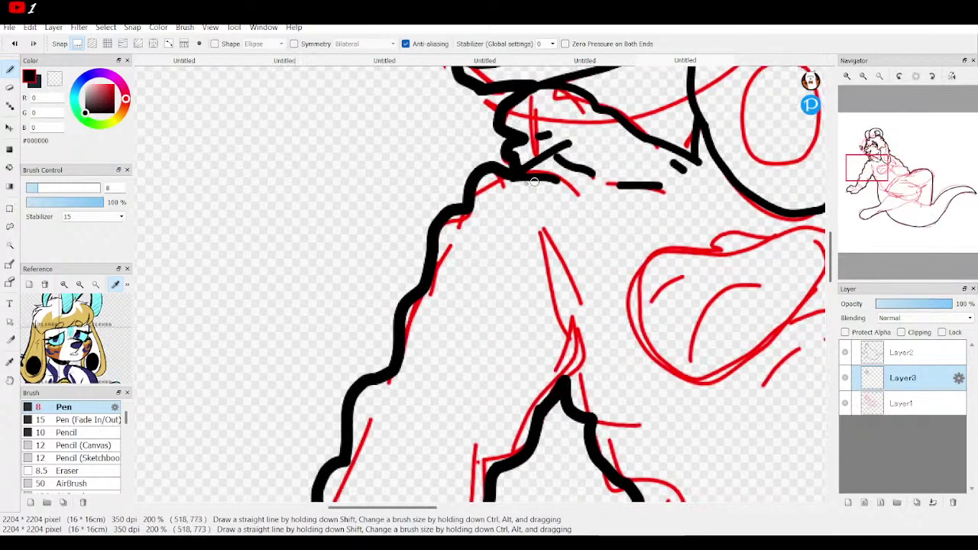
Step: Ink the crease lines at the supporting arm's armpit and the torso's lower edge with the thigh line up to the hip
mouse_move(570, 376)
mouse_down()
mouse_move(576, 325)
mouse_move(540, 235)
mouse_move(573, 304)
mouse_up()
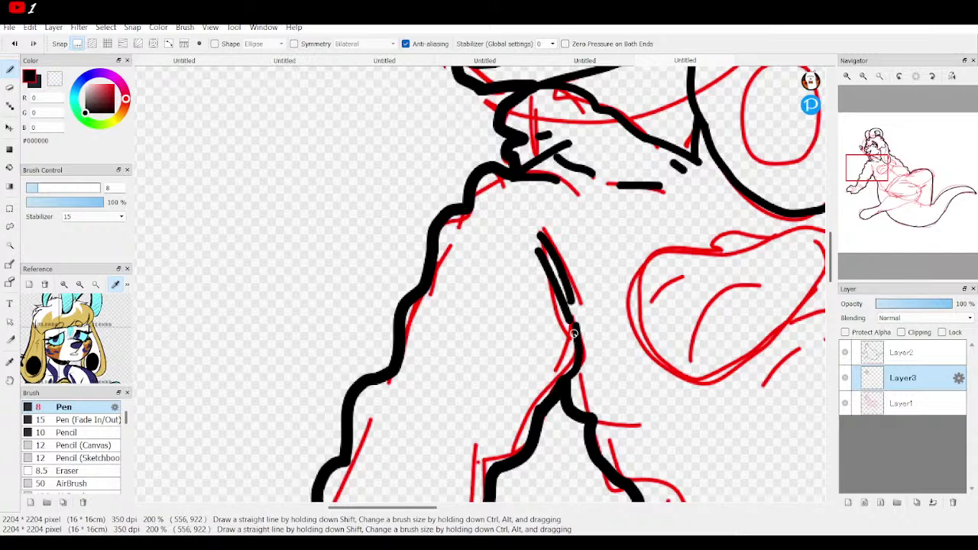
drag(863, 175, 875, 180)
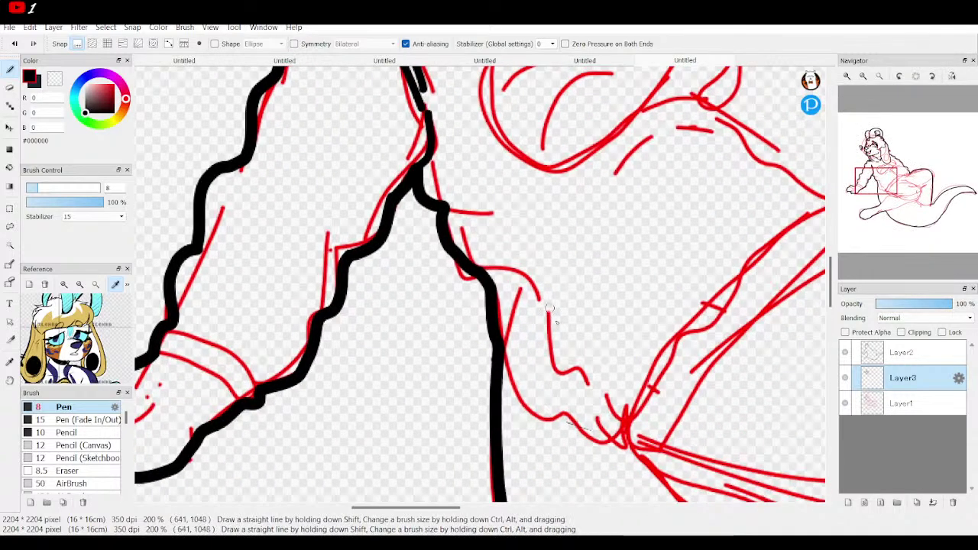
mouse_move(499, 345)
mouse_down()
mouse_move(543, 421)
mouse_move(629, 441)
mouse_move(633, 455)
mouse_move(654, 457)
mouse_move(715, 353)
mouse_move(818, 272)
mouse_up()
drag(876, 188, 907, 184)
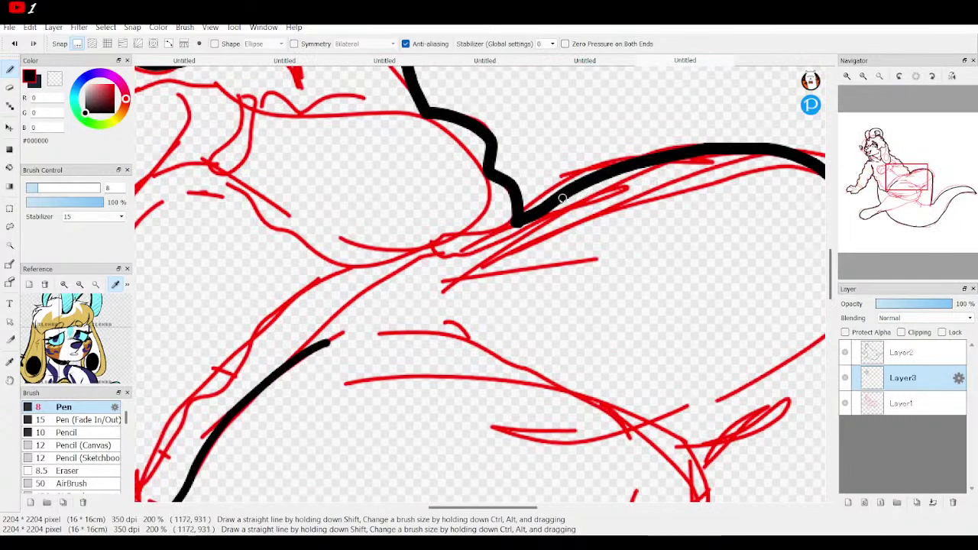
mouse_move(514, 221)
mouse_down()
mouse_move(314, 346)
mouse_move(415, 275)
mouse_up()
Step: Ink the hand, wrist cuff and forearm edges of the arm across the torso, and compare the whole figure with the sketch hidden
drag(908, 184, 893, 178)
mouse_move(395, 173)
mouse_down()
mouse_move(320, 179)
mouse_move(310, 194)
mouse_move(243, 194)
mouse_move(227, 224)
mouse_move(236, 271)
mouse_move(261, 299)
mouse_move(298, 308)
mouse_move(435, 254)
mouse_move(458, 272)
mouse_move(487, 236)
mouse_move(490, 193)
mouse_move(473, 193)
mouse_move(446, 261)
mouse_up()
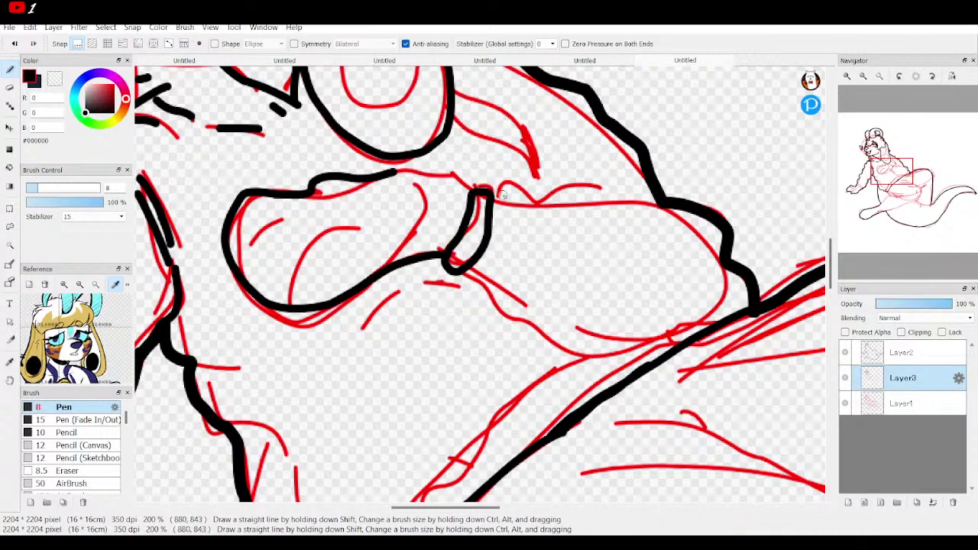
mouse_move(494, 194)
mouse_down()
mouse_move(541, 197)
mouse_move(604, 183)
mouse_up()
mouse_move(460, 274)
mouse_down()
mouse_move(501, 310)
mouse_move(576, 344)
mouse_move(686, 337)
mouse_move(756, 313)
mouse_move(682, 339)
mouse_up()
click(866, 78)
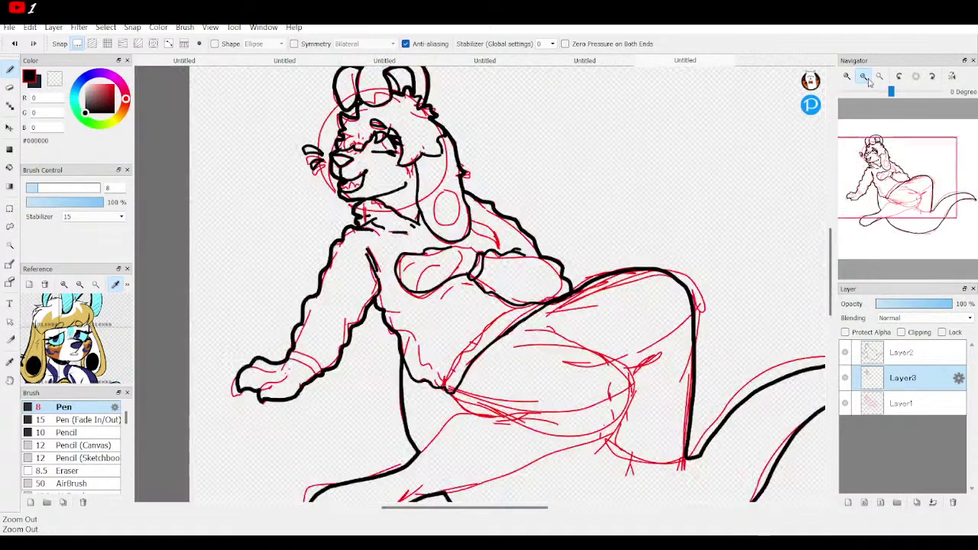
click(866, 79)
click(844, 405)
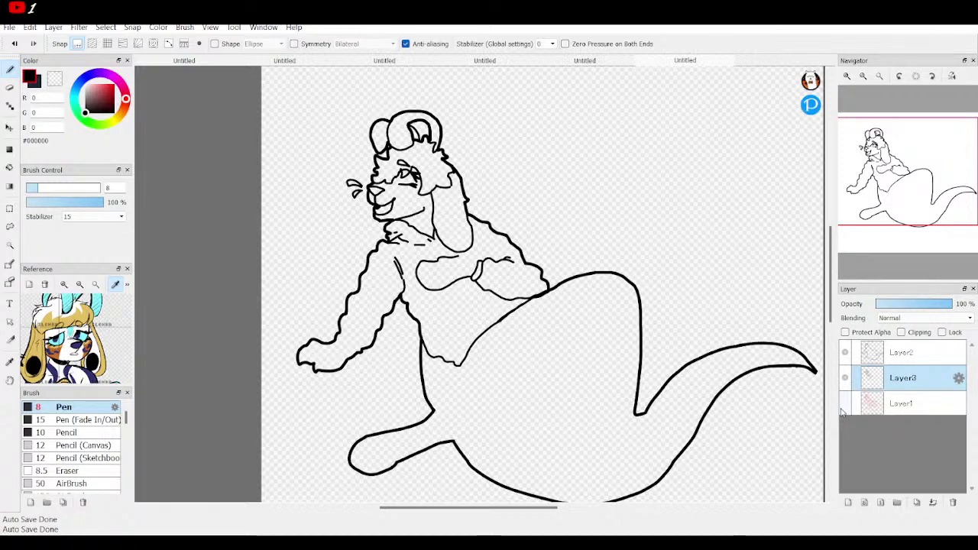
click(843, 405)
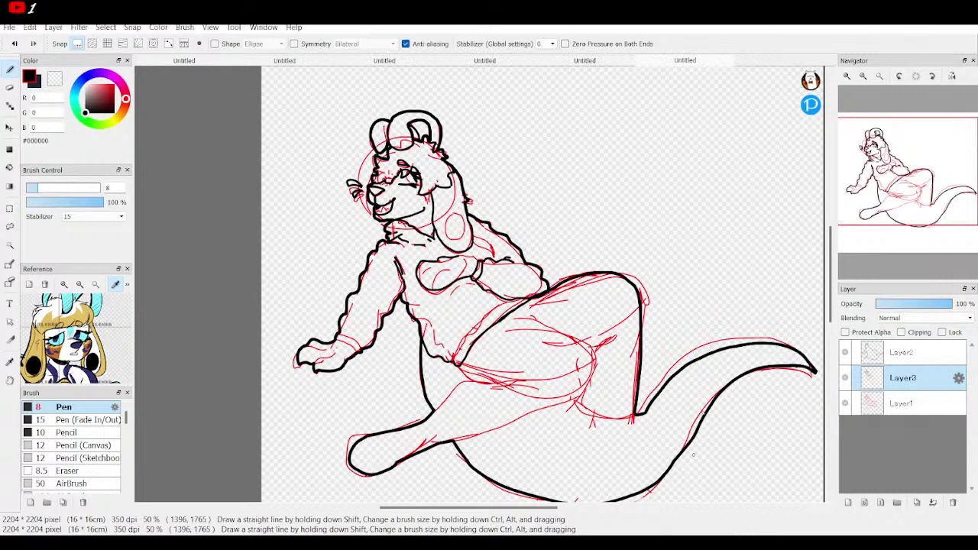
Step: Ink the oval inside the hanging ear and the curved line running from the ear down to the forearm
click(849, 79)
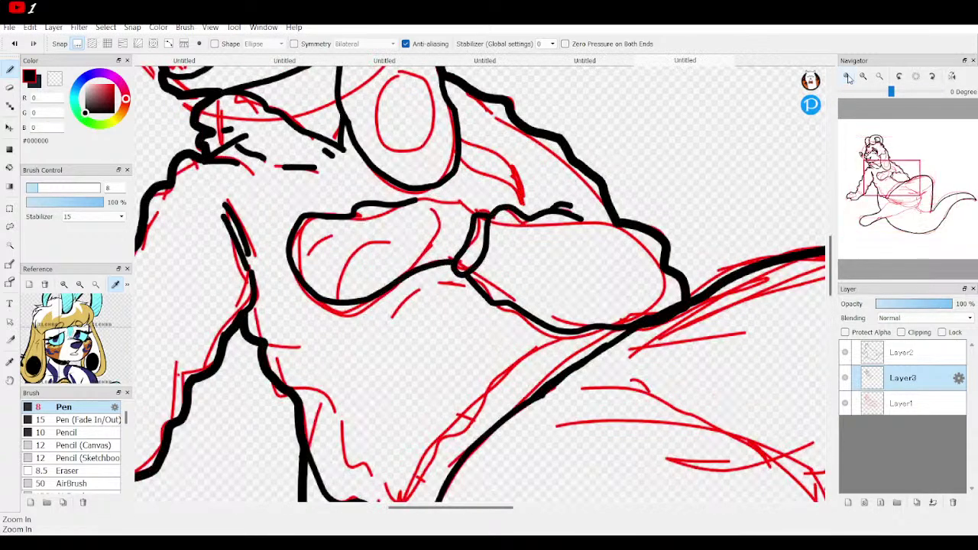
click(848, 79)
drag(881, 178, 884, 169)
mouse_move(520, 136)
mouse_down()
mouse_move(466, 156)
mouse_move(461, 202)
mouse_move(502, 239)
mouse_move(535, 221)
mouse_move(542, 188)
mouse_move(520, 140)
mouse_up()
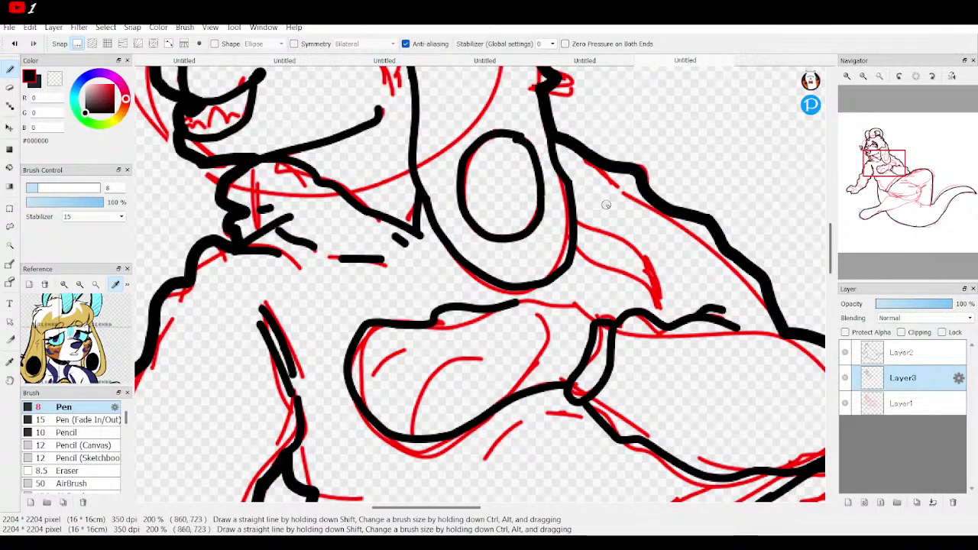
mouse_move(576, 213)
mouse_down()
mouse_move(642, 252)
mouse_move(668, 310)
mouse_move(666, 300)
mouse_up()
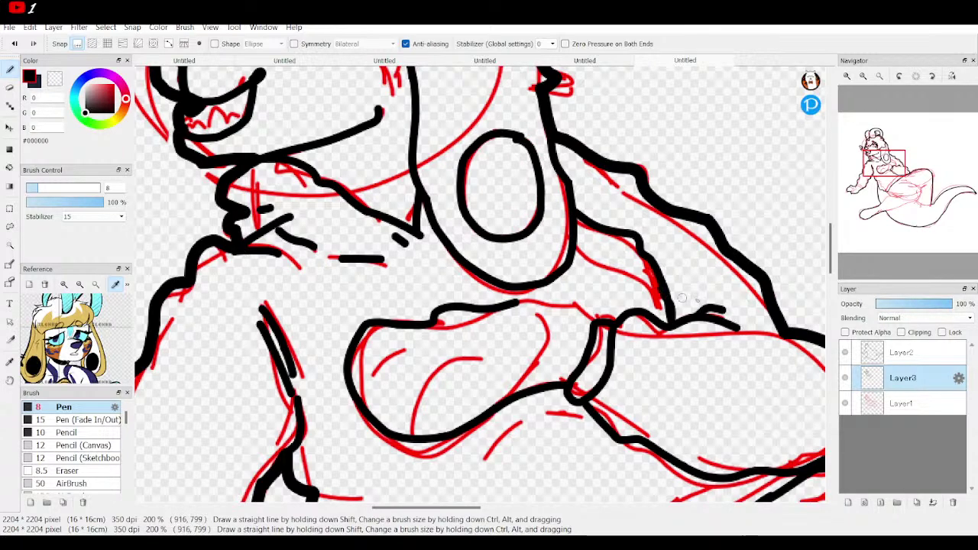
Step: Ink short broken crease lines across the chest below the bent arm's hand toward the armpit, and check the figure with the sketch hidden
mouse_move(891, 169)
mouse_down()
mouse_move(881, 185)
mouse_move(884, 173)
mouse_up()
mouse_move(599, 294)
mouse_down()
mouse_move(551, 285)
mouse_move(494, 340)
mouse_move(539, 308)
mouse_up()
click(547, 301)
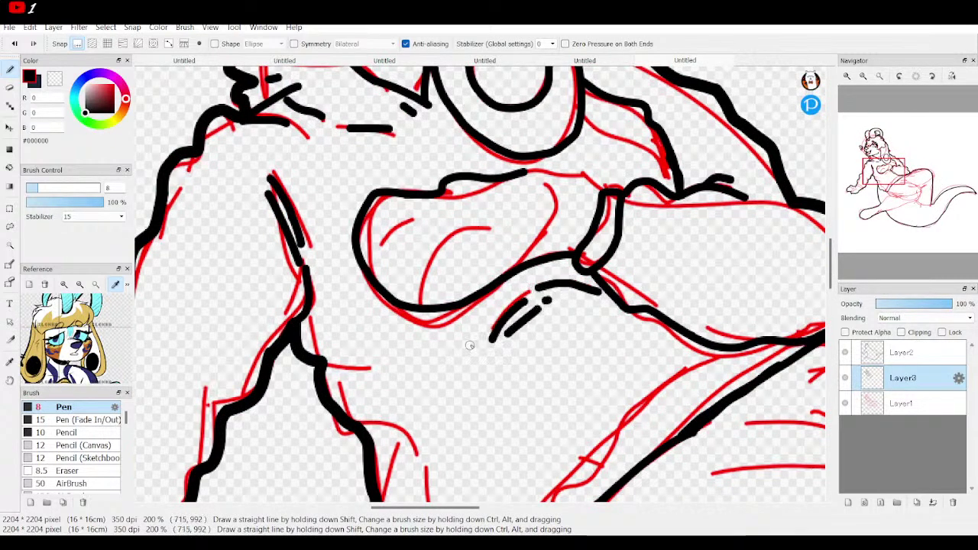
drag(474, 350, 410, 374)
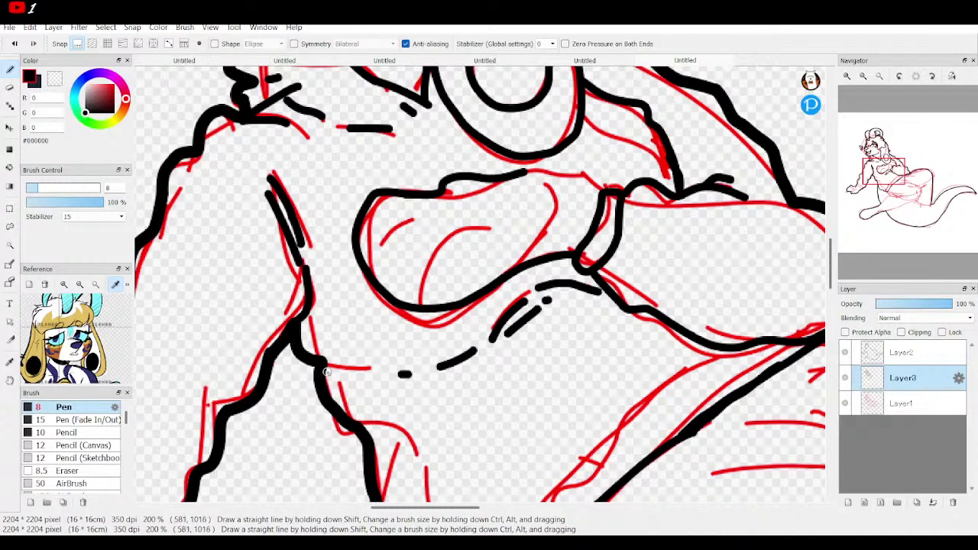
drag(332, 369, 364, 370)
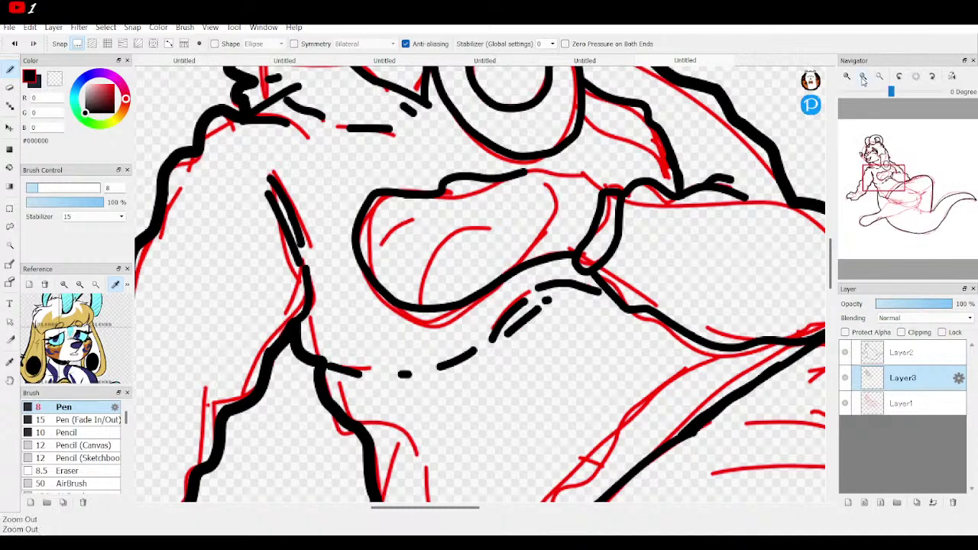
click(863, 77)
click(863, 77)
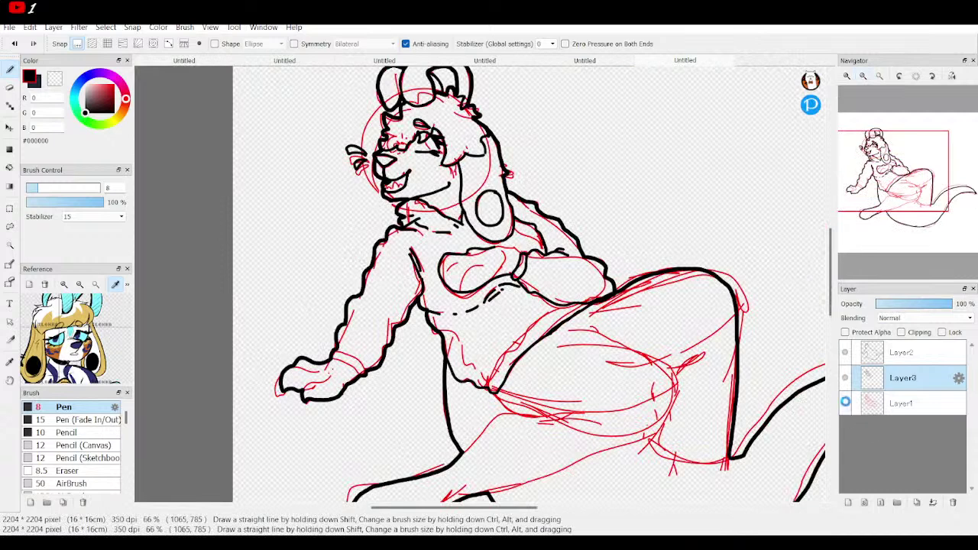
click(845, 403)
click(846, 403)
Step: Ink the finger and knuckle lines inside the hand resting across the torso and close its upper edge up to the cuff
click(863, 77)
click(863, 77)
click(862, 77)
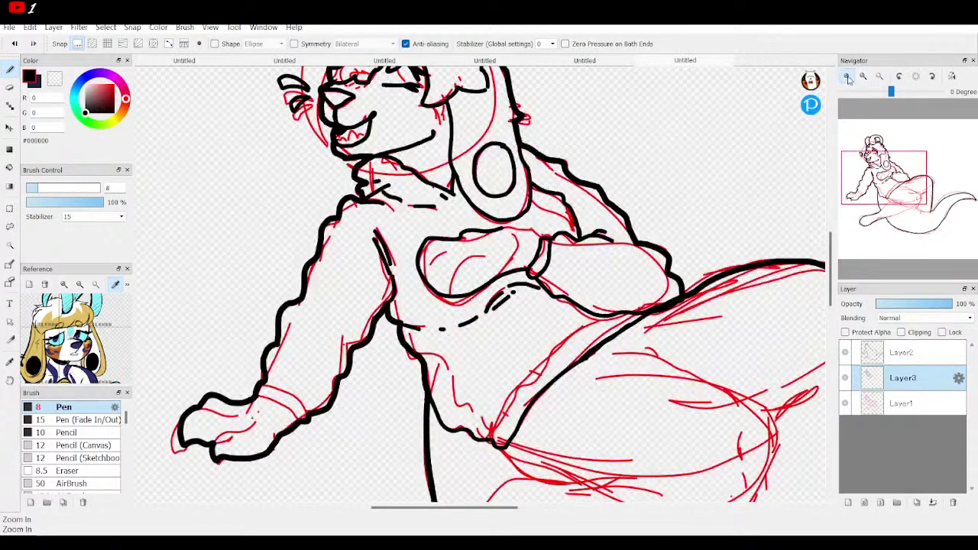
click(847, 76)
click(846, 76)
click(847, 76)
mouse_move(663, 150)
mouse_down()
mouse_move(609, 122)
mouse_move(538, 114)
mouse_up()
mouse_move(390, 313)
mouse_down()
mouse_move(386, 286)
mouse_move(417, 204)
mouse_move(505, 188)
mouse_up()
mouse_move(391, 189)
mouse_down()
mouse_move(329, 188)
mouse_move(313, 208)
mouse_up()
click(13, 44)
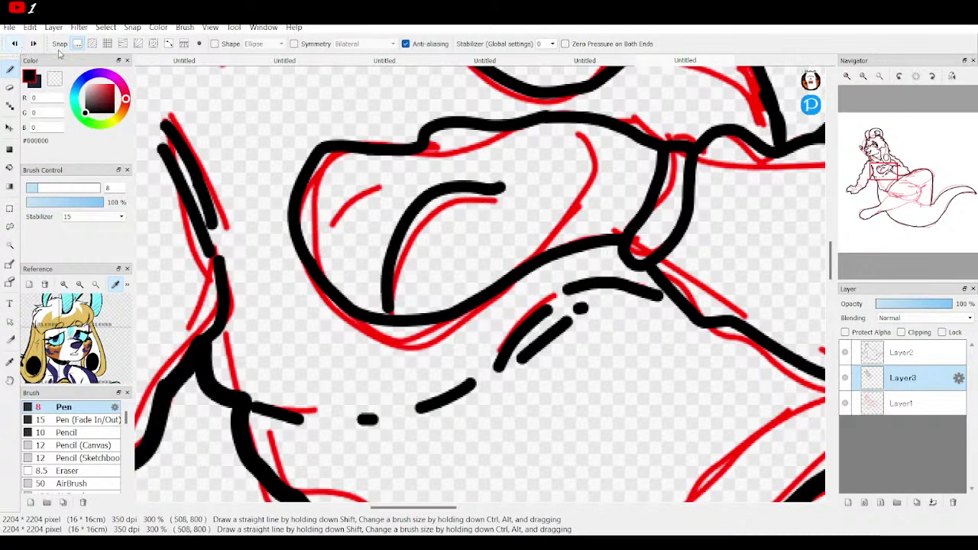
mouse_move(430, 159)
mouse_down()
mouse_move(373, 159)
mouse_move(324, 181)
mouse_move(313, 211)
mouse_up()
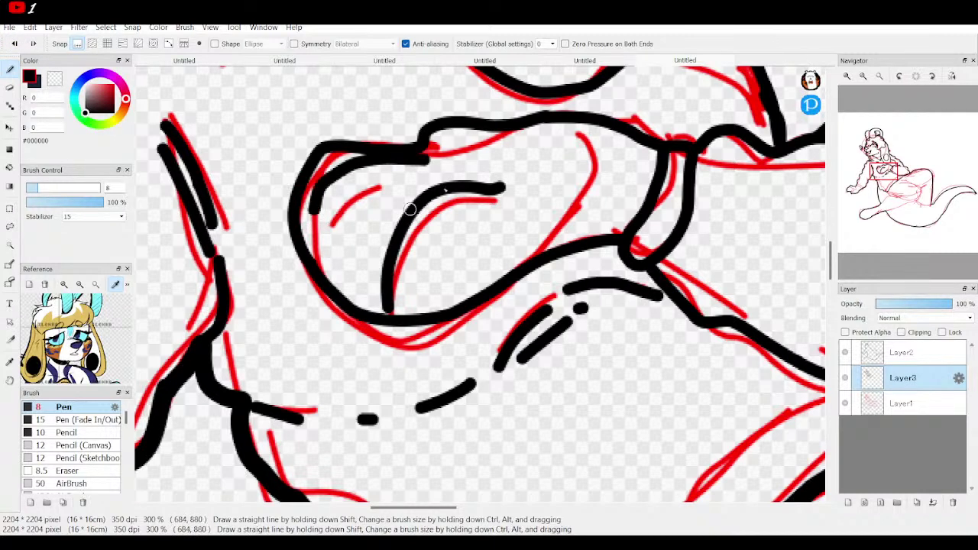
mouse_move(507, 127)
mouse_down()
mouse_move(453, 154)
mouse_move(408, 152)
mouse_up()
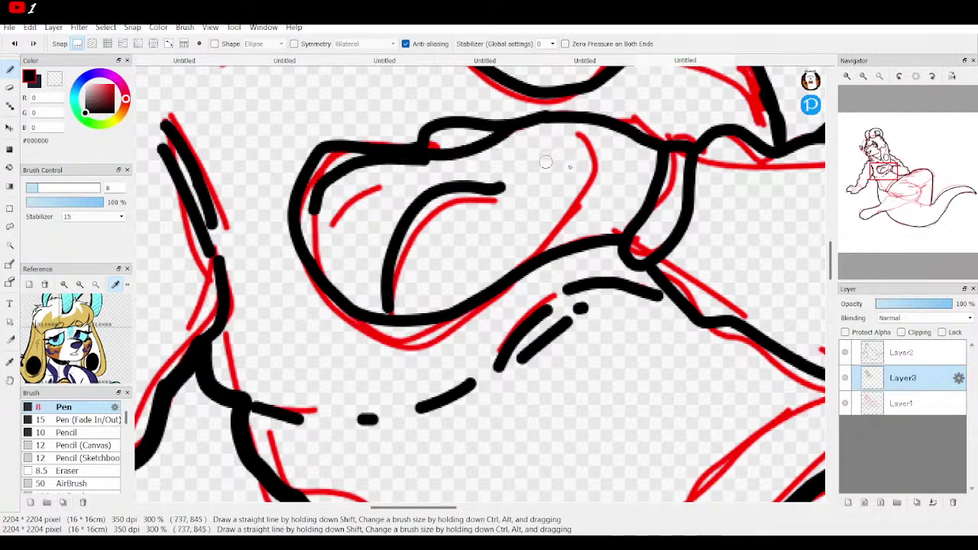
drag(469, 152, 498, 163)
Step: Ink the finger lines and ribbed wrist cuff of the supporting hand, and compare the whole figure with the sketch hidden
click(862, 76)
click(862, 76)
mouse_move(897, 165)
mouse_down()
mouse_move(908, 160)
mouse_move(887, 196)
mouse_move(854, 196)
mouse_move(863, 193)
mouse_up()
drag(319, 282, 361, 288)
mouse_move(333, 323)
mouse_down()
mouse_move(371, 314)
mouse_move(398, 292)
mouse_move(444, 288)
mouse_move(458, 301)
mouse_move(446, 265)
mouse_move(402, 244)
mouse_move(405, 263)
mouse_move(441, 275)
mouse_up()
click(844, 404)
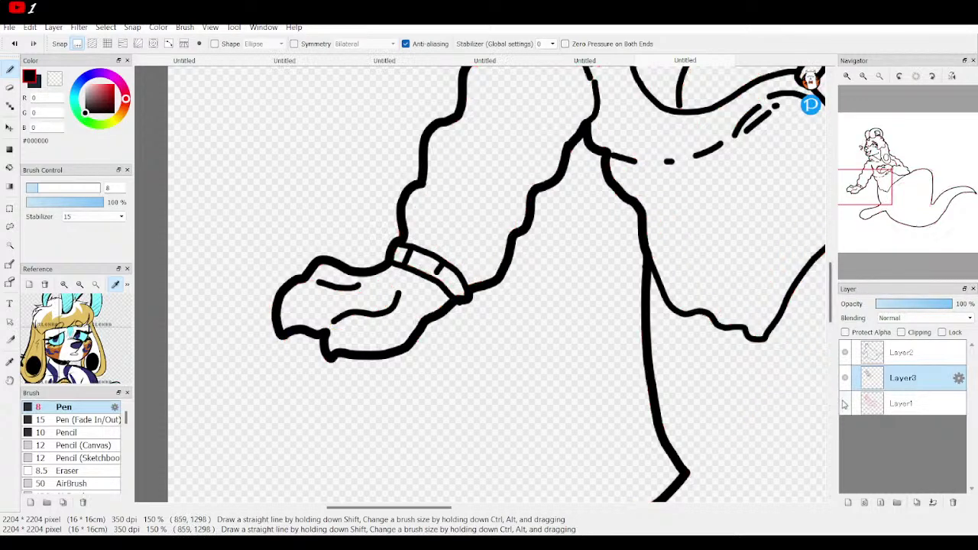
drag(886, 192, 872, 174)
click(862, 78)
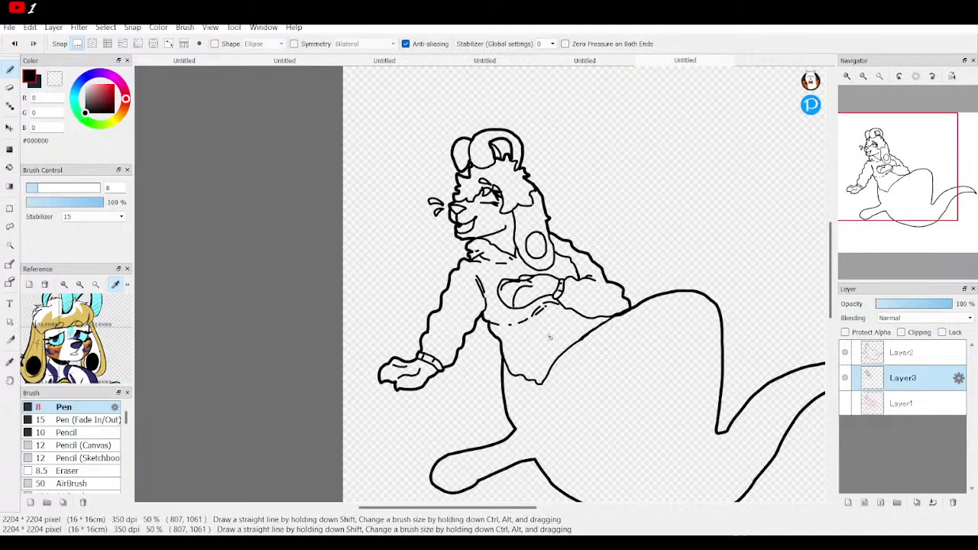
click(845, 404)
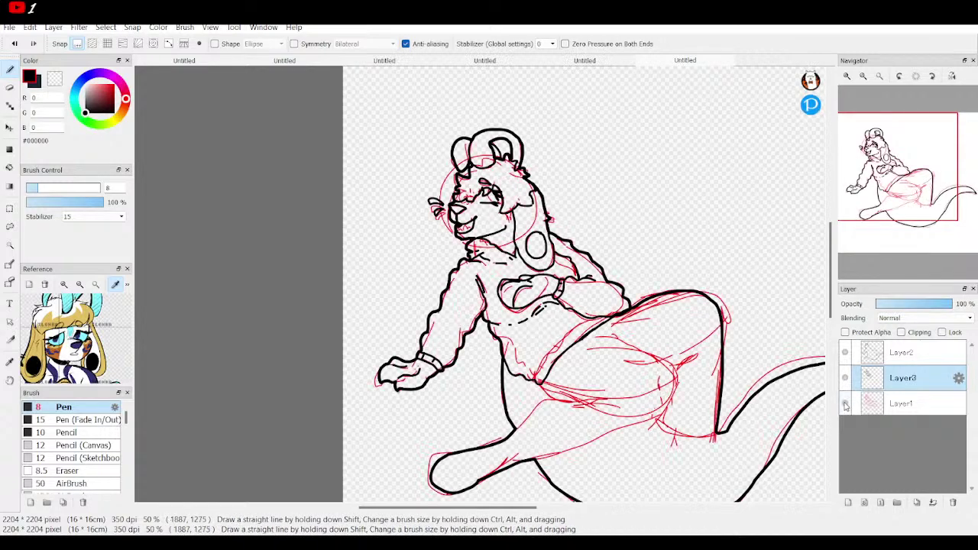
Step: Ink the upper edge of the waistband from the forearm down to the torso's lower corner and divide the band with short rib marks
click(848, 76)
click(848, 77)
click(847, 77)
mouse_move(895, 190)
mouse_down()
mouse_move(886, 190)
mouse_move(893, 187)
mouse_up()
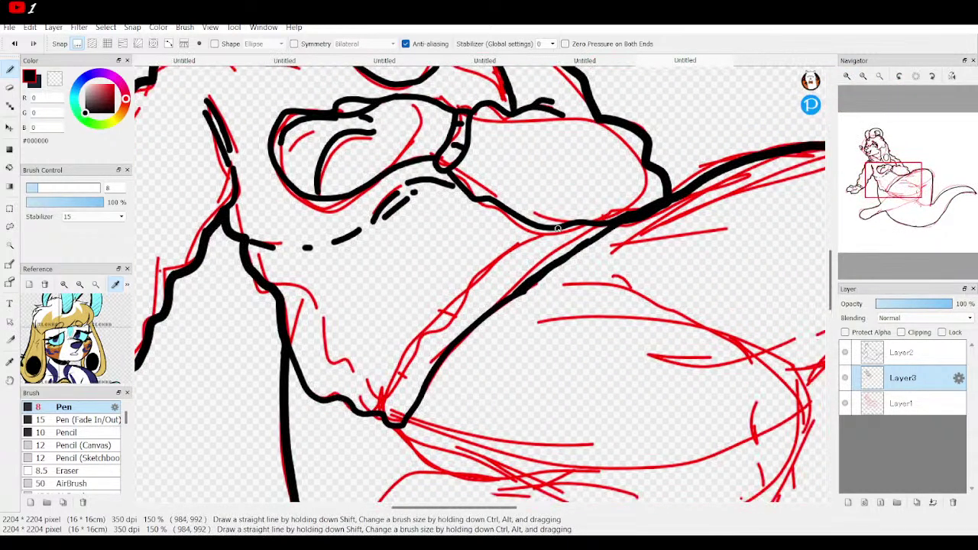
mouse_move(542, 236)
mouse_down()
mouse_move(458, 302)
mouse_move(385, 417)
mouse_up()
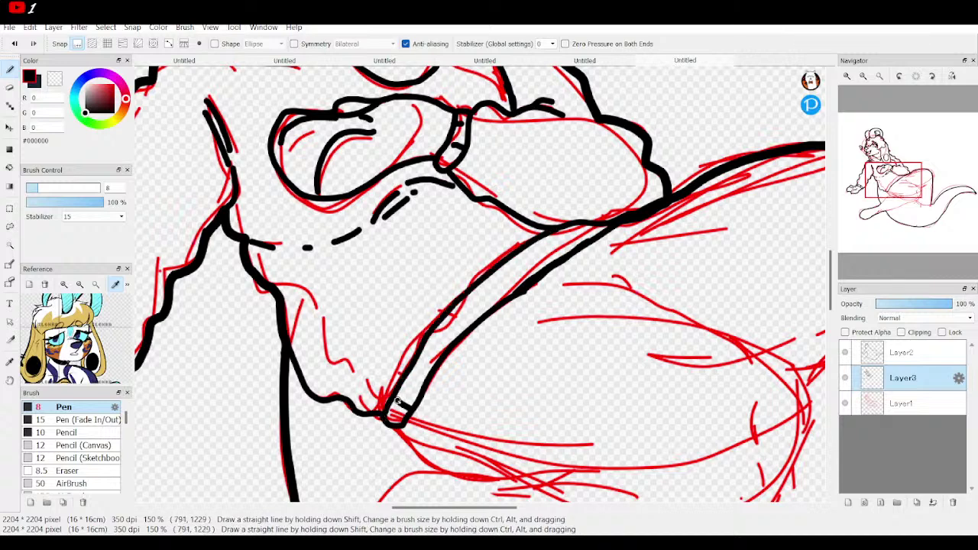
drag(435, 364, 422, 349)
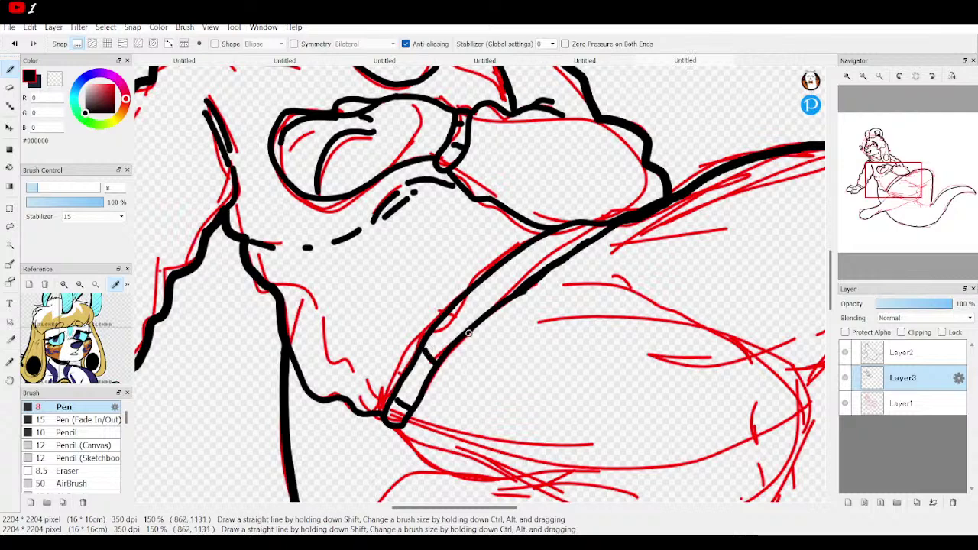
drag(470, 326, 456, 308)
drag(519, 286, 498, 268)
drag(557, 255, 539, 242)
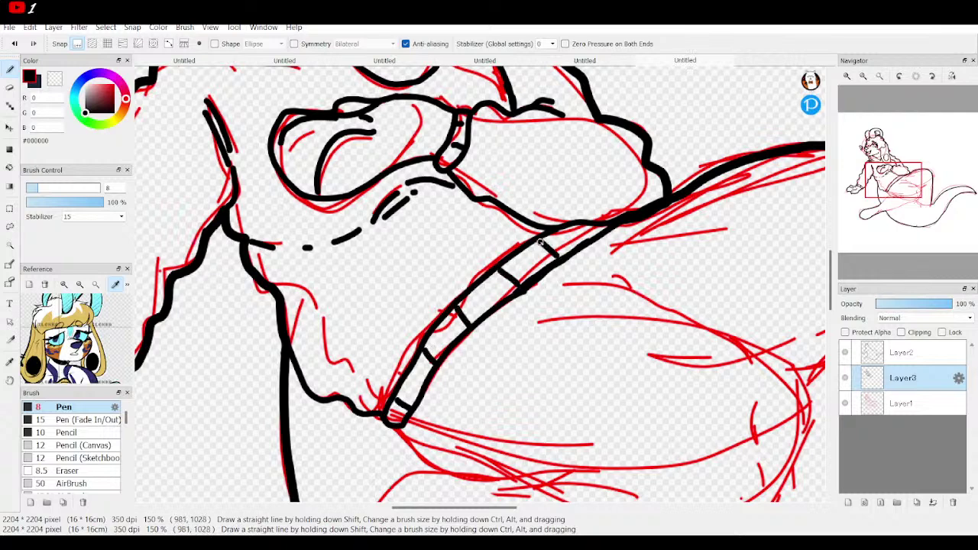
Step: Ink short crease lines on the torso just above the waistband, and check the line art with the sketch hidden
click(863, 76)
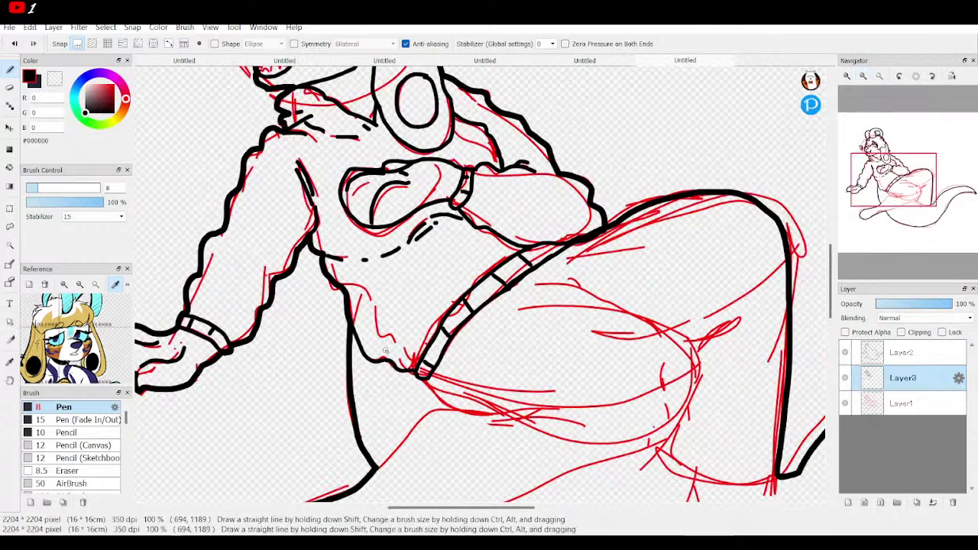
drag(389, 349, 412, 309)
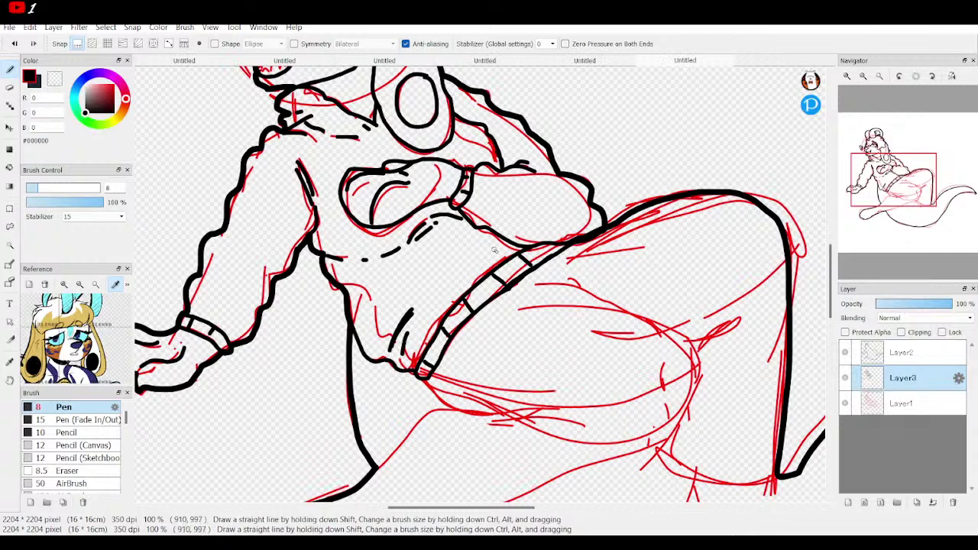
mouse_move(499, 245)
mouse_down()
mouse_move(459, 265)
mouse_move(447, 288)
mouse_up()
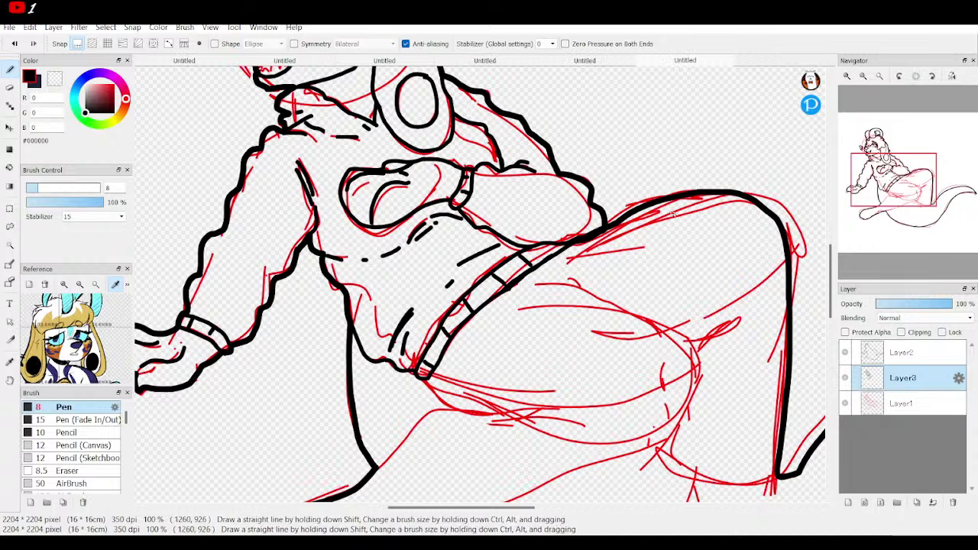
click(845, 403)
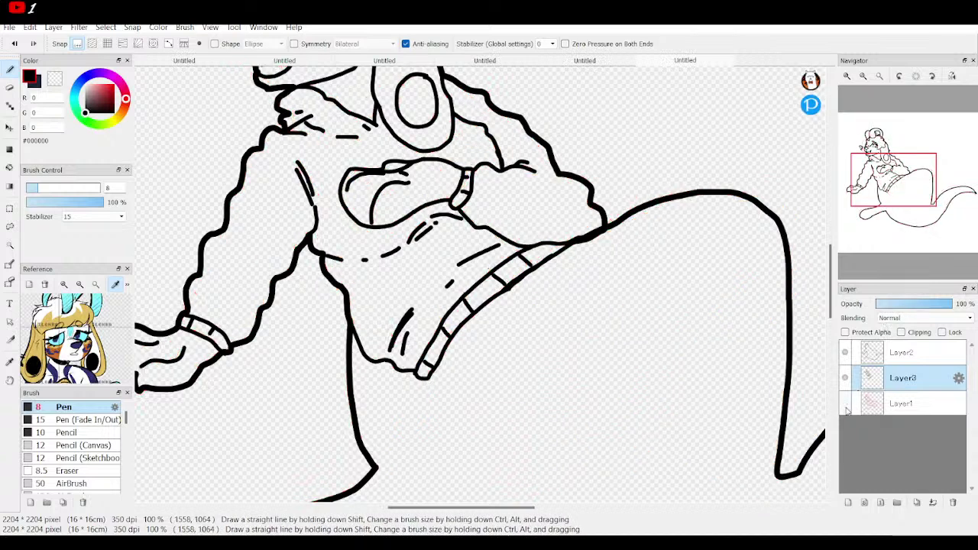
click(845, 405)
Step: Ink the bent front leg's thigh lines, rounded knee and lower-leg edges down to the foot, with small crease marks inside the knee
drag(894, 181, 898, 194)
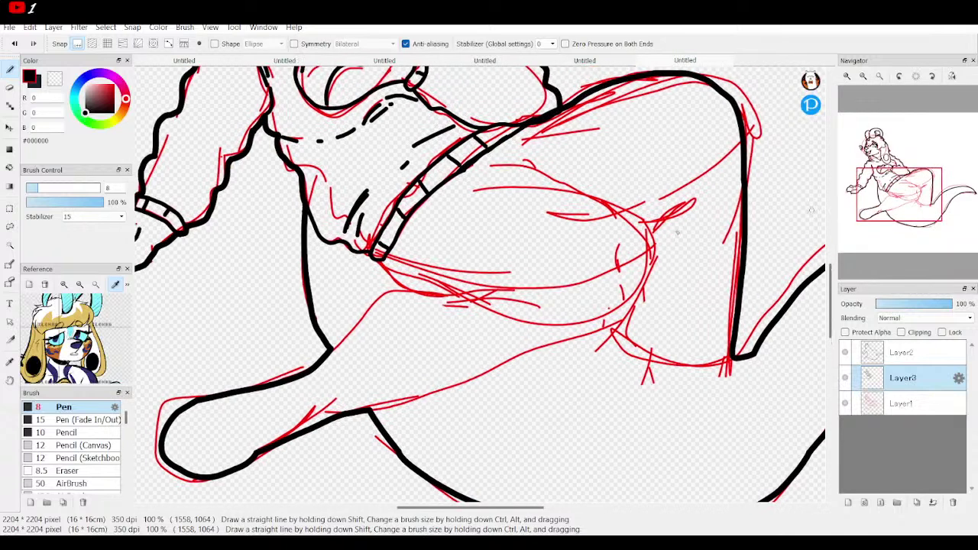
drag(386, 259, 500, 285)
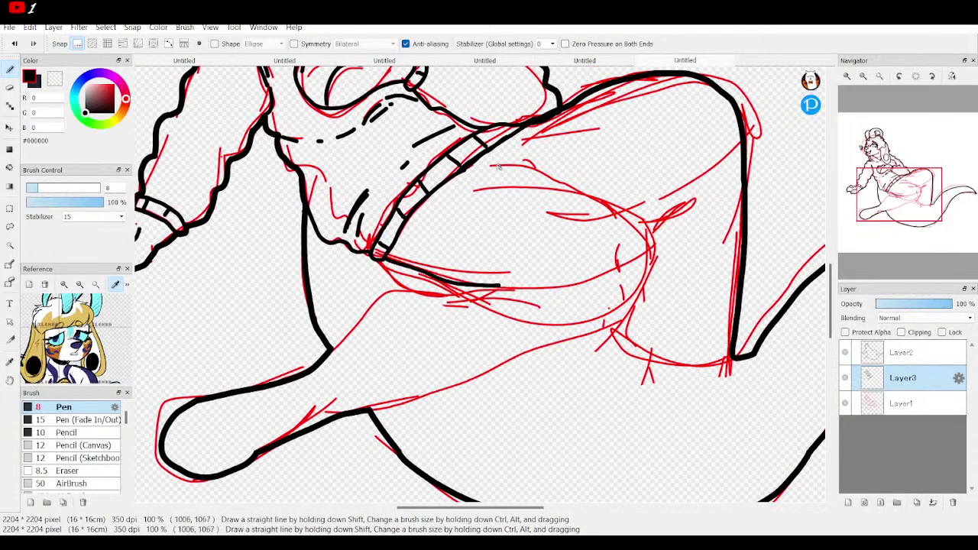
mouse_move(514, 167)
mouse_down()
mouse_move(600, 198)
mouse_move(640, 225)
mouse_move(642, 288)
mouse_move(595, 329)
mouse_move(570, 336)
mouse_up()
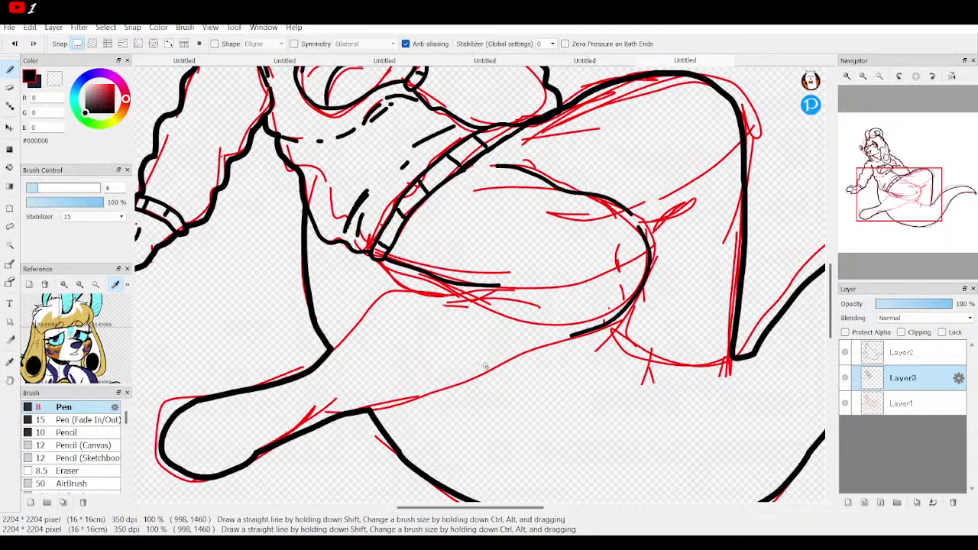
mouse_move(451, 282)
mouse_down()
mouse_move(400, 290)
mouse_move(330, 352)
mouse_up()
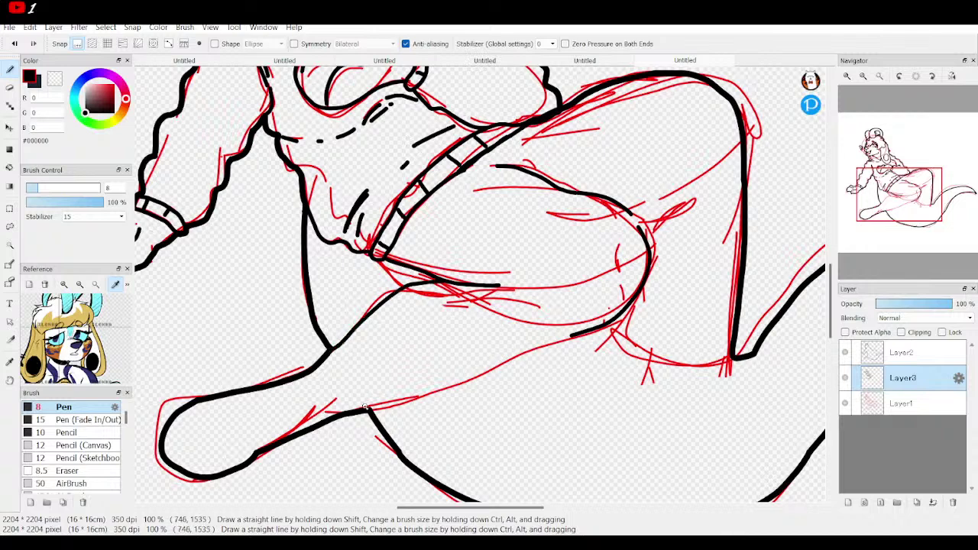
drag(366, 409, 584, 331)
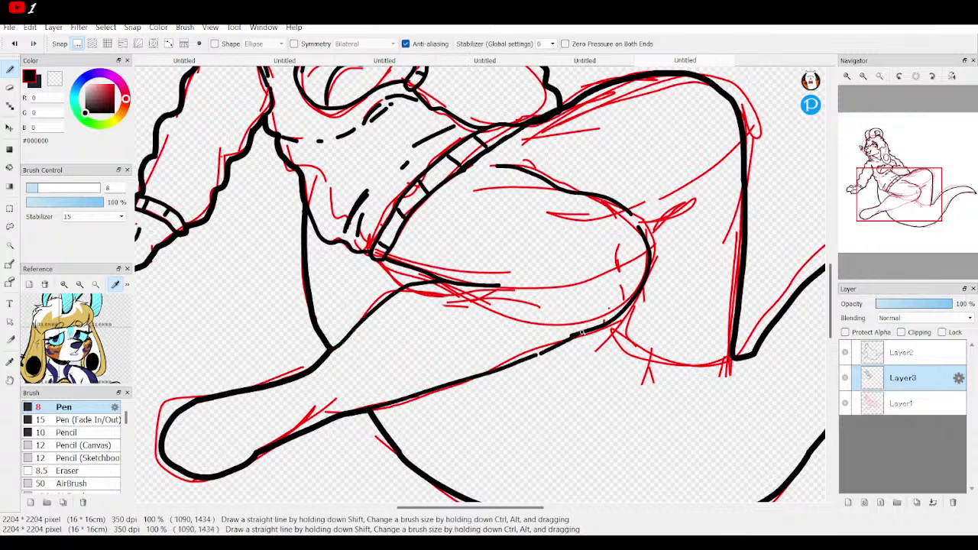
mouse_move(614, 224)
mouse_down()
mouse_move(610, 254)
mouse_move(620, 268)
mouse_move(602, 292)
mouse_up()
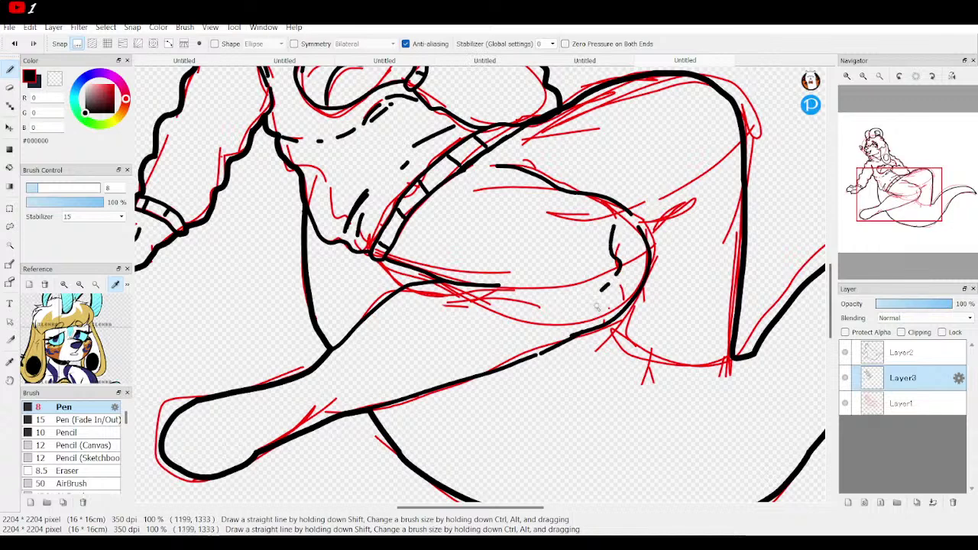
Step: Hide the Layer1 sketch and ink a curved line inside the front foot and a short crease mark at the ankle
click(845, 403)
click(913, 201)
drag(914, 202, 879, 196)
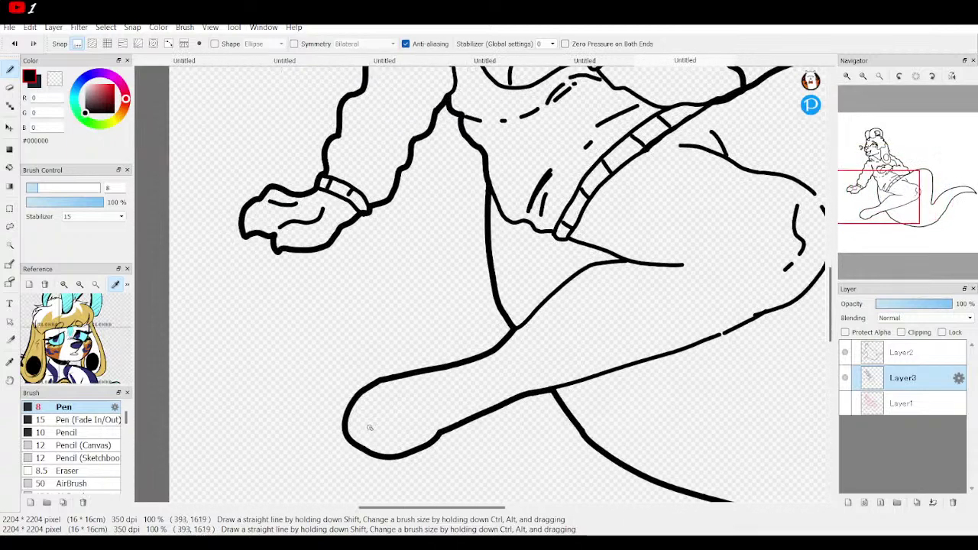
mouse_move(436, 410)
mouse_down()
mouse_move(412, 429)
mouse_move(375, 430)
mouse_up()
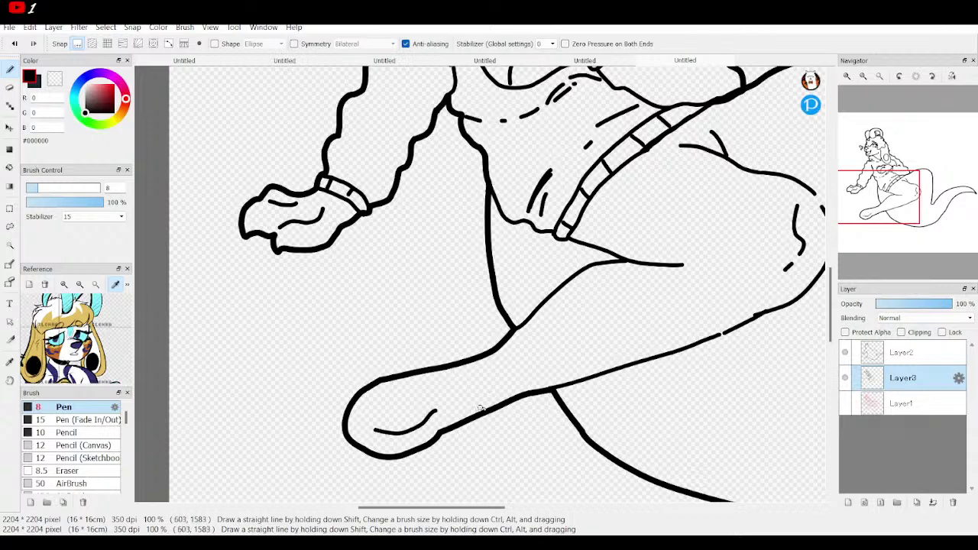
drag(520, 395, 506, 379)
click(11, 88)
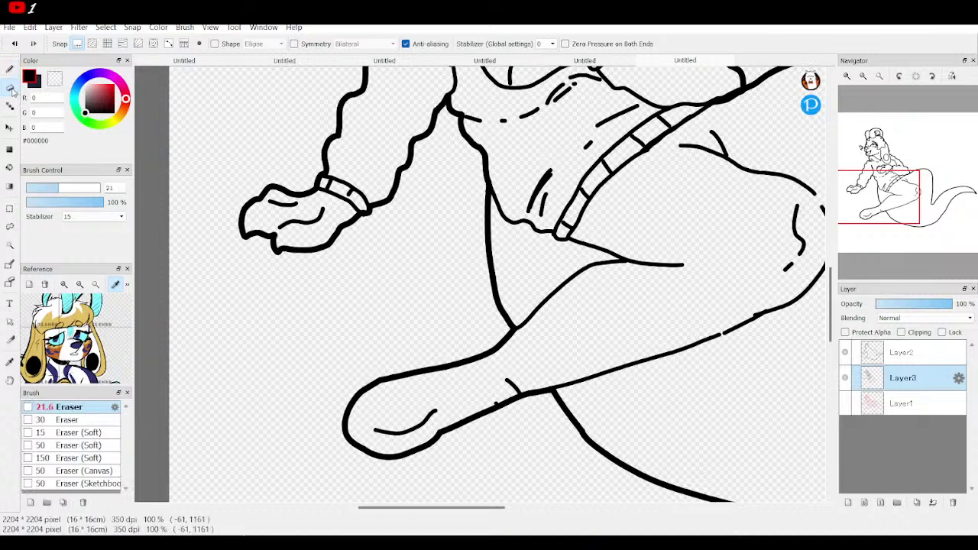
key(b)
Step: Try short toe marks on the front foot, undo them, and extend the foot's inner curve around toward the toe end
drag(401, 391, 370, 406)
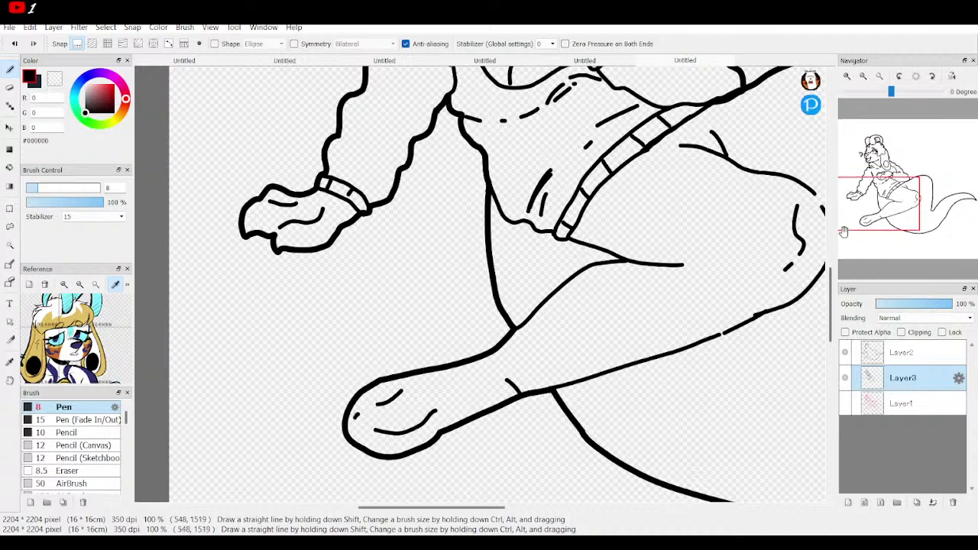
click(891, 221)
drag(891, 221, 894, 209)
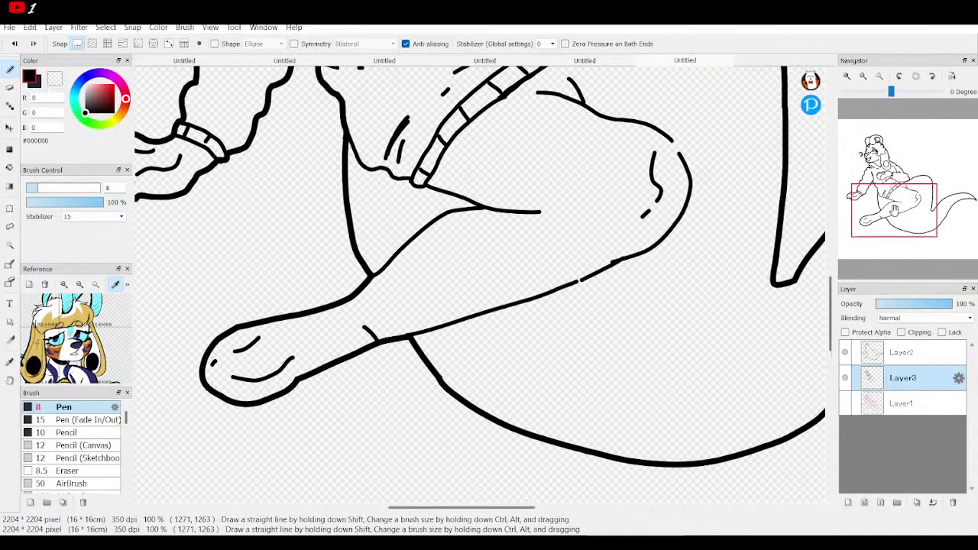
click(13, 44)
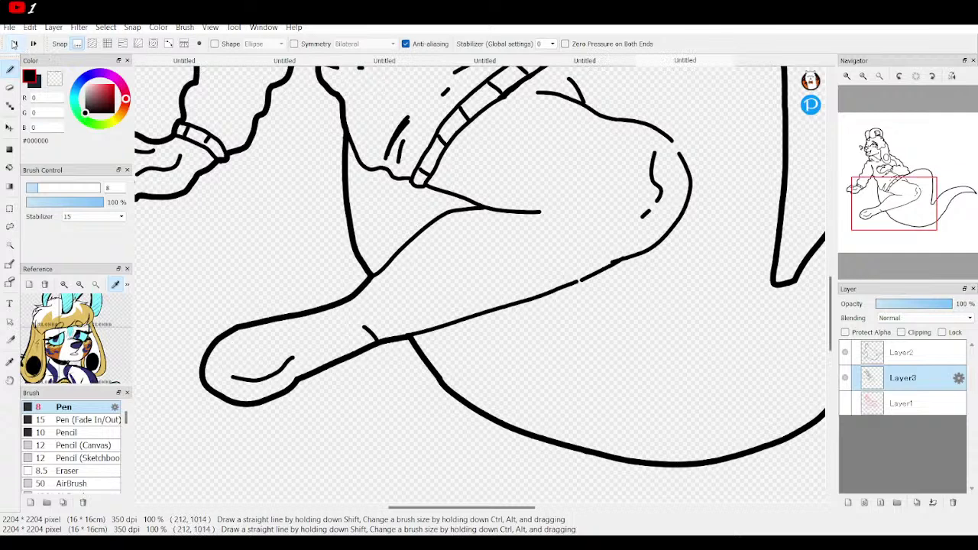
drag(233, 378, 212, 355)
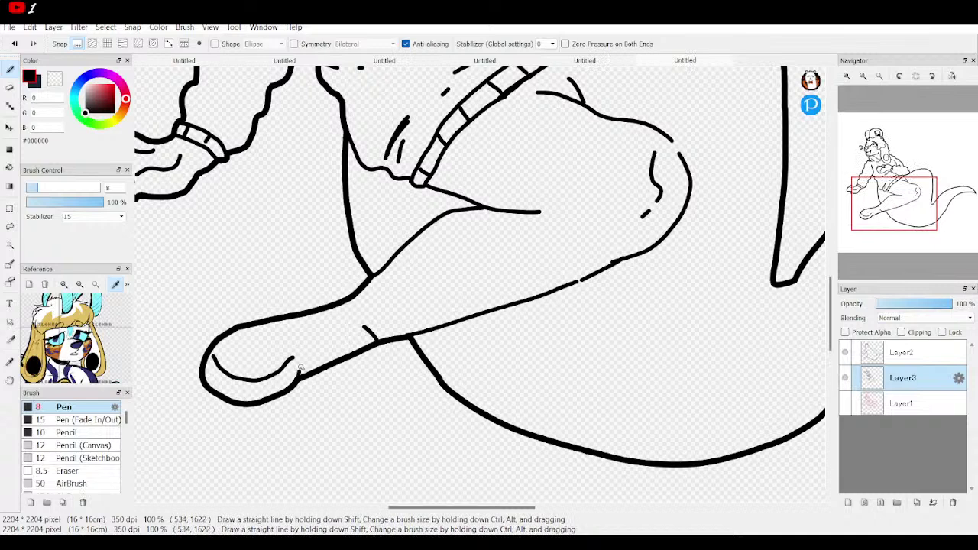
Step: Show the sketch and ink the raised leg's lower edge from the front knee to the tail base, plus creases beside both knees
drag(894, 204, 924, 191)
click(845, 403)
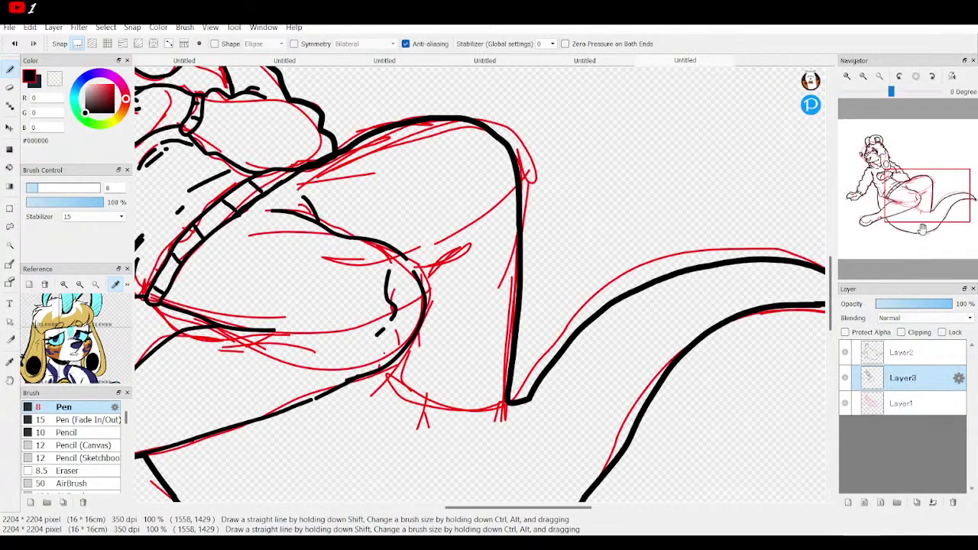
mouse_move(375, 375)
mouse_down()
mouse_move(426, 397)
mouse_move(483, 406)
mouse_up()
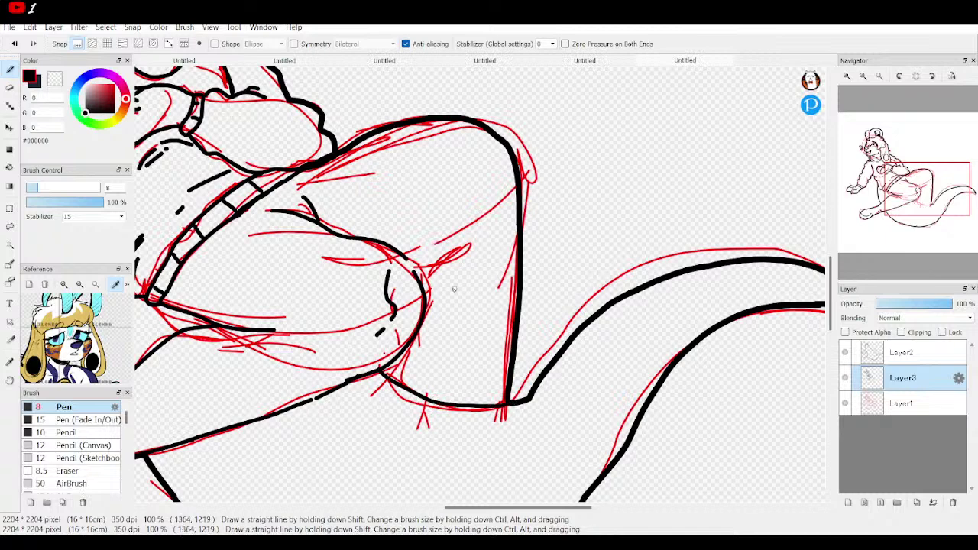
mouse_move(422, 269)
mouse_down()
mouse_move(461, 252)
mouse_move(429, 283)
mouse_up()
mouse_move(468, 137)
mouse_down()
mouse_move(502, 175)
mouse_move(506, 199)
mouse_up()
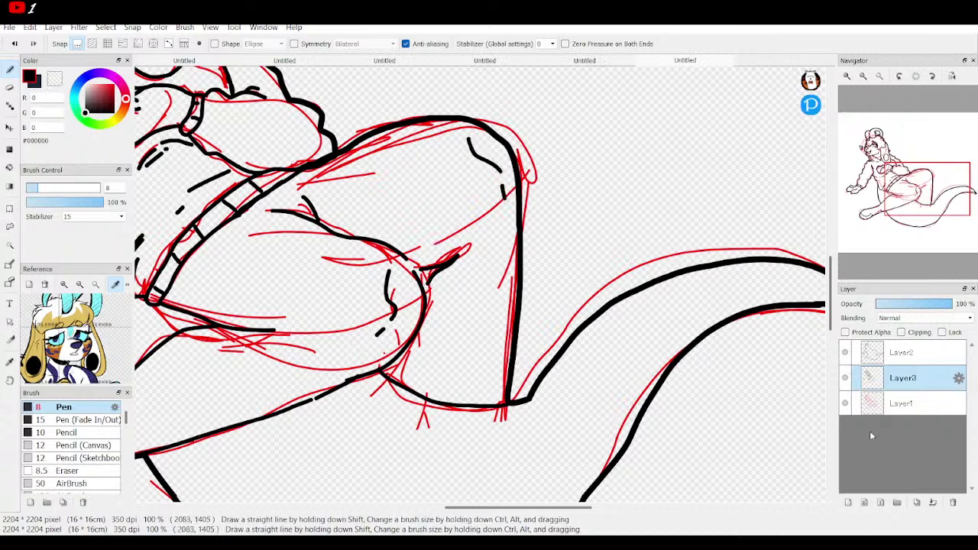
Step: Hide the Layer1 sketch and look over the whole figure's clean line art
click(845, 403)
drag(895, 204, 904, 190)
click(864, 76)
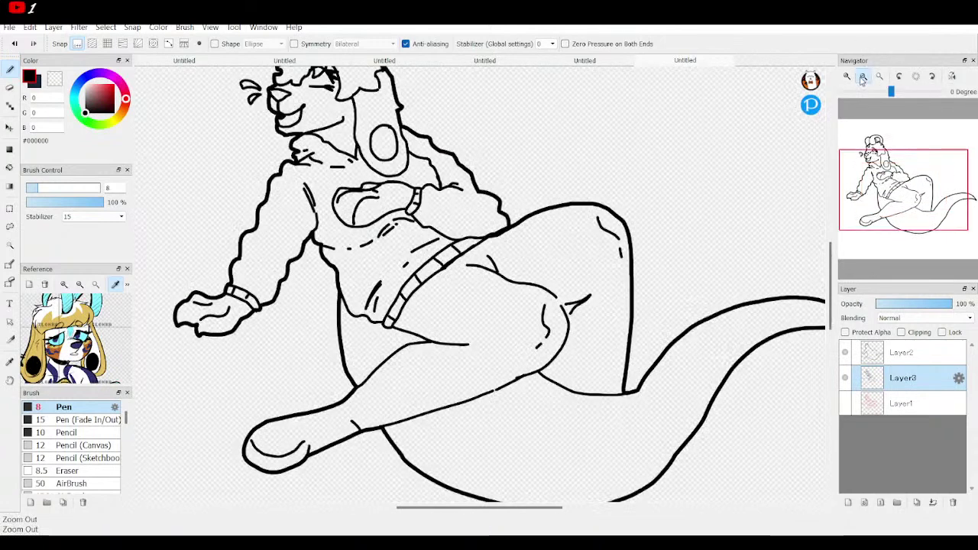
click(863, 78)
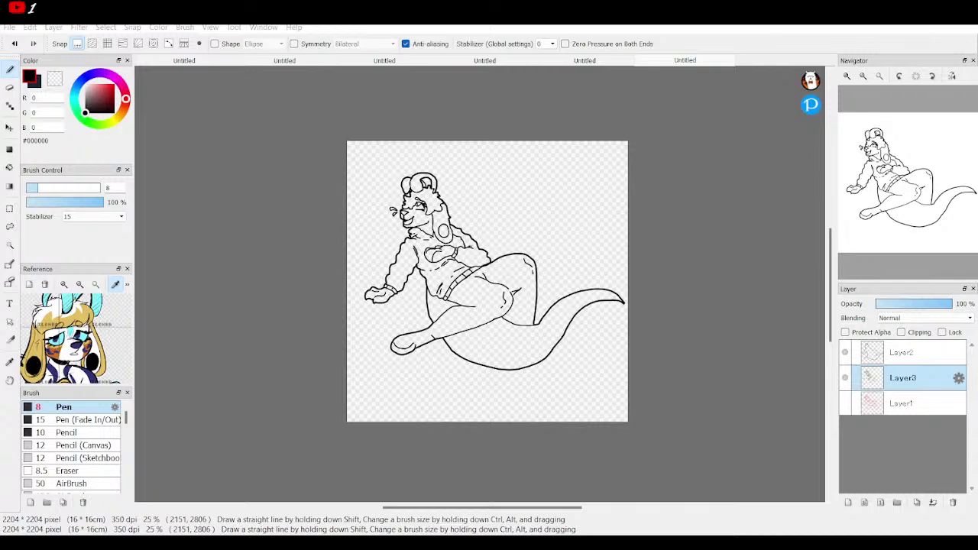
key(alt+Tab)
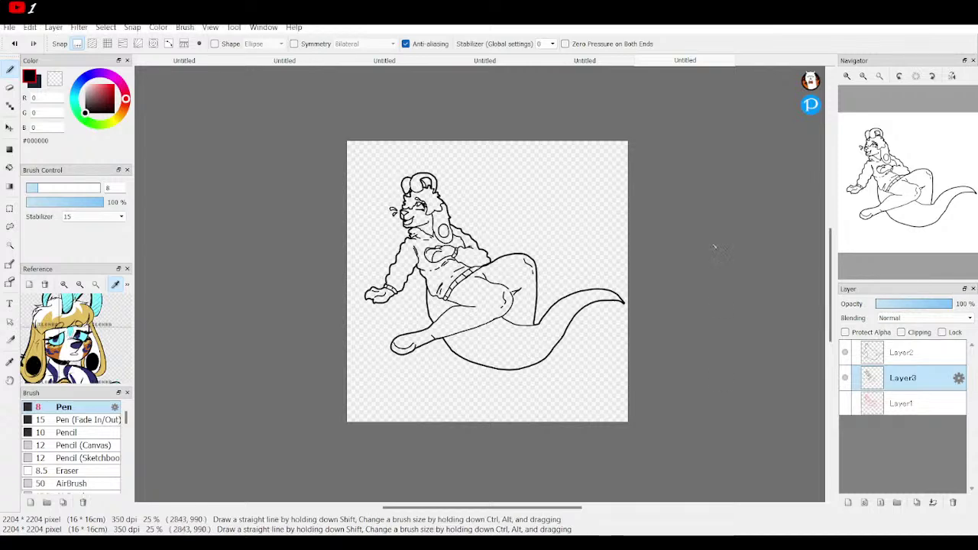
Step: Ink a bent line across the gap between the hip and front thigh, and a diagonal crease on the shirt's side above the waist
click(845, 76)
click(846, 76)
click(846, 76)
click(845, 75)
click(846, 76)
drag(921, 205, 908, 197)
mouse_move(637, 262)
mouse_down()
mouse_move(618, 277)
mouse_move(631, 262)
mouse_move(615, 266)
mouse_up()
drag(889, 197, 893, 199)
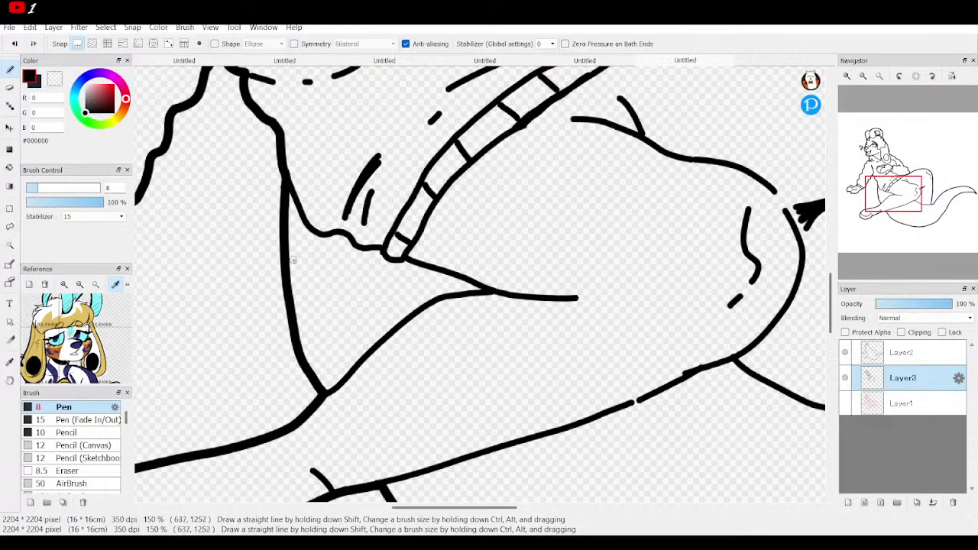
mouse_move(288, 254)
mouse_down()
mouse_move(332, 301)
mouse_move(437, 284)
mouse_move(451, 270)
mouse_up()
mouse_move(896, 172)
mouse_down()
mouse_move(870, 189)
mouse_move(880, 176)
mouse_up()
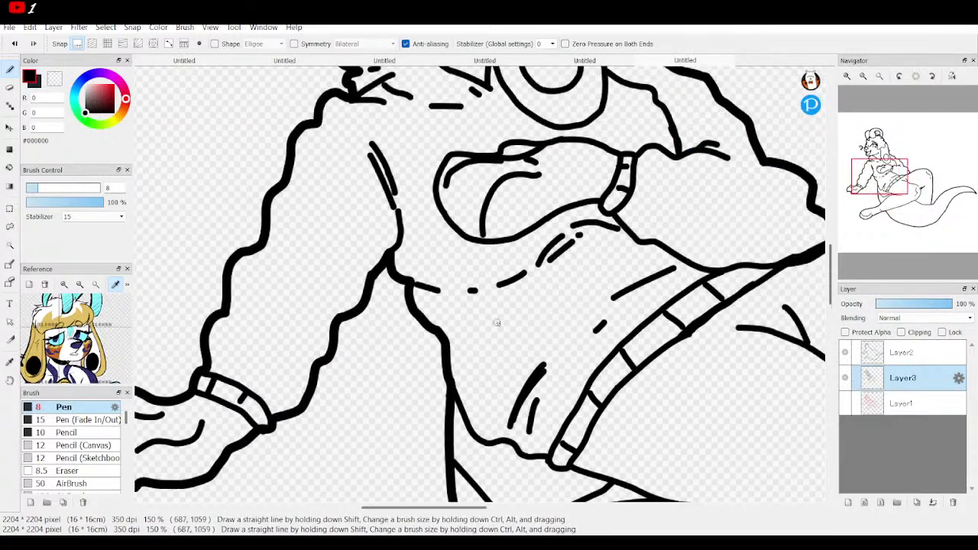
drag(491, 303, 447, 341)
Step: Ink the neck line from the jaw's end down to the collar and a small angular shape beneath the front leg's knee
drag(890, 188, 892, 172)
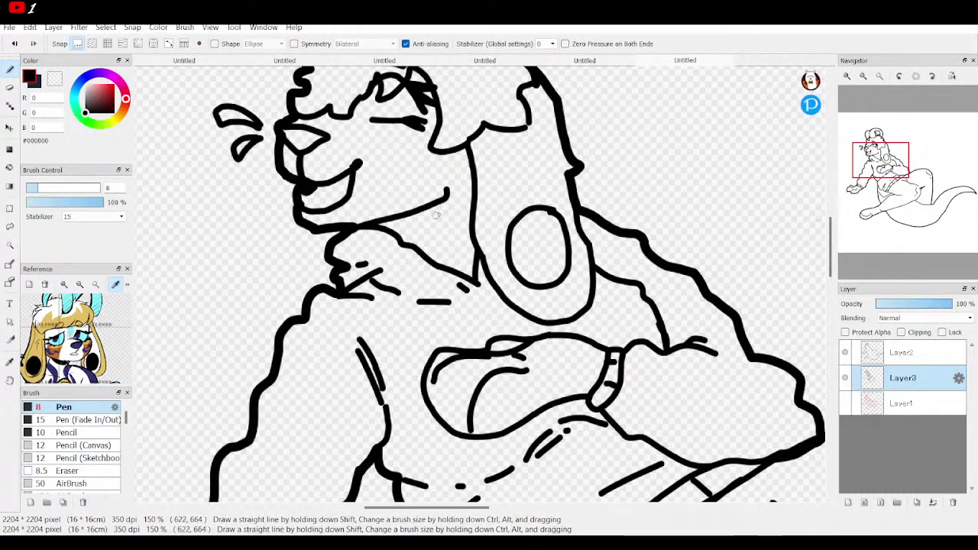
drag(448, 202, 422, 253)
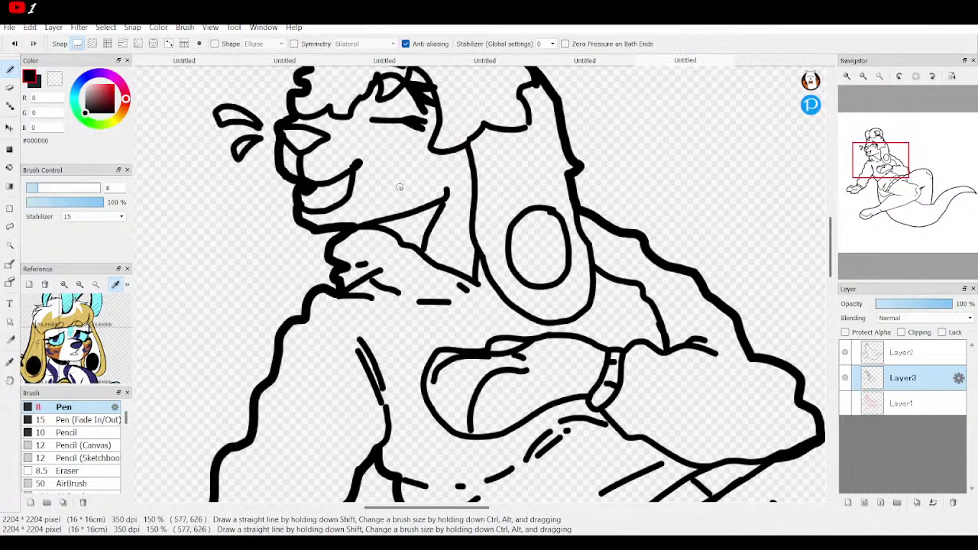
drag(883, 169, 906, 209)
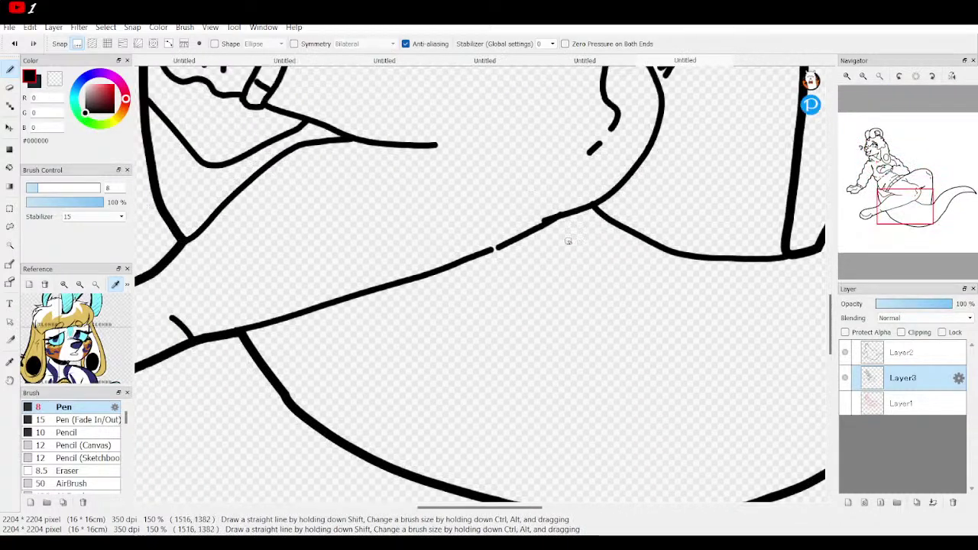
mouse_move(505, 251)
mouse_down()
mouse_move(574, 258)
mouse_move(616, 225)
mouse_up()
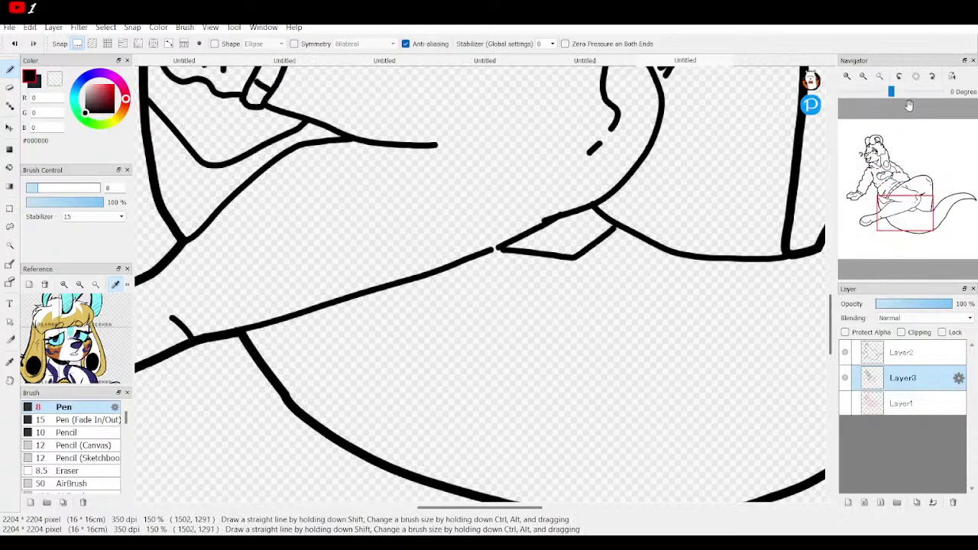
click(862, 76)
click(862, 76)
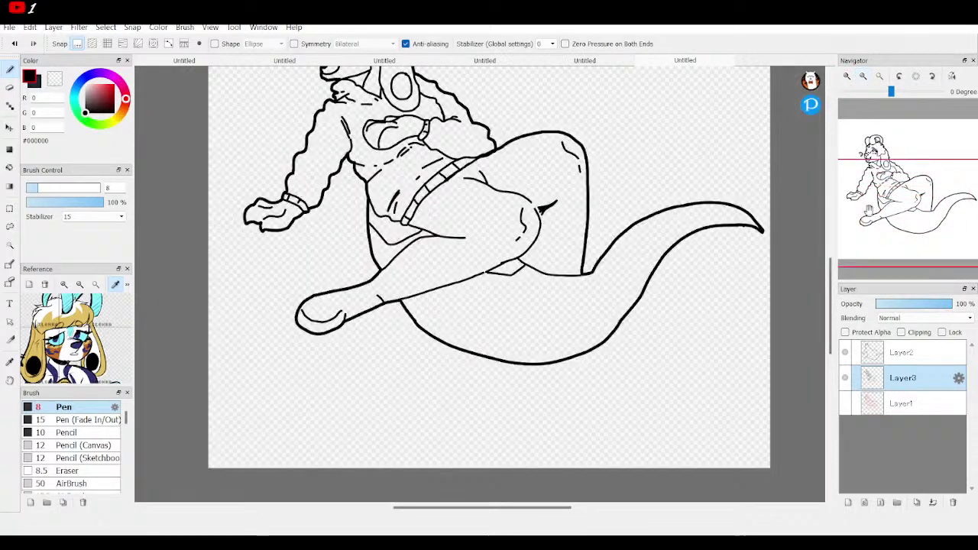
Step: Add a new layer directly above Layer1 and set the pen size to 4 for thinner detail lines
click(888, 406)
click(848, 502)
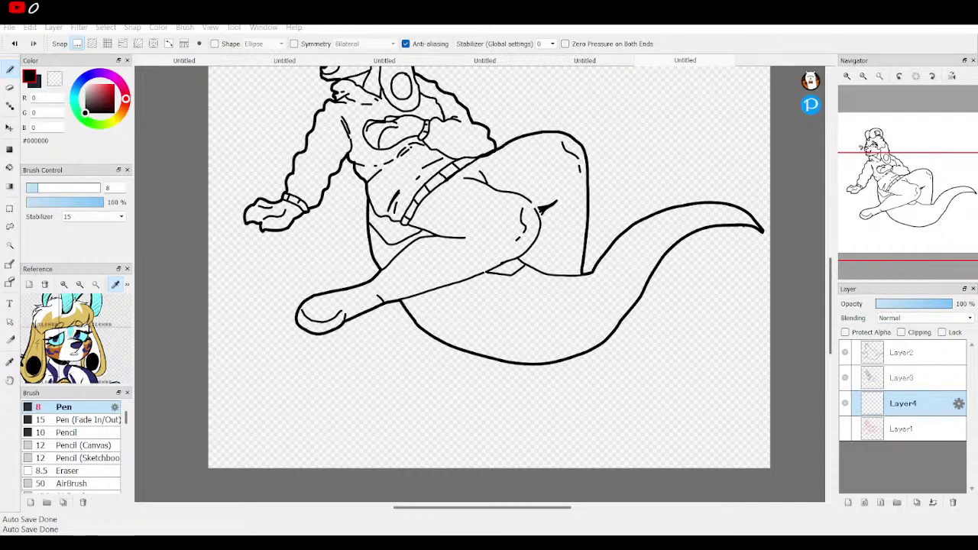
scroll(489, 283, up, 3)
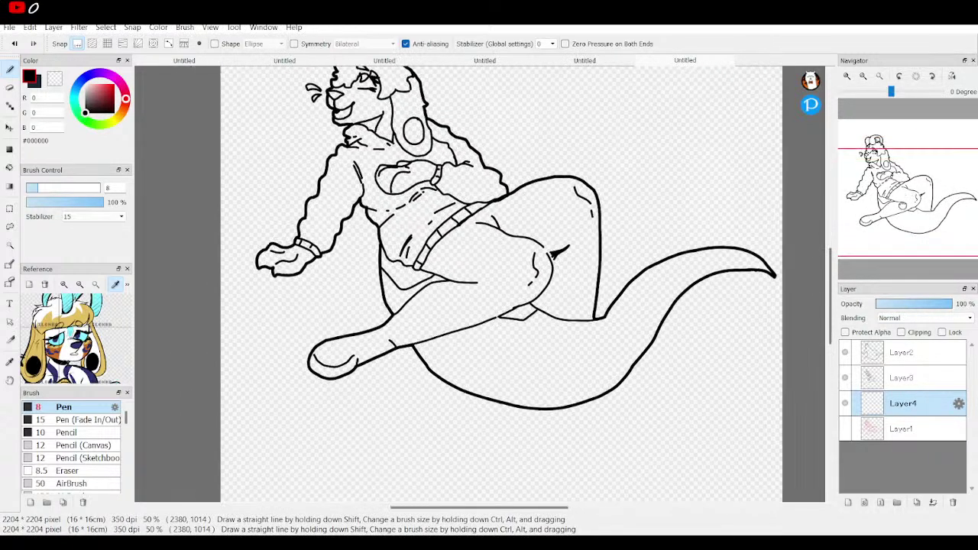
drag(489, 283, 503, 339)
click(116, 186)
click(114, 186)
key(BackSpace)
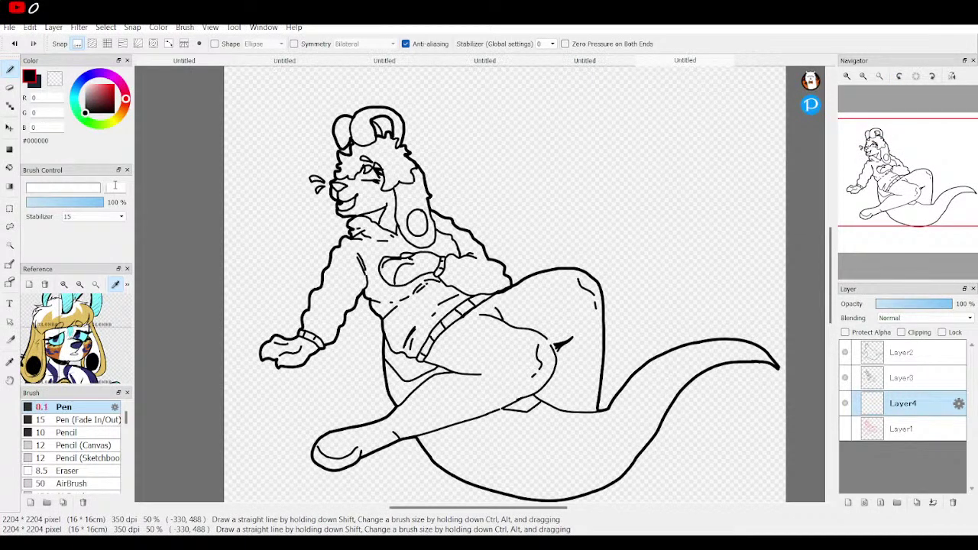
text(4)
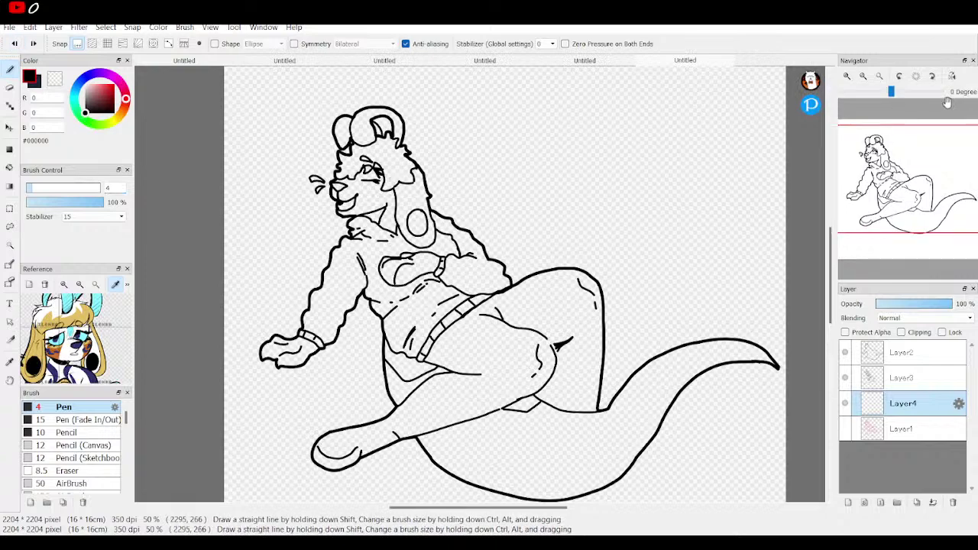
Step: Hatch the neck beneath the jaw with thin diagonal lines and draw jagged teeth inside the open mouth
click(850, 77)
click(849, 77)
click(850, 77)
drag(902, 179, 875, 162)
drag(403, 298, 505, 261)
drag(426, 316, 502, 262)
drag(443, 336, 498, 295)
mouse_move(269, 251)
mouse_down()
mouse_move(277, 234)
mouse_move(287, 258)
mouse_move(269, 252)
mouse_move(265, 265)
mouse_move(272, 251)
mouse_move(242, 251)
mouse_move(239, 259)
mouse_move(250, 242)
mouse_move(252, 261)
mouse_move(260, 243)
mouse_move(300, 243)
mouse_move(304, 256)
mouse_up()
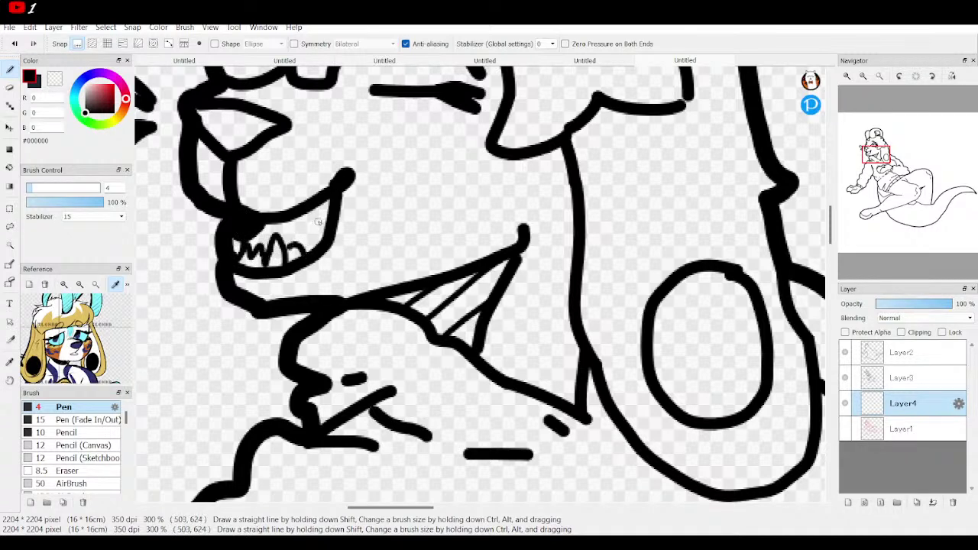
Step: Add small detail strokes inside the nose, short marks on the cheek under the eye, and dashes along the top of the muzzle
drag(872, 164, 875, 155)
drag(334, 260, 291, 255)
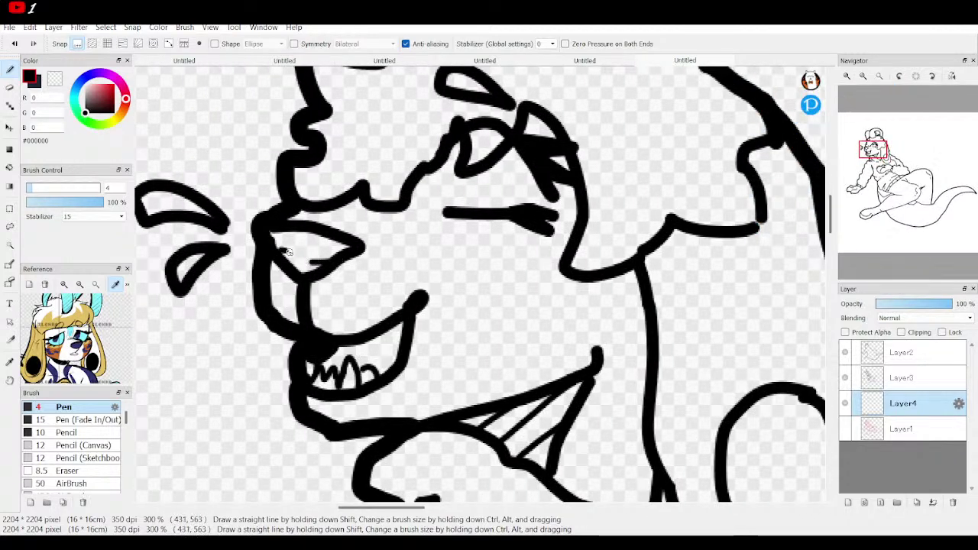
mouse_move(489, 237)
mouse_down()
mouse_move(484, 264)
mouse_move(499, 249)
mouse_move(502, 260)
mouse_up()
click(506, 259)
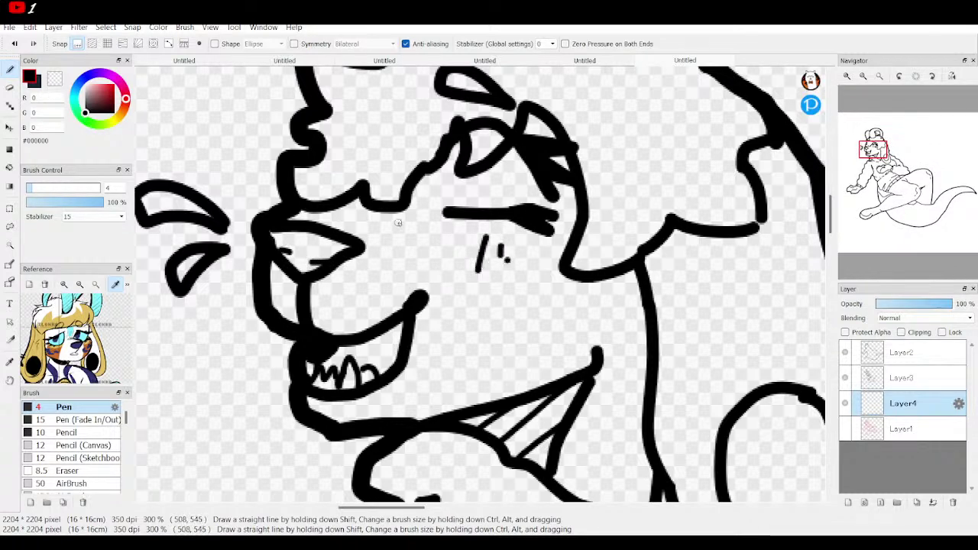
mouse_move(344, 219)
mouse_down()
mouse_move(353, 211)
mouse_move(424, 224)
mouse_up()
Step: Draw thin strand lines running inward from the notches of the front hair and the bangs above the muzzle
drag(875, 153, 875, 150)
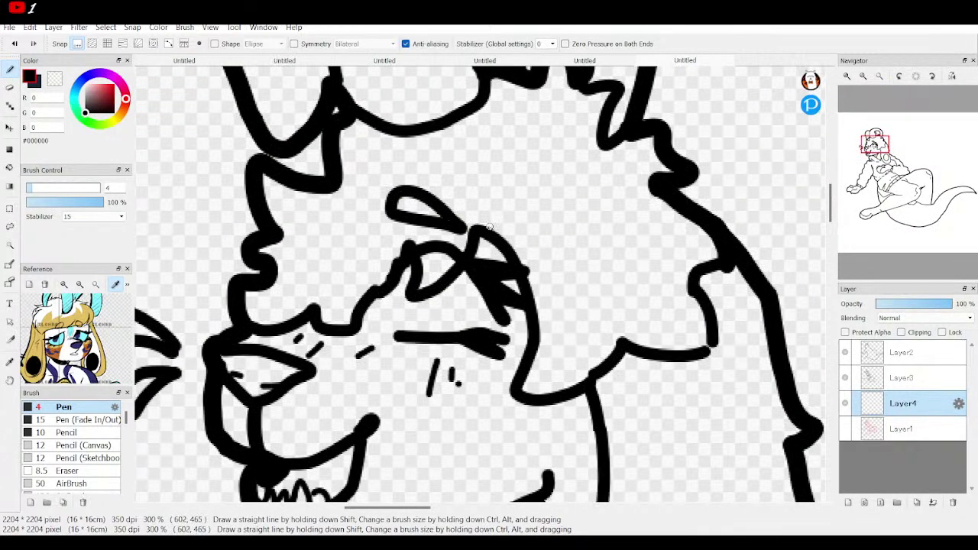
drag(277, 229, 336, 227)
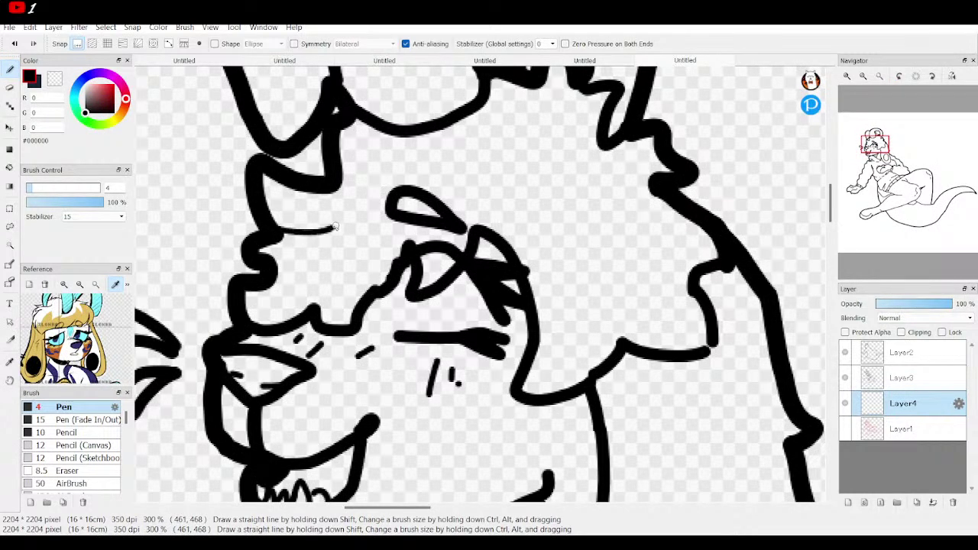
drag(264, 257, 296, 268)
mouse_move(309, 307)
mouse_down()
mouse_move(308, 291)
mouse_move(314, 311)
mouse_move(372, 269)
mouse_up()
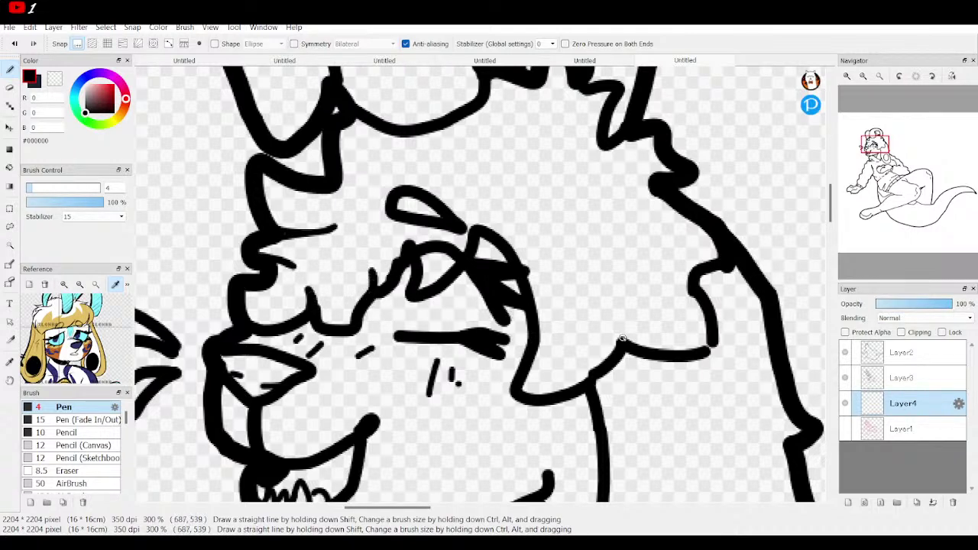
Step: Draw thin strand lines from the notches of the side and back hair, plus a short dash and a dot inside it
drag(598, 302, 613, 341)
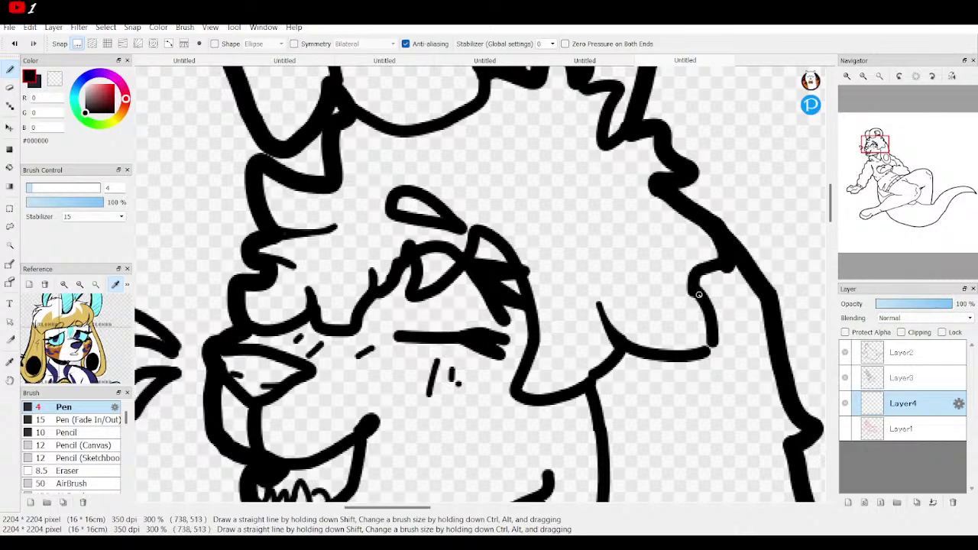
drag(666, 270, 691, 273)
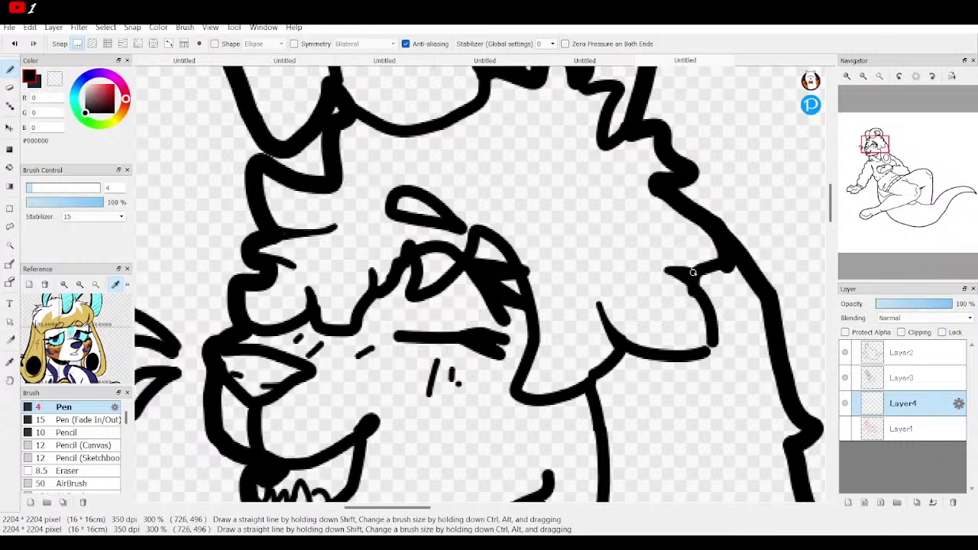
drag(653, 181, 624, 183)
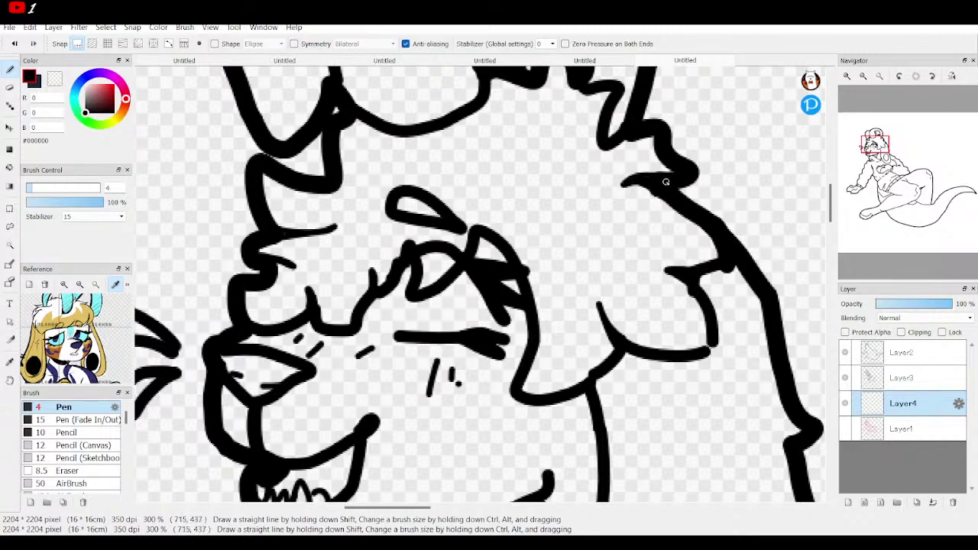
mouse_move(598, 147)
mouse_down()
mouse_move(606, 170)
mouse_move(614, 144)
mouse_move(604, 167)
mouse_up()
click(863, 76)
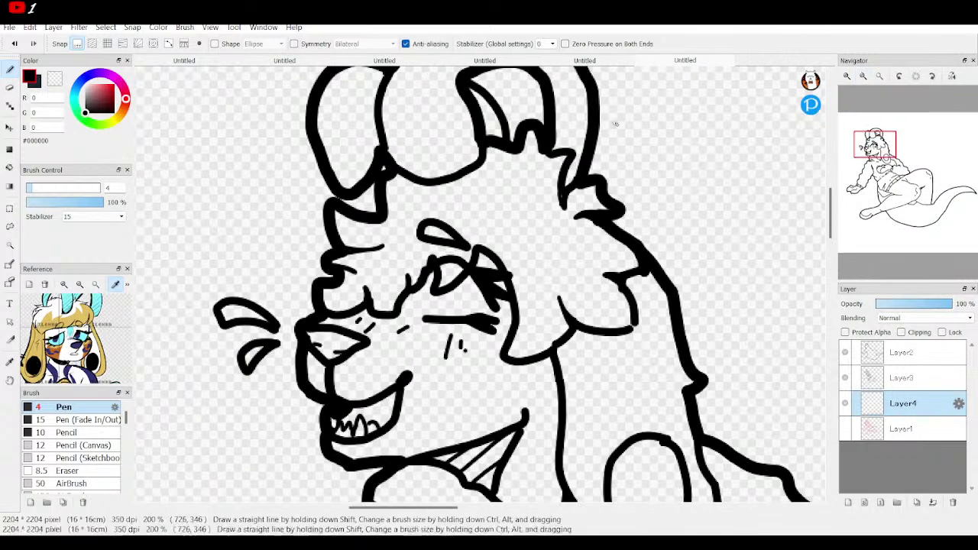
drag(558, 274, 553, 261)
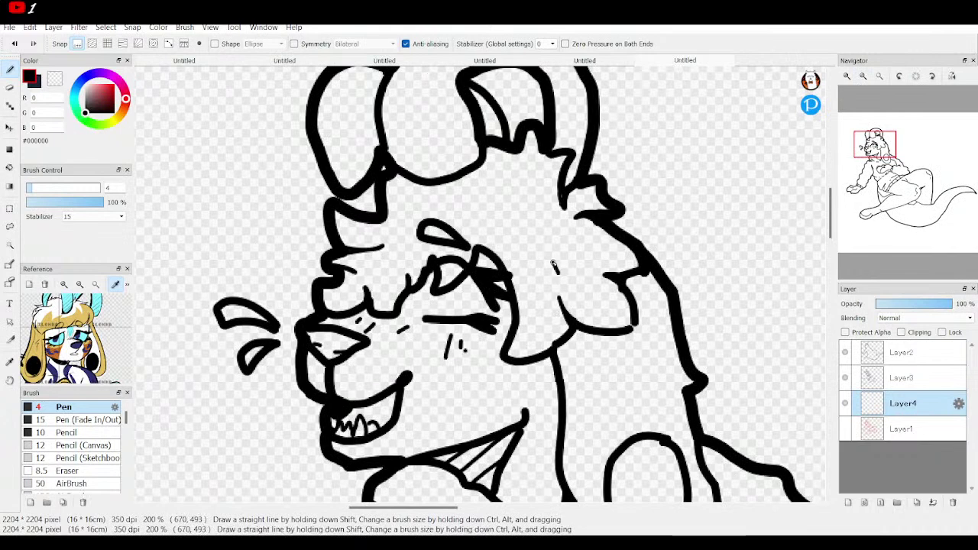
click(583, 266)
mouse_move(518, 190)
mouse_down()
mouse_move(480, 185)
mouse_move(521, 201)
mouse_up()
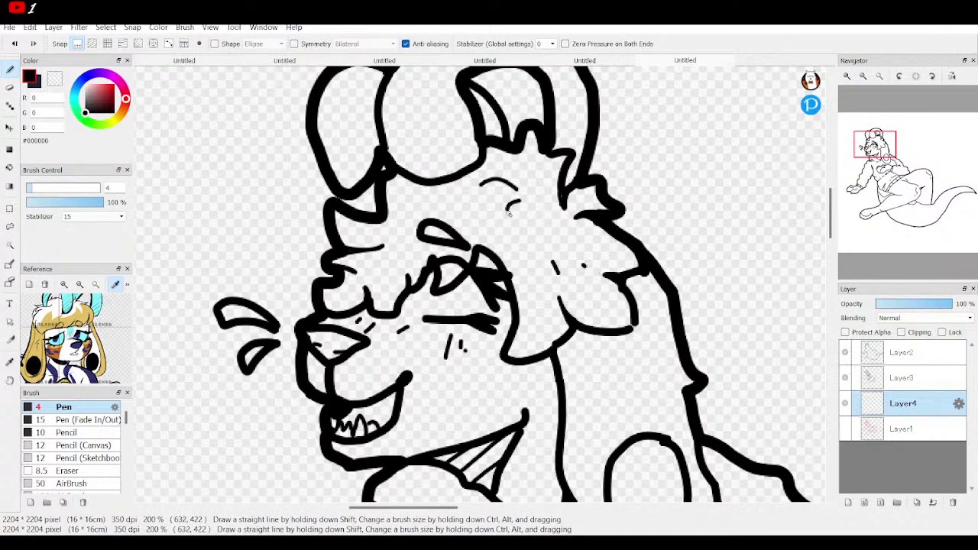
drag(566, 225, 561, 243)
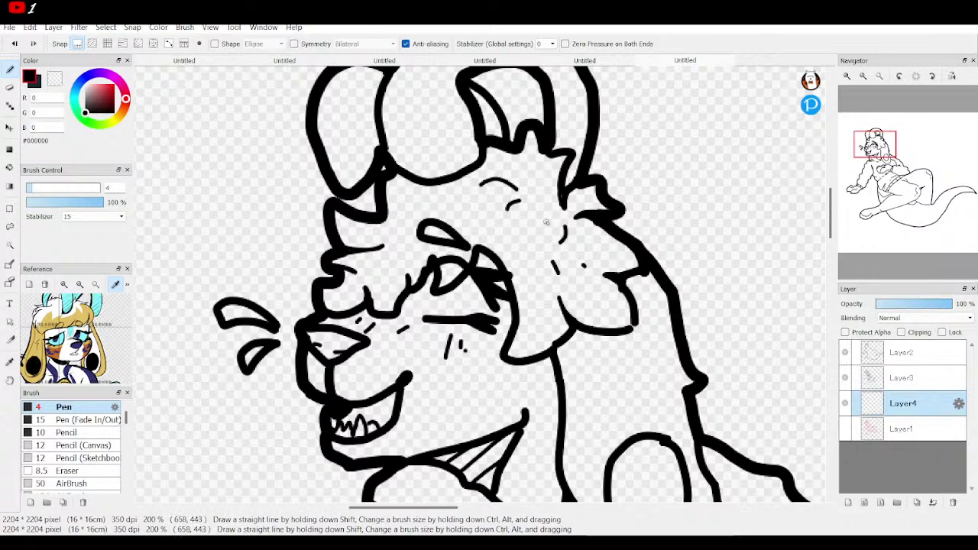
click(13, 45)
click(14, 45)
click(14, 44)
Step: Draw curved strands fanning out from the back hair notch, a line below the top tuft, and a strand extending the forehead hair
mouse_move(556, 207)
mouse_down()
mouse_move(523, 204)
mouse_move(533, 243)
mouse_move(573, 237)
mouse_up()
drag(526, 173, 523, 146)
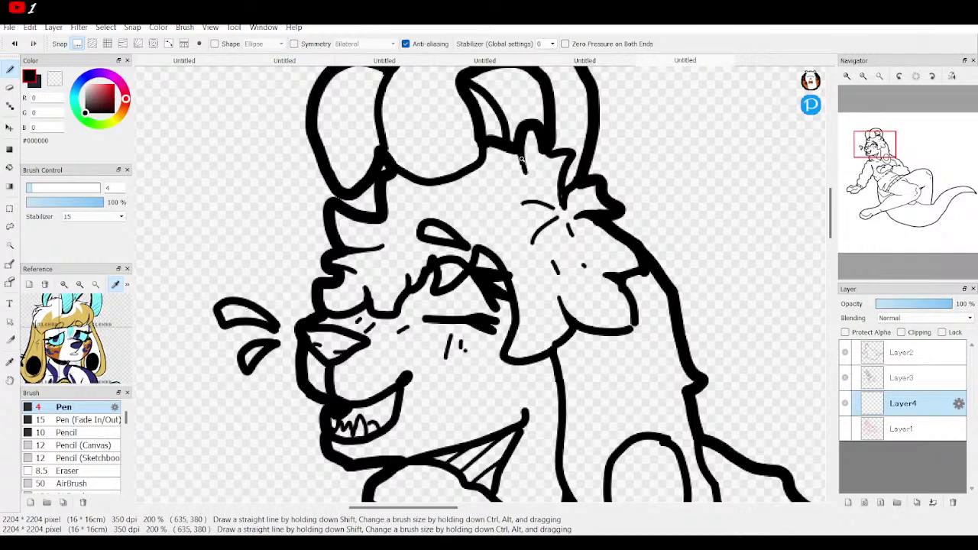
drag(379, 220, 403, 215)
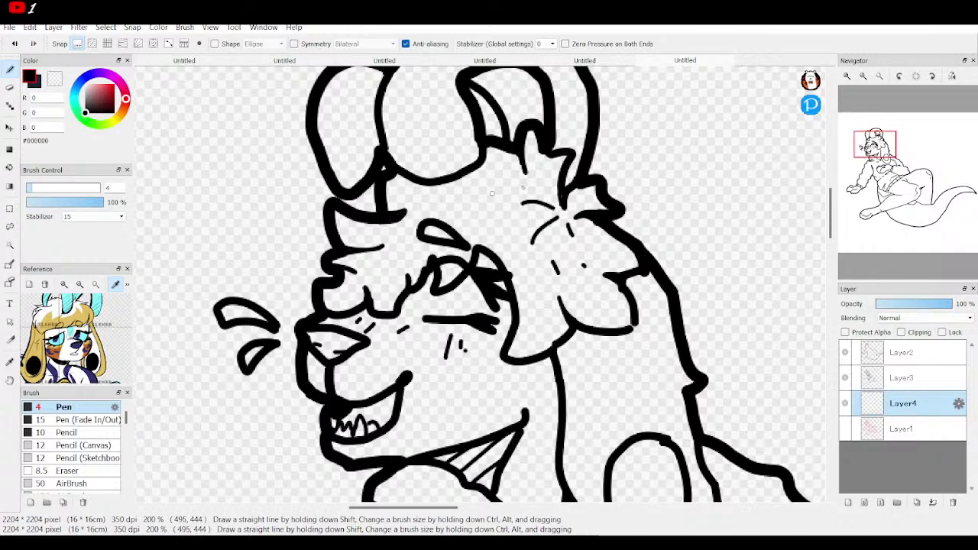
click(863, 75)
click(863, 76)
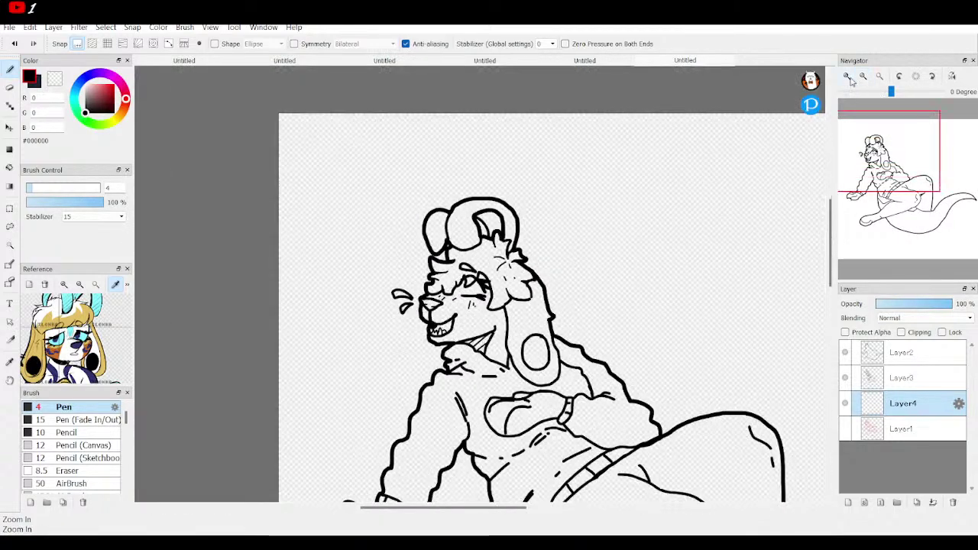
click(846, 404)
click(846, 404)
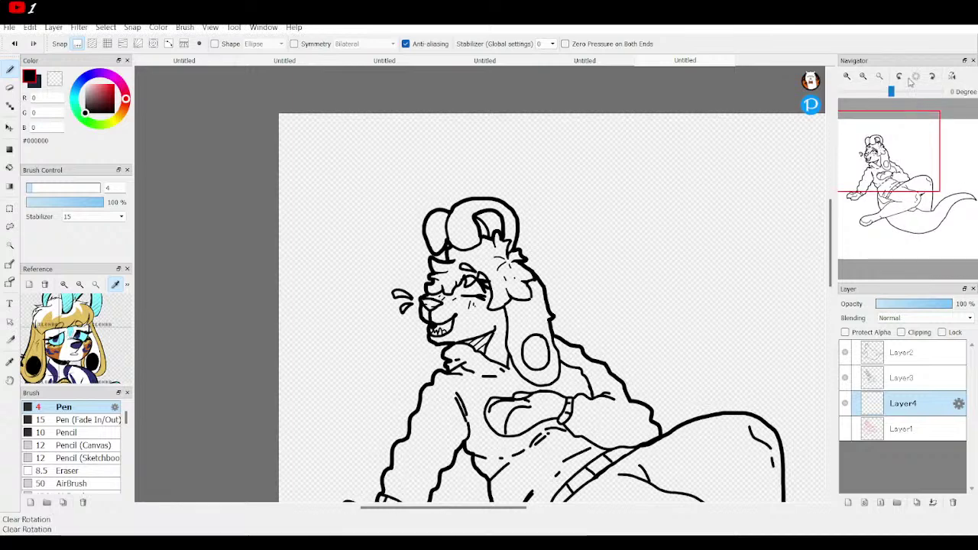
Step: Add thin detail strokes along the long hanging ear and inside its oval marking
click(847, 76)
click(847, 78)
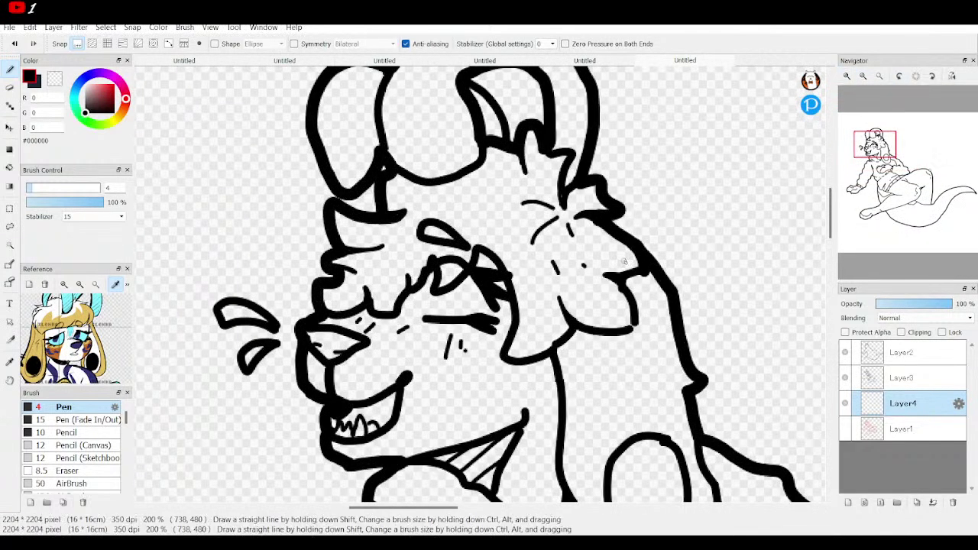
click(877, 148)
drag(599, 393, 566, 172)
drag(587, 137, 607, 243)
drag(505, 185, 514, 289)
drag(607, 396, 639, 364)
Step: Add thin fold lines along the propping arm's sleeve, from the shoulder down to just above the cuff
drag(879, 162, 876, 168)
mouse_move(322, 324)
mouse_down()
mouse_move(332, 353)
mouse_move(325, 345)
mouse_up()
drag(881, 187, 867, 184)
drag(388, 217, 391, 274)
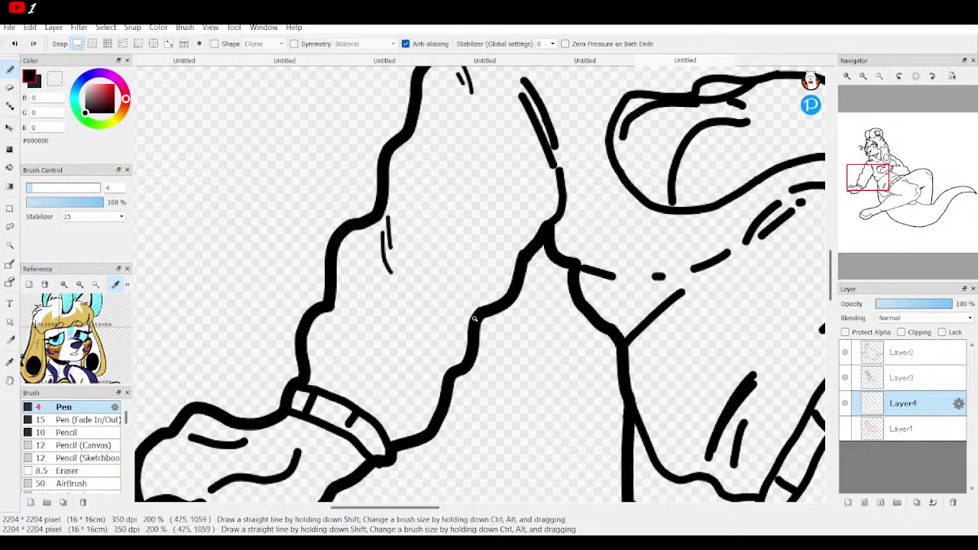
drag(472, 309, 424, 297)
mouse_move(342, 311)
mouse_down()
mouse_move(352, 354)
mouse_move(333, 371)
mouse_up()
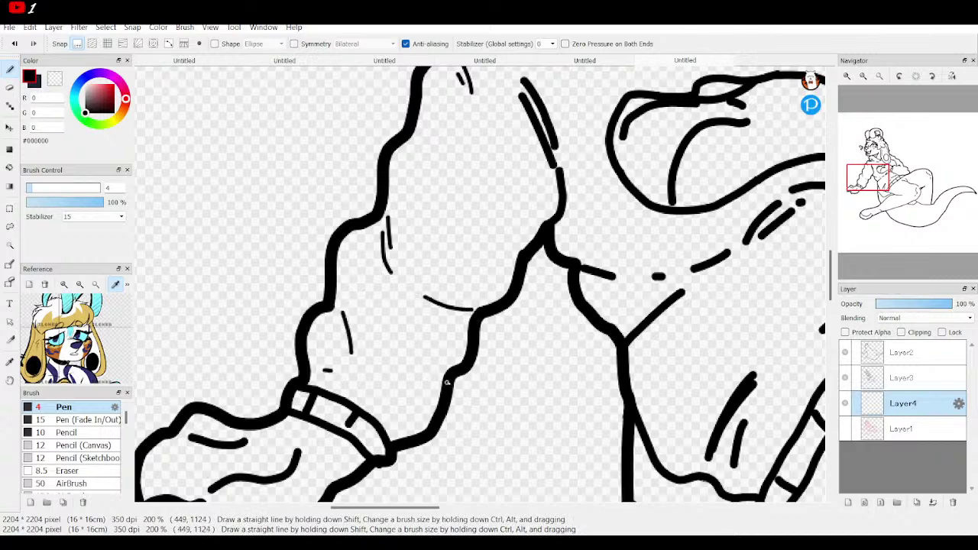
mouse_move(434, 366)
mouse_down()
mouse_move(392, 376)
mouse_move(402, 383)
mouse_up()
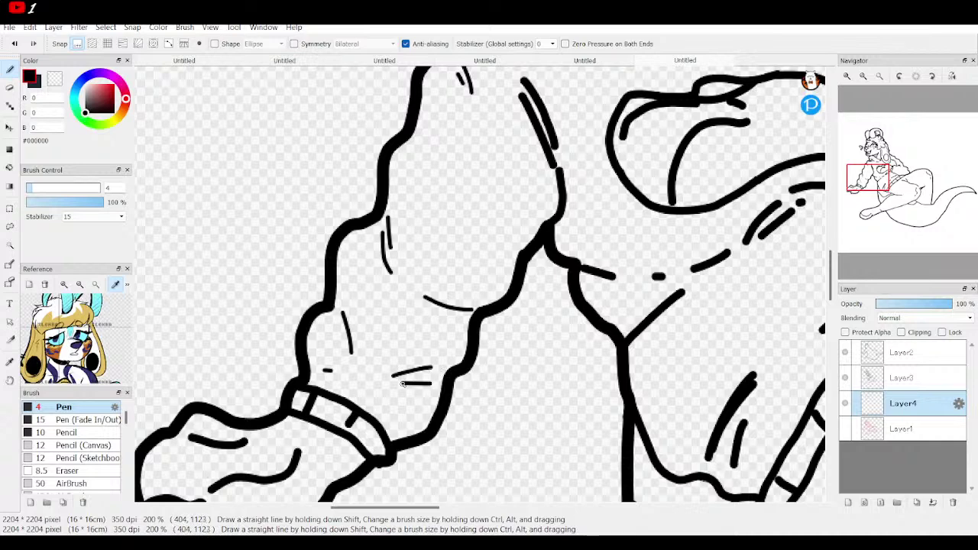
Step: Add short thin fold dashes and dots on the propping arm's sleeve near the armpit and on the hoodie's torso beside it
mouse_move(867, 183)
mouse_down()
mouse_move(860, 170)
mouse_move(871, 173)
mouse_up()
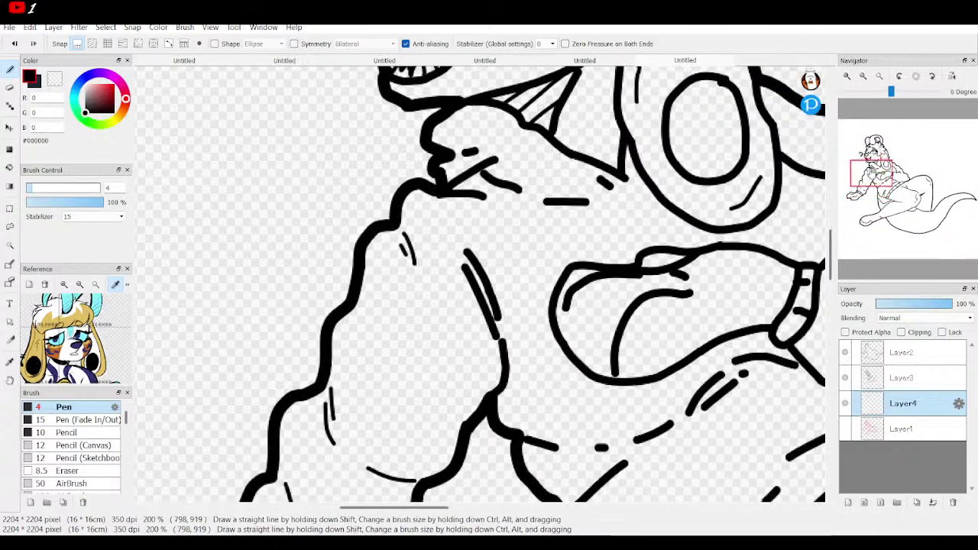
drag(460, 413, 426, 417)
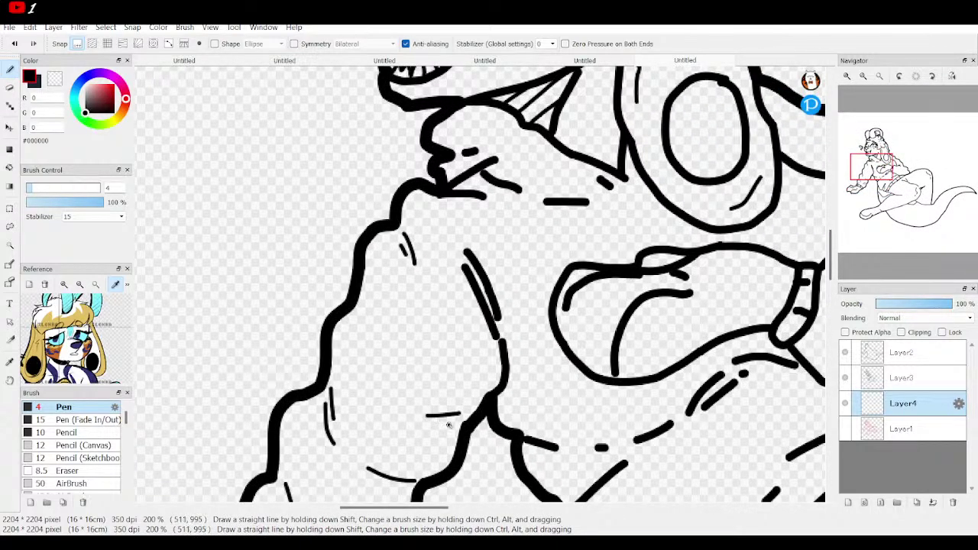
drag(525, 417, 547, 416)
Step: Draw thin fold lines on the bent arm's forearm sleeve, beneath its upper notch, near the cuff and around the elbow
drag(883, 190, 895, 168)
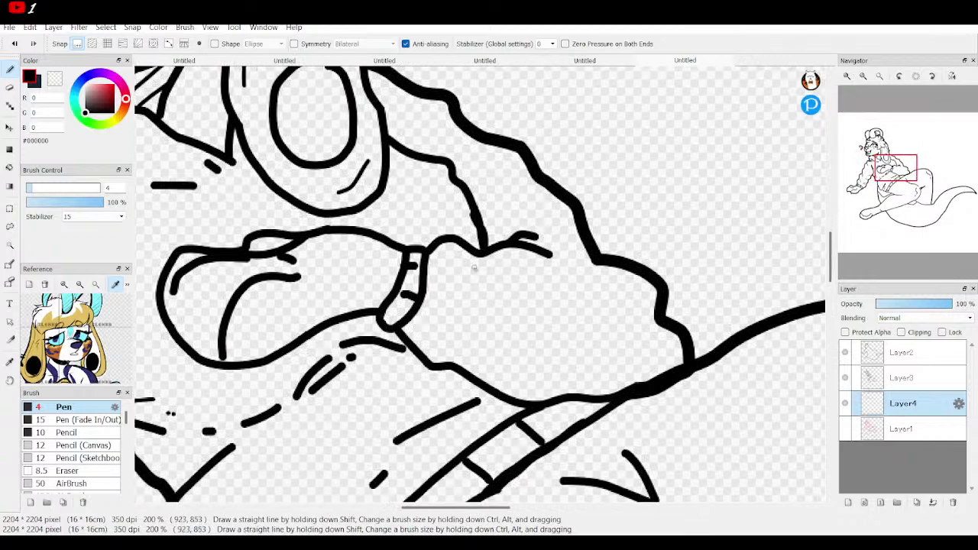
drag(478, 263, 508, 299)
drag(496, 264, 502, 279)
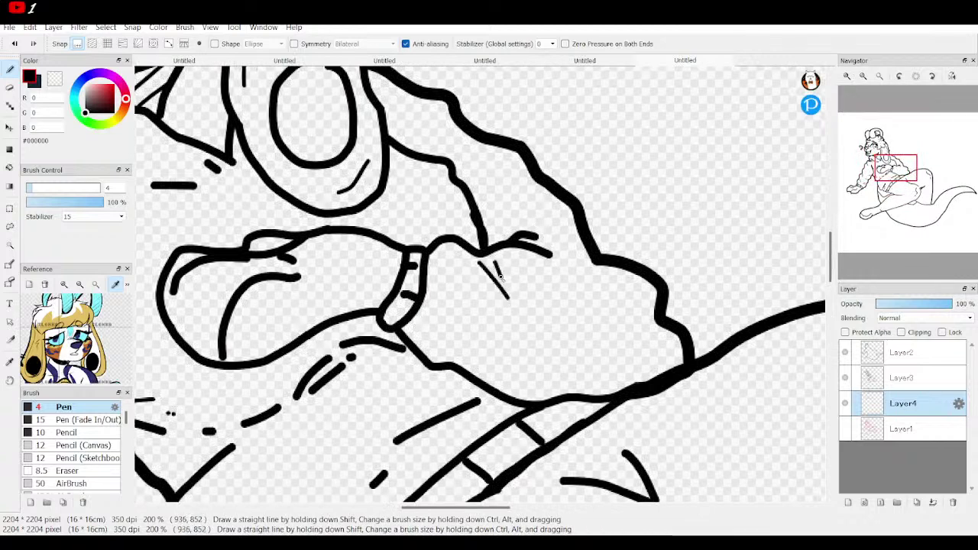
drag(466, 354, 483, 343)
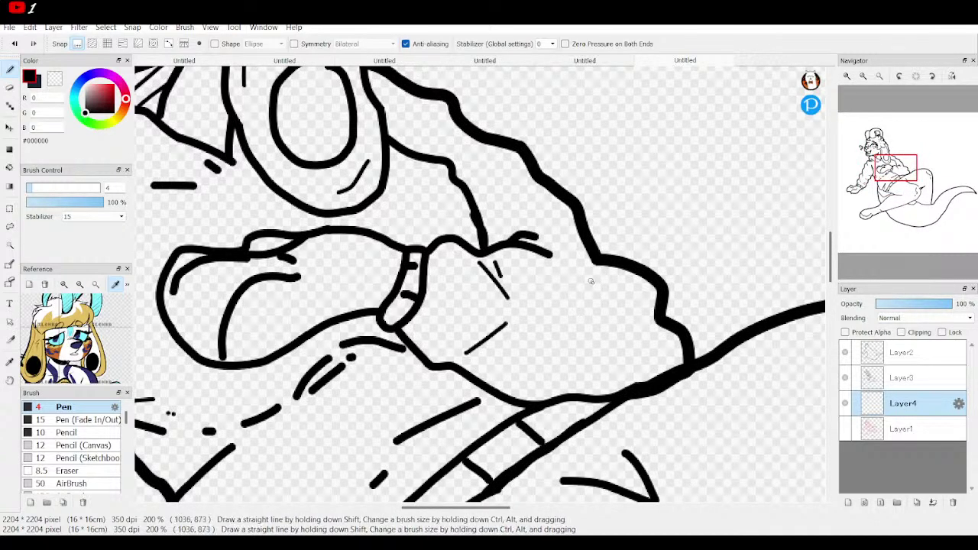
drag(561, 266, 581, 273)
drag(645, 317, 600, 293)
drag(649, 327, 607, 310)
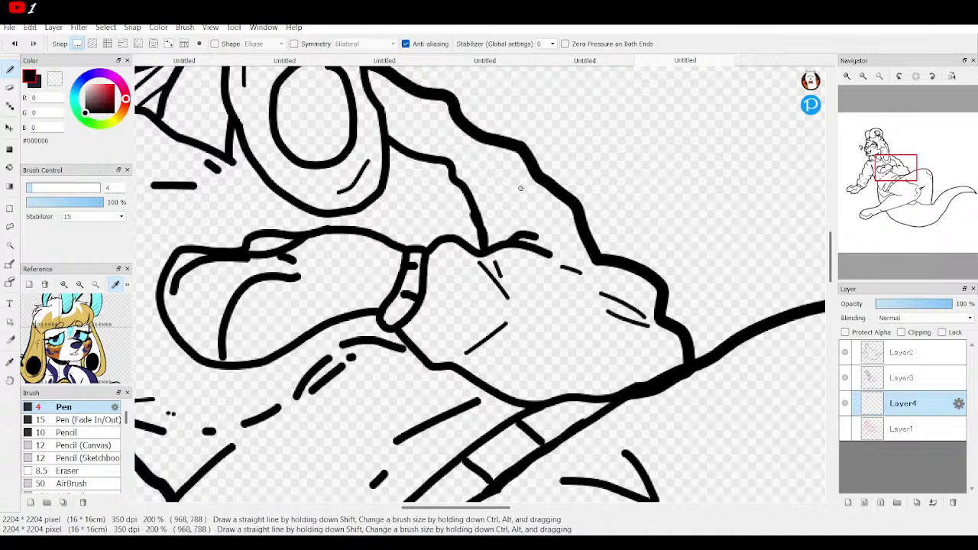
Step: Add short thin fold strokes along the outer edge of the bent arm's upper sleeve
drag(453, 126, 465, 152)
drag(531, 187, 515, 189)
drag(560, 210, 523, 200)
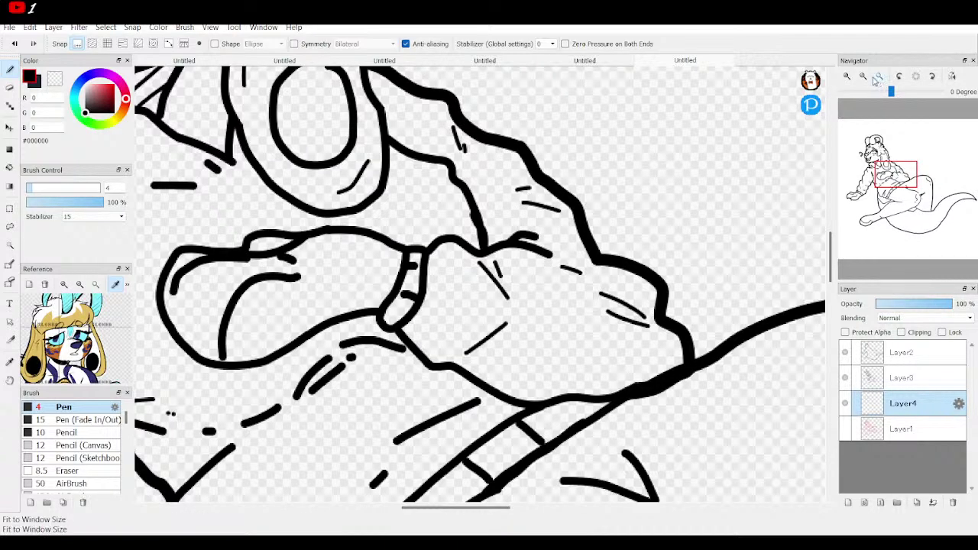
Step: Draw a long thin curved fold line on the lower front of the hoodie, plus a small dot beside it
click(864, 77)
click(863, 76)
click(864, 76)
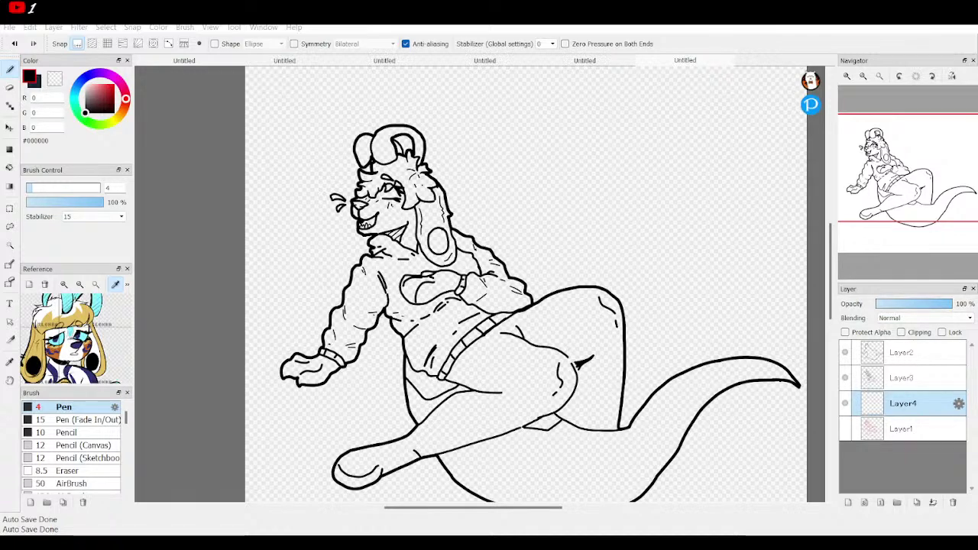
click(862, 77)
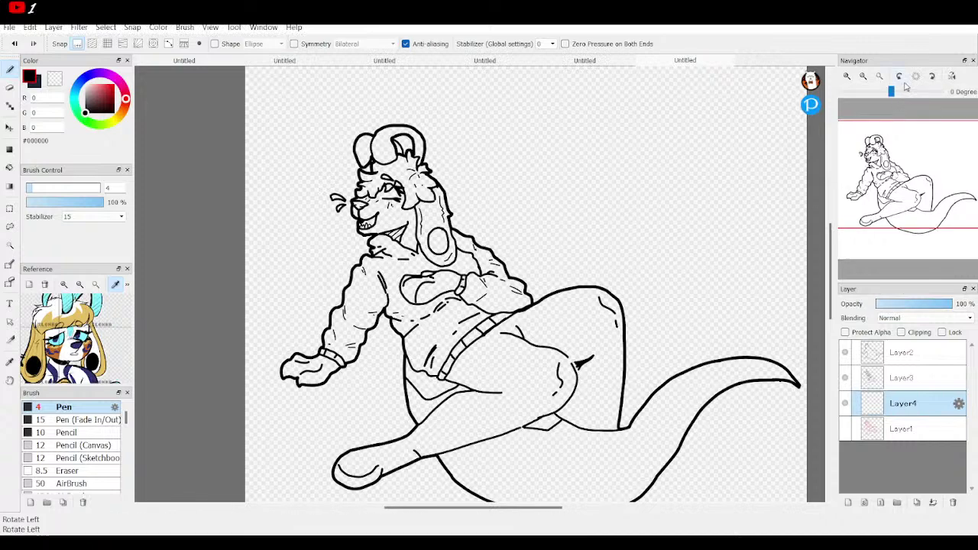
click(846, 76)
click(847, 76)
click(846, 76)
mouse_move(884, 187)
mouse_down()
mouse_move(872, 192)
mouse_move(884, 190)
mouse_up()
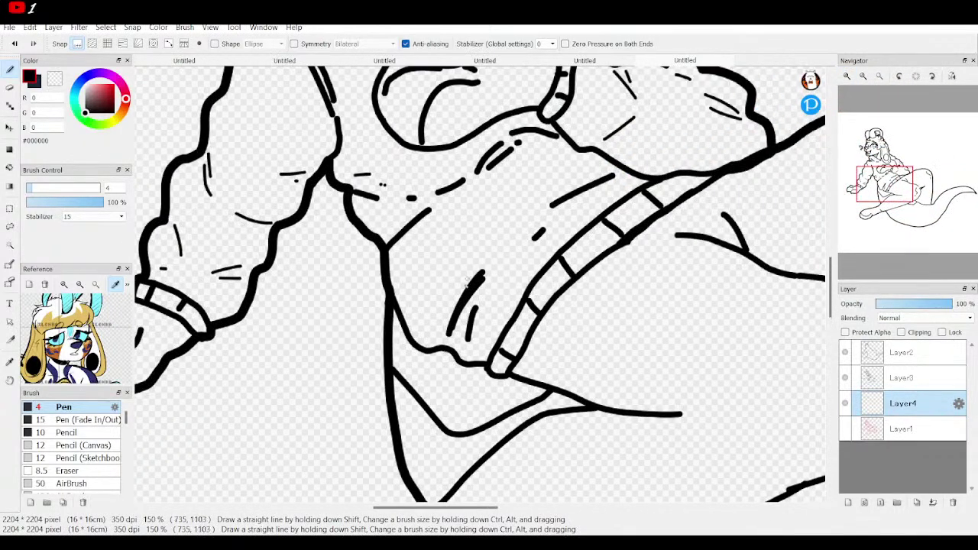
drag(449, 295, 479, 228)
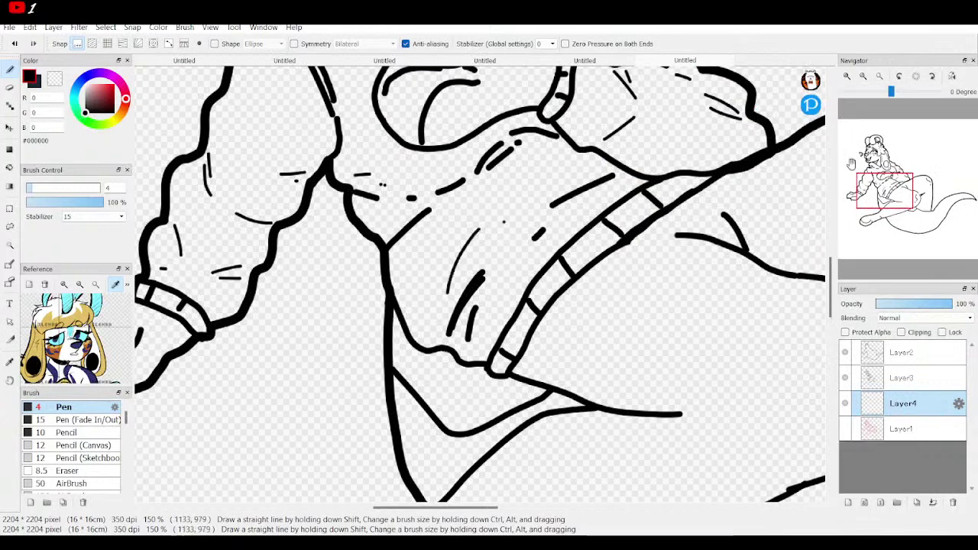
mouse_move(902, 214)
mouse_down()
mouse_move(904, 188)
mouse_move(906, 198)
mouse_up()
mouse_move(99, 360)
mouse_down()
mouse_move(121, 136)
mouse_move(114, 180)
mouse_move(149, 382)
mouse_move(98, 348)
mouse_move(98, 388)
mouse_move(97, 375)
mouse_up()
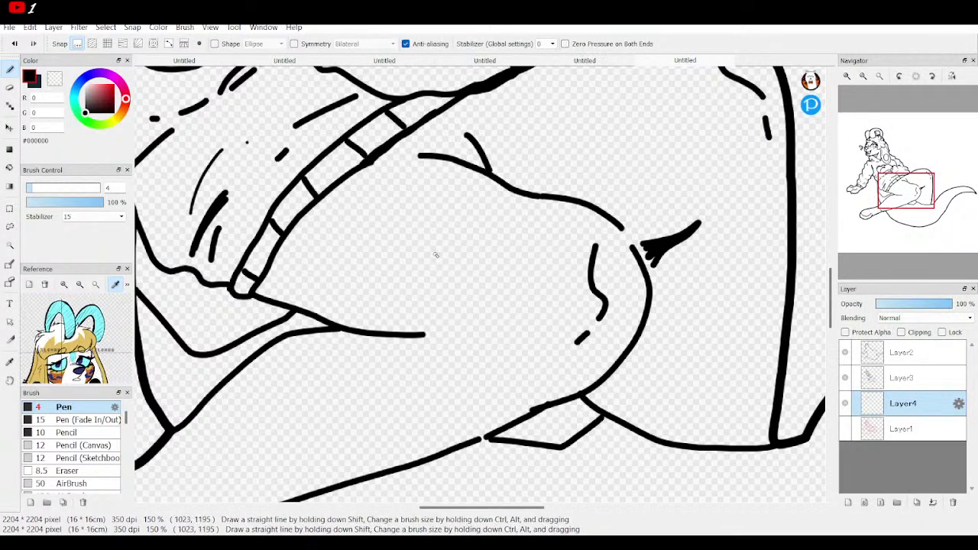
click(866, 76)
click(867, 76)
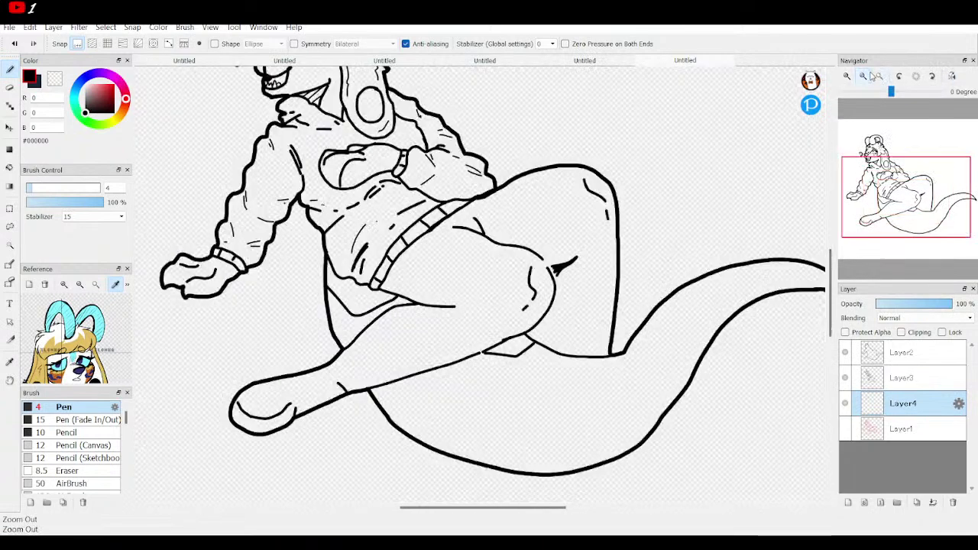
click(867, 76)
click(866, 76)
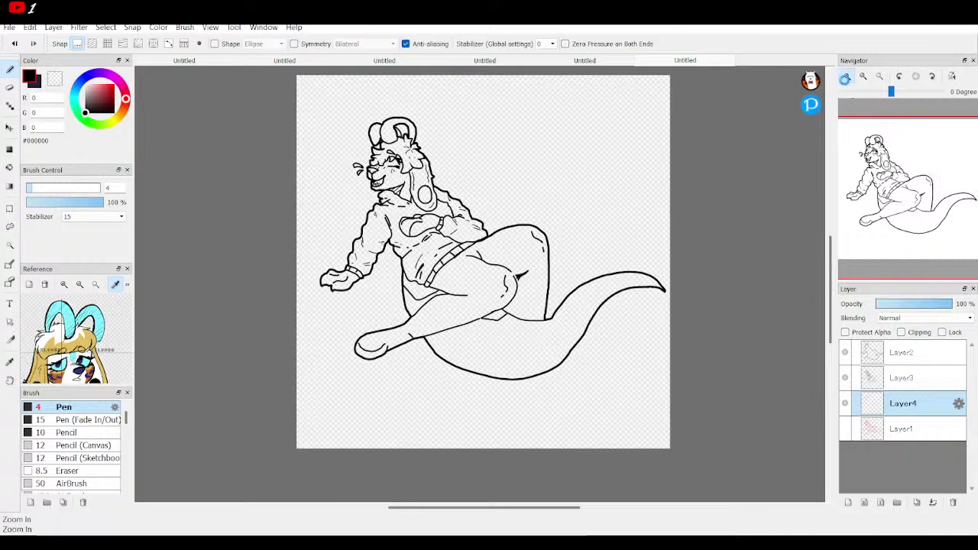
Step: Hatch the fold at the hoodie's side just below the armpit with thin parallel diagonal lines
click(846, 81)
click(846, 80)
click(846, 81)
click(845, 81)
click(846, 80)
drag(910, 196, 885, 180)
mouse_move(312, 349)
mouse_down()
mouse_move(332, 331)
mouse_move(352, 336)
mouse_up()
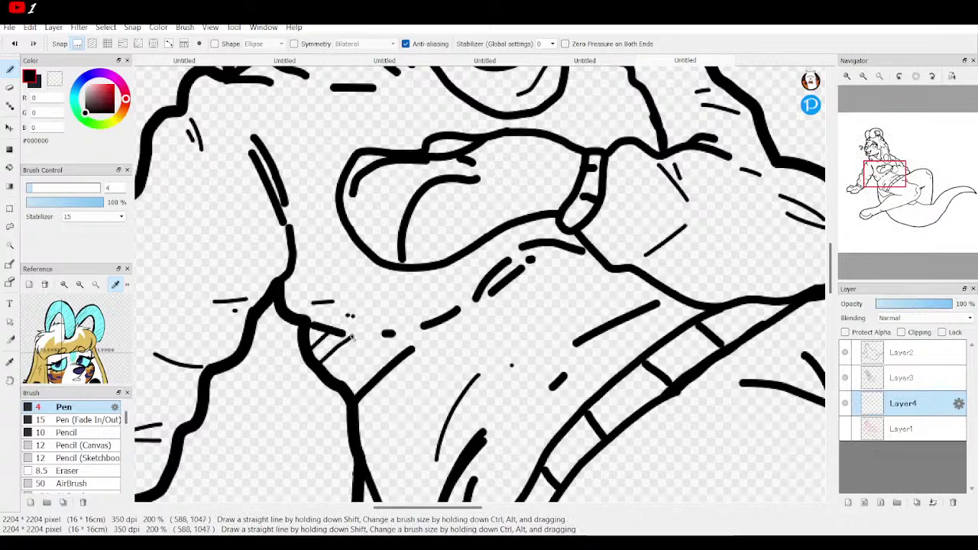
drag(333, 376, 378, 339)
drag(345, 387, 391, 353)
drag(385, 359, 400, 343)
Step: Fill the area between the hoodie's lower hem and the waistline below it with thin parallel diagonal hatching
mouse_move(885, 181)
mouse_down()
mouse_move(879, 208)
mouse_move(889, 198)
mouse_up()
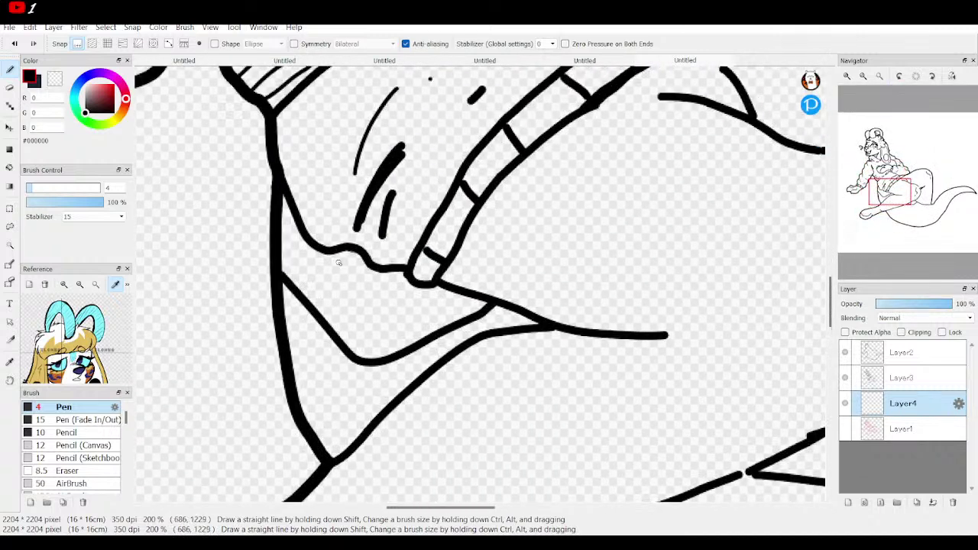
drag(282, 227, 295, 217)
drag(281, 257, 309, 237)
drag(292, 280, 352, 251)
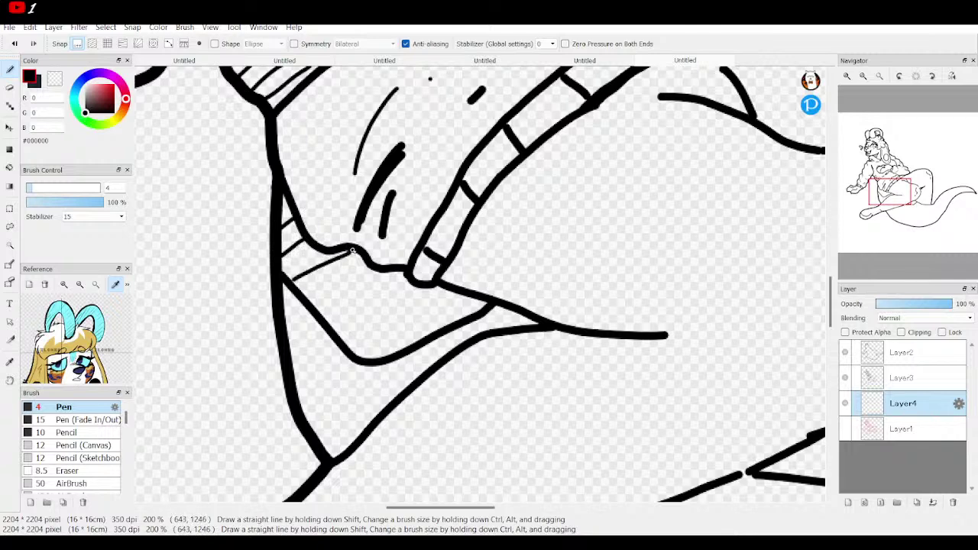
drag(309, 301, 375, 271)
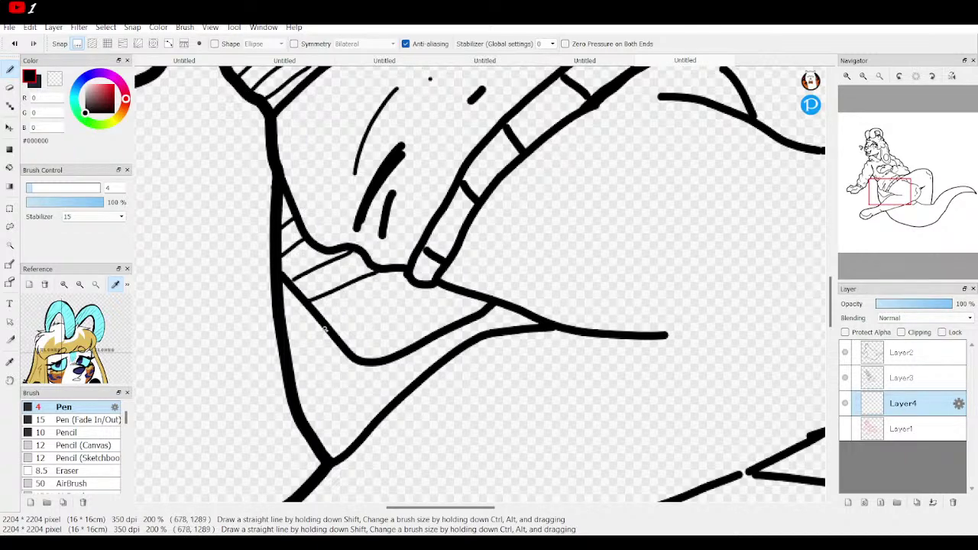
drag(329, 324, 414, 286)
drag(352, 348, 469, 299)
Step: Hatch the small pointed shape beneath the bent knee with thin diagonal lines
drag(892, 199, 906, 204)
drag(520, 352, 596, 306)
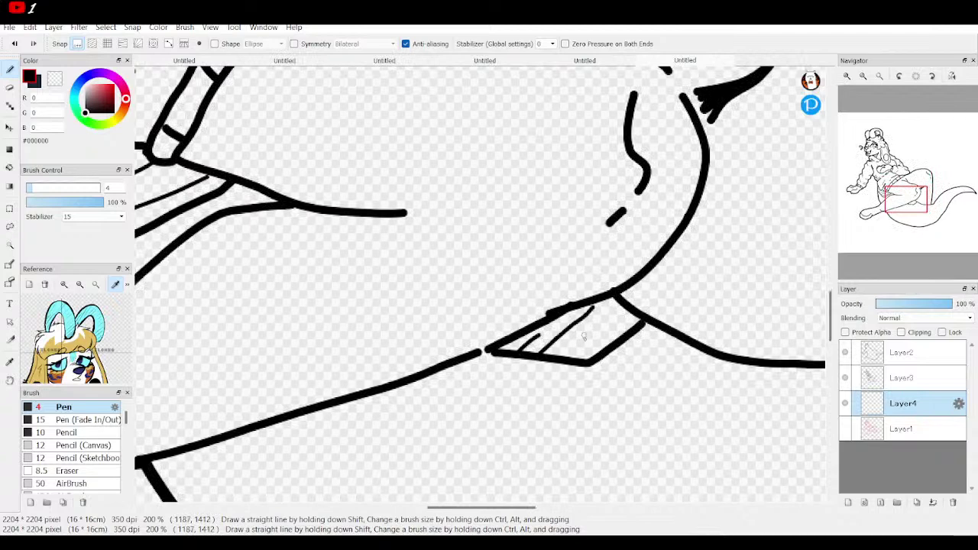
drag(567, 361, 591, 344)
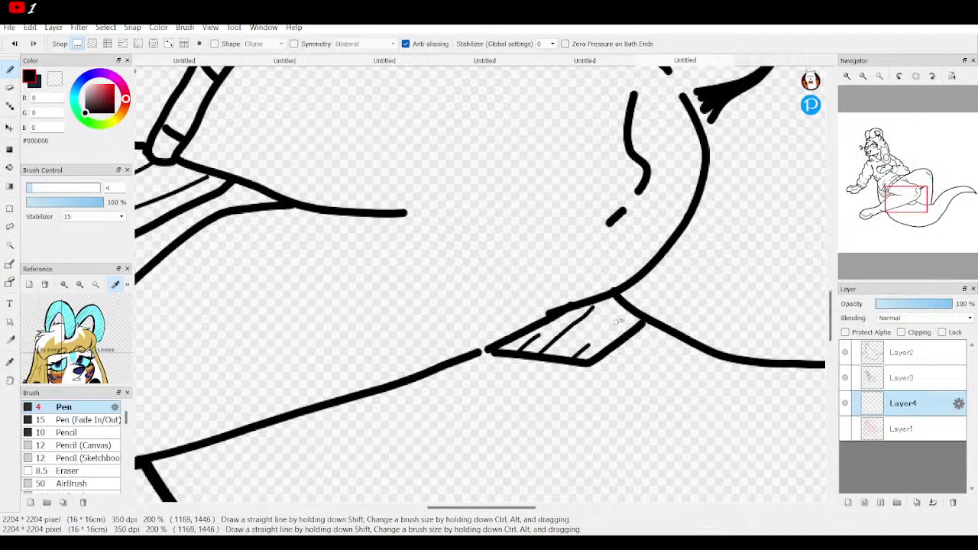
click(880, 76)
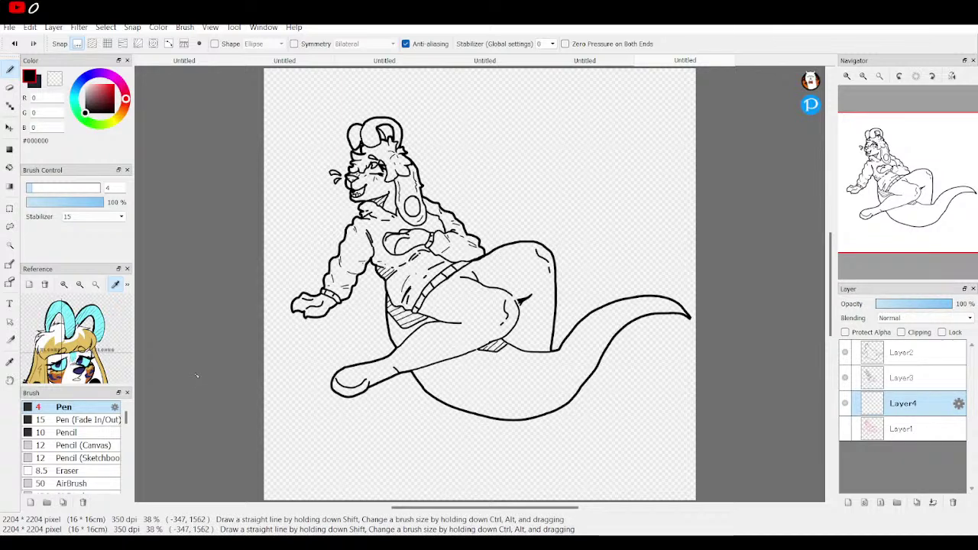
scroll(55, 326, up, 4)
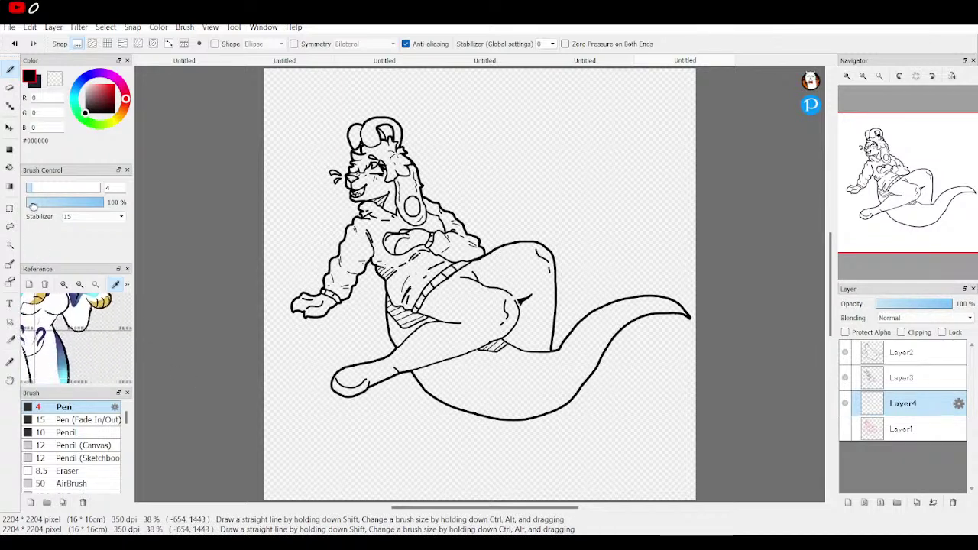
drag(95, 171, 72, 315)
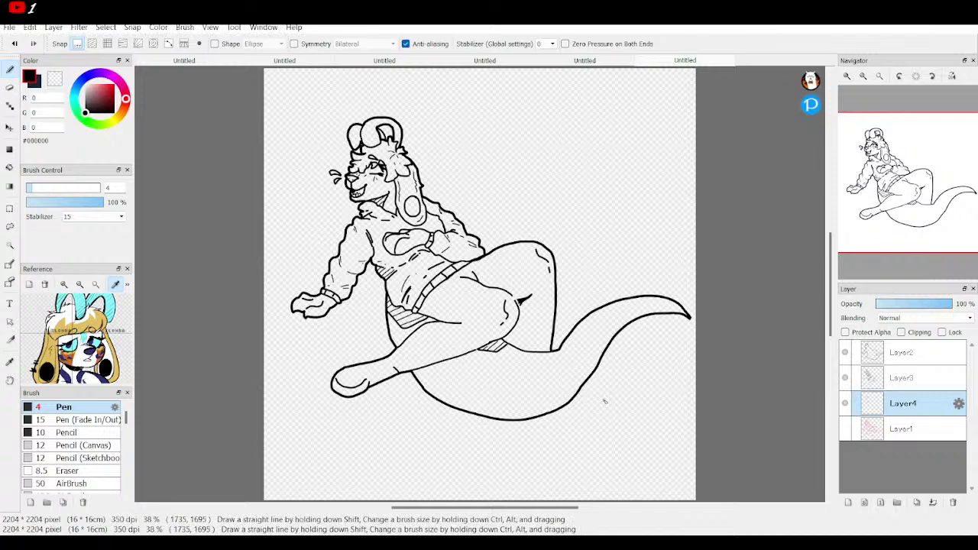
Step: Select Layer2 and hide and reshow Layer3 and Layer4 in turn to check which lines each one holds
click(869, 359)
click(845, 376)
click(845, 376)
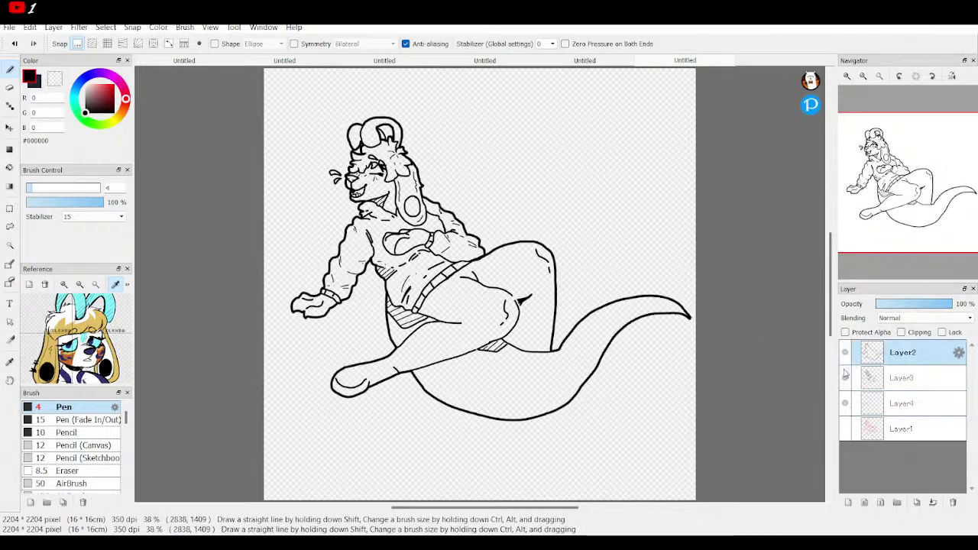
click(845, 375)
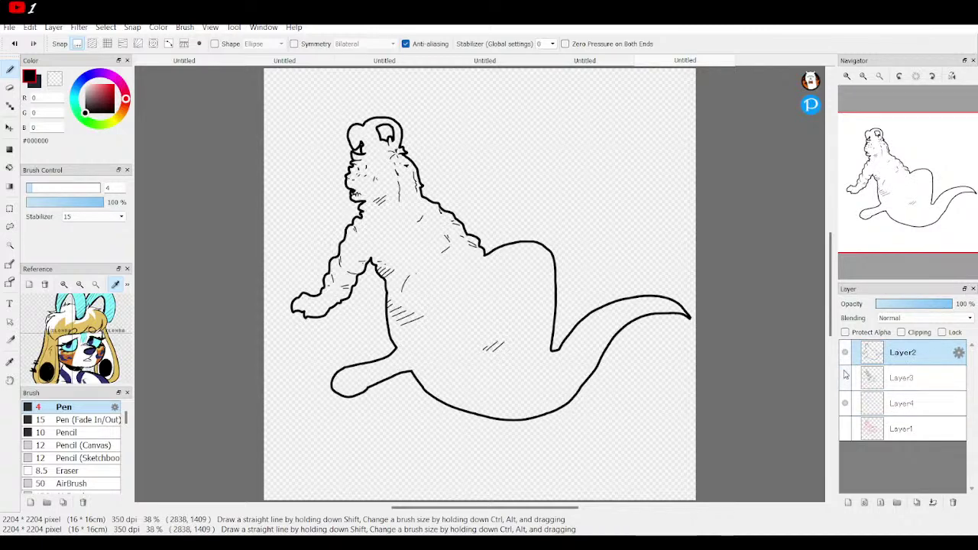
click(845, 374)
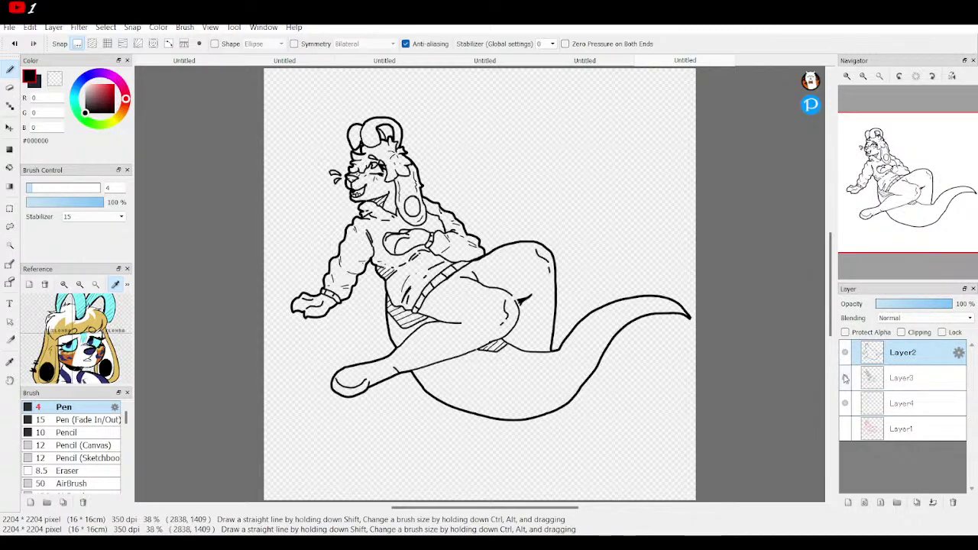
click(845, 404)
click(843, 402)
click(843, 402)
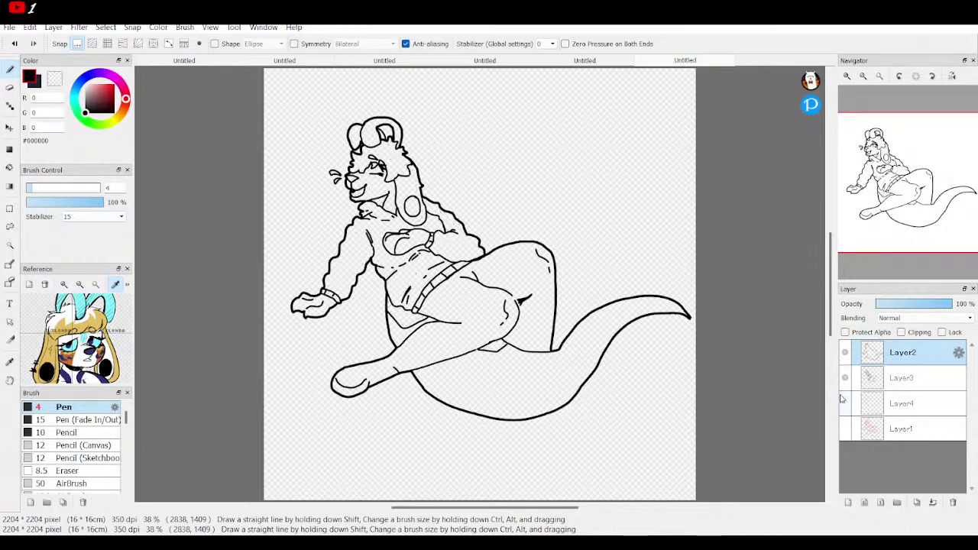
click(844, 402)
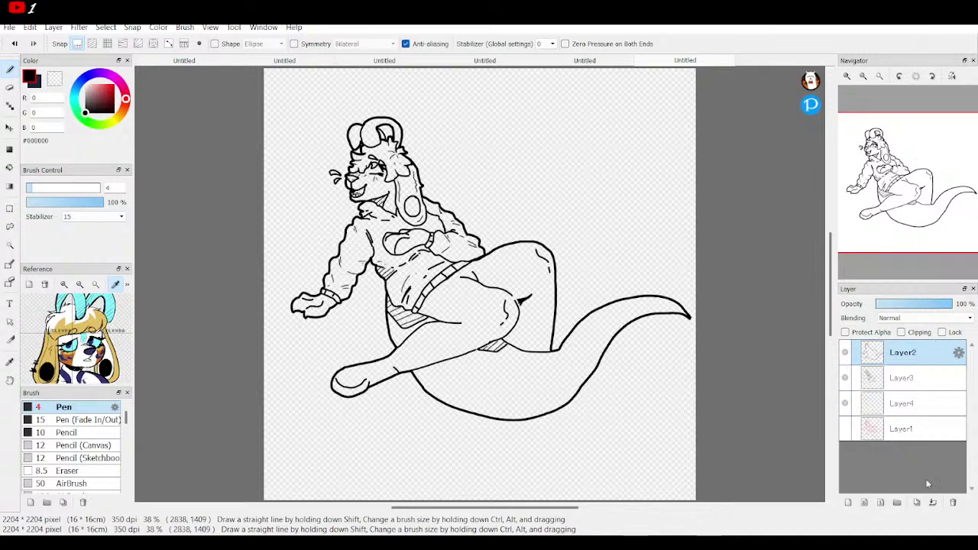
Step: Merge Layer2 and Layer3 down into Layer4 and add a new empty layer directly above Layer1
click(932, 503)
click(932, 502)
click(885, 377)
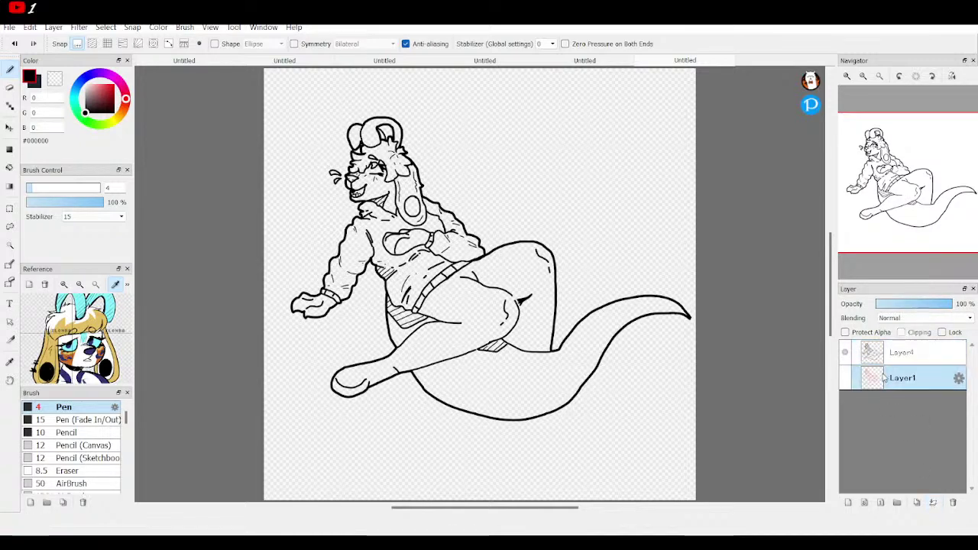
click(849, 503)
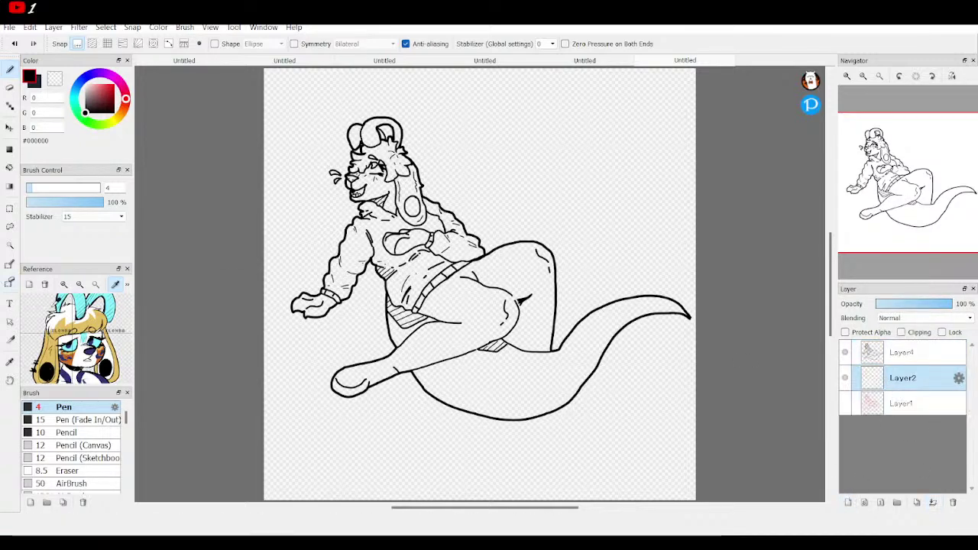
Step: Sample the light blue #86F2FF of the forehead marking and the dark navy #31326B of the cheek marking from the reference face
click(64, 285)
click(64, 286)
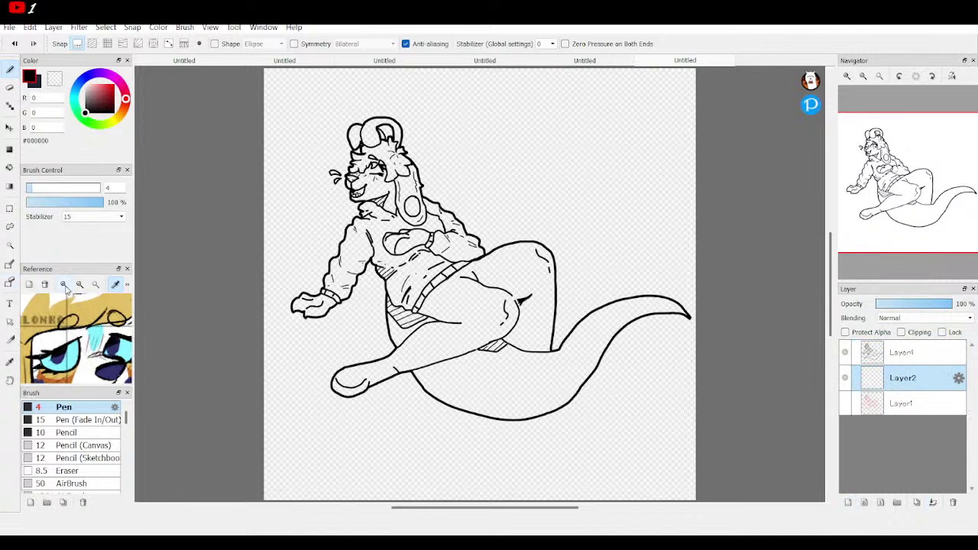
click(64, 285)
drag(39, 274, 72, 283)
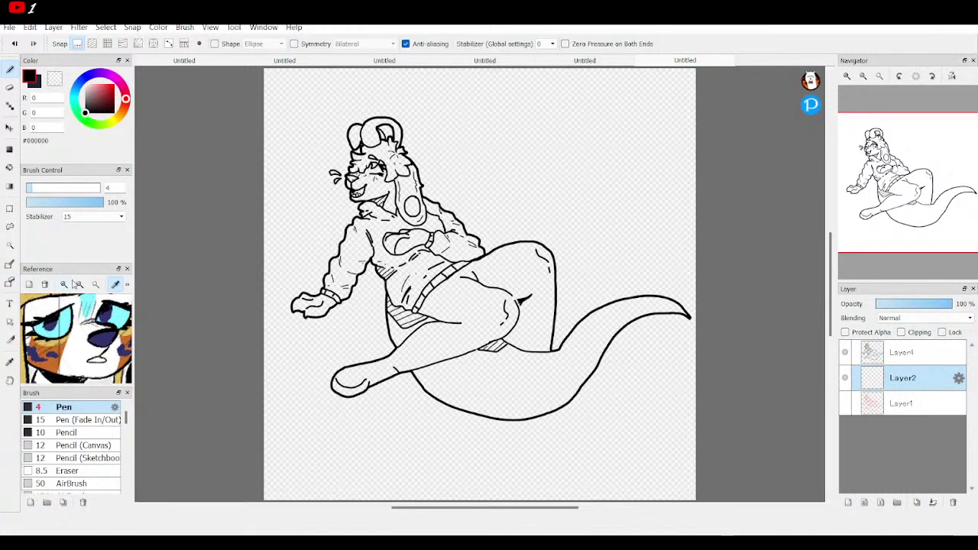
click(88, 304)
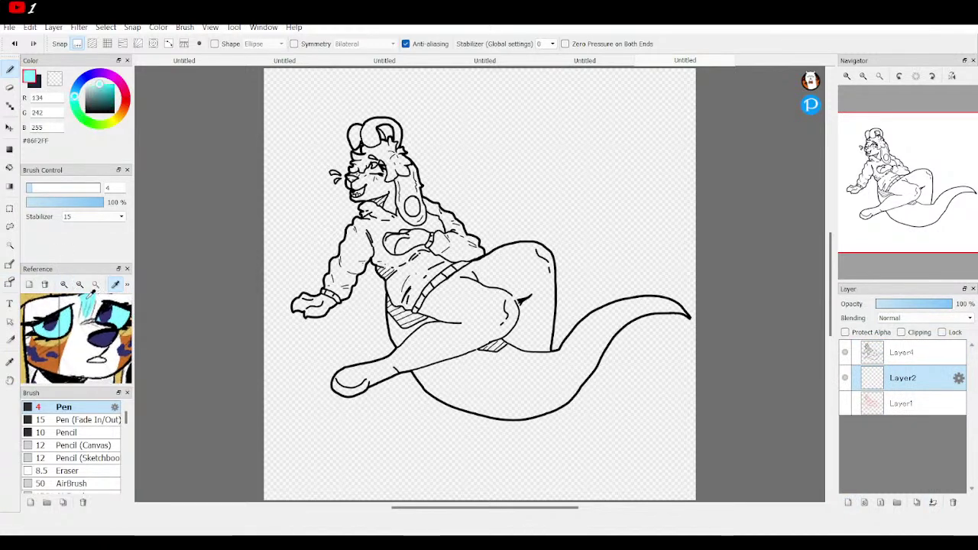
mouse_move(840, 89)
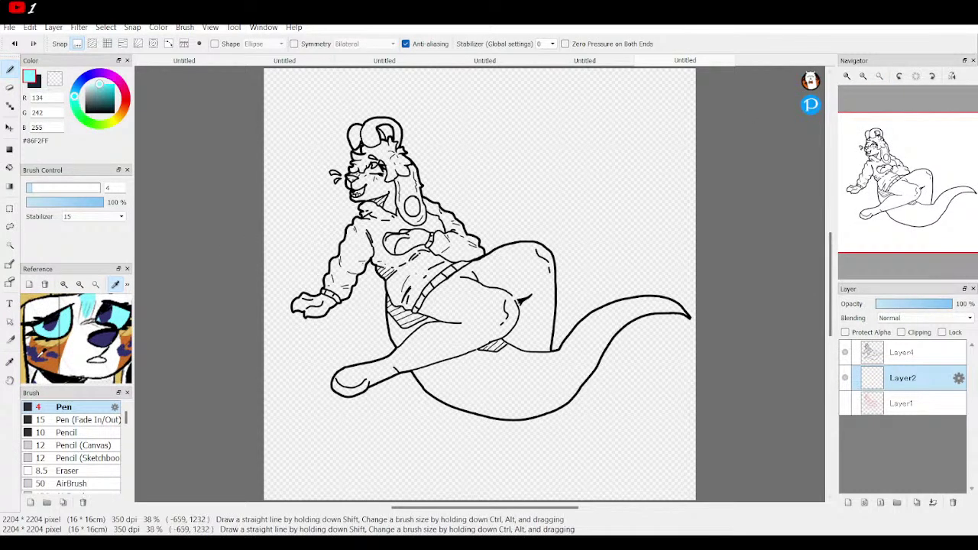
click(43, 353)
click(847, 75)
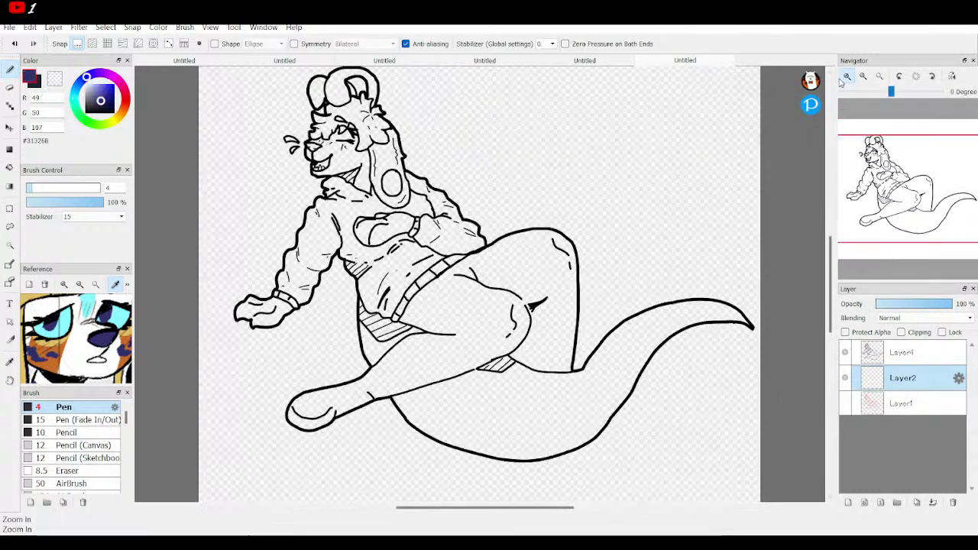
Step: Paint a curved dark navy #31326B marking on the cheek below the closed eye
click(847, 76)
click(847, 76)
click(847, 76)
click(846, 76)
drag(910, 207, 878, 167)
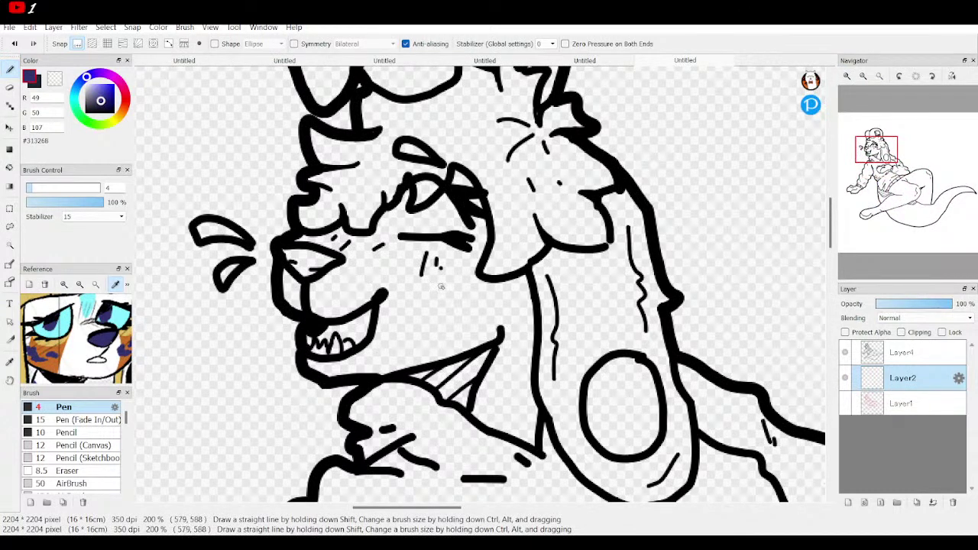
mouse_move(409, 269)
mouse_down()
mouse_move(460, 282)
mouse_move(424, 301)
mouse_move(405, 296)
mouse_move(407, 270)
mouse_move(407, 292)
mouse_move(406, 280)
mouse_move(416, 301)
mouse_move(410, 284)
mouse_move(442, 292)
mouse_up()
mouse_move(457, 288)
mouse_down()
mouse_move(413, 289)
mouse_move(454, 285)
mouse_move(420, 293)
mouse_move(432, 290)
mouse_up()
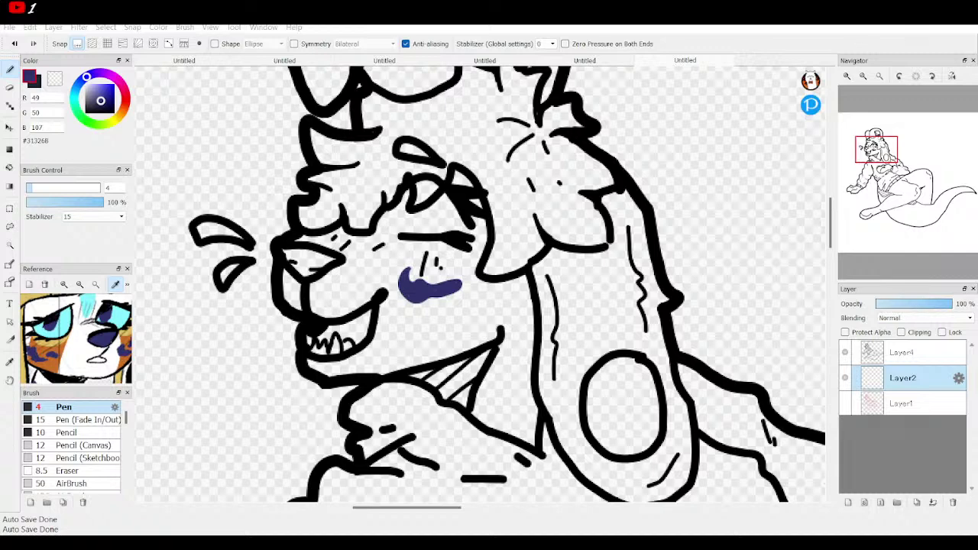
click(438, 298)
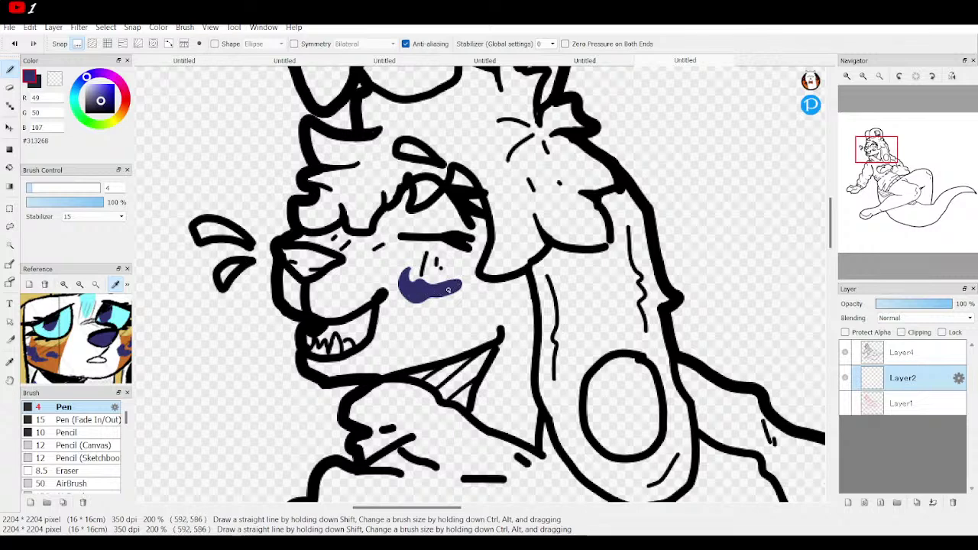
Step: Add small dark navy spots above and behind the curved cheek marking, following the reference face
scroll(61, 369, up, 3)
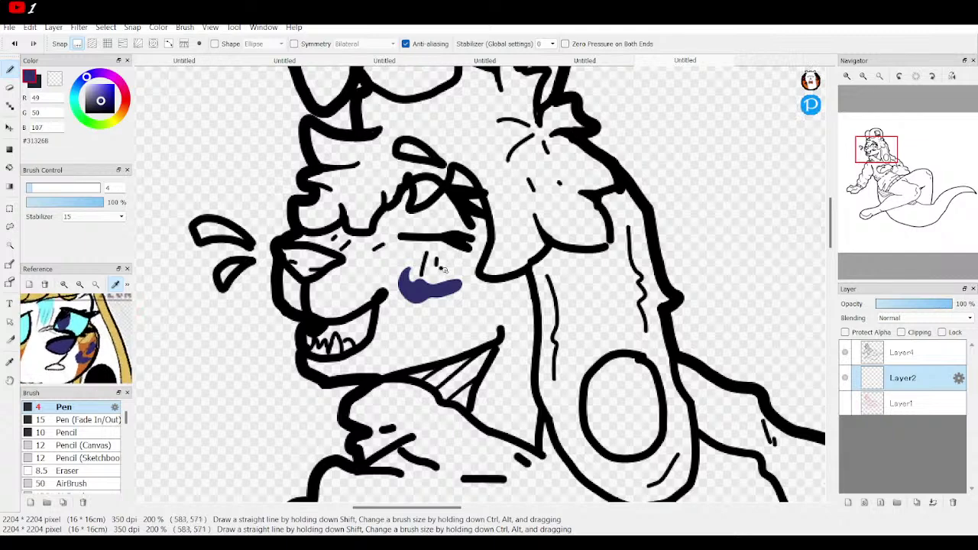
mouse_move(441, 269)
mouse_down()
mouse_move(447, 259)
mouse_move(463, 263)
mouse_move(441, 266)
mouse_move(455, 265)
mouse_up()
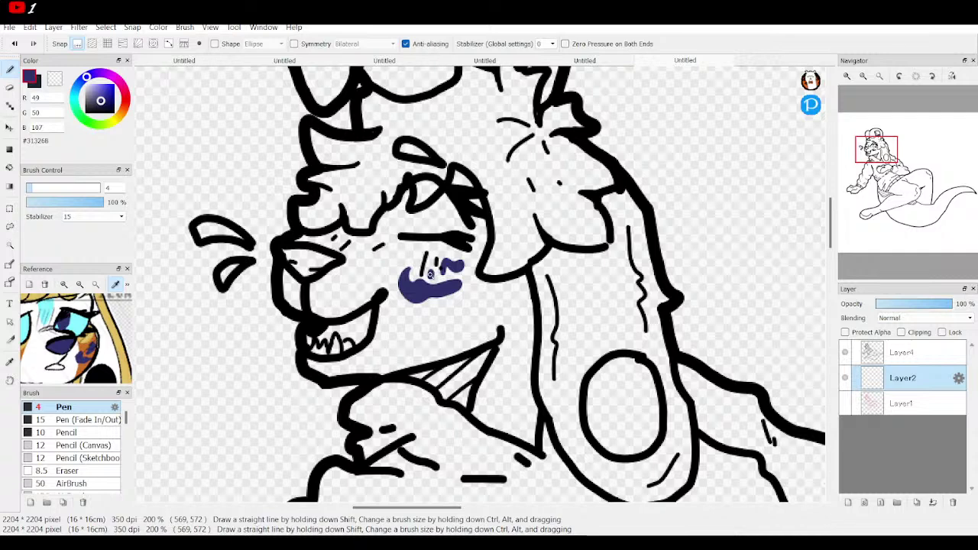
drag(465, 289, 455, 307)
Step: Fill the nose with dark navy #31326B and brush over the gaps left near its edges
click(9, 168)
click(312, 258)
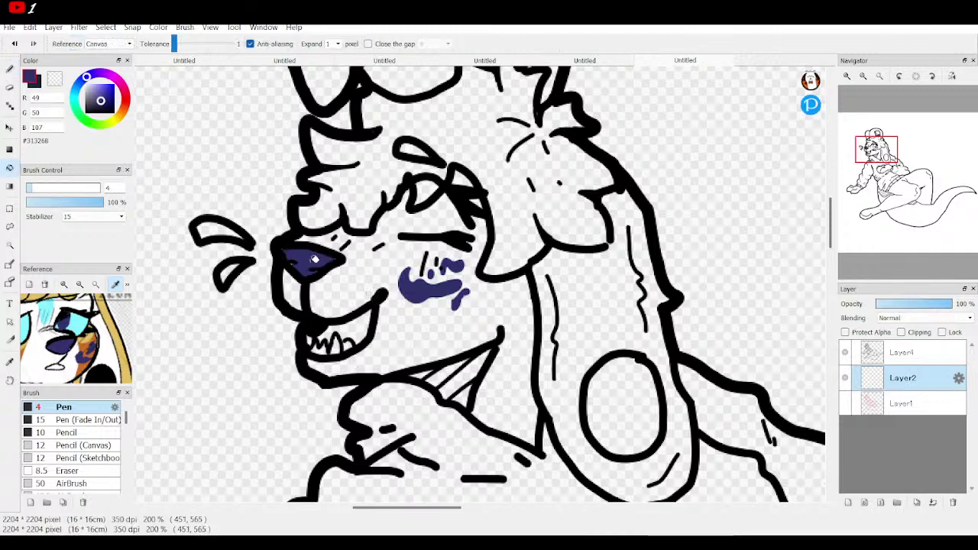
click(11, 70)
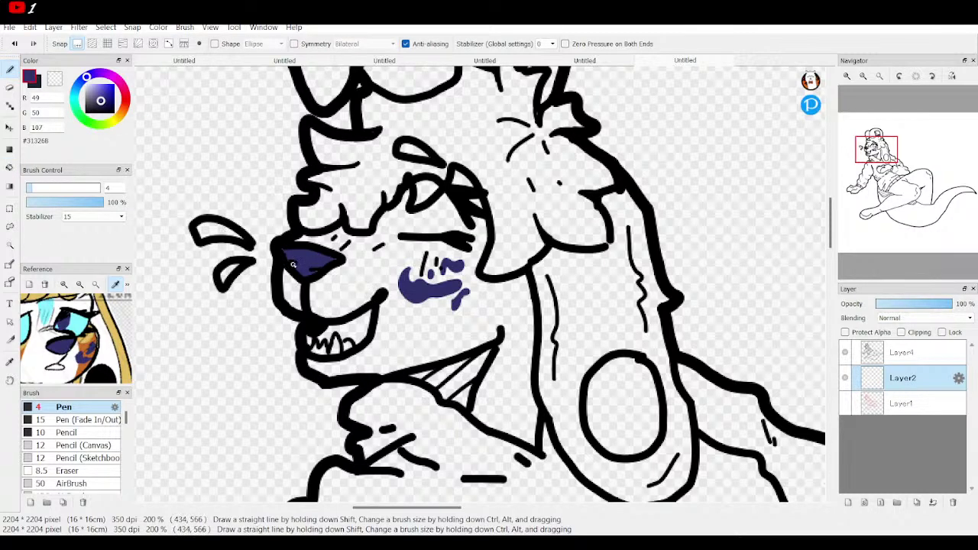
mouse_move(291, 262)
mouse_down()
mouse_move(283, 249)
mouse_move(303, 253)
mouse_up()
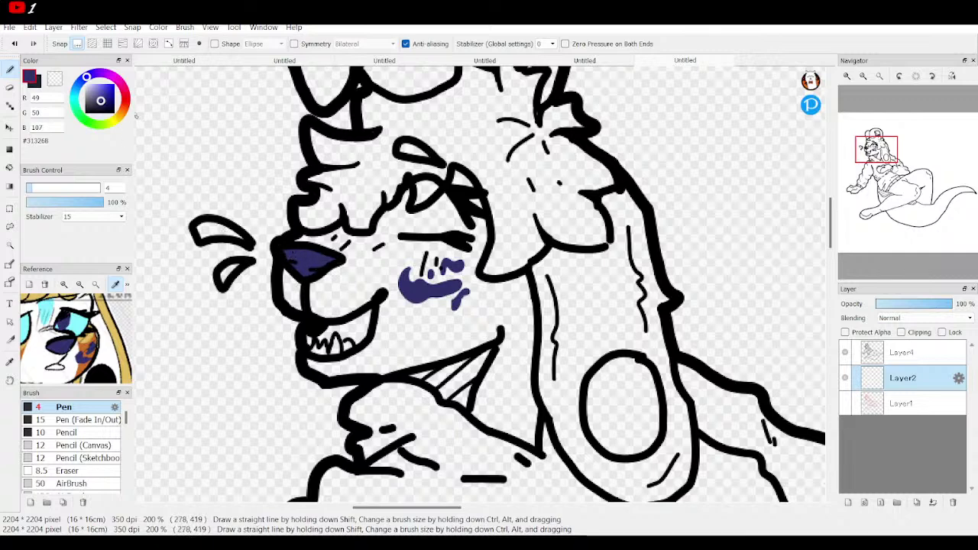
Step: Choose the bright yellow #FFF900 and fill both drop-shaped marks in front of the muzzle
click(114, 120)
drag(104, 96, 143, 46)
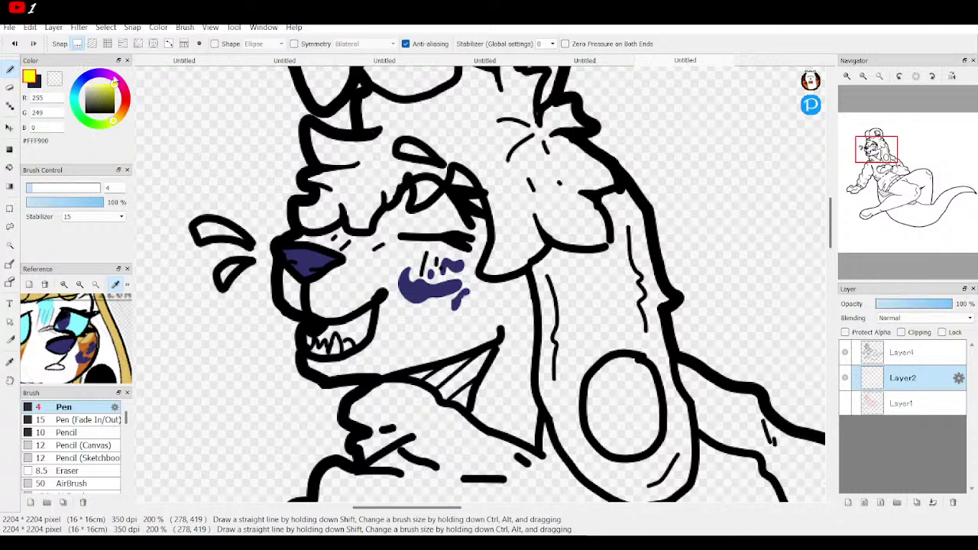
click(12, 168)
click(229, 271)
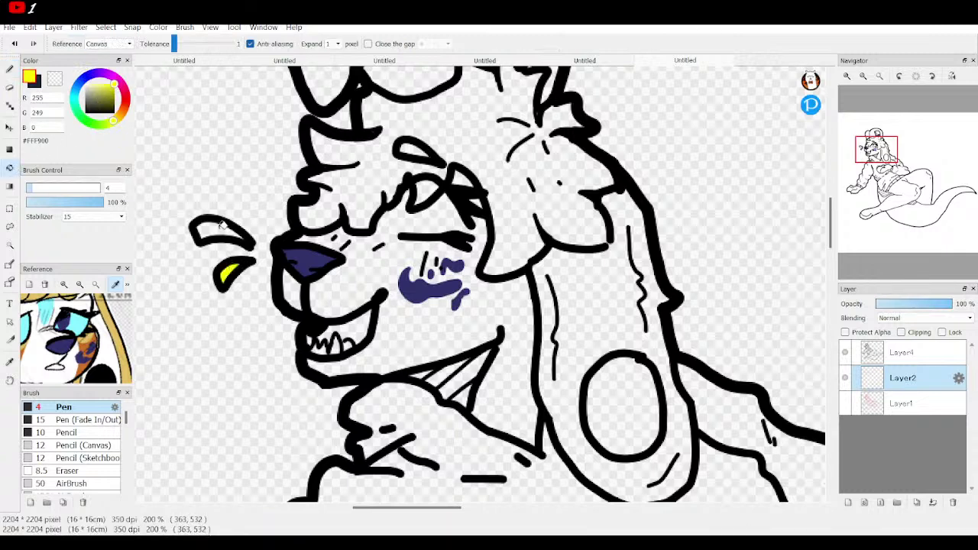
click(216, 228)
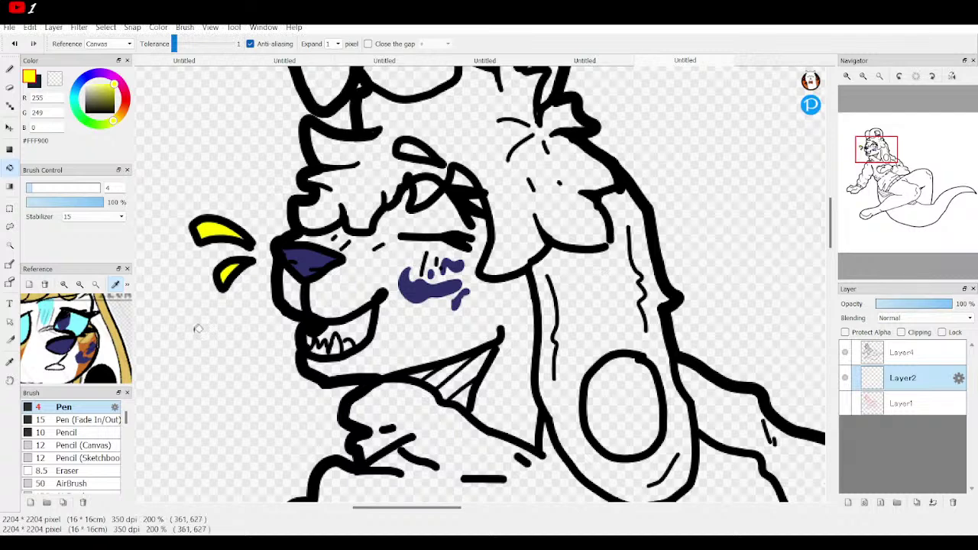
Step: Sample the tan #E3BF63 from the reference hair and draw the jagged colour boundary across the character's hair
drag(104, 317, 130, 344)
scroll(130, 346, up, 4)
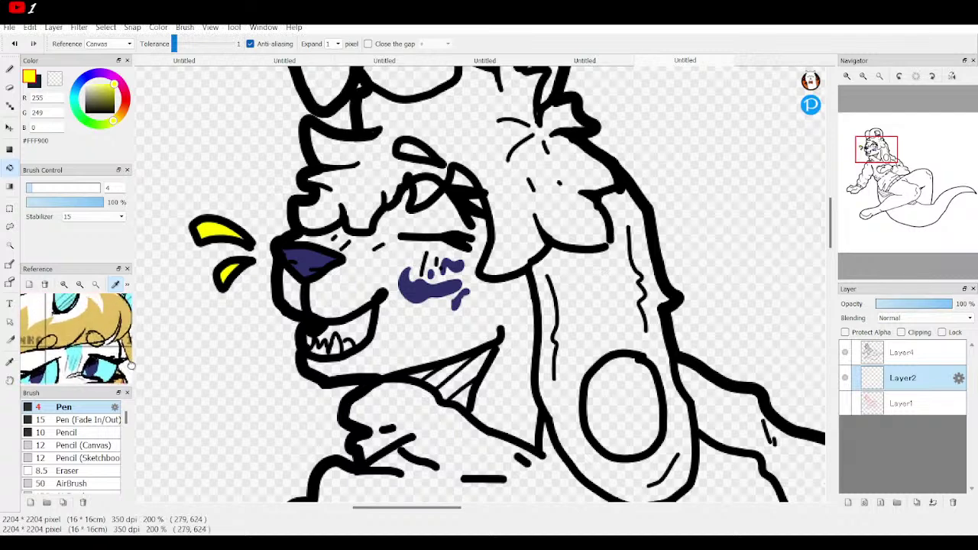
click(113, 338)
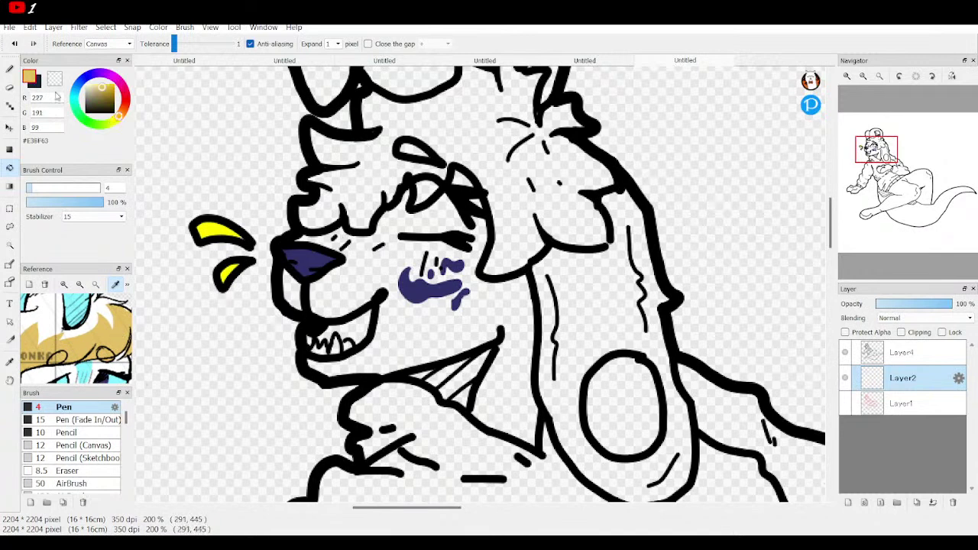
click(10, 70)
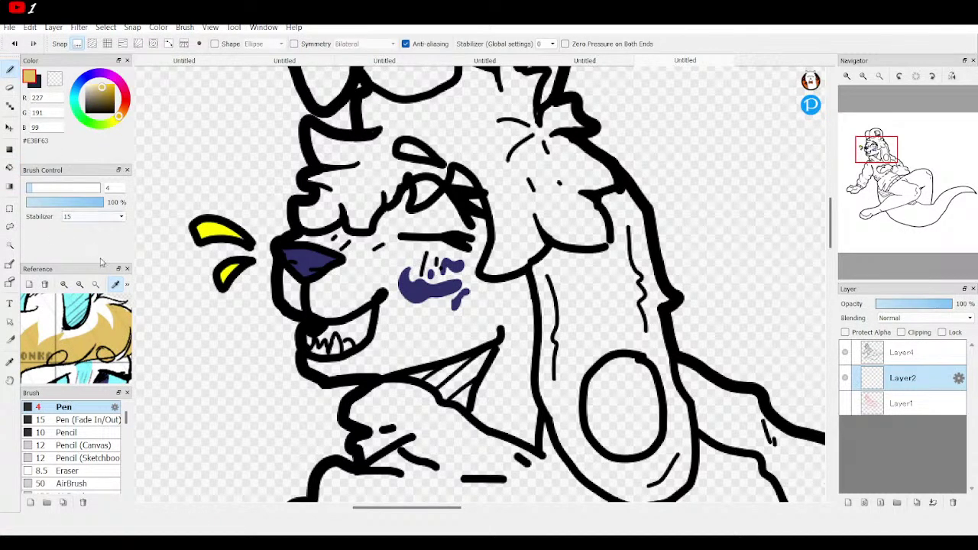
click(78, 285)
click(78, 285)
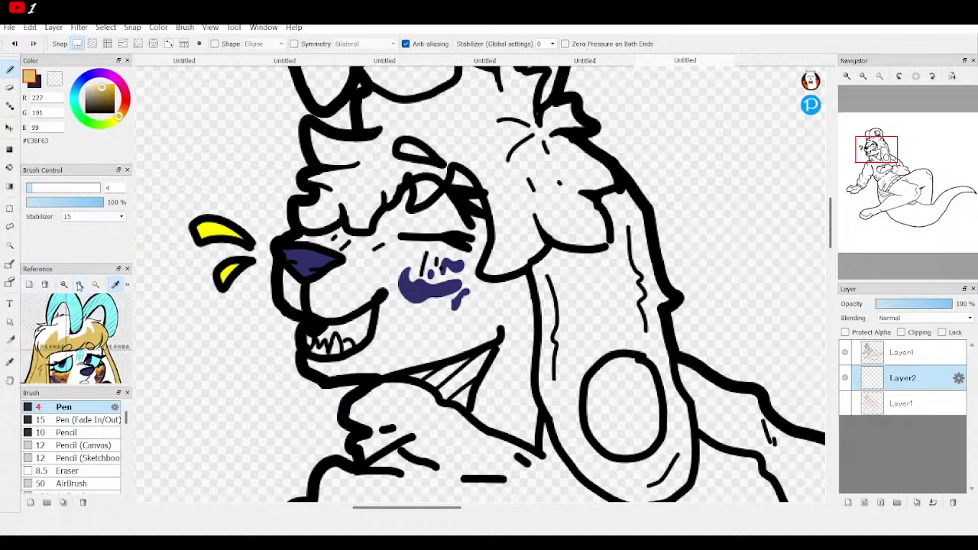
drag(92, 336, 84, 318)
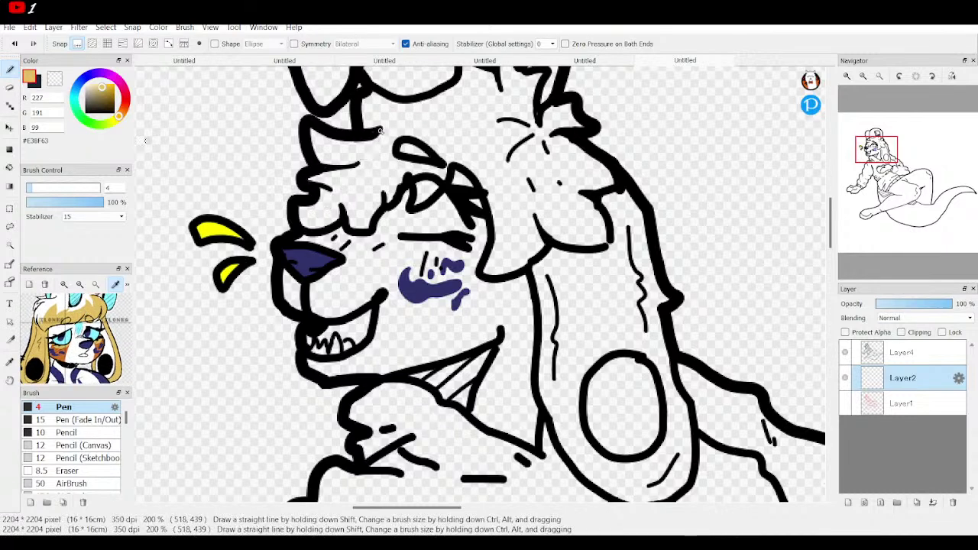
mouse_move(385, 97)
mouse_down()
mouse_move(366, 165)
mouse_move(430, 142)
mouse_move(433, 153)
mouse_move(451, 133)
mouse_move(507, 189)
mouse_move(521, 228)
mouse_move(522, 201)
mouse_move(565, 203)
mouse_move(559, 156)
mouse_move(571, 135)
mouse_up()
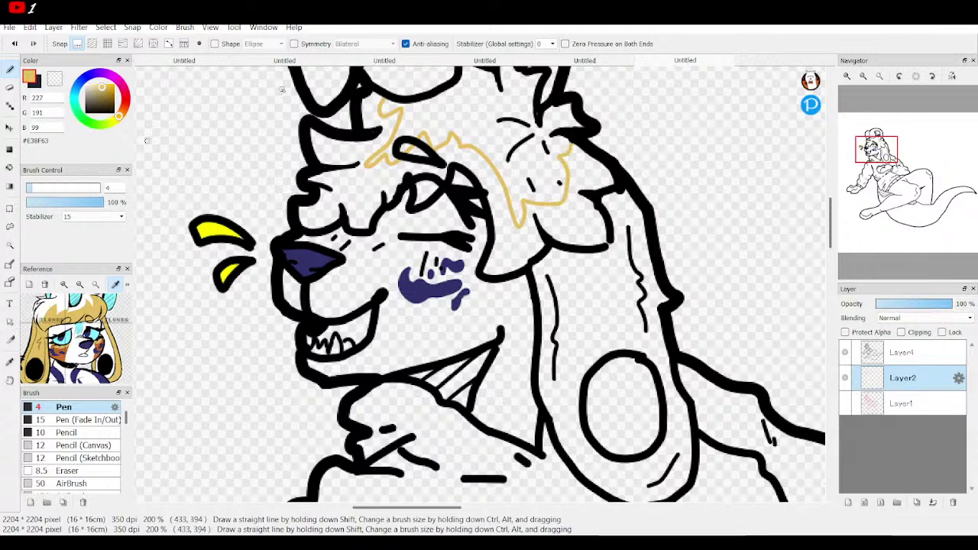
Step: Fill the lower hair, the long hanging ear around its oval, and the small brow shape with tan #E3BF63
click(10, 168)
click(369, 186)
click(426, 138)
click(468, 155)
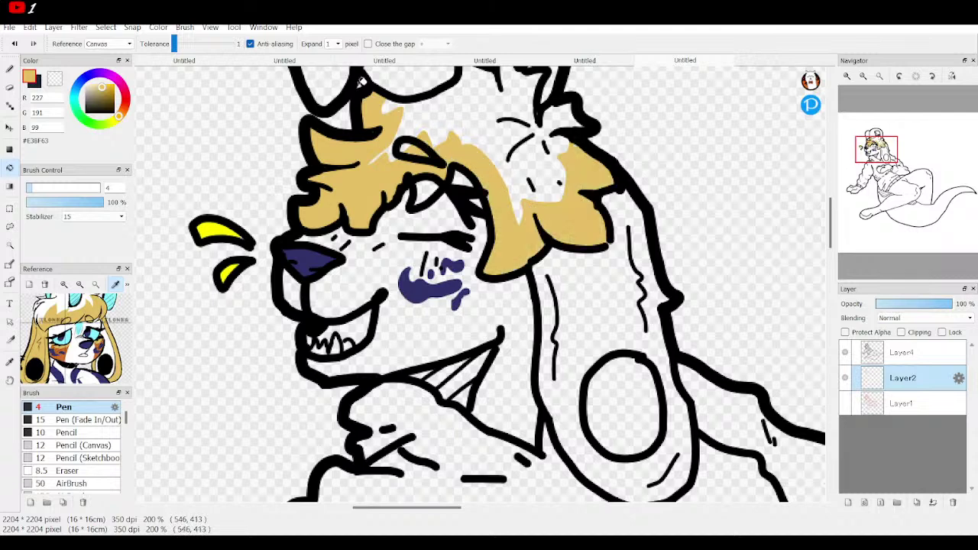
click(604, 311)
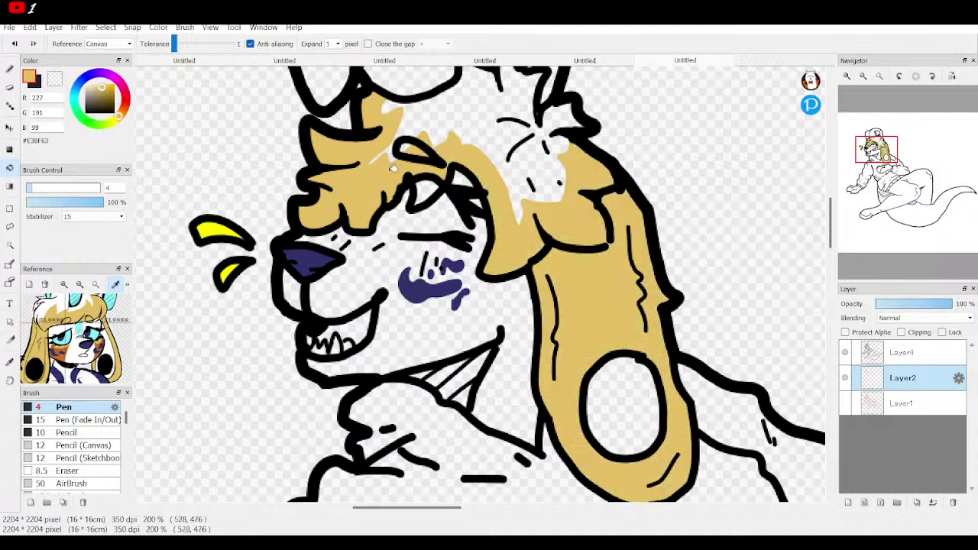
click(7, 75)
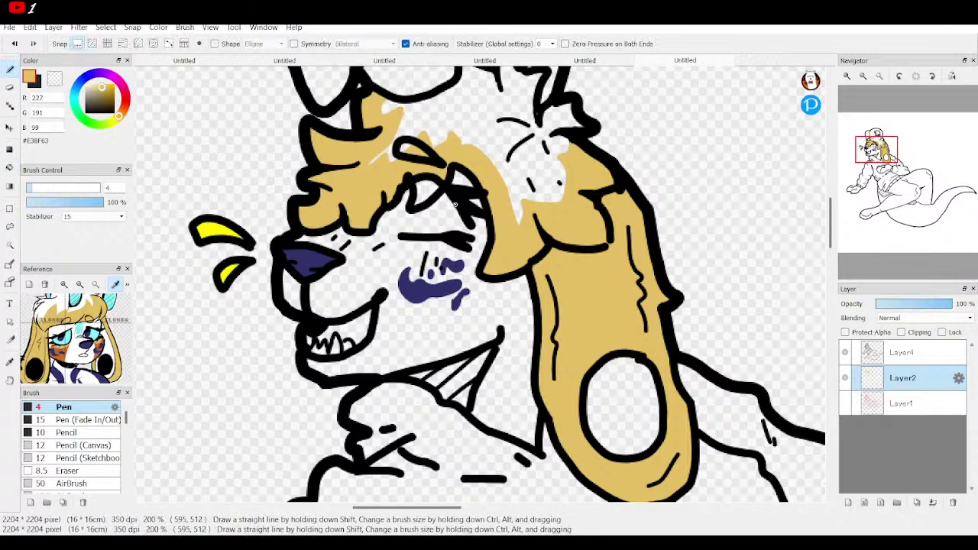
key(g)
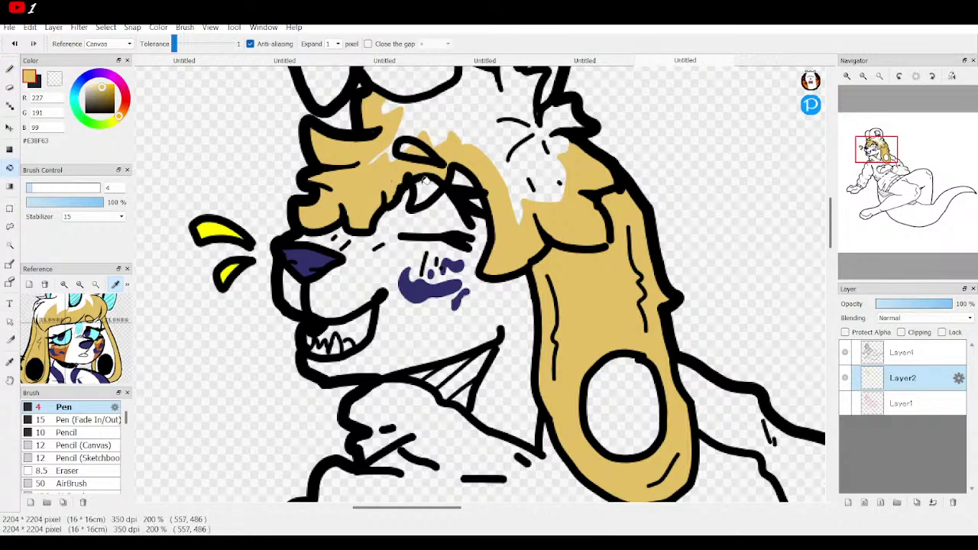
click(9, 71)
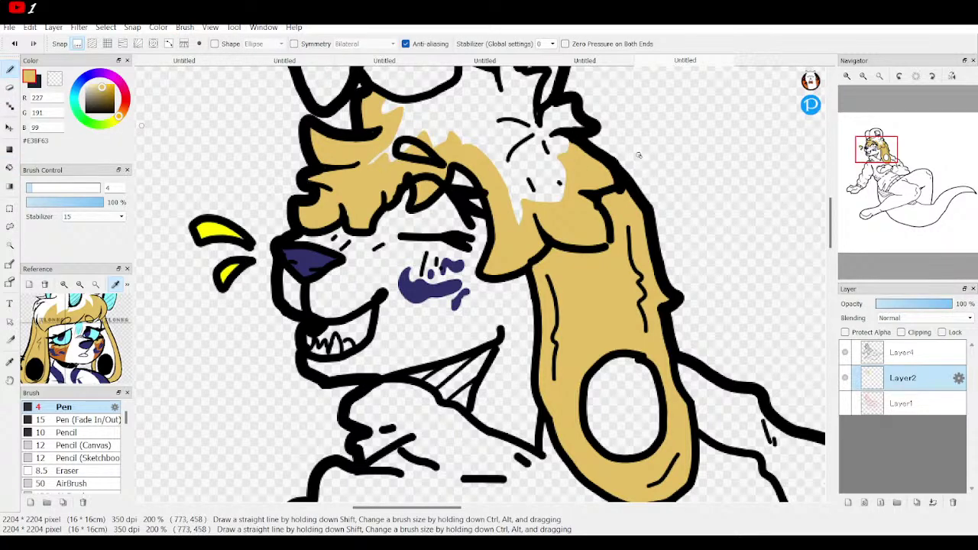
Step: Sample the light blue #86F2FF from the reference and fill the curled horns on the head with it
scroll(672, 153, up, 5)
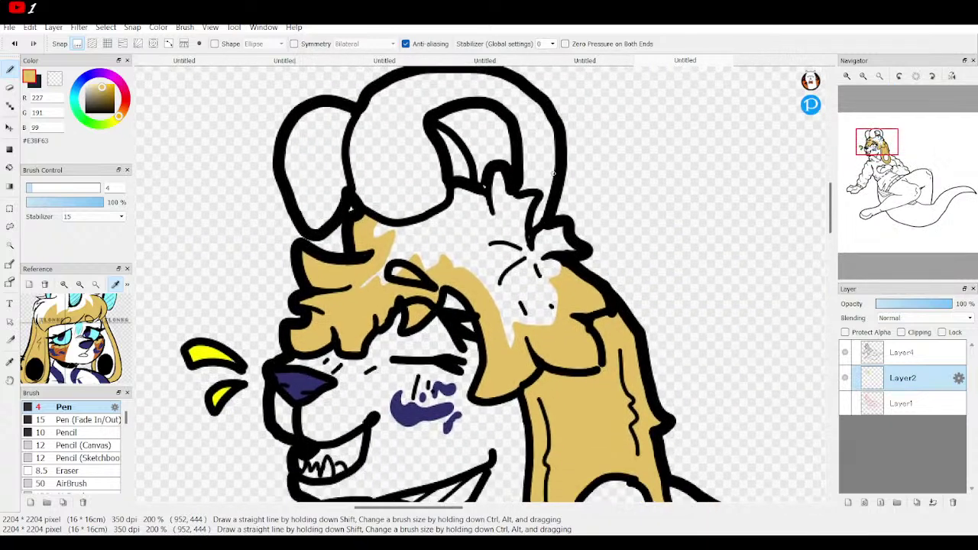
click(115, 299)
click(9, 169)
click(10, 169)
click(341, 162)
click(462, 156)
click(396, 168)
Step: Sample the tan #E3BF63 from the reference again and paint a thin patch directly under the closed eye
drag(920, 171, 877, 158)
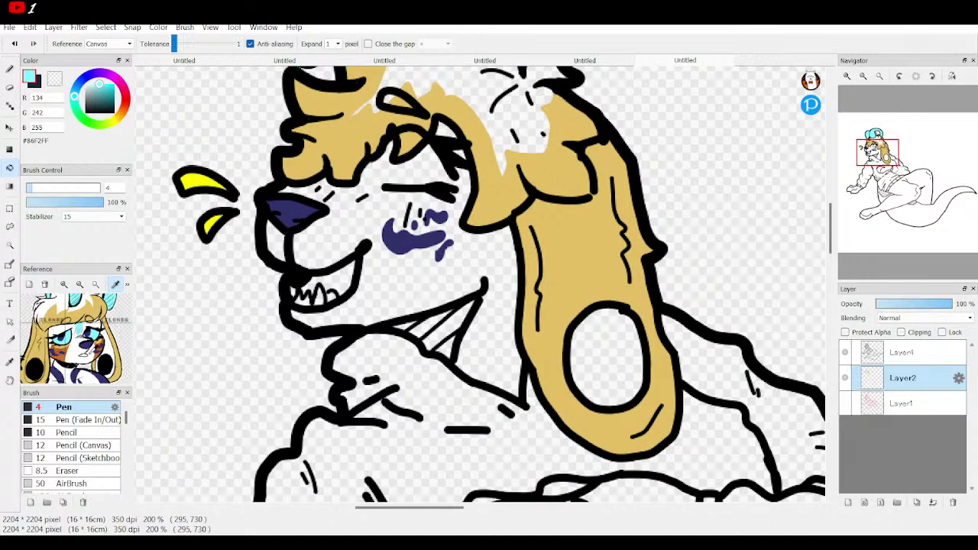
click(65, 286)
click(51, 299)
click(10, 69)
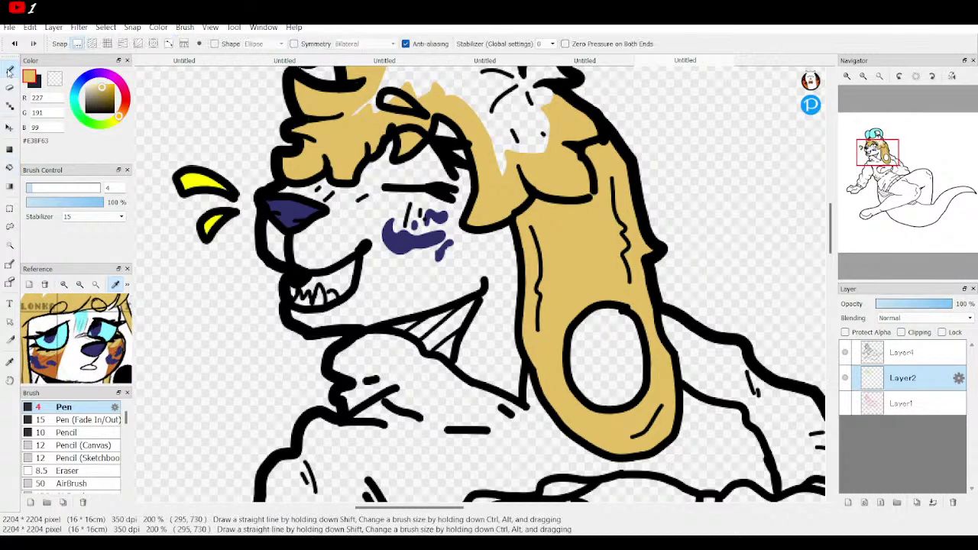
mouse_move(383, 189)
mouse_down()
mouse_move(436, 193)
mouse_move(387, 192)
mouse_move(436, 195)
mouse_up()
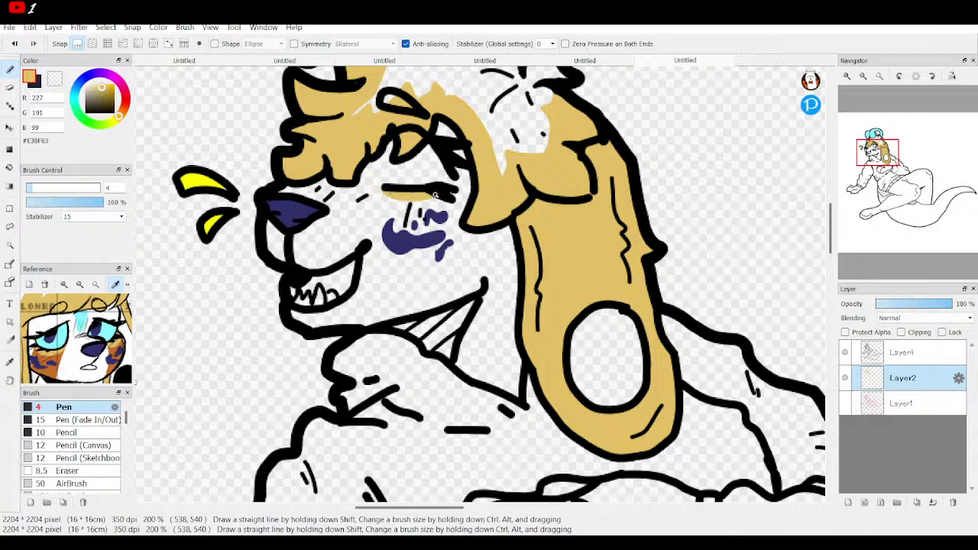
Step: Colour the fingers and lower edge of the supporting hand tan #E3BF63, following the reference hand
mouse_move(95, 344)
mouse_down()
mouse_move(82, 241)
mouse_move(90, 197)
mouse_move(107, 253)
mouse_move(124, 260)
mouse_move(166, 214)
mouse_move(189, 209)
mouse_move(4, 245)
mouse_move(120, 246)
mouse_move(162, 239)
mouse_move(184, 222)
mouse_move(142, 244)
mouse_up()
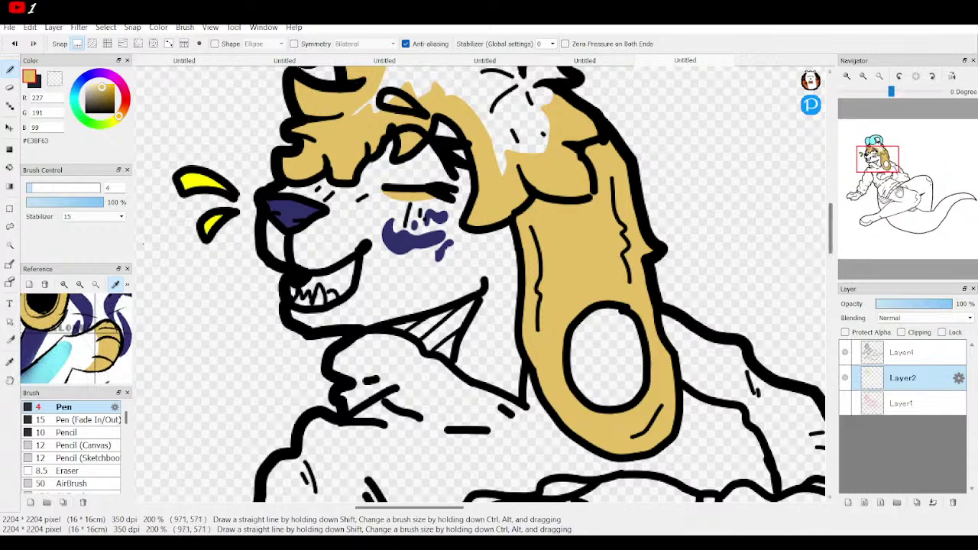
drag(877, 159, 859, 192)
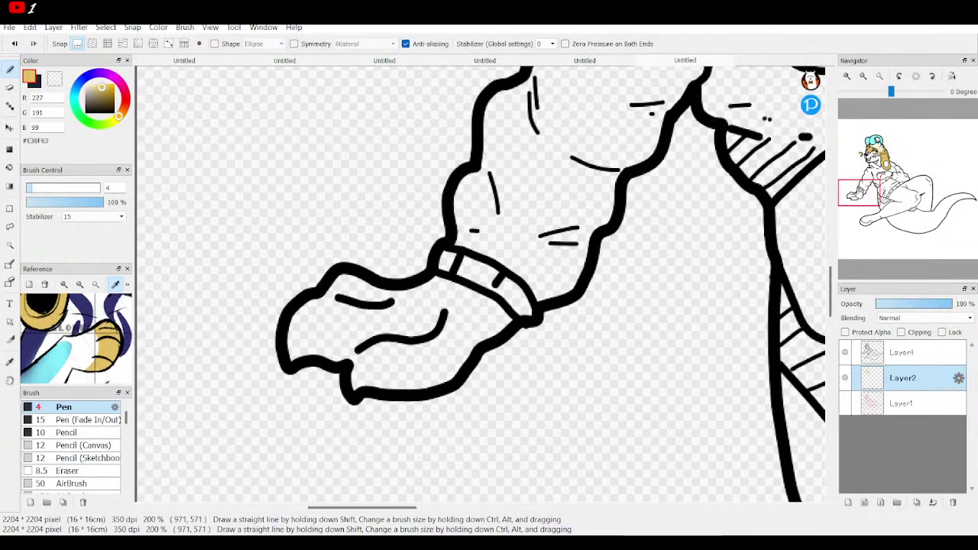
mouse_move(376, 289)
mouse_down()
mouse_move(372, 330)
mouse_move(398, 364)
mouse_move(473, 350)
mouse_up()
Step: Outline the tan area on the hand resting on the chest and fill its fingers and lower edge with #E3BF63
drag(872, 183, 884, 168)
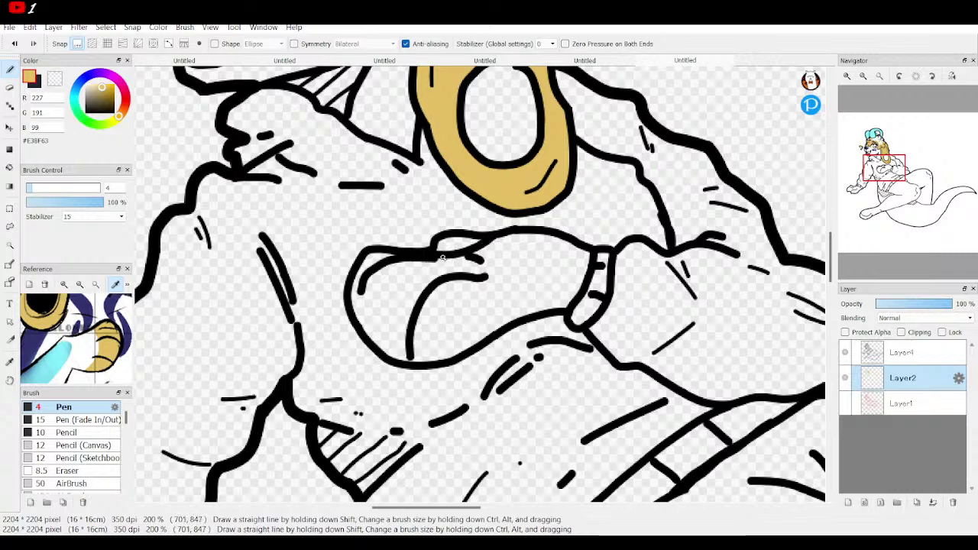
drag(474, 292, 545, 300)
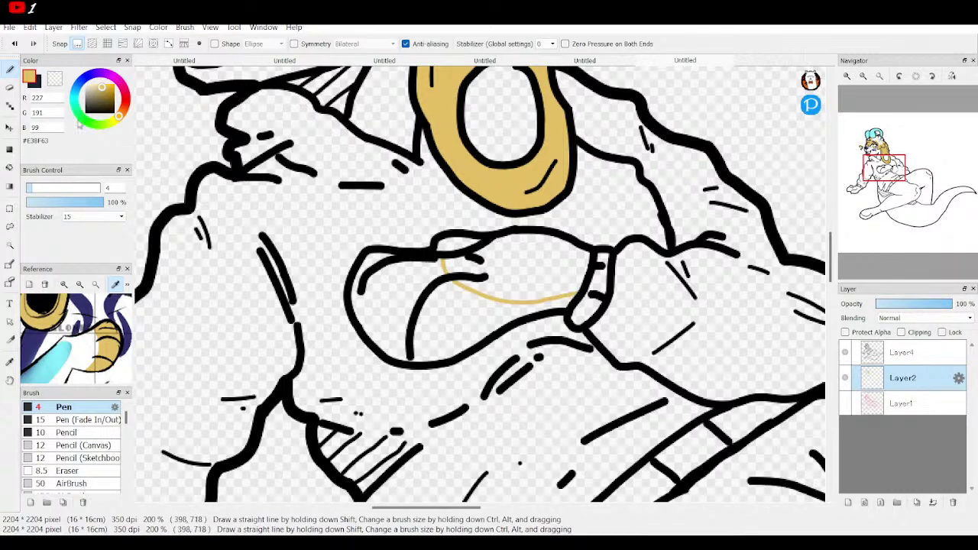
key(g)
click(464, 321)
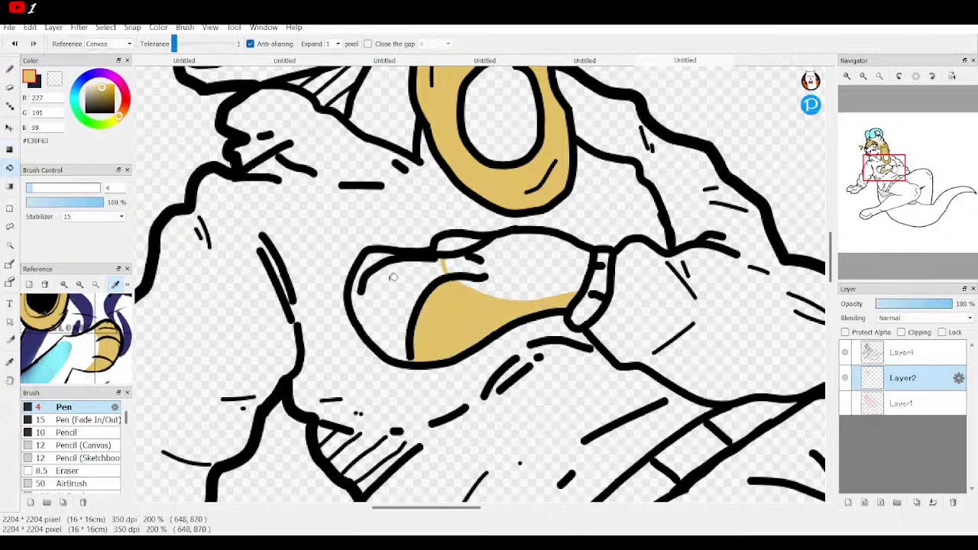
click(393, 278)
Step: Sample the light blue #84ECFA from the reference and fill a small patch on the back of the chest hand beside the cuff
click(865, 77)
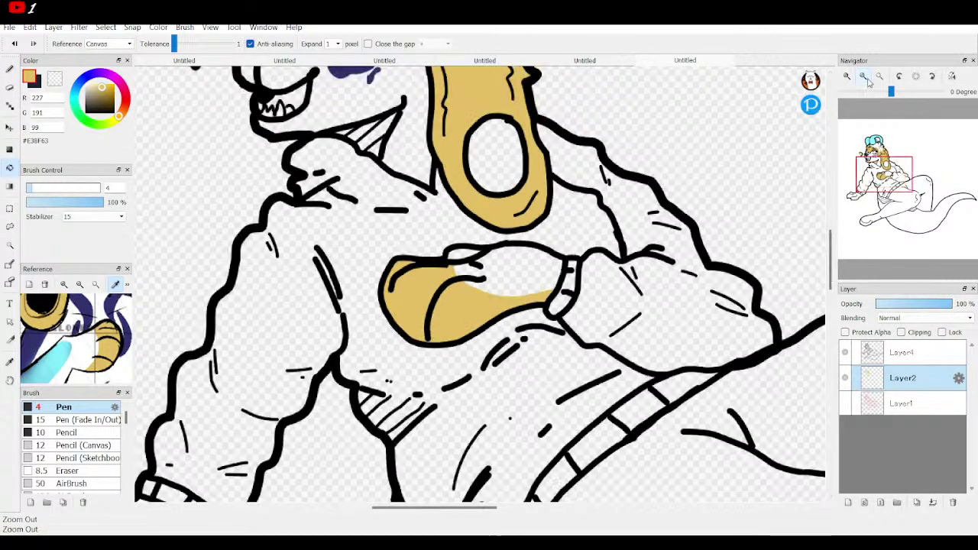
click(864, 77)
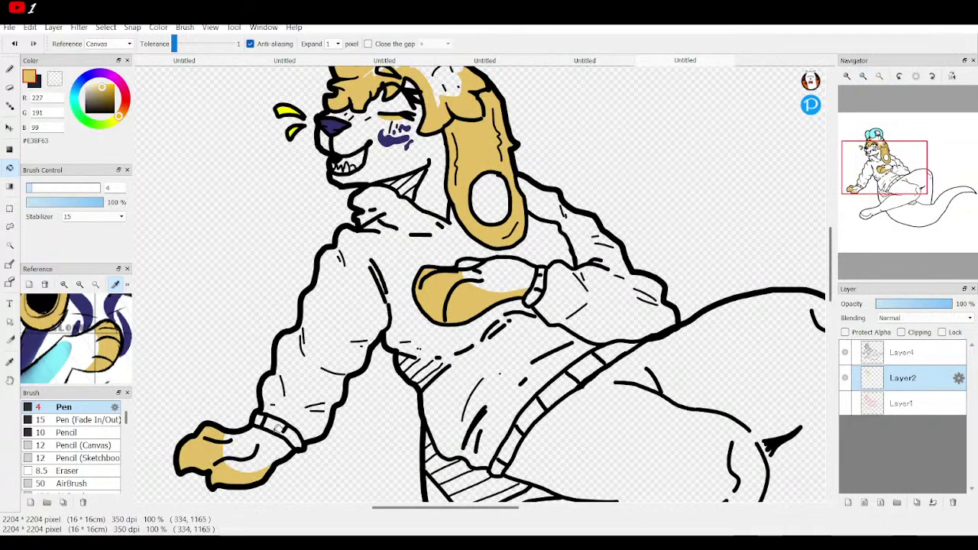
click(67, 348)
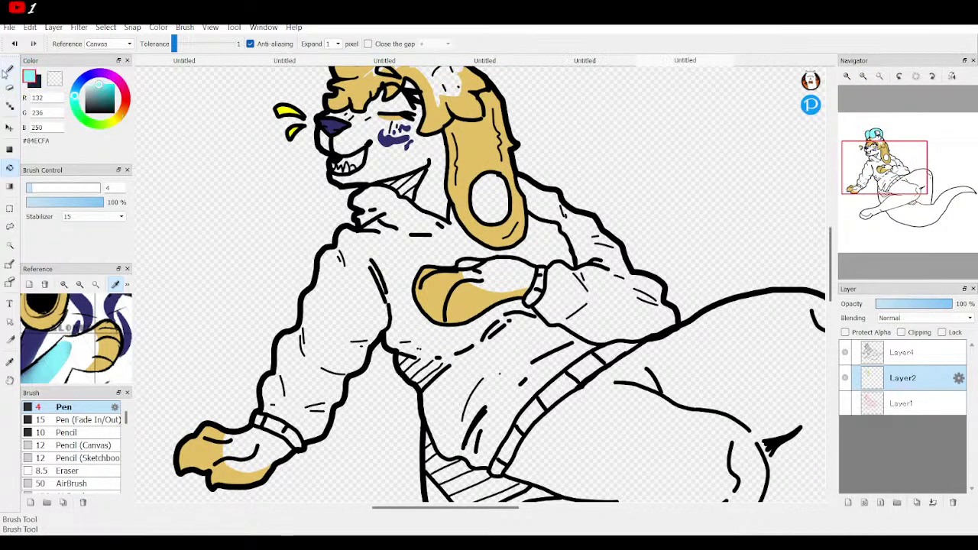
click(9, 69)
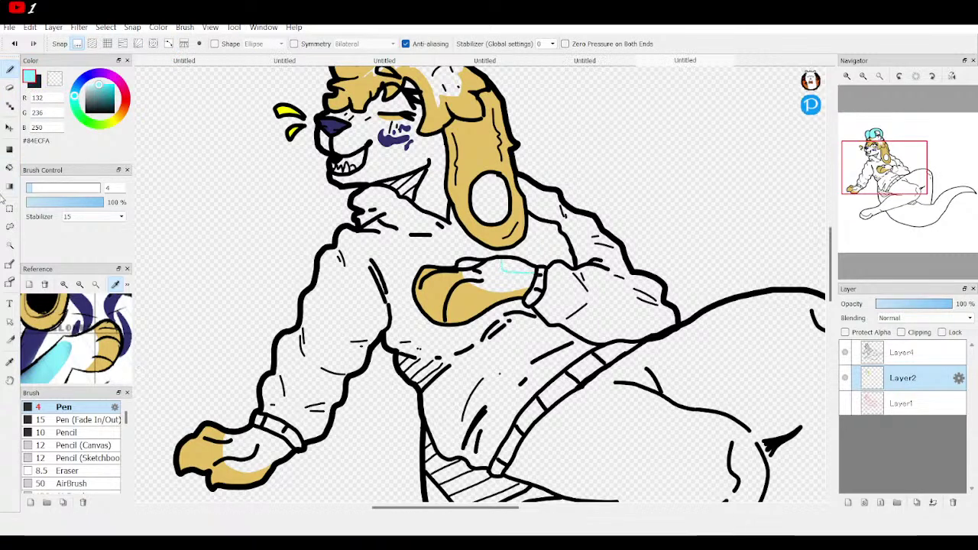
key(g)
click(515, 262)
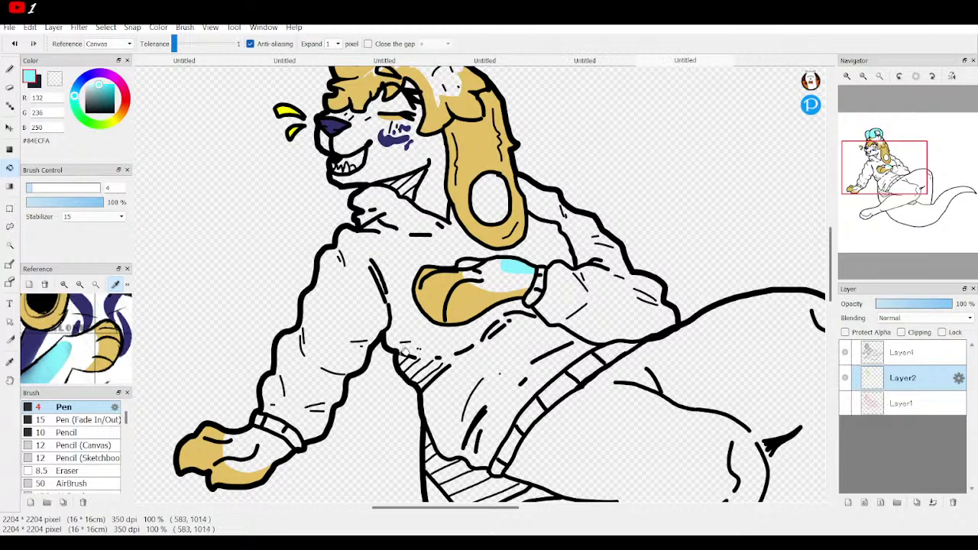
Step: Sample the dark blue #32336E from the reference and outline two curled swirl markings on the hip just below the waistband
mouse_move(94, 336)
mouse_down()
mouse_move(102, 359)
mouse_move(84, 381)
mouse_move(69, 366)
mouse_move(53, 383)
mouse_move(61, 173)
mouse_move(102, 156)
mouse_move(132, 95)
mouse_move(135, 240)
mouse_move(61, 200)
mouse_move(65, 222)
mouse_move(80, 230)
mouse_move(94, 234)
mouse_move(96, 214)
mouse_move(84, 237)
mouse_up()
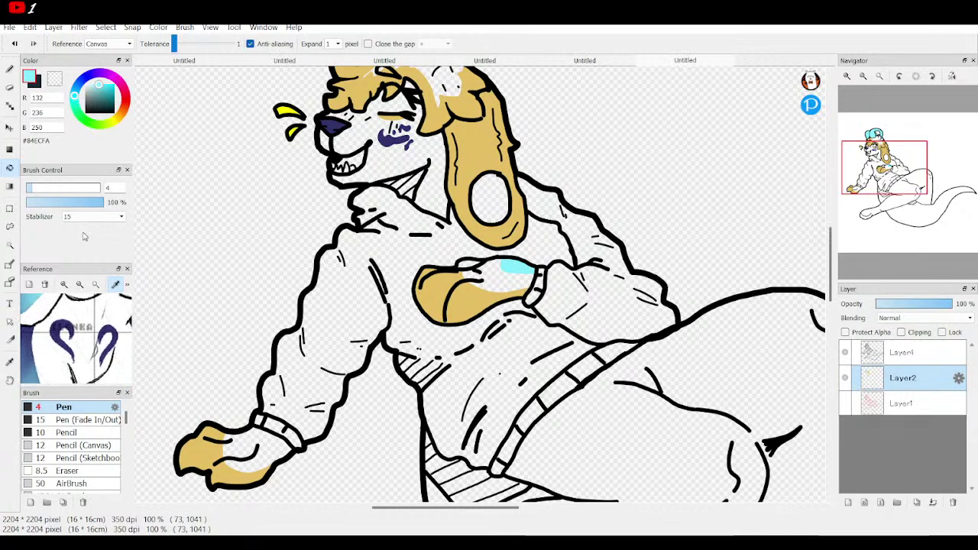
click(105, 328)
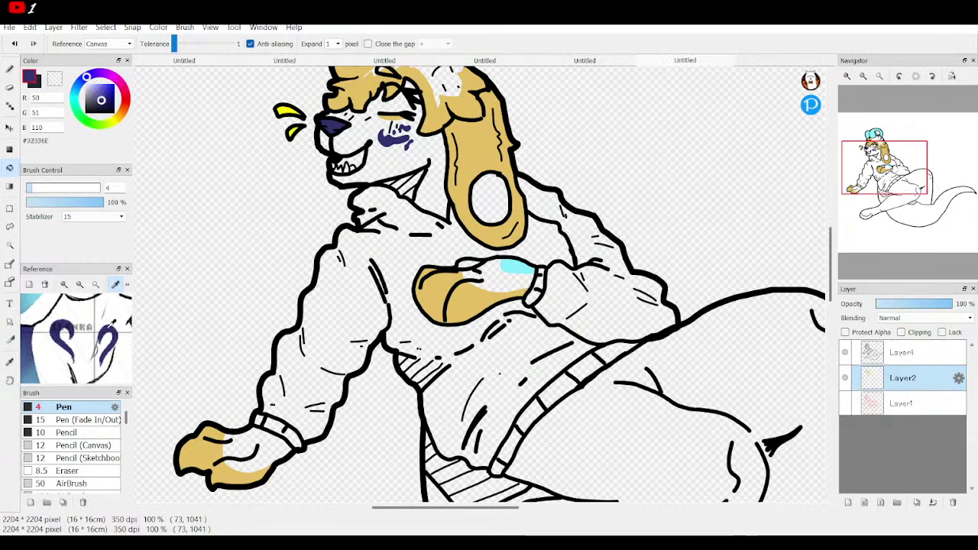
click(10, 69)
drag(860, 163, 909, 181)
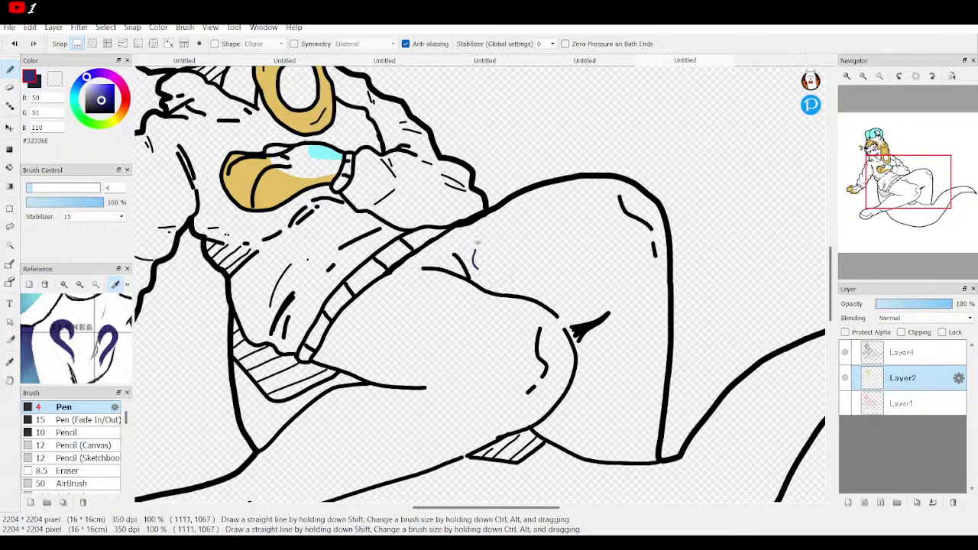
drag(462, 235, 472, 253)
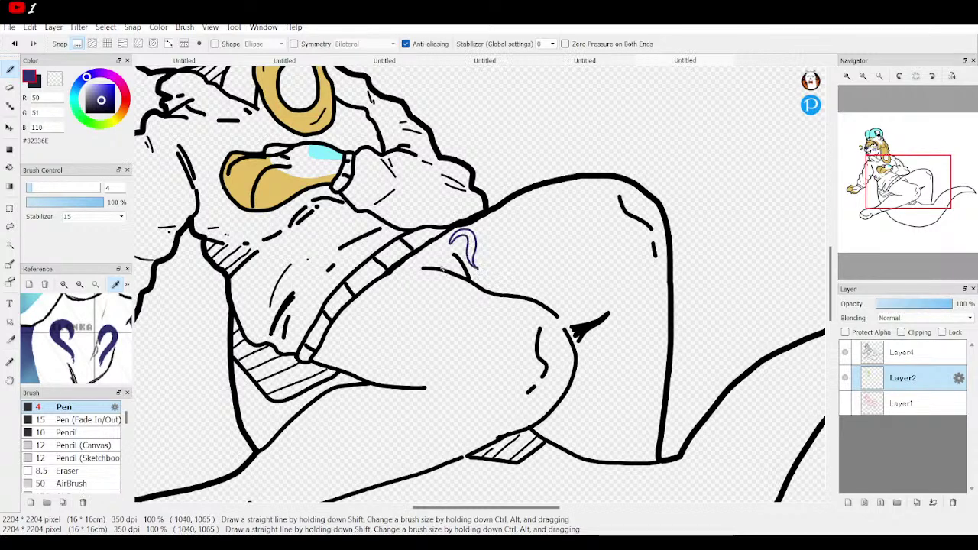
drag(432, 260, 442, 266)
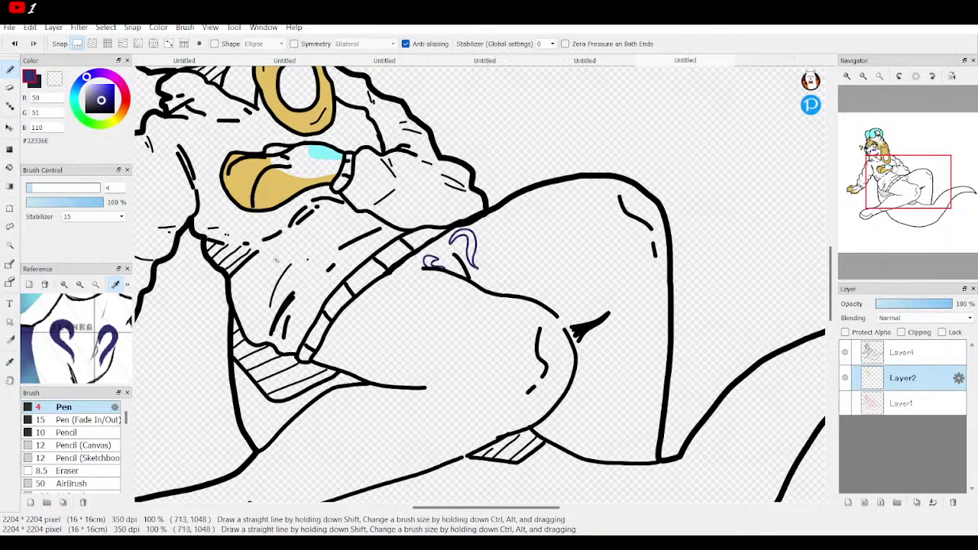
click(13, 45)
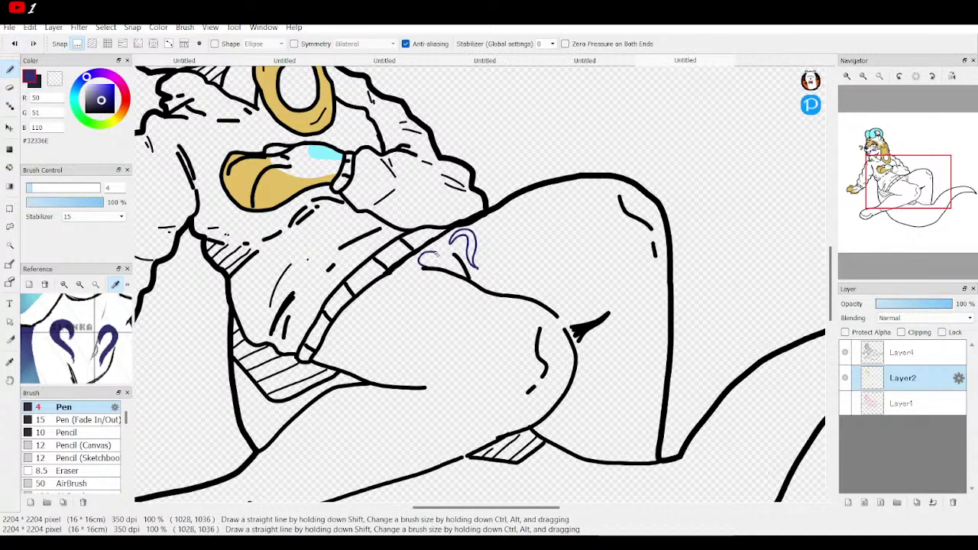
drag(430, 260, 439, 264)
Step: Fill both swirl outlines on the hip with the dark blue #32336E
key(g)
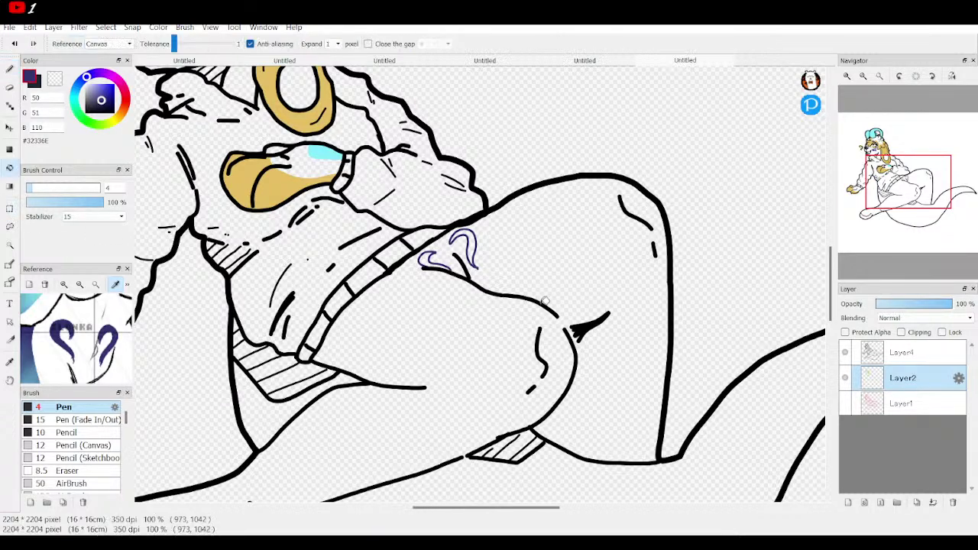
click(431, 258)
click(468, 237)
click(474, 265)
click(431, 258)
click(461, 233)
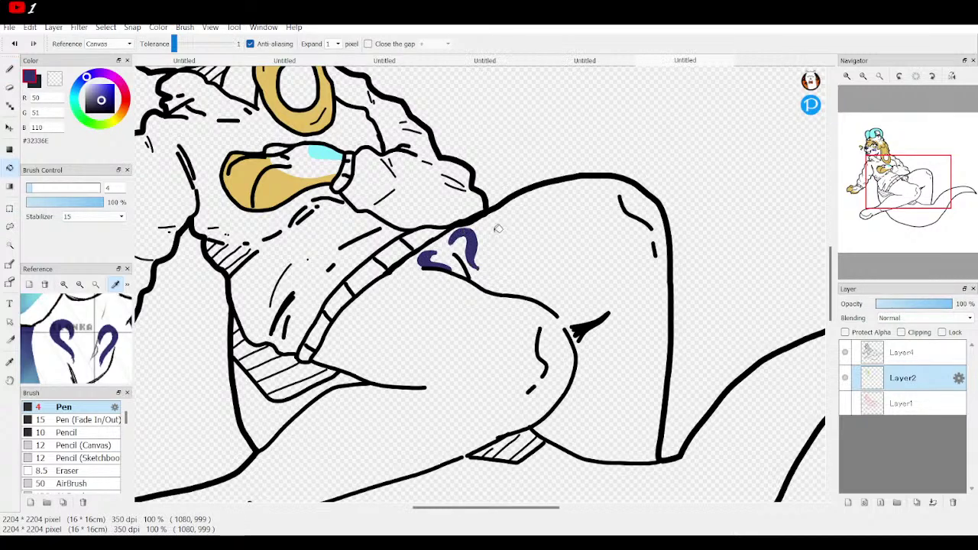
Step: Examine the leg and thigh colouring on the reference character and compare it with the reclining figure
mouse_move(914, 156)
mouse_down()
mouse_move(897, 173)
mouse_move(904, 199)
mouse_move(911, 192)
mouse_up()
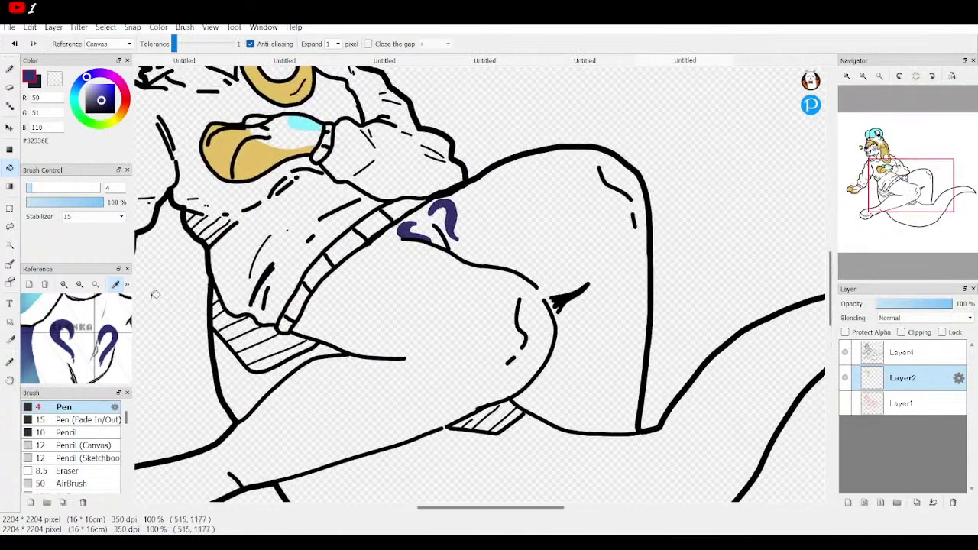
drag(94, 336, 119, 223)
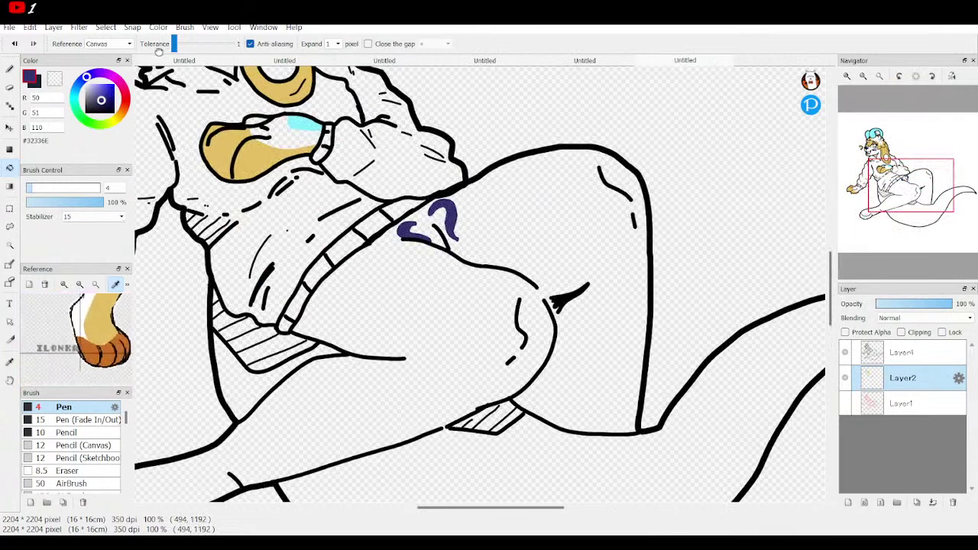
click(80, 285)
click(80, 285)
click(80, 285)
click(81, 285)
click(80, 285)
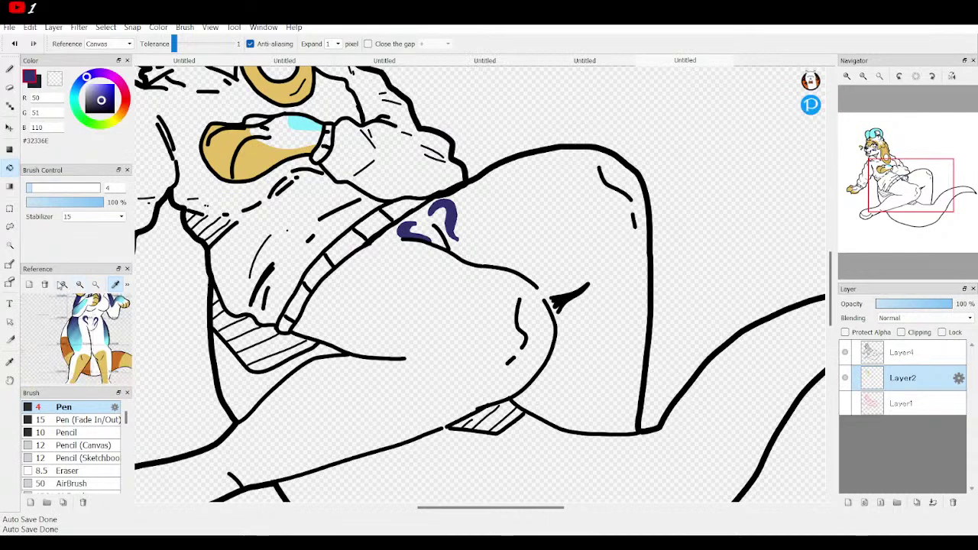
click(66, 285)
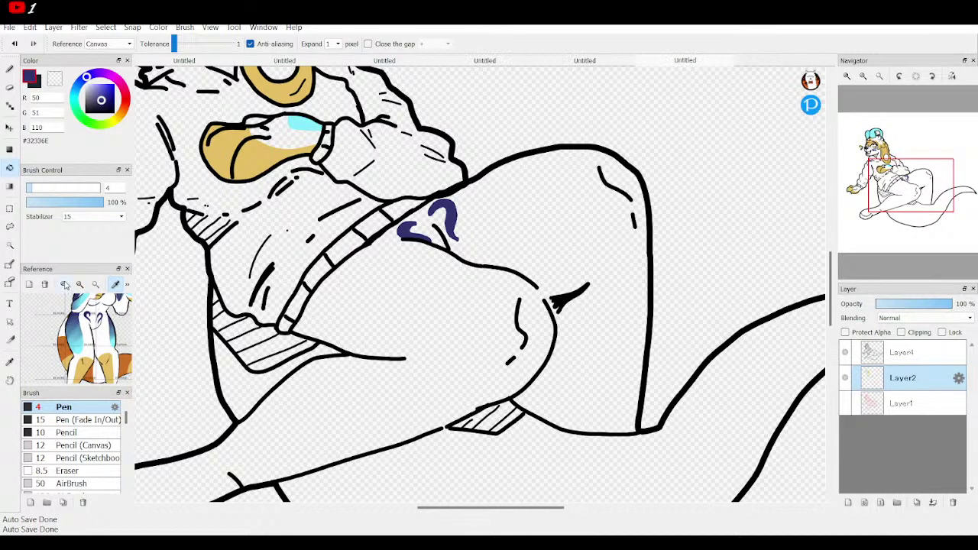
drag(908, 190, 888, 168)
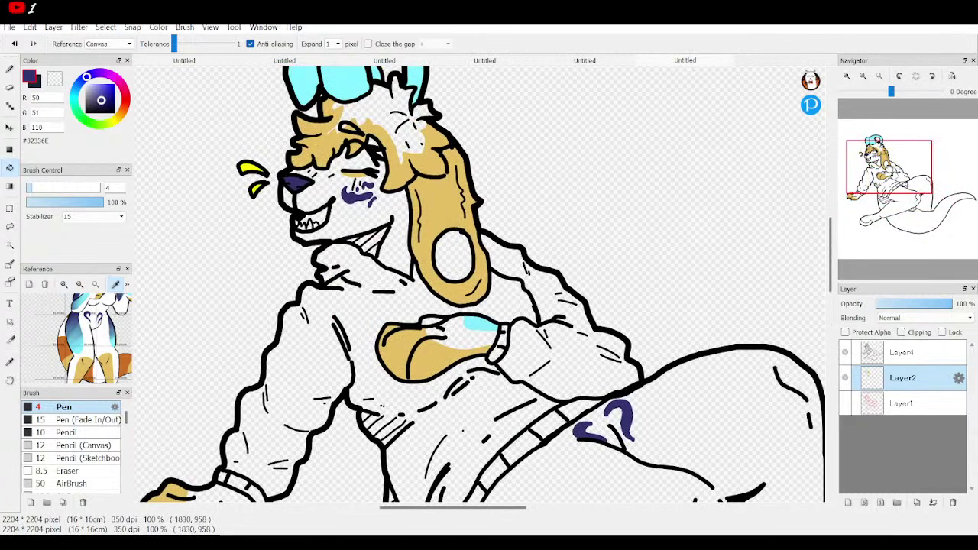
drag(888, 167, 909, 197)
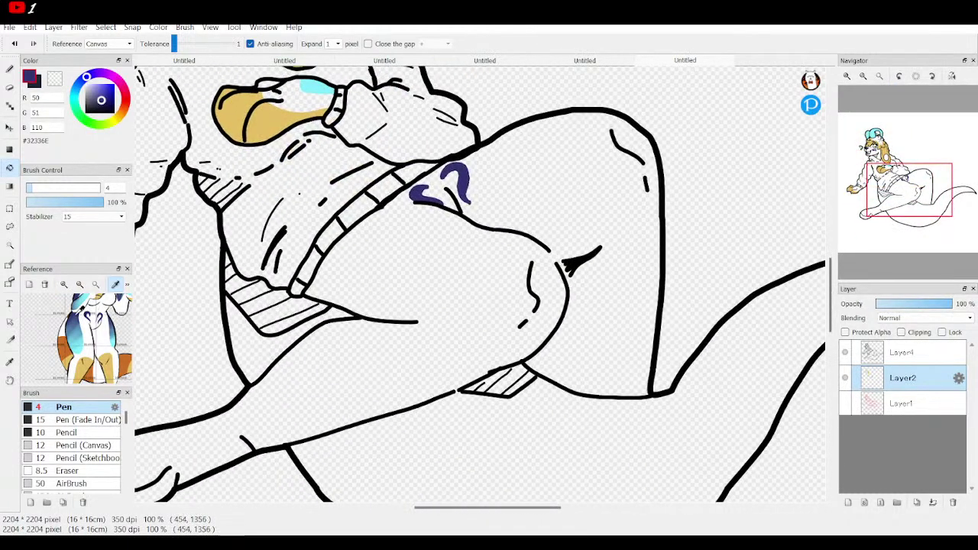
Step: Outline a large rounded patch on the front thigh on a new layer above the flat colours and fill it with #212348
click(100, 105)
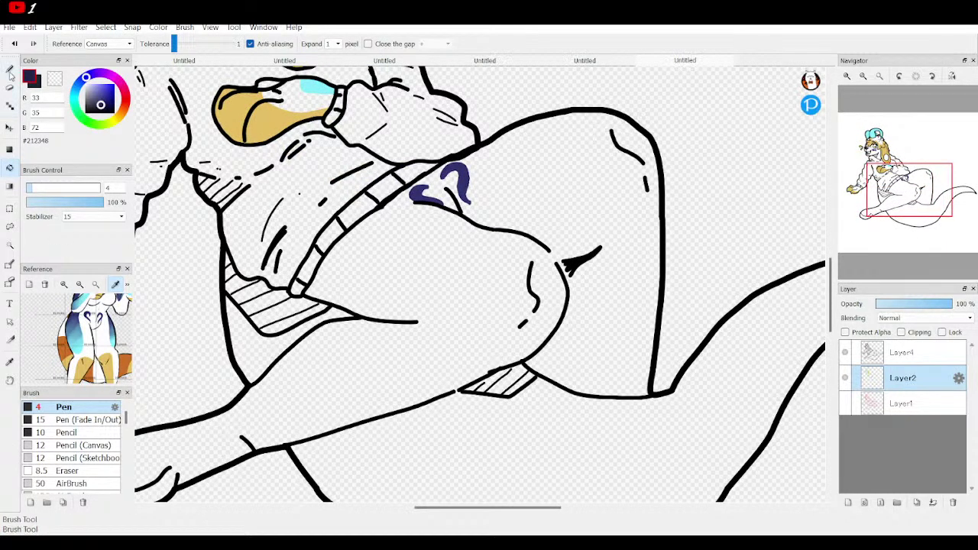
key(b)
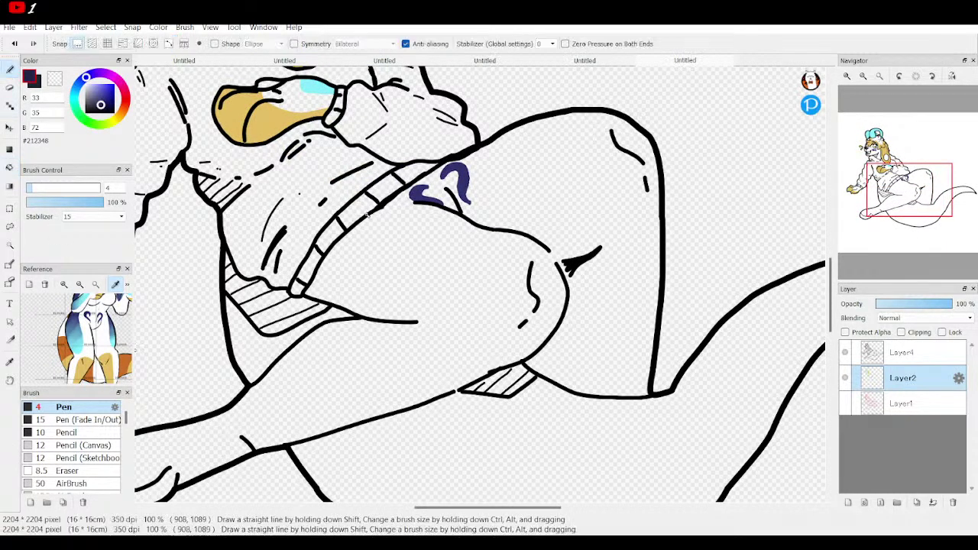
click(848, 502)
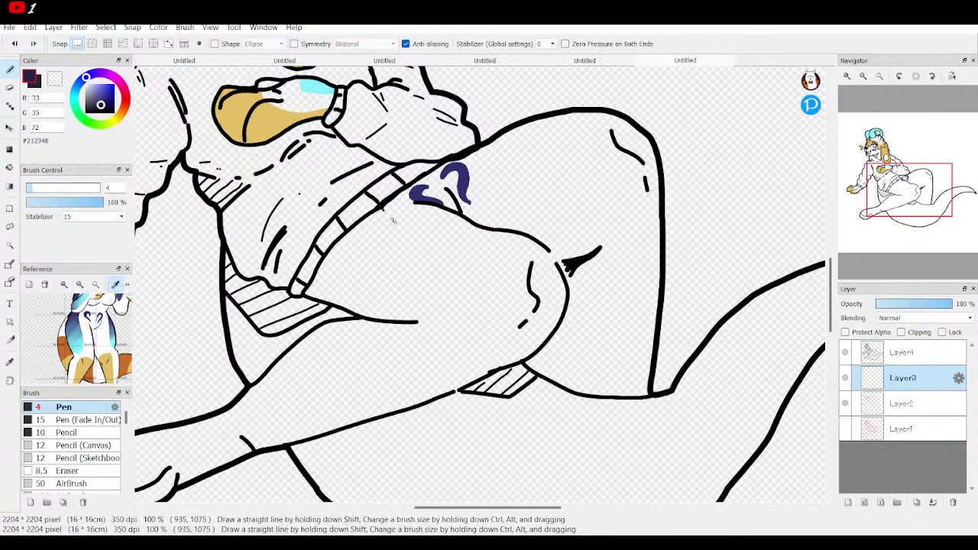
mouse_move(467, 251)
mouse_down()
mouse_move(485, 304)
mouse_move(478, 328)
mouse_move(419, 361)
mouse_move(318, 361)
mouse_up()
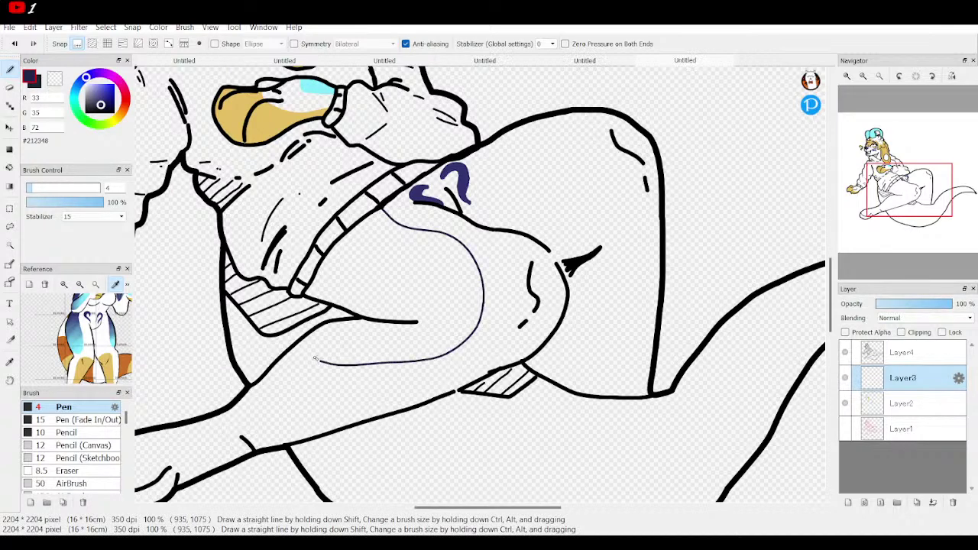
click(10, 167)
click(418, 282)
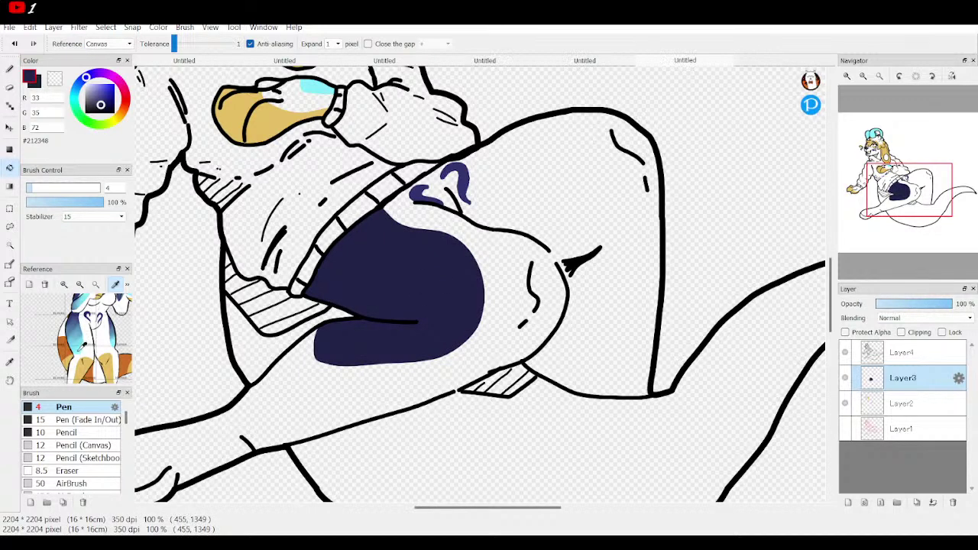
Step: Airbrush the reference's light blue #86F1FE along the thigh patch's lower and outer edge on a new clipping layer, size 303, opacity 4%
click(79, 352)
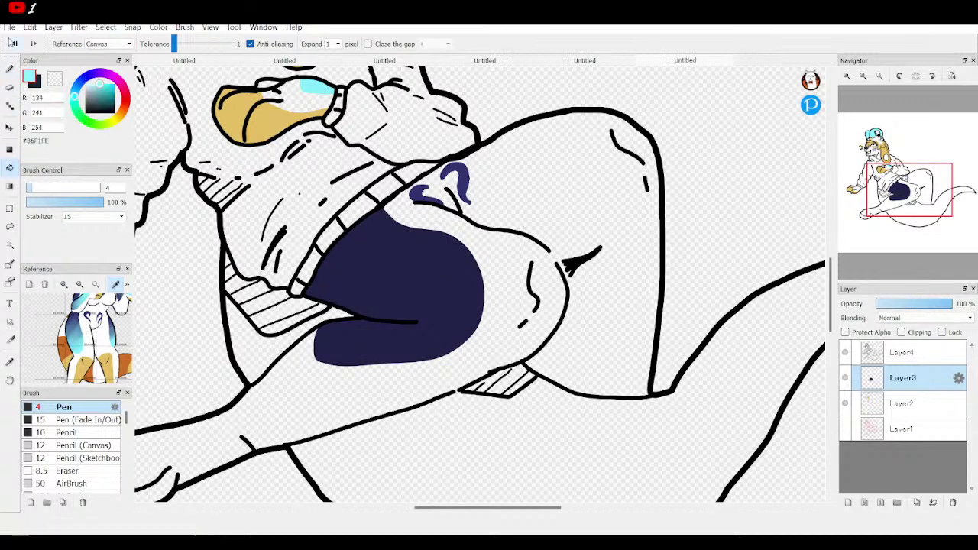
click(9, 69)
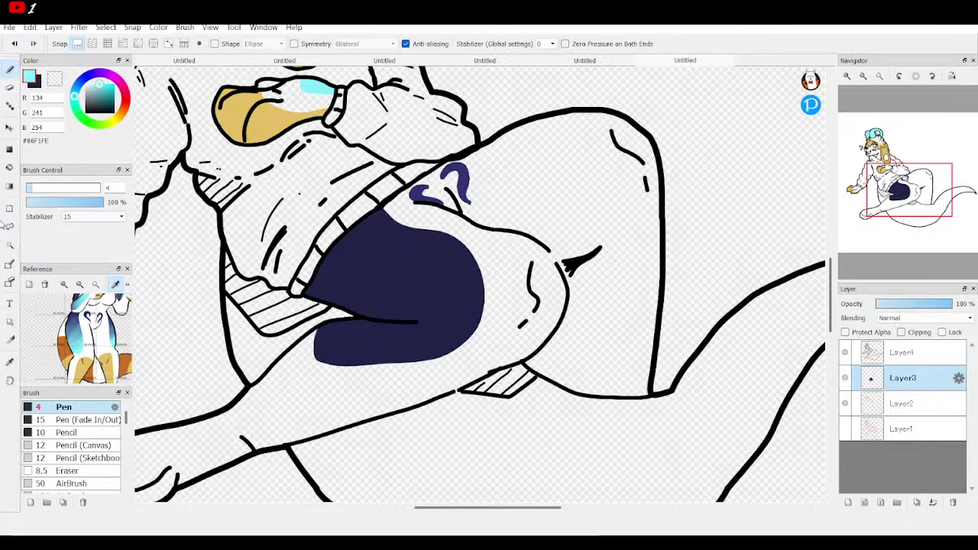
scroll(63, 443, down, 5)
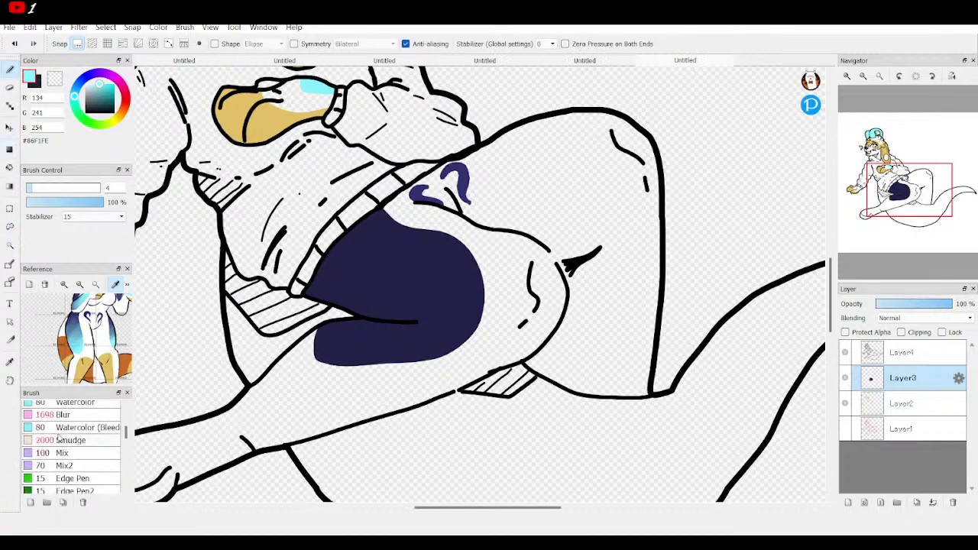
scroll(61, 428, up, 2)
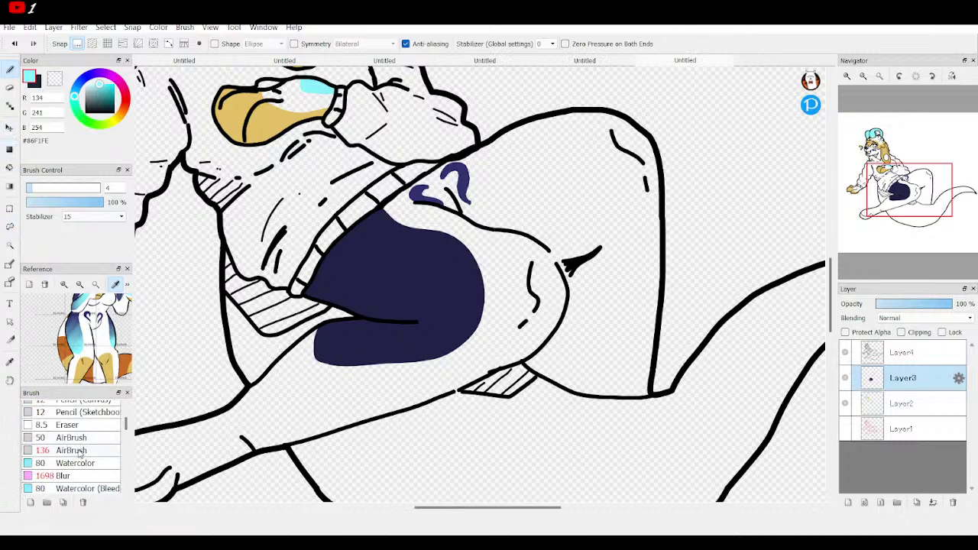
click(77, 450)
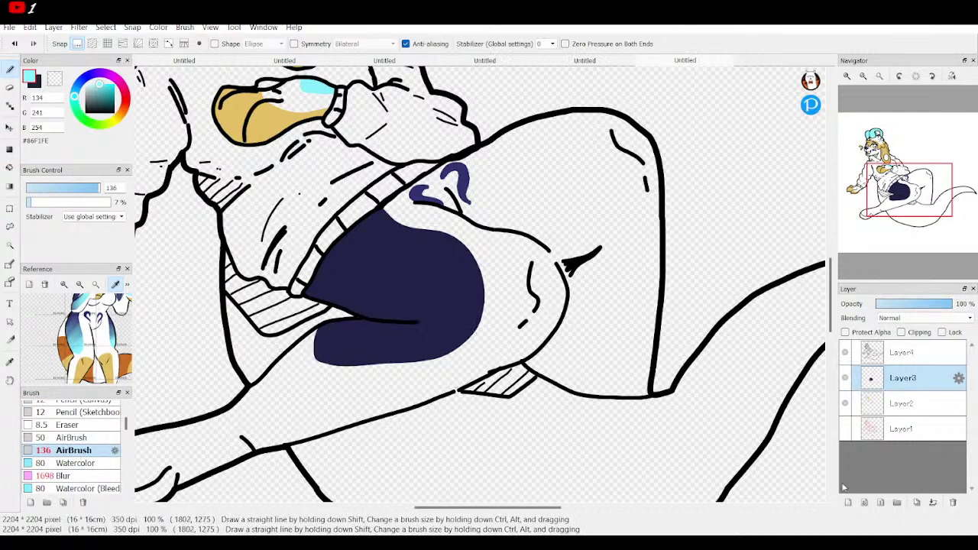
click(849, 502)
click(901, 333)
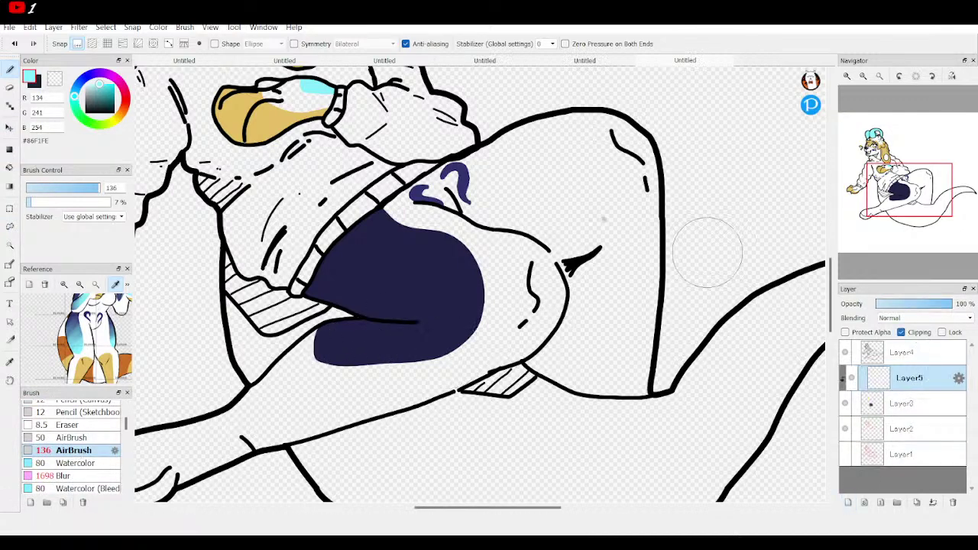
drag(98, 187, 115, 187)
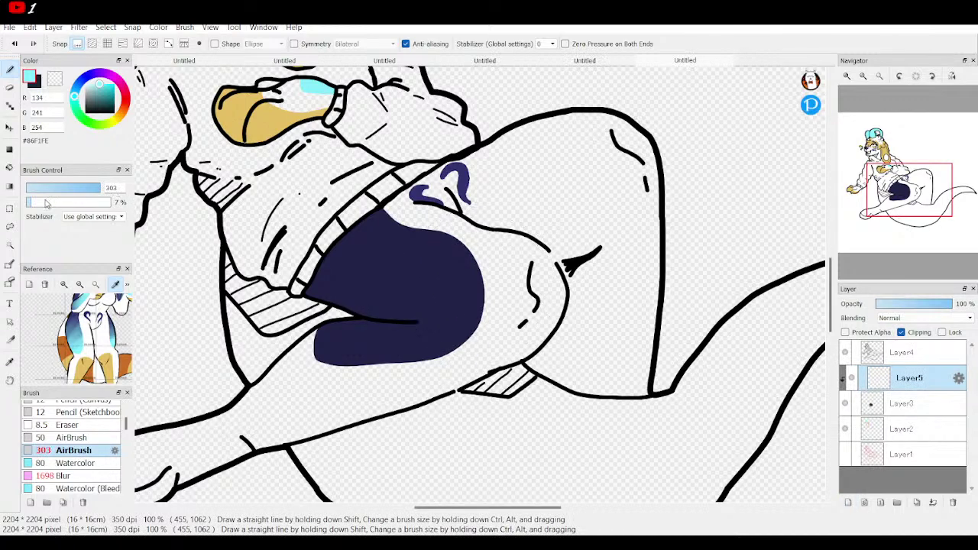
mouse_move(349, 316)
mouse_down()
mouse_move(328, 339)
mouse_move(436, 328)
mouse_move(260, 353)
mouse_move(476, 349)
mouse_move(251, 349)
mouse_move(415, 349)
mouse_move(483, 280)
mouse_move(470, 311)
mouse_move(303, 376)
mouse_move(511, 236)
mouse_move(267, 359)
mouse_move(472, 369)
mouse_move(491, 321)
mouse_move(273, 334)
mouse_move(340, 387)
mouse_move(482, 229)
mouse_move(535, 277)
mouse_up()
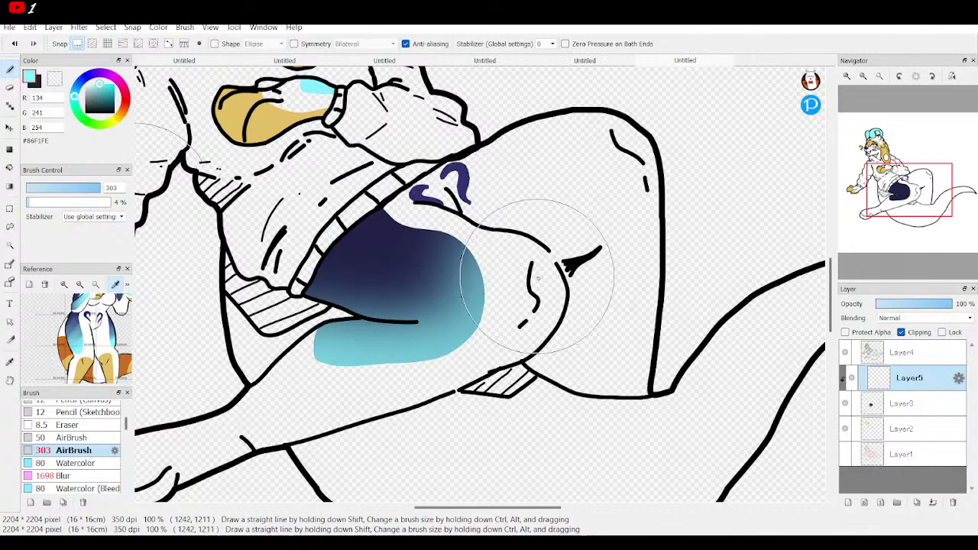
Step: Merge the clipped light blue gradient layer down into the thigh patch layer
click(864, 77)
click(863, 76)
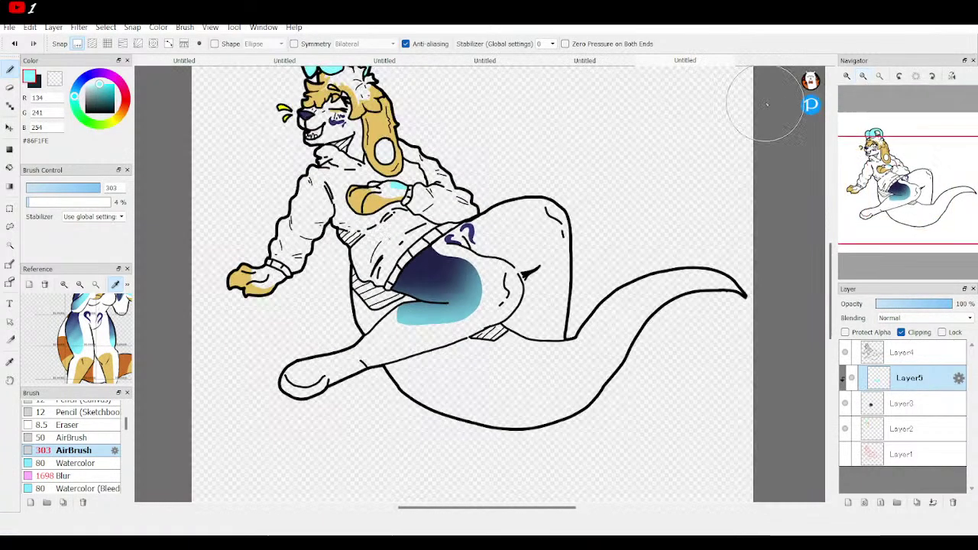
click(9, 208)
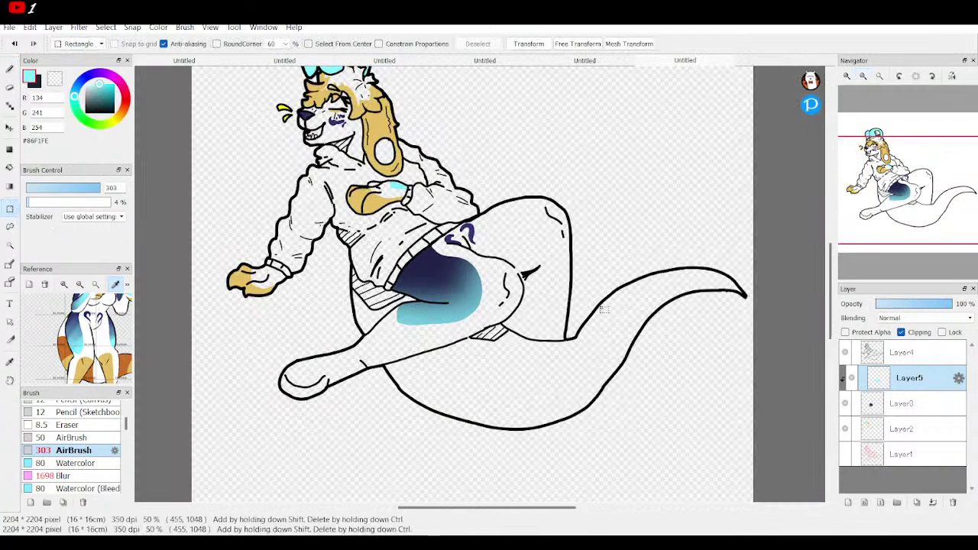
click(932, 502)
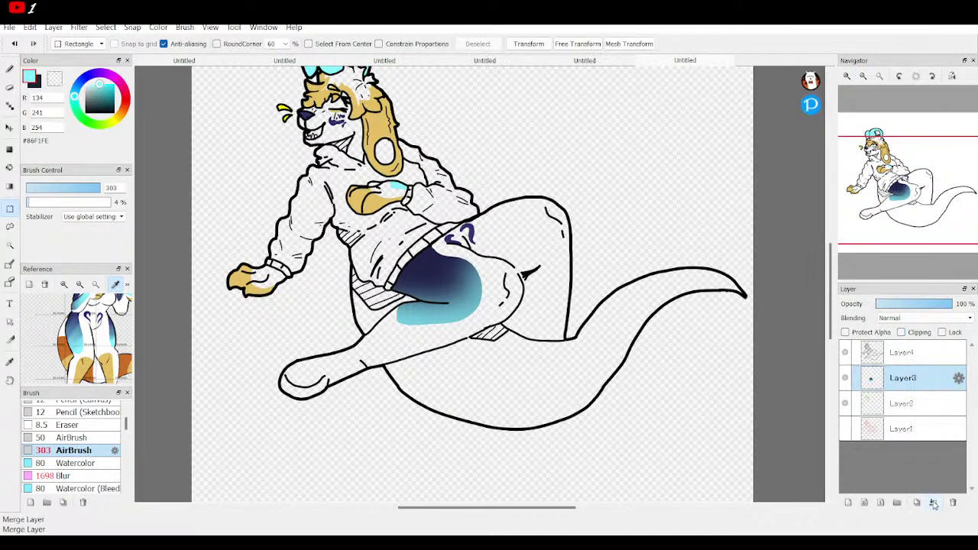
Step: Outline a marking along the front leg from knee to ankle with the size 4 Pen in the reference's tan #E3BF63
key(b)
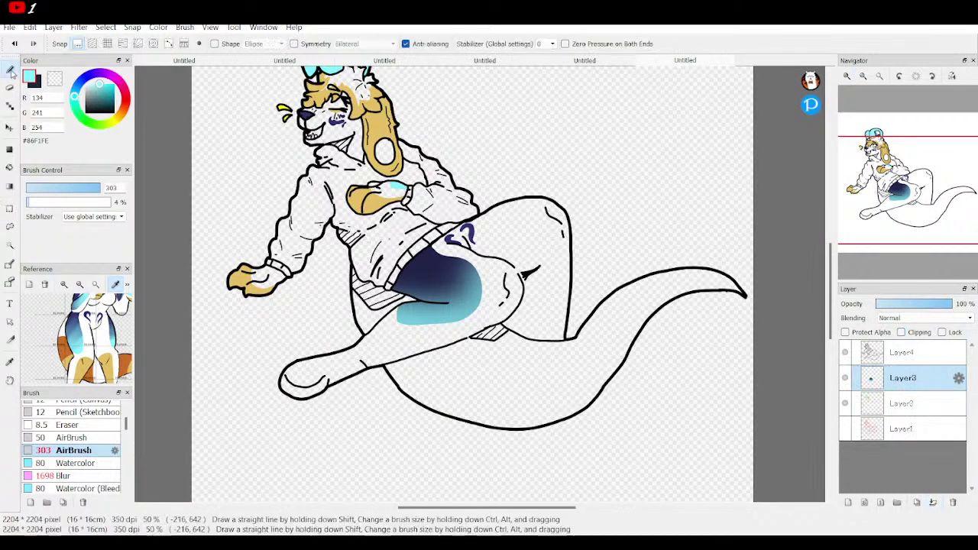
drag(84, 329, 82, 298)
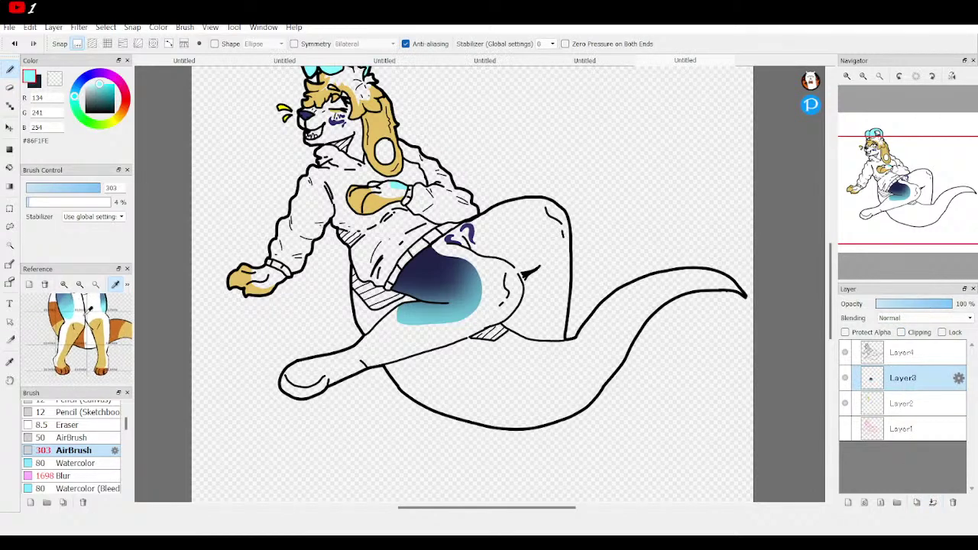
click(79, 327)
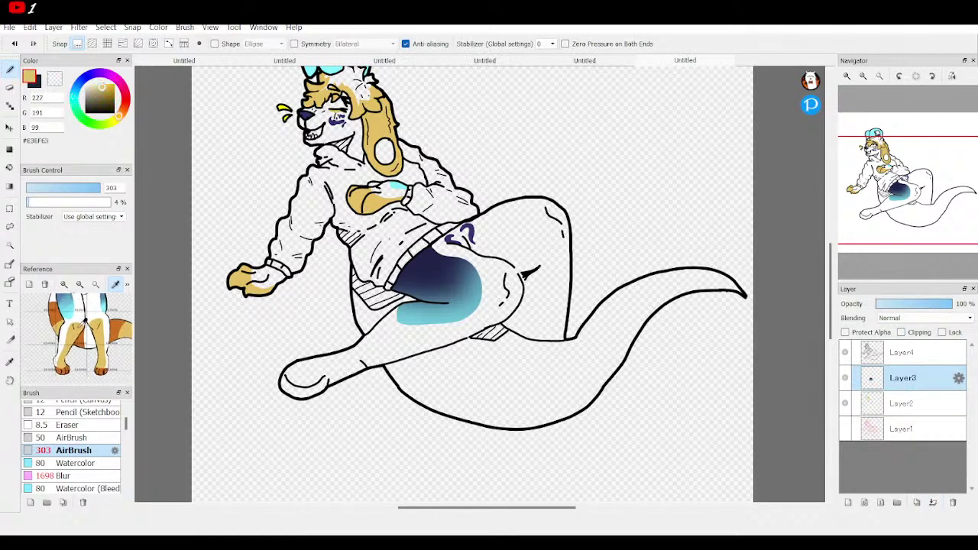
scroll(44, 453, up, 1)
click(49, 410)
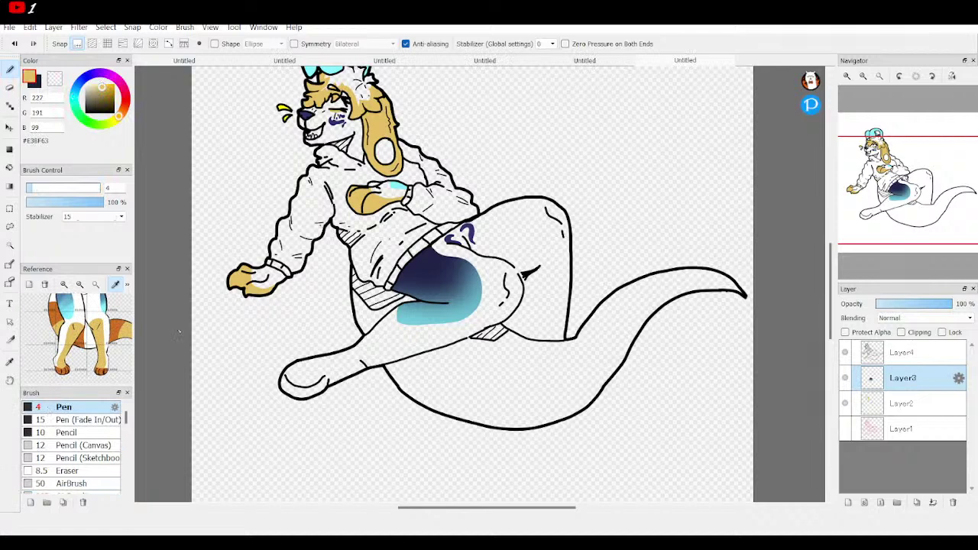
drag(110, 334, 89, 355)
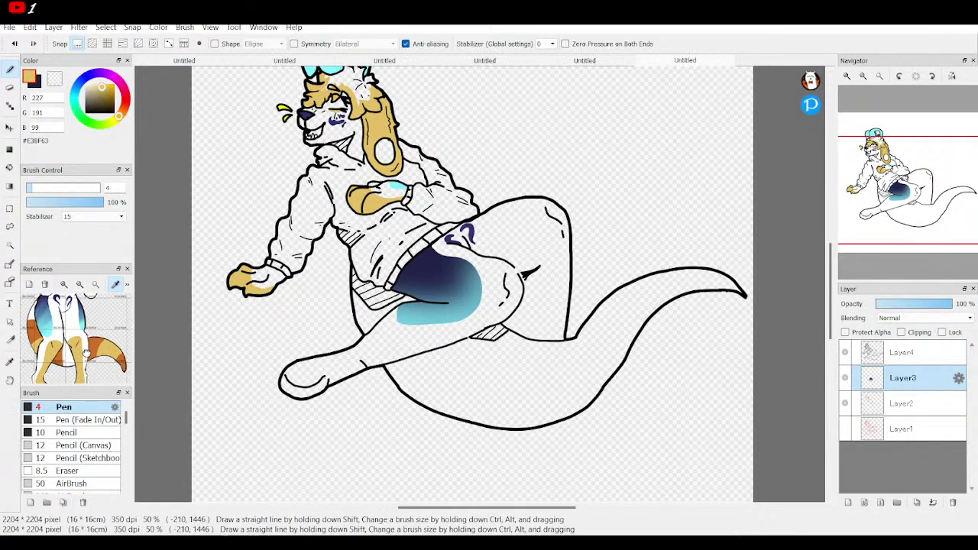
click(846, 77)
click(845, 78)
drag(908, 196, 897, 212)
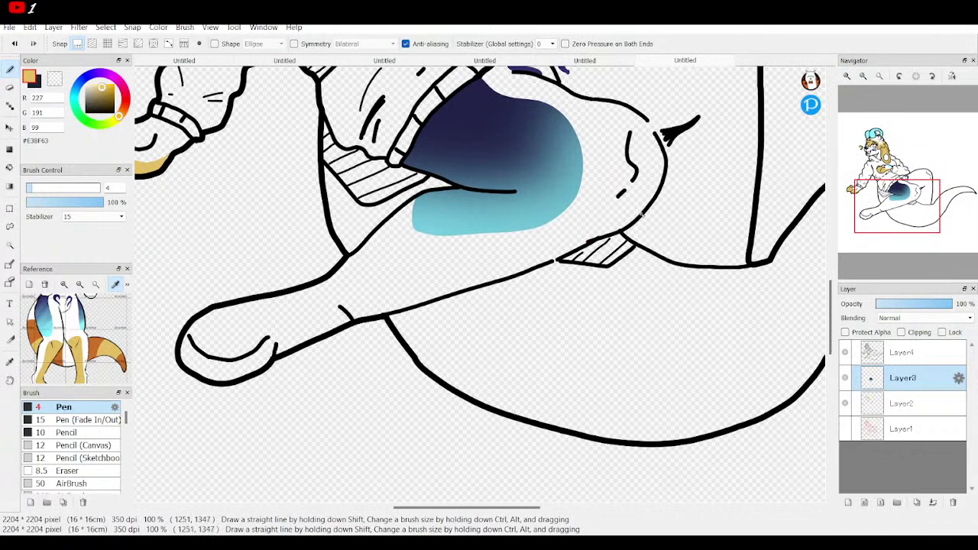
mouse_move(608, 189)
mouse_down()
mouse_move(540, 242)
mouse_move(402, 258)
mouse_move(292, 313)
mouse_up()
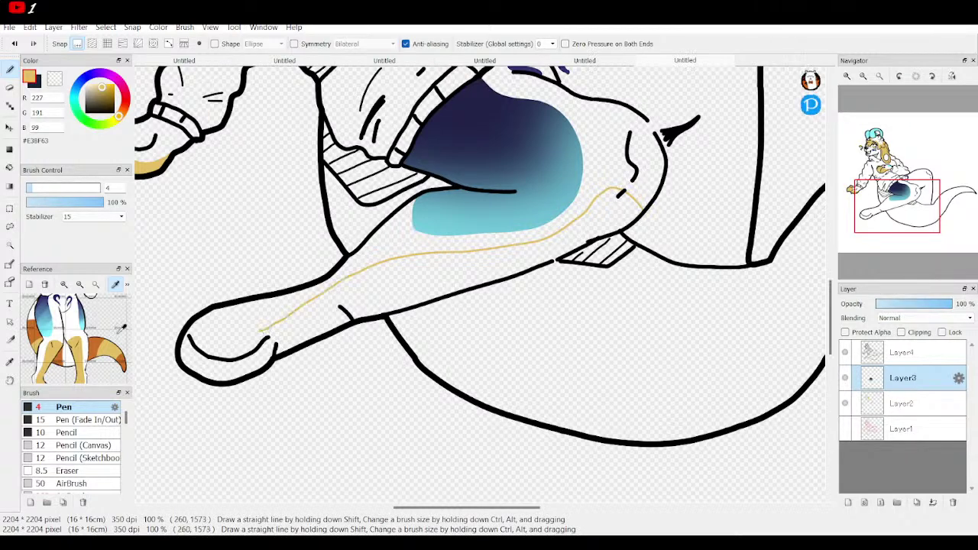
scroll(76, 345, down, 2)
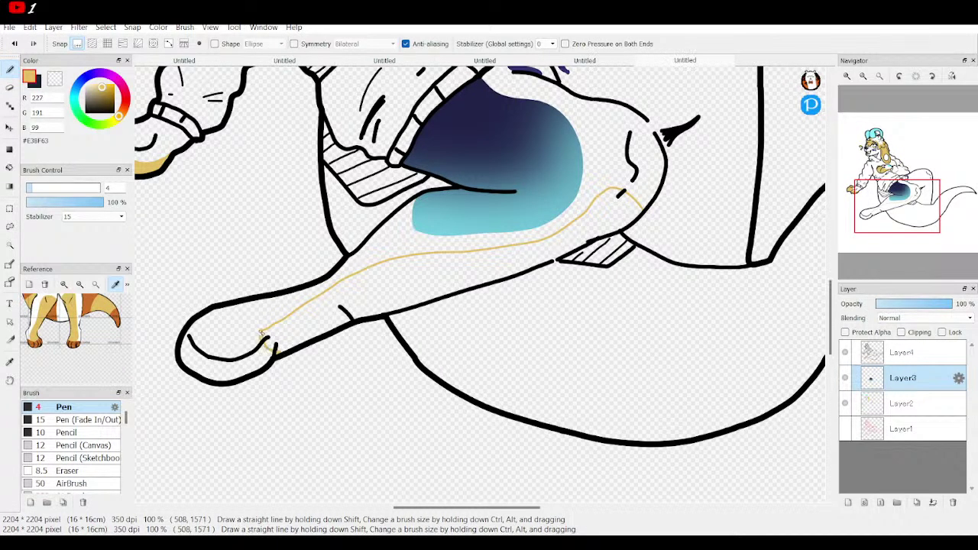
Step: Outline a narrow marking along the raised leg's outer edge below the knee and fill it with tan #E3BF63
drag(902, 202, 917, 189)
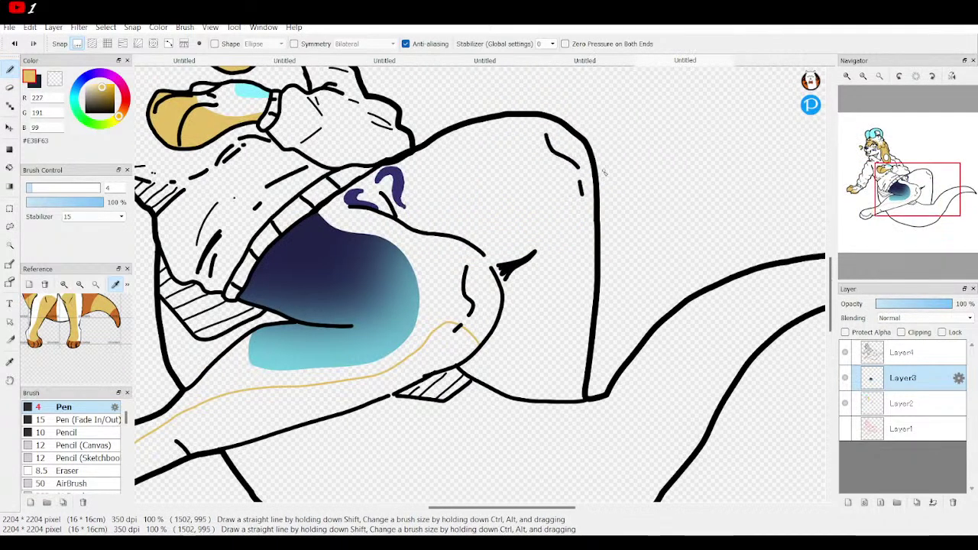
drag(569, 267, 584, 351)
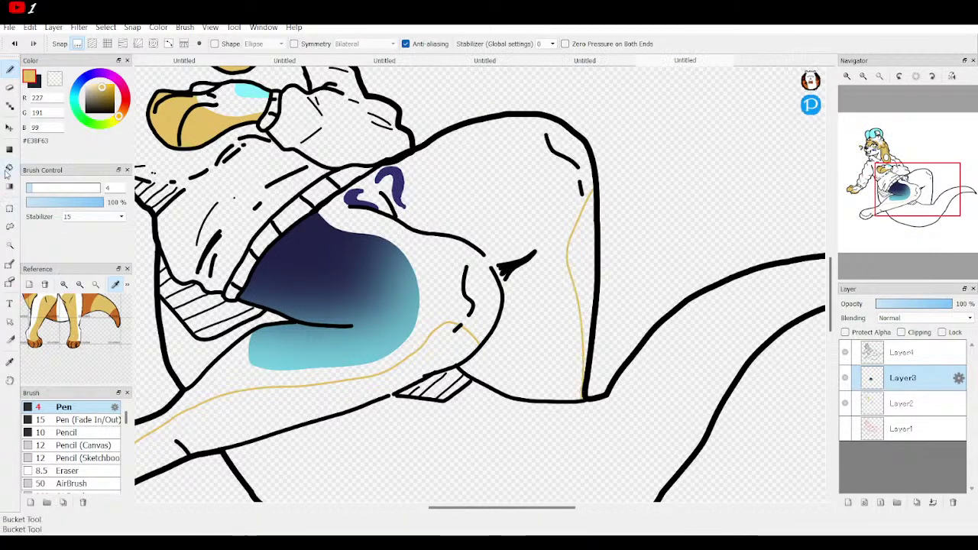
key(f)
click(589, 266)
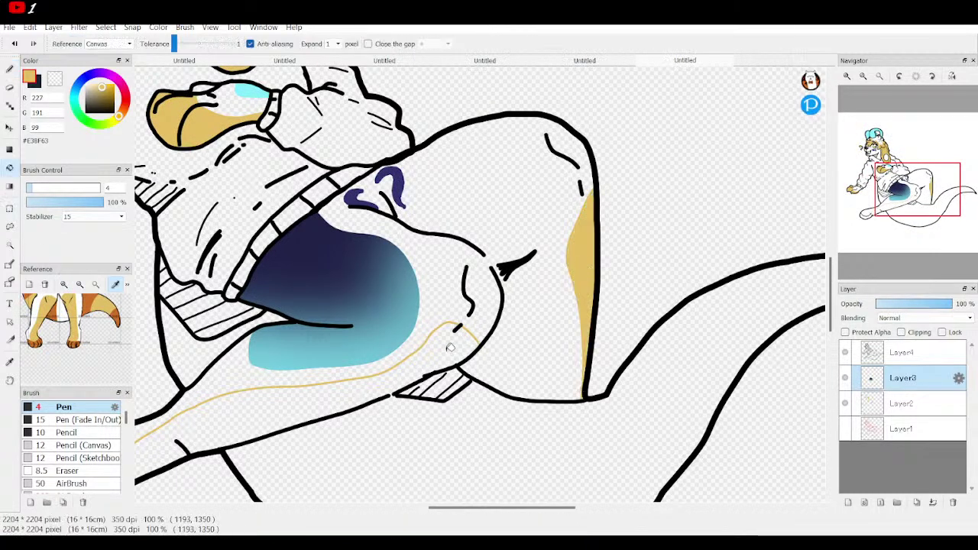
click(449, 348)
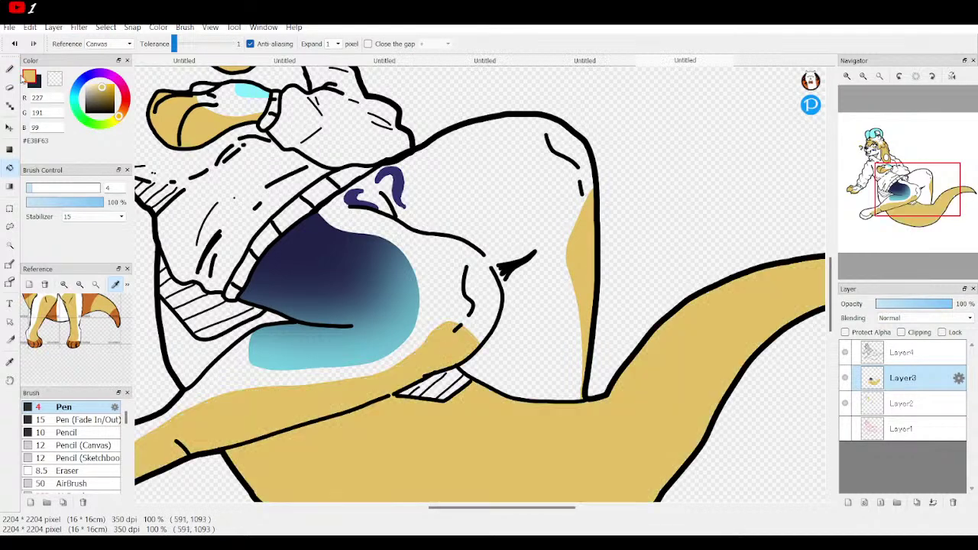
click(13, 44)
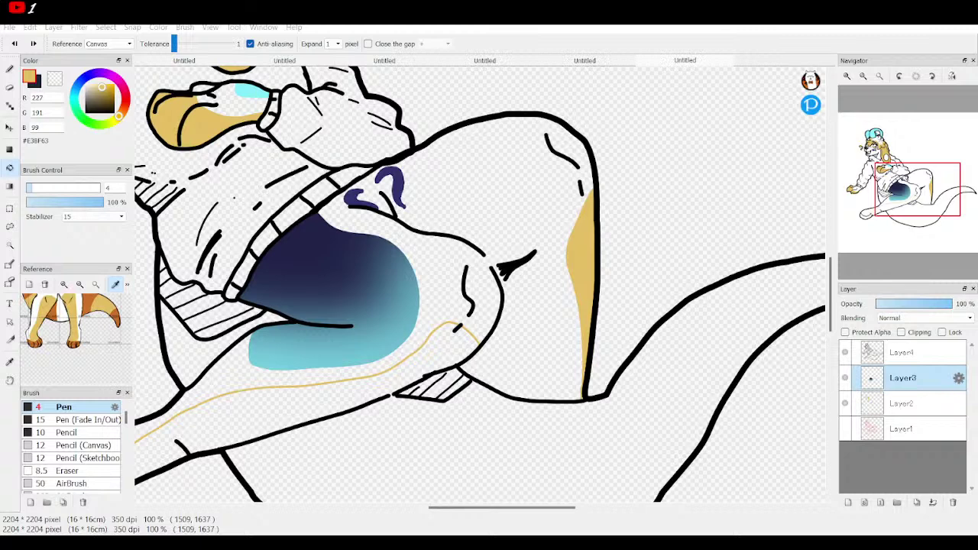
key(alt+Tab)
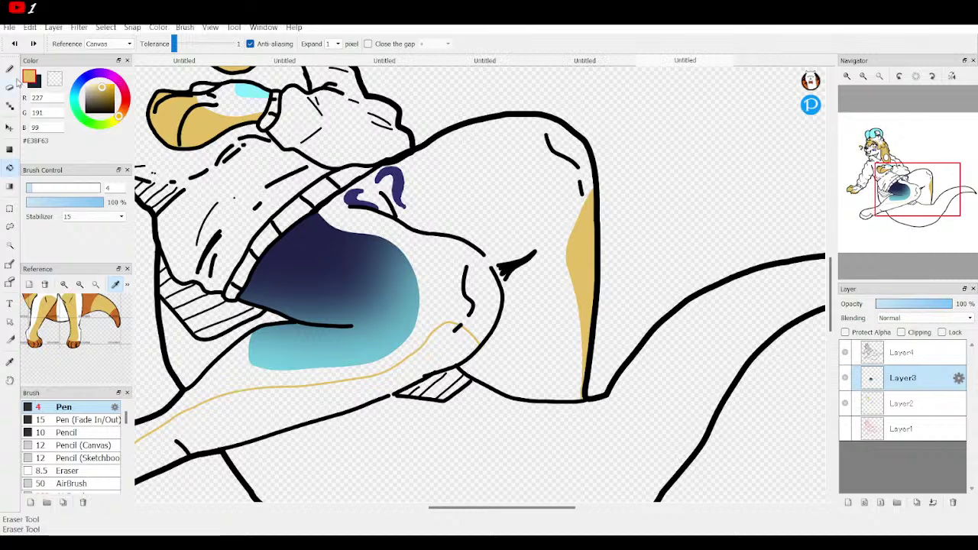
Step: Close the gap in the front leg's outline beside the hatched area and fill the leg marking with tan #E3BF63
key(b)
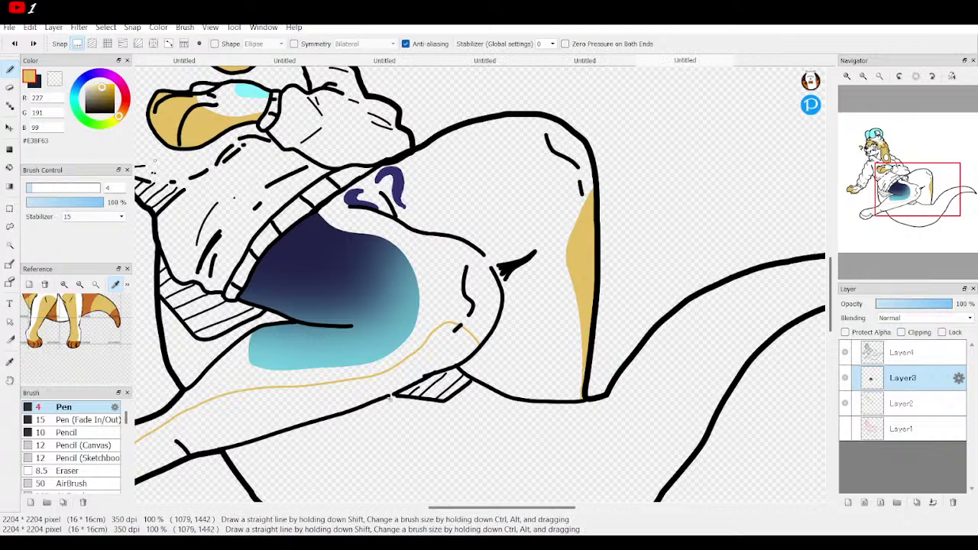
click(9, 167)
click(227, 415)
drag(914, 189, 887, 201)
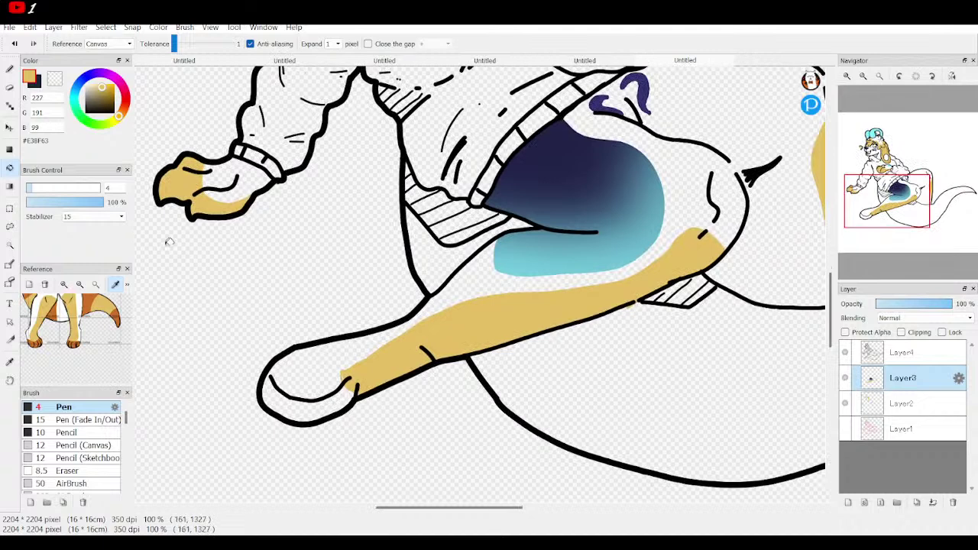
Step: Sample the reference's orange-brown #CB7027, draw a curved boundary across the front foot near the ankle and fill the foot
click(32, 344)
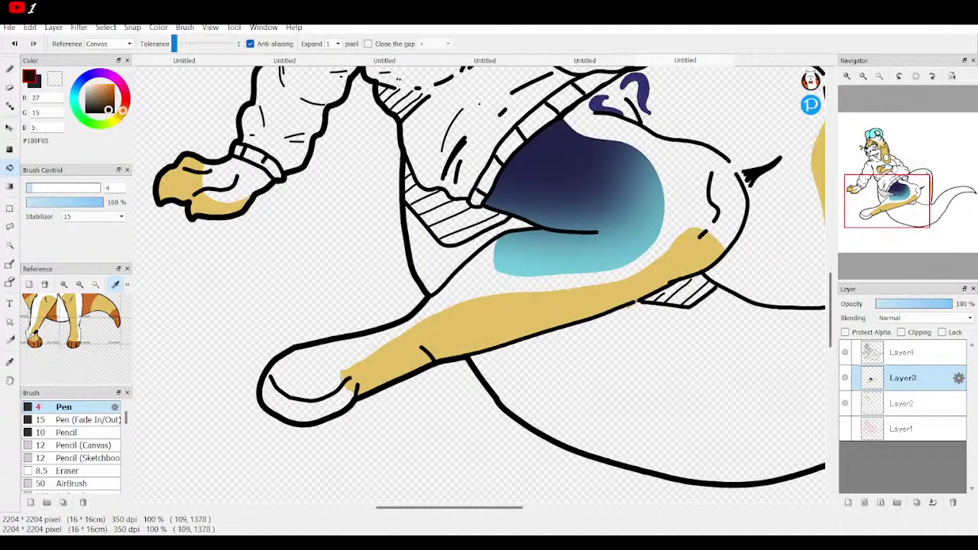
click(35, 335)
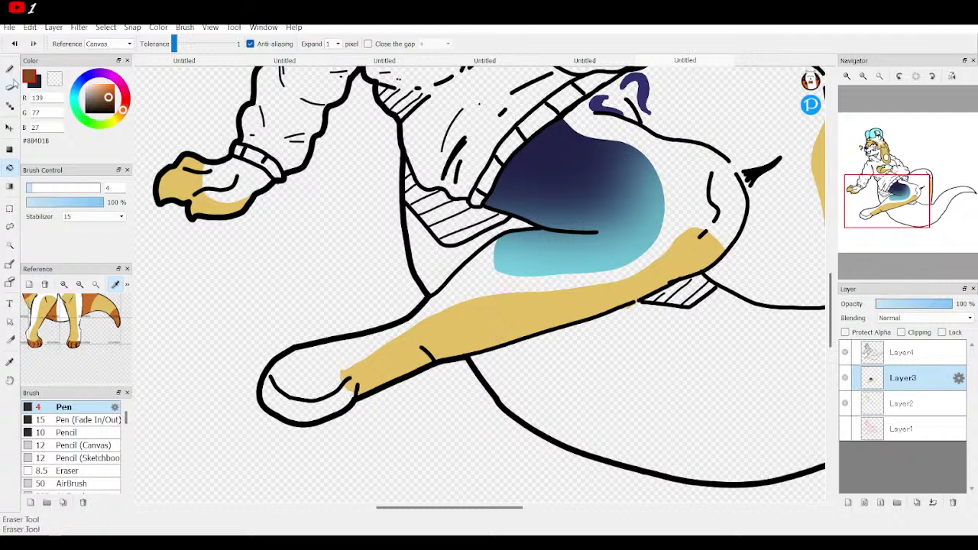
key(b)
click(89, 295)
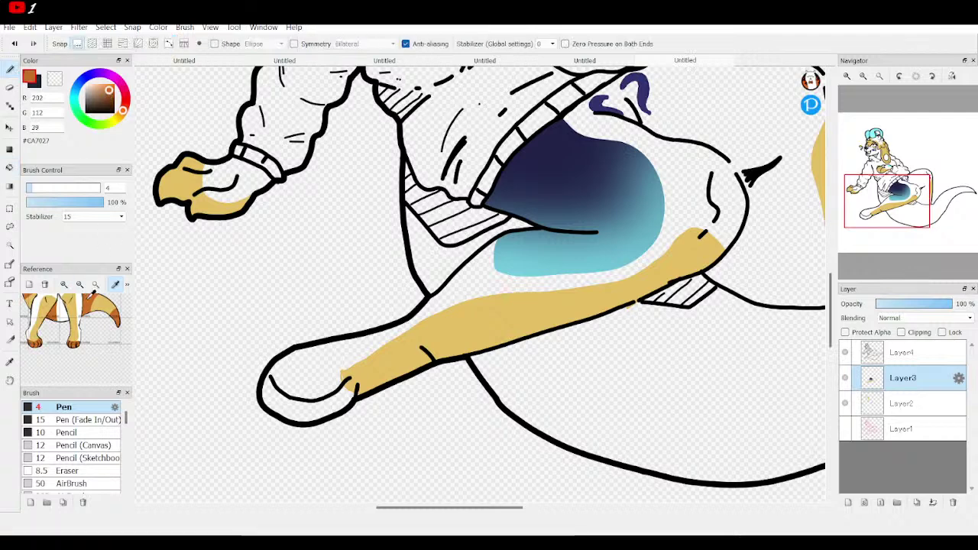
click(90, 295)
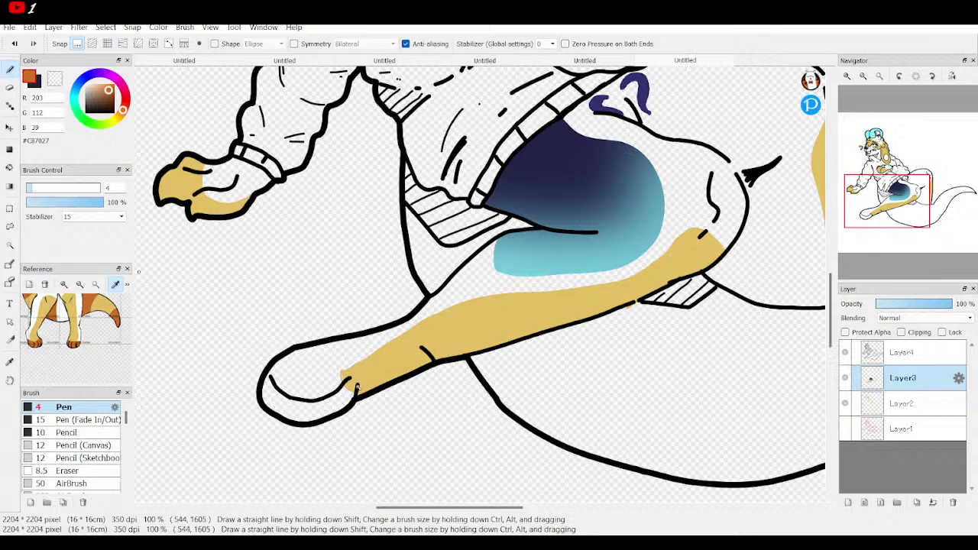
mouse_move(358, 394)
mouse_down()
mouse_move(336, 374)
mouse_move(332, 341)
mouse_up()
click(9, 167)
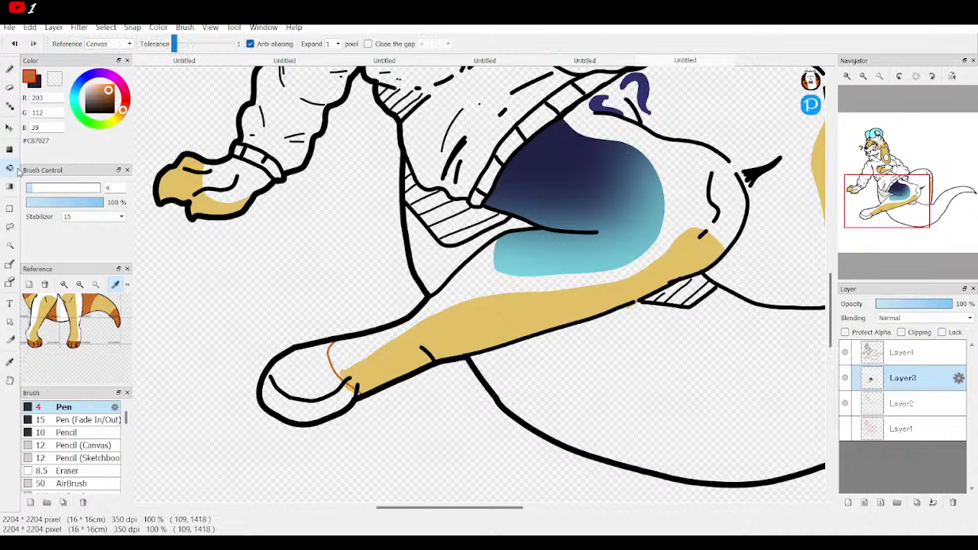
click(302, 369)
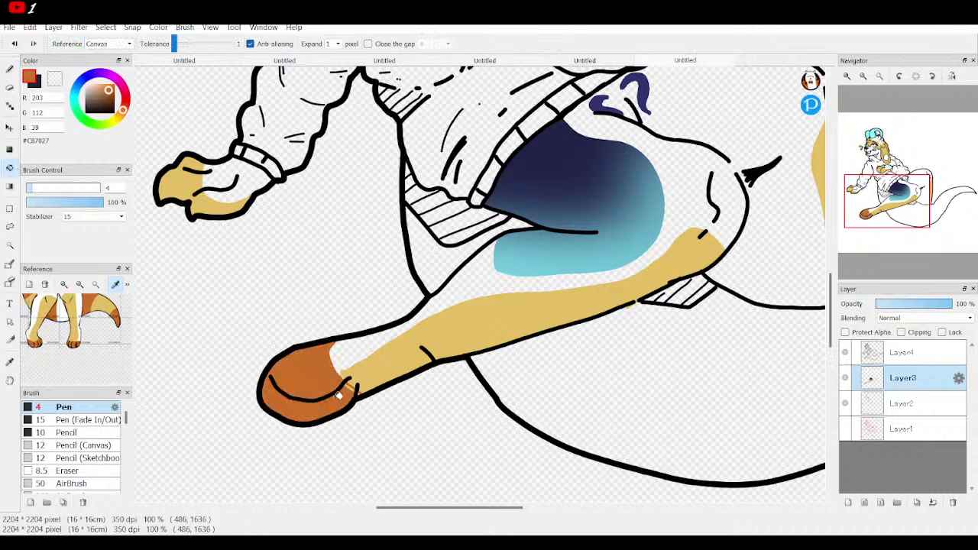
click(11, 69)
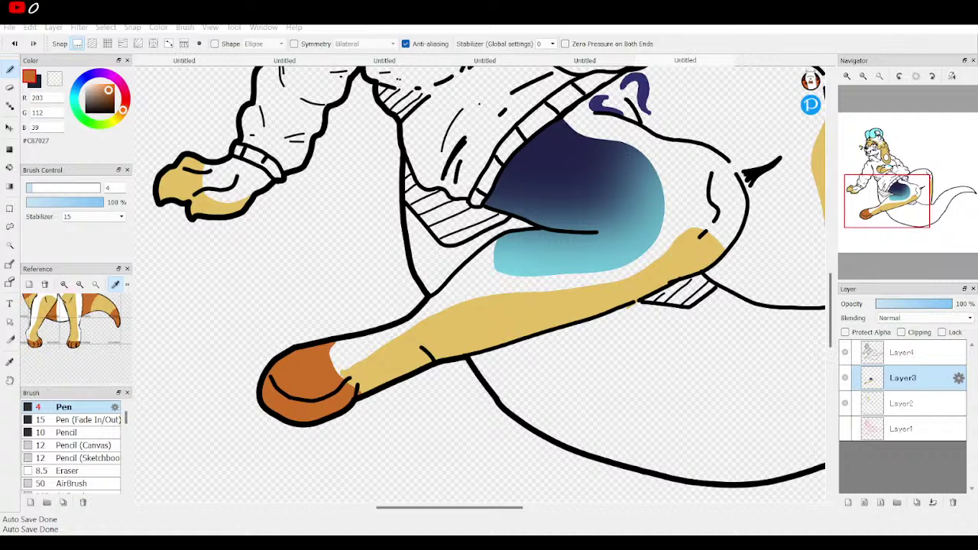
key(alt+Tab)
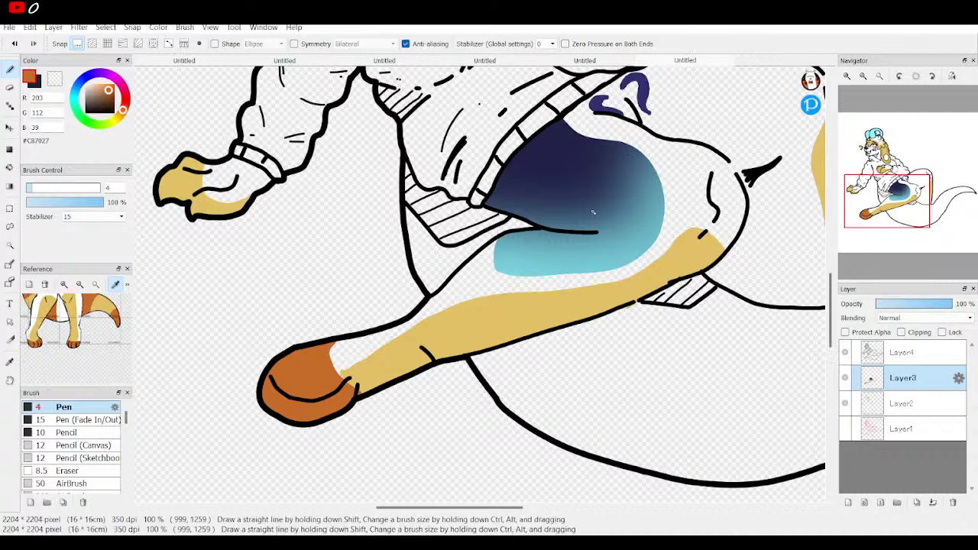
Step: Merge the leg markings and thigh gradient layer down into the flat colour layer beneath it
alt+click(469, 326)
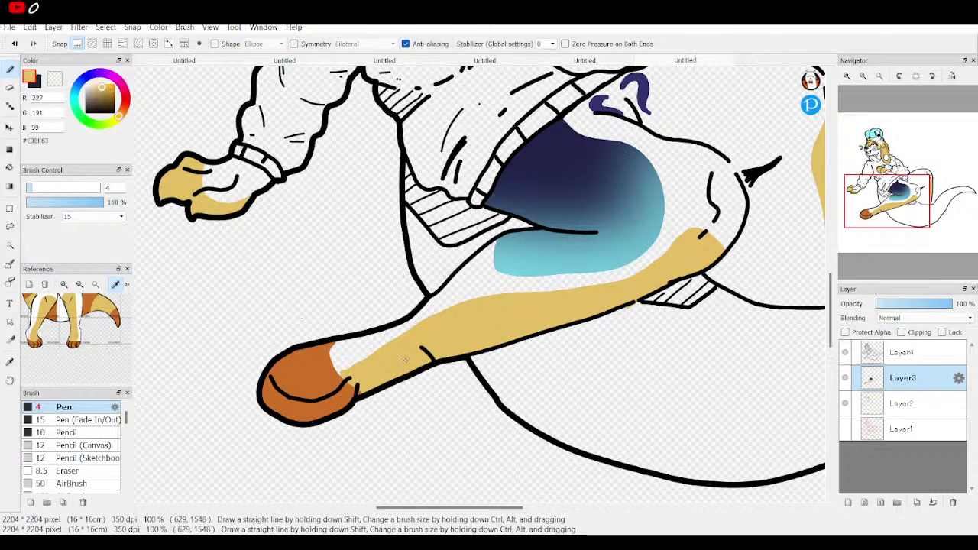
click(875, 408)
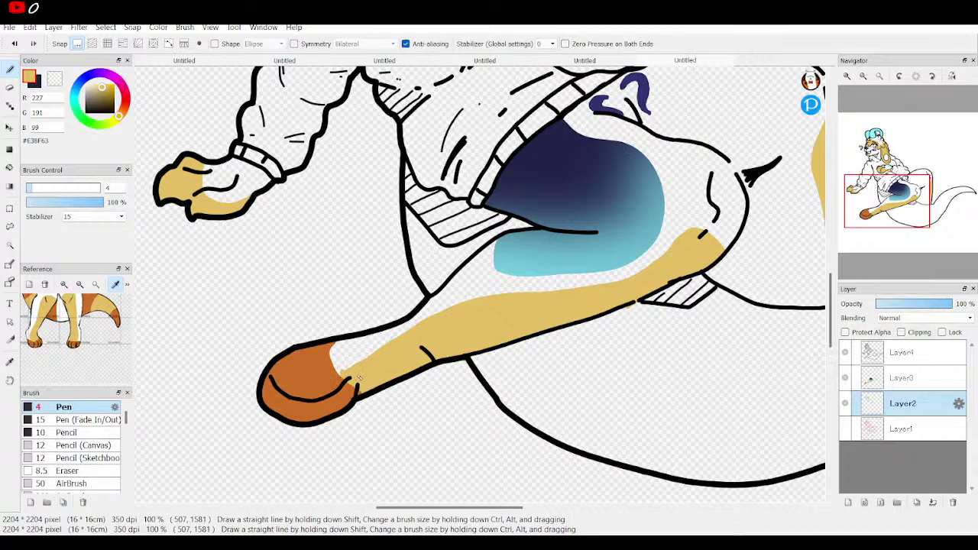
mouse_move(915, 215)
mouse_down()
mouse_move(907, 194)
mouse_move(903, 205)
mouse_move(907, 195)
mouse_move(927, 209)
mouse_move(914, 170)
mouse_move(914, 179)
mouse_up()
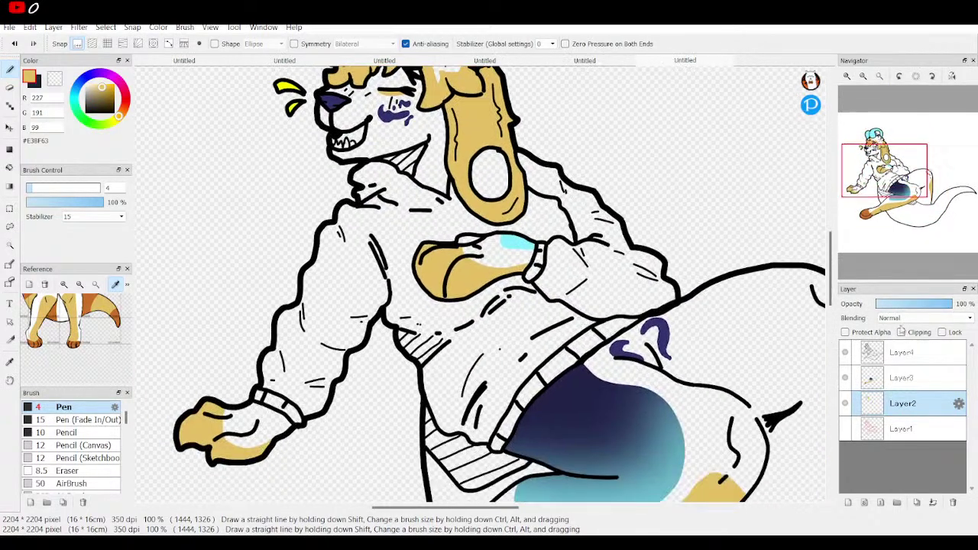
click(910, 378)
click(933, 503)
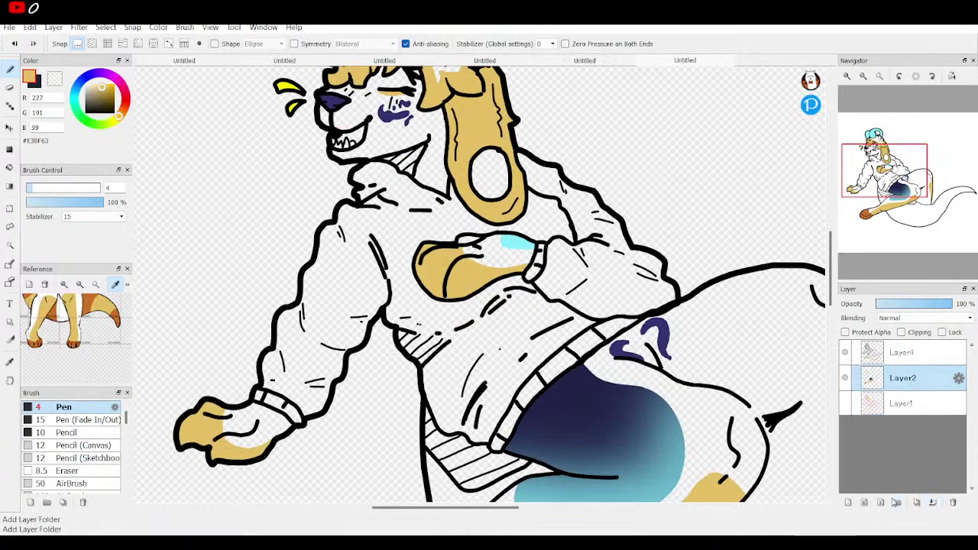
Step: Add a new layer between the sketch and the merged colours and set the fill colour to white #FFFFFF
click(886, 404)
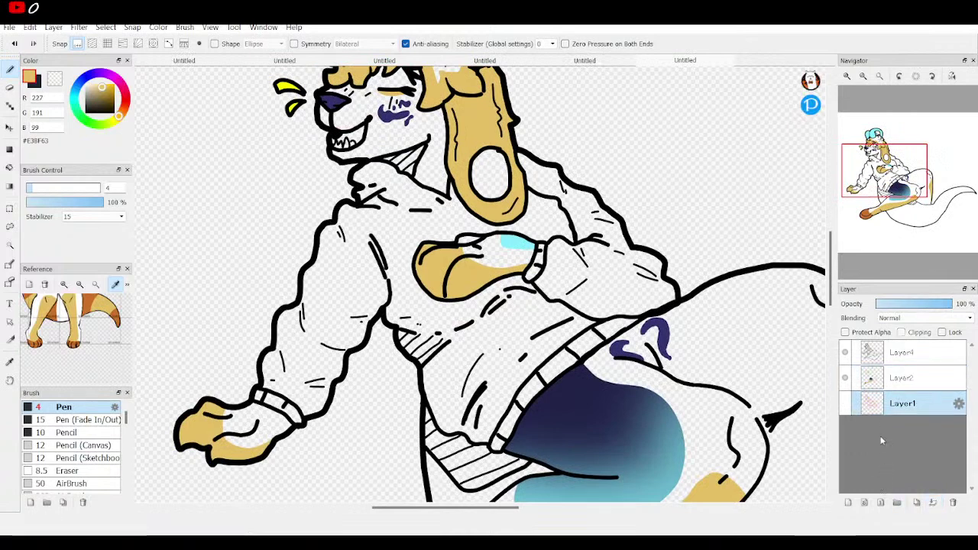
click(847, 504)
drag(73, 310, 75, 461)
click(63, 281)
click(63, 281)
click(62, 281)
drag(72, 309, 87, 335)
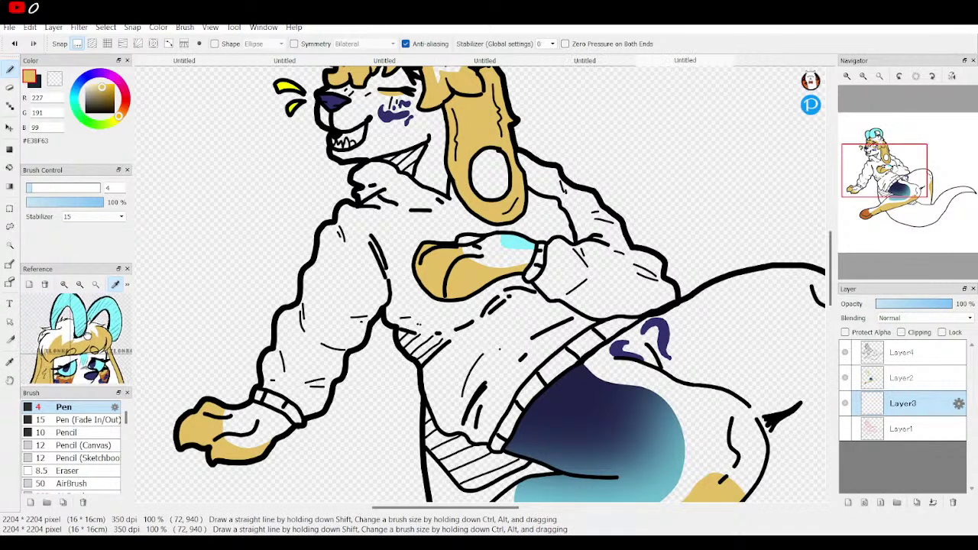
click(78, 294)
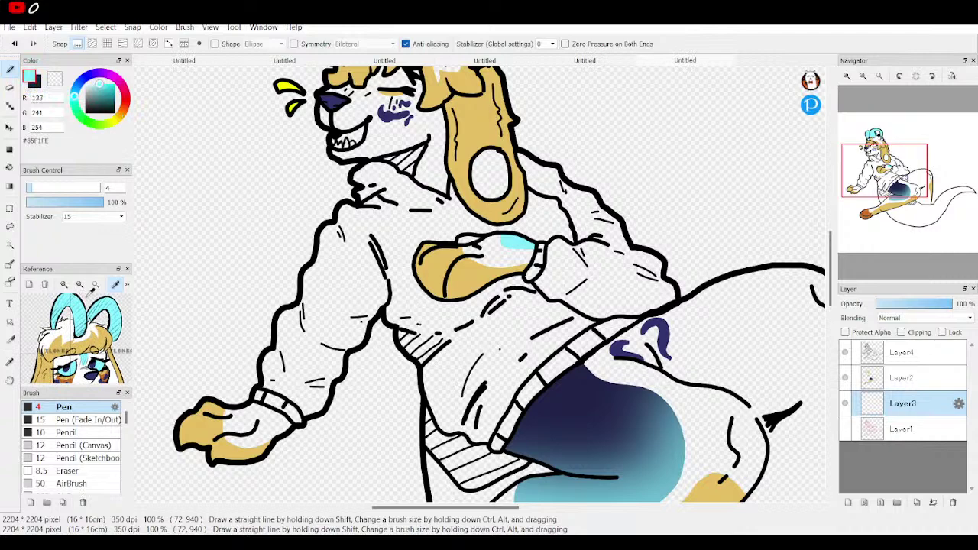
drag(891, 176, 882, 155)
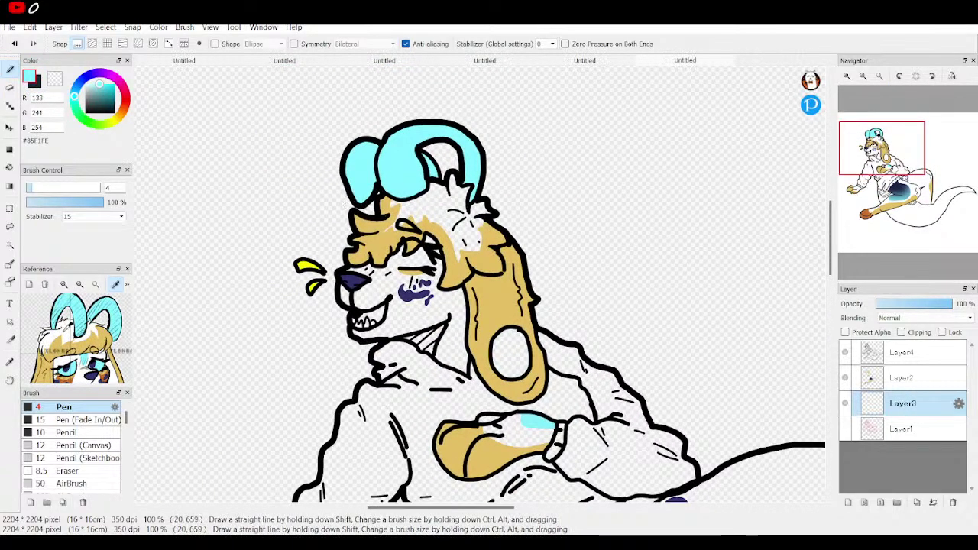
click(9, 169)
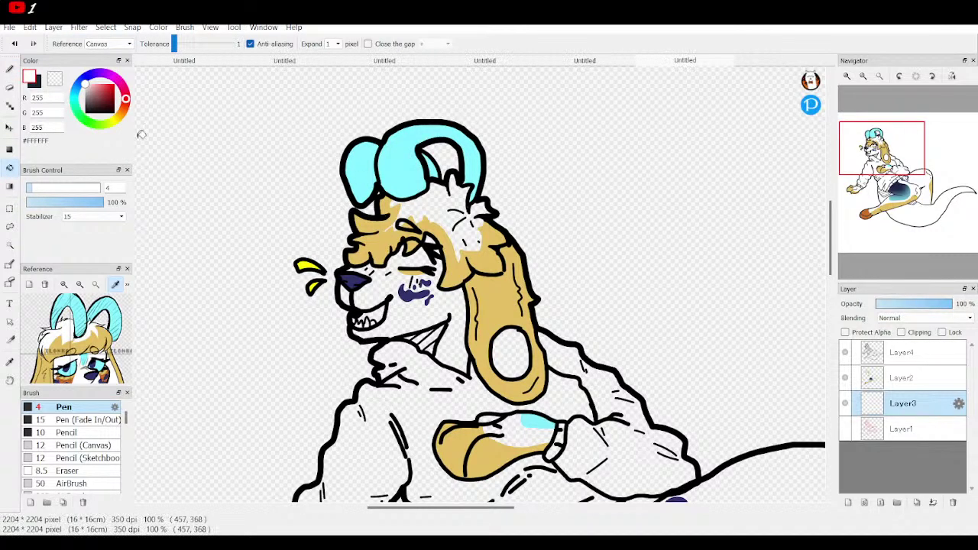
Step: Sample the reference's orange-brown #CB7027, draw two boundary lines from the eye down to the jaw and fill the cheek marking between them
click(9, 69)
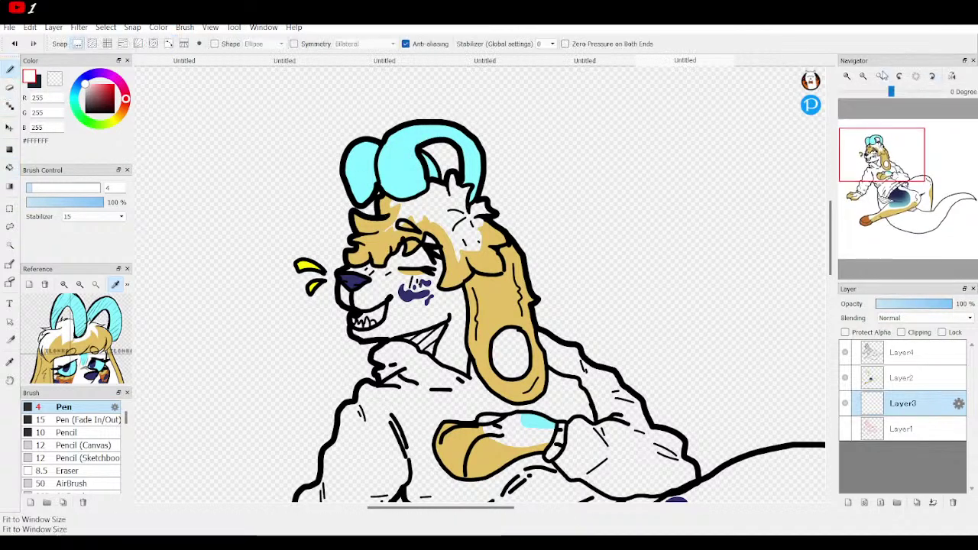
click(847, 76)
click(847, 75)
drag(930, 153, 875, 156)
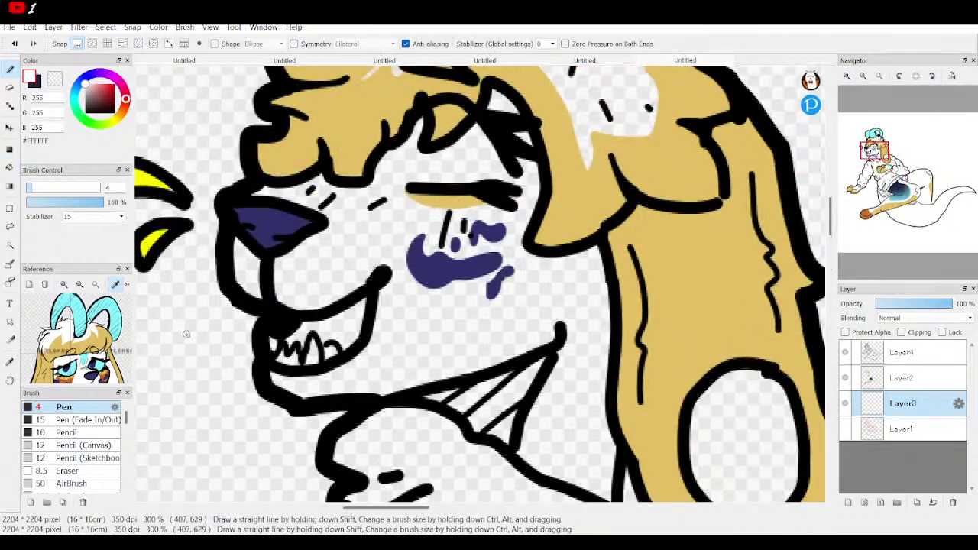
scroll(77, 375, down, 3)
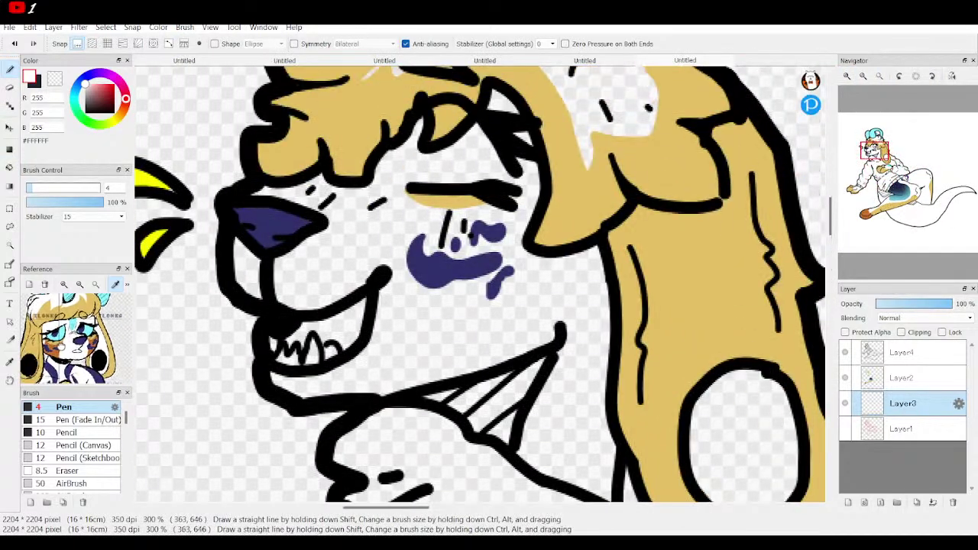
click(63, 285)
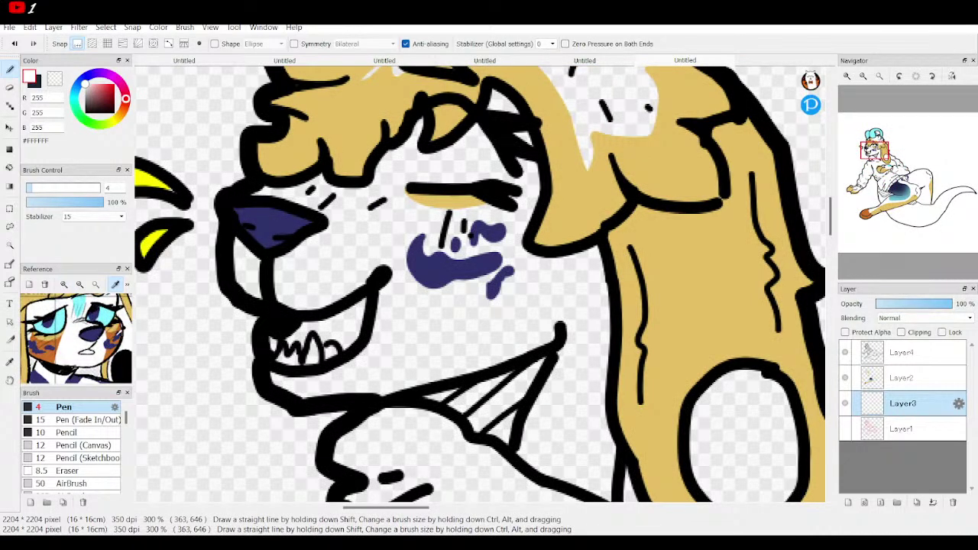
click(47, 344)
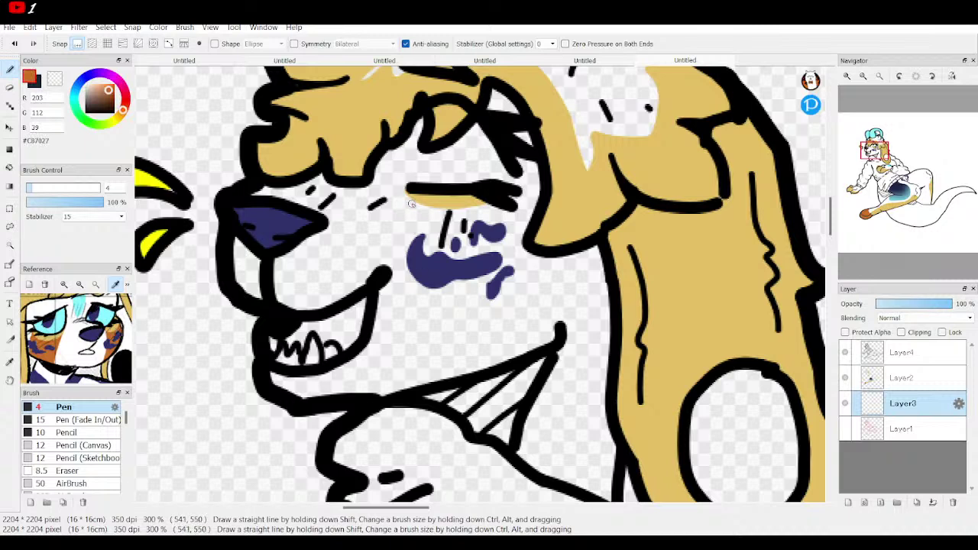
mouse_move(411, 199)
mouse_down()
mouse_move(430, 250)
mouse_move(436, 380)
mouse_up()
drag(510, 209, 541, 345)
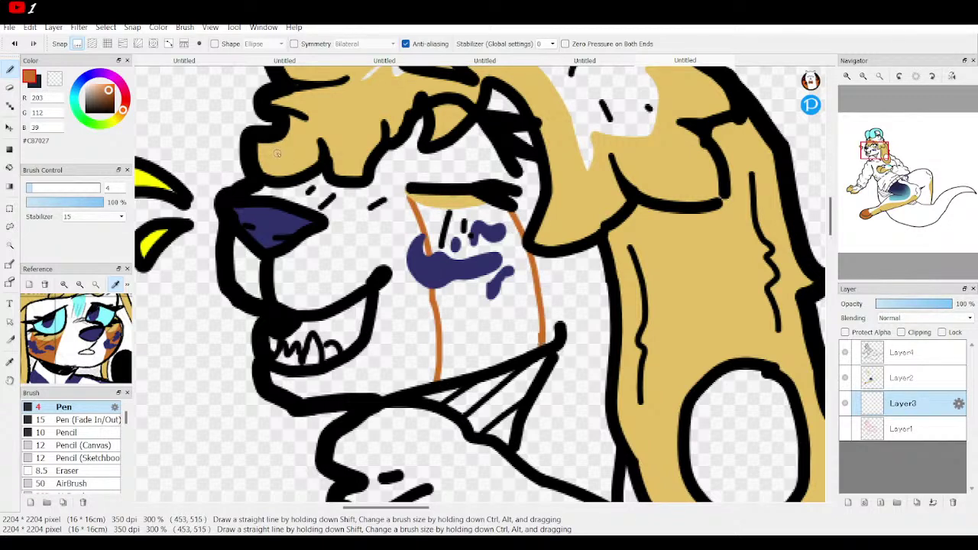
click(9, 167)
click(464, 292)
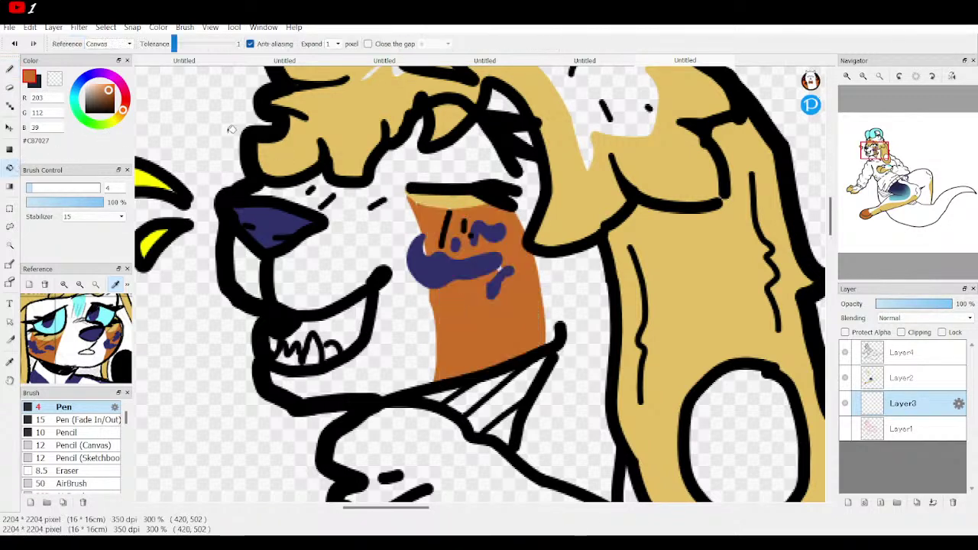
Step: Set the colour to light grey #DCDCDC and fill the hatched neck area under the jaw
click(10, 69)
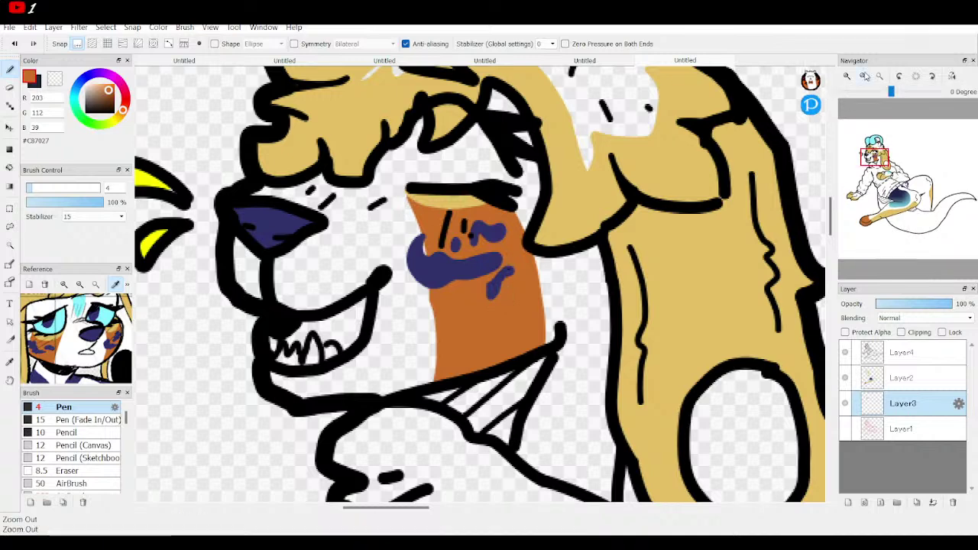
scroll(508, 265, down, 2)
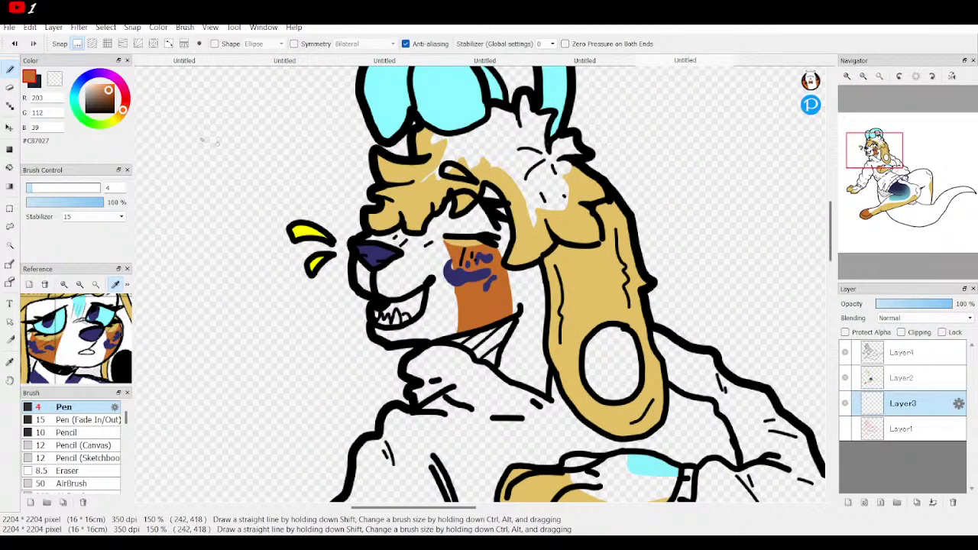
drag(91, 102, 87, 91)
click(10, 167)
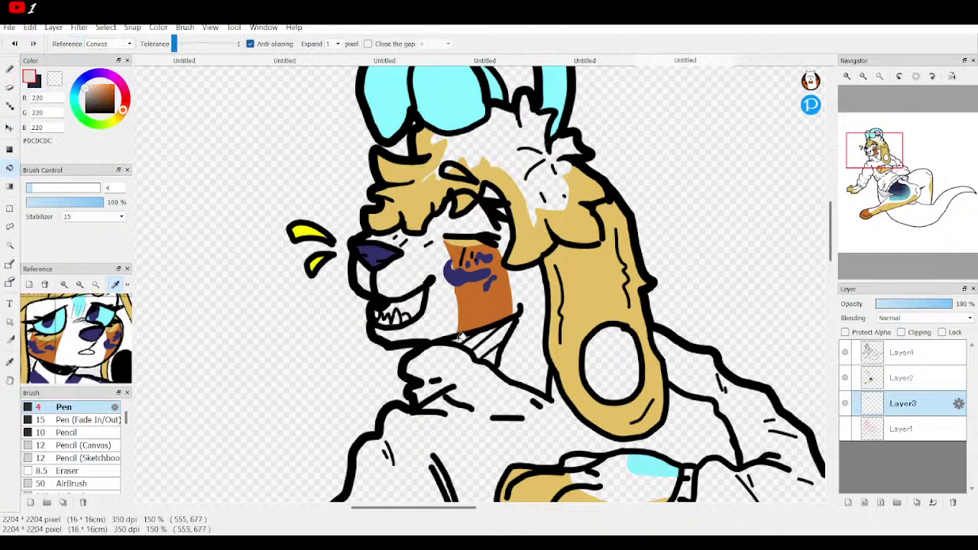
click(498, 336)
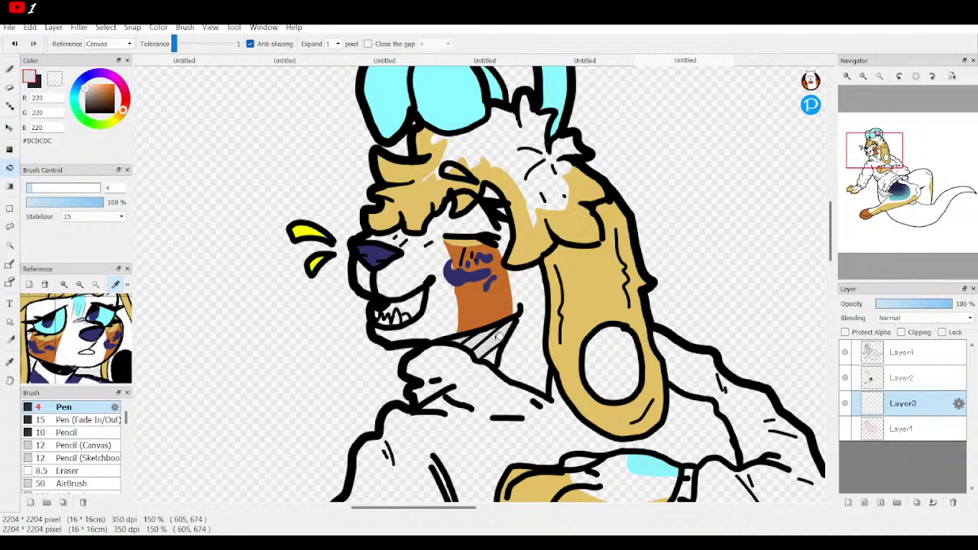
Step: Fill the hatched strips below the sweater's hem with light grey #DCDCDC
drag(920, 188, 884, 204)
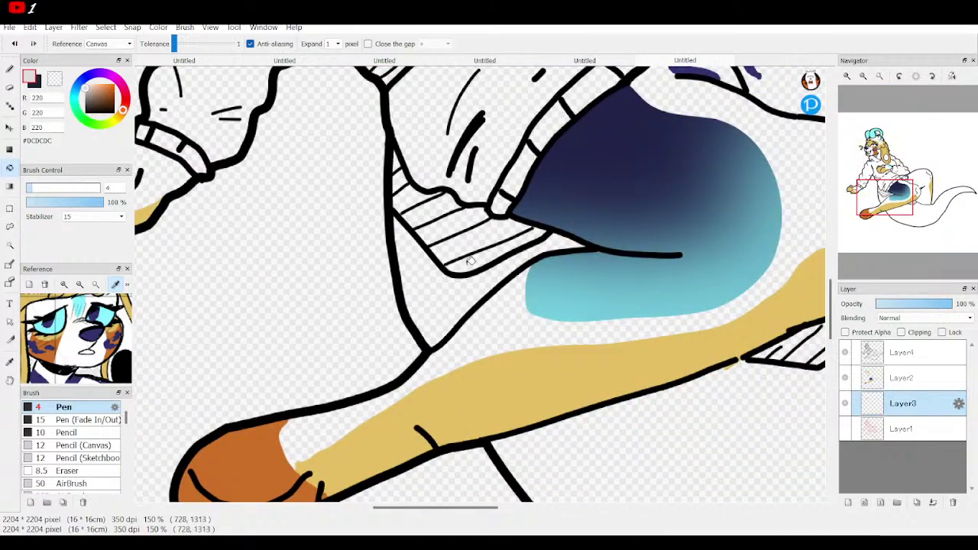
click(466, 264)
click(474, 240)
click(463, 221)
click(445, 200)
click(417, 197)
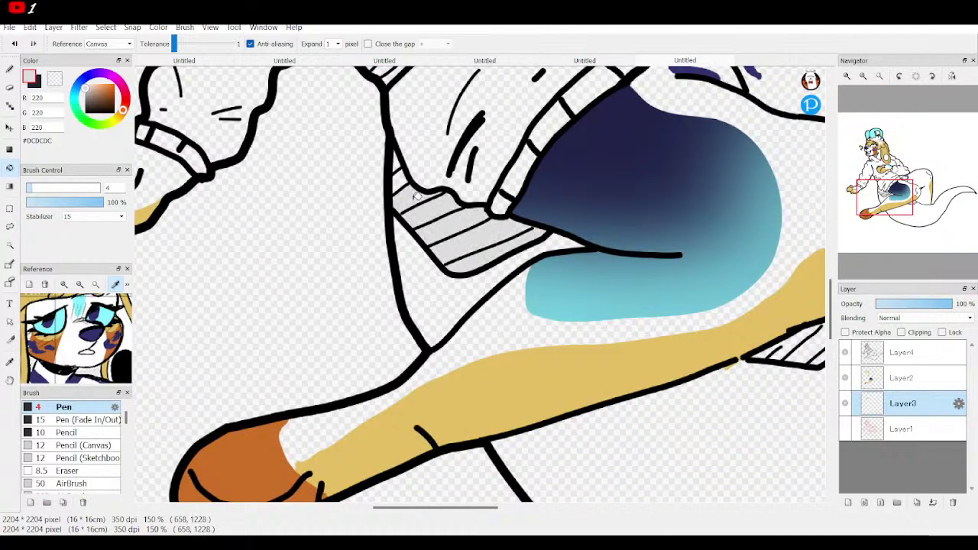
Step: Sample the orange-brown from the reference, darken it to #995725 and fill the small hatched wedge beneath the bent front leg
drag(895, 193, 904, 211)
click(98, 284)
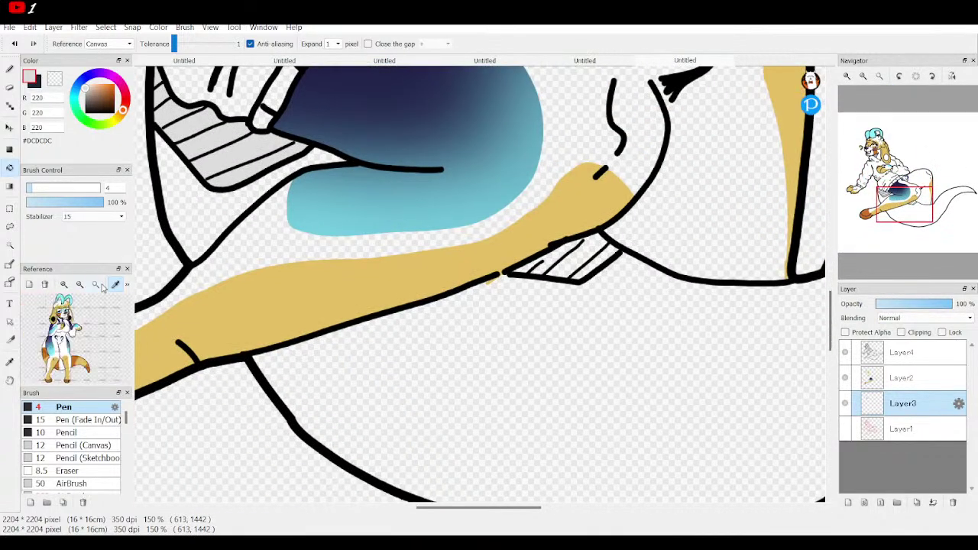
click(75, 356)
click(108, 95)
click(574, 253)
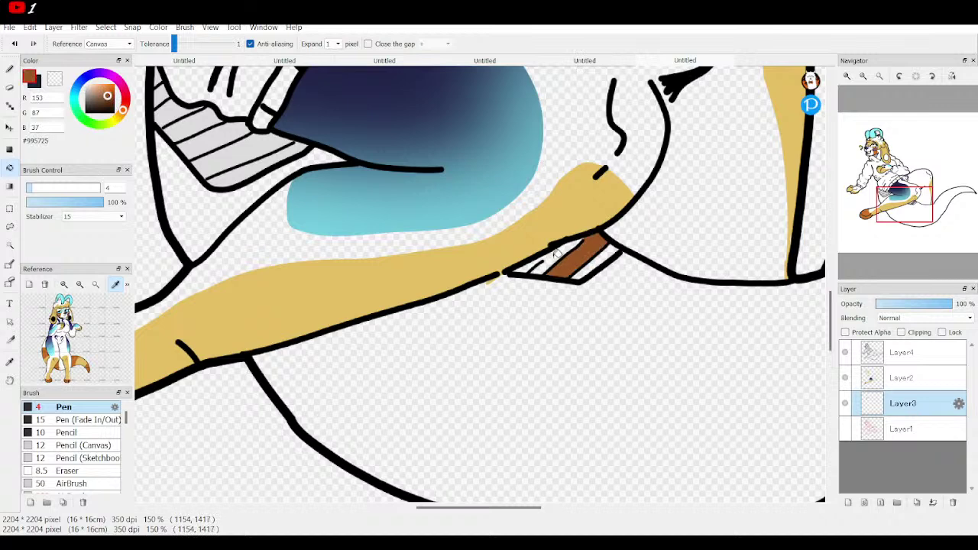
click(535, 268)
click(605, 256)
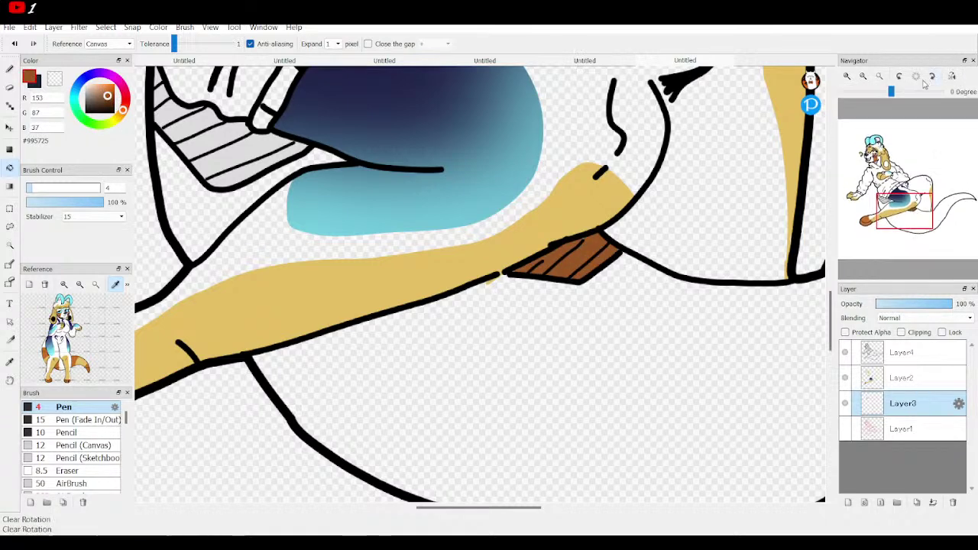
Step: Sample black #000000 from the reference's ear spot and fill the oval on the character's hanging ear
click(951, 76)
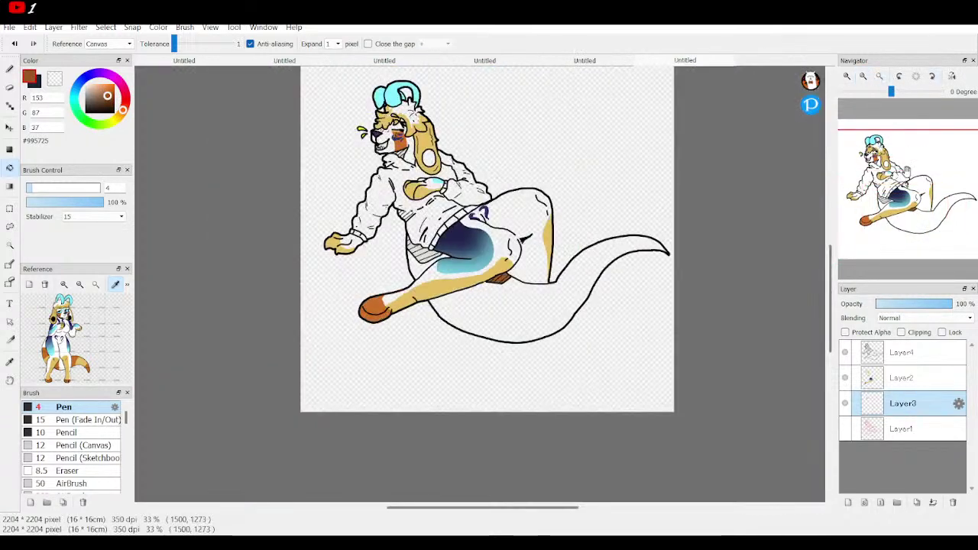
drag(908, 214, 884, 171)
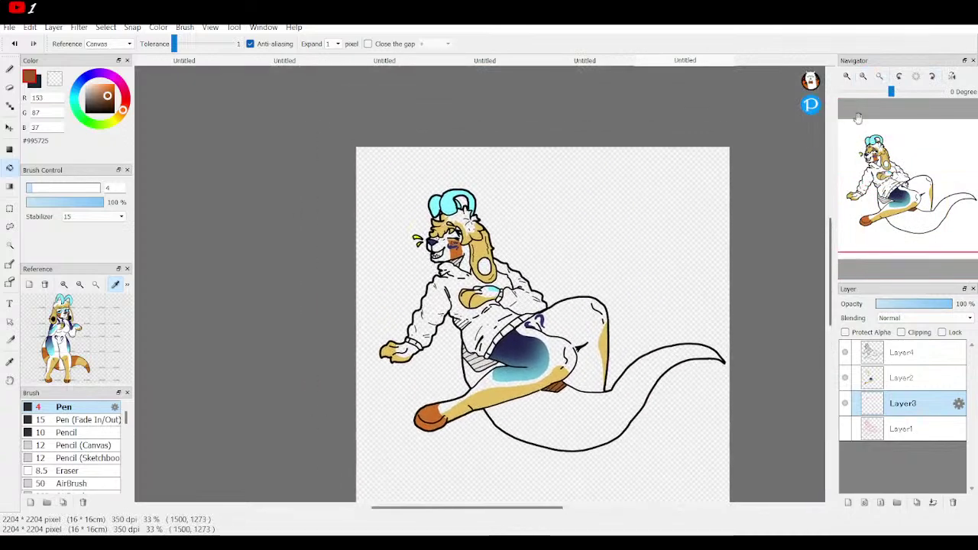
click(848, 76)
click(847, 76)
click(847, 76)
click(847, 77)
click(848, 76)
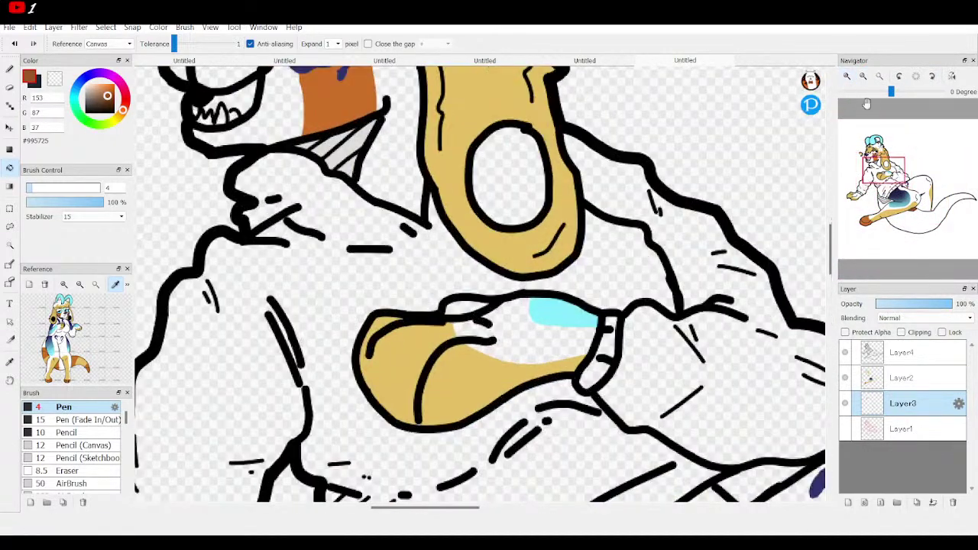
click(889, 182)
drag(889, 182, 880, 157)
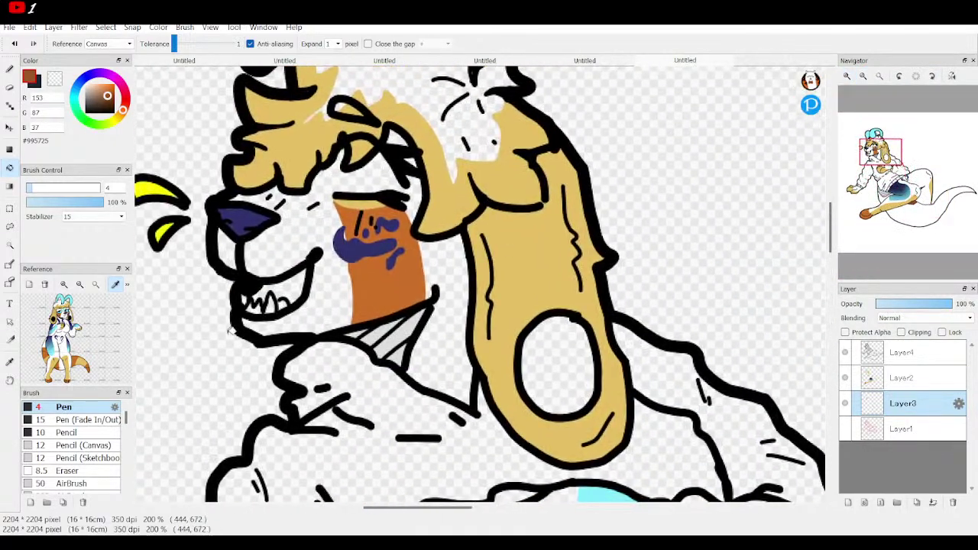
click(66, 284)
click(66, 284)
click(66, 284)
click(66, 284)
click(65, 284)
drag(100, 353, 179, 495)
click(41, 367)
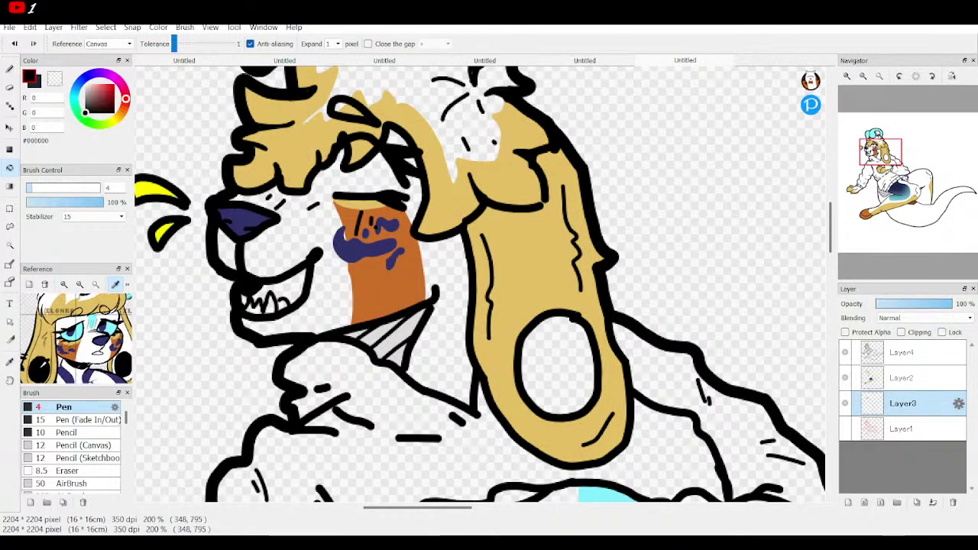
click(549, 353)
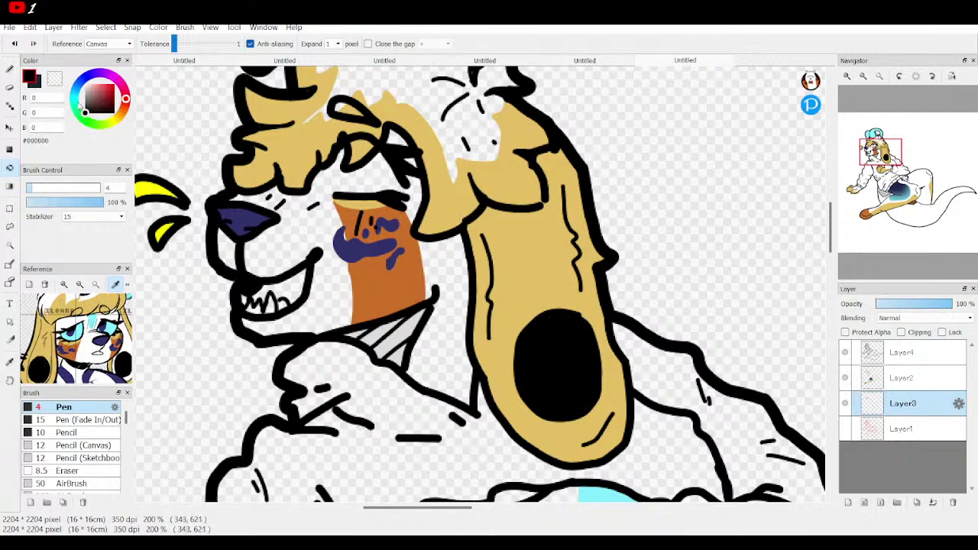
Step: Set the colour to muted pink #CAABAB and fill the inside of the open mouth
click(10, 70)
drag(93, 106, 90, 92)
click(10, 167)
click(285, 286)
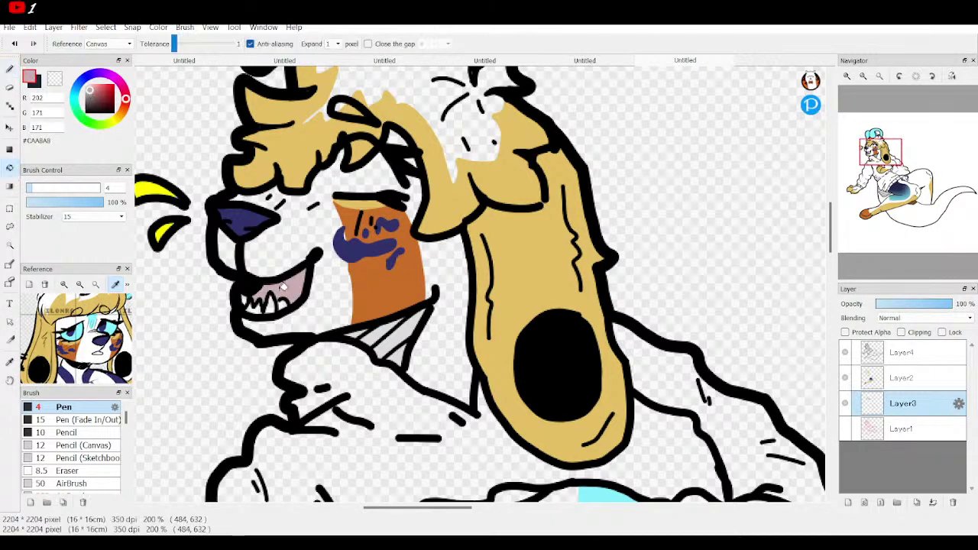
Step: Touch up the teeth in white #FFFFFF and shade the mouth interior around the tongue with #9D8282
click(10, 70)
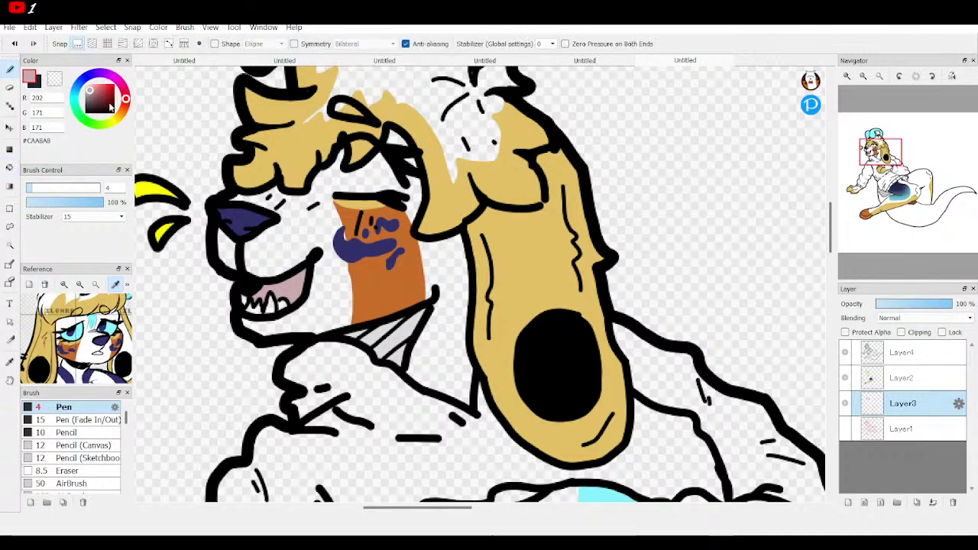
click(86, 87)
drag(251, 310, 245, 296)
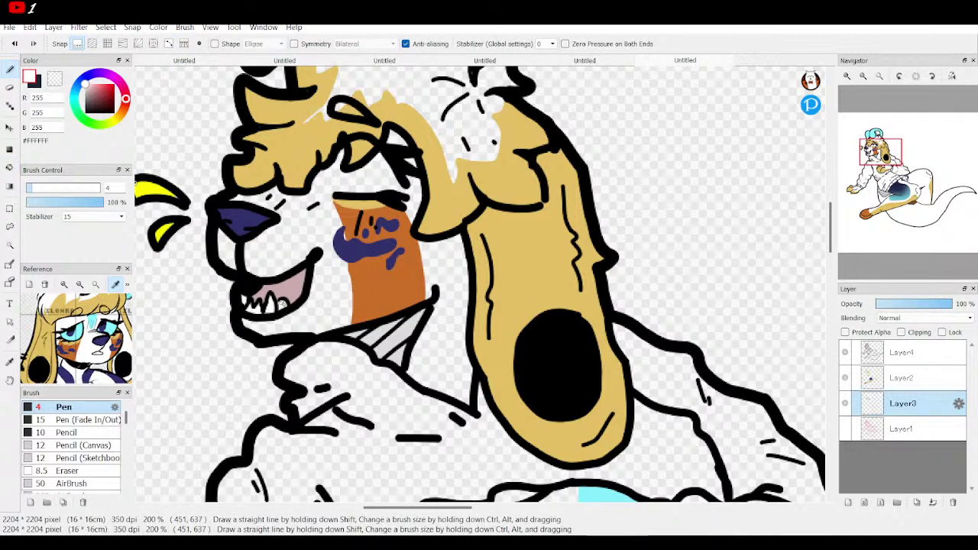
alt+click(298, 282)
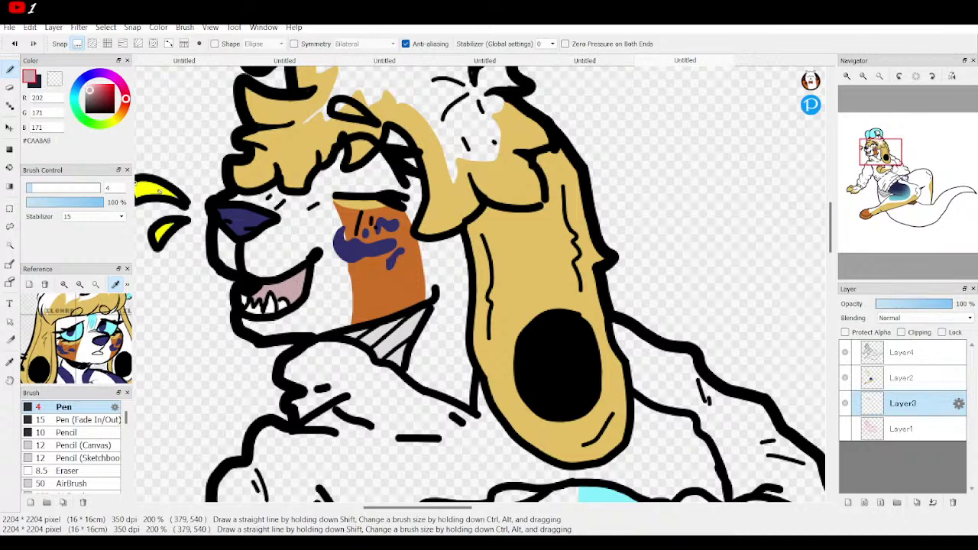
click(90, 95)
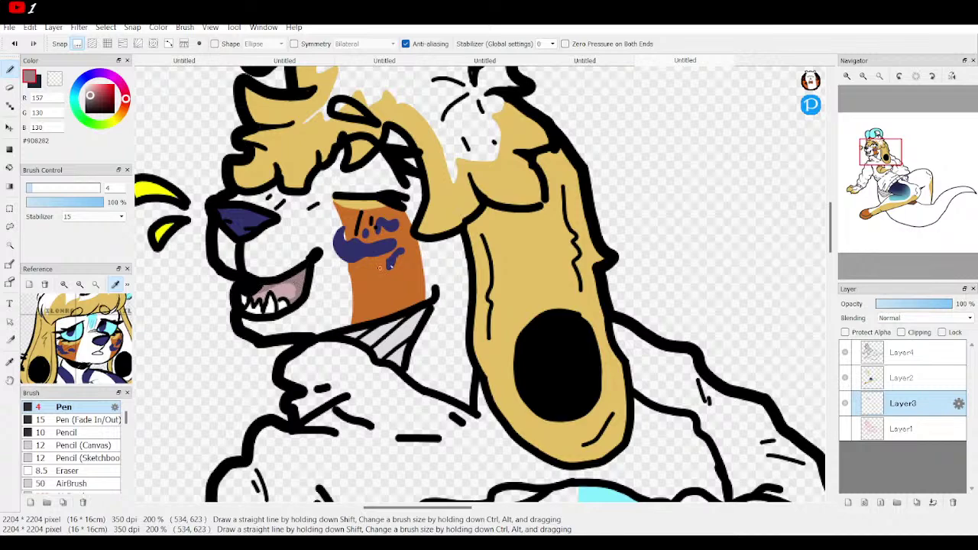
Step: Sample the orange-brown #CB7027 from the outer leg marking beside the blue gradient in the reference
click(863, 75)
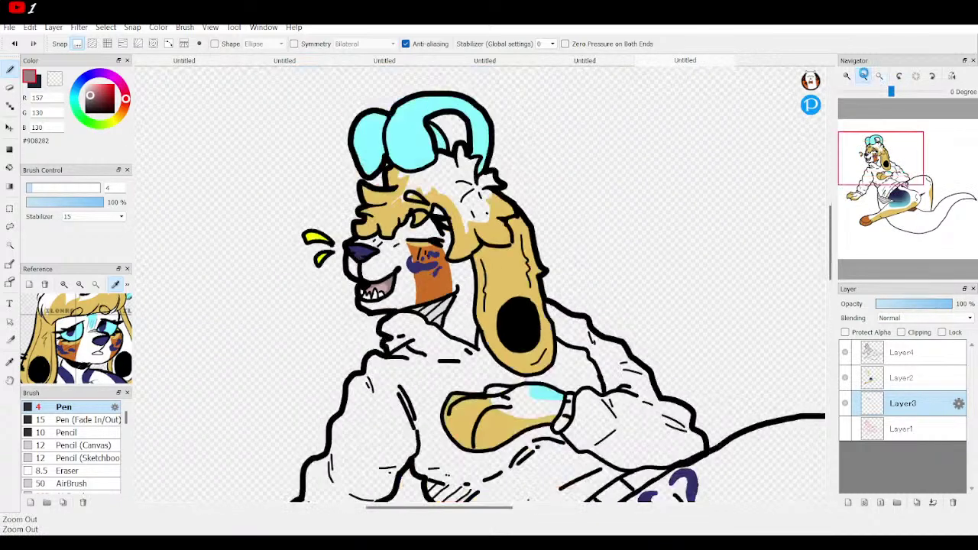
click(864, 75)
drag(881, 158, 896, 185)
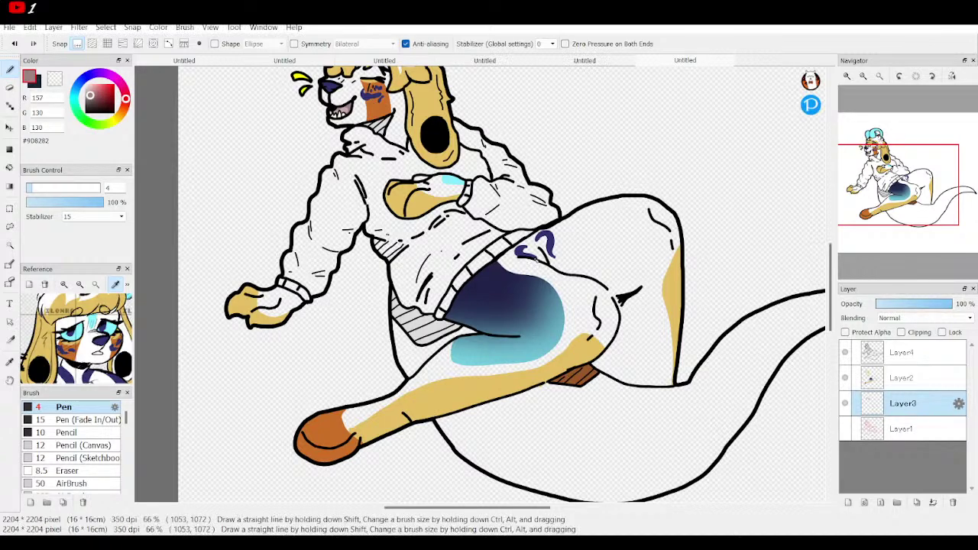
drag(893, 195, 889, 165)
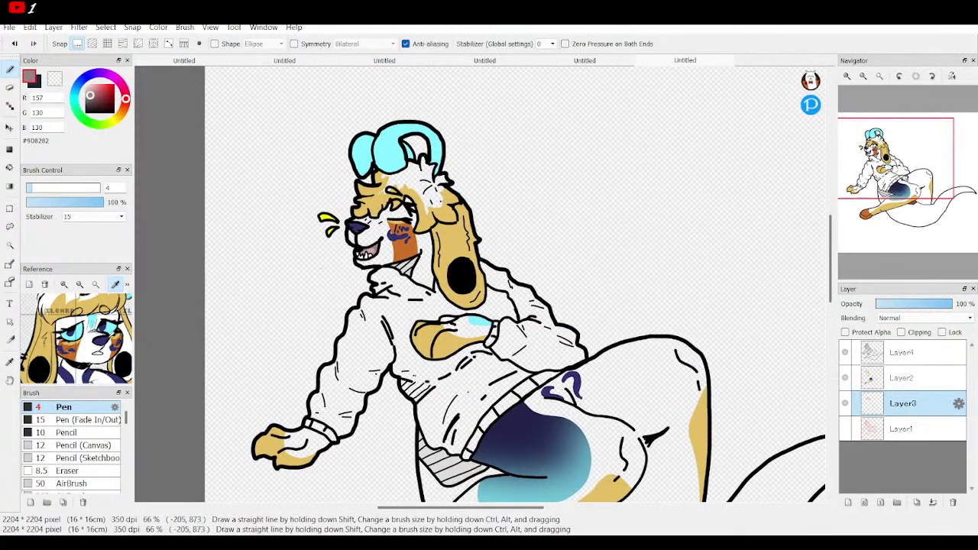
drag(93, 336, 85, 181)
scroll(32, 303, down, 5)
drag(32, 303, 146, 121)
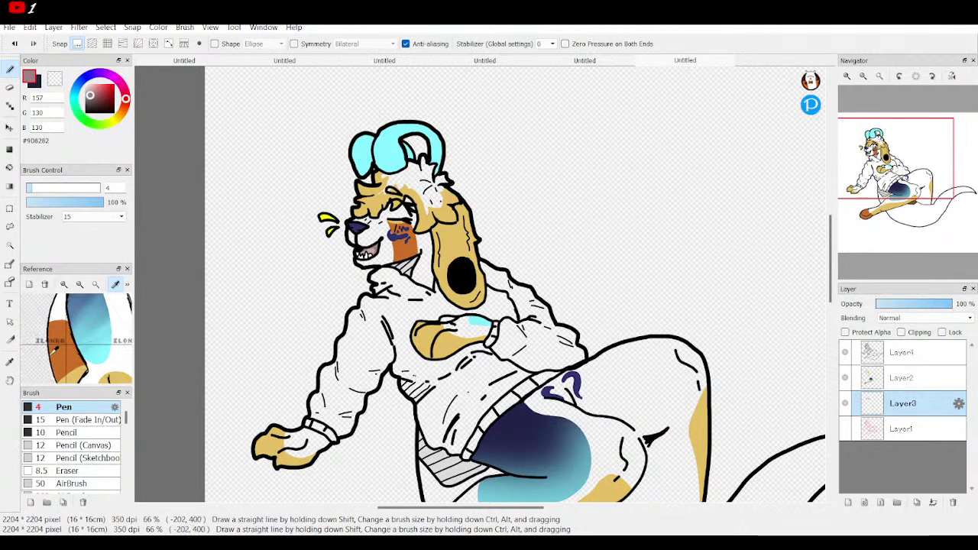
click(62, 353)
drag(925, 164, 915, 201)
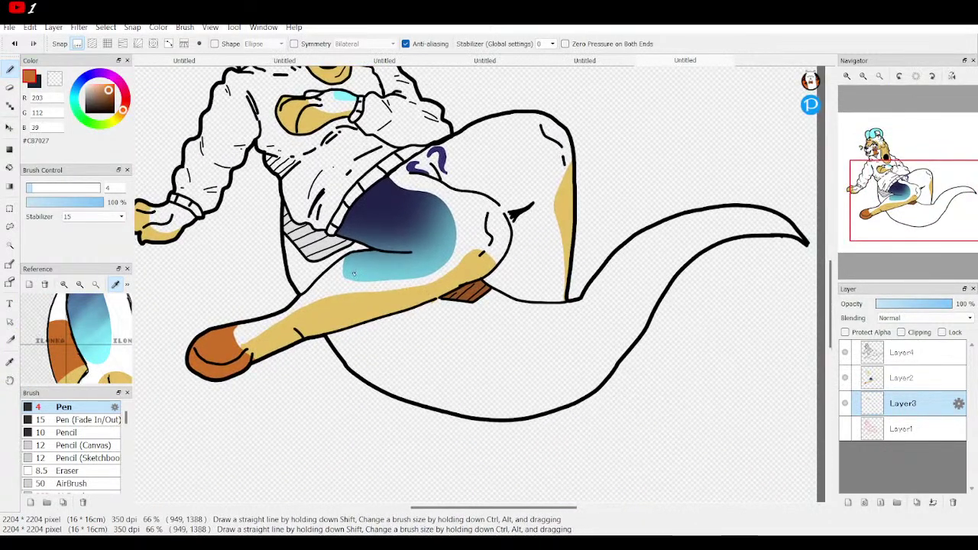
Step: Try filling the area beneath the hatched hem shadow with orange-brown #CB7027, undo the fill and return to the Pen tool
click(9, 167)
click(289, 239)
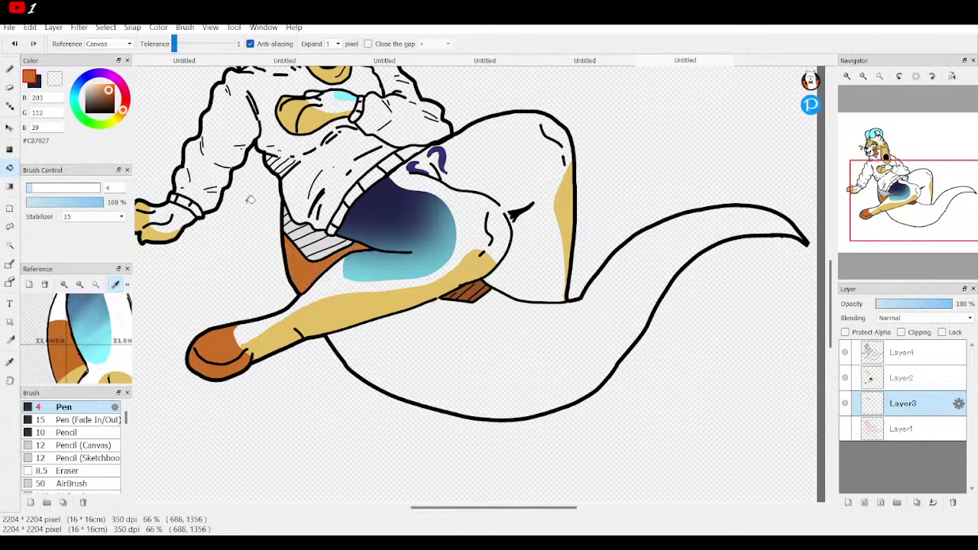
click(14, 44)
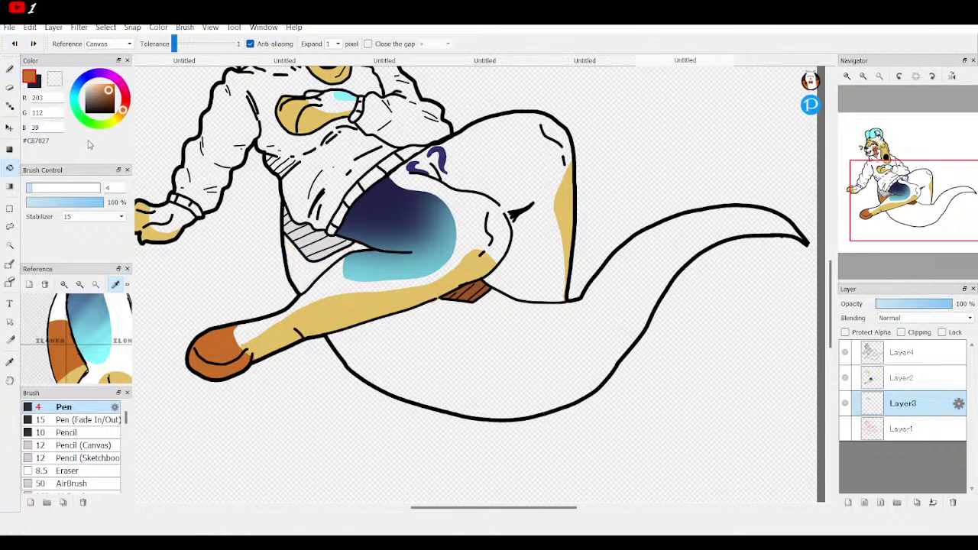
click(10, 69)
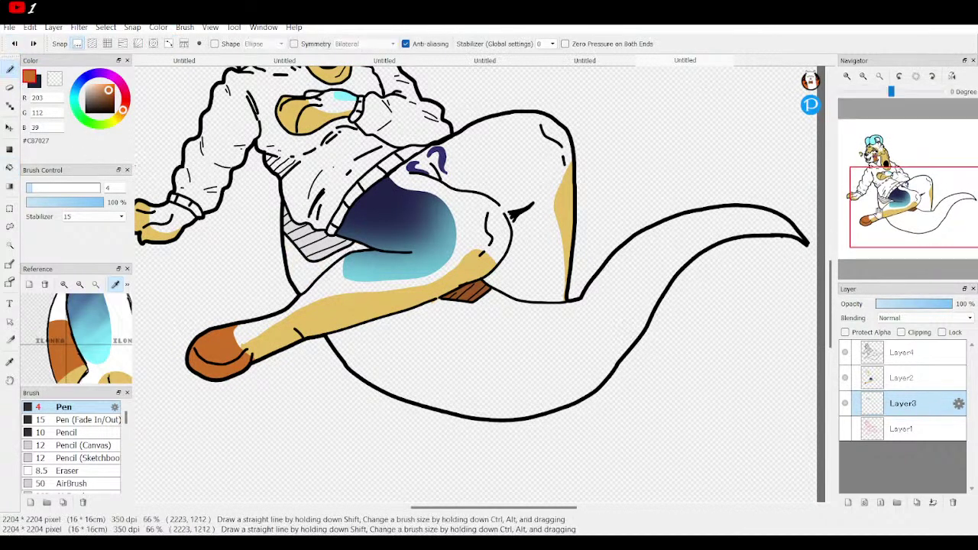
Step: Merge Layer2 into Layer3 and create an empty layer directly above Layer1
click(924, 380)
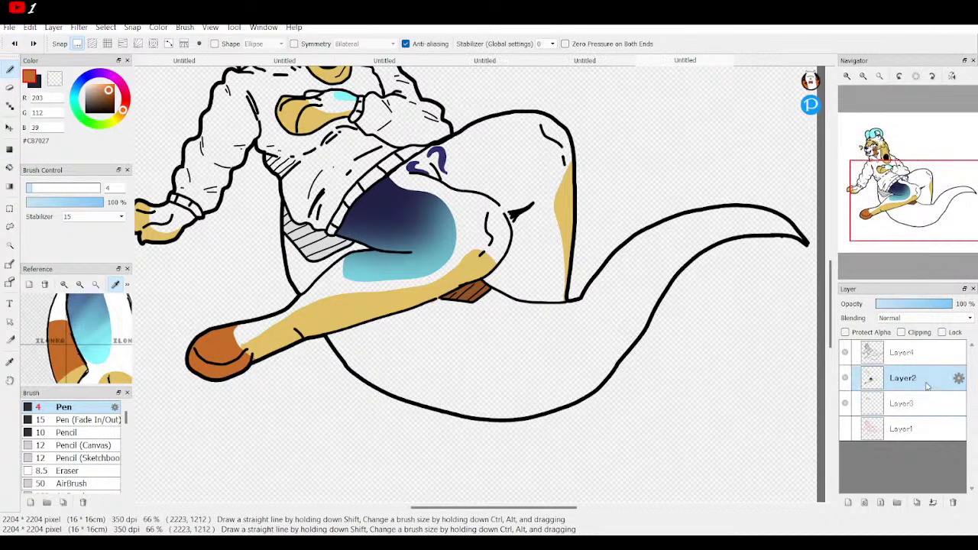
click(933, 504)
click(908, 403)
click(848, 503)
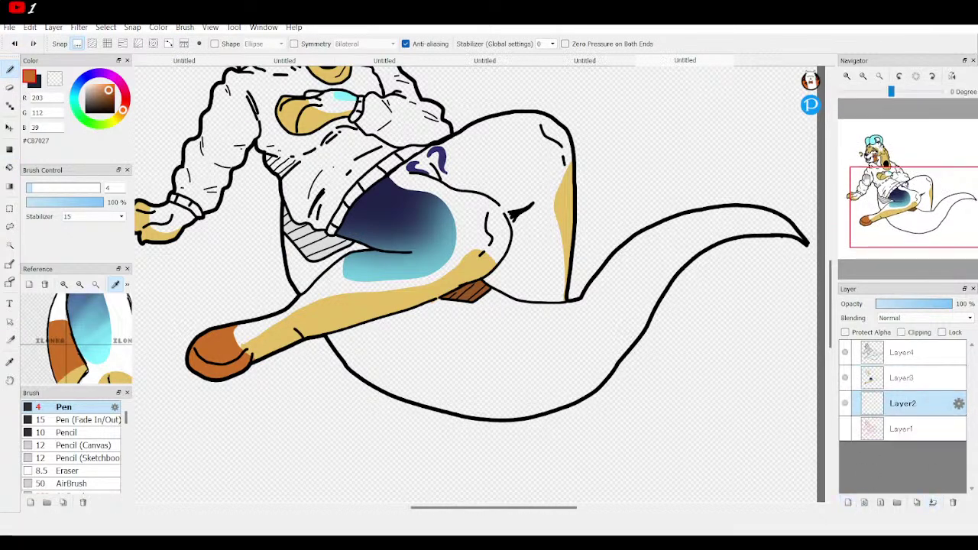
Step: Outline a narrow patch on the far thigh below the hatched hem shadow and fill it with orange-brown #CB7027
click(847, 75)
click(846, 75)
drag(906, 169, 898, 205)
drag(267, 315, 327, 275)
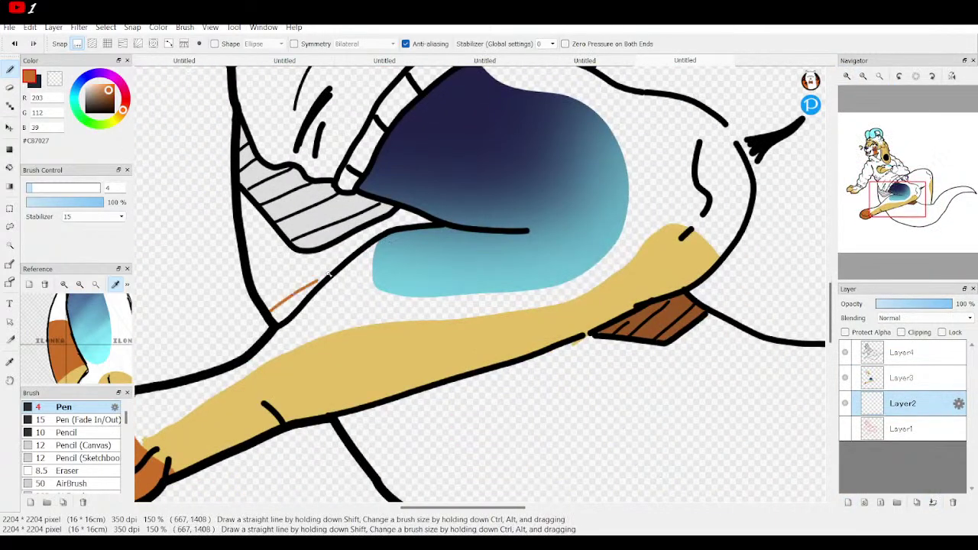
key(g)
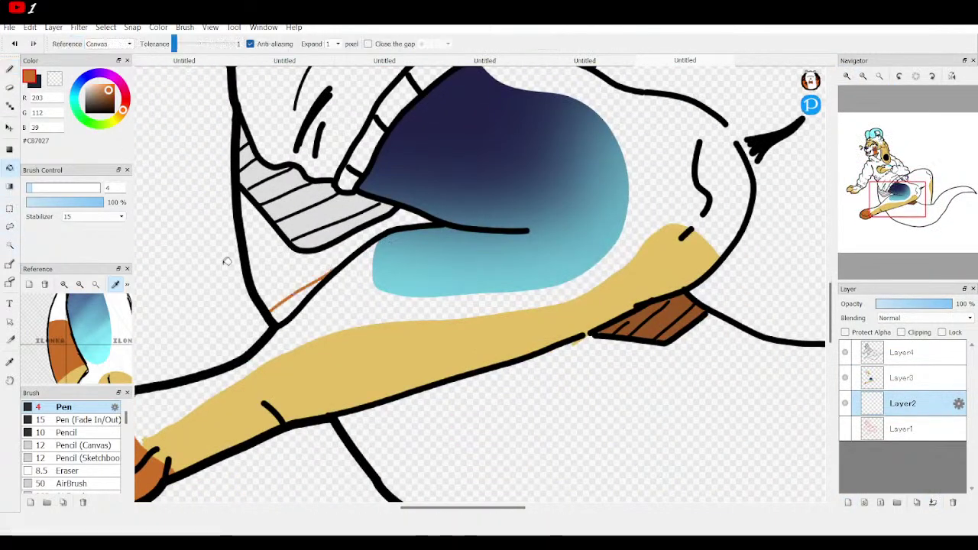
click(291, 302)
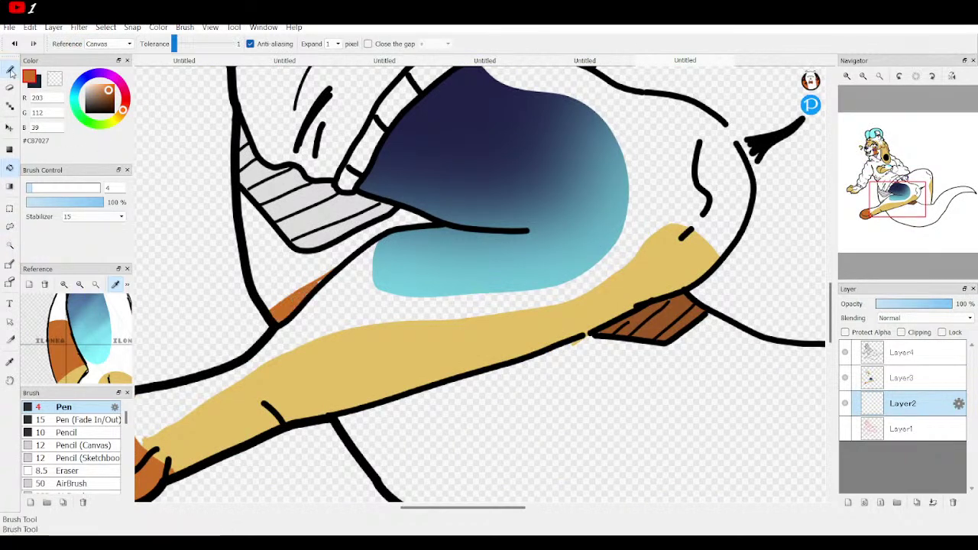
key(p)
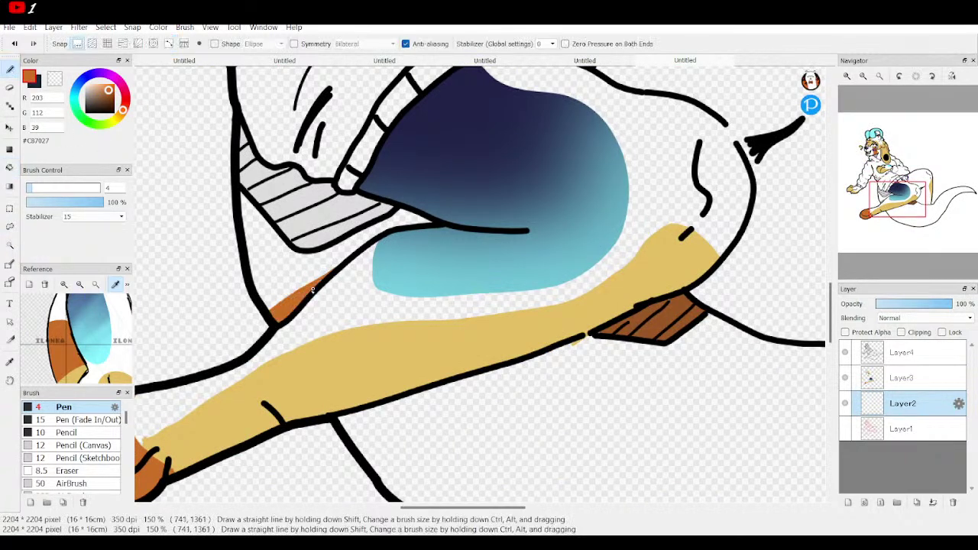
Step: Check the reference's tail and draw the stripe boundaries across the tail from base to tip in orange-brown #CB7027
drag(78, 355, 41, 287)
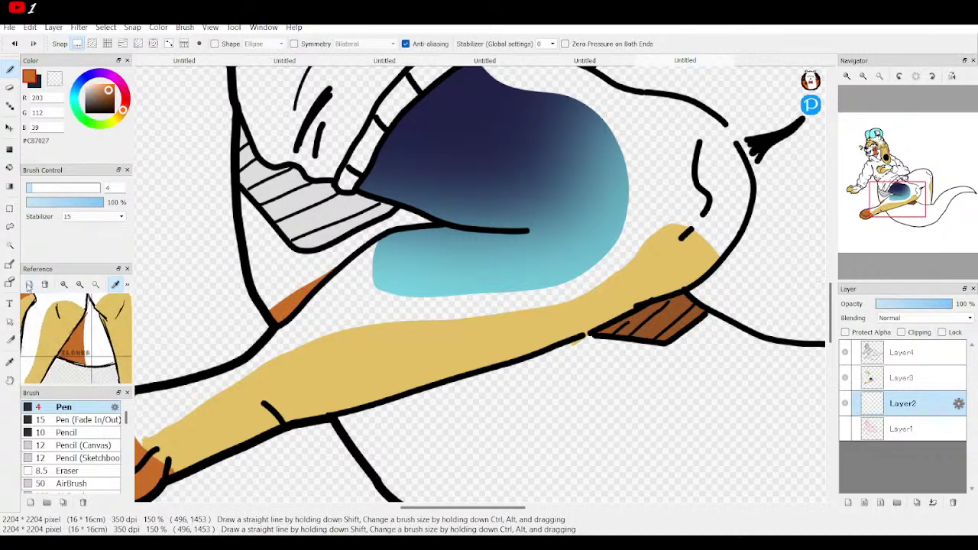
scroll(589, 242, down, 4)
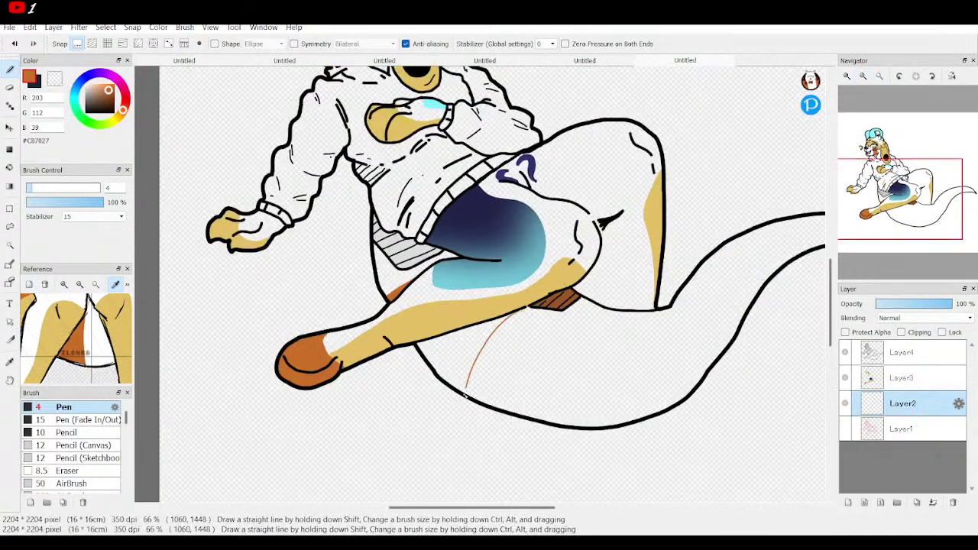
drag(588, 303, 536, 363)
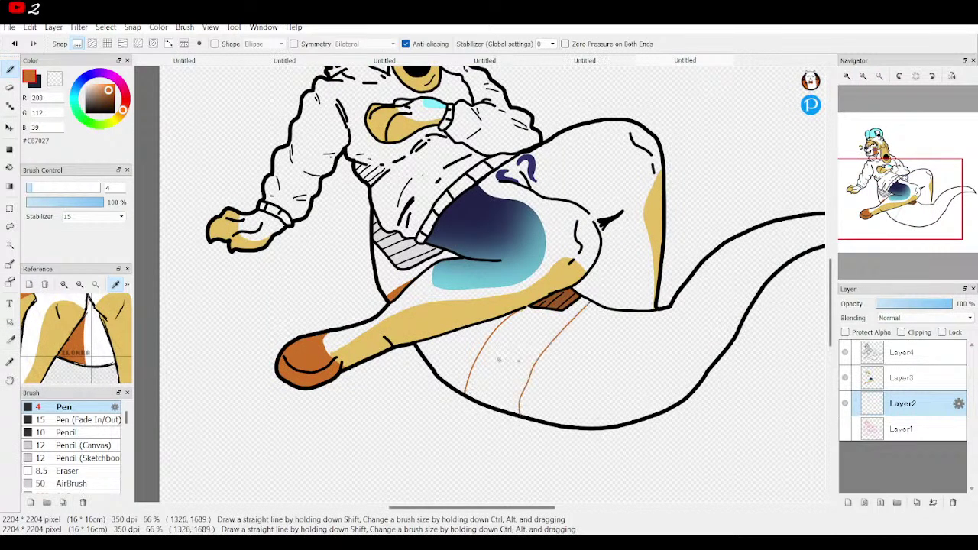
click(81, 284)
click(81, 285)
click(81, 284)
drag(107, 311, 57, 313)
drag(936, 205, 948, 202)
mouse_move(376, 299)
mouse_down()
mouse_move(403, 358)
mouse_move(434, 373)
mouse_up()
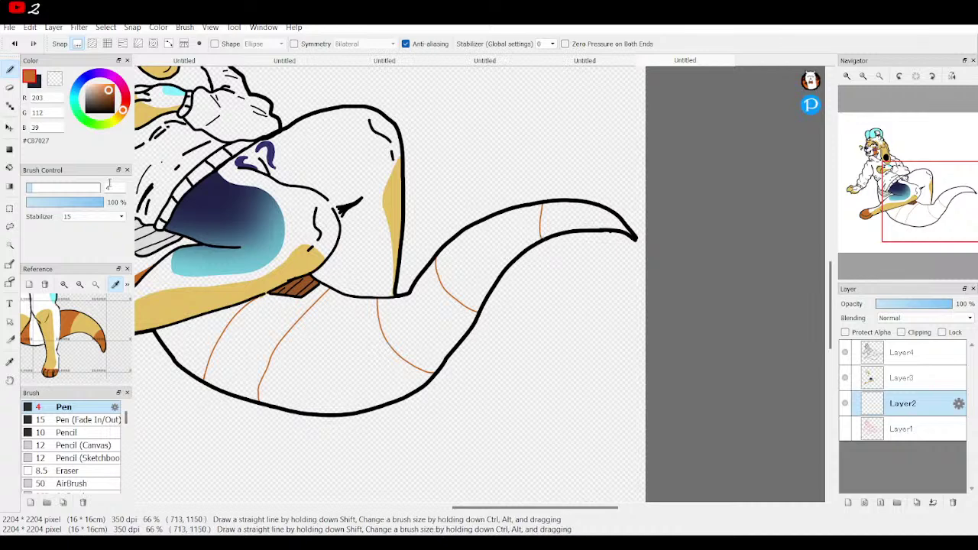
Step: Fill the tail's middle stripe, tip and base stripe with orange-brown #CB7027
click(10, 167)
click(430, 312)
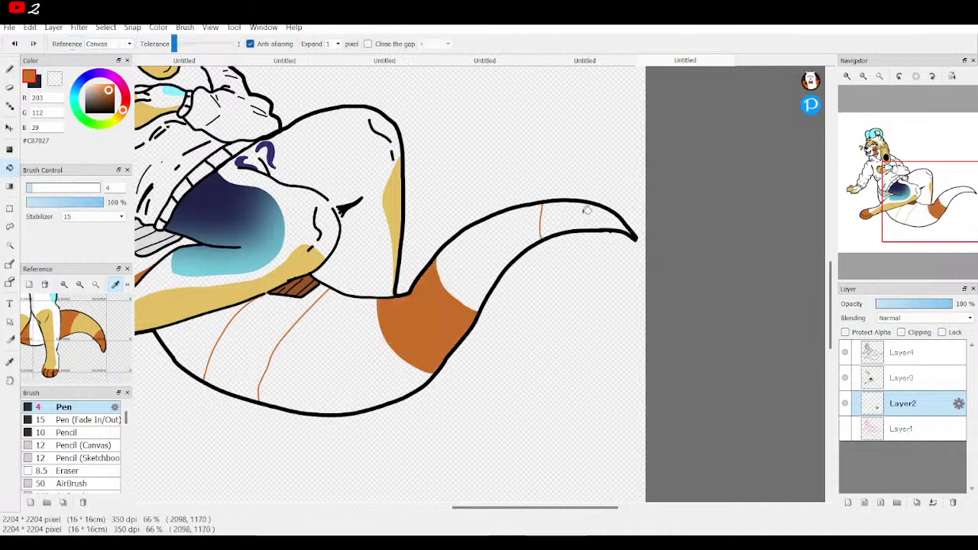
click(599, 208)
click(274, 322)
drag(932, 234, 919, 208)
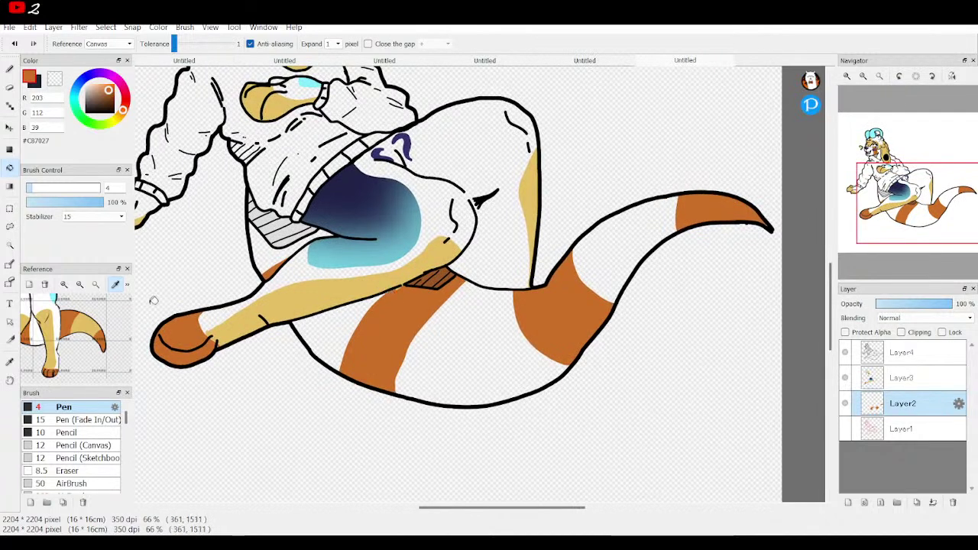
Step: Sample the tan #E3BF63 from the reference's tail and fill the remaining tail sections between the orange-brown stripes
drag(77, 335, 71, 346)
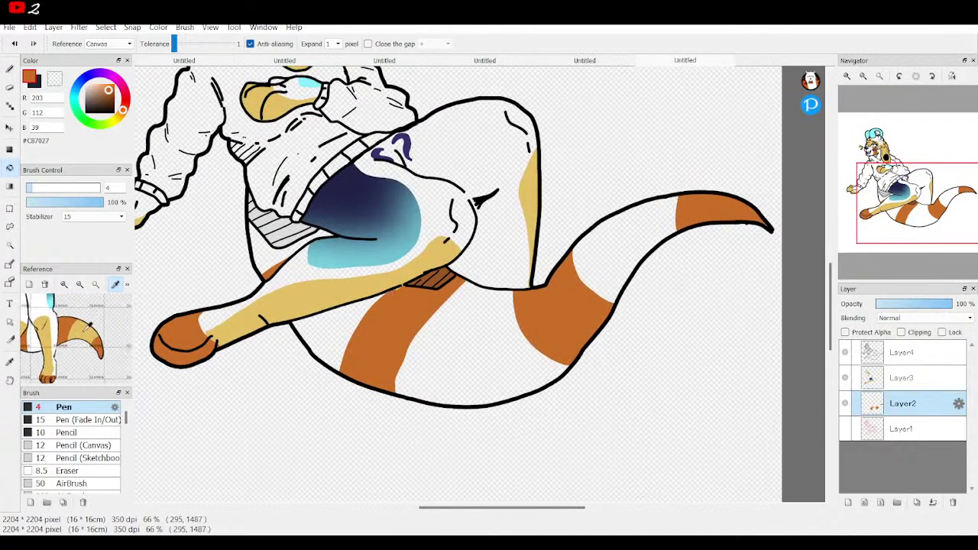
click(87, 322)
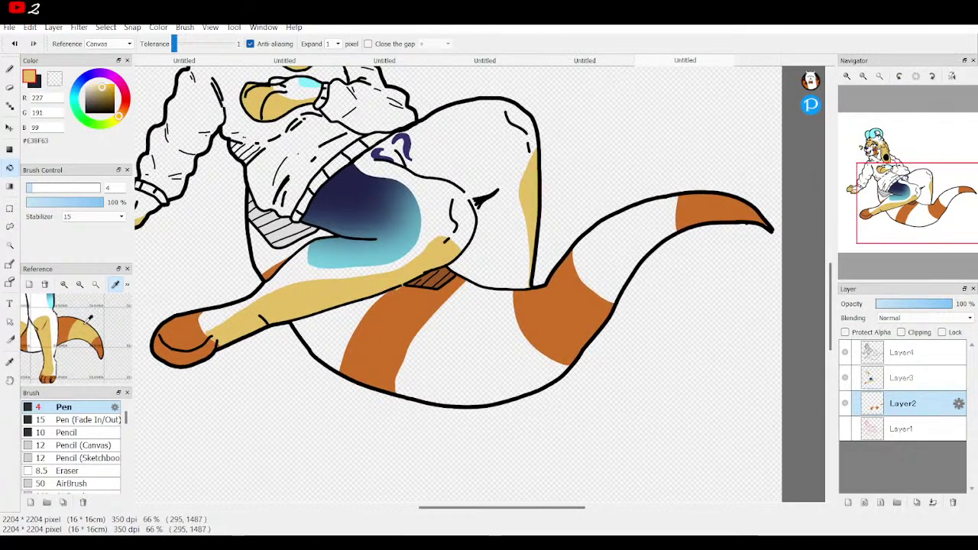
click(601, 240)
click(319, 322)
Step: Sample the light orange #E3A261 from the reference's sweater hem and fill the ribbed hem band and both cuffs
drag(964, 210, 894, 179)
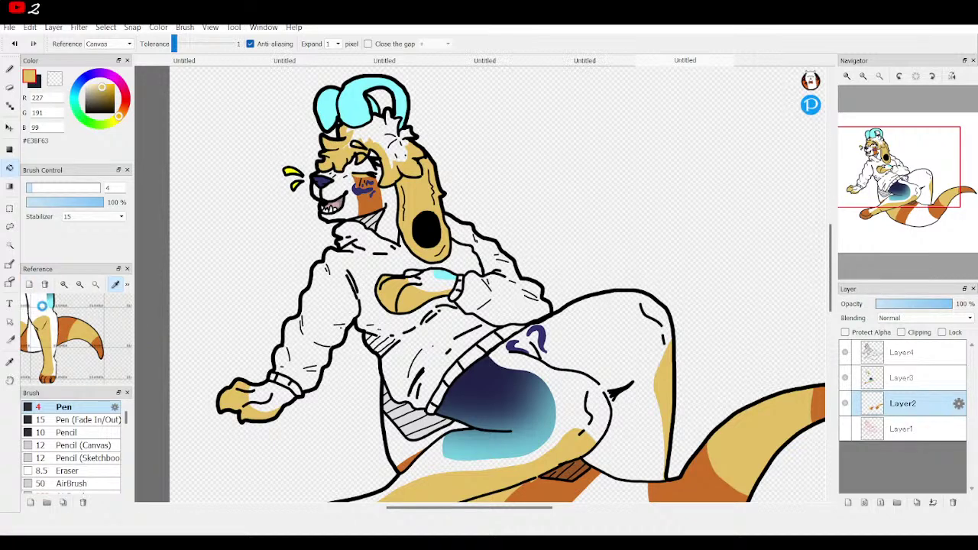
scroll(43, 309, down, 3)
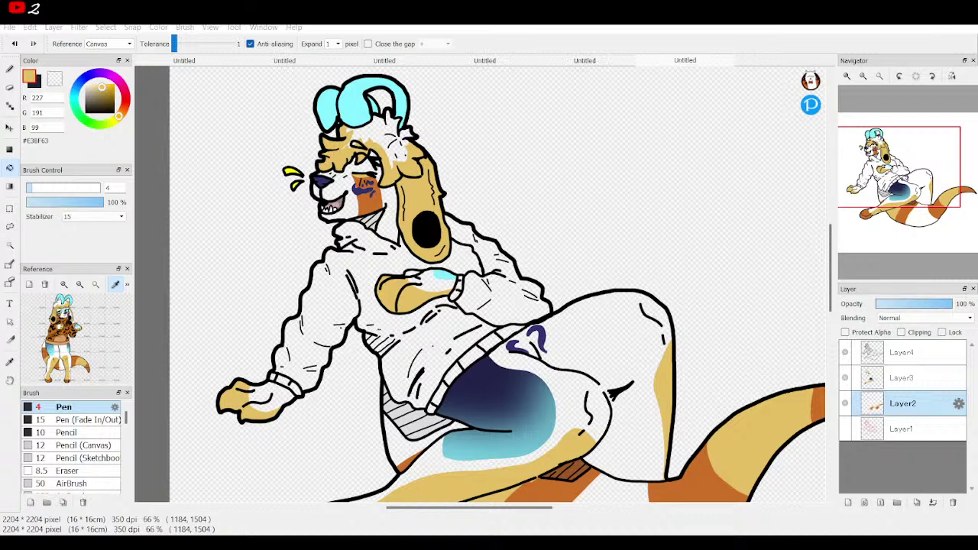
click(64, 285)
click(64, 285)
click(64, 284)
drag(73, 333, 104, 353)
click(53, 370)
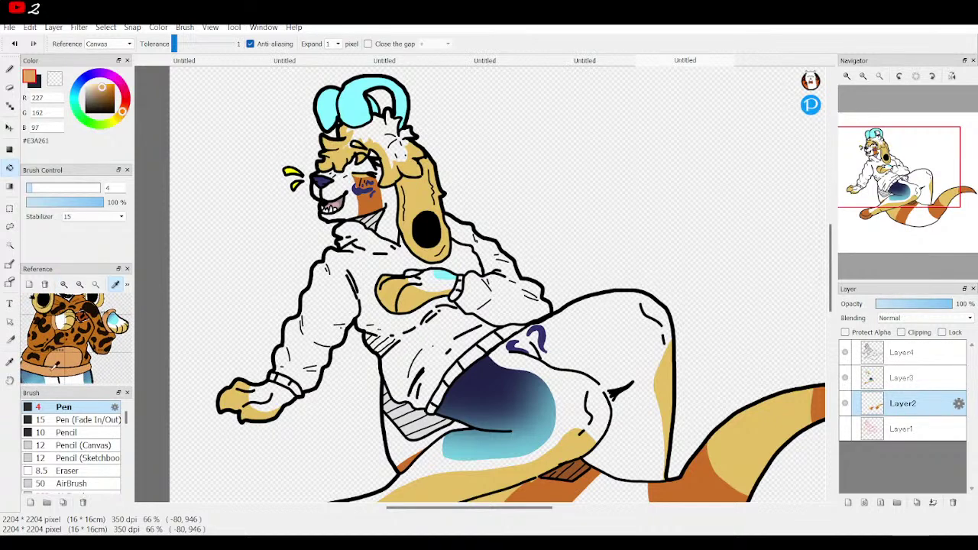
click(439, 395)
mouse_move(437, 404)
mouse_down()
mouse_move(463, 359)
mouse_move(453, 374)
mouse_move(525, 326)
mouse_up()
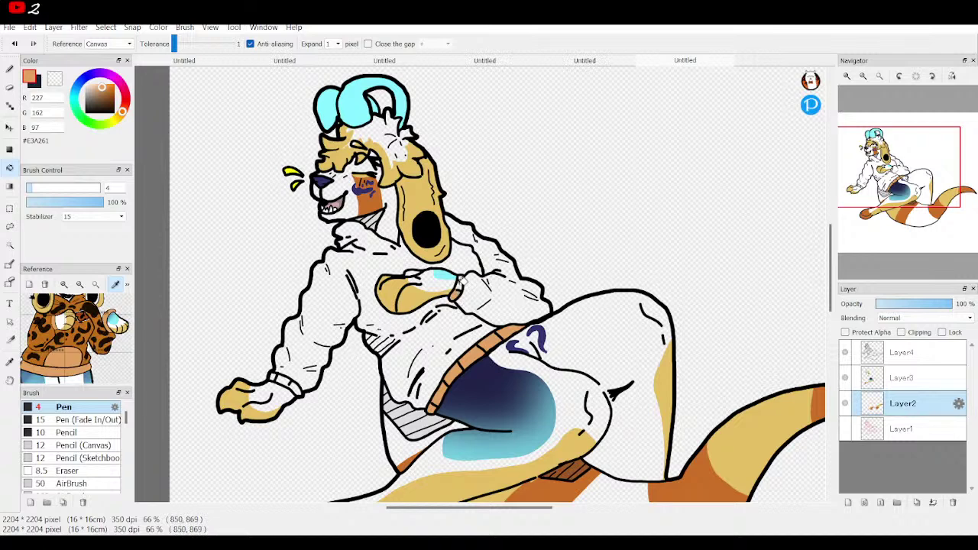
click(288, 381)
click(275, 377)
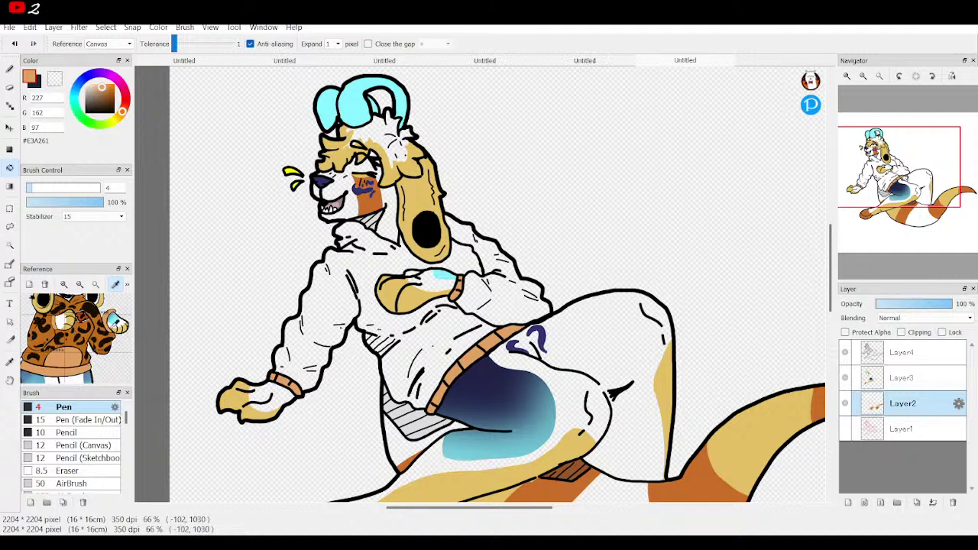
Step: Sample the sweater's colours from the reference and set the pen colour to dark brown #3F2506
click(64, 284)
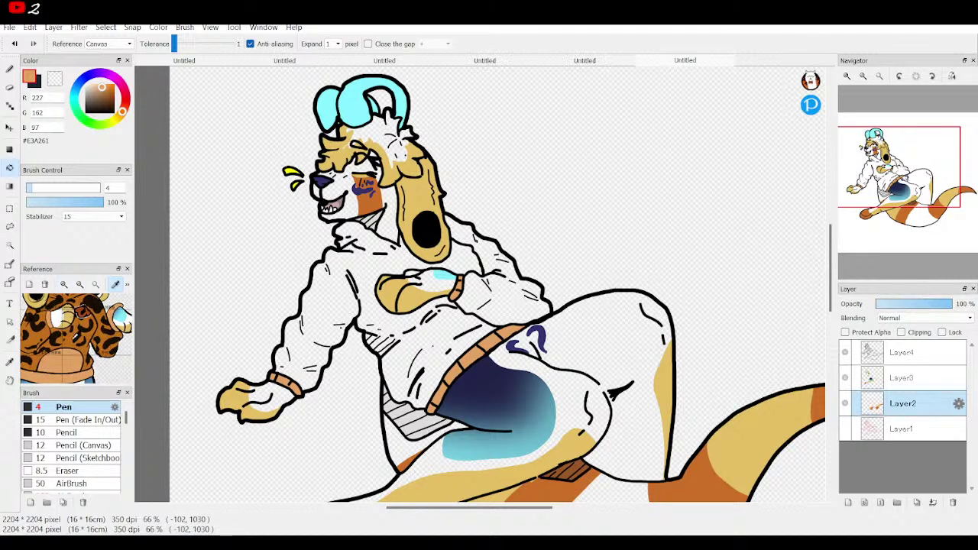
click(72, 339)
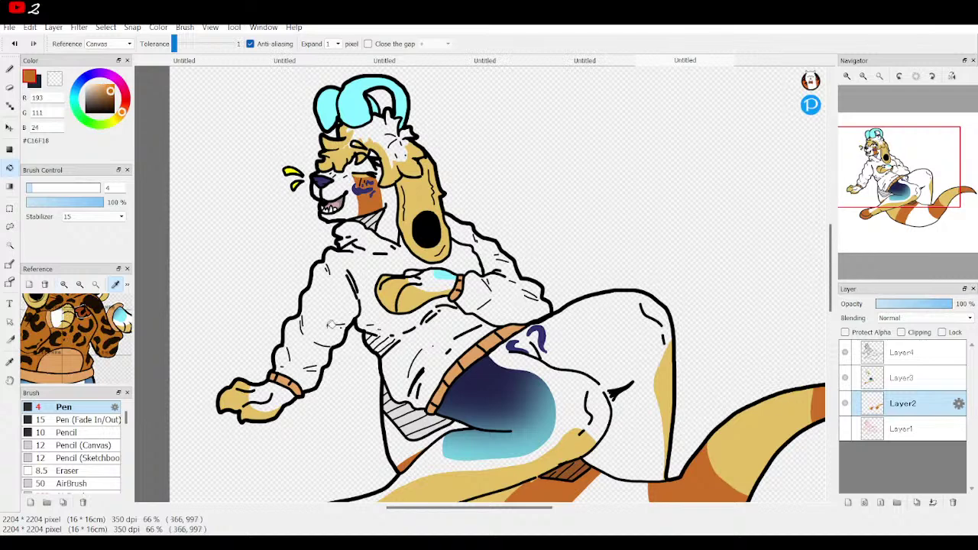
click(100, 300)
click(10, 71)
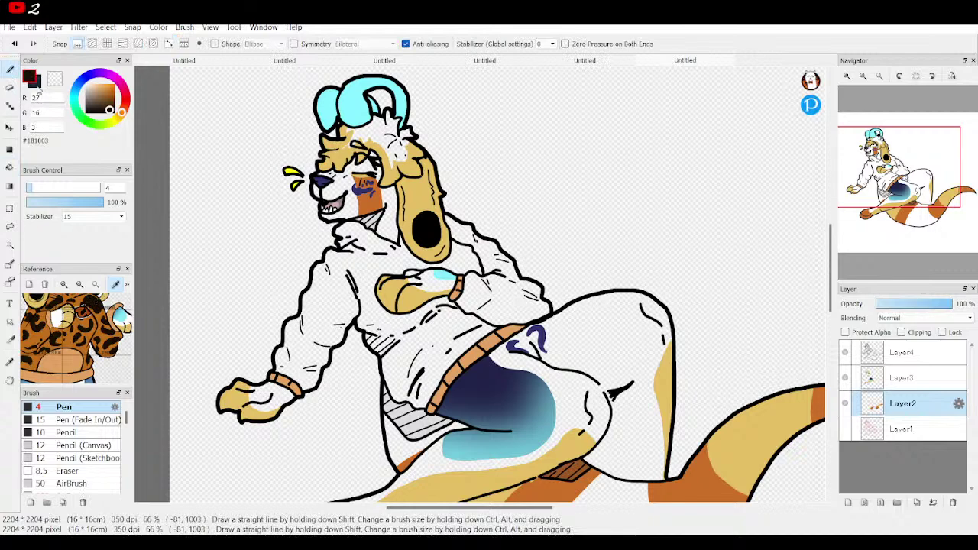
click(113, 108)
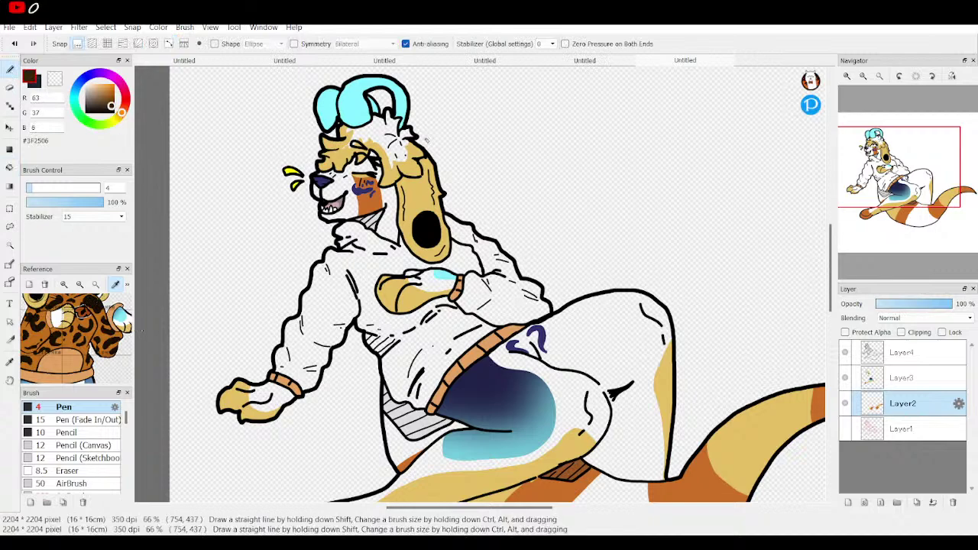
Step: Outline curved leopard spots and small dots along the supporting arm's sleeve in dark brown #3F2506
click(847, 77)
click(846, 76)
drag(895, 173, 863, 183)
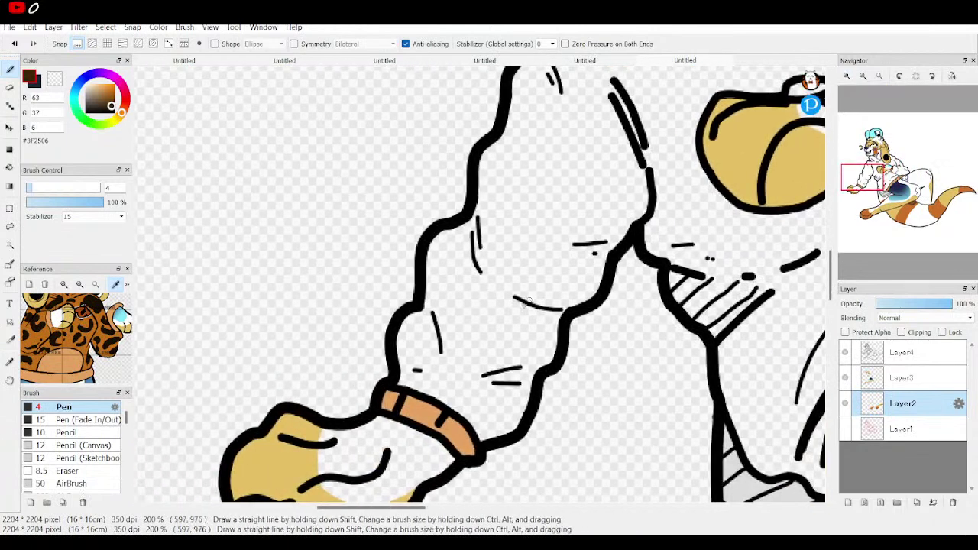
mouse_move(489, 358)
mouse_down()
mouse_move(492, 384)
mouse_move(506, 362)
mouse_move(483, 358)
mouse_move(523, 321)
mouse_move(526, 279)
mouse_move(575, 273)
mouse_move(556, 310)
mouse_move(512, 343)
mouse_move(449, 285)
mouse_move(468, 235)
mouse_up()
mouse_move(477, 238)
mouse_down()
mouse_move(517, 237)
mouse_move(488, 251)
mouse_move(490, 305)
mouse_move(461, 306)
mouse_up()
mouse_move(547, 133)
mouse_down()
mouse_move(586, 127)
mouse_move(598, 200)
mouse_move(575, 197)
mouse_move(577, 165)
mouse_move(544, 174)
mouse_move(526, 149)
mouse_move(551, 126)
mouse_up()
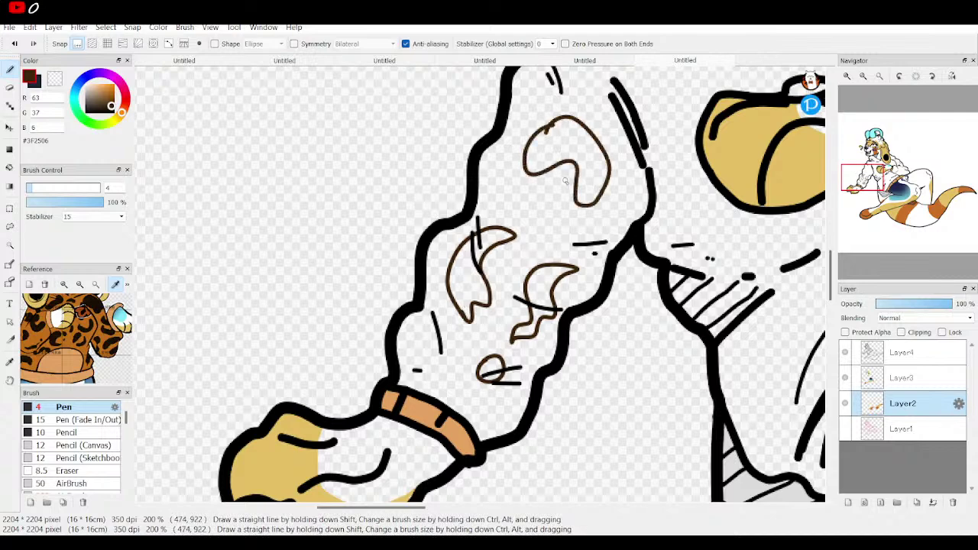
mouse_move(556, 183)
mouse_down()
mouse_move(564, 200)
mouse_move(553, 183)
mouse_up()
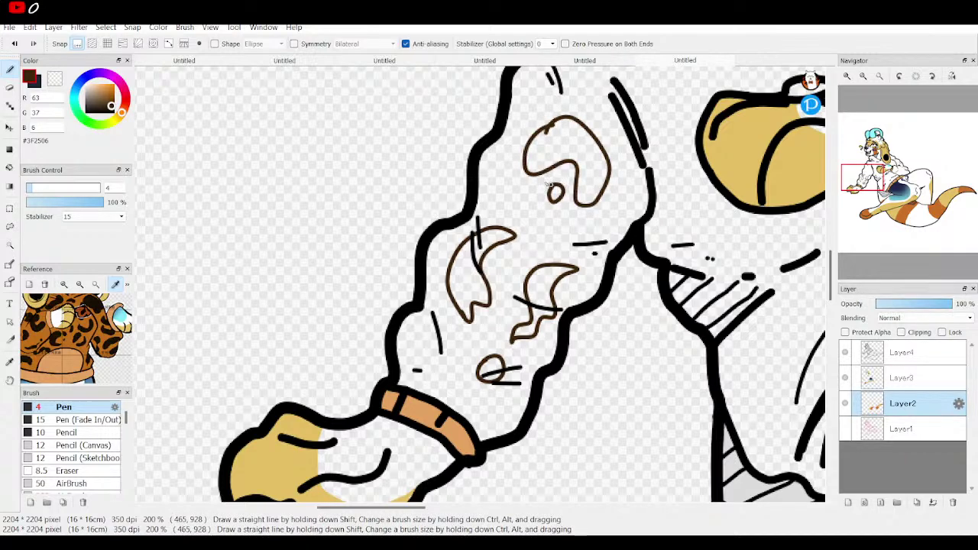
Step: Fill all the outlined leopard spots on the supporting arm's sleeve with dark brown #3F2506
click(10, 169)
click(468, 267)
click(497, 234)
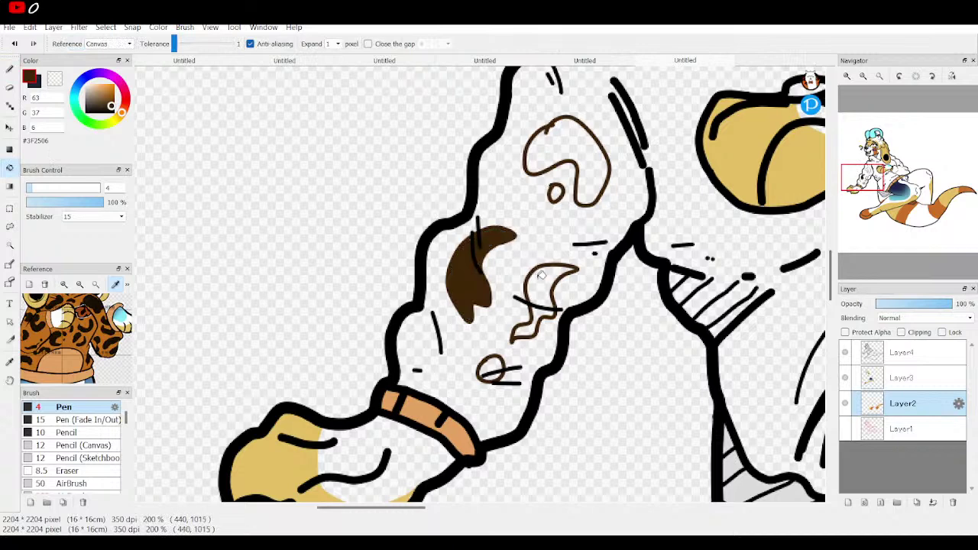
click(539, 273)
click(540, 313)
click(497, 362)
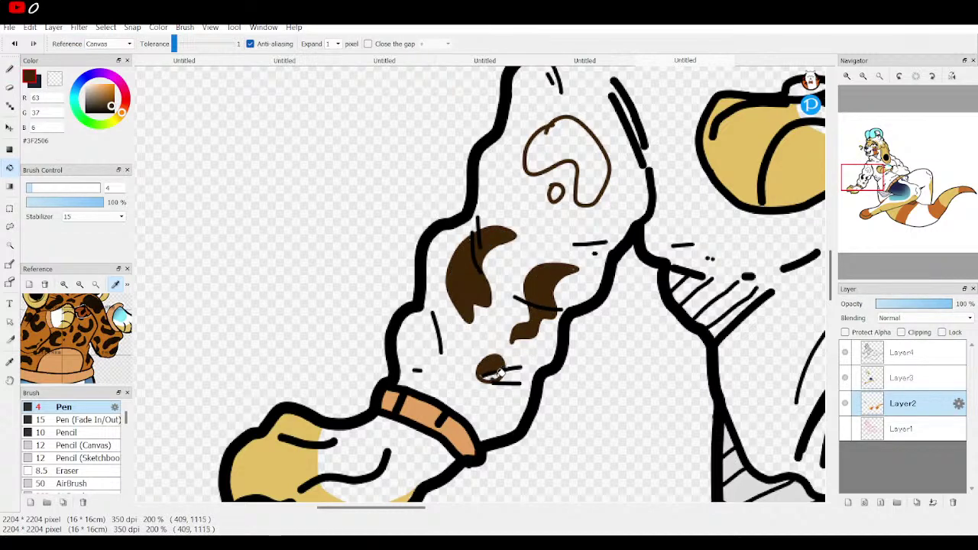
click(590, 186)
click(556, 193)
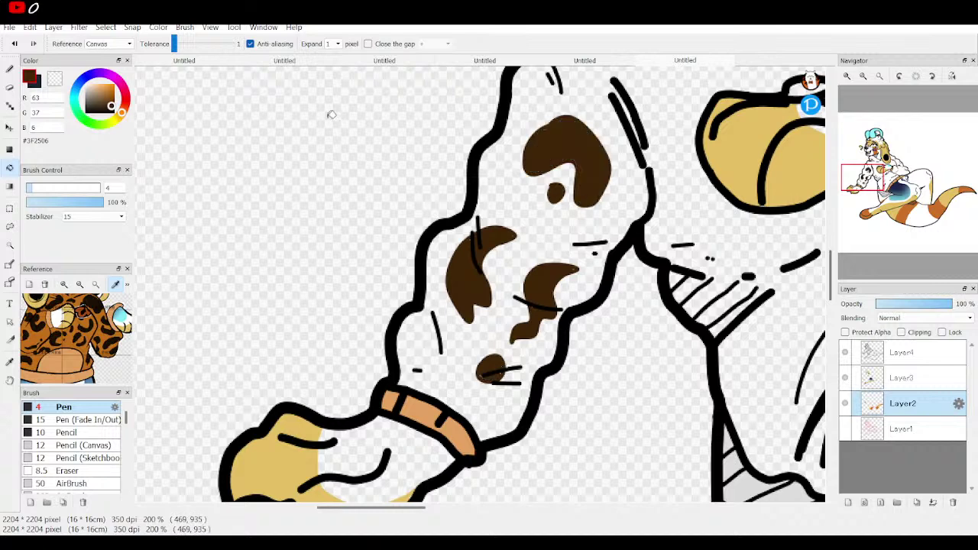
Step: Outline a long leopard spot and smaller ones across the sweater's chest above the raised paw with the pen
key(b)
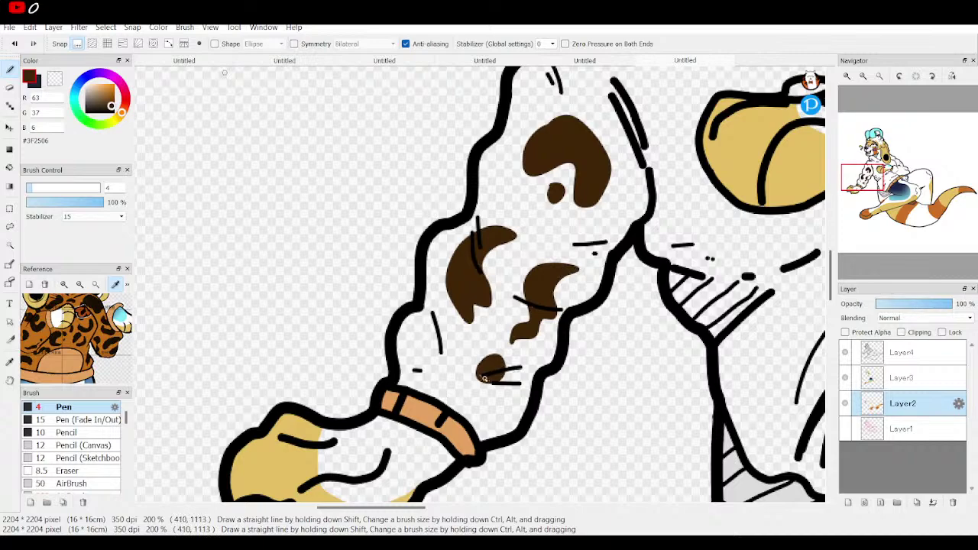
click(863, 75)
click(863, 76)
drag(871, 183, 890, 168)
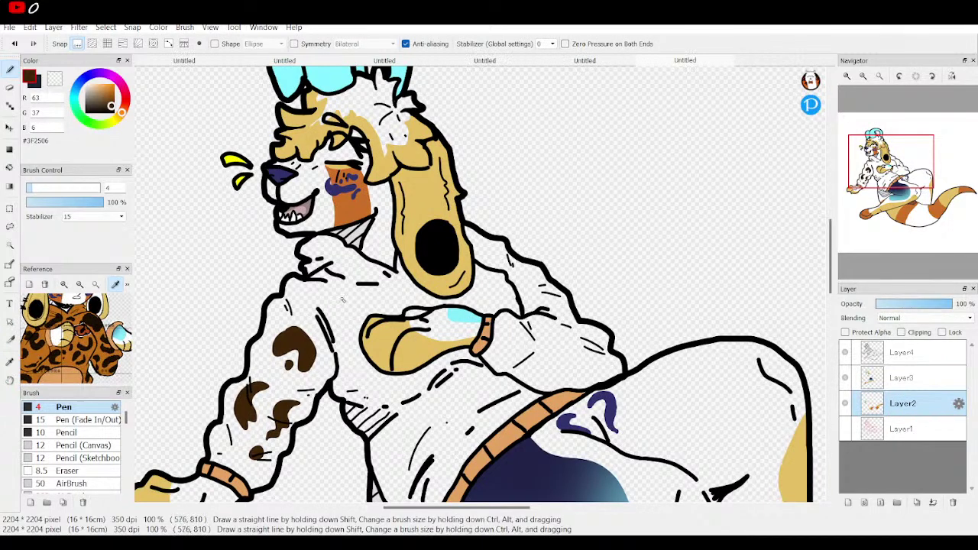
mouse_move(344, 296)
mouse_down()
mouse_move(405, 290)
mouse_move(348, 311)
mouse_move(334, 302)
mouse_up()
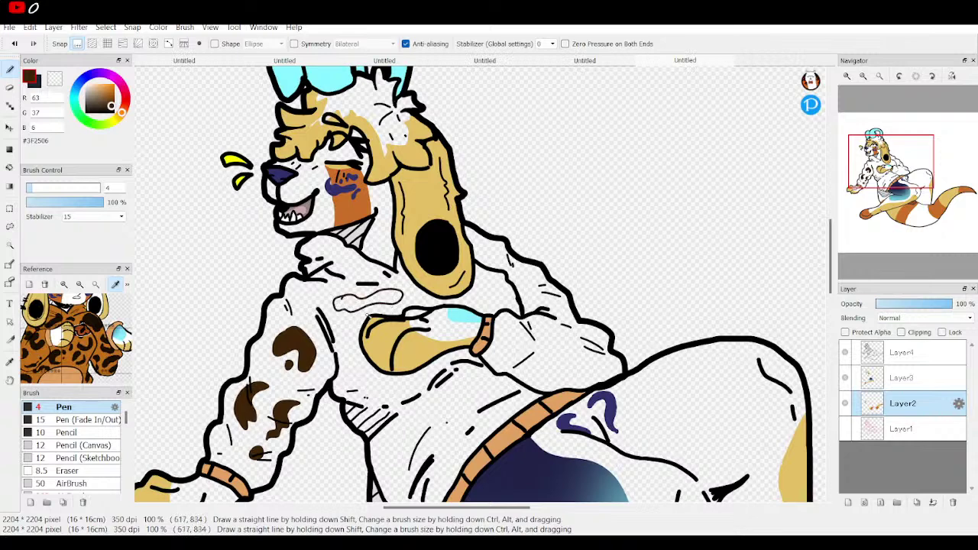
drag(315, 293, 322, 293)
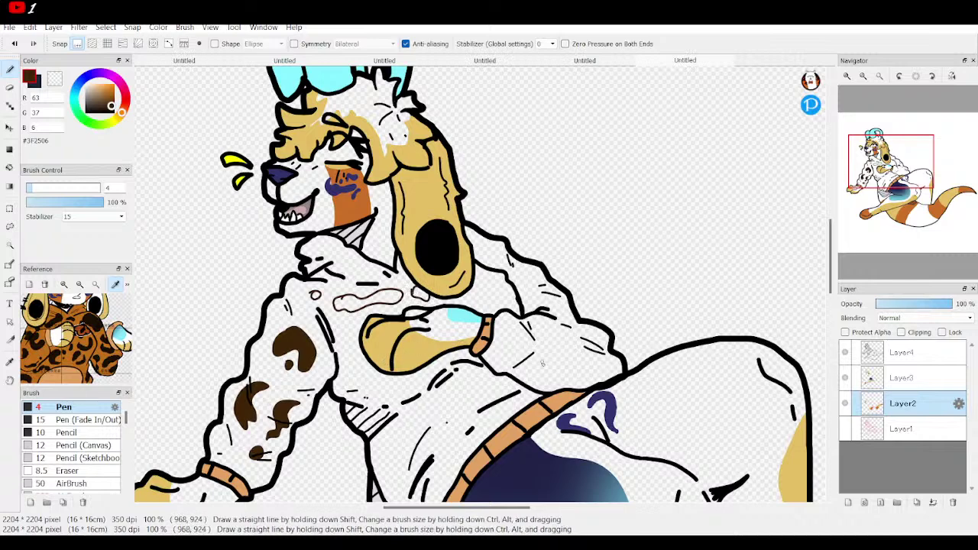
Step: Outline curved leopard spots and small dots on the raised arm's sleeve, from the cuff to the elbow and upper arm
mouse_move(539, 368)
mouse_down()
mouse_move(565, 339)
mouse_move(574, 365)
mouse_move(544, 376)
mouse_move(550, 353)
mouse_move(542, 368)
mouse_move(535, 358)
mouse_move(547, 352)
mouse_up()
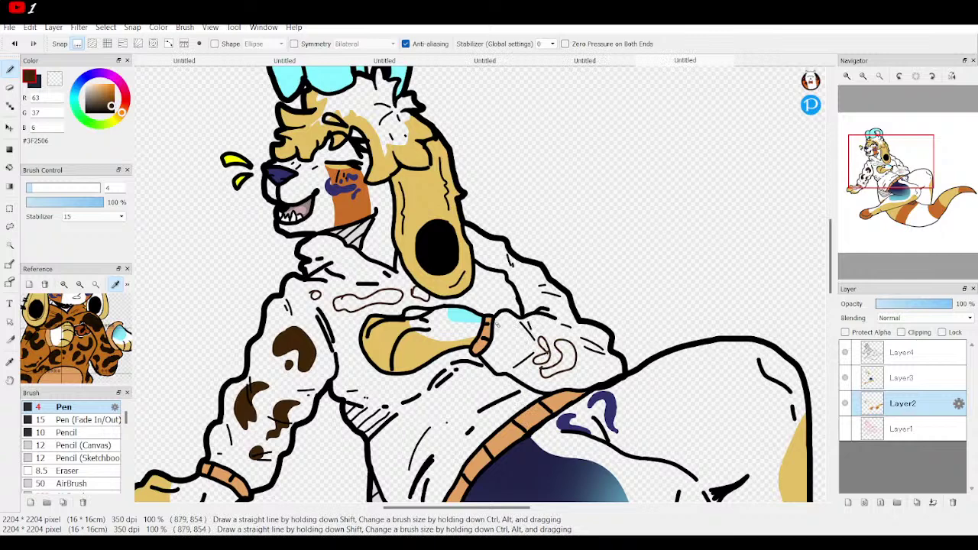
drag(496, 331, 515, 317)
mouse_move(524, 268)
mouse_down()
mouse_move(543, 302)
mouse_move(569, 308)
mouse_up()
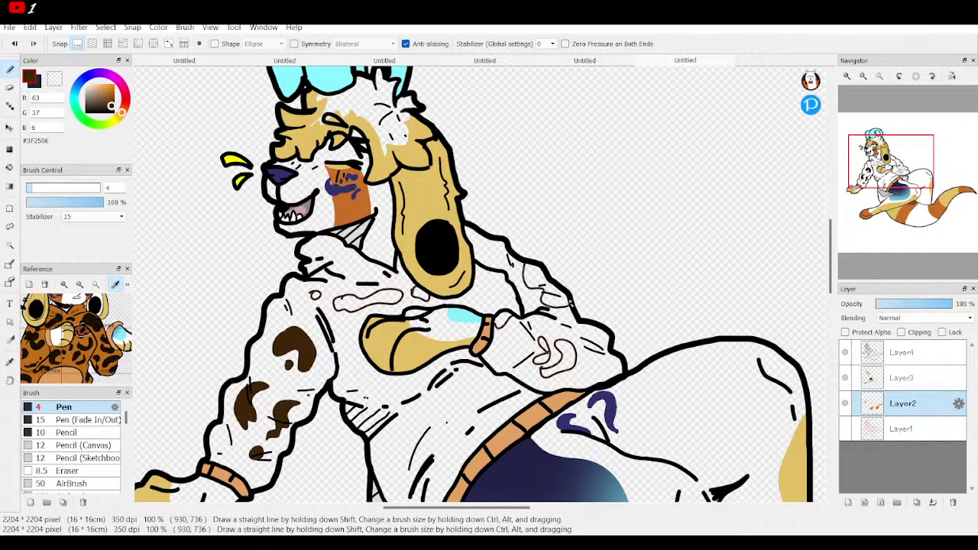
drag(594, 374, 609, 375)
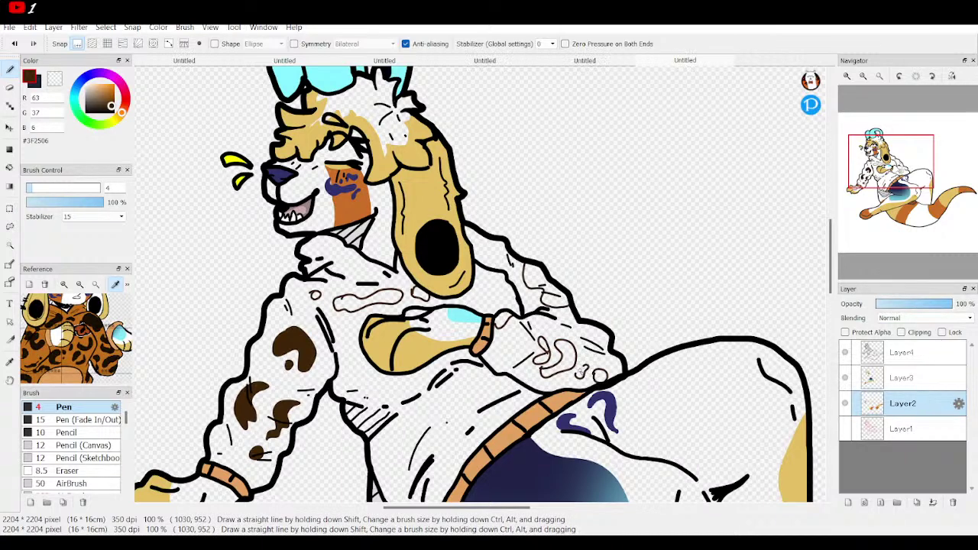
Step: Fill the outlined leopard spots on the chest and the raised arm's sleeve with dark brown #3F2506
key(g)
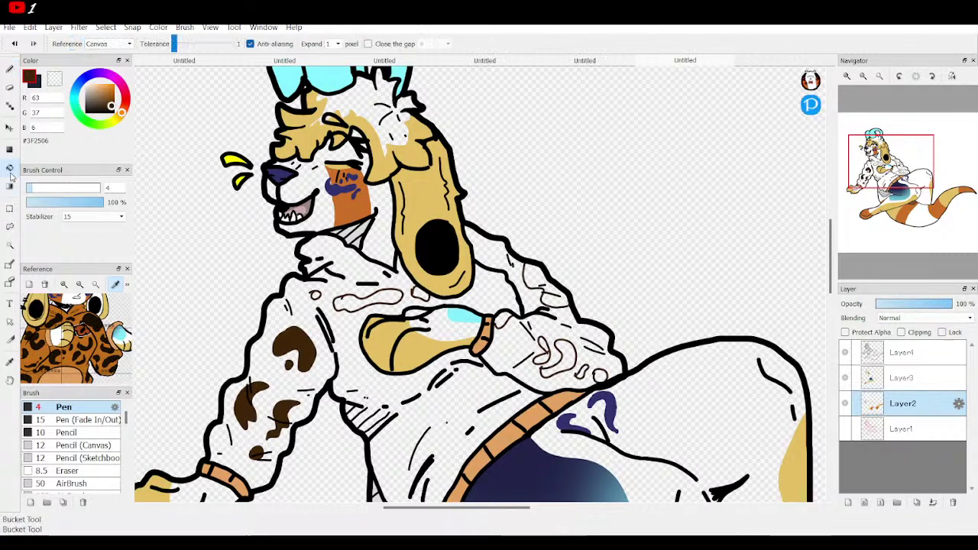
click(315, 295)
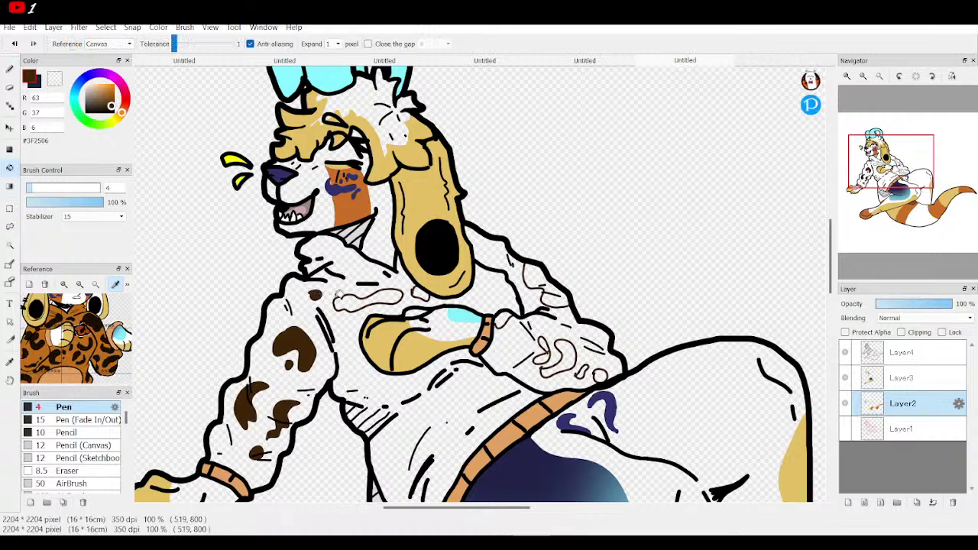
click(354, 304)
click(420, 293)
click(504, 316)
click(549, 292)
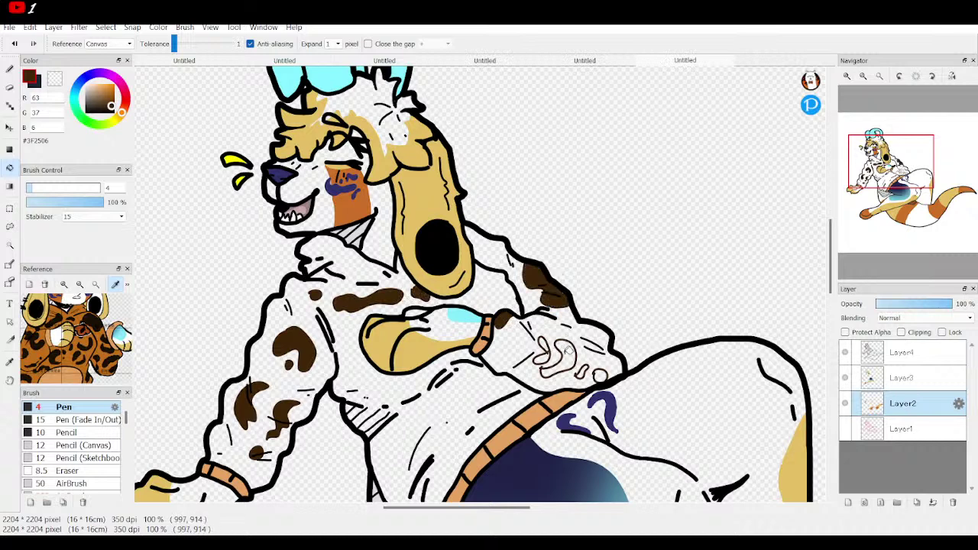
click(565, 348)
click(545, 343)
click(544, 357)
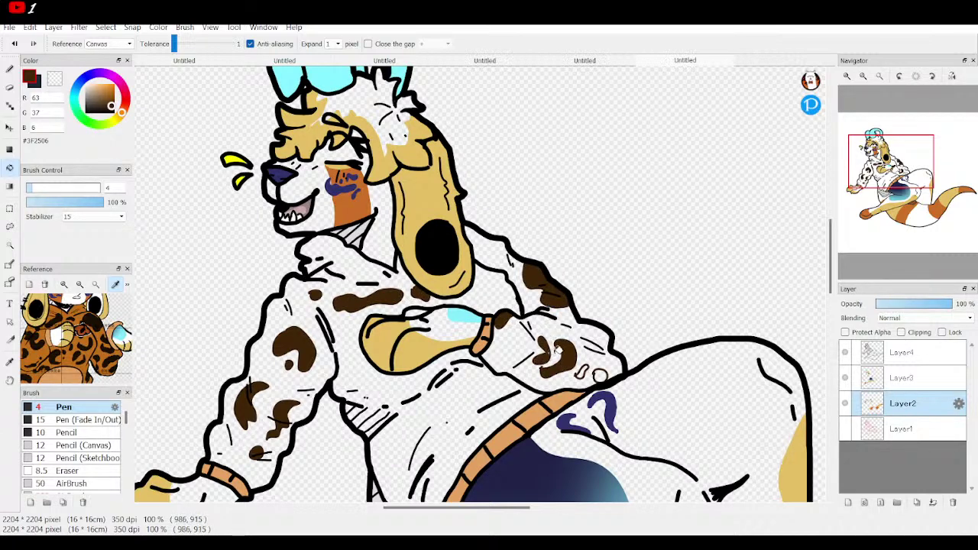
click(582, 372)
click(602, 374)
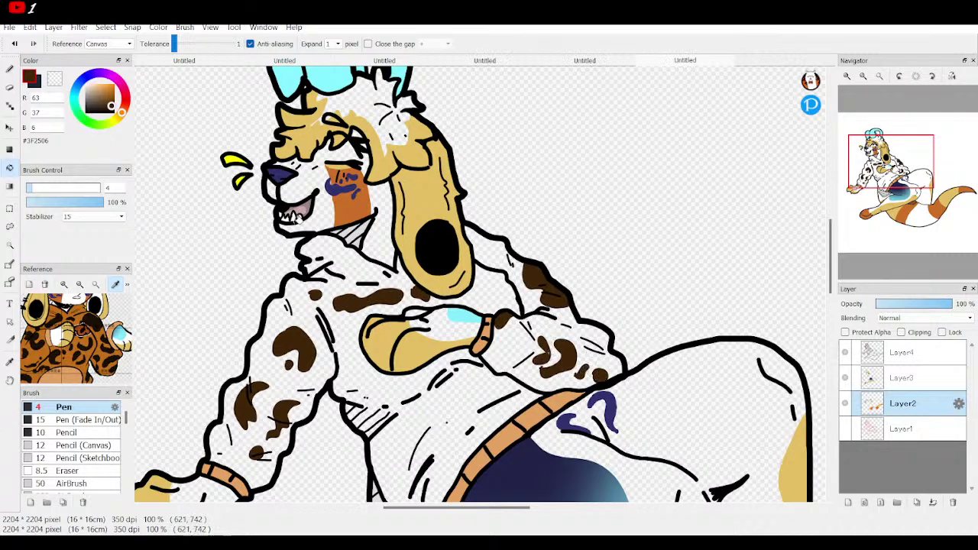
Step: Outline more leopard spots beside the ear, above and below the raised paw, and across the sweater's belly down to the hem
click(10, 68)
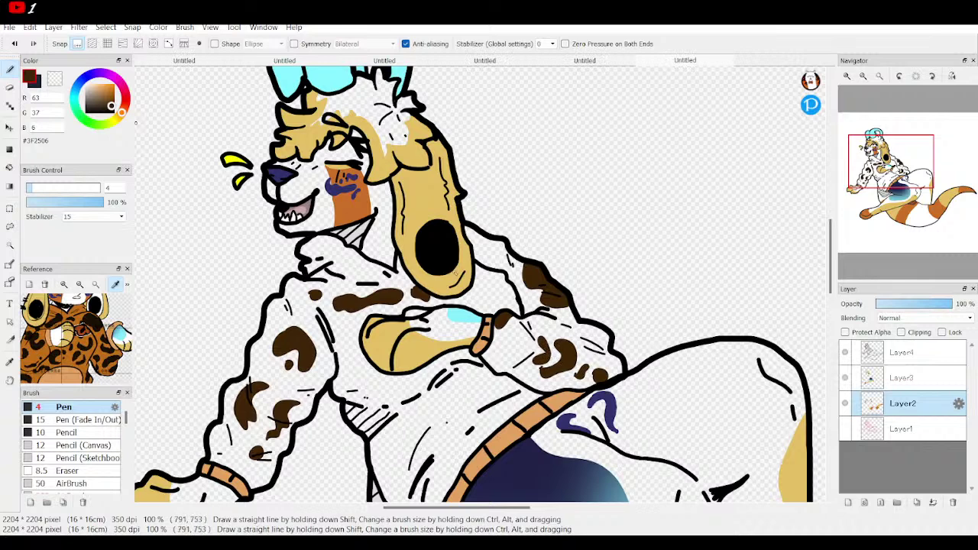
drag(489, 239, 484, 264)
mouse_move(489, 301)
mouse_down()
mouse_move(500, 282)
mouse_move(503, 315)
mouse_move(490, 324)
mouse_up()
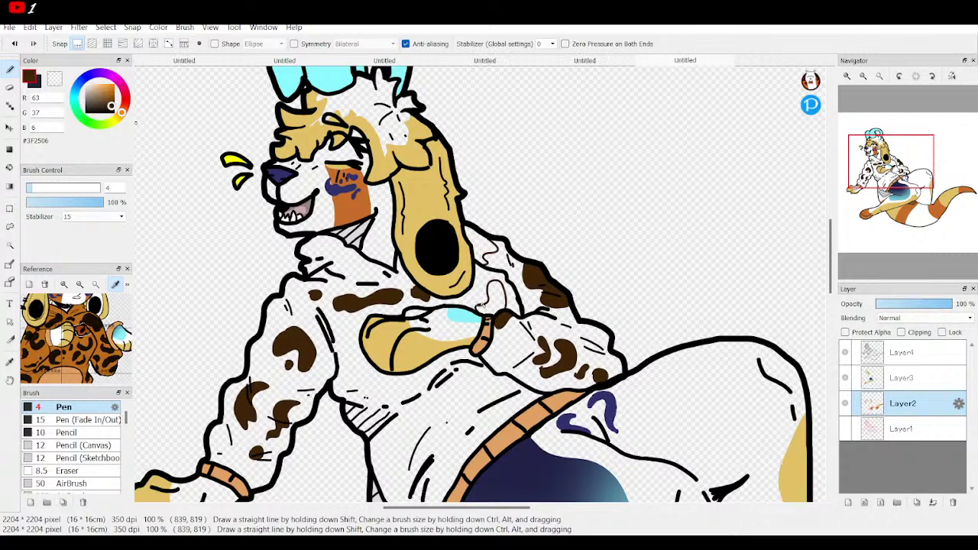
drag(878, 184, 889, 176)
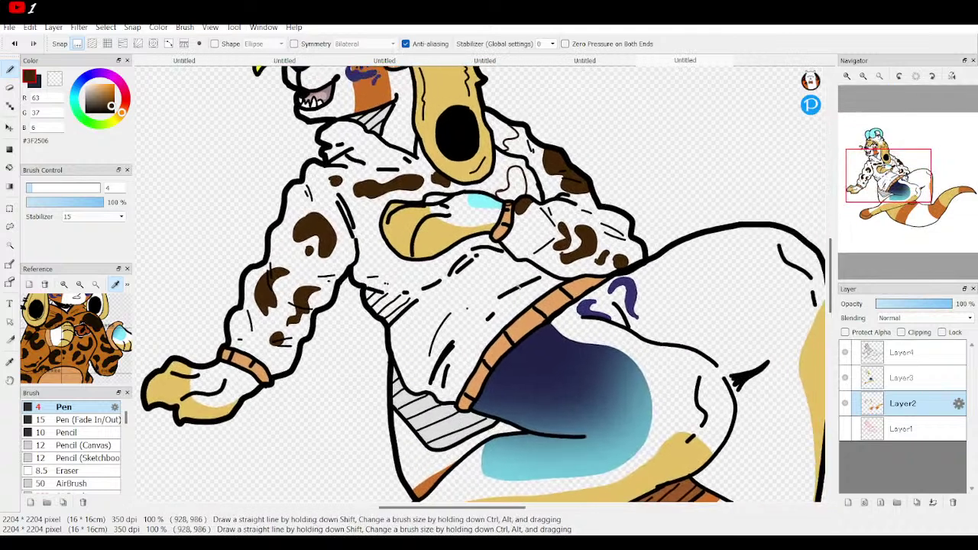
mouse_move(475, 286)
mouse_down()
mouse_move(497, 260)
mouse_move(495, 281)
mouse_move(478, 296)
mouse_move(468, 290)
mouse_move(477, 279)
mouse_move(519, 267)
mouse_move(513, 306)
mouse_move(483, 312)
mouse_move(507, 267)
mouse_up()
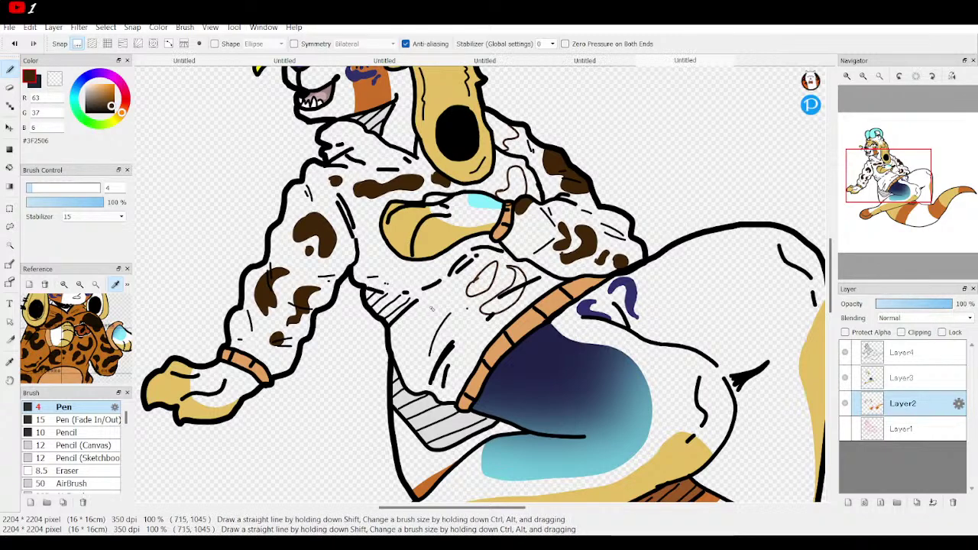
mouse_move(417, 352)
mouse_down()
mouse_move(409, 321)
mouse_move(436, 311)
mouse_move(424, 345)
mouse_up()
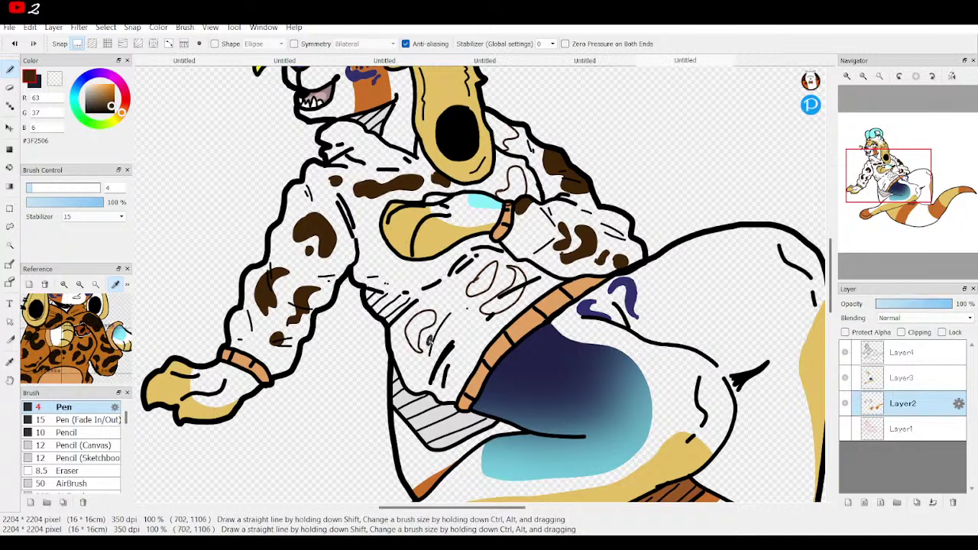
drag(480, 337, 463, 386)
mouse_move(374, 261)
mouse_down()
mouse_move(407, 277)
mouse_move(412, 263)
mouse_up()
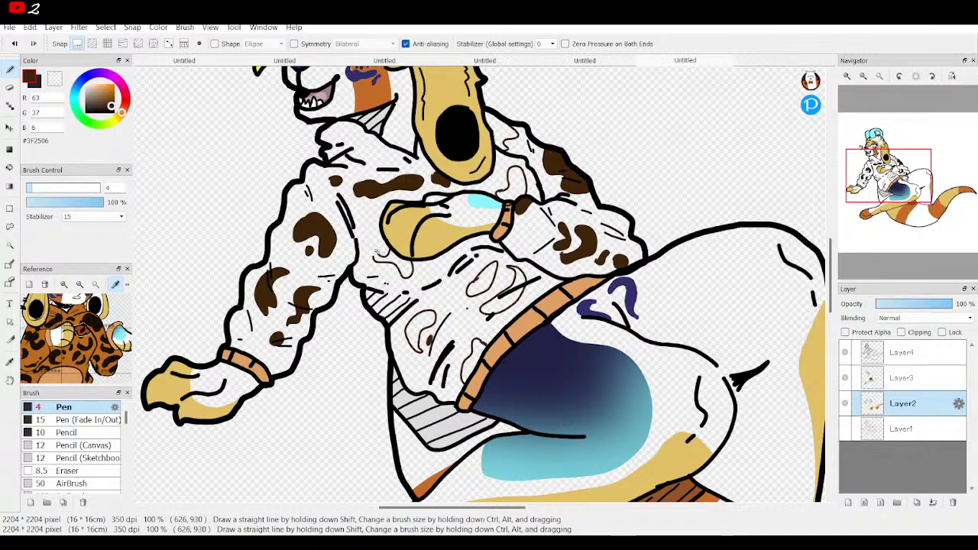
Step: Fill the outlined leopard spots beside the ear, around the raised paw and across the belly with dark brown #3F2506
key(g)
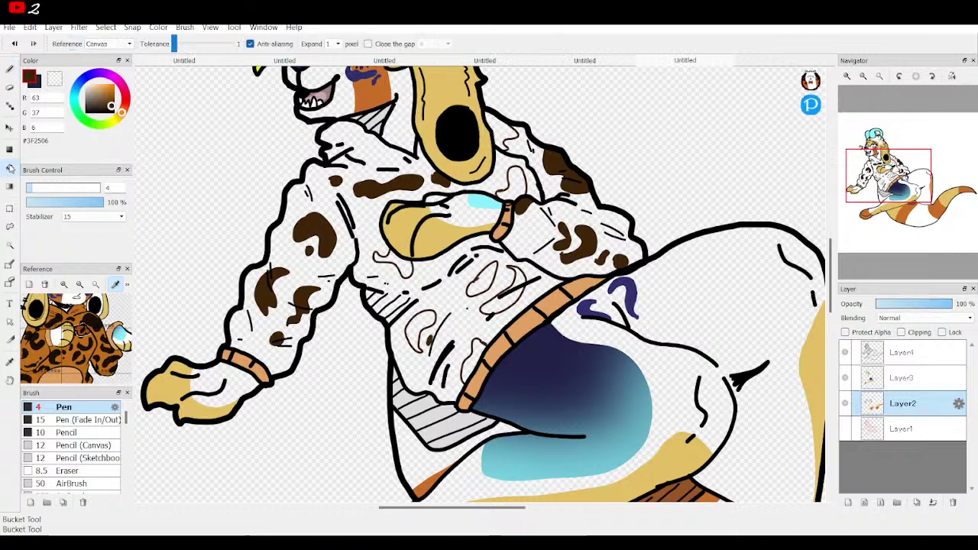
click(408, 260)
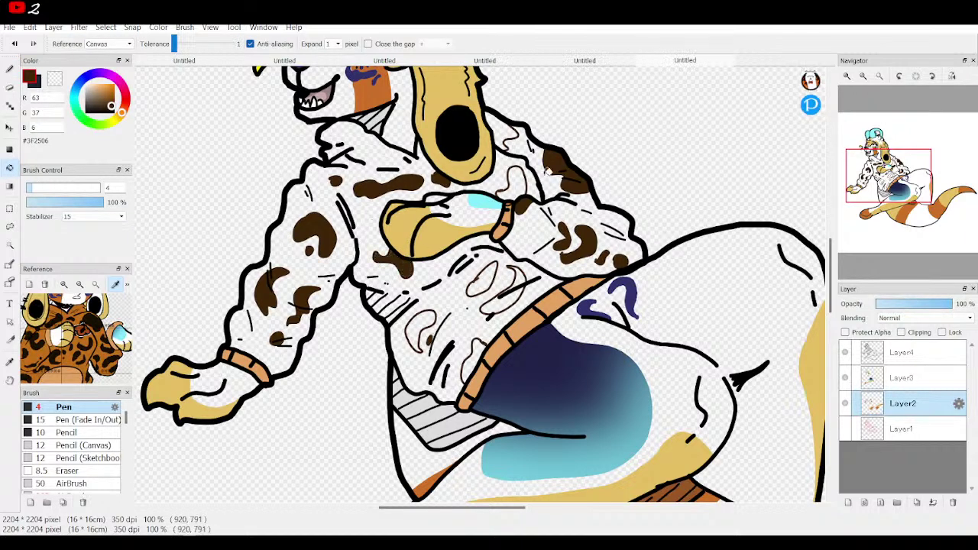
click(520, 178)
click(508, 142)
click(489, 272)
click(502, 301)
click(516, 278)
click(510, 301)
click(422, 323)
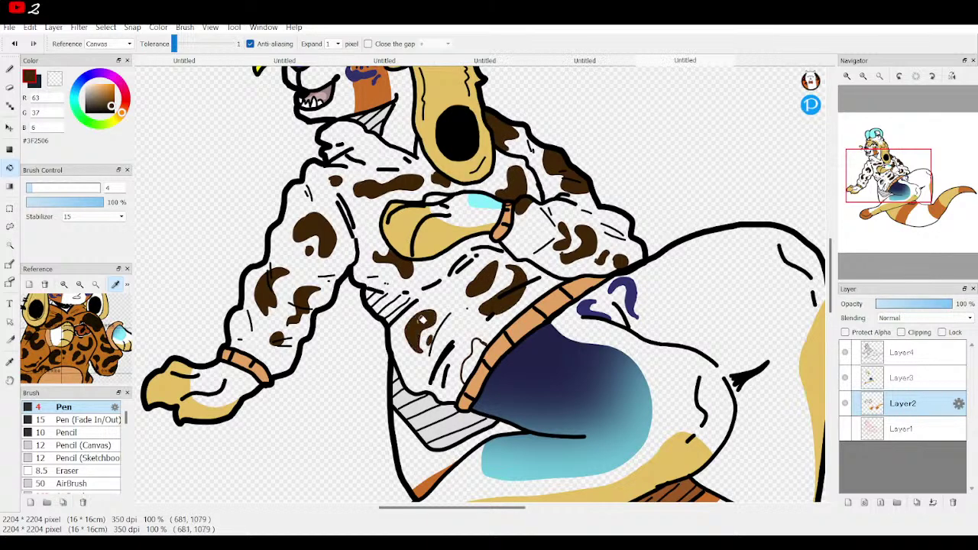
click(472, 350)
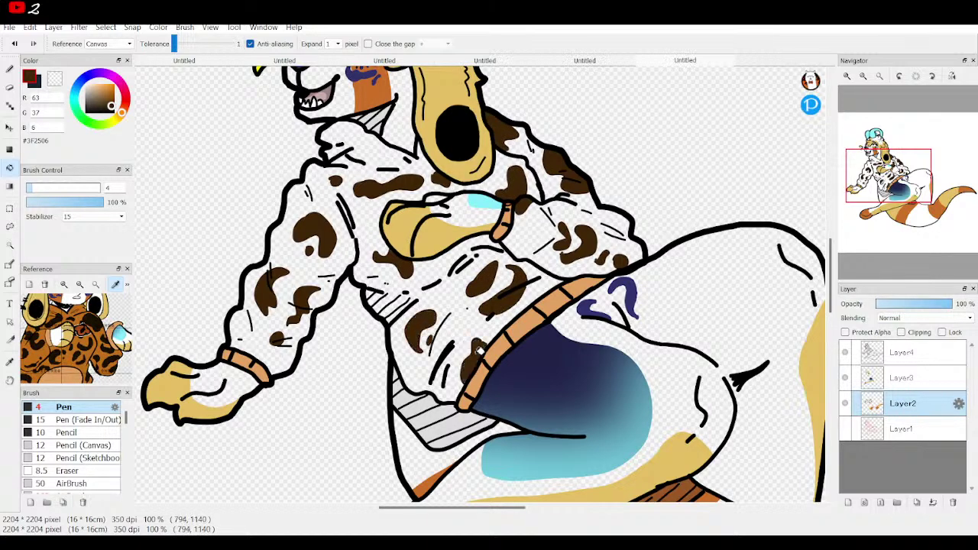
Step: Merge Layer3 down into Layer2 and add a new empty layer directly above Layer1
click(883, 75)
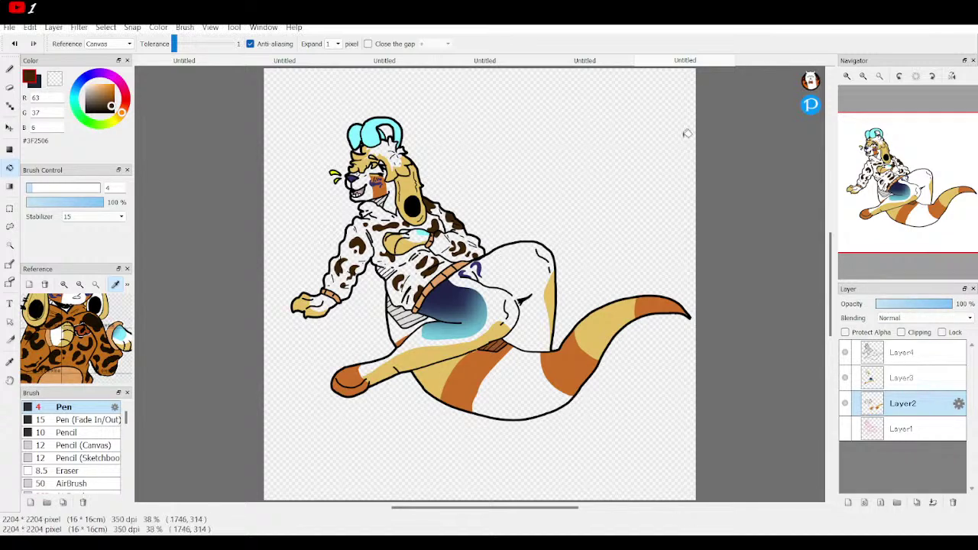
click(849, 77)
click(848, 76)
click(848, 77)
drag(923, 185, 877, 190)
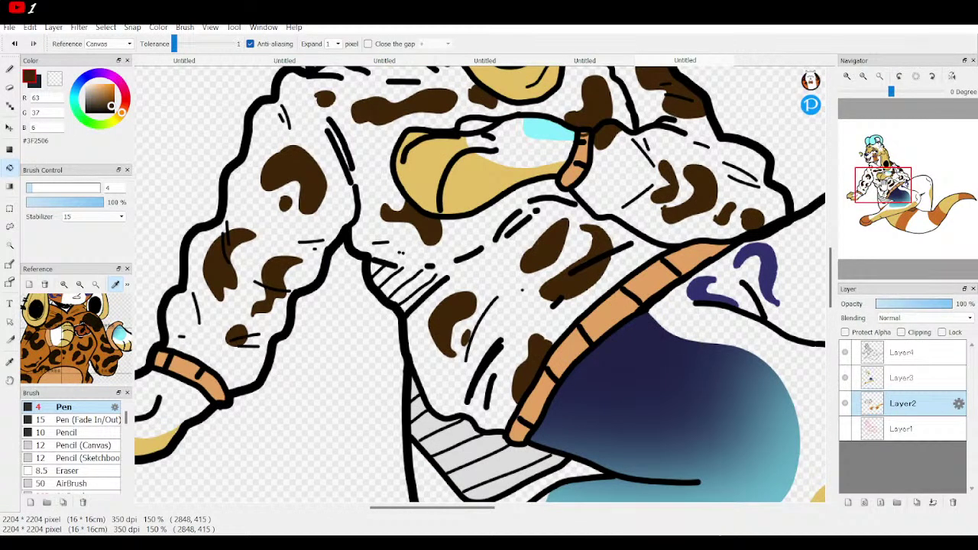
click(906, 378)
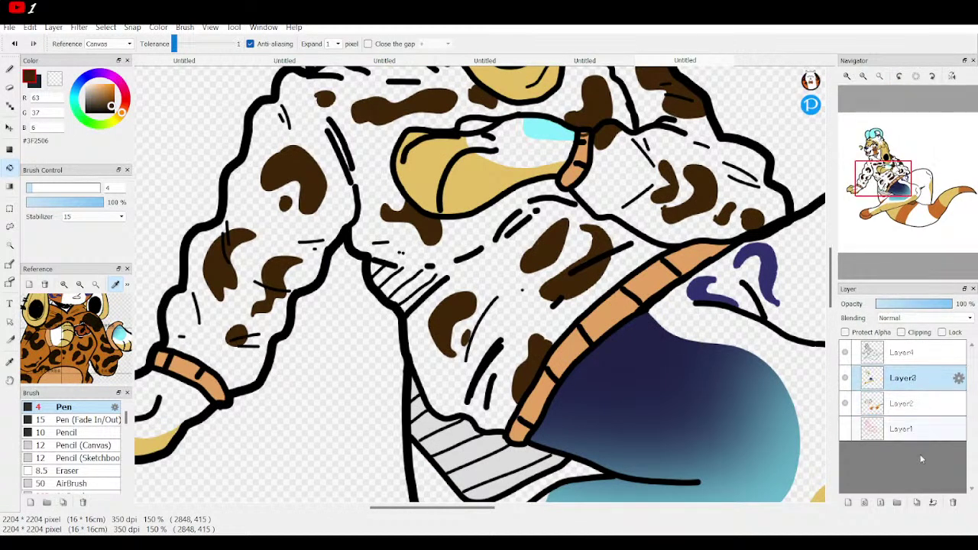
click(933, 502)
click(899, 401)
click(848, 503)
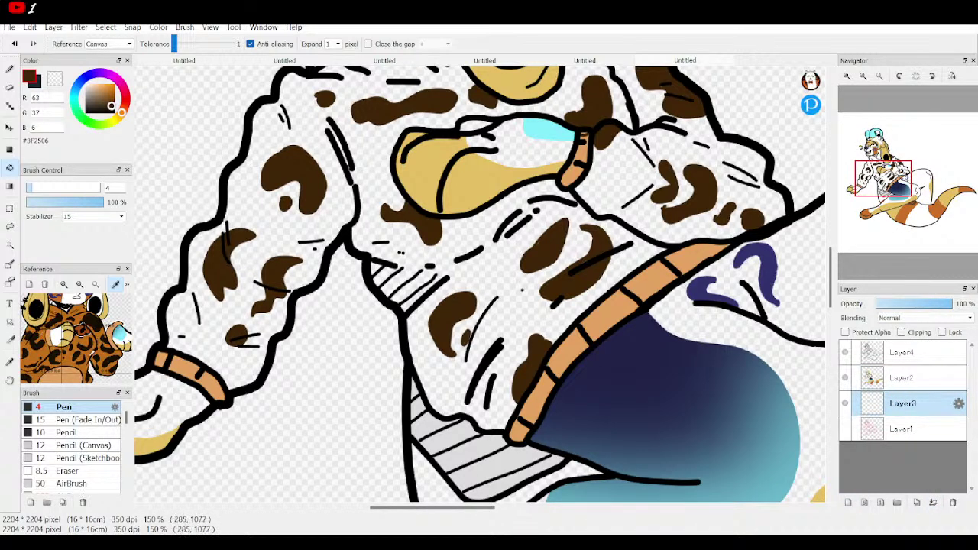
Step: Sample the sweater's orange base colour from the reference and darken it to brown #7E4813
click(93, 349)
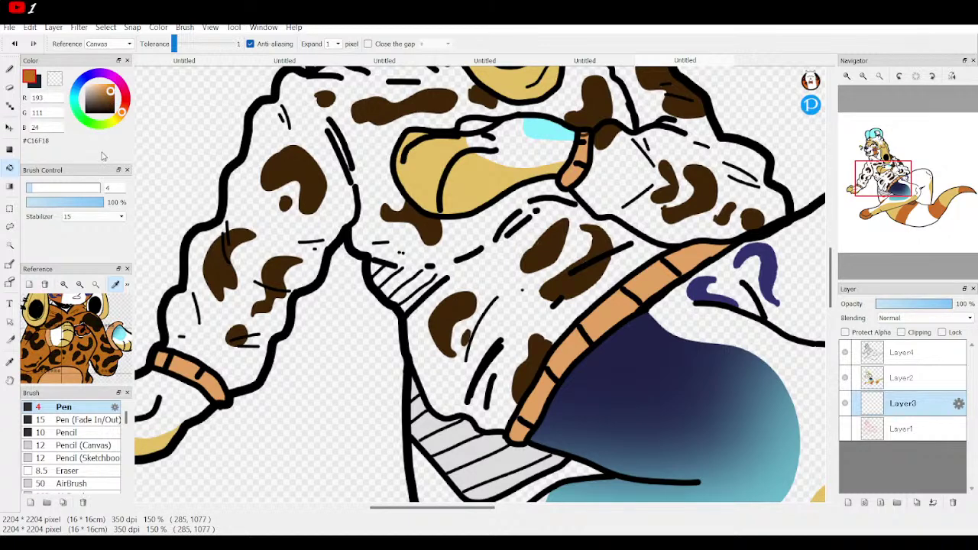
click(110, 99)
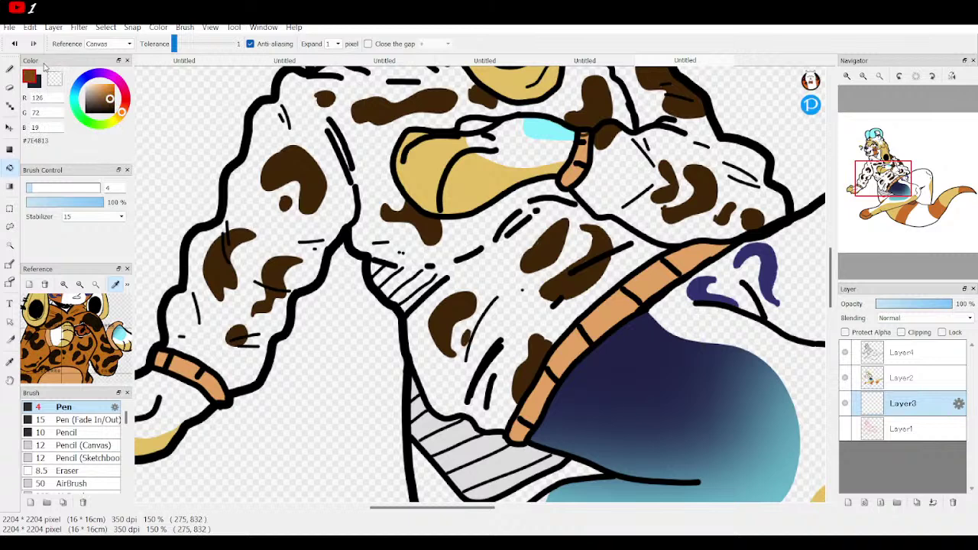
Step: Close off the hatched area on the hoodie's side with a brown #7E4813 pen line and fill its segments with that brown
click(9, 69)
mouse_move(456, 262)
mouse_down()
mouse_move(450, 262)
mouse_move(390, 267)
mouse_up()
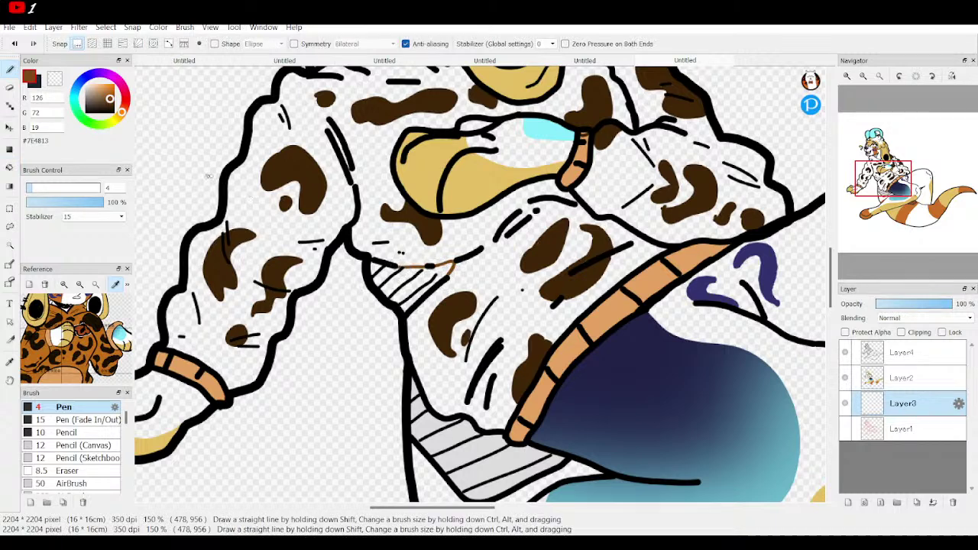
click(9, 166)
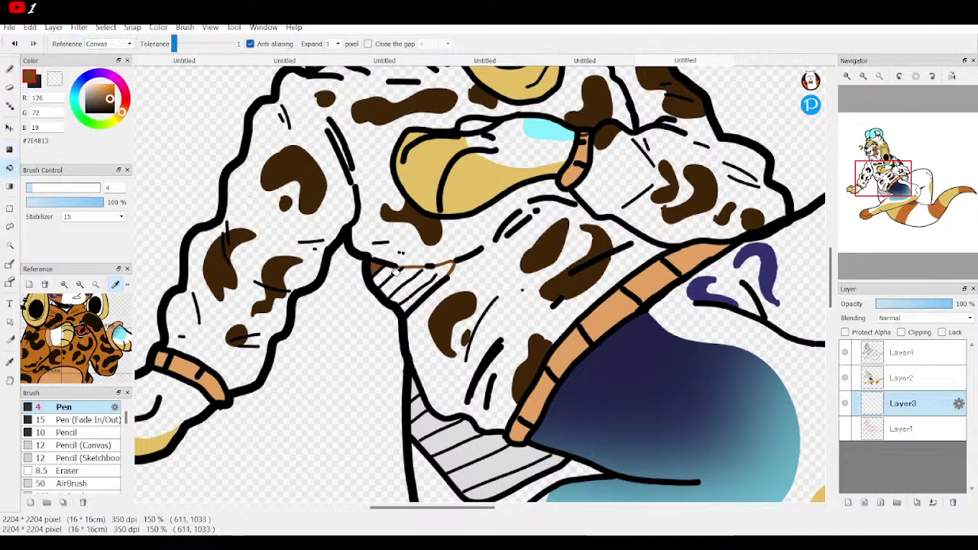
click(383, 277)
click(399, 284)
click(429, 279)
click(416, 291)
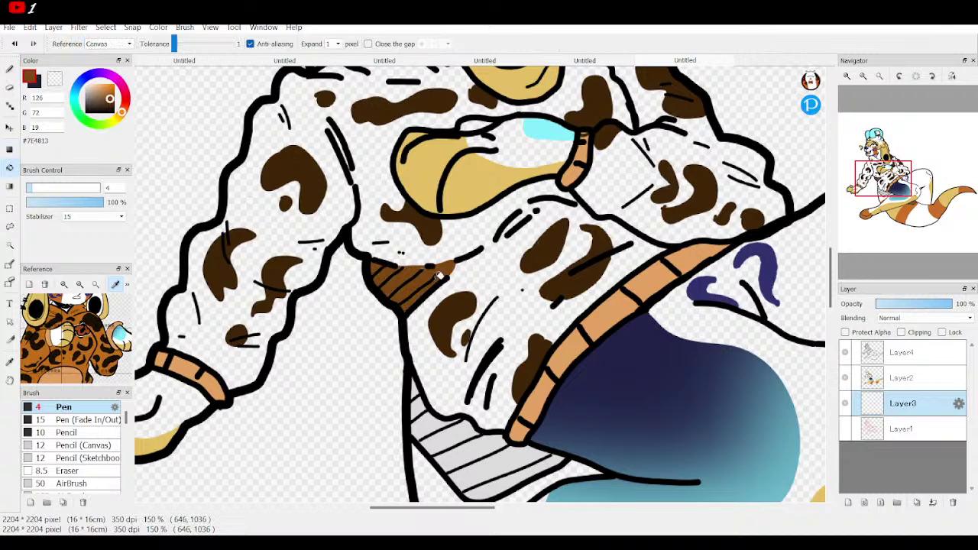
Step: Merge Layer2 down into Layer3 and add a new empty layer directly above Layer1
click(10, 69)
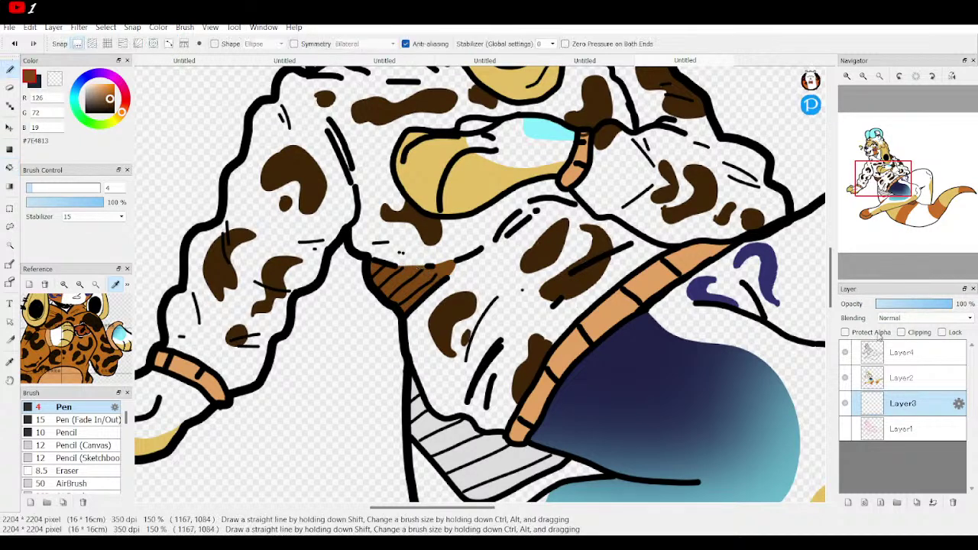
click(936, 375)
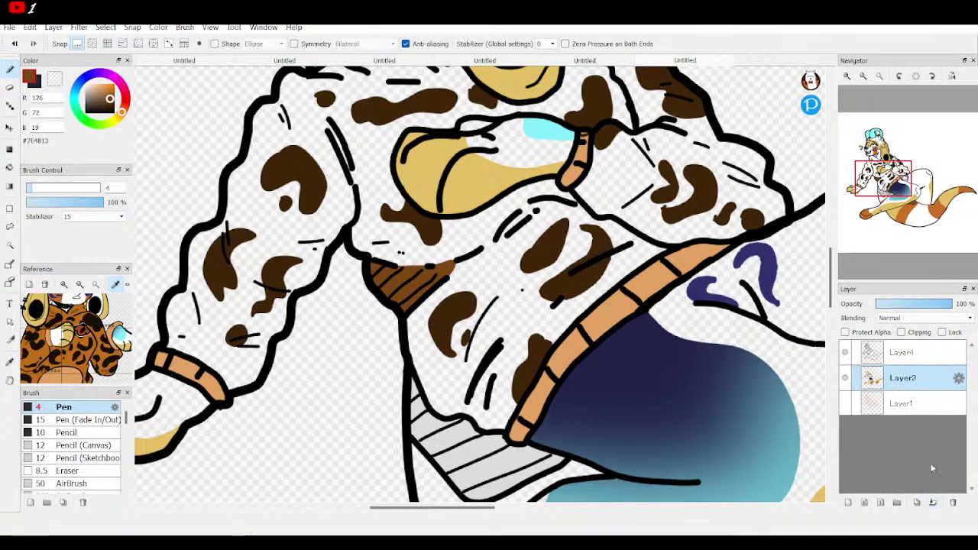
click(933, 502)
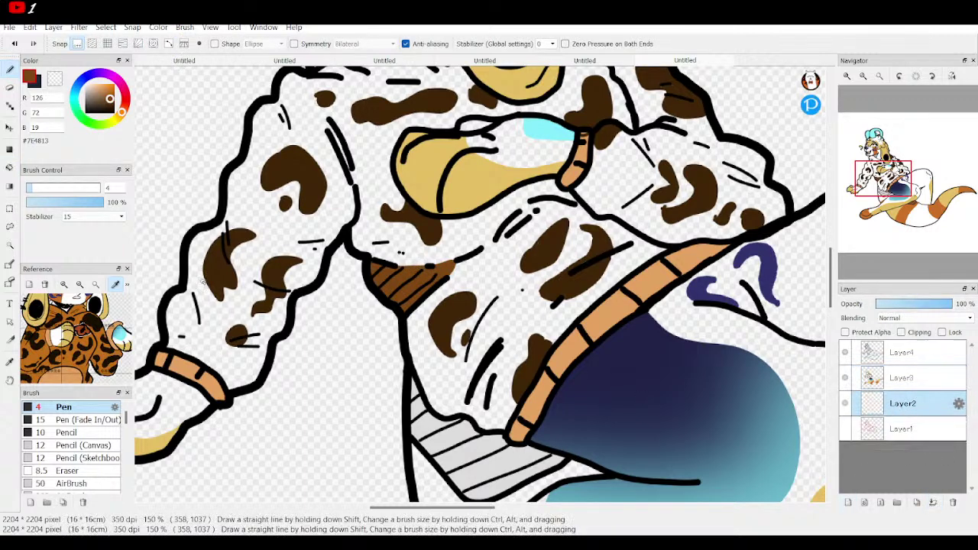
Step: Pick the hoodie orange #C16F18 from the reference image and fill the hoodie's body and sleeves with it
click(91, 351)
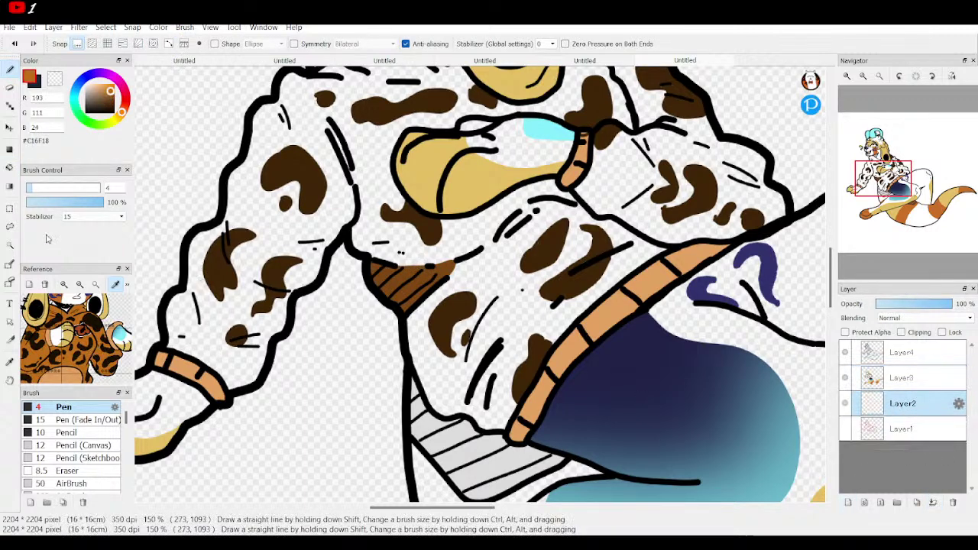
click(10, 167)
click(337, 206)
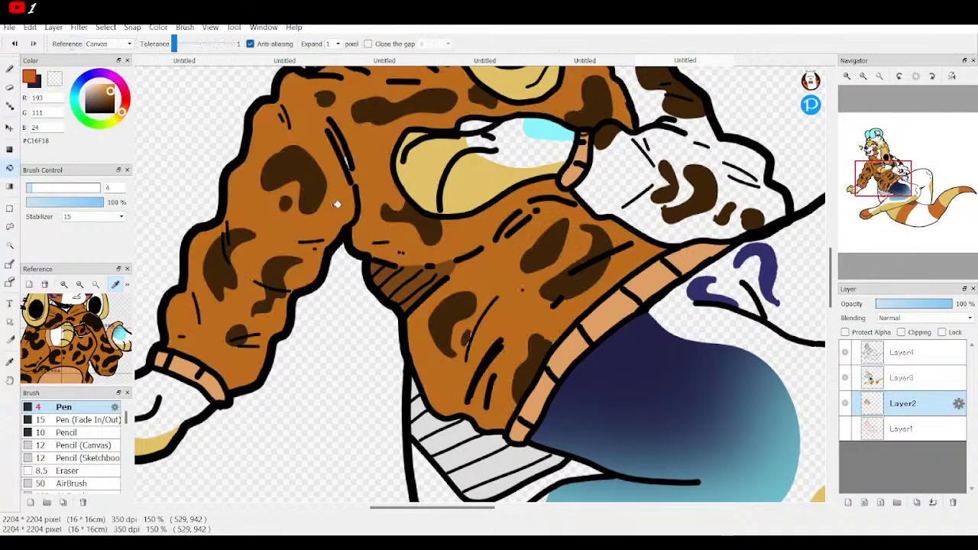
click(863, 76)
click(863, 76)
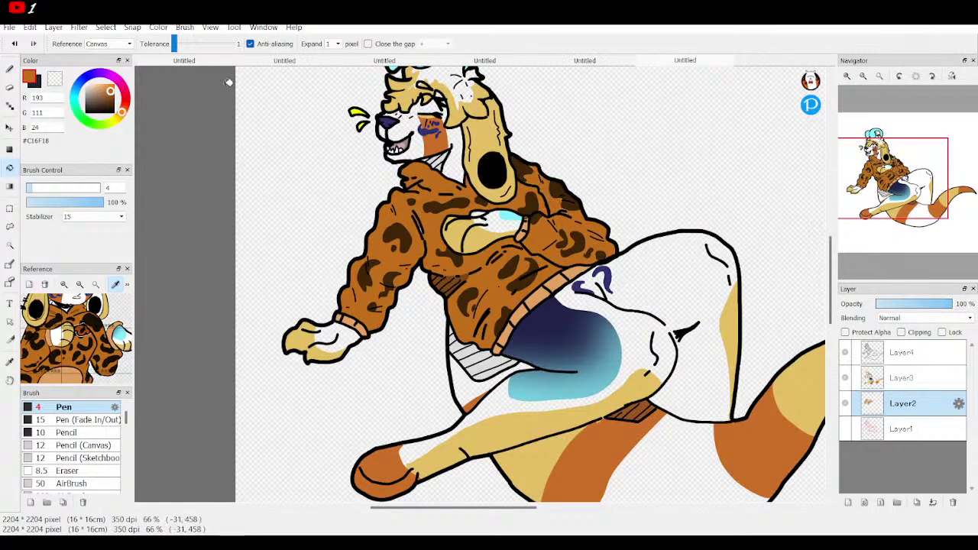
Step: Merge Layer3 down into the orange hoodie fill layer and add an empty layer above Layer1
click(10, 71)
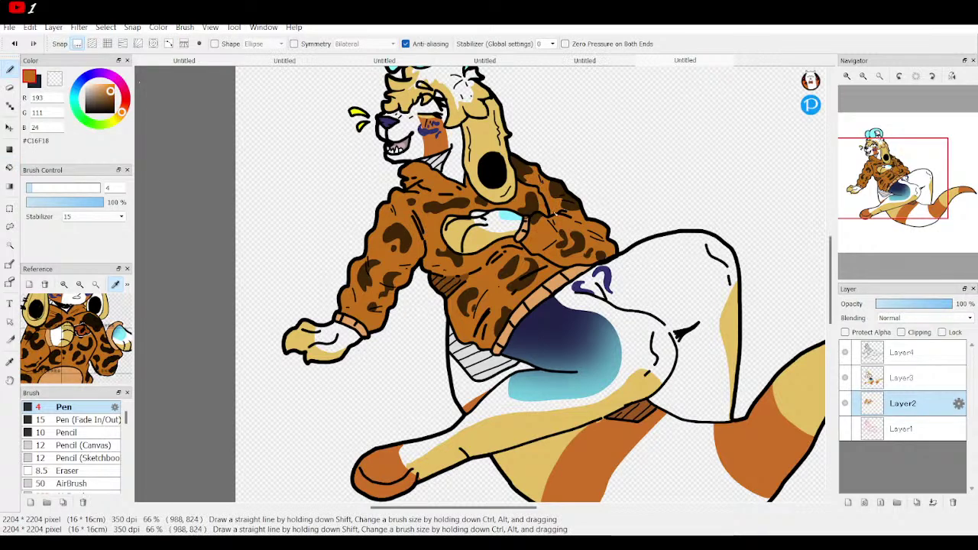
drag(917, 193, 897, 175)
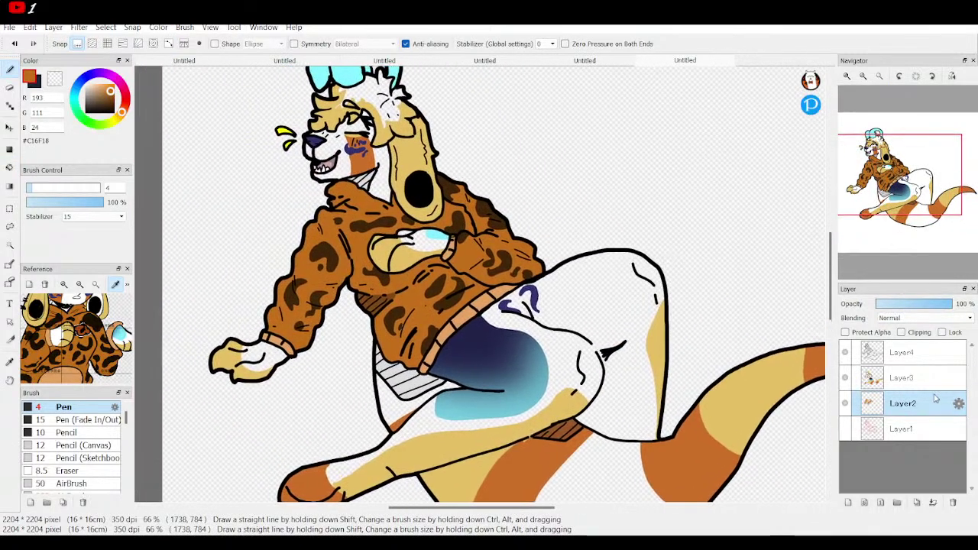
click(921, 378)
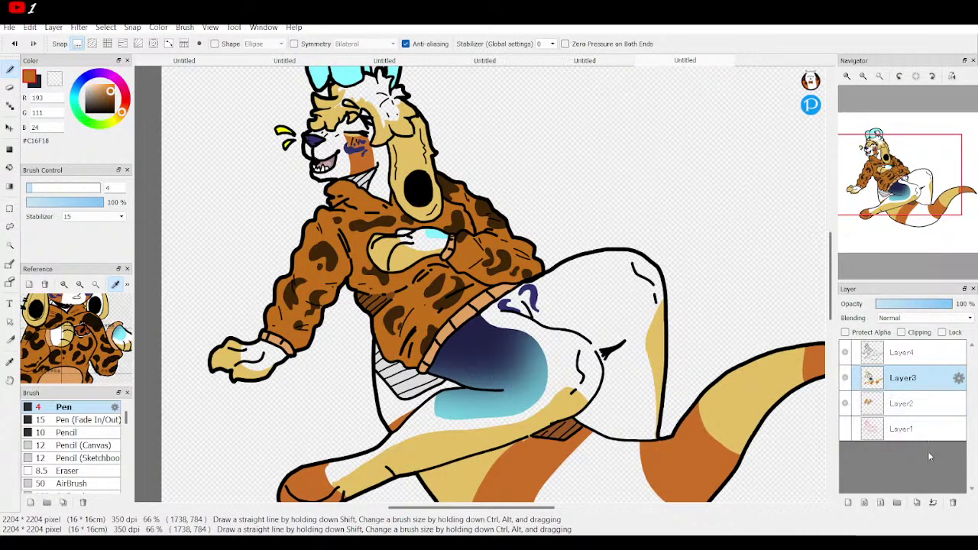
click(933, 503)
click(913, 403)
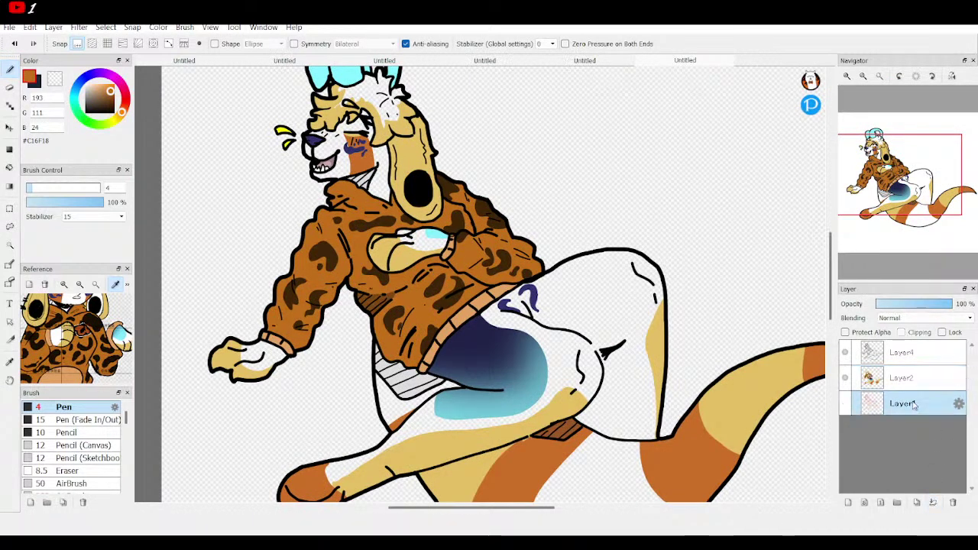
click(847, 503)
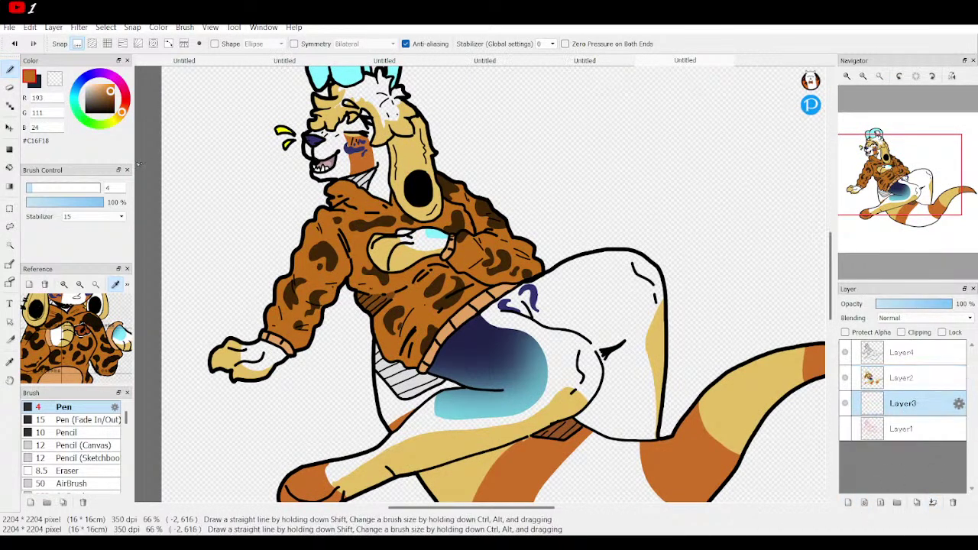
Step: Choose white #FFFFFF, hide the Layer2 colours and fill the character's head and hair with white on Layer3
click(87, 81)
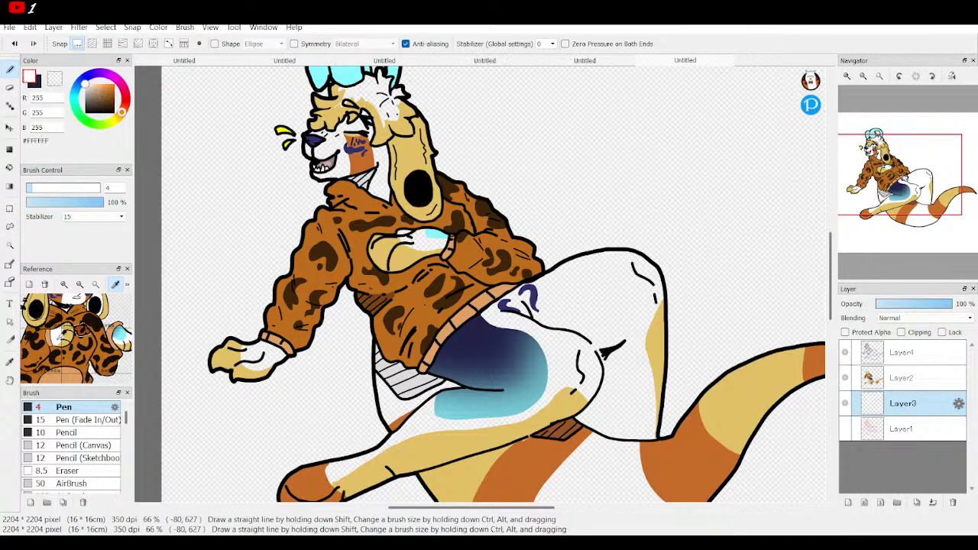
click(10, 167)
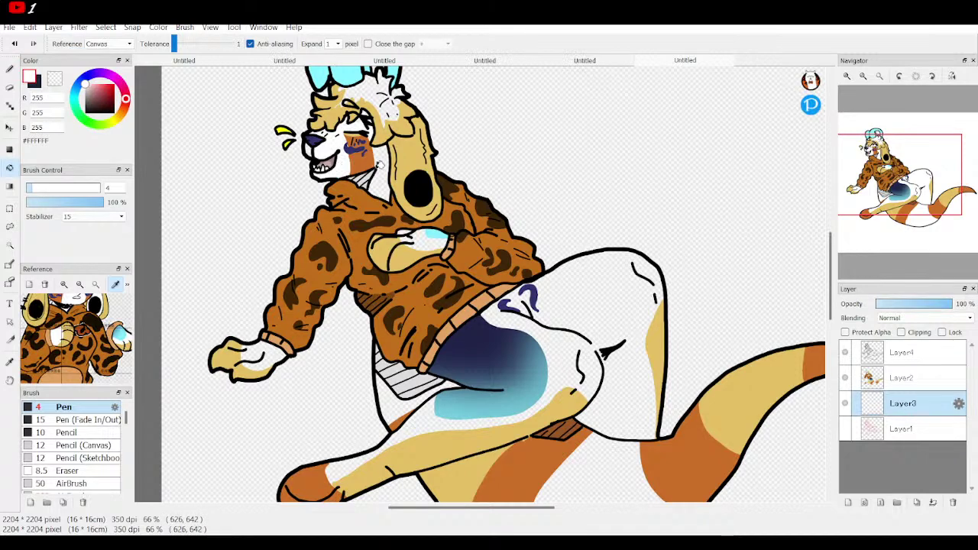
click(375, 91)
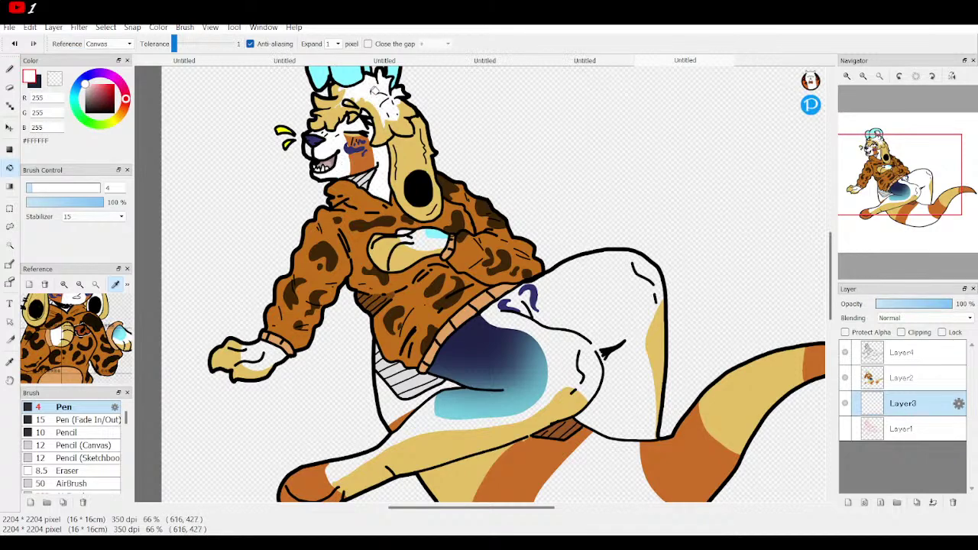
click(845, 377)
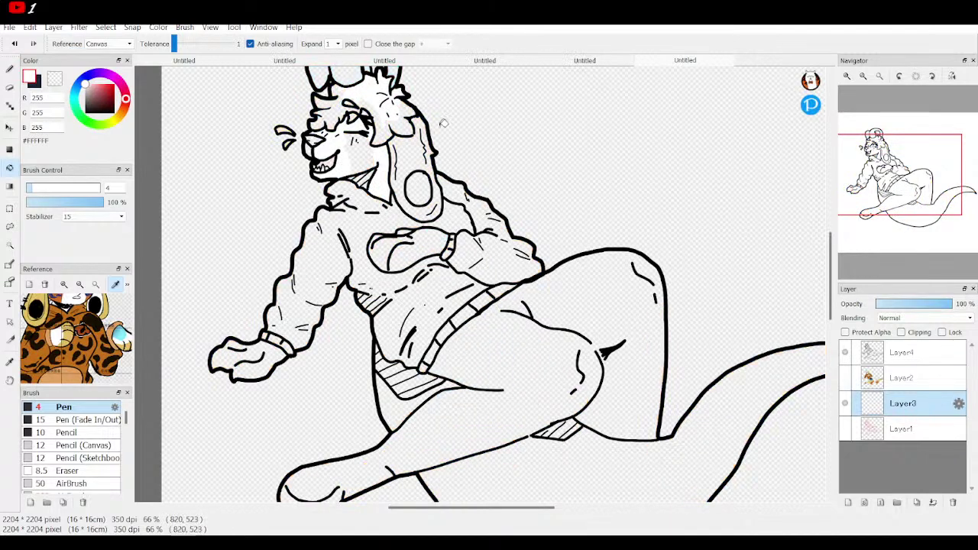
click(384, 129)
click(327, 113)
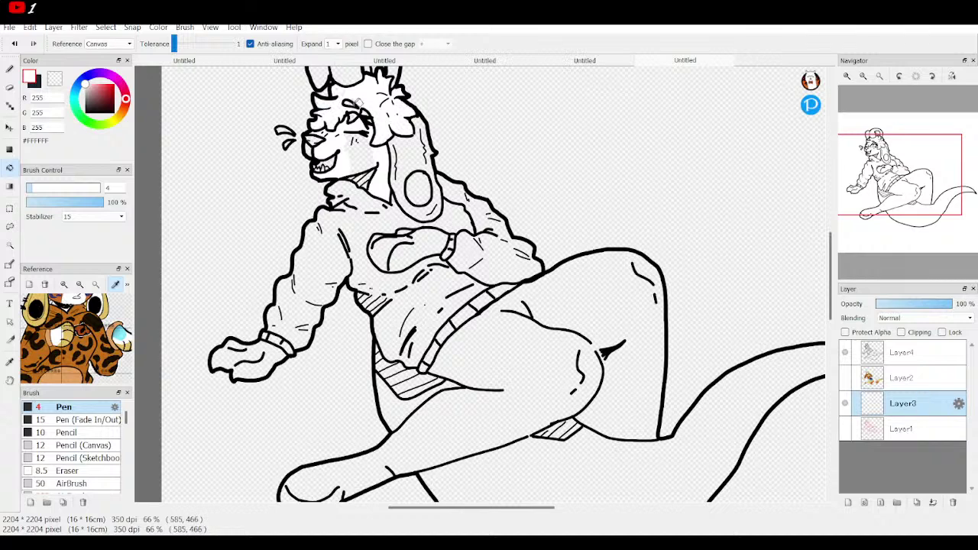
Step: Fill the legs and both hands with white on Layer3, and show the Layer2 colours again
click(567, 283)
click(399, 399)
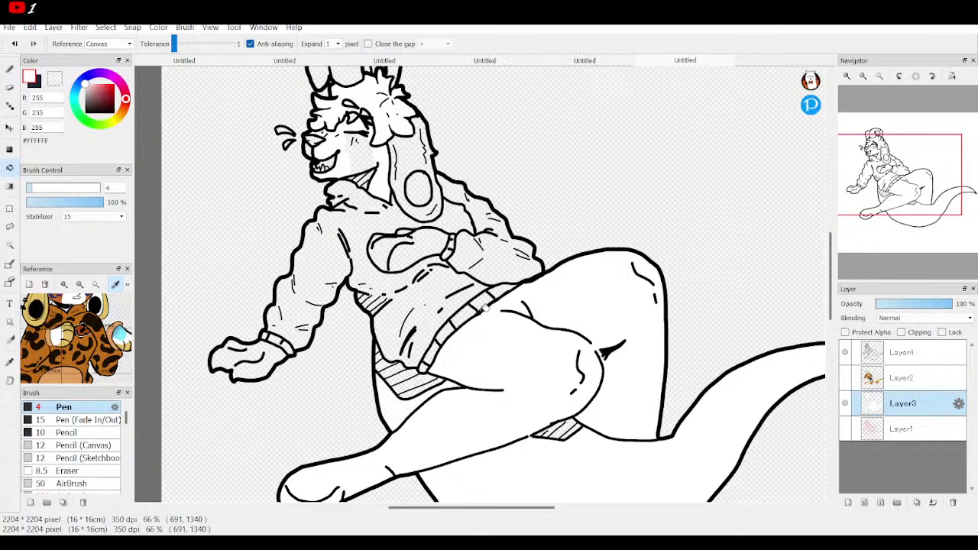
click(275, 353)
click(434, 244)
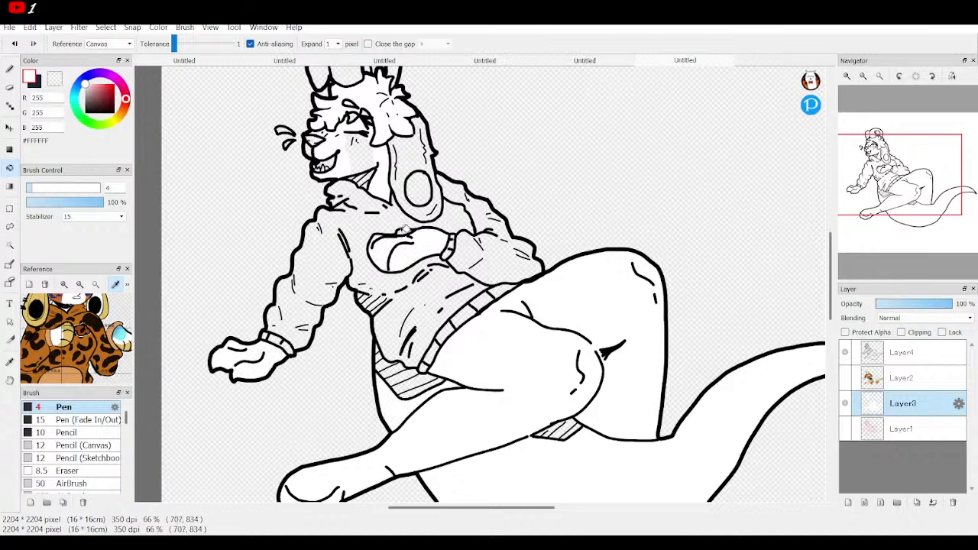
click(845, 377)
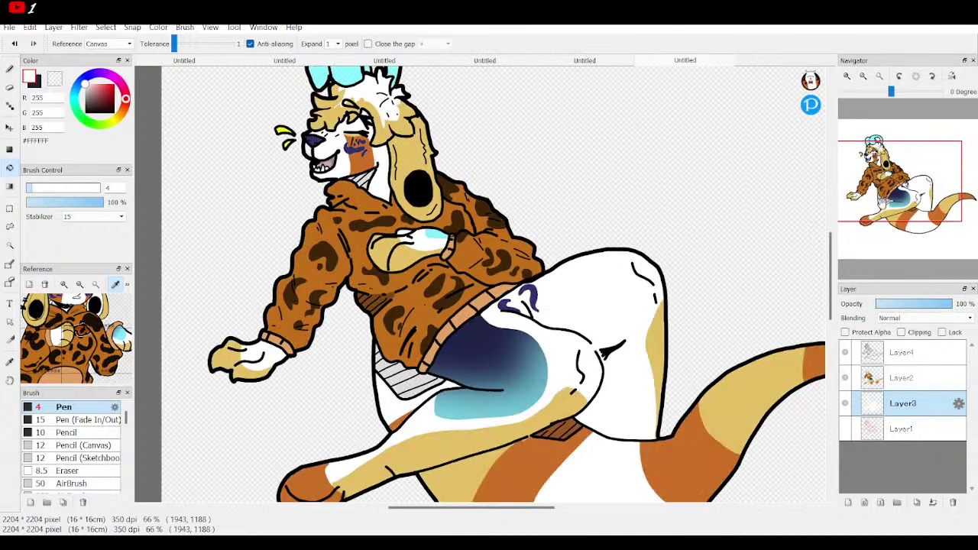
click(882, 77)
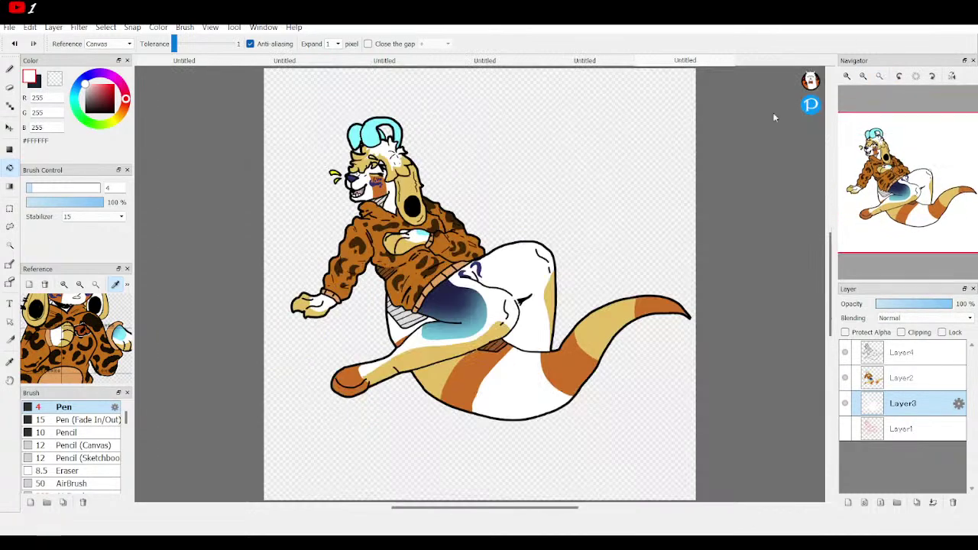
Step: Merge Layer2 down into the white base layer and add a new empty layer above the merged one
drag(84, 320, 79, 344)
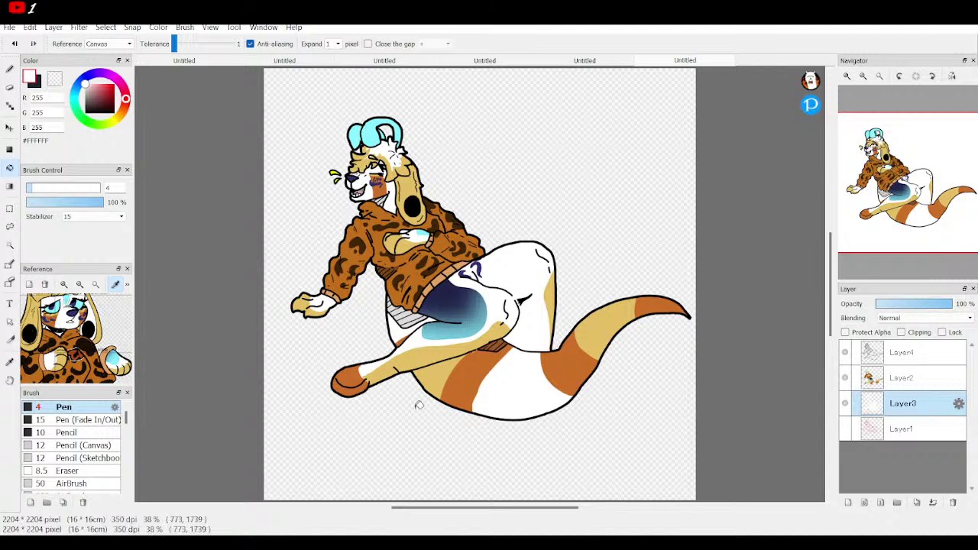
drag(77, 309, 73, 346)
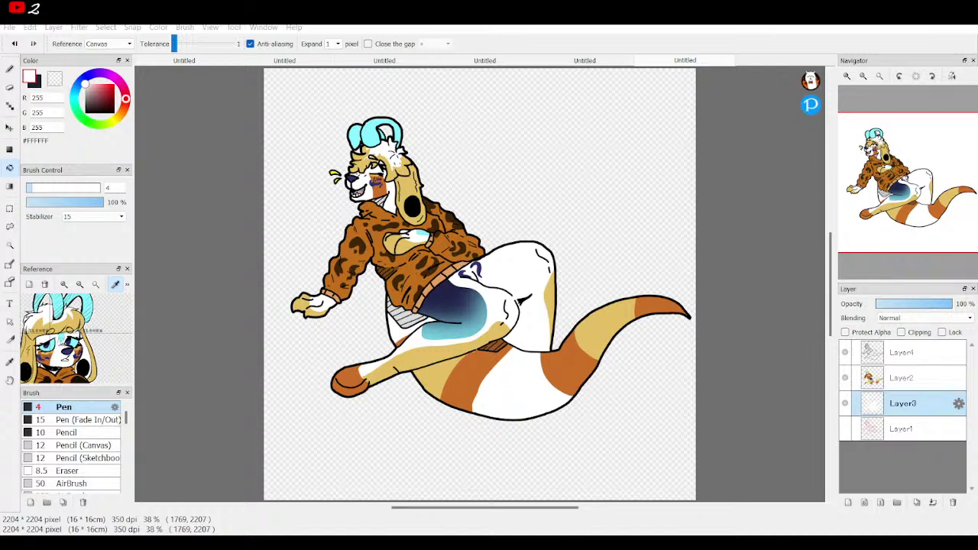
key(alt+Tab)
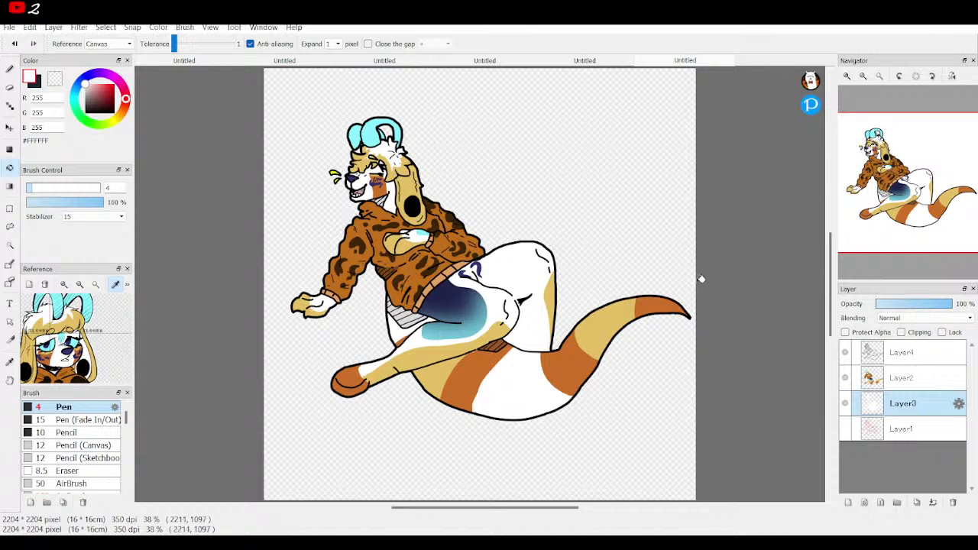
click(906, 378)
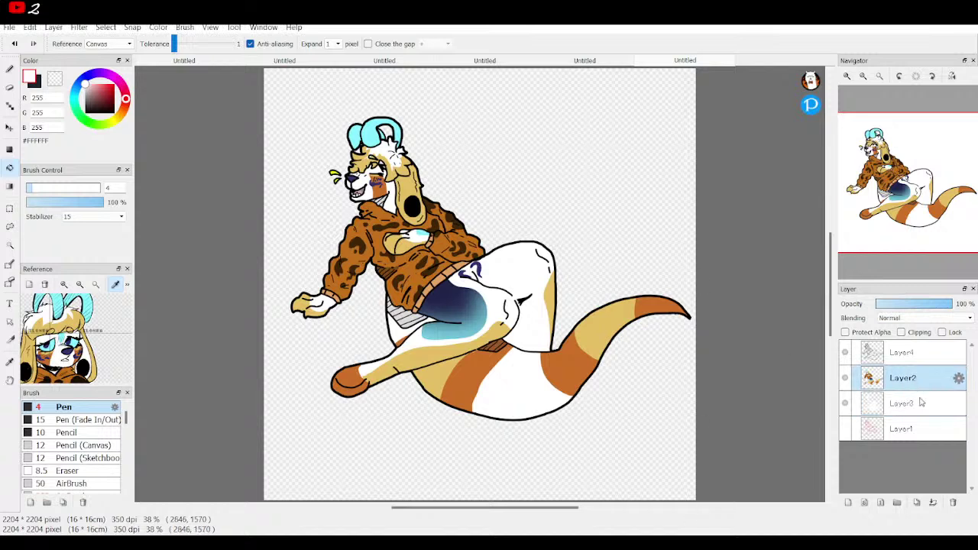
click(933, 503)
click(848, 503)
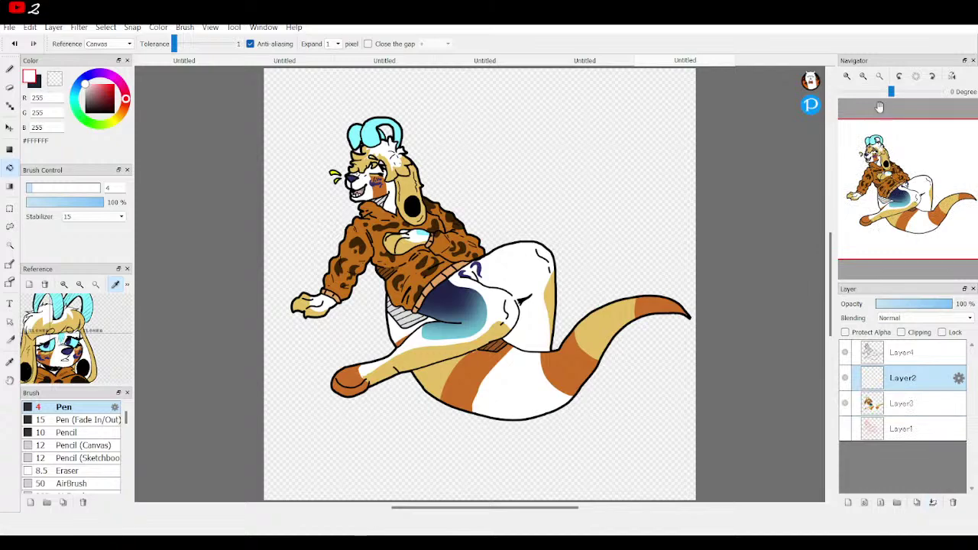
Step: Outline the area above the closed eye with light cyan #86F2FF picked from the reference and fill it with that colour
click(848, 76)
click(848, 76)
click(848, 77)
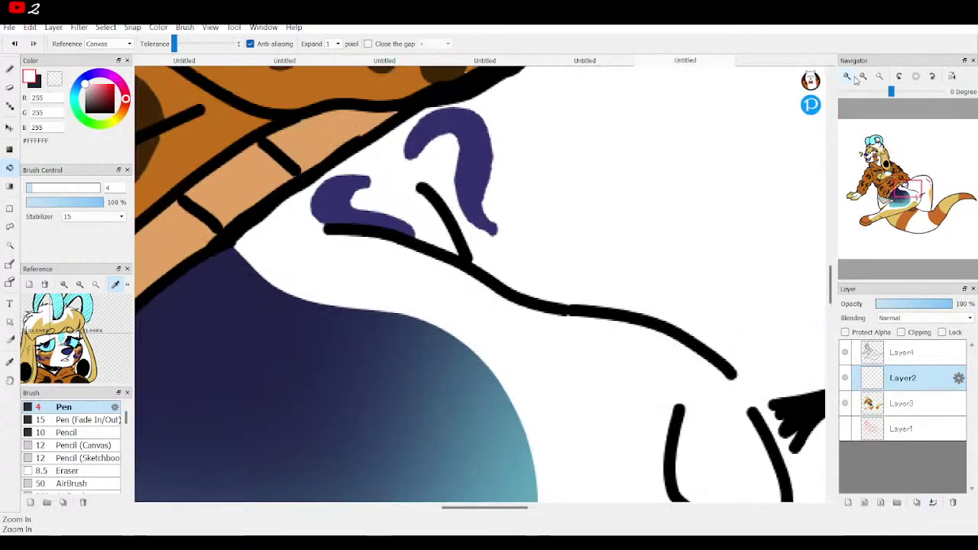
click(854, 77)
drag(906, 189, 874, 153)
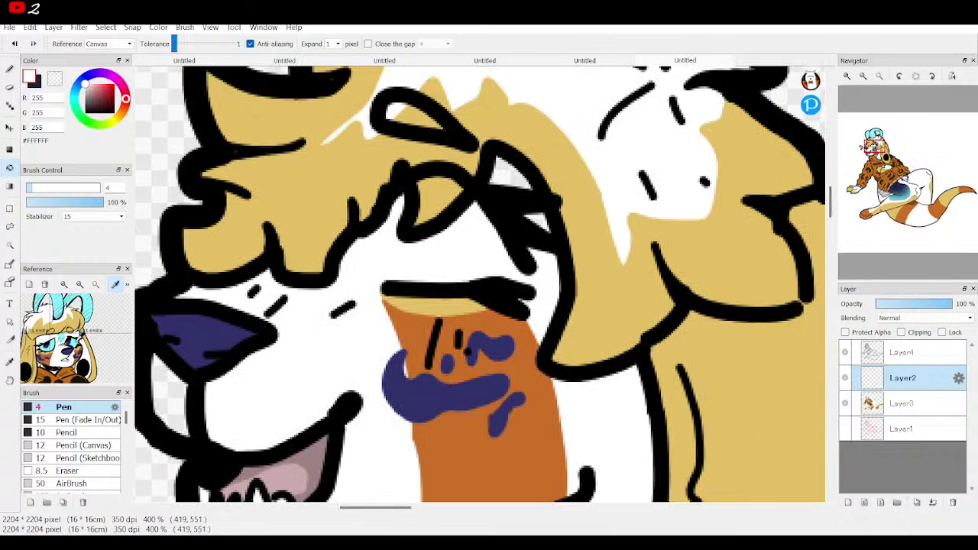
click(67, 341)
click(9, 69)
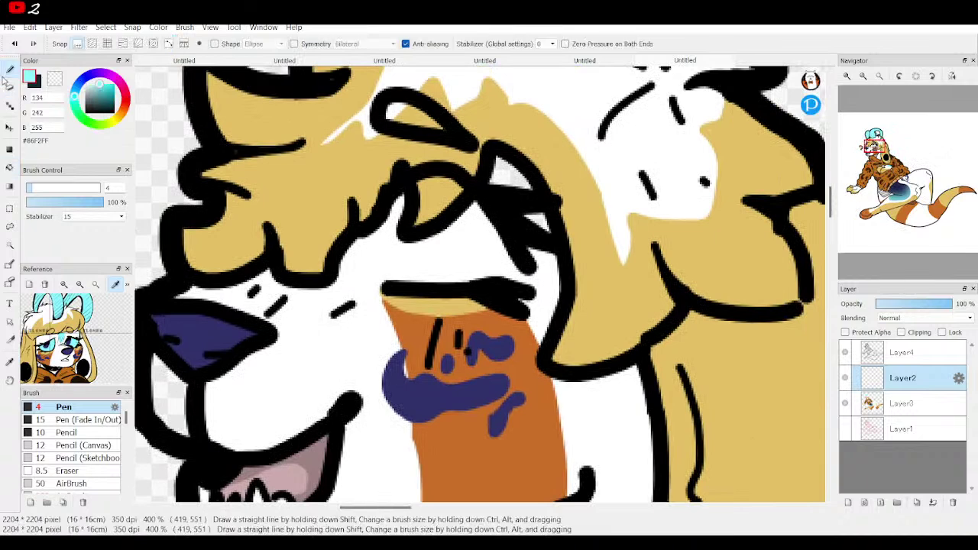
drag(379, 227, 382, 280)
mouse_move(509, 251)
mouse_down()
mouse_move(497, 267)
mouse_move(506, 270)
mouse_move(483, 280)
mouse_up()
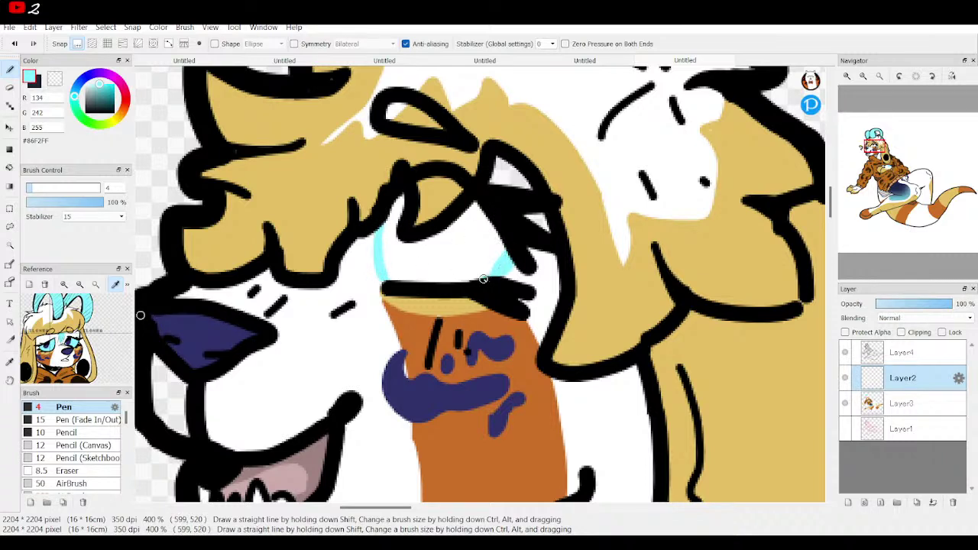
key(g)
click(450, 250)
key(p)
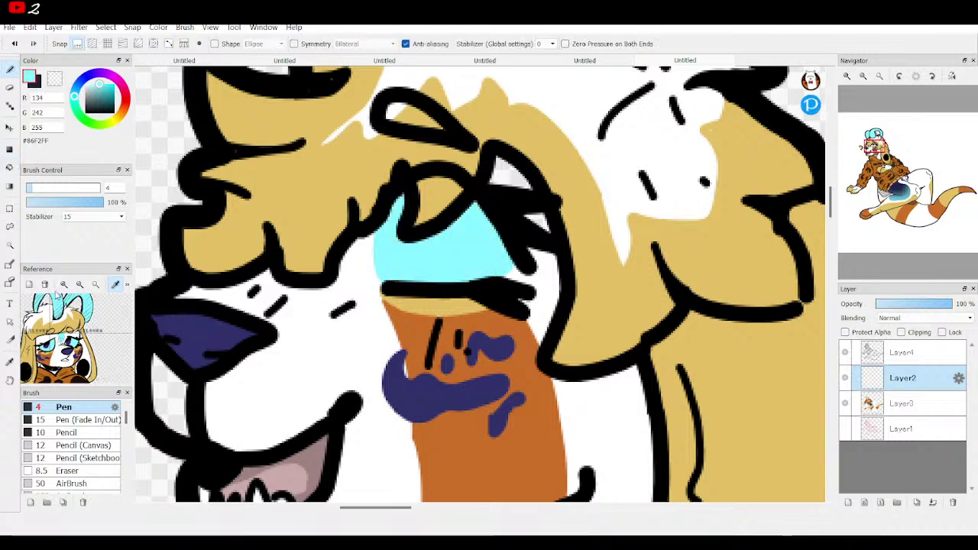
Step: Pick the dark navy #32336D from the eye area of the enlarged reference image
click(64, 284)
click(65, 285)
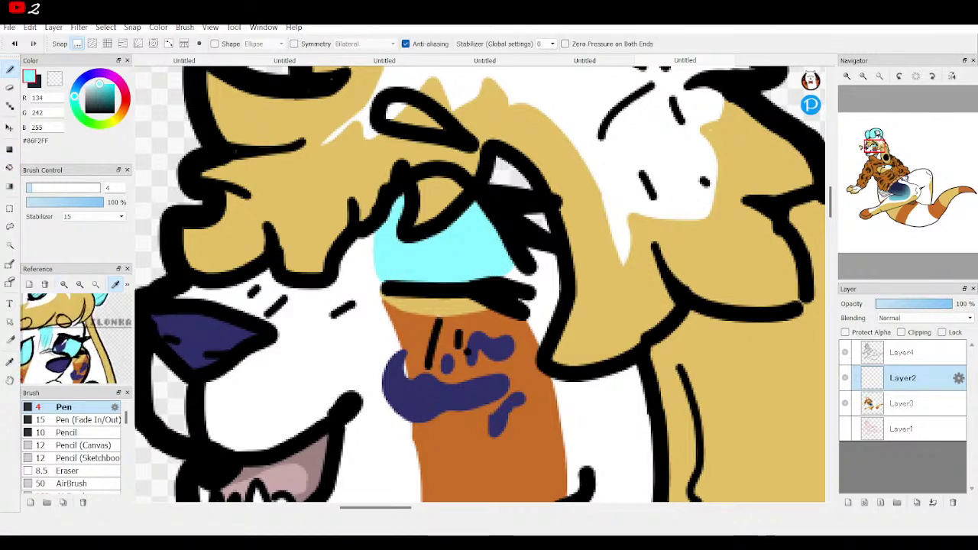
click(67, 343)
mouse_move(443, 229)
mouse_down()
mouse_move(470, 271)
mouse_move(486, 255)
mouse_move(487, 208)
mouse_up()
click(11, 166)
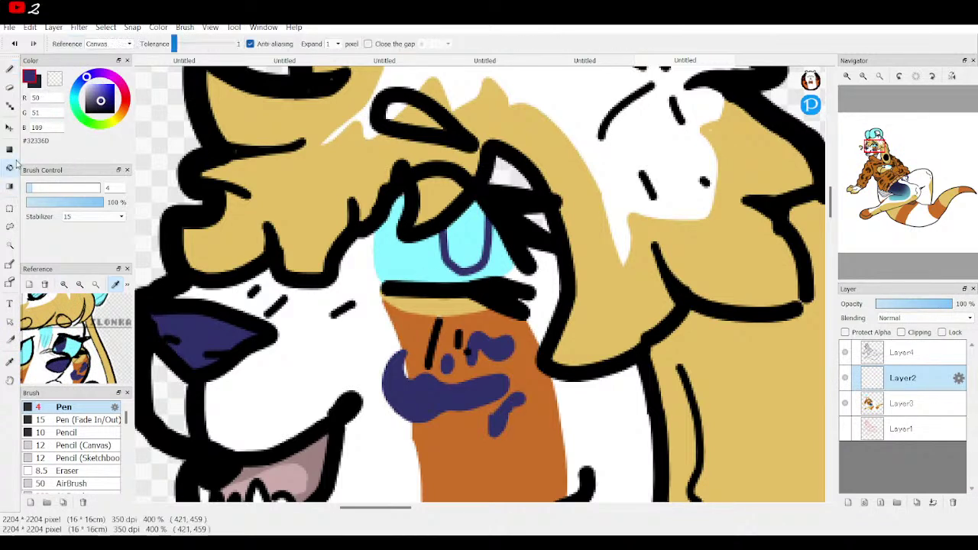
click(464, 246)
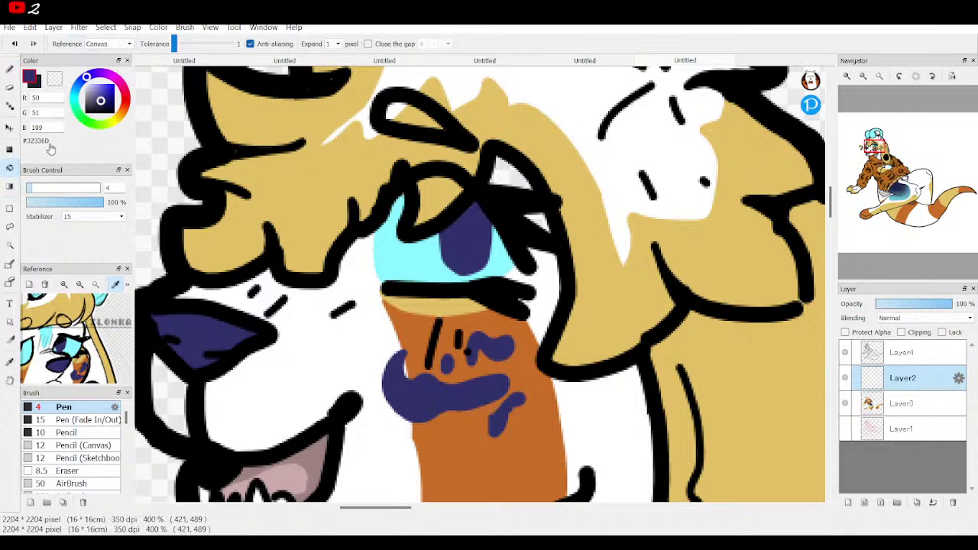
click(13, 44)
click(14, 43)
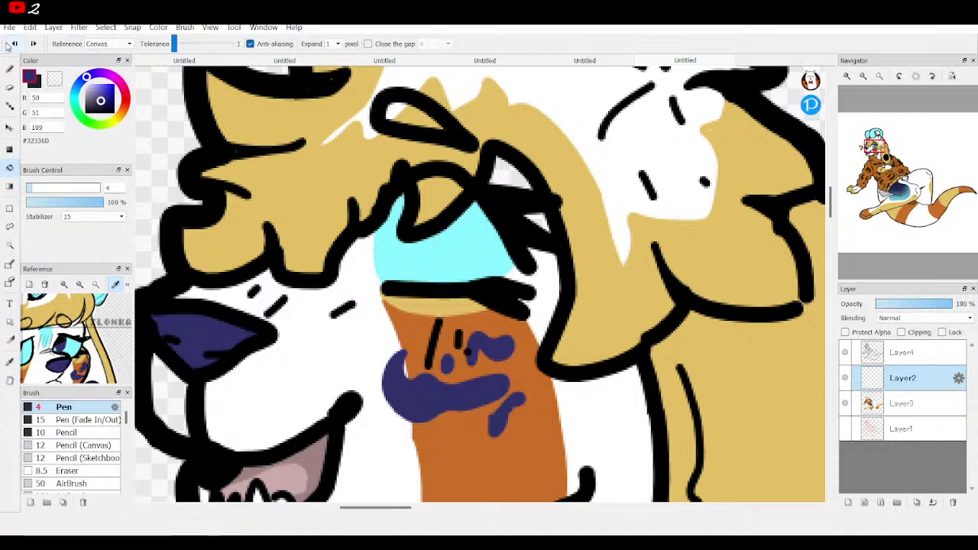
Step: Add a new layer above Layer2, outline a rounded iris over the cyan of the eye and fill it with navy #32336D
click(848, 502)
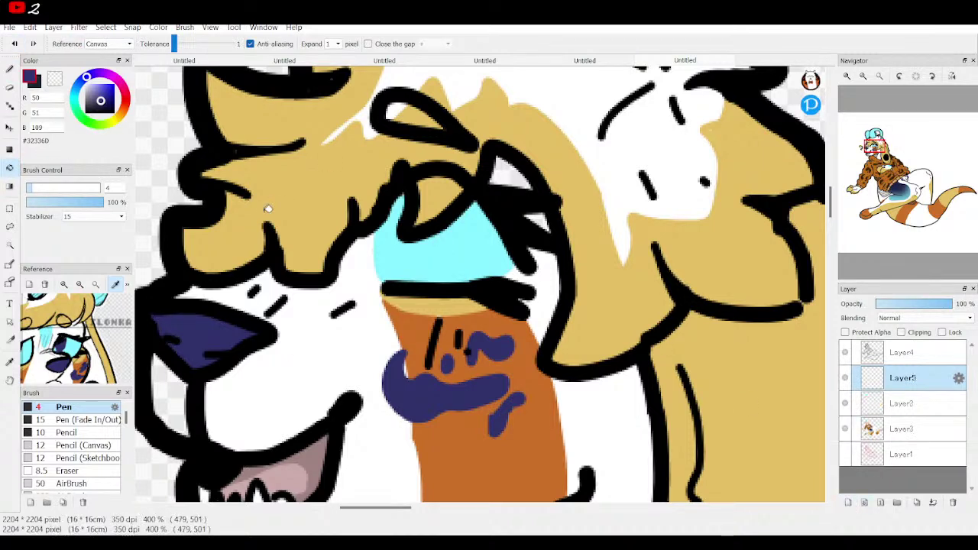
click(11, 71)
mouse_move(423, 238)
mouse_down()
mouse_move(436, 260)
mouse_move(462, 269)
mouse_move(498, 225)
mouse_up()
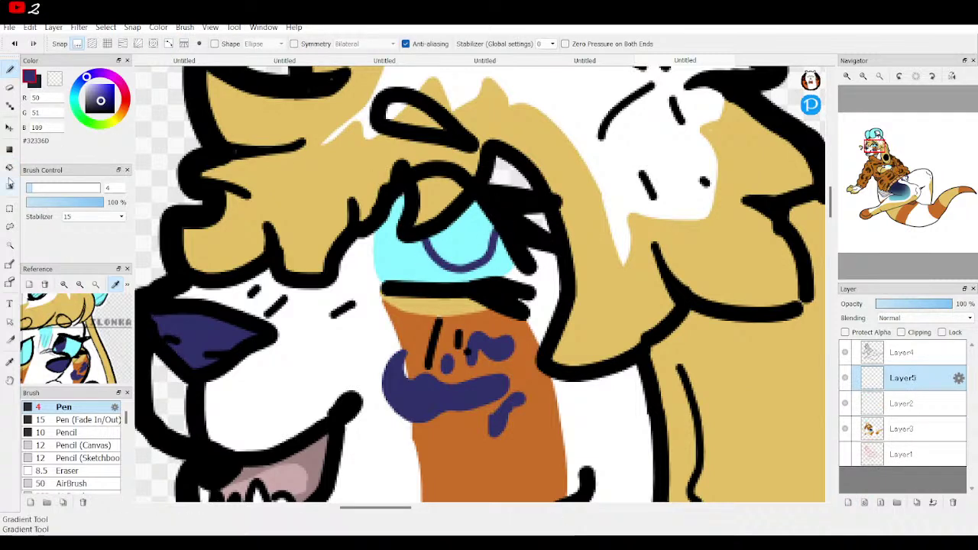
key(g)
click(464, 242)
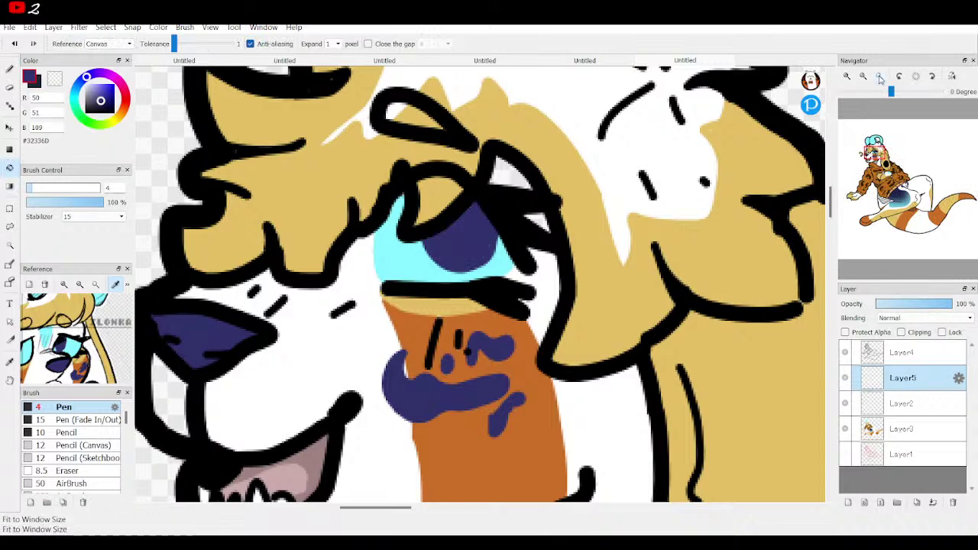
Step: Widen and reshape the lower edge of the navy iris with the size 4 Pen
click(878, 78)
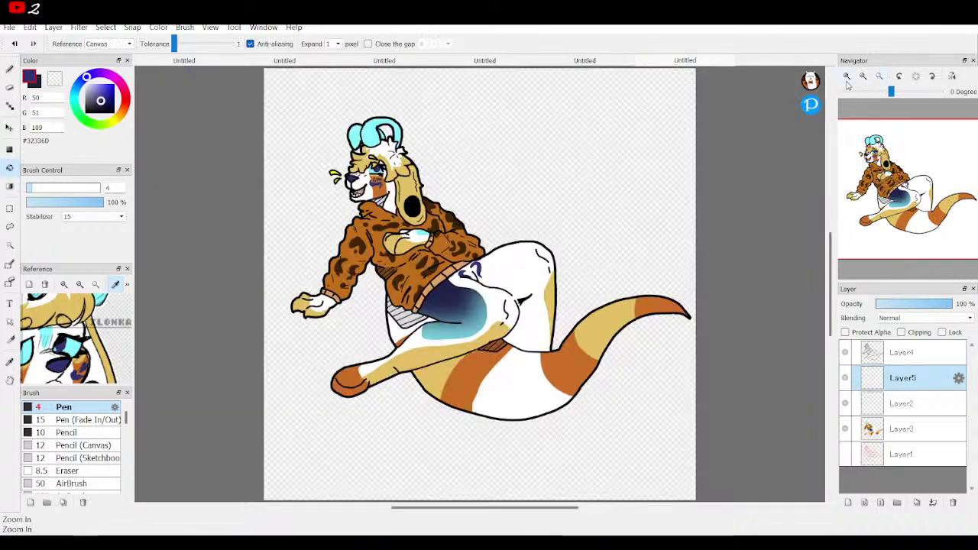
click(846, 77)
click(847, 77)
click(846, 78)
drag(897, 166, 872, 152)
click(9, 68)
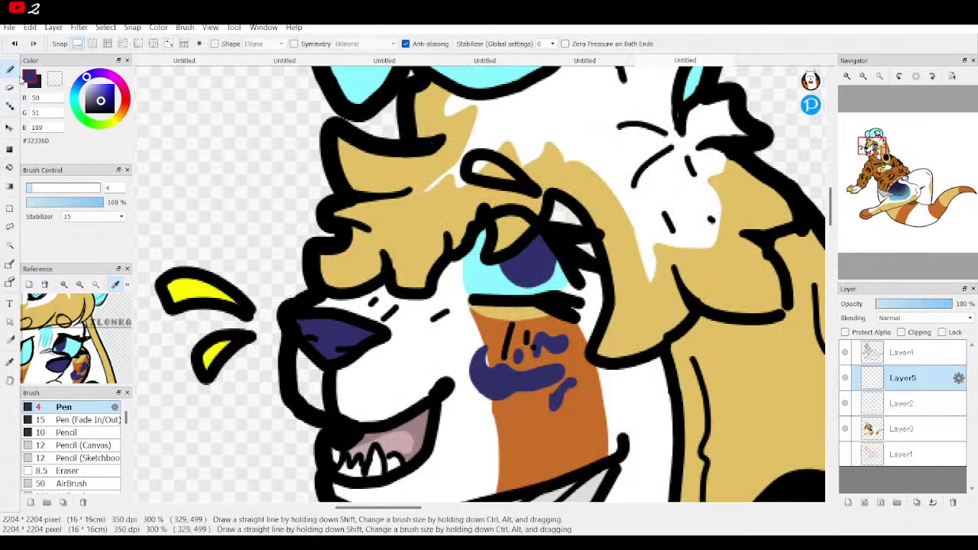
mouse_move(560, 262)
mouse_down()
mouse_move(549, 287)
mouse_move(512, 291)
mouse_move(498, 265)
mouse_move(527, 289)
mouse_move(554, 267)
mouse_move(509, 275)
mouse_move(529, 291)
mouse_move(520, 291)
mouse_up()
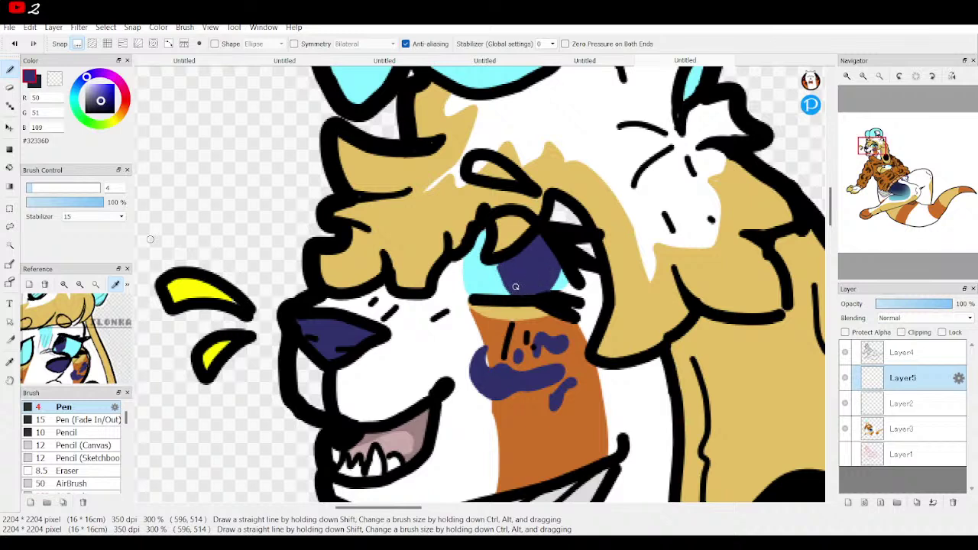
right_click(401, 356)
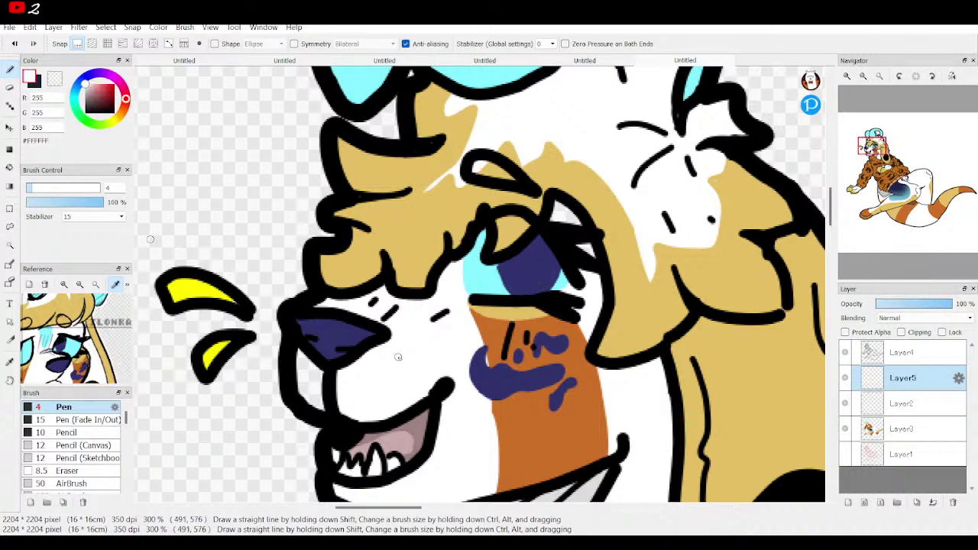
click(10, 168)
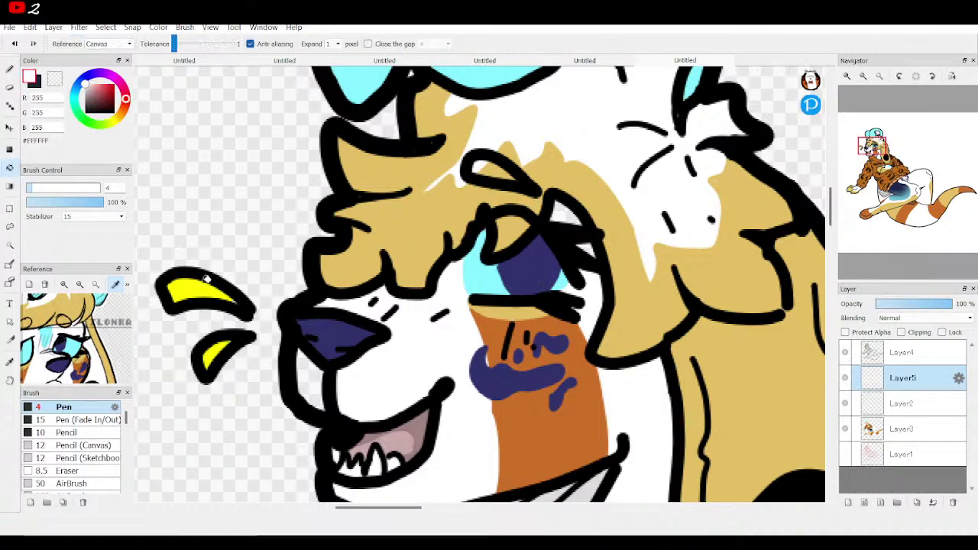
alt+click(527, 266)
key(b)
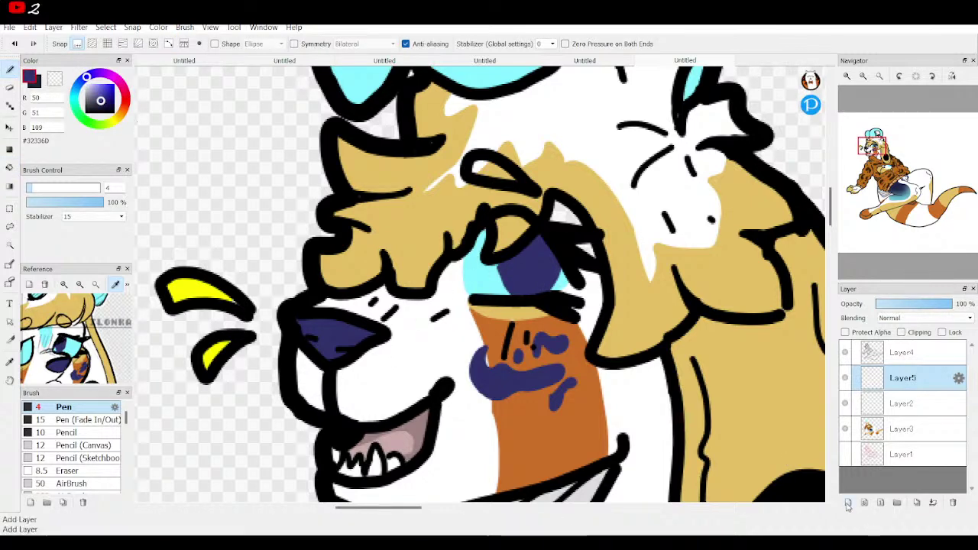
Step: Add a new layer above the iris layer and clip it to the iris
click(847, 502)
click(920, 332)
click(846, 403)
click(846, 403)
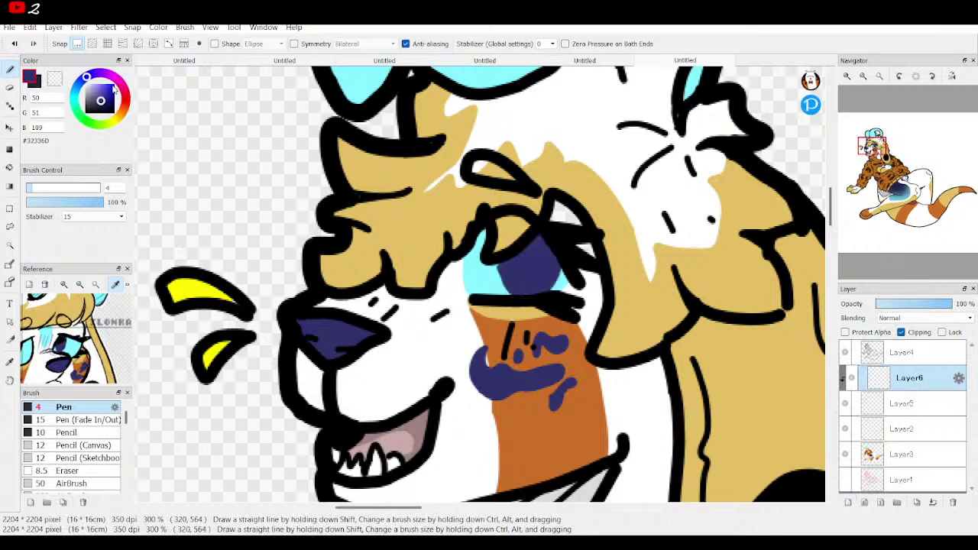
Step: Shade the upper part of the iris with black #000000 on the clipped layer, using the AirBrush at size 34
drag(107, 100, 122, 122)
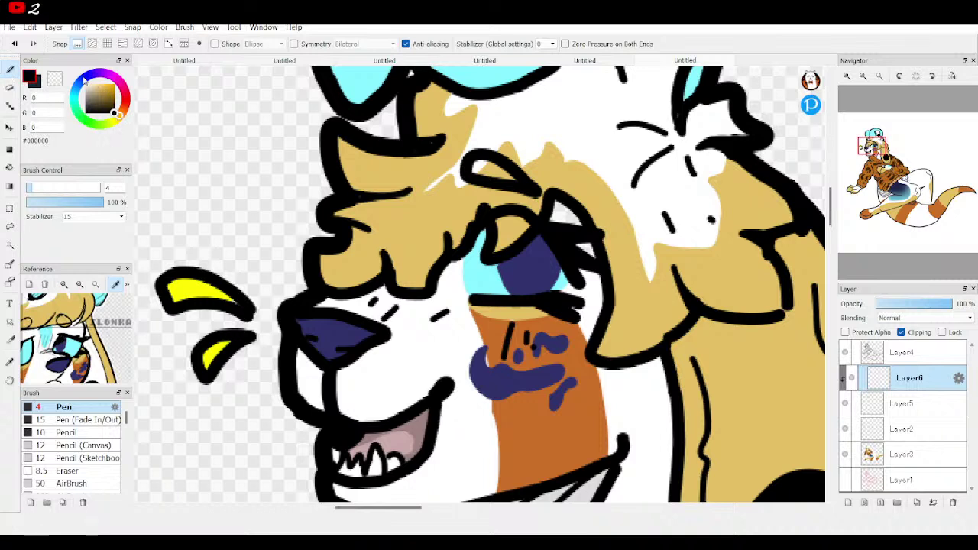
click(85, 76)
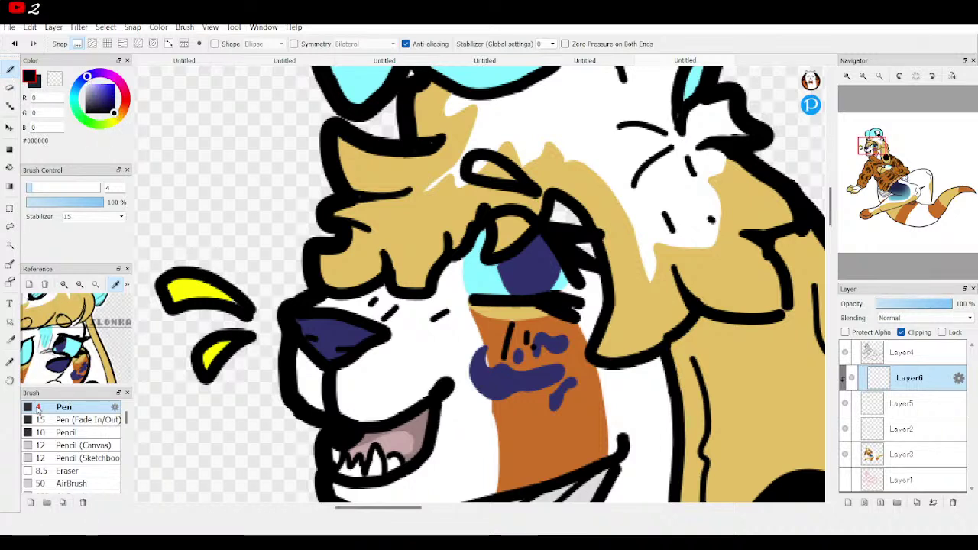
scroll(64, 411, down, 3)
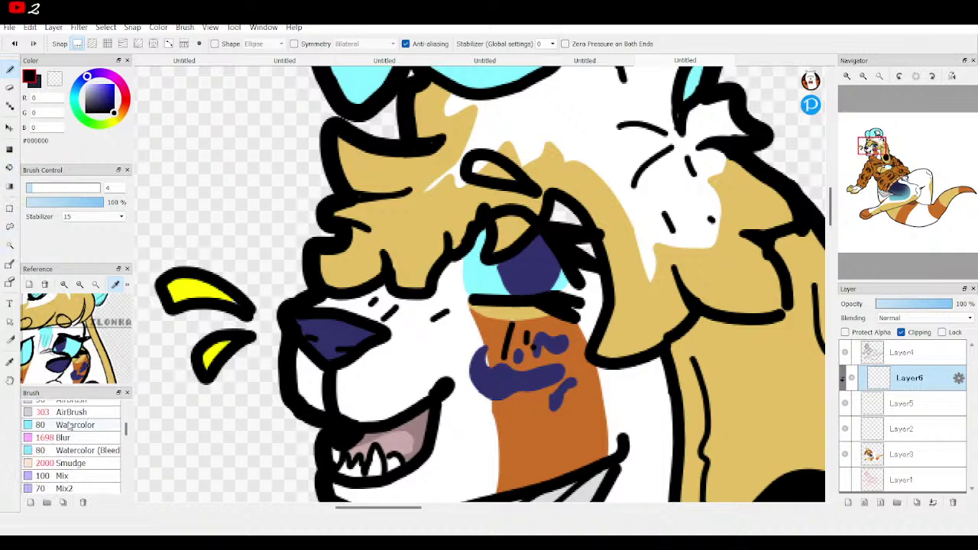
click(71, 413)
click(84, 188)
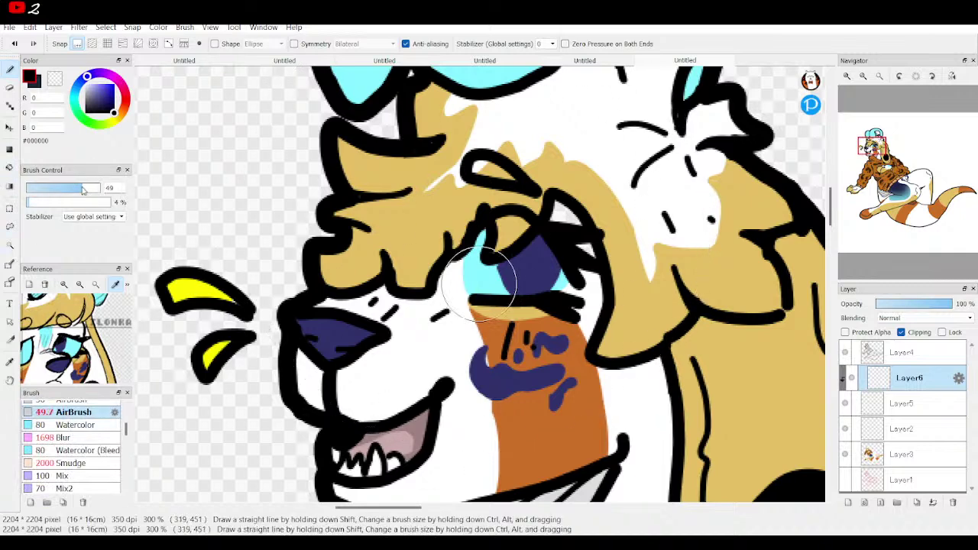
click(71, 189)
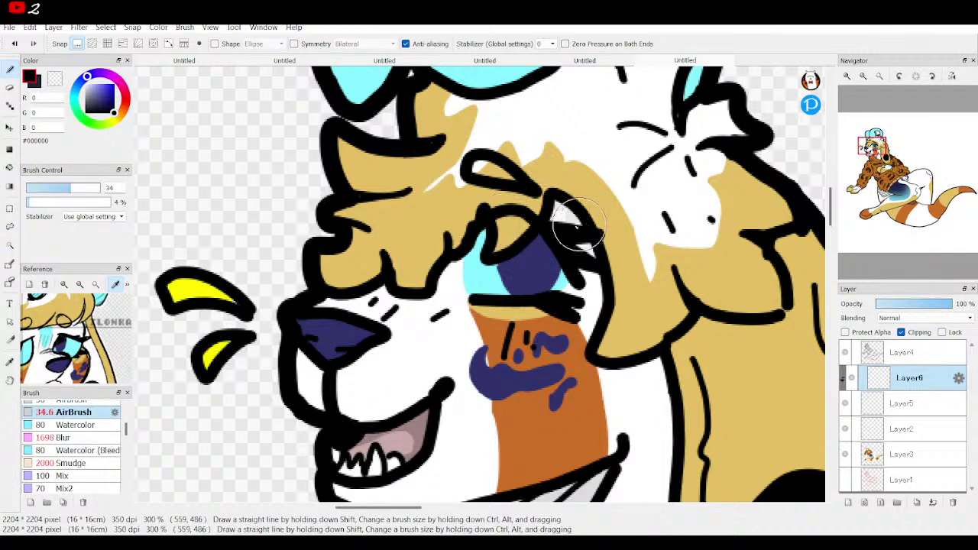
mouse_move(586, 249)
mouse_down()
mouse_move(438, 234)
mouse_move(653, 246)
mouse_move(527, 236)
mouse_move(562, 250)
mouse_move(609, 250)
mouse_move(472, 257)
mouse_move(700, 260)
mouse_move(430, 266)
mouse_move(599, 253)
mouse_move(540, 246)
mouse_up()
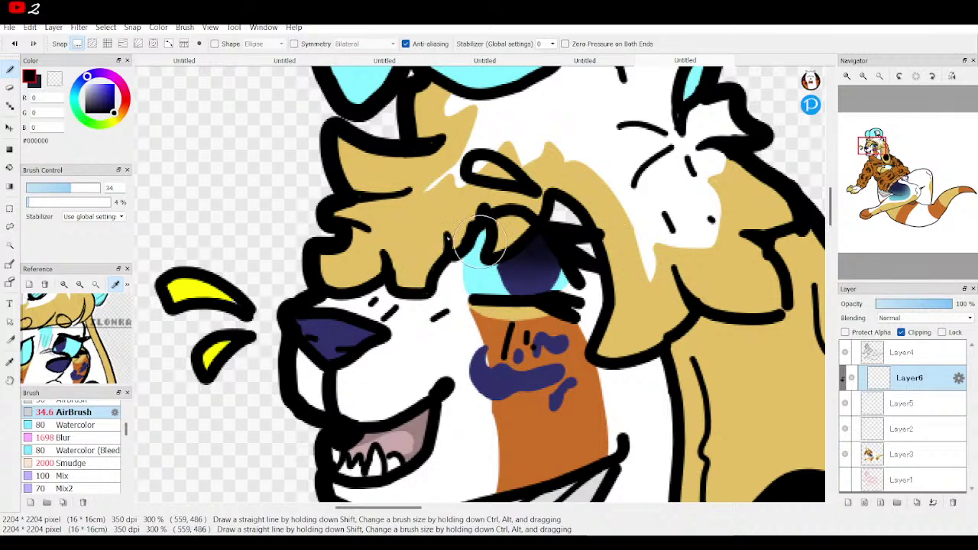
Step: Draw a solid black pupil in the middle of the iris with the size 4 Pen and merge the clipped layer down into the iris layer
click(10, 211)
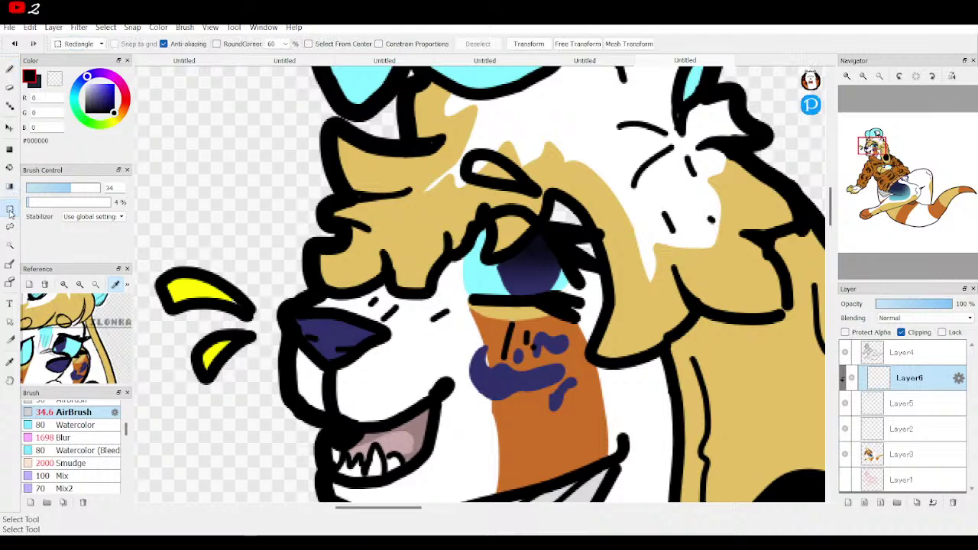
click(10, 69)
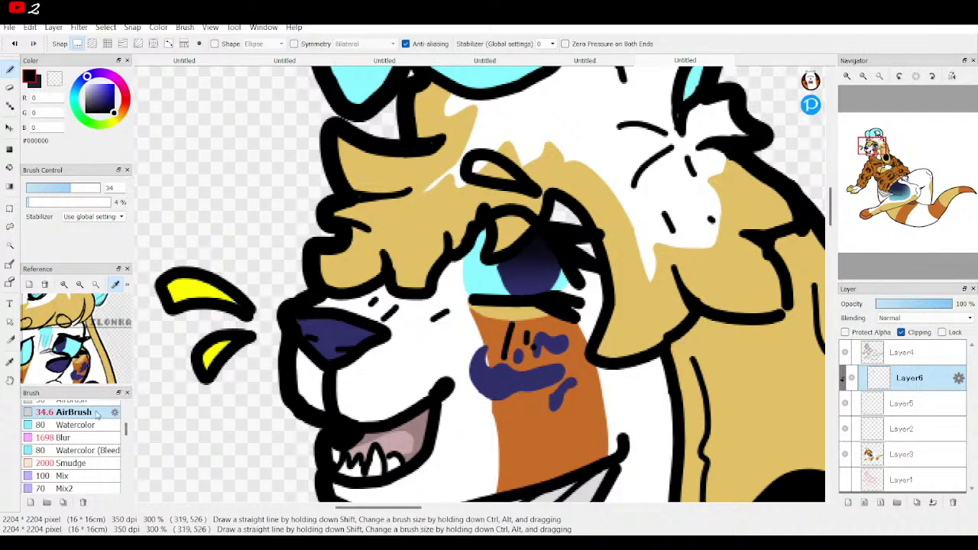
scroll(97, 412, up, 3)
click(76, 407)
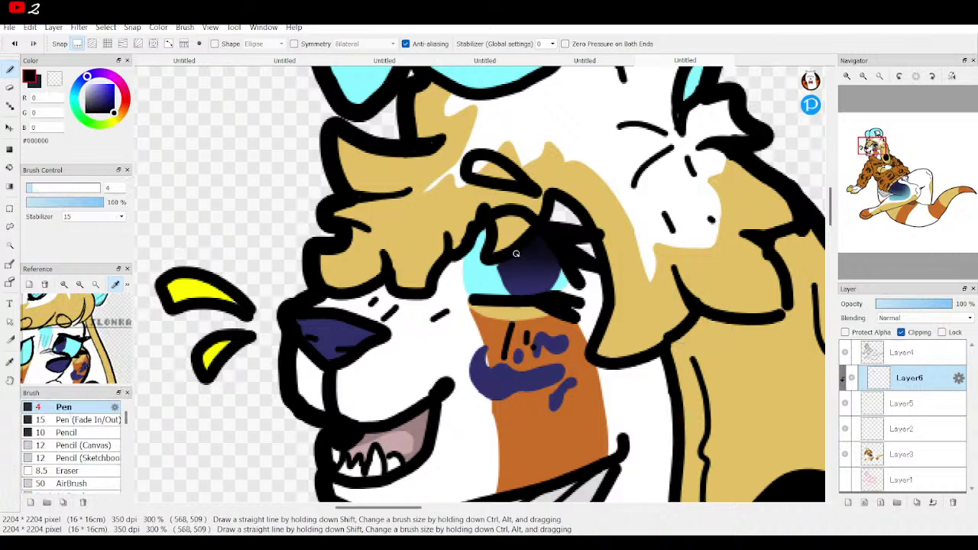
mouse_move(512, 254)
mouse_down()
mouse_move(520, 276)
mouse_move(534, 278)
mouse_move(542, 236)
mouse_move(514, 270)
mouse_move(542, 238)
mouse_move(525, 268)
mouse_move(542, 246)
mouse_move(531, 265)
mouse_move(541, 262)
mouse_move(533, 276)
mouse_move(522, 266)
mouse_move(524, 284)
mouse_move(530, 249)
mouse_up()
mouse_move(960, 356)
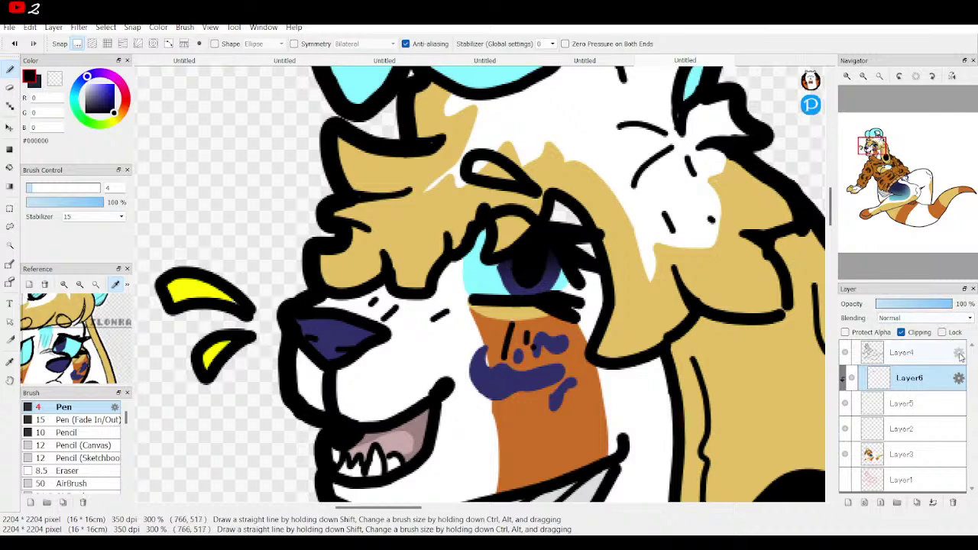
click(932, 502)
click(880, 84)
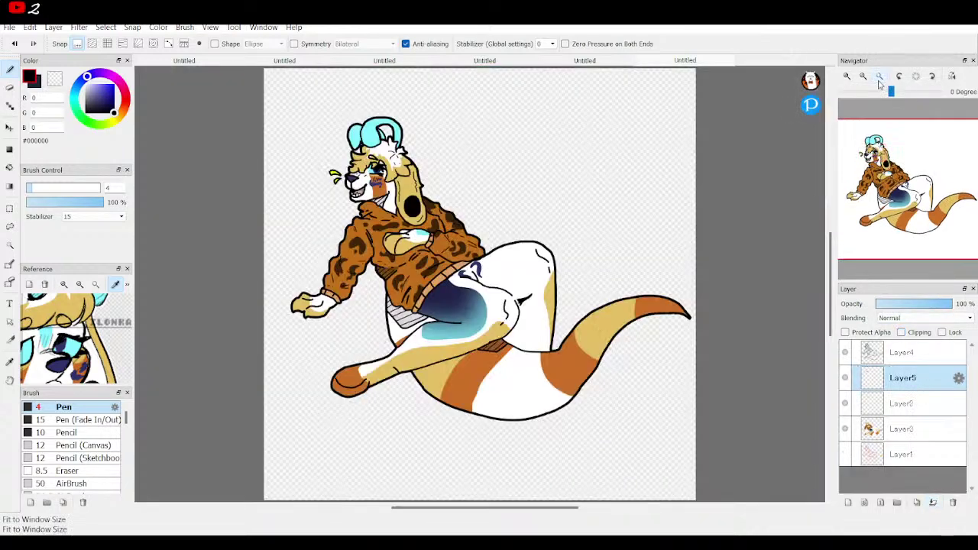
click(847, 76)
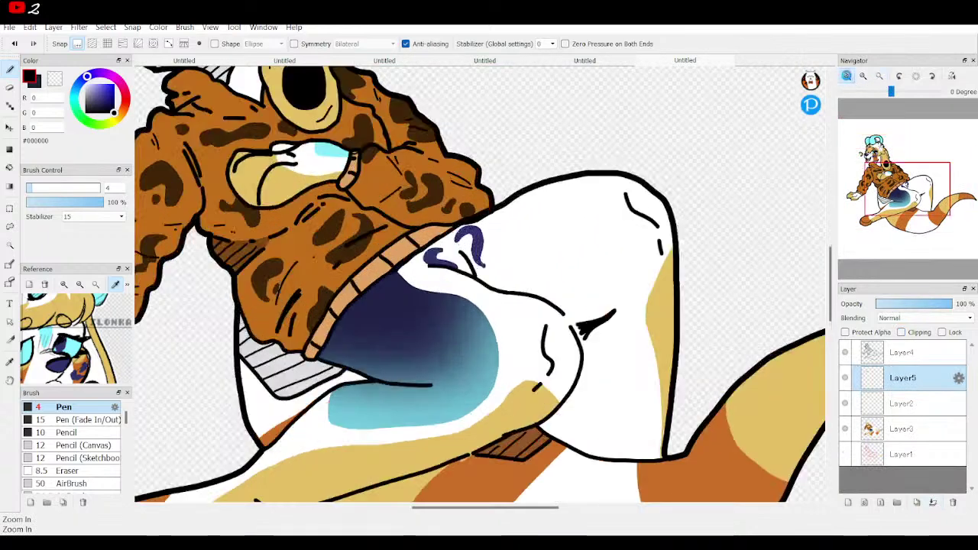
click(847, 77)
click(847, 76)
drag(894, 152, 875, 150)
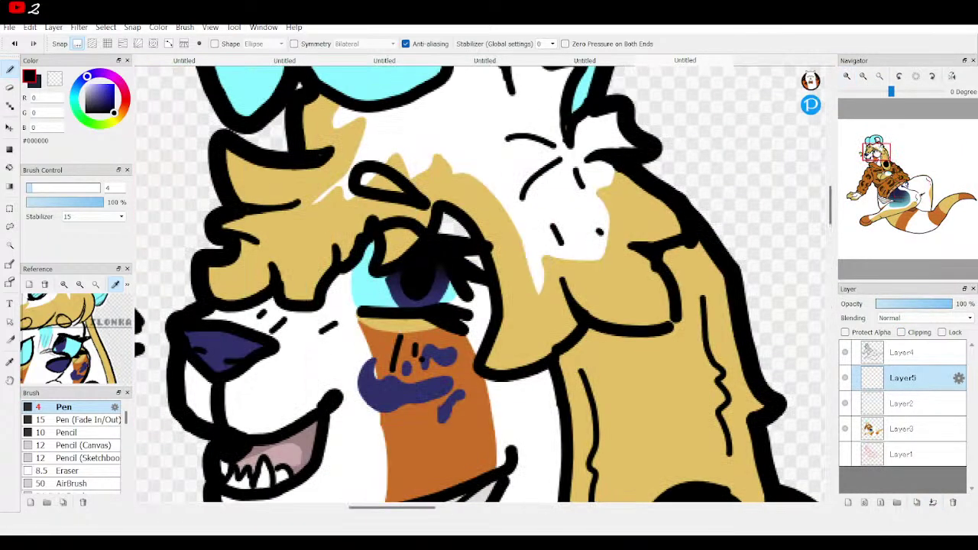
drag(94, 98, 116, 105)
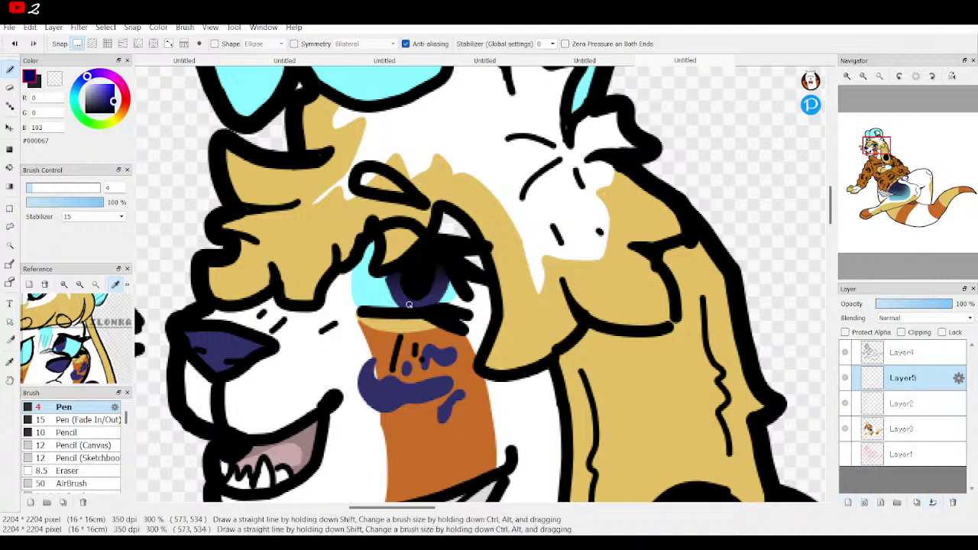
drag(353, 275, 448, 280)
click(15, 43)
Step: Draw a black #000000 curve across the upper eye on Layer5, hide Layer2 and Layer3, and fill the areas above the curve with black
drag(107, 105, 130, 122)
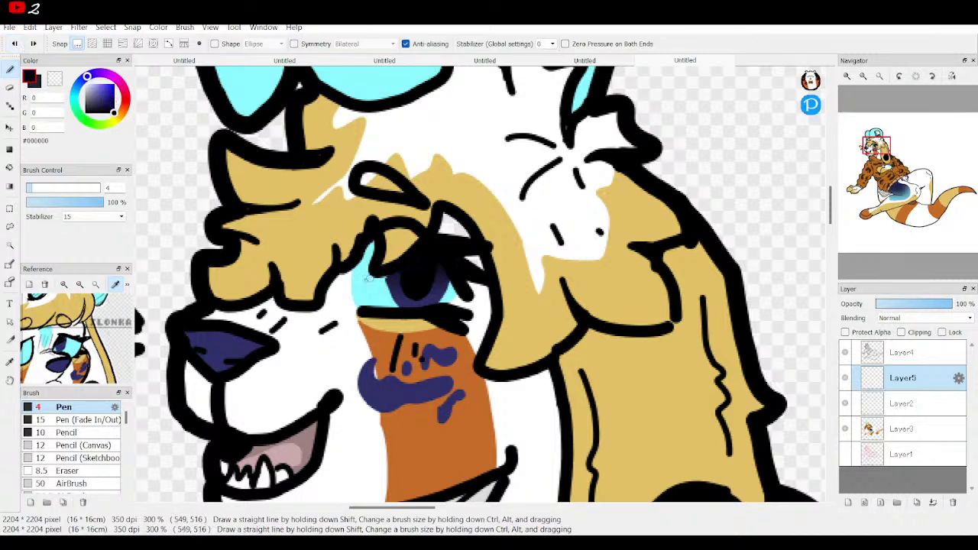
mouse_move(352, 270)
mouse_down()
mouse_move(361, 282)
mouse_move(453, 279)
mouse_up()
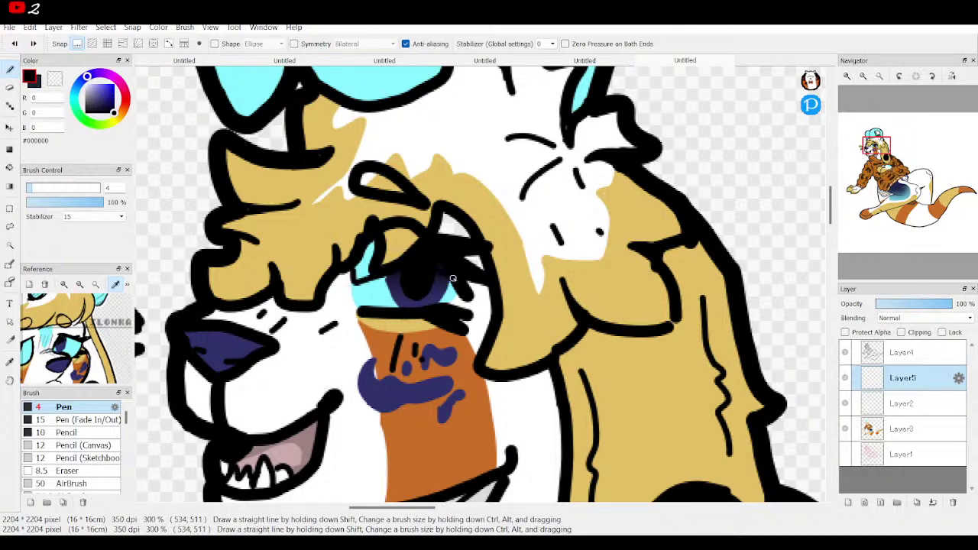
click(845, 428)
click(845, 403)
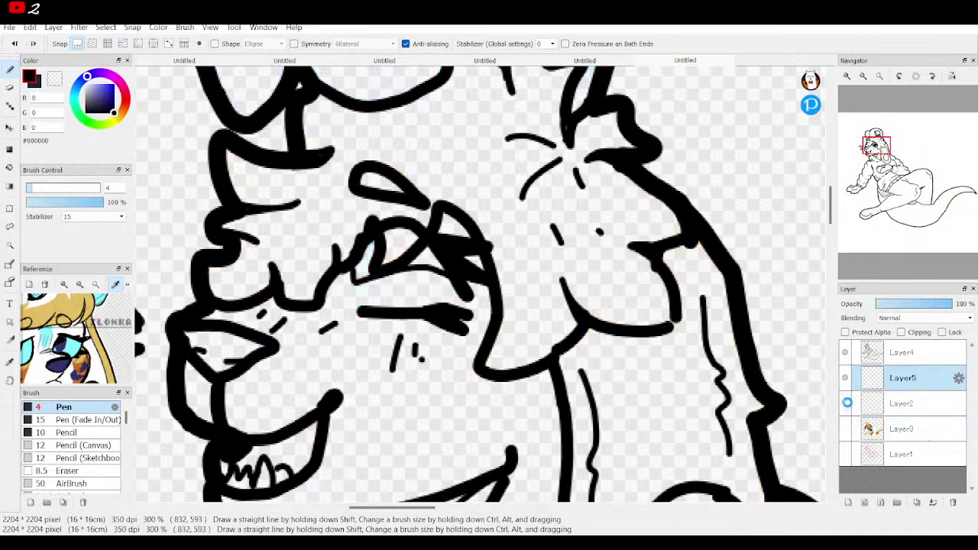
click(9, 167)
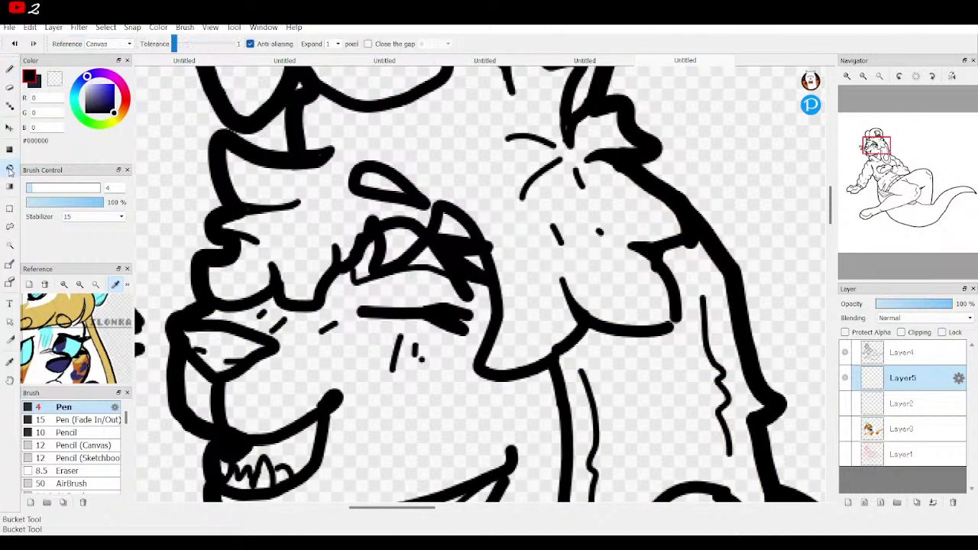
click(378, 252)
click(439, 262)
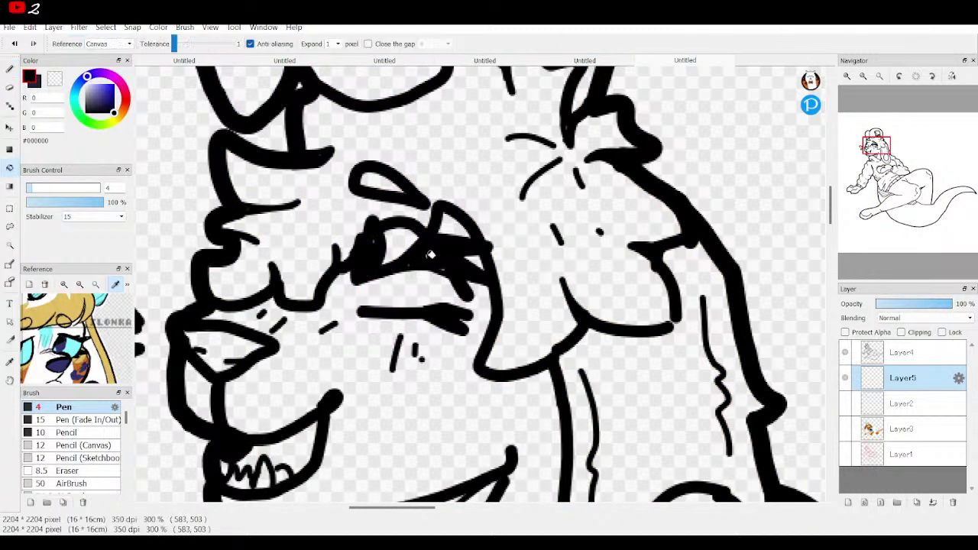
Step: Show Layer2 again and lower the opacity of the black eyelid shadow on Layer5 to 48%
click(9, 69)
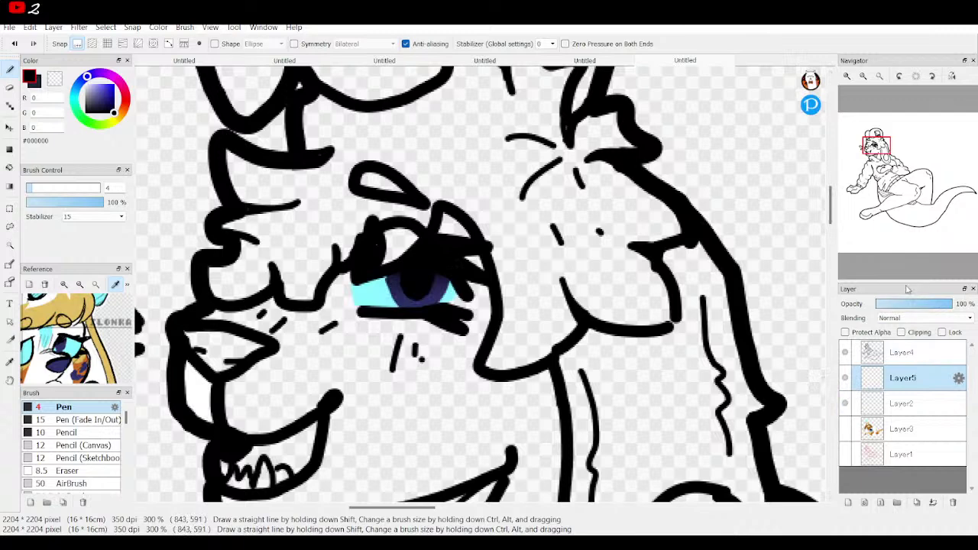
click(914, 304)
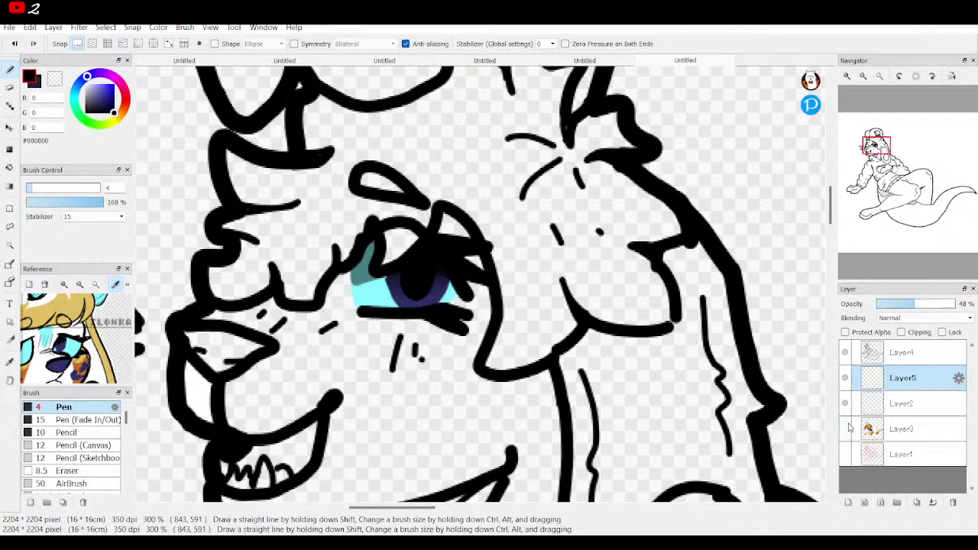
Step: Show Layer3 again, merge the eyelid shadow down into Layer2, and add a new layer above Layer2
click(845, 429)
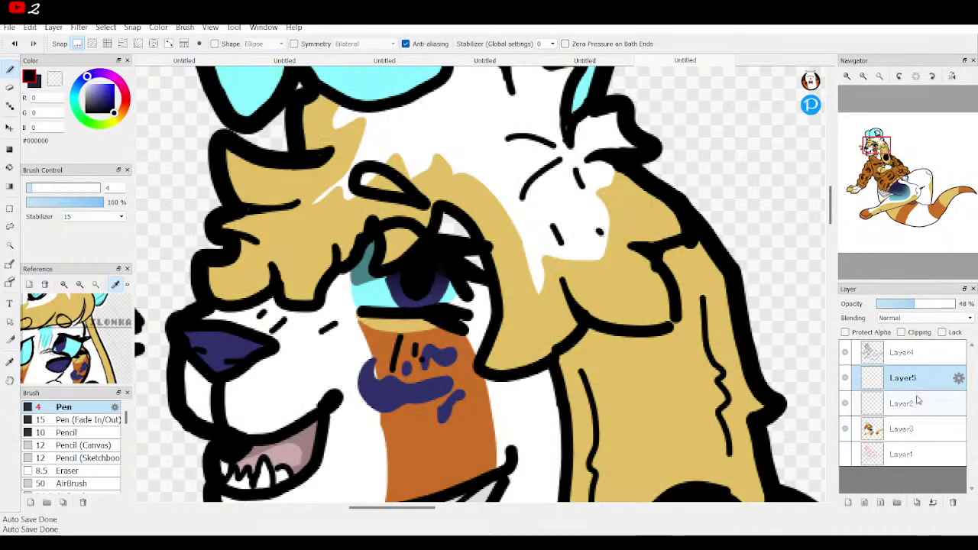
click(933, 502)
click(847, 502)
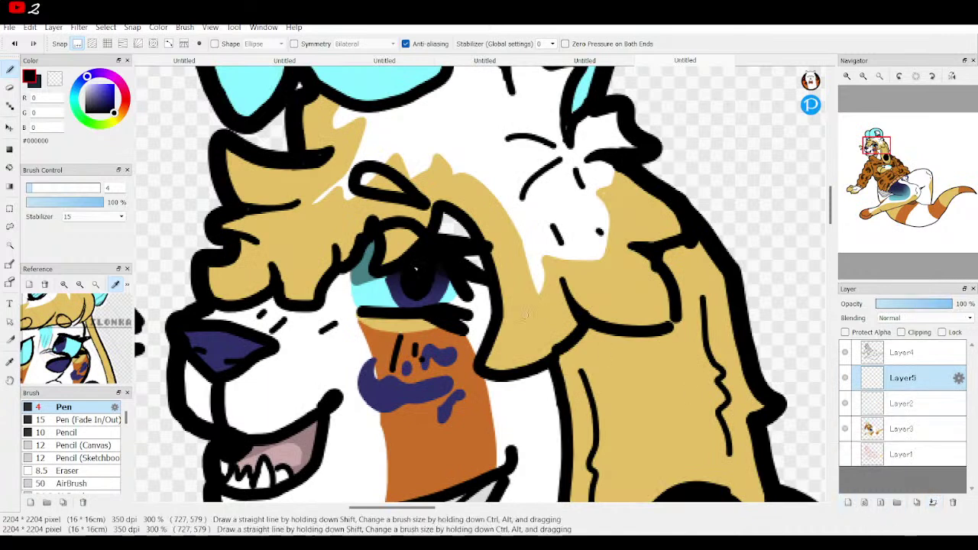
Step: Draw white #FFFFFF highlights in the pupil, at the iris edge and in the shaded eye corner with the size 4 Pen
click(87, 84)
click(86, 81)
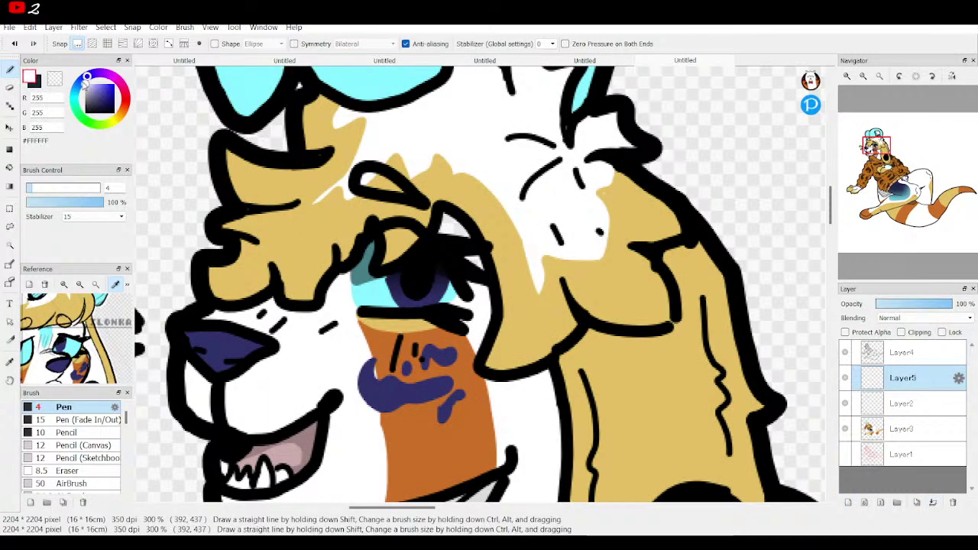
mouse_move(417, 262)
mouse_down()
mouse_move(422, 284)
mouse_move(420, 264)
mouse_move(405, 304)
mouse_move(389, 286)
mouse_up()
click(392, 282)
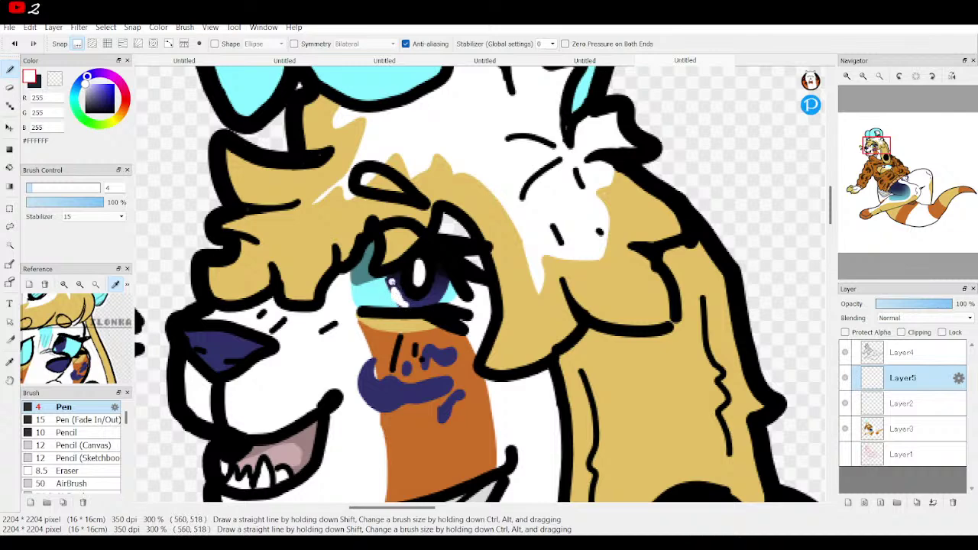
click(363, 269)
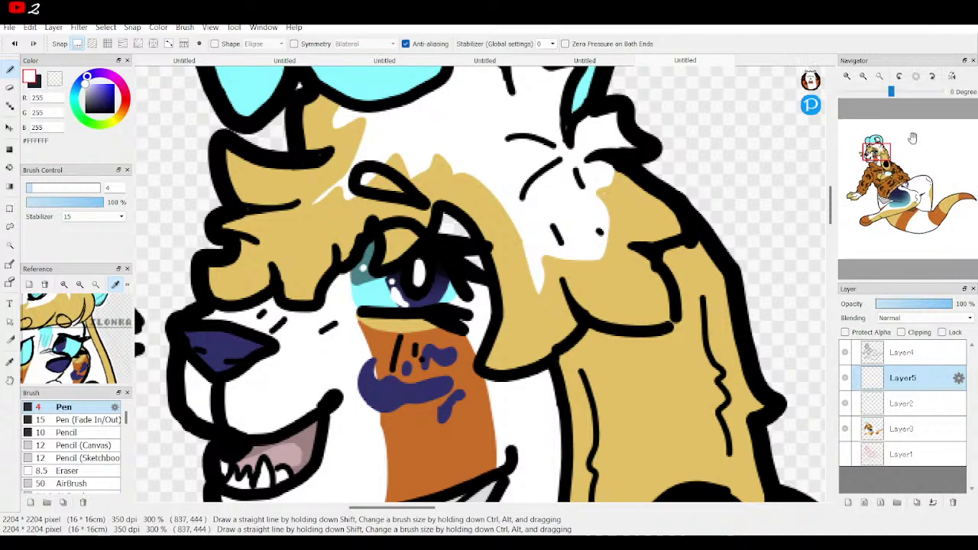
Step: Merge the eye highlight layer and Layer2 down into the colour layer, Layer3
click(880, 78)
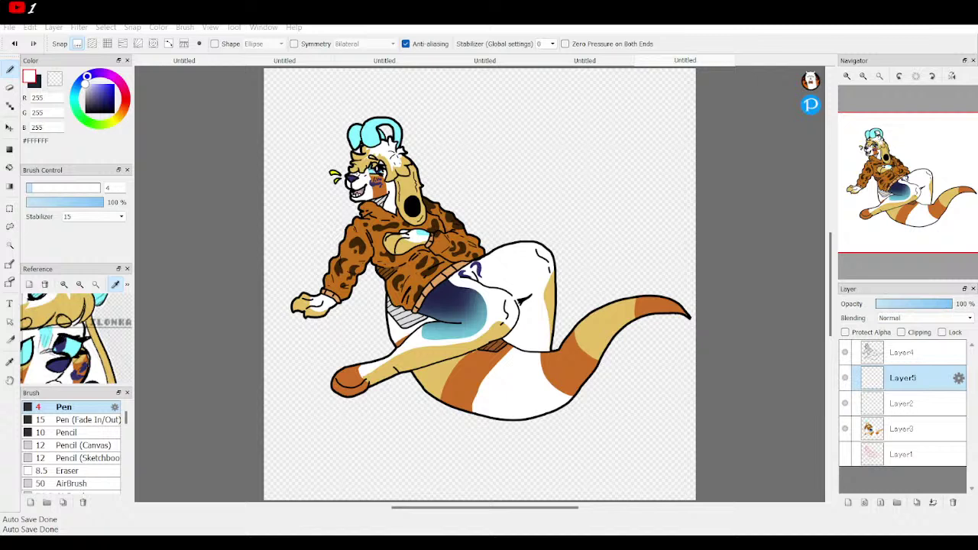
key(alt+Tab)
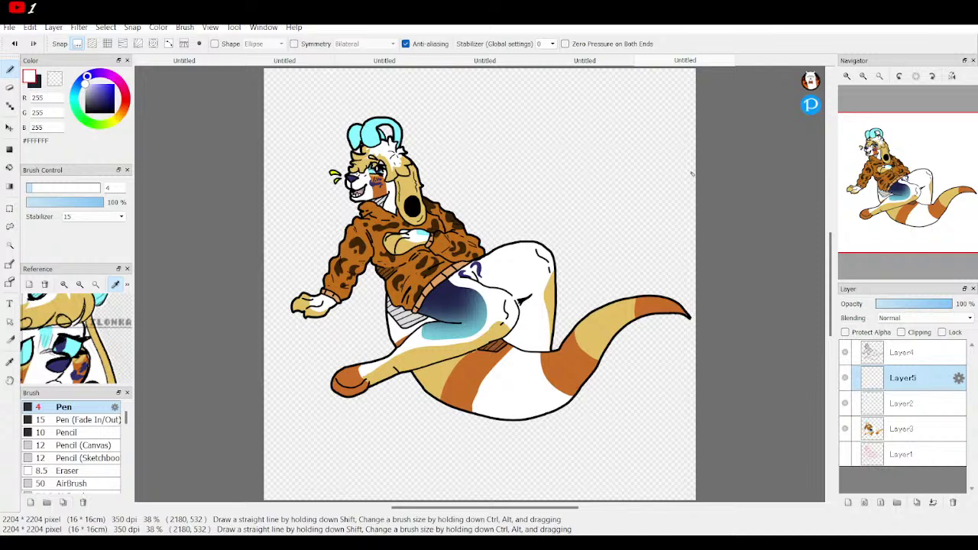
click(933, 502)
click(933, 502)
Step: Add a new background layer directly above Layer1 and hide Layer3 and Layer4
click(894, 403)
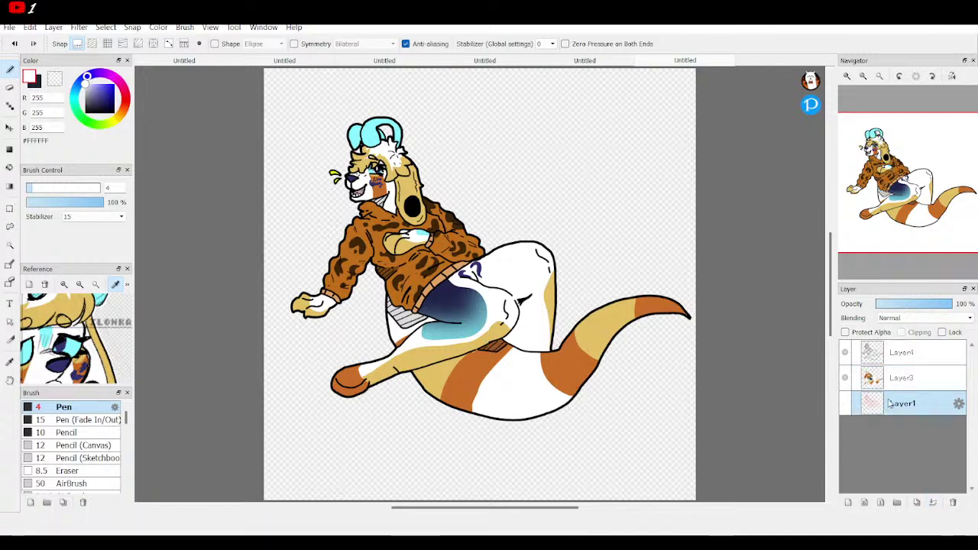
click(847, 502)
click(844, 377)
click(845, 353)
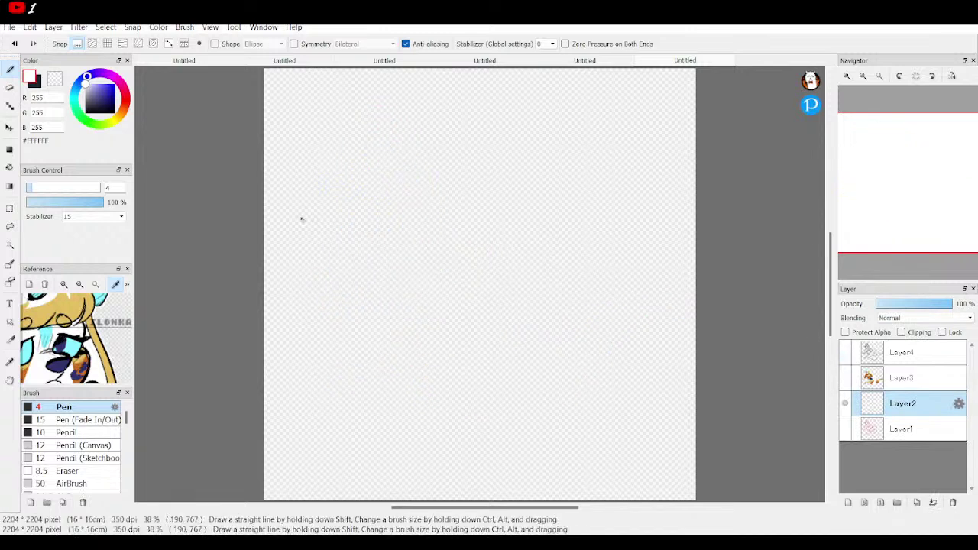
Step: Fill the whole canvas on the new Layer2 with pale blue #DCEFFF and check it briefly behind the coloured figure
click(94, 285)
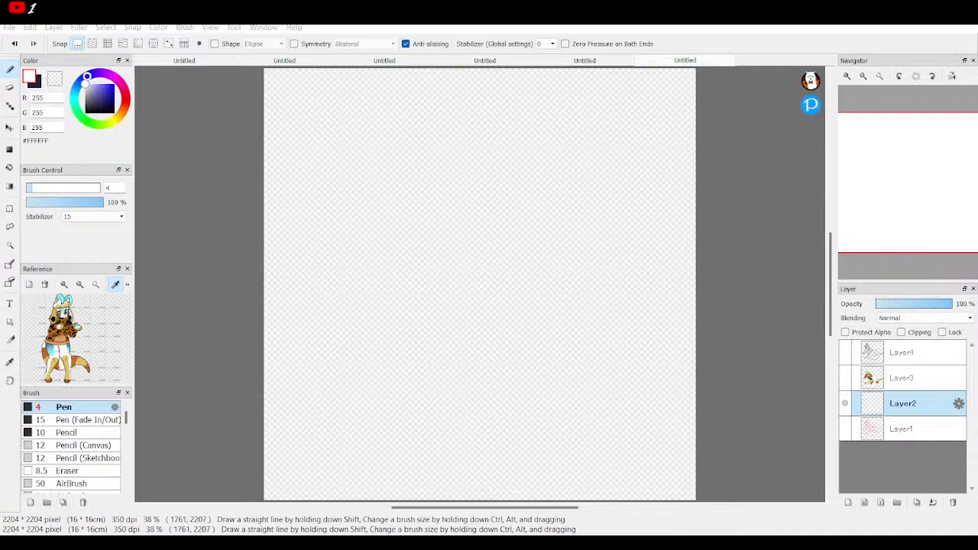
drag(94, 86, 89, 80)
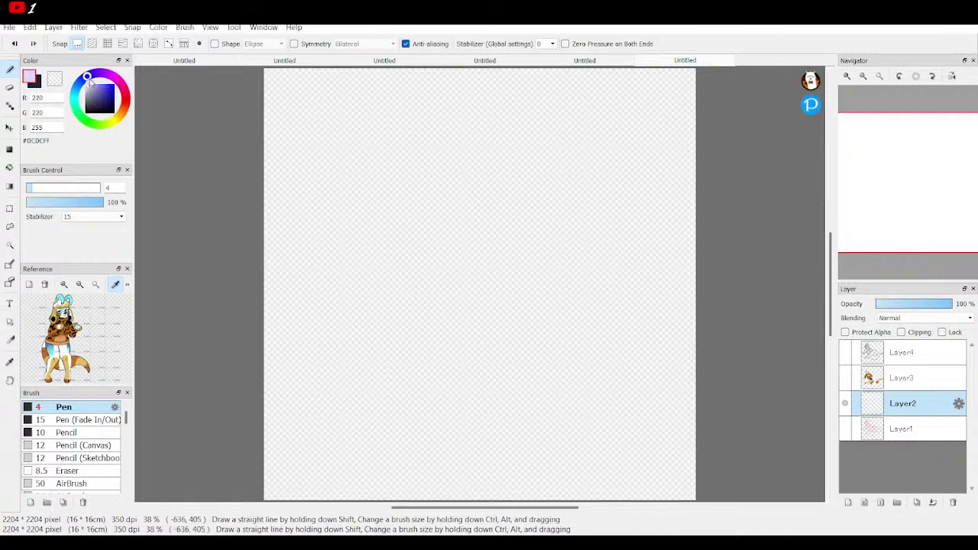
click(77, 88)
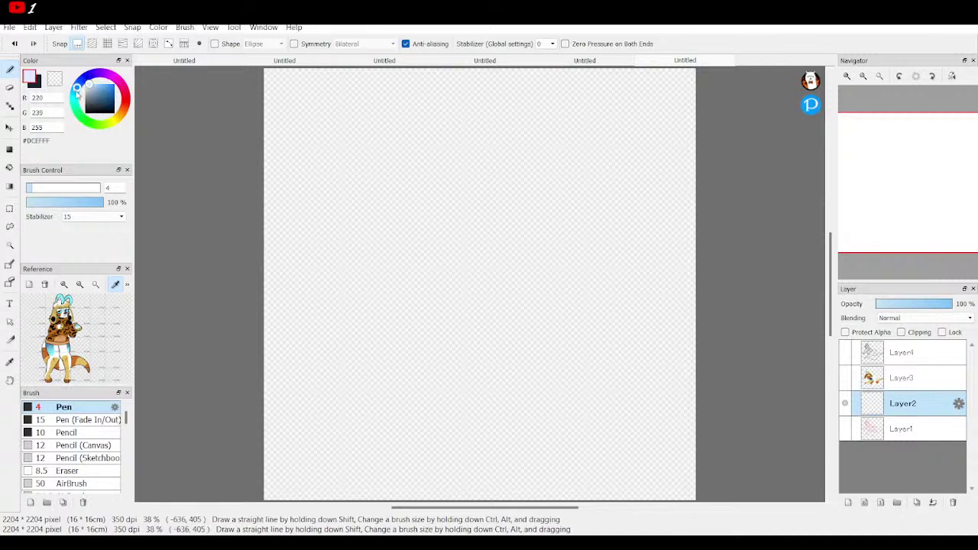
click(9, 167)
click(421, 144)
click(844, 377)
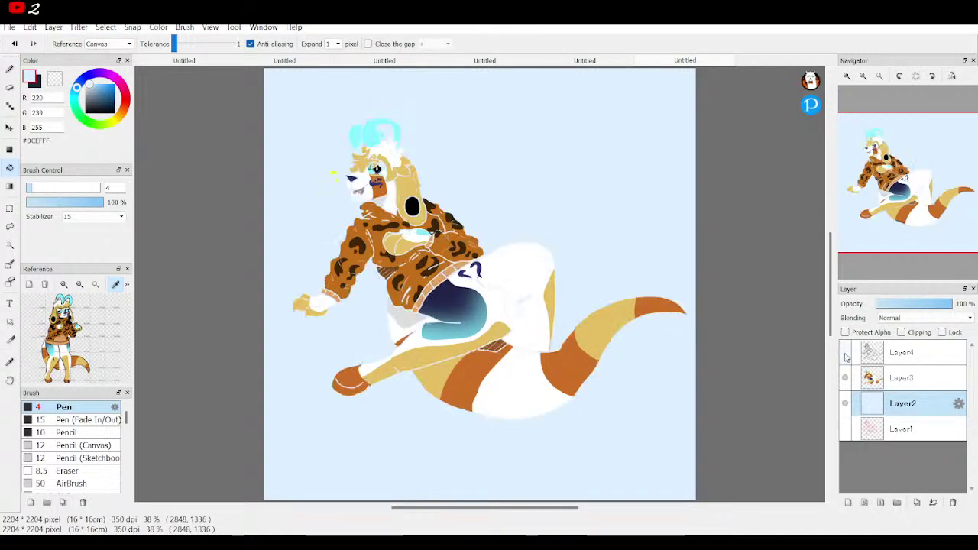
click(845, 377)
Step: On a new layer above the background, draw two ellipse bubbles at the canvas's upper left and three at its lower right in #ACDAFF
click(94, 88)
click(9, 69)
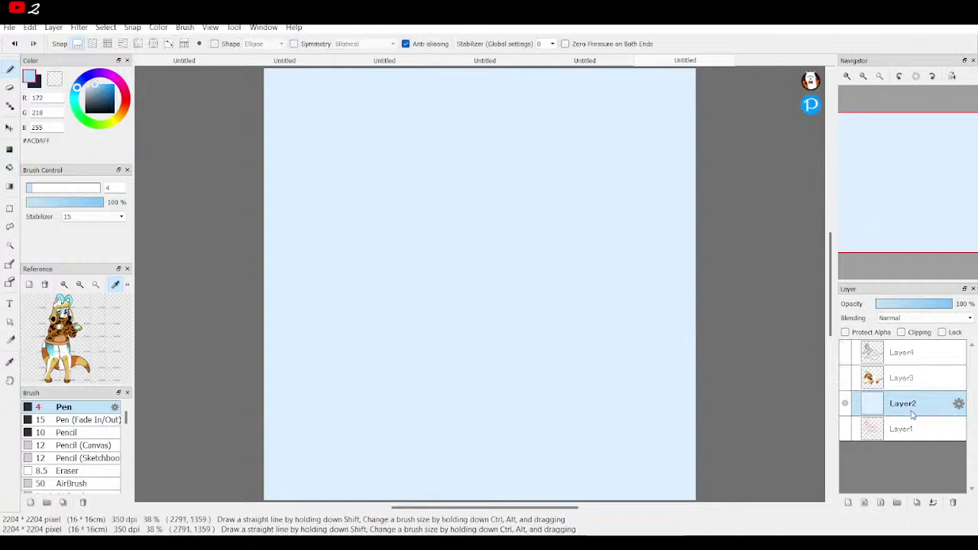
click(848, 502)
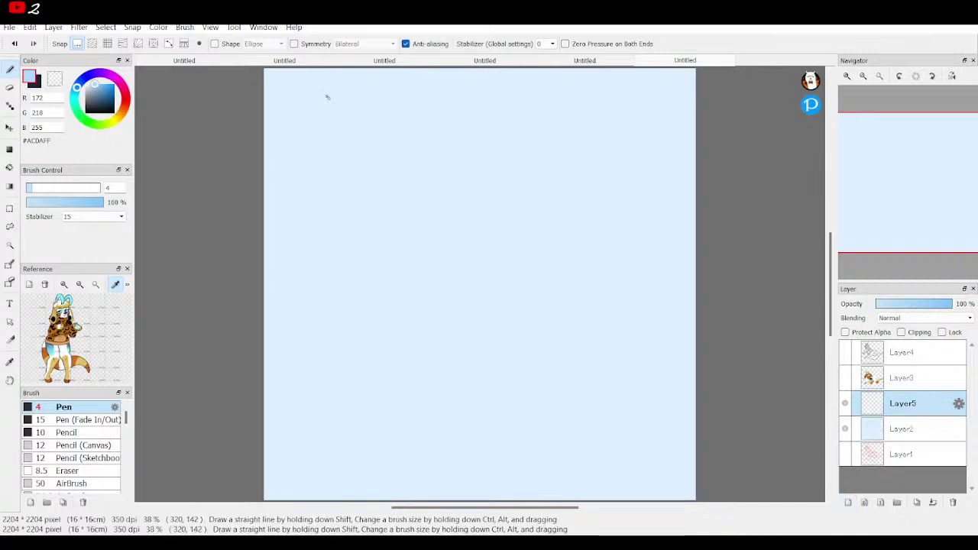
mouse_move(377, 105)
mouse_down()
mouse_move(350, 89)
mouse_move(321, 98)
mouse_up()
click(15, 44)
click(214, 44)
drag(280, 75, 391, 173)
drag(616, 353, 689, 422)
click(226, 45)
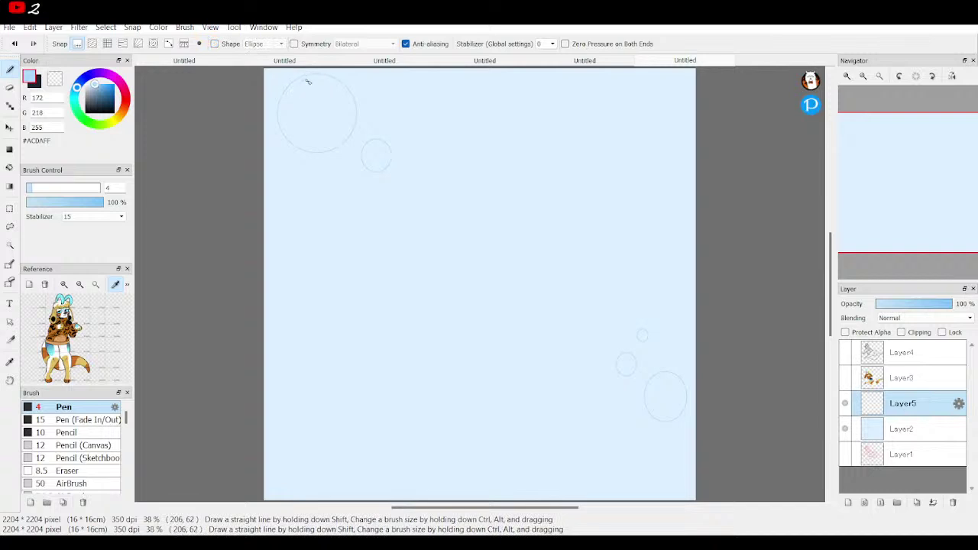
Step: Draw small curved shine marks inside the bubbles with the size 4 Pen, and show Layer3 and Layer4 again
drag(298, 93, 295, 90)
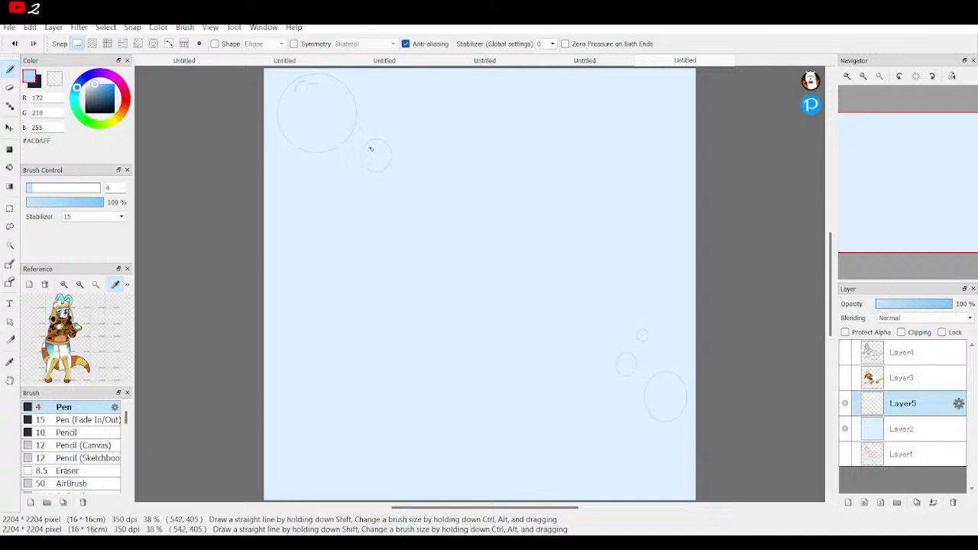
click(15, 44)
drag(379, 147, 375, 152)
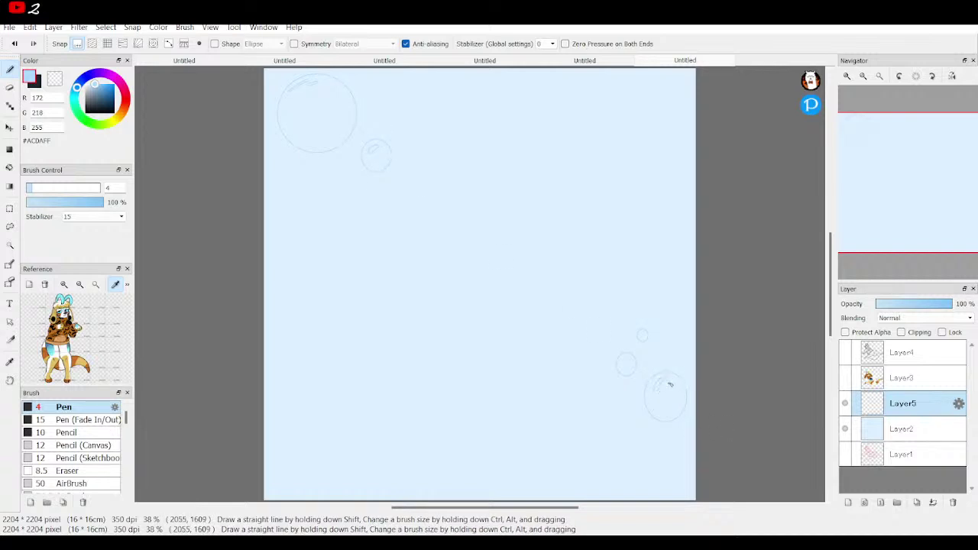
drag(675, 379, 670, 386)
drag(626, 357, 623, 364)
click(845, 378)
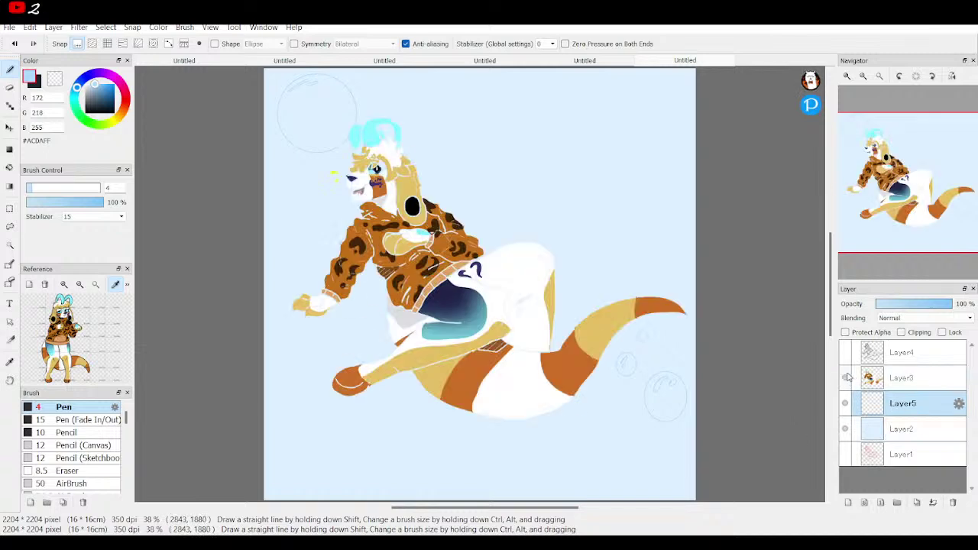
click(845, 352)
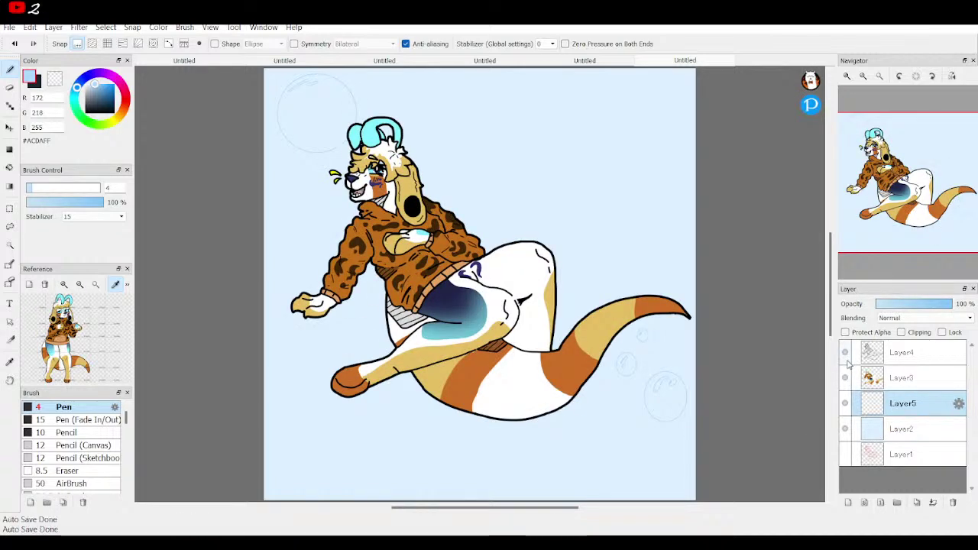
Step: Lighten the upper-left area of the Layer2 background with white #FFFFFF, using the AirBrush at size 1397
click(893, 427)
drag(95, 93, 86, 79)
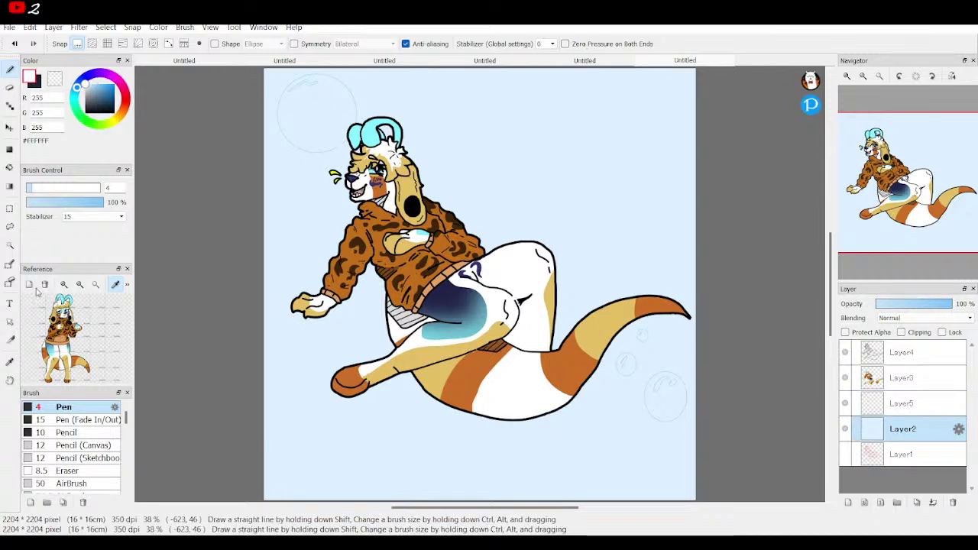
scroll(92, 478, down, 3)
click(66, 435)
drag(92, 195, 100, 190)
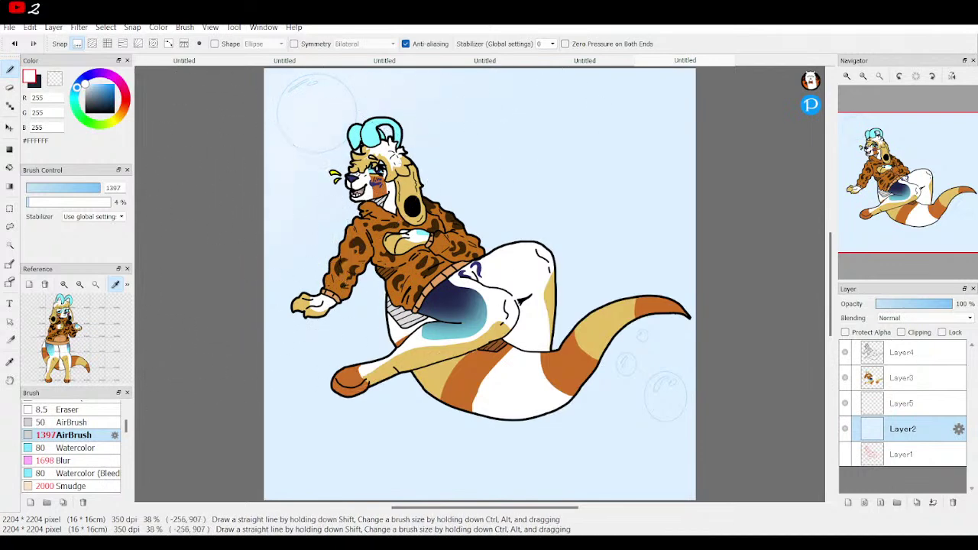
Step: Airbrush the right and lower parts of the background with blue #5D95C1 and lighten its left side with white #FFFFFF
click(100, 91)
mouse_move(757, 230)
mouse_down()
mouse_move(788, 443)
mouse_move(777, 405)
mouse_up()
drag(731, 255, 665, 463)
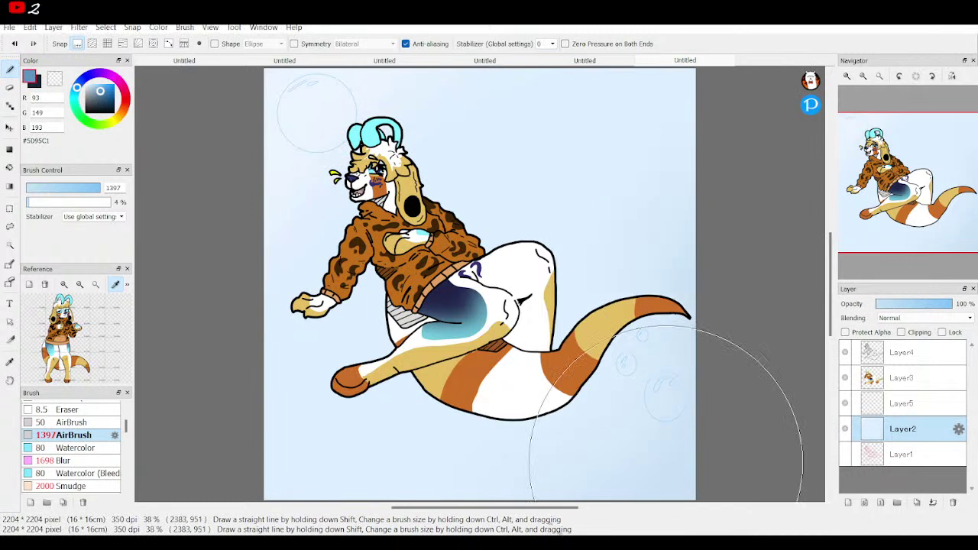
mouse_move(716, 232)
mouse_down()
mouse_move(732, 271)
mouse_move(590, 480)
mouse_up()
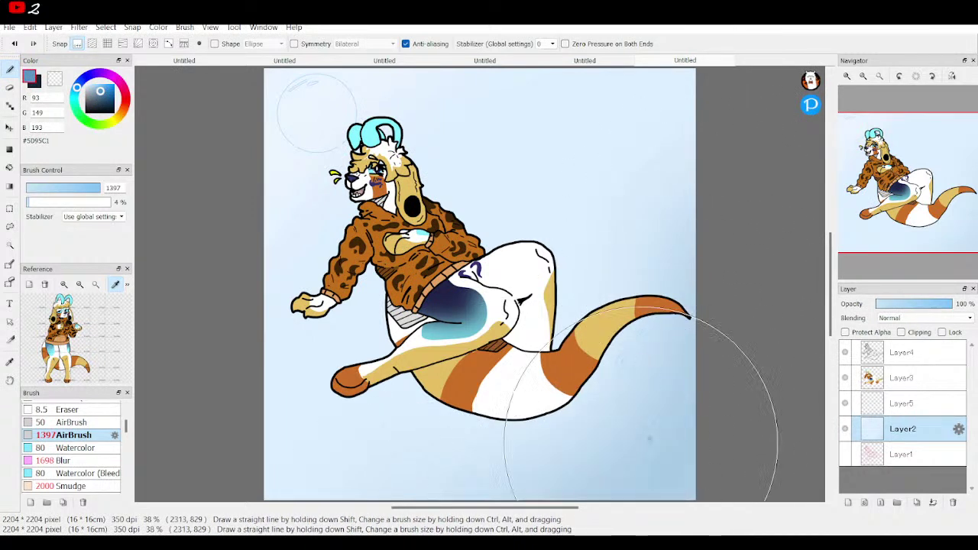
mouse_move(733, 323)
mouse_down()
mouse_move(731, 360)
mouse_move(623, 547)
mouse_up()
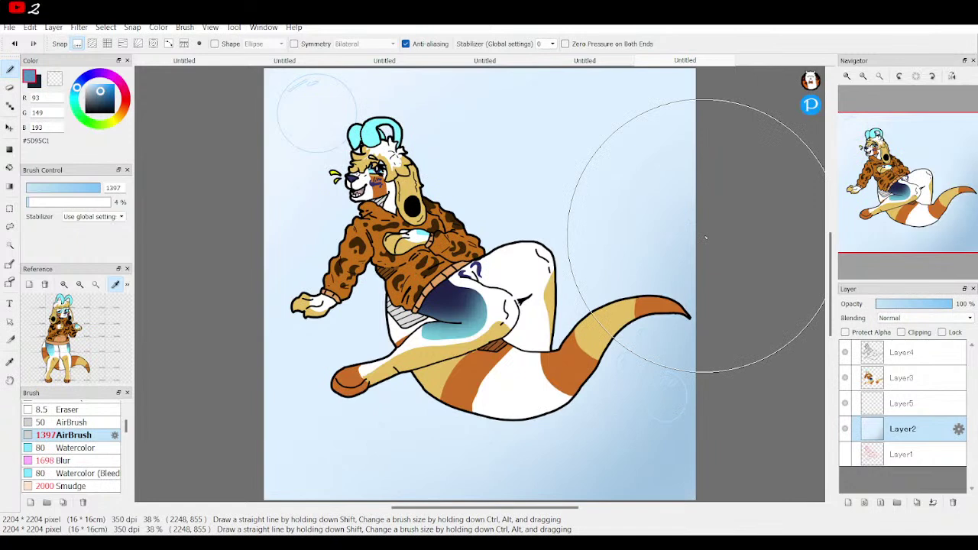
mouse_move(964, 124)
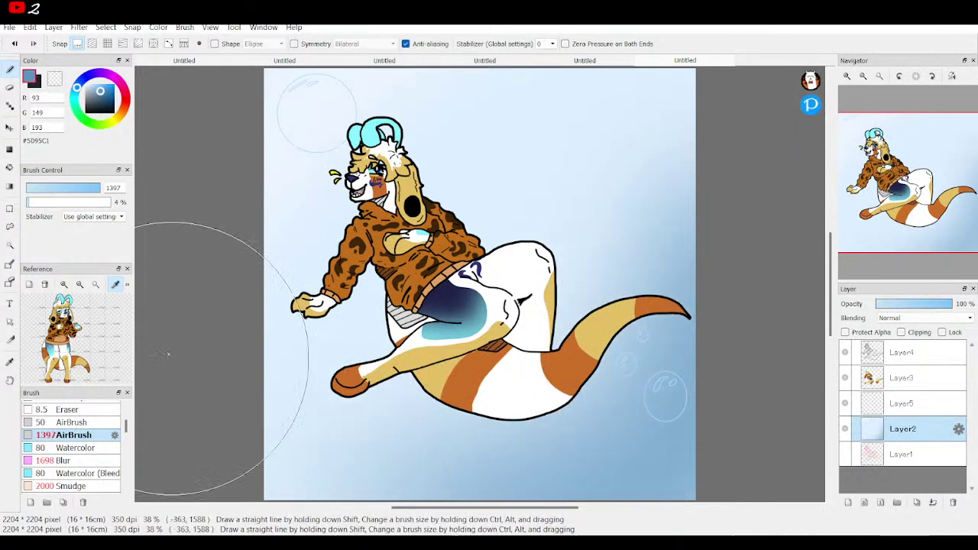
drag(92, 106, 63, 46)
mouse_move(236, 237)
mouse_down()
mouse_move(451, 50)
mouse_move(299, 134)
mouse_up()
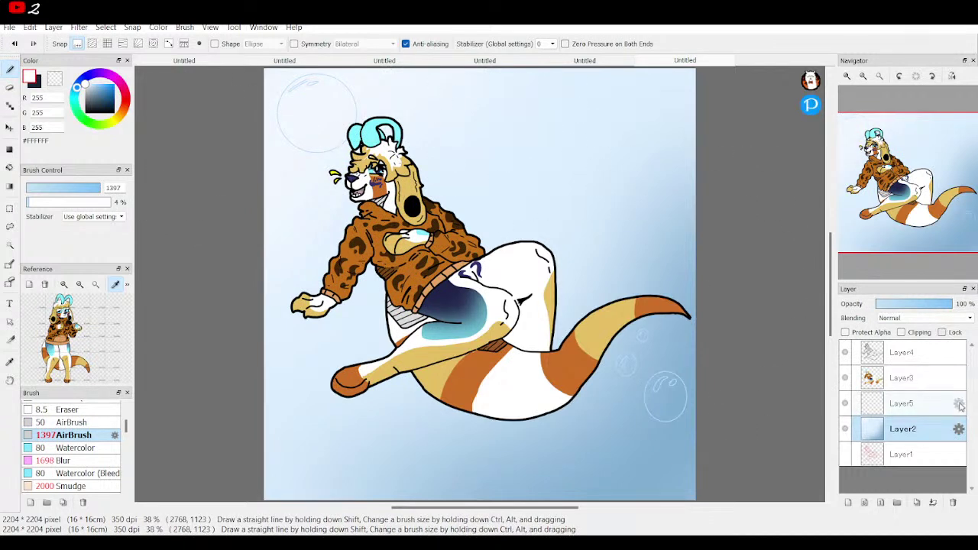
Step: On a new layer above Layer2, draw a rectangle just inside the canvas edges in #99B6CE with the size 4 Pen
click(848, 503)
click(92, 90)
scroll(87, 433, up, 3)
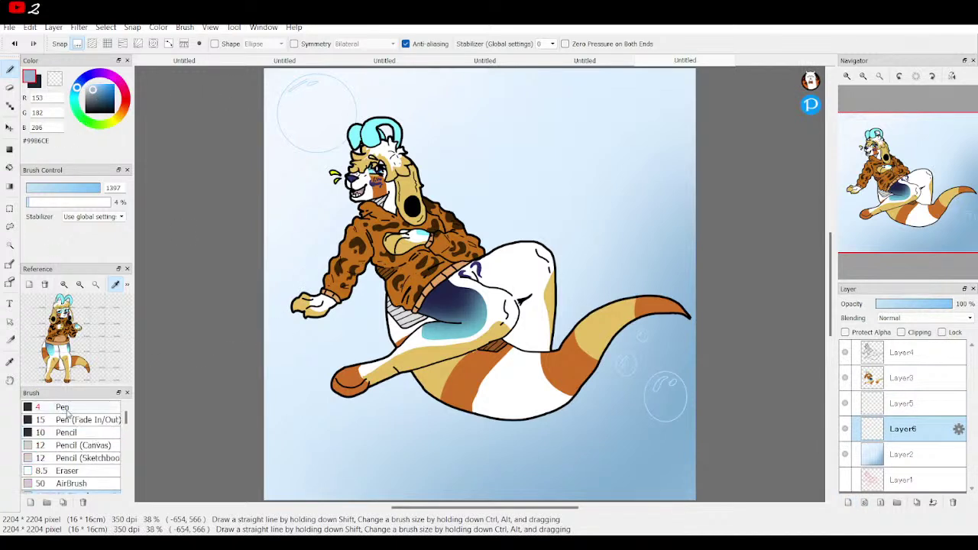
click(65, 406)
click(215, 43)
click(256, 47)
click(267, 76)
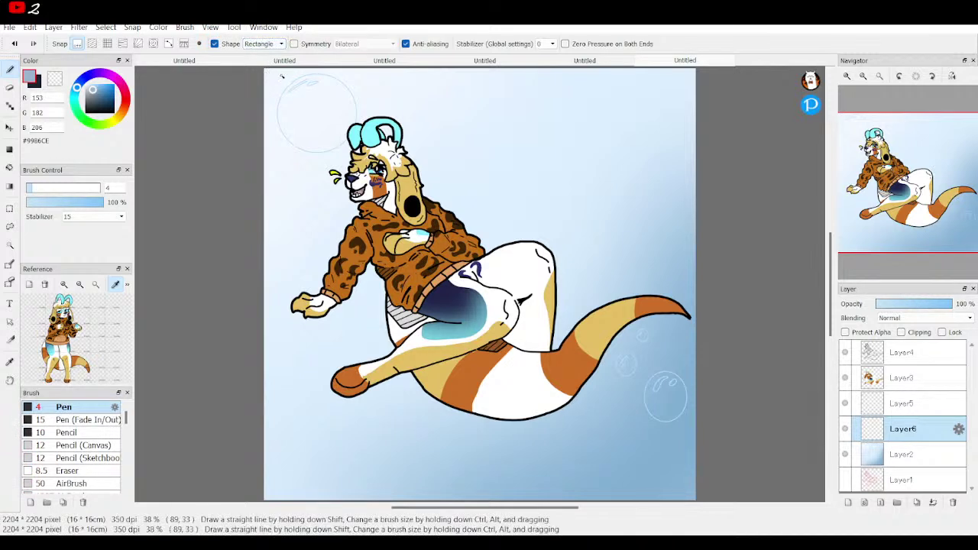
drag(269, 73, 686, 493)
Step: Hide Layer2 and Layer5, fill the border outside the rectangle with #99B6CE, and show both layers again
click(844, 454)
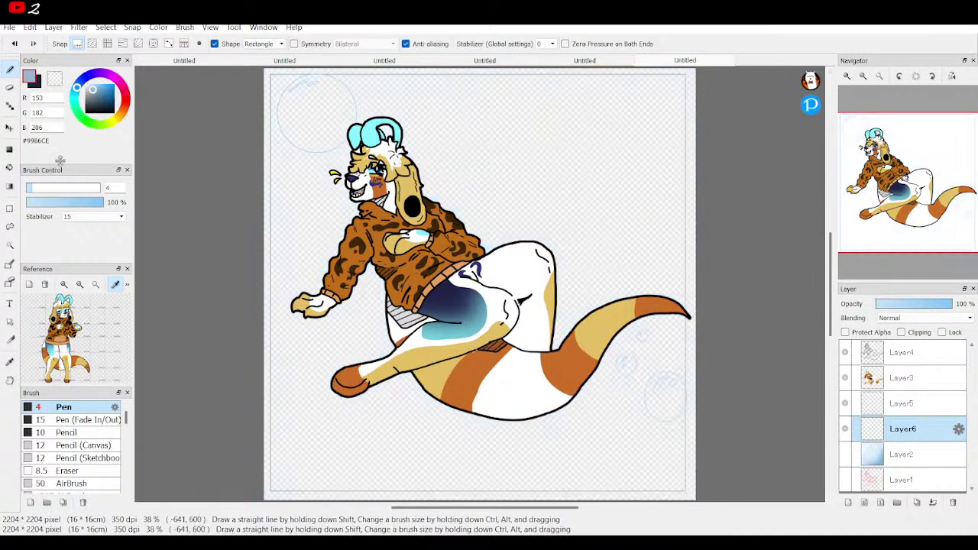
click(845, 403)
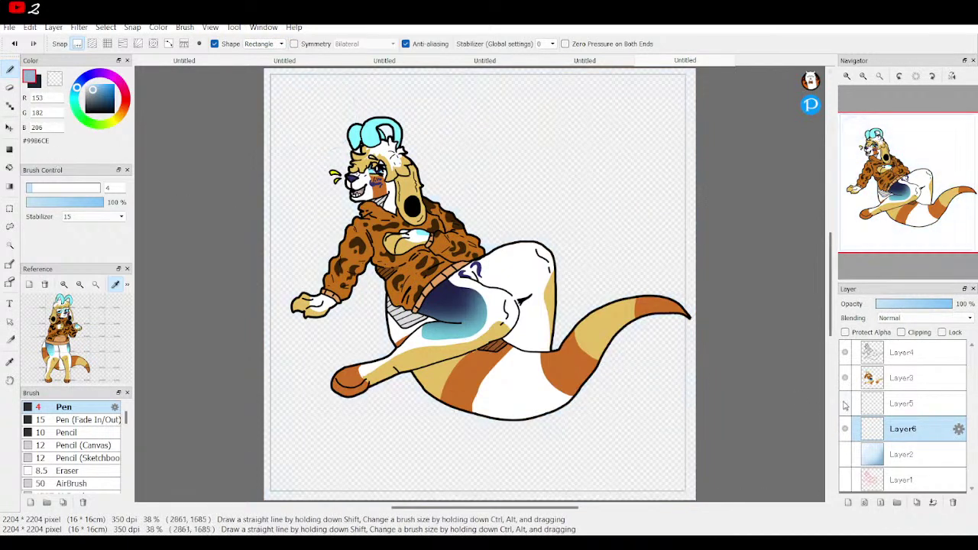
click(10, 168)
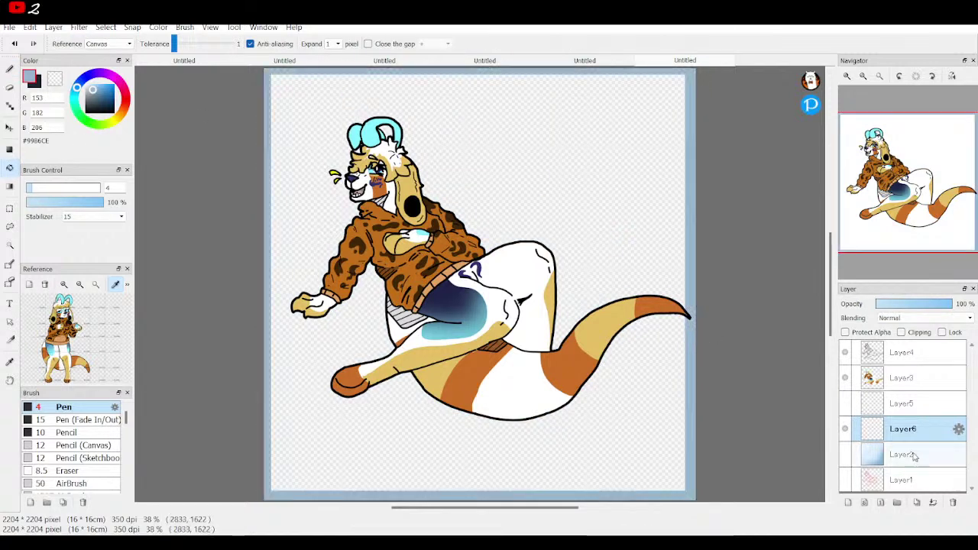
click(844, 454)
click(844, 402)
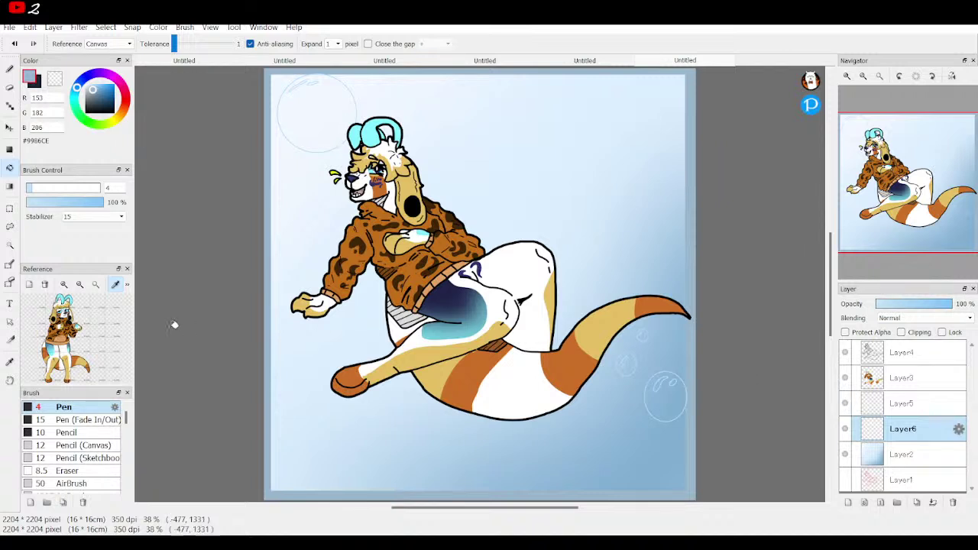
Step: Remove the character image from the reference viewer and switch to the neighbouring document with the red sketch
click(46, 285)
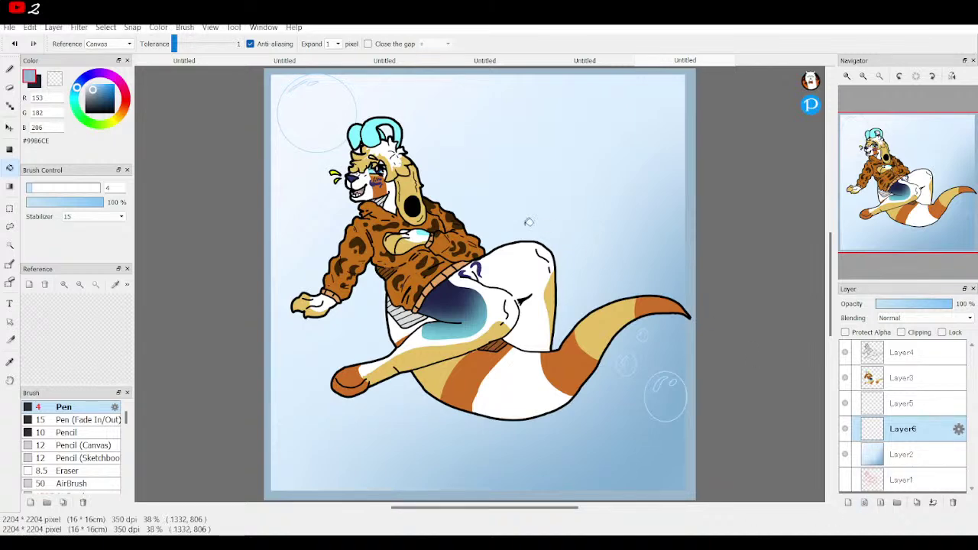
click(600, 60)
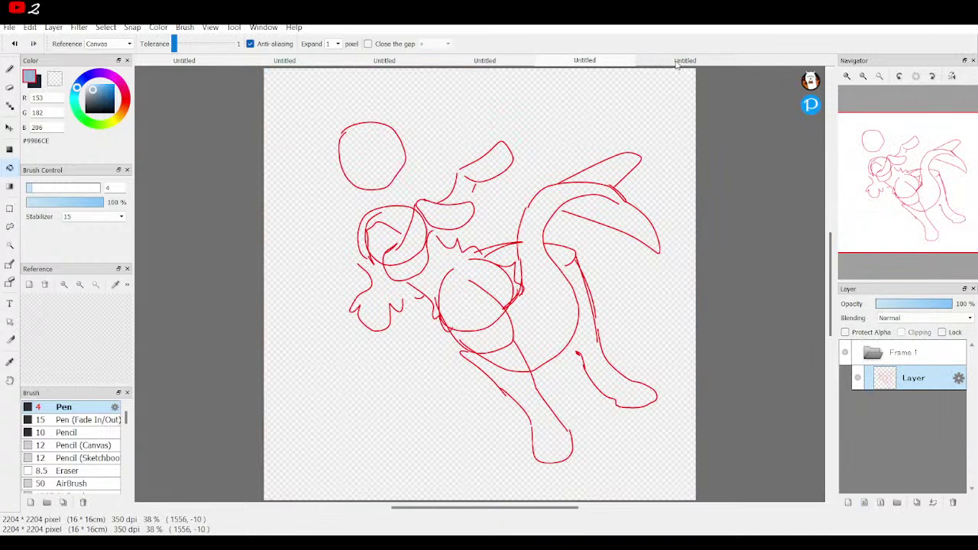
Step: Switch to the document with the finished leopard-hoodie character
click(675, 62)
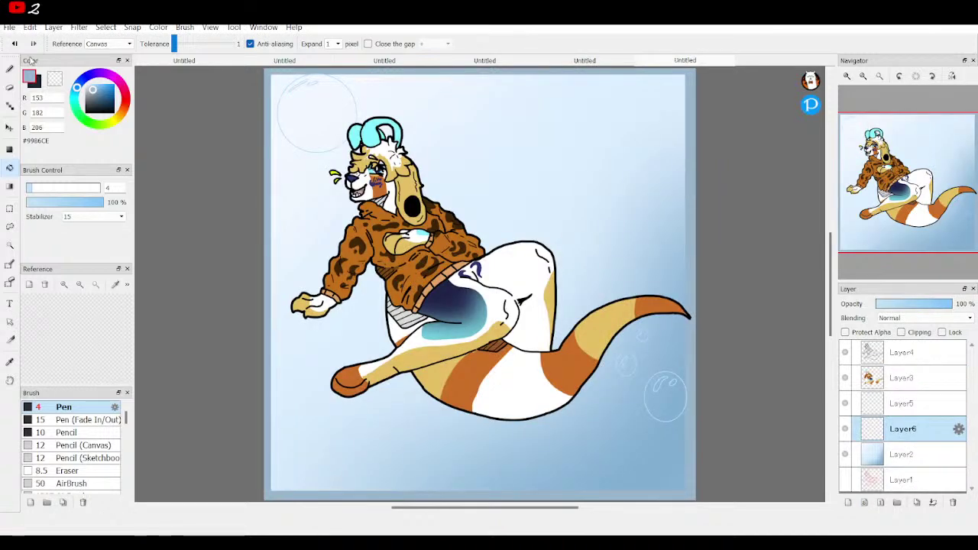
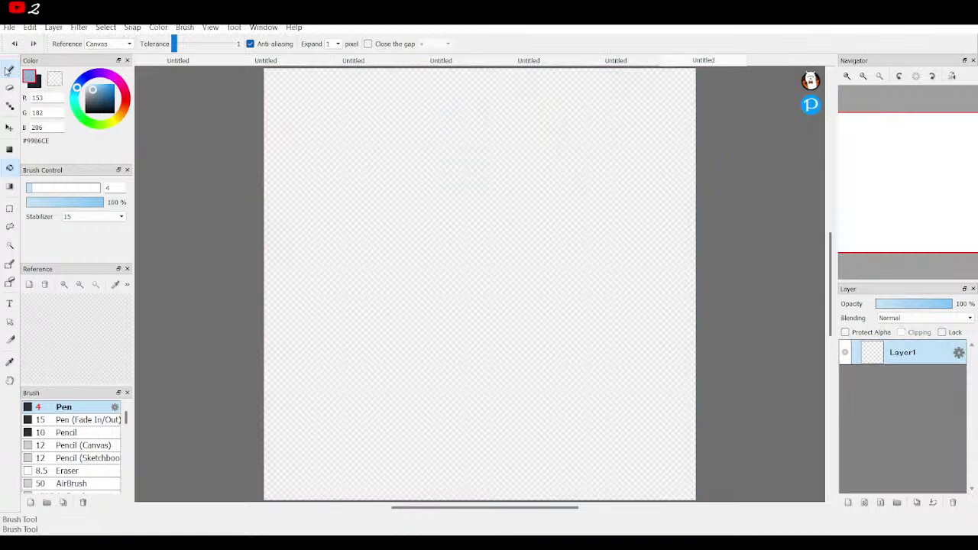
Step: On the blank canvas, switch to painting with the red #FF0000 Pen, disable its rectangle shape mode and set its size to 2
click(10, 71)
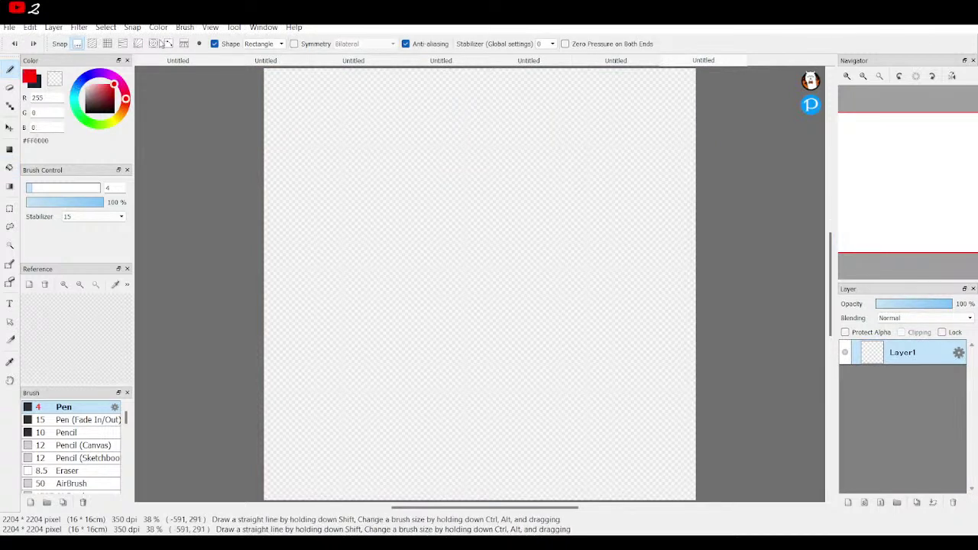
click(847, 76)
click(848, 76)
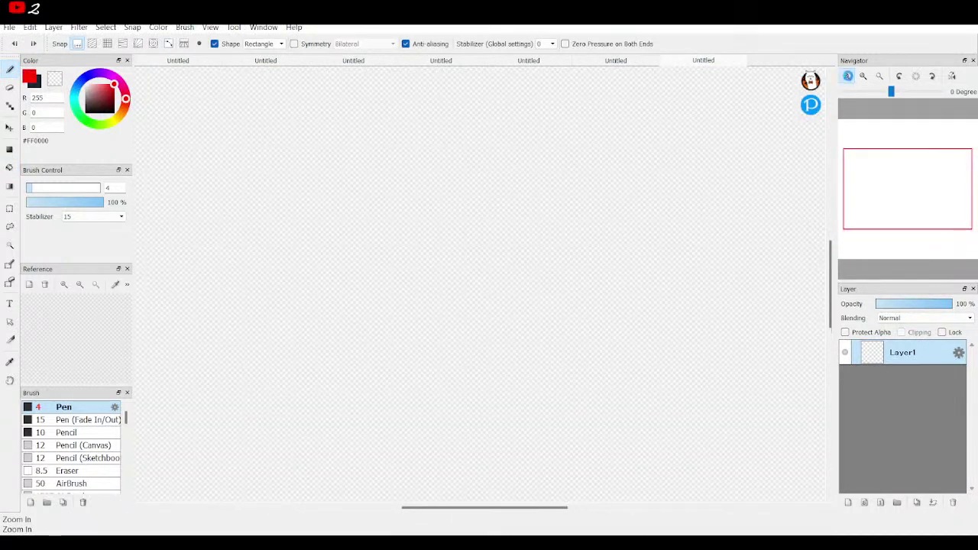
mouse_move(891, 163)
mouse_down()
mouse_move(893, 136)
mouse_move(901, 153)
mouse_up()
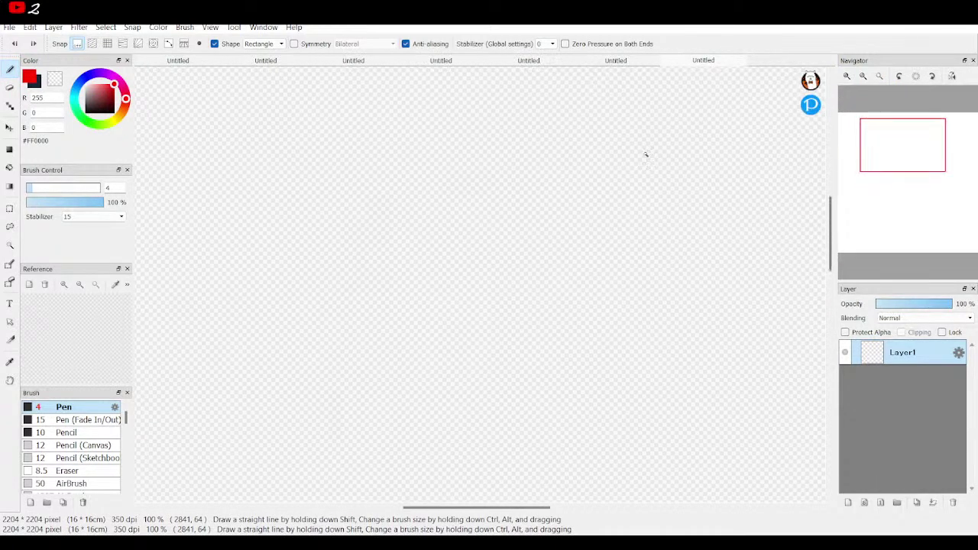
mouse_move(447, 104)
mouse_down()
mouse_move(408, 221)
mouse_move(418, 223)
mouse_up()
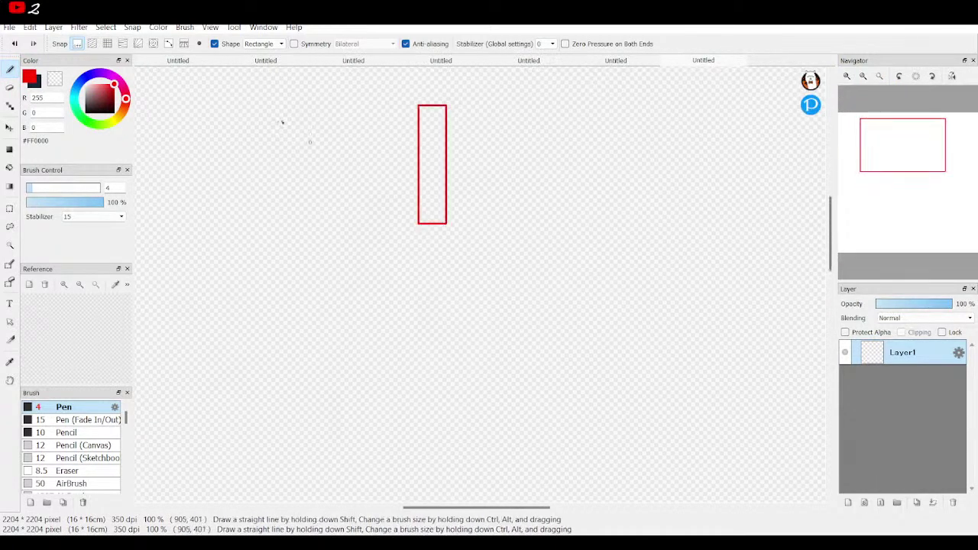
click(14, 43)
click(214, 44)
click(119, 189)
key(BackSpace)
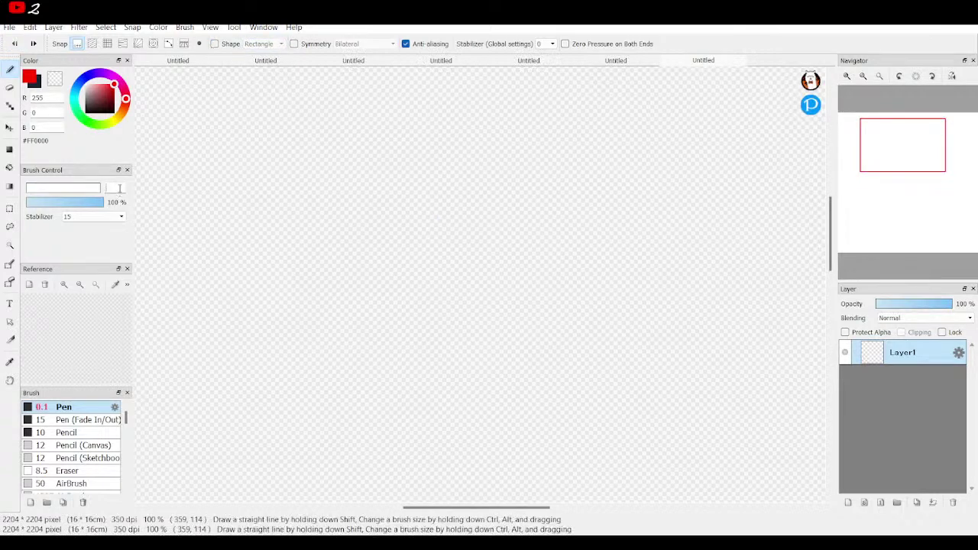
text(2)
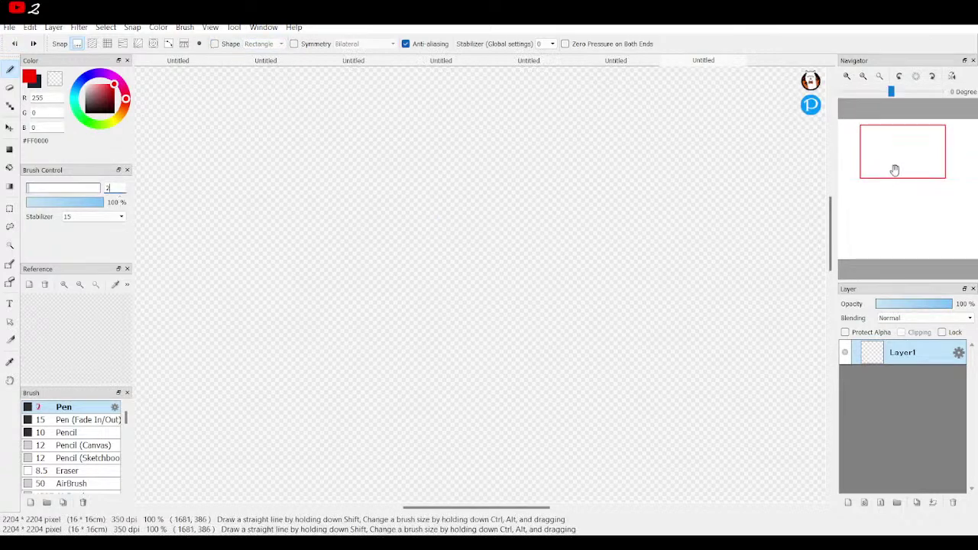
Step: Sketch a round head, a slanted shoulder line and short neck and waist guide marks with the size 2 red Pen
click(894, 144)
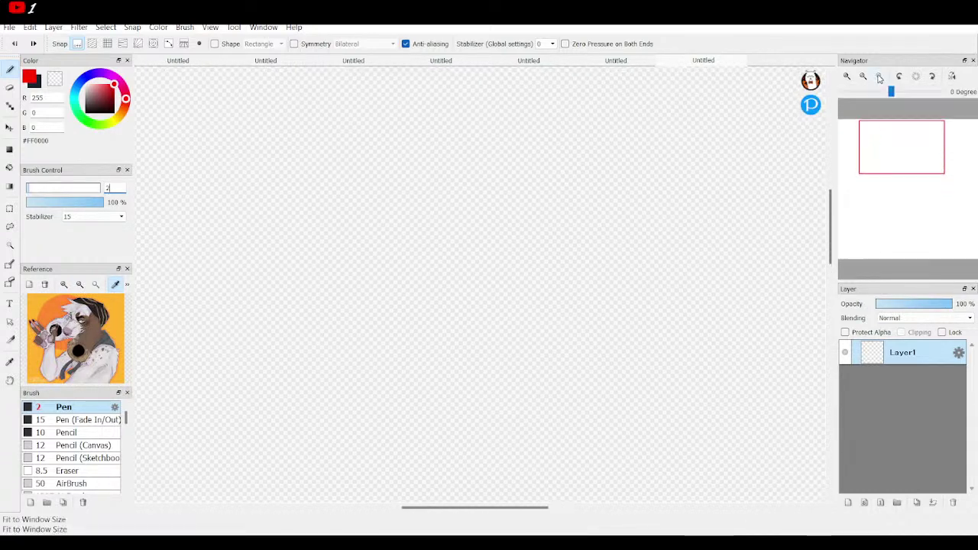
mouse_move(457, 101)
mouse_down()
mouse_move(415, 109)
mouse_move(630, 184)
mouse_move(457, 97)
mouse_up()
click(14, 44)
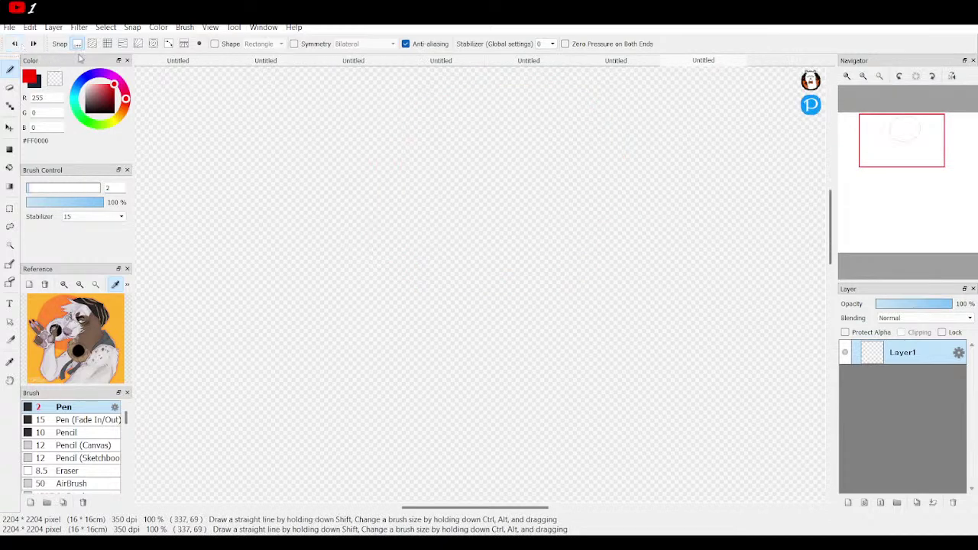
mouse_move(447, 103)
mouse_down()
mouse_move(502, 203)
mouse_move(460, 94)
mouse_move(415, 120)
mouse_up()
drag(406, 272, 577, 211)
mouse_move(444, 324)
mouse_down()
mouse_move(511, 320)
mouse_move(585, 278)
mouse_up()
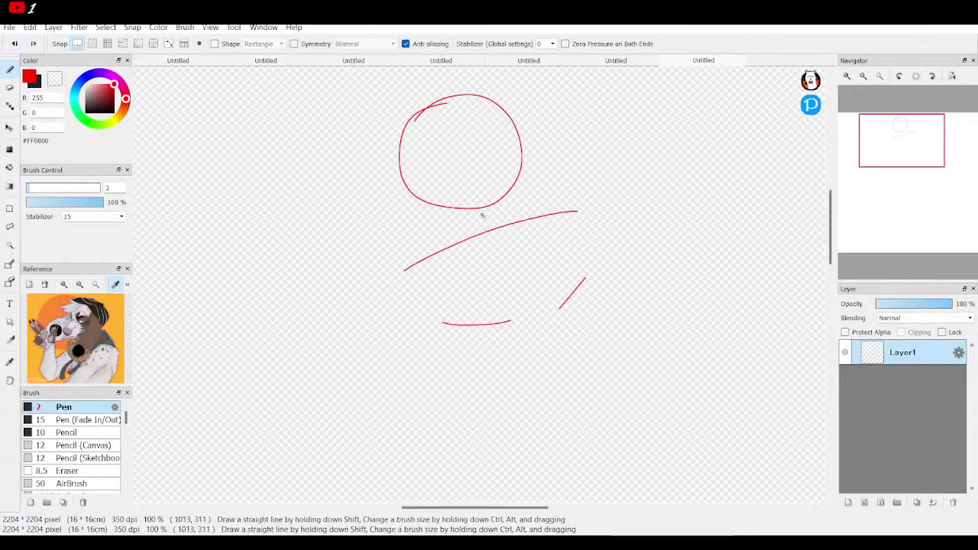
drag(481, 216, 483, 230)
Step: Sketch a tilted hip oval below the shoulder line, with a curved contour line across it and short waist marks
drag(902, 149, 916, 159)
mouse_move(474, 164)
mouse_down()
mouse_move(438, 168)
mouse_move(395, 285)
mouse_move(591, 194)
mouse_move(437, 167)
mouse_up()
drag(503, 154, 510, 286)
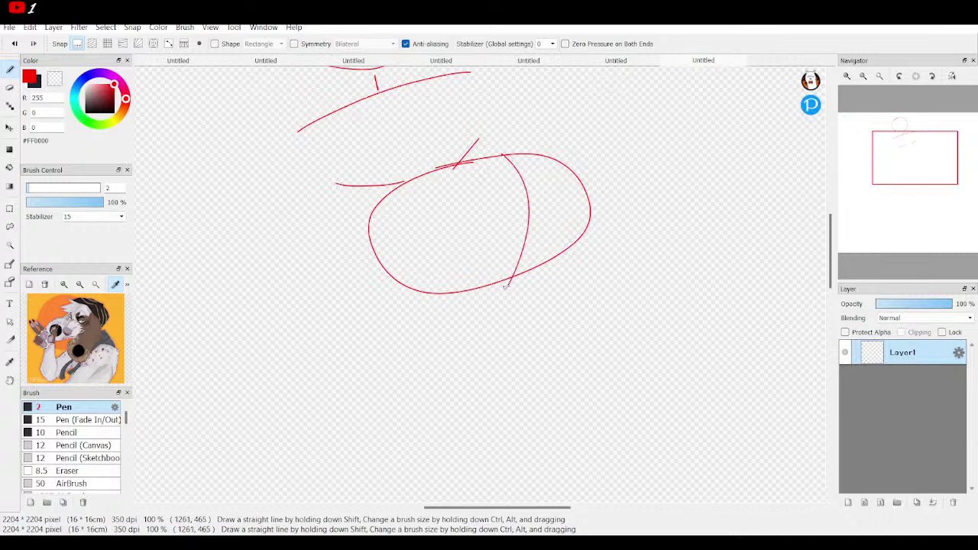
drag(422, 164, 432, 177)
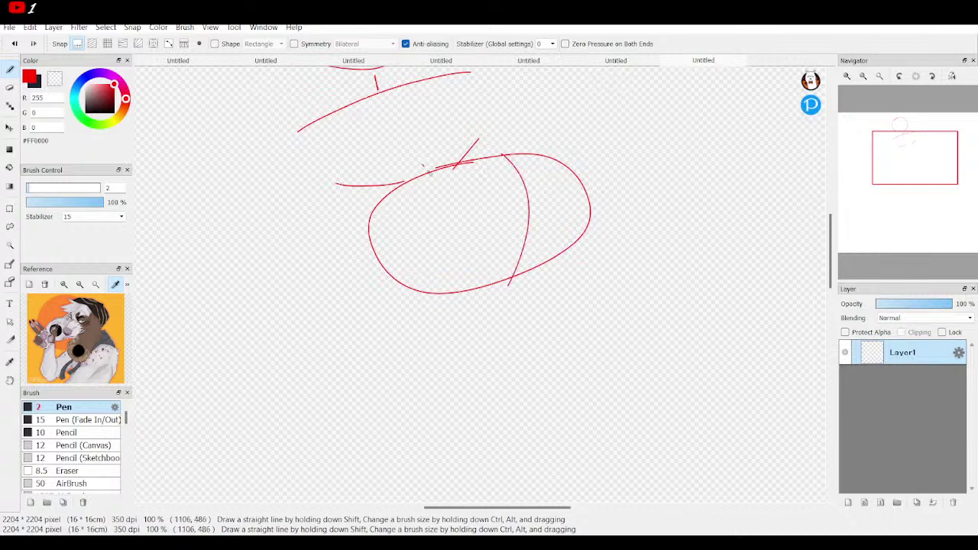
Step: Move the whole red sketch down and slightly left on the canvas
click(878, 82)
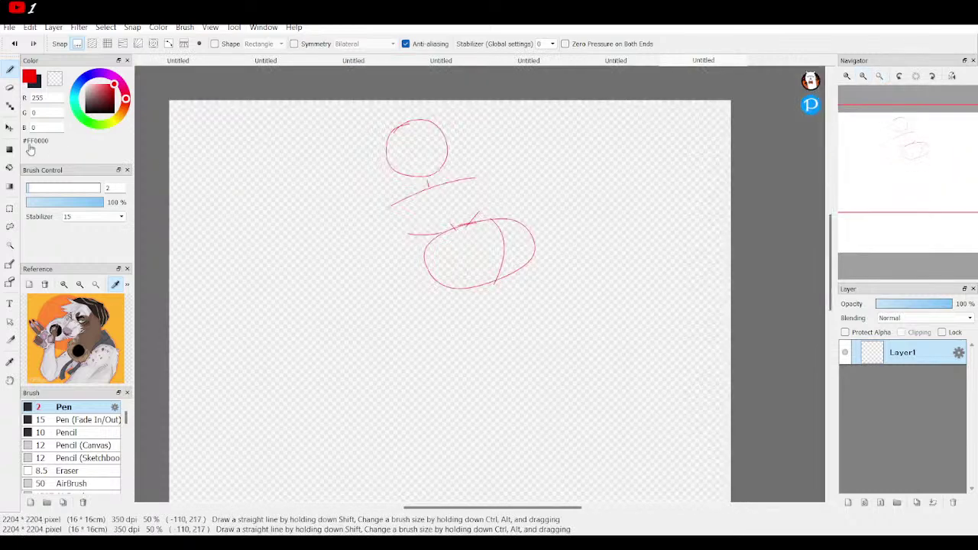
click(9, 127)
mouse_move(479, 181)
mouse_down()
mouse_move(446, 235)
mouse_move(454, 238)
mouse_up()
Step: Sketch the leg lines and a raised, bent knee around the hip oval with the red Pen
click(9, 69)
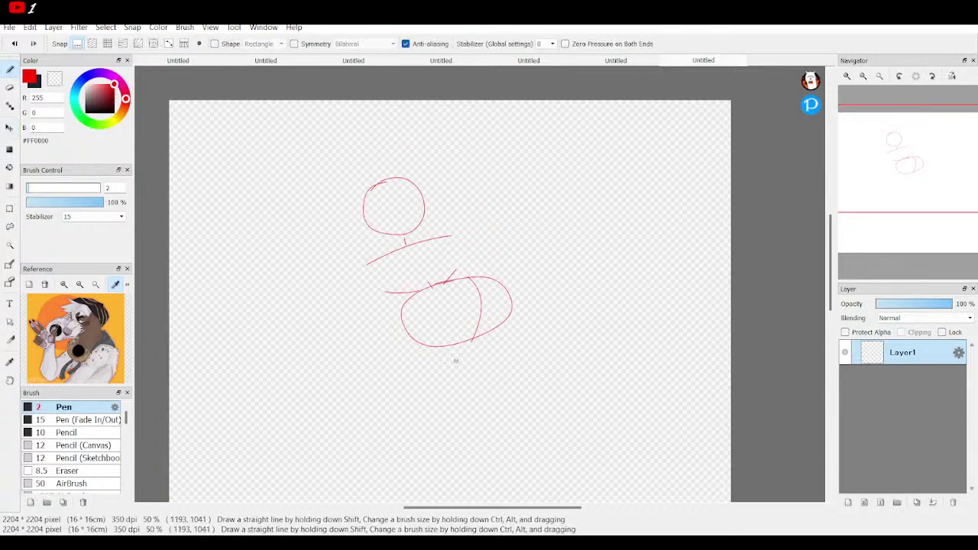
drag(459, 310, 495, 345)
mouse_move(406, 333)
mouse_down()
mouse_move(457, 367)
mouse_move(515, 383)
mouse_move(501, 391)
mouse_move(463, 300)
mouse_move(478, 297)
mouse_move(511, 326)
mouse_move(518, 353)
mouse_move(518, 283)
mouse_move(529, 281)
mouse_move(559, 329)
mouse_up()
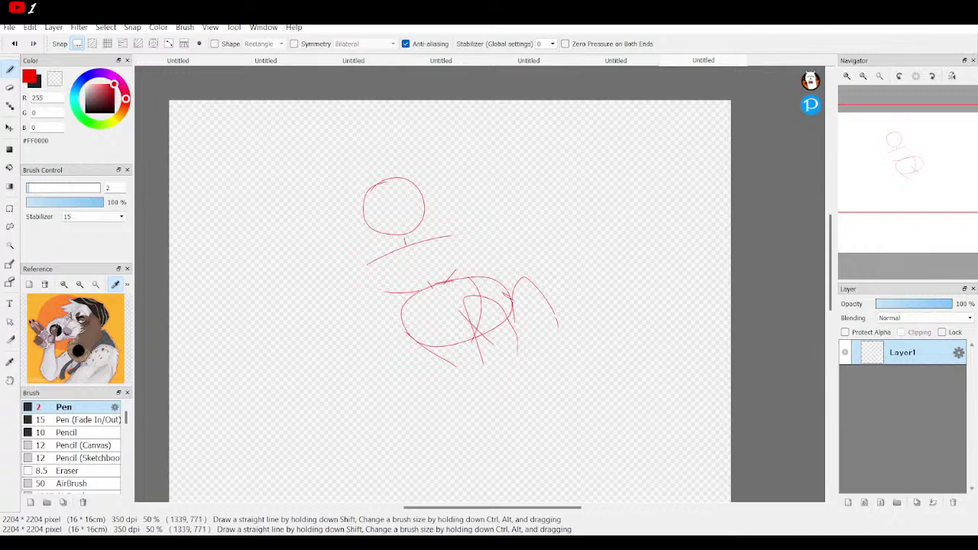
Step: Sketch the hand beside the head, the bent arm below it and the side of the torso
scroll(443, 241, up, 3)
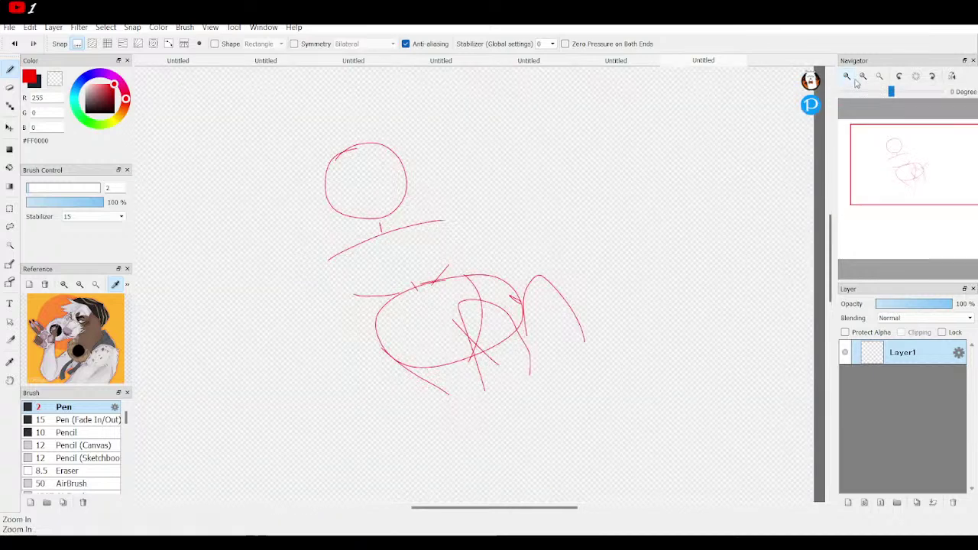
mouse_move(373, 141)
mouse_down()
mouse_move(338, 156)
mouse_move(353, 155)
mouse_move(354, 178)
mouse_move(390, 162)
mouse_move(373, 175)
mouse_move(376, 191)
mouse_move(389, 193)
mouse_move(445, 153)
mouse_move(380, 140)
mouse_up()
mouse_move(453, 151)
mouse_down()
mouse_move(449, 172)
mouse_move(503, 200)
mouse_move(464, 241)
mouse_move(453, 191)
mouse_up()
drag(447, 243, 470, 242)
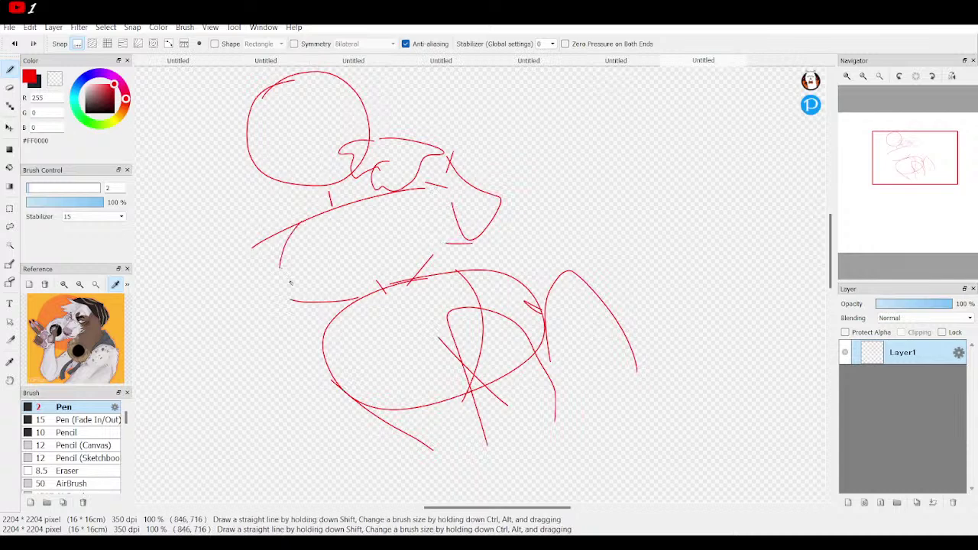
Step: Sketch the muzzle and jaw marks and the eye and brow lines inside the head circle
mouse_move(915, 159)
mouse_down()
mouse_move(918, 182)
mouse_move(901, 152)
mouse_up()
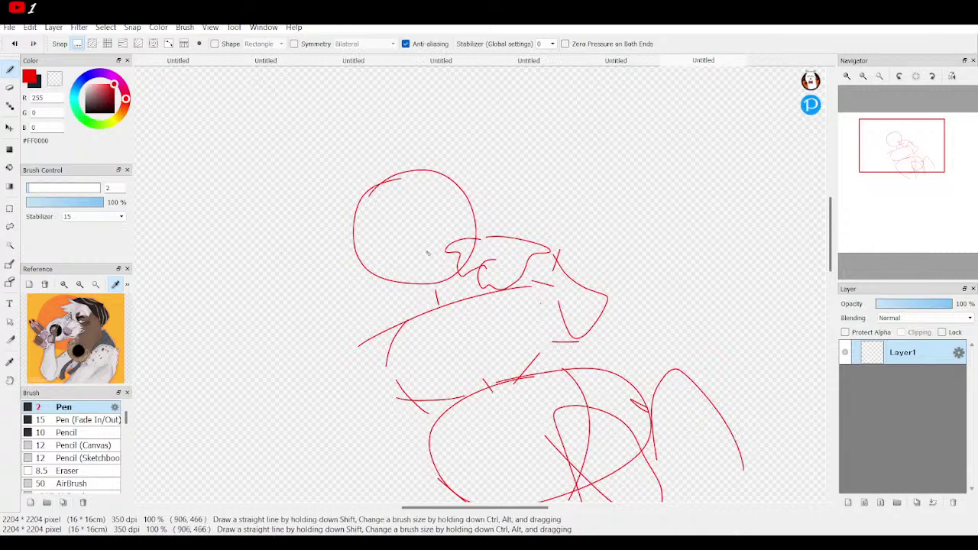
drag(447, 229, 480, 241)
drag(462, 284, 415, 277)
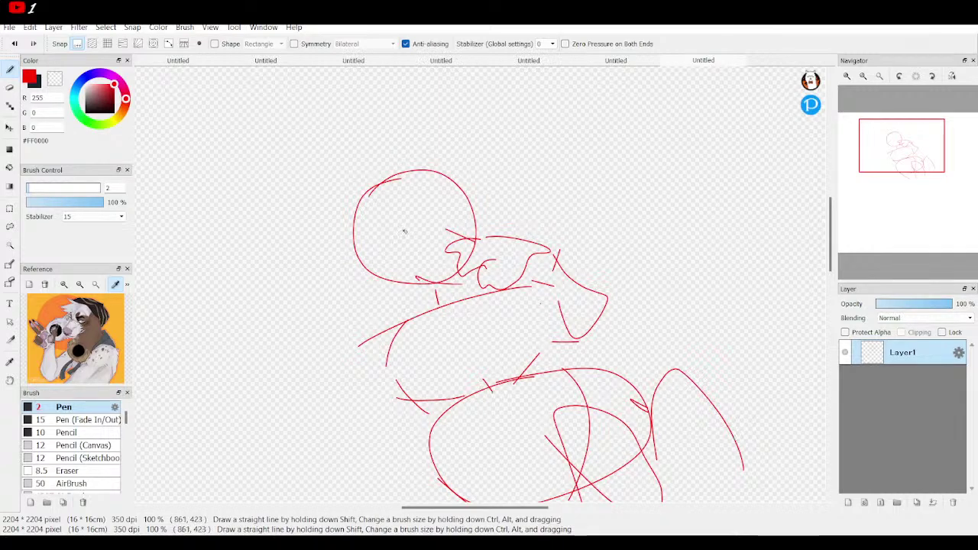
mouse_move(395, 229)
mouse_down()
mouse_move(424, 229)
mouse_move(423, 241)
mouse_move(455, 232)
mouse_up()
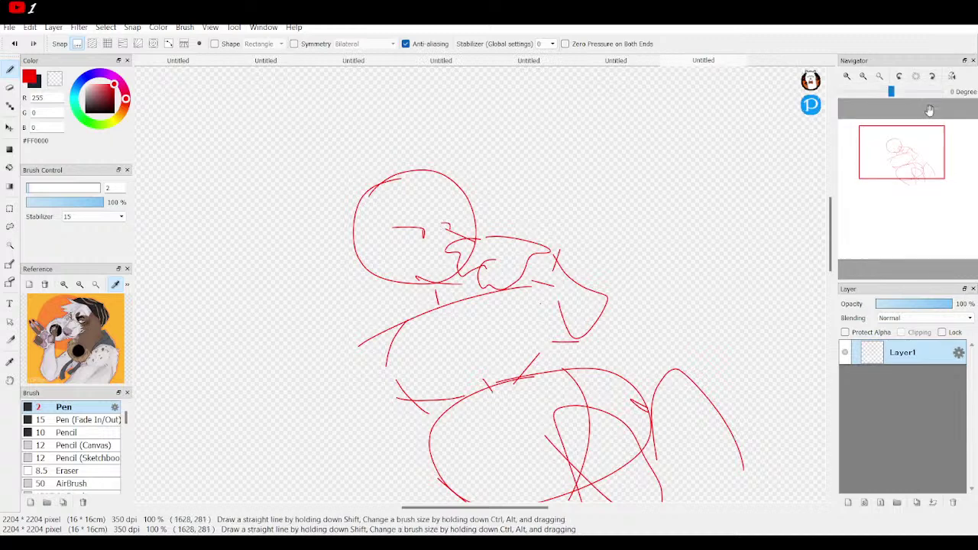
Step: Erase the entire red sketch with the Eraser enlarged to size 1643
click(931, 76)
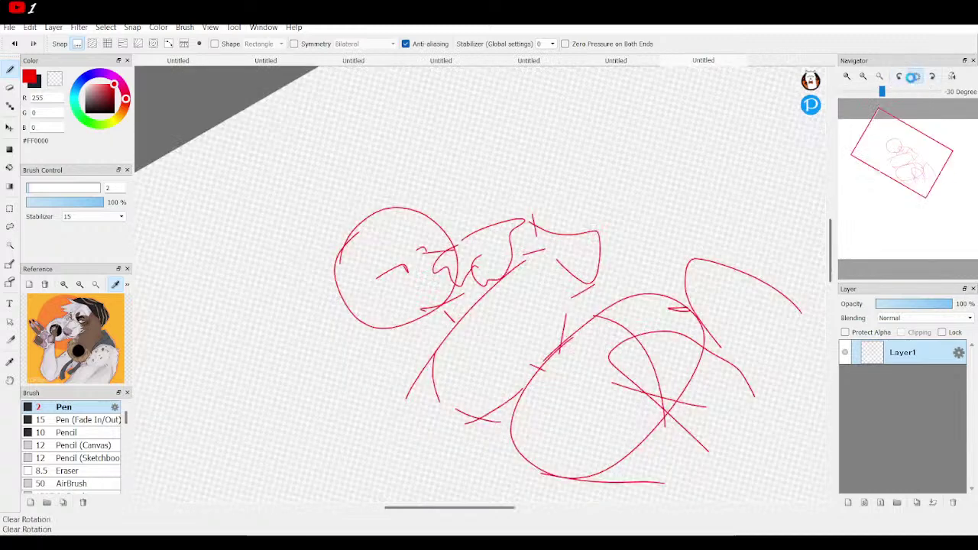
click(915, 76)
click(952, 76)
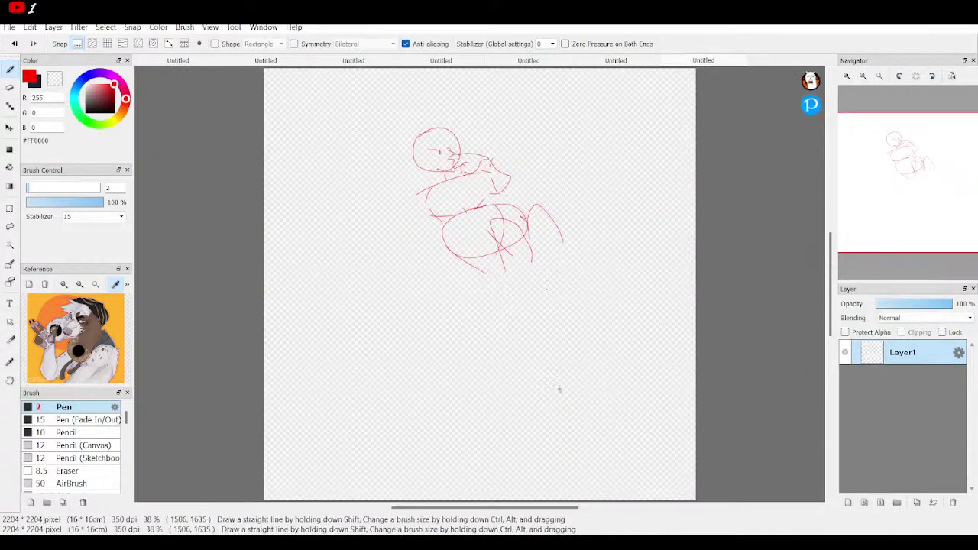
click(10, 88)
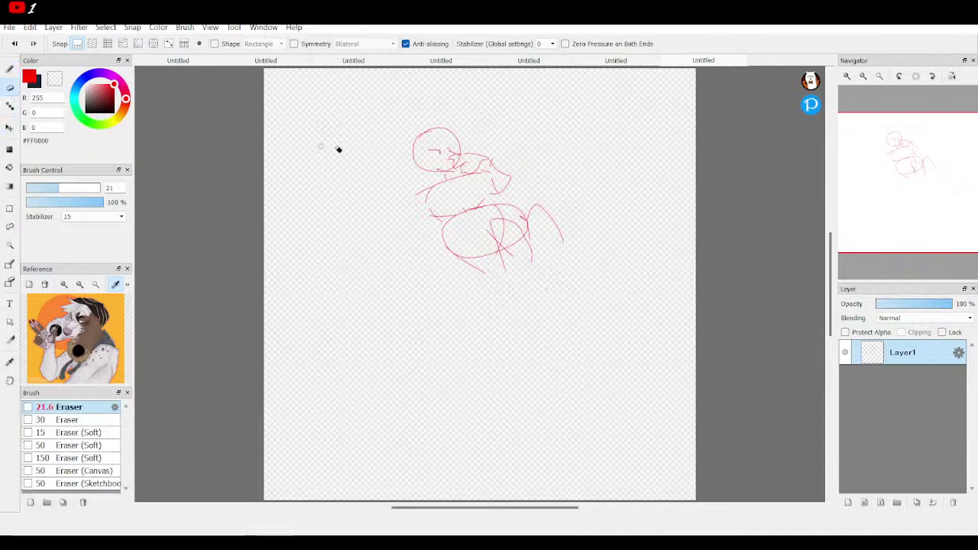
drag(68, 188, 135, 187)
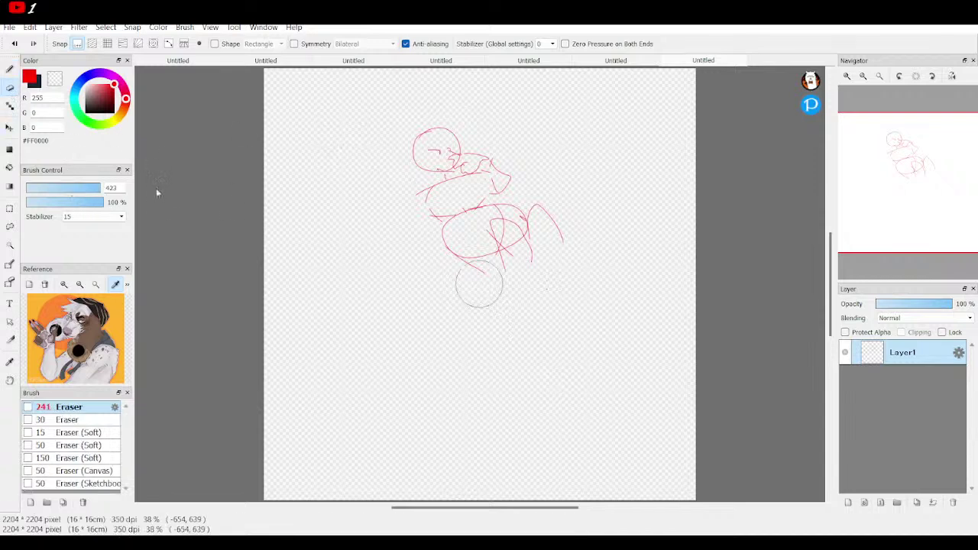
drag(574, 247, 513, 207)
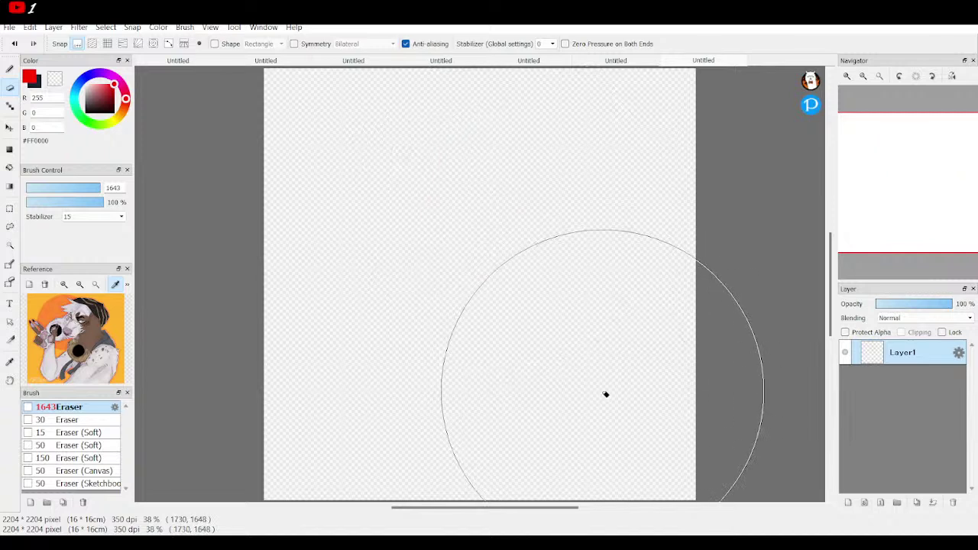
Step: Show the dog in the striped beanie in the reference viewer, enlarged and centred on its head
click(617, 537)
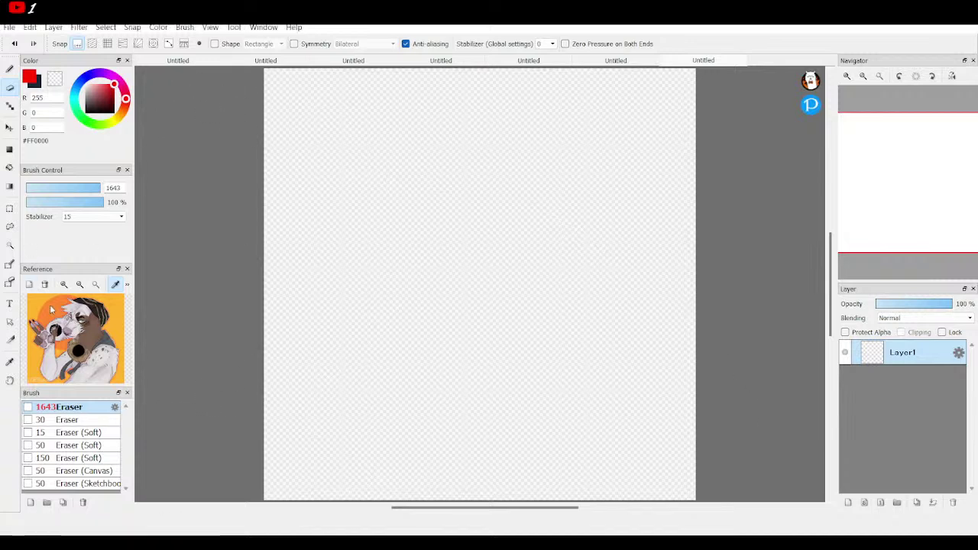
click(63, 284)
click(63, 285)
mouse_move(71, 328)
mouse_down()
mouse_move(154, 332)
mouse_move(114, 340)
mouse_move(78, 374)
mouse_up()
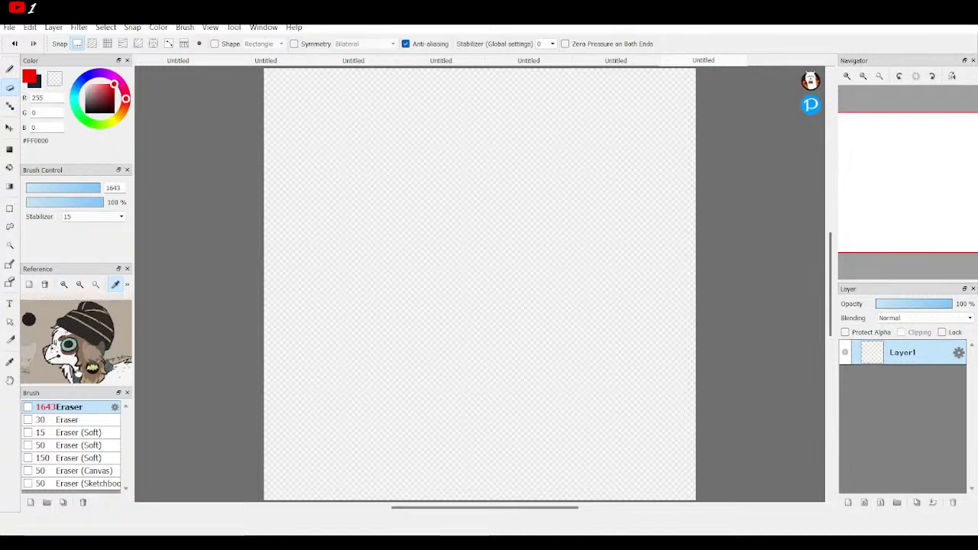
Step: Switch back to the size 2 Pen and set its colour to dark brown #2D1C00 for drawing near the canvas's upper part
click(10, 70)
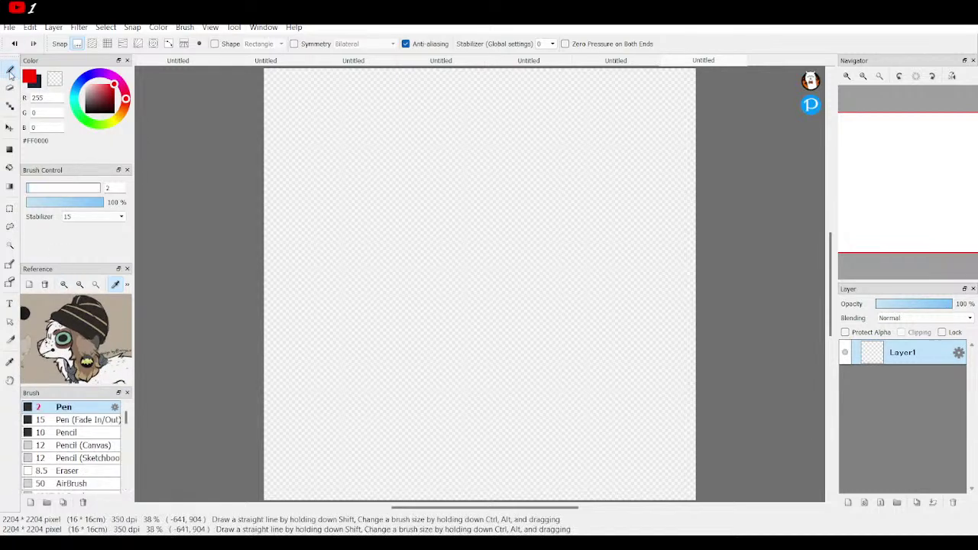
scroll(869, 121, up, 3)
drag(909, 200, 906, 149)
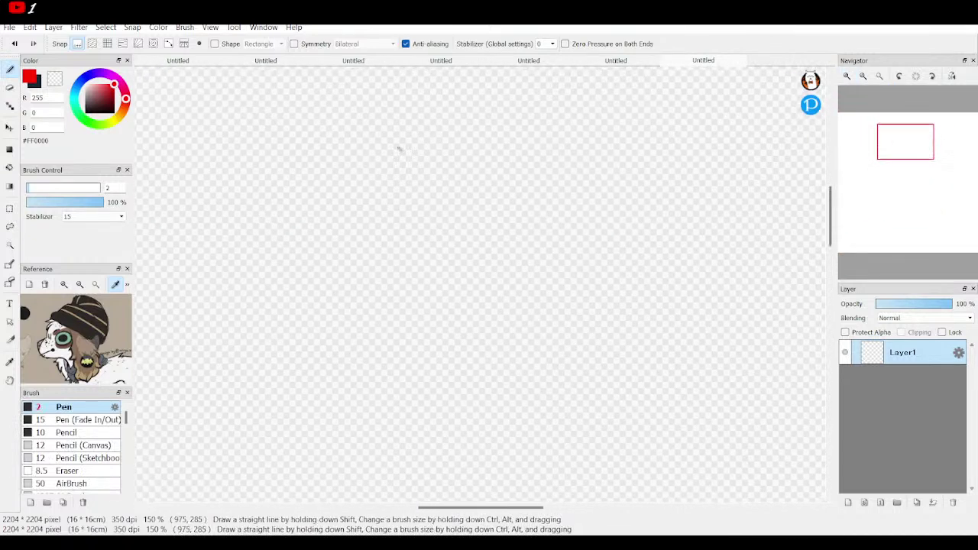
click(35, 82)
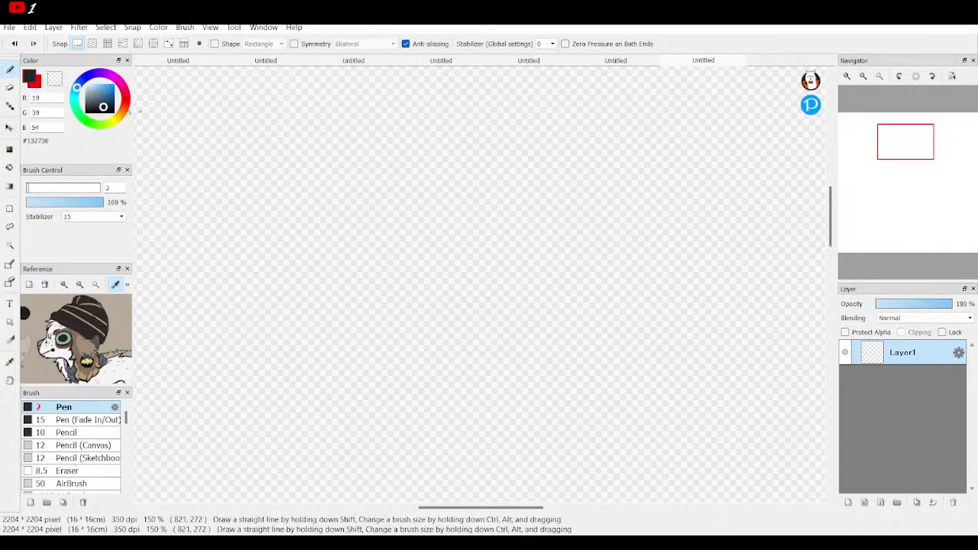
click(119, 114)
drag(109, 105, 114, 109)
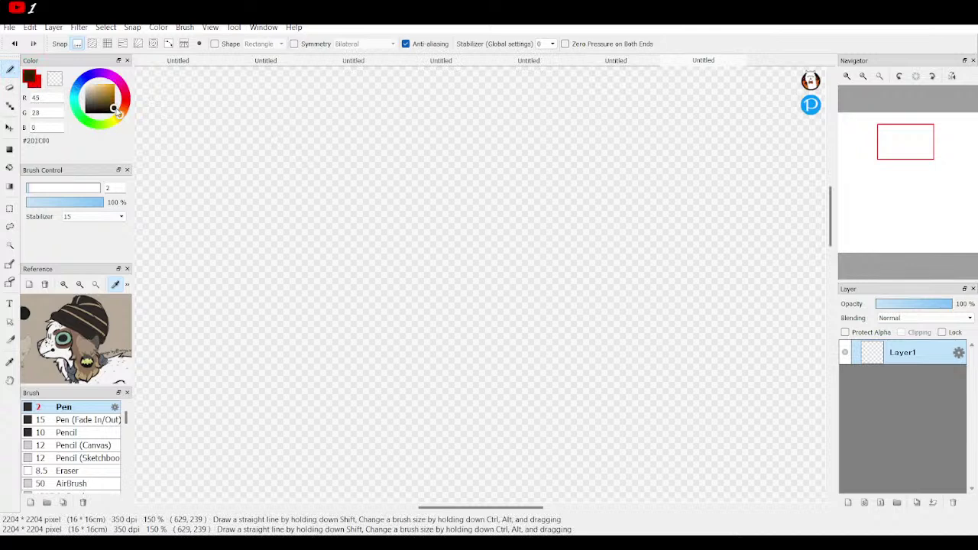
mouse_move(385, 158)
mouse_down()
mouse_move(414, 169)
mouse_move(369, 158)
mouse_move(379, 170)
mouse_move(369, 186)
mouse_move(413, 170)
mouse_up()
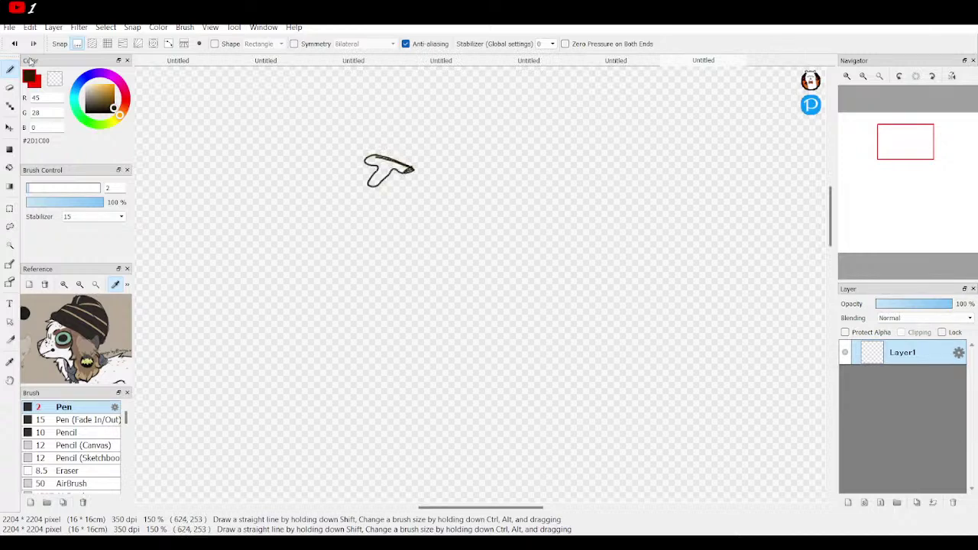
click(15, 43)
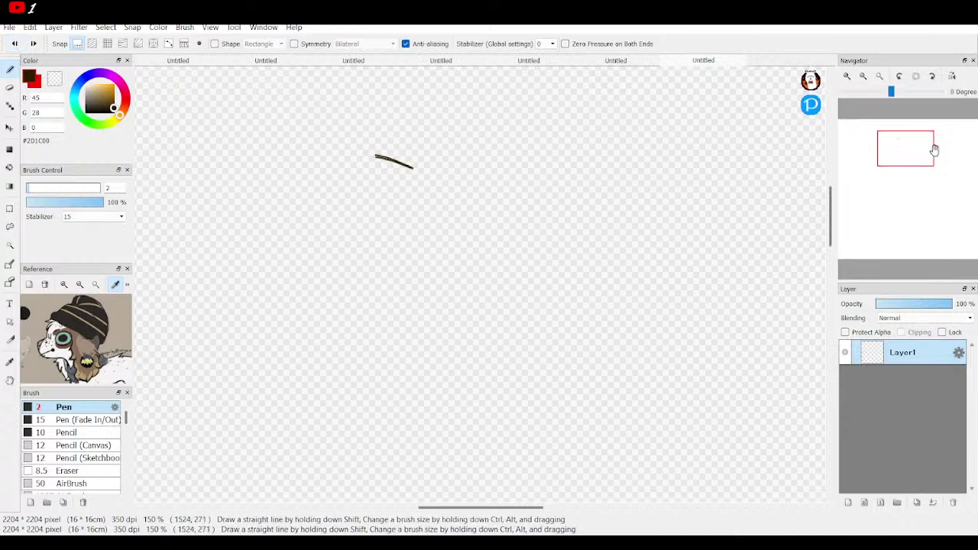
click(14, 44)
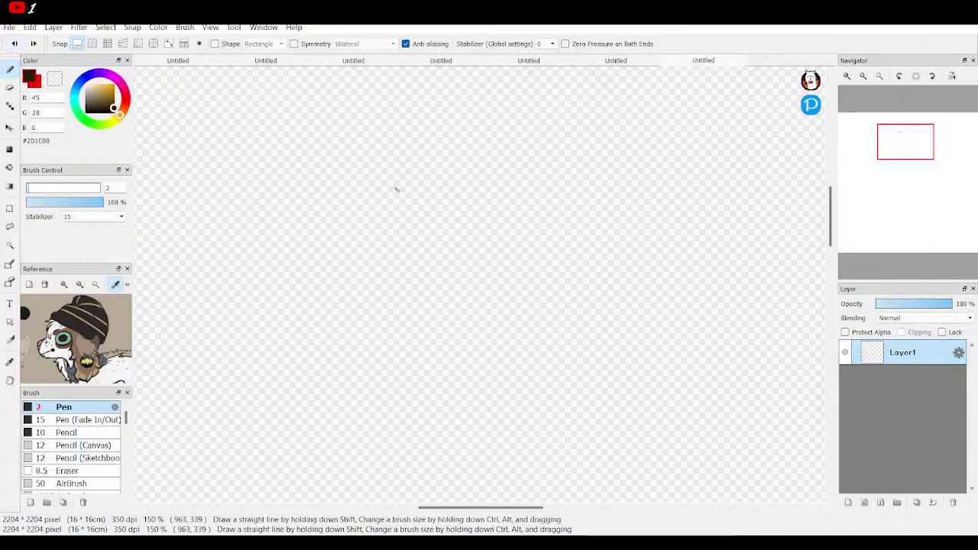
Step: Draw the dog's nose with its small ring below and the long mouth line curving up toward the cheek
mouse_move(334, 130)
mouse_down()
mouse_move(373, 131)
mouse_move(337, 145)
mouse_move(334, 131)
mouse_move(348, 136)
mouse_up()
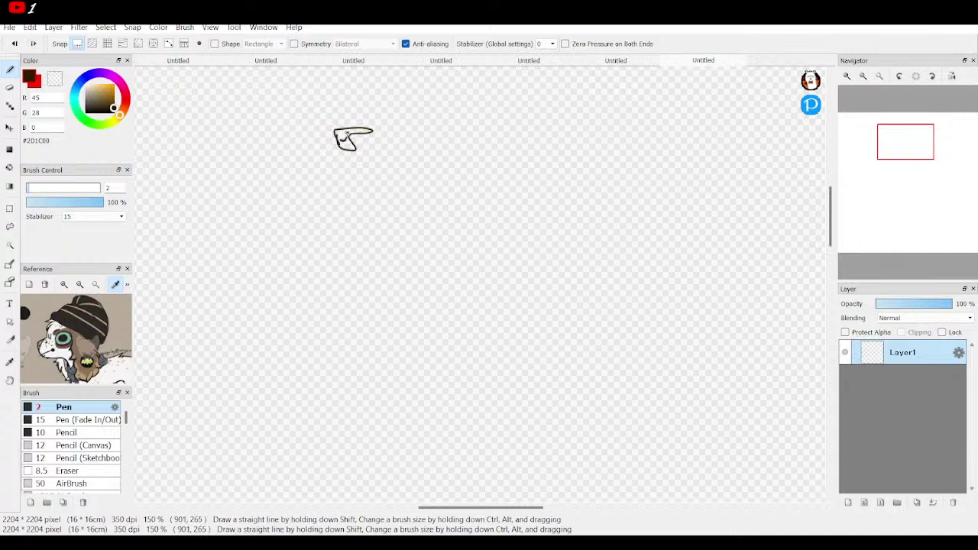
click(848, 78)
drag(913, 156, 900, 134)
mouse_move(367, 221)
mouse_down()
mouse_move(377, 232)
mouse_move(355, 258)
mouse_move(336, 241)
mouse_move(335, 263)
mouse_move(349, 255)
mouse_move(368, 268)
mouse_move(432, 250)
mouse_move(516, 213)
mouse_up()
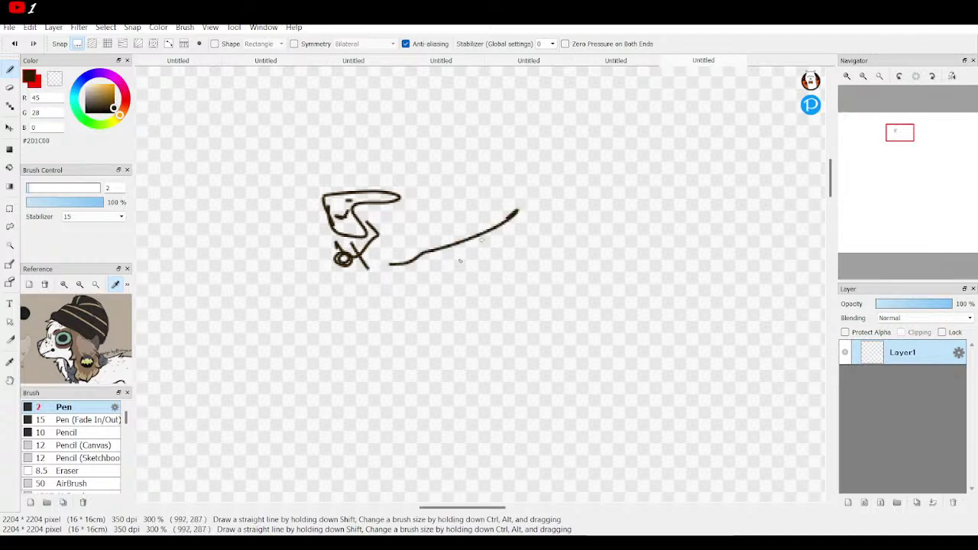
Step: Draw the chin and lower jaw with a doubled rear line, plus the snout bridge and short brow line
mouse_move(375, 272)
mouse_down()
mouse_move(383, 296)
mouse_move(432, 311)
mouse_move(569, 288)
mouse_up()
drag(508, 303, 569, 292)
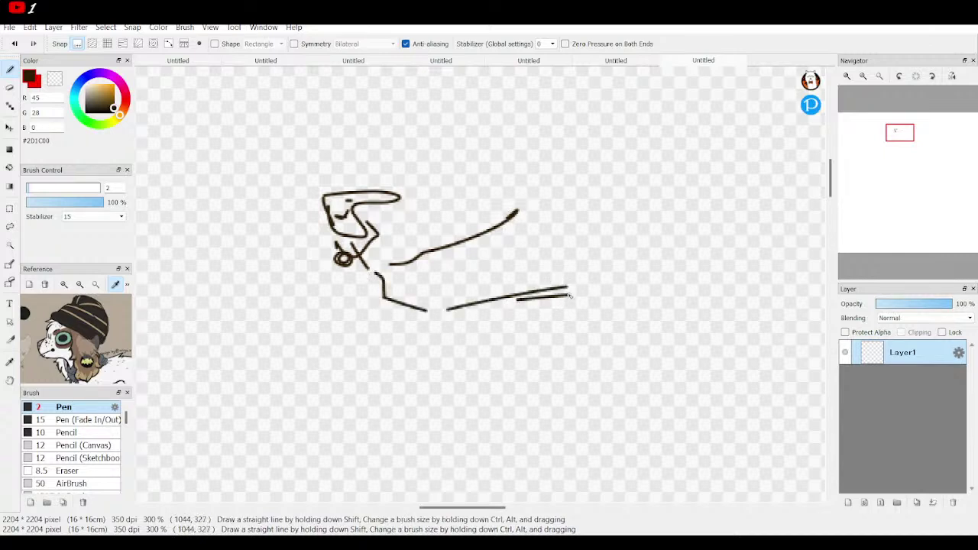
drag(399, 181, 449, 159)
drag(449, 120, 452, 153)
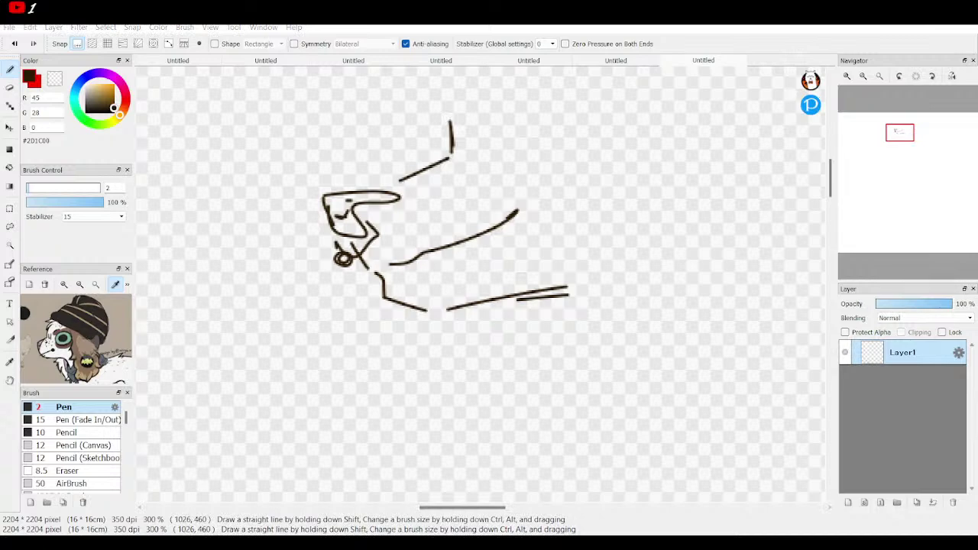
click(863, 75)
click(863, 75)
mouse_move(497, 166)
mouse_down()
mouse_move(449, 161)
mouse_move(481, 176)
mouse_move(453, 179)
mouse_move(420, 206)
mouse_move(461, 193)
mouse_up()
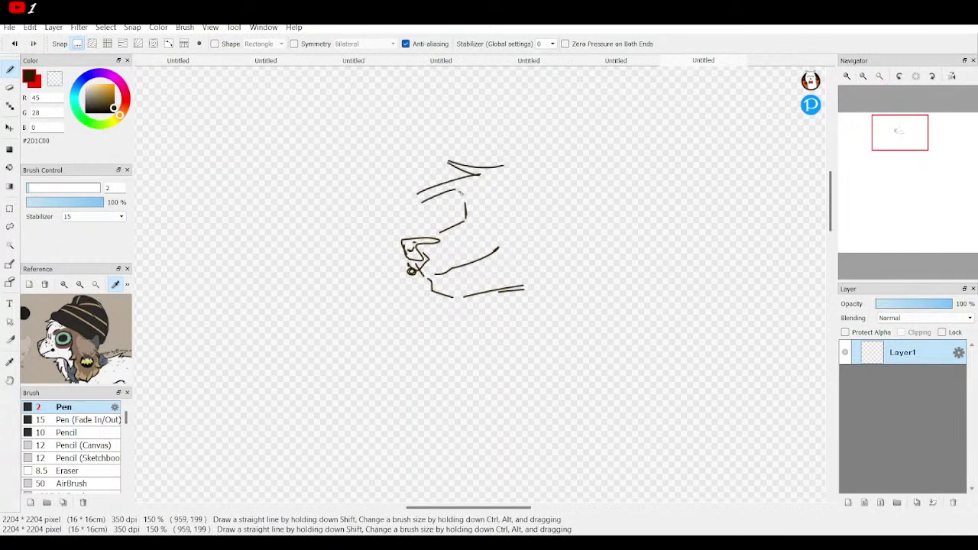
click(16, 43)
click(15, 43)
click(15, 44)
click(15, 44)
click(847, 75)
click(846, 76)
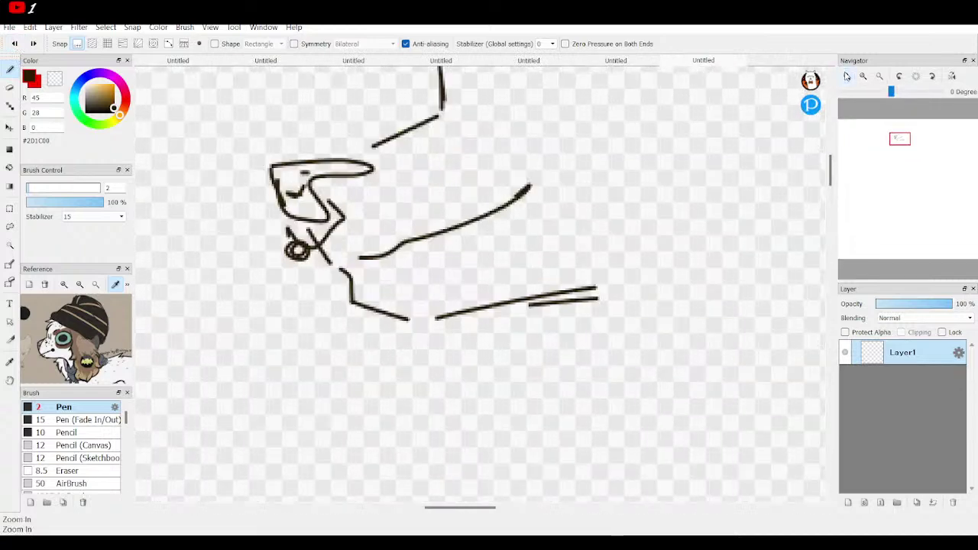
scroll(477, 200, up, 3)
drag(479, 192, 597, 184)
mouse_move(480, 192)
mouse_down()
mouse_move(526, 193)
mouse_move(615, 215)
mouse_up()
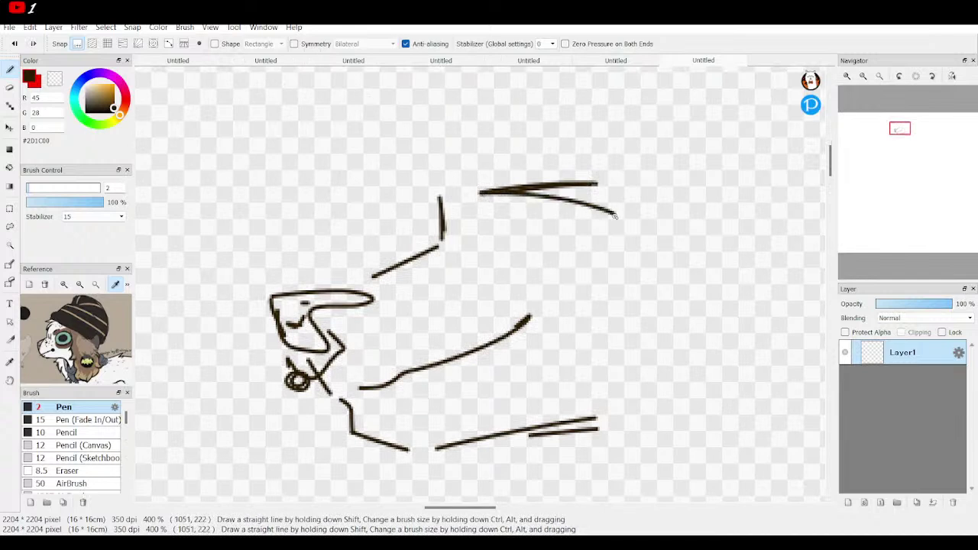
click(14, 44)
click(14, 44)
click(14, 44)
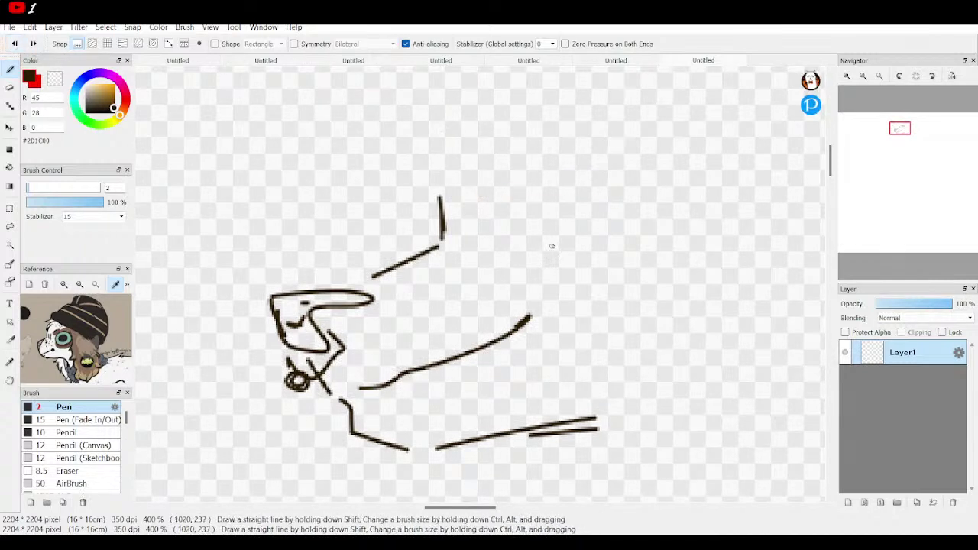
Step: Draw the dog's half-closed eye with its pupil, brow line, inner corner and small marks around the eye
drag(488, 211, 613, 190)
drag(526, 210, 611, 193)
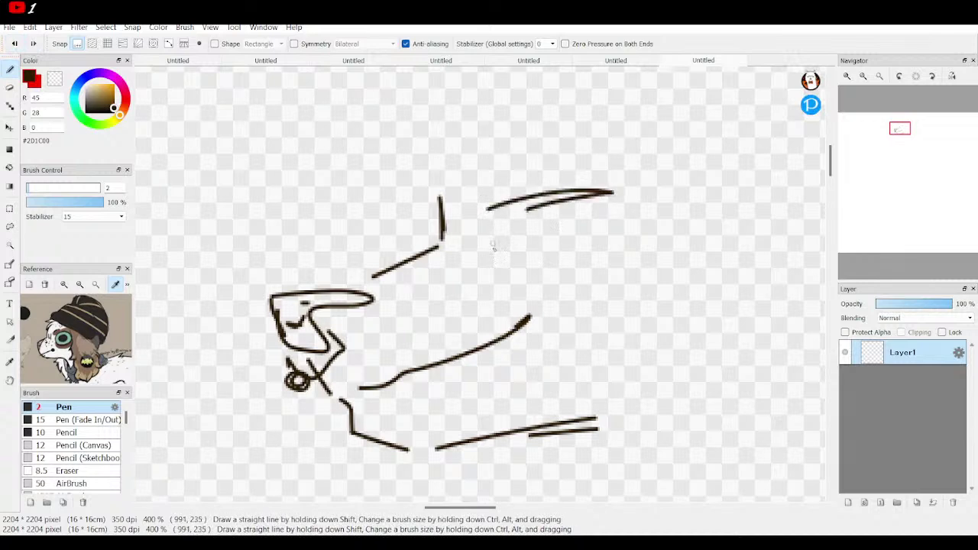
mouse_move(494, 237)
mouse_down()
mouse_move(482, 252)
mouse_move(496, 257)
mouse_move(505, 242)
mouse_move(611, 195)
mouse_up()
mouse_move(563, 218)
mouse_down()
mouse_move(559, 196)
mouse_move(565, 219)
mouse_up()
mouse_move(562, 168)
mouse_down()
mouse_move(493, 186)
mouse_move(500, 193)
mouse_move(609, 165)
mouse_up()
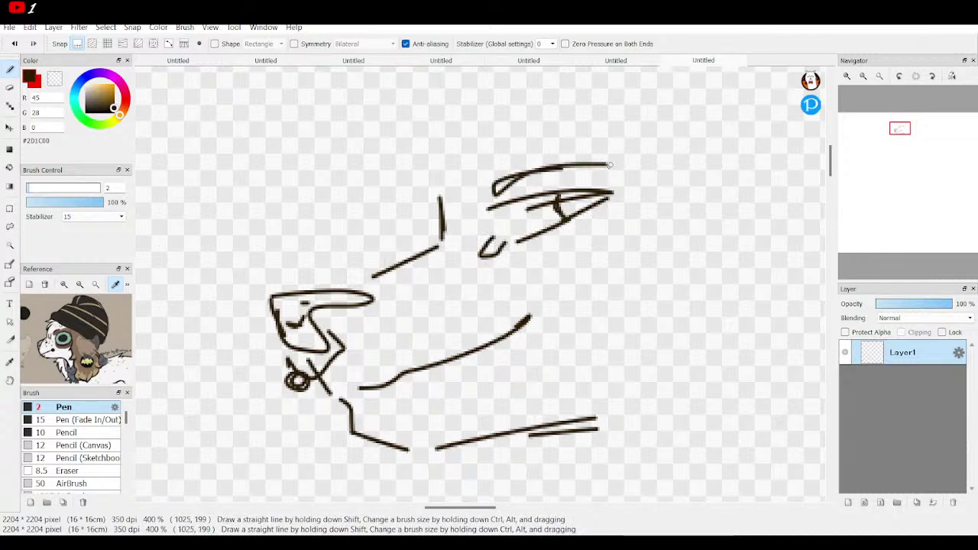
drag(477, 187, 474, 205)
click(474, 220)
drag(525, 249, 581, 231)
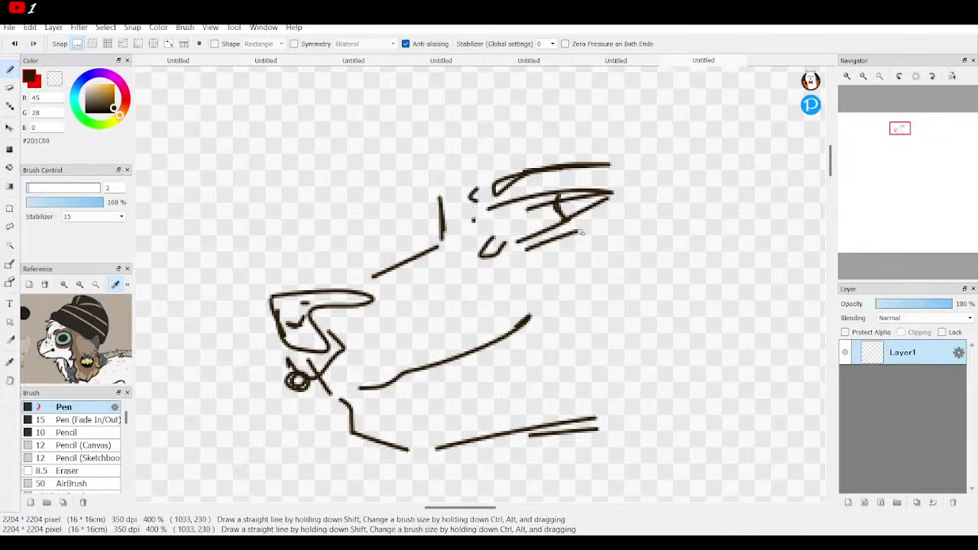
Step: Draw the jagged fur tuft along the forehead, the fur strokes above the snout and a small mark above the brow
click(868, 77)
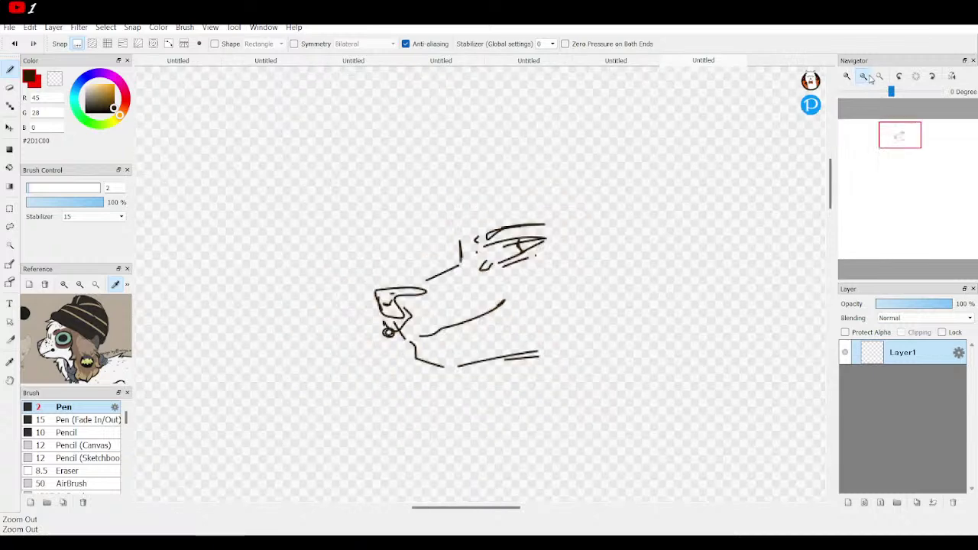
click(868, 77)
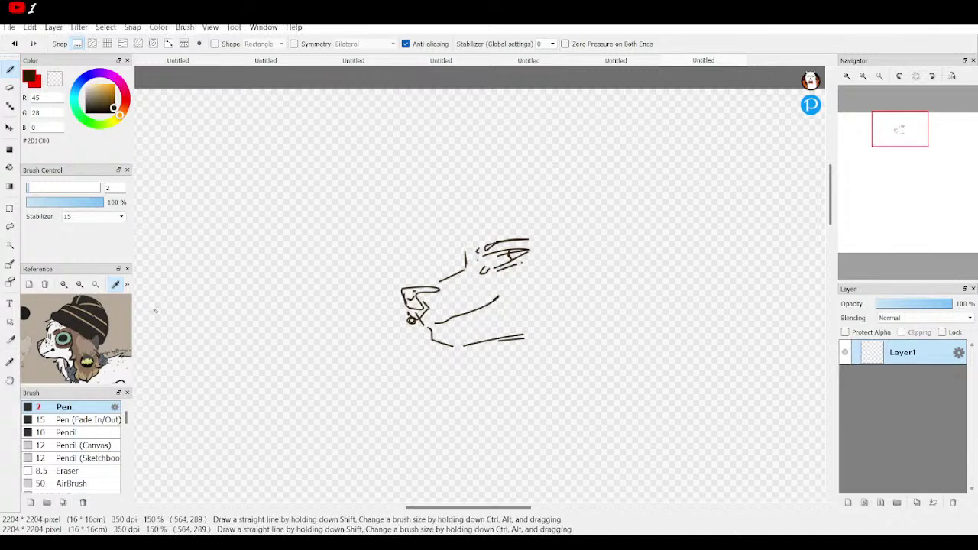
mouse_move(504, 217)
mouse_down()
mouse_move(479, 208)
mouse_move(471, 217)
mouse_up()
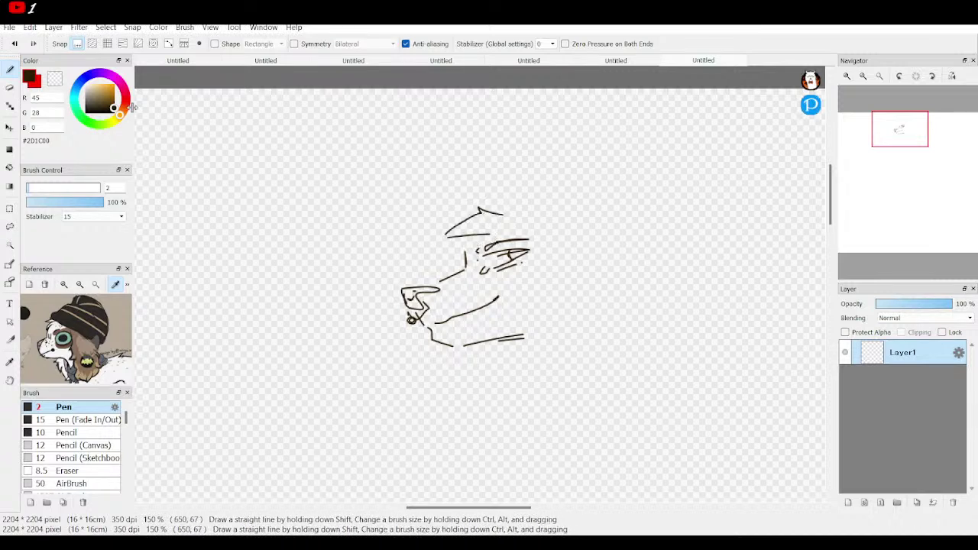
click(14, 44)
click(14, 43)
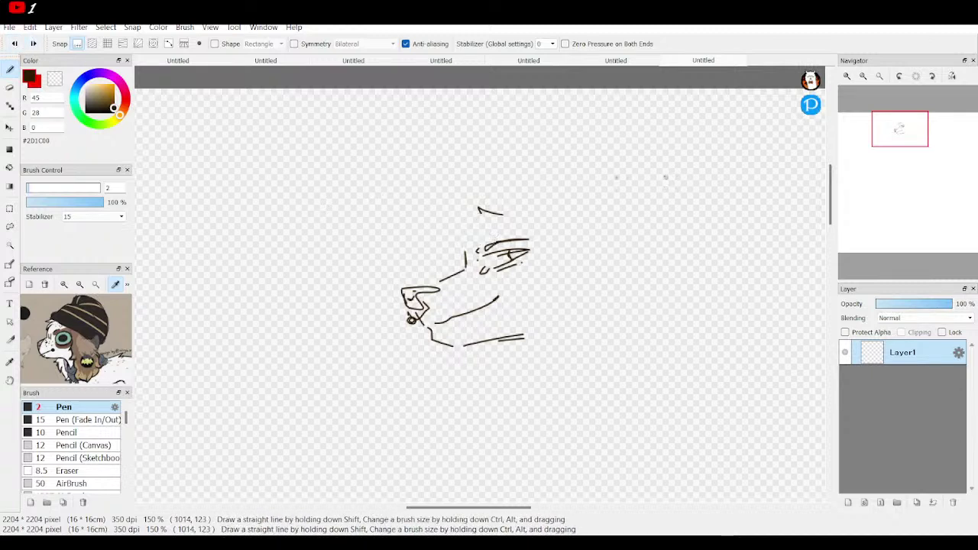
click(847, 77)
click(847, 77)
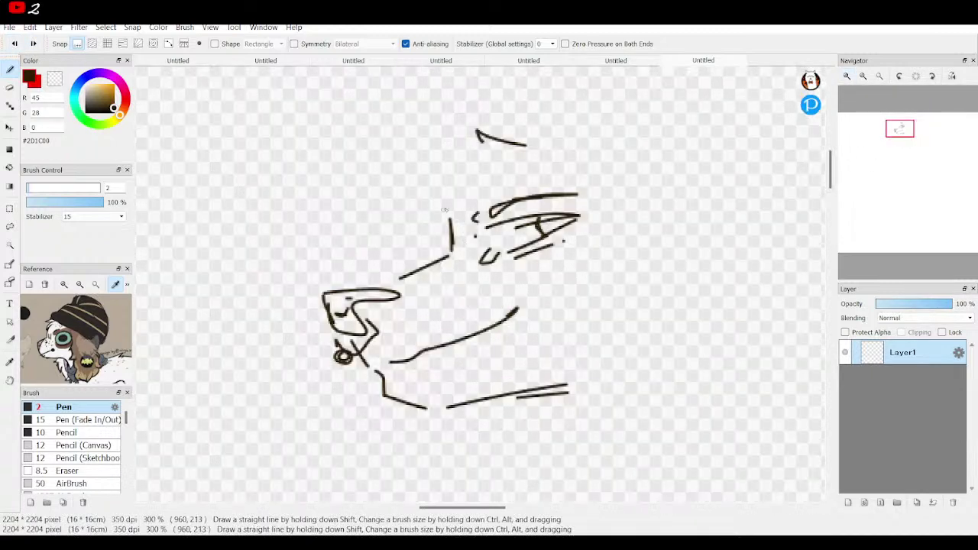
mouse_move(481, 148)
mouse_down()
mouse_move(461, 161)
mouse_move(416, 159)
mouse_move(419, 180)
mouse_move(380, 180)
mouse_move(419, 217)
mouse_move(356, 269)
mouse_move(419, 259)
mouse_move(429, 267)
mouse_move(383, 266)
mouse_move(387, 276)
mouse_move(413, 260)
mouse_up()
mouse_move(445, 229)
mouse_down()
mouse_move(416, 227)
mouse_move(407, 245)
mouse_up()
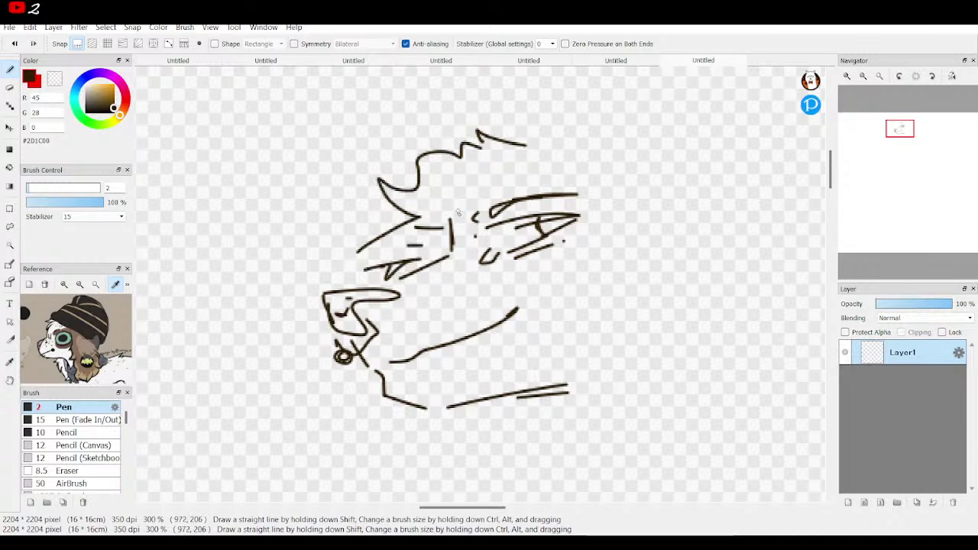
drag(528, 170, 502, 178)
Step: Draw the beanie's lower edge curving from the forehead down behind the eye, with broken curves toward the back of the head
mouse_move(909, 147)
drag(909, 147, 918, 139)
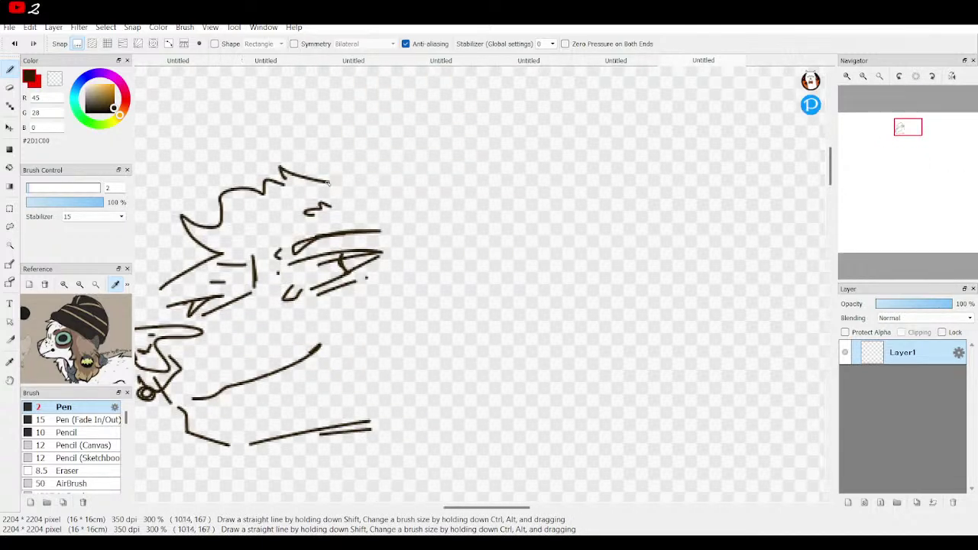
mouse_move(324, 178)
mouse_down()
mouse_move(377, 188)
mouse_move(446, 245)
mouse_move(460, 281)
mouse_up()
mouse_move(453, 298)
mouse_down()
mouse_move(486, 318)
mouse_move(534, 339)
mouse_move(585, 269)
mouse_up()
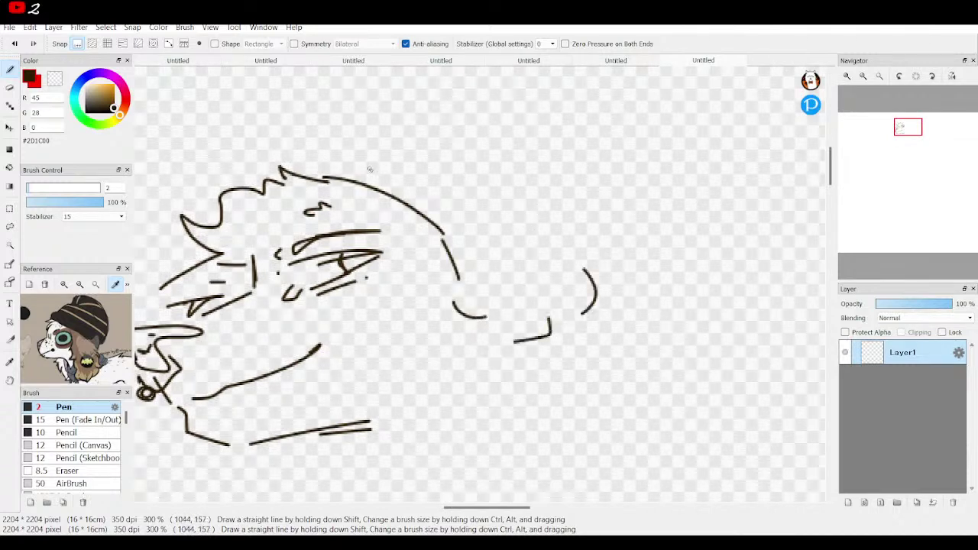
Step: Draw the beanie's rounded crown from the forehead to the back of the head, with spiky fur tufts beneath its rear edge
mouse_move(313, 174)
mouse_down()
mouse_move(353, 134)
mouse_move(397, 115)
mouse_up()
drag(411, 114, 512, 121)
drag(591, 172, 601, 199)
drag(602, 201, 650, 266)
mouse_move(636, 266)
mouse_down()
mouse_move(574, 247)
mouse_move(585, 269)
mouse_move(620, 272)
mouse_move(584, 267)
mouse_up()
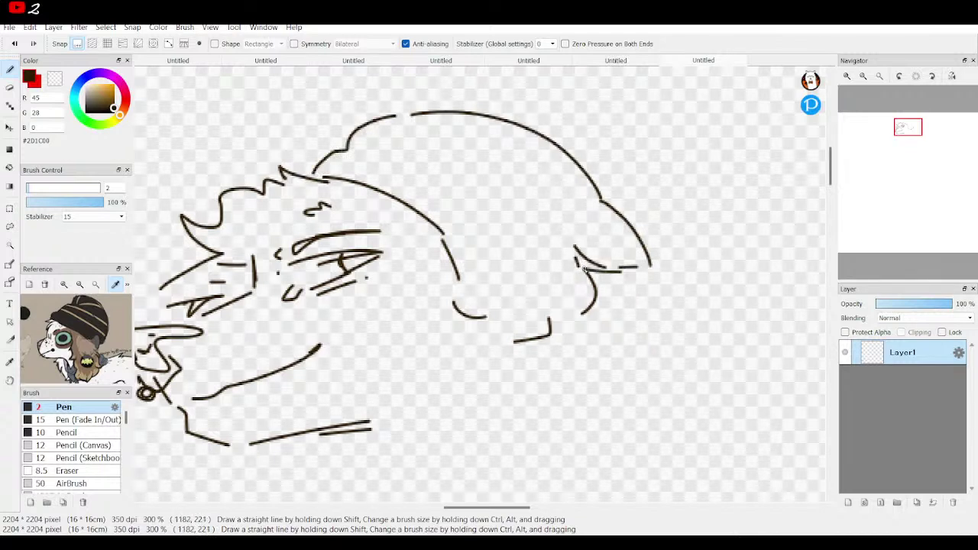
drag(566, 319, 543, 277)
drag(582, 313, 556, 282)
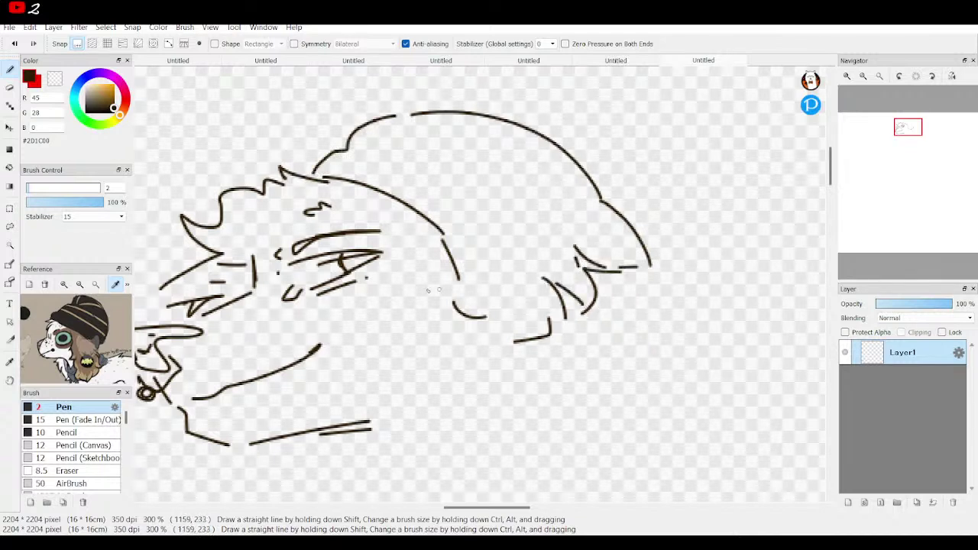
Step: Add the fold line inside the beanie, following its outer curve in two strokes
mouse_move(939, 156)
drag(904, 133, 903, 136)
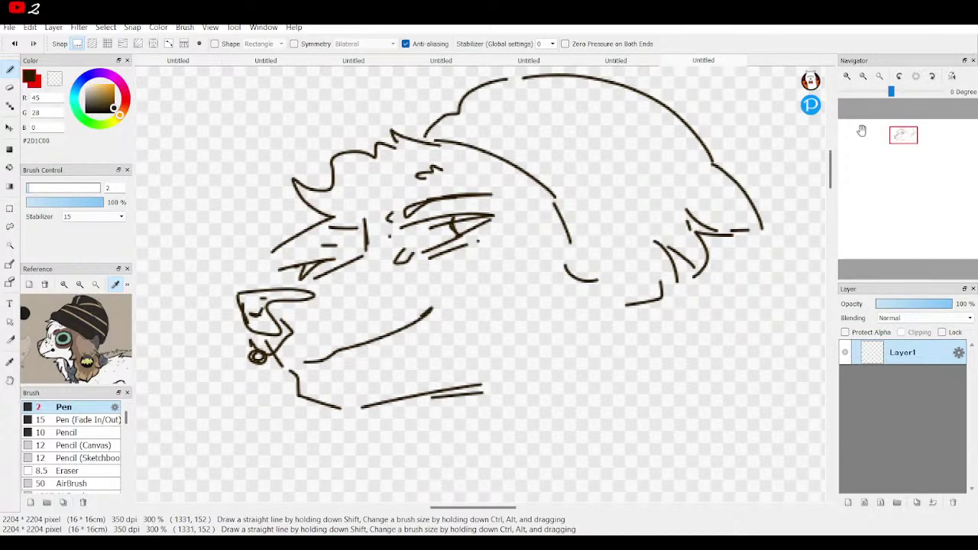
drag(651, 178, 560, 122)
drag(481, 114, 560, 117)
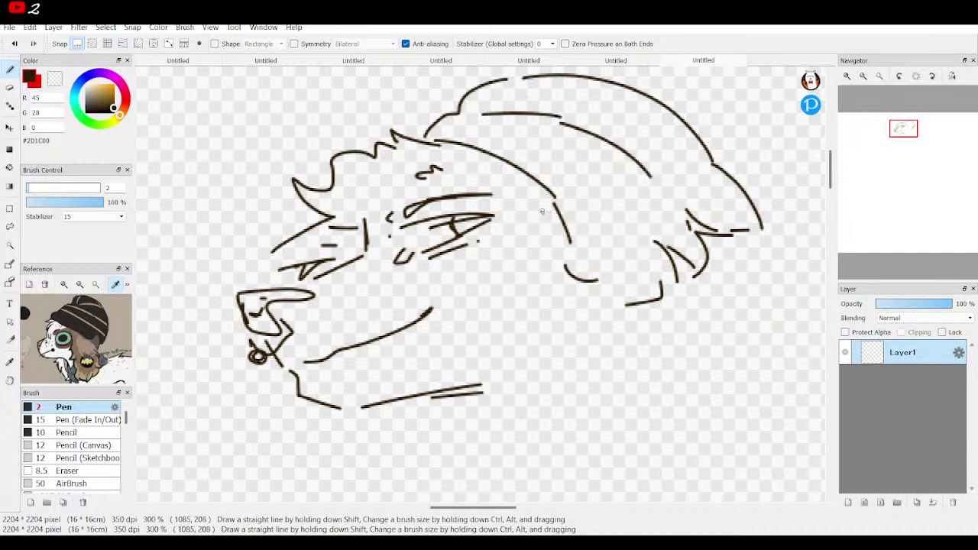
Step: Draw the long wavy ear hanging from the beanie, closing both sides with a scalloped lower edge
mouse_move(538, 209)
mouse_down()
mouse_move(512, 283)
mouse_move(529, 288)
mouse_move(496, 407)
mouse_move(512, 460)
mouse_up()
mouse_move(671, 299)
mouse_down()
mouse_move(697, 335)
mouse_move(708, 386)
mouse_move(686, 480)
mouse_up()
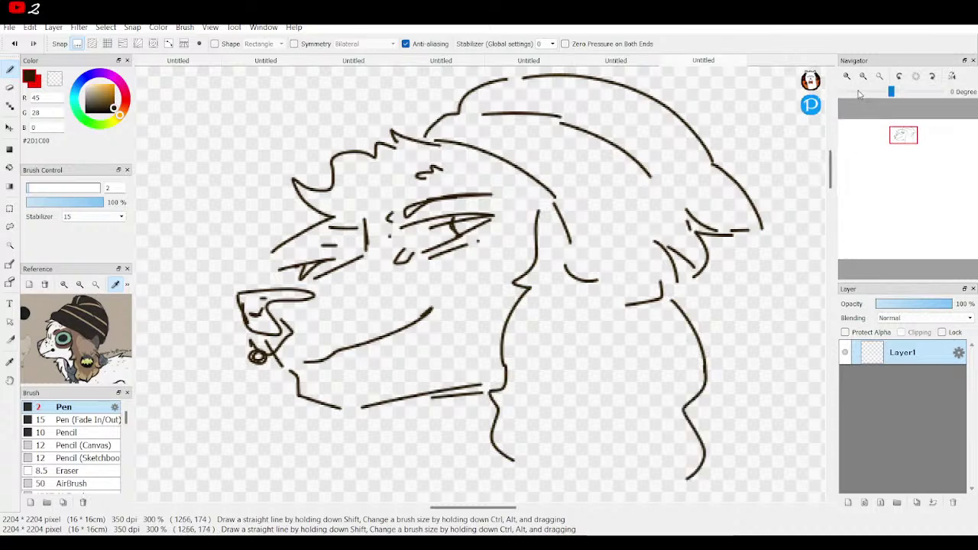
click(863, 77)
click(862, 77)
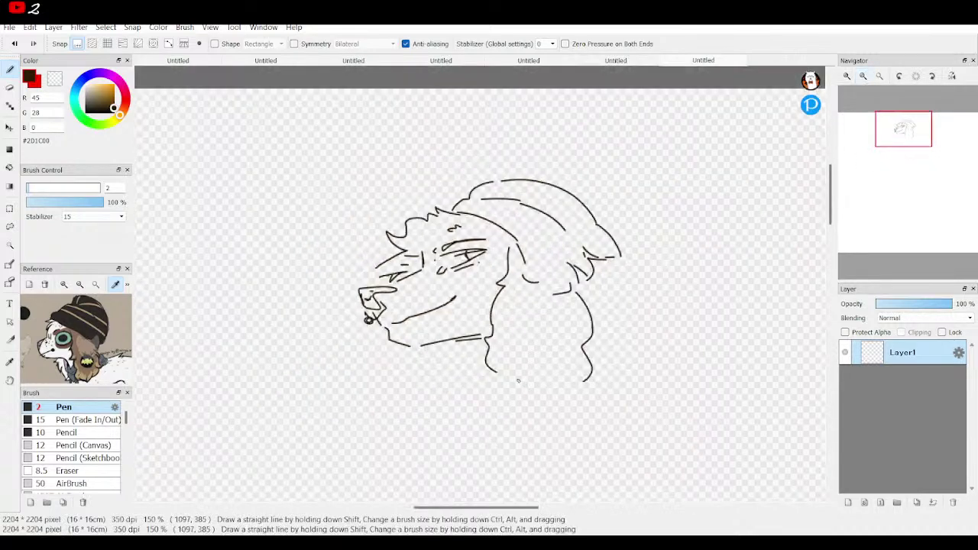
mouse_move(498, 373)
mouse_down()
mouse_move(503, 412)
mouse_move(520, 404)
mouse_move(557, 415)
mouse_move(554, 400)
mouse_move(595, 357)
mouse_up()
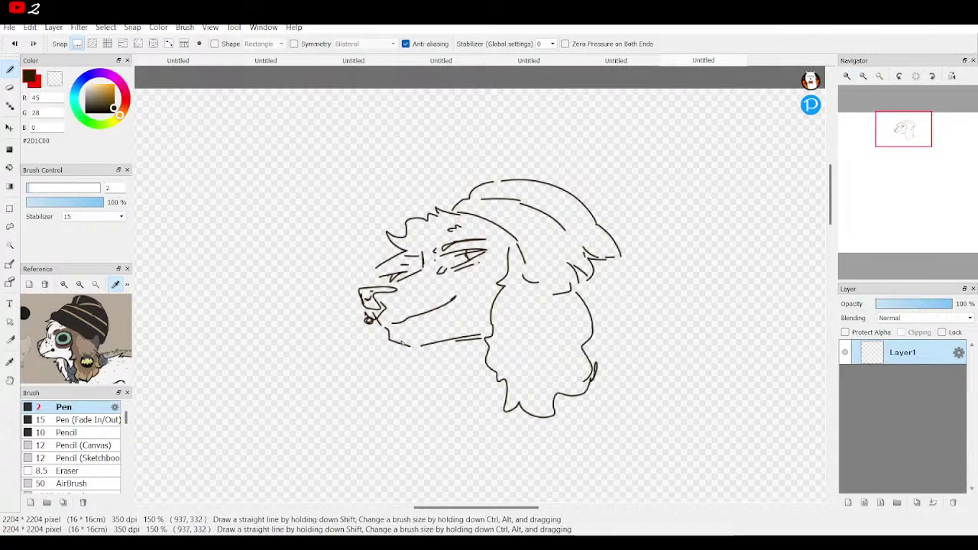
Step: Add a small ring on the chin and a small piercing mark across the brow
mouse_move(403, 343)
mouse_down()
mouse_move(394, 349)
mouse_move(395, 341)
mouse_up()
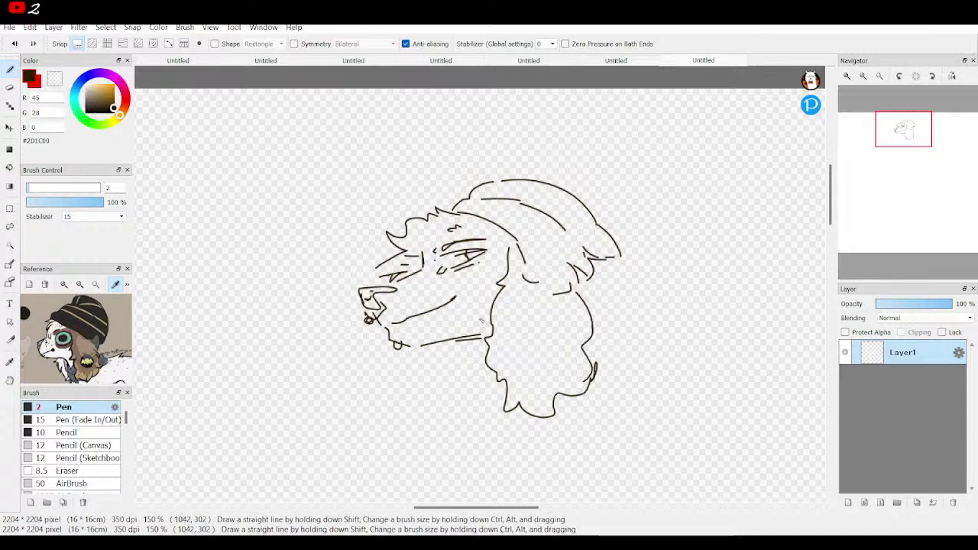
click(847, 76)
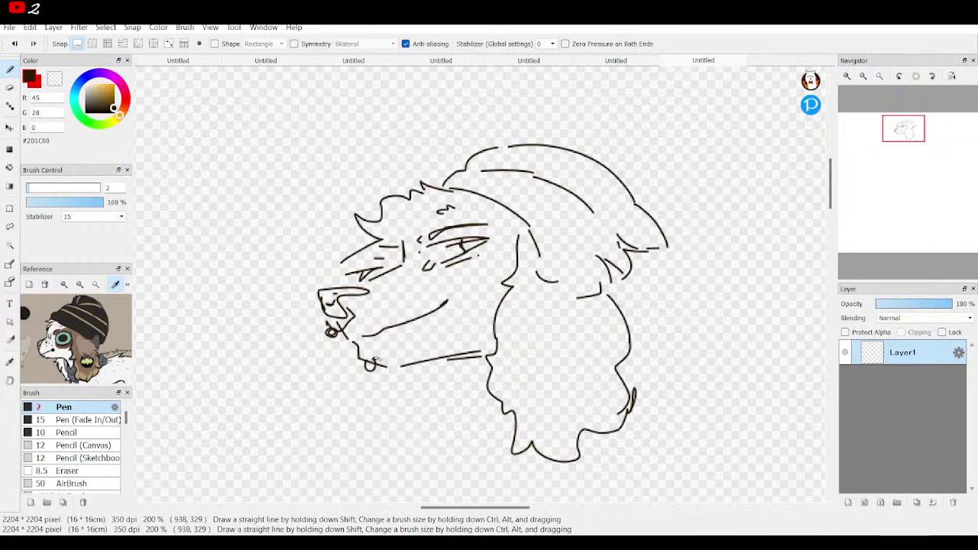
drag(474, 220, 487, 244)
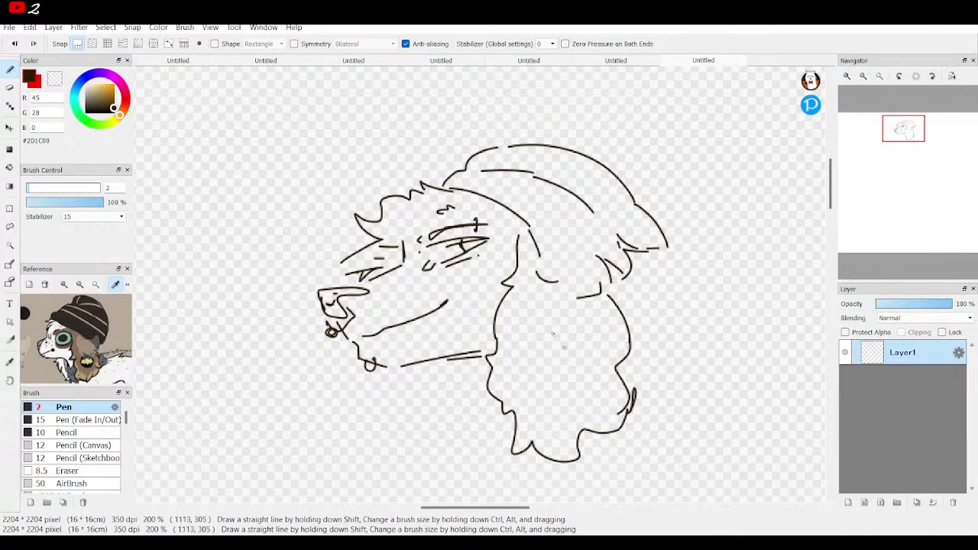
Step: Draw a round plug on the lower half of the ear with a jagged bat-like shape inside it
mouse_move(566, 341)
mouse_down()
mouse_move(542, 359)
mouse_move(554, 392)
mouse_move(591, 382)
mouse_move(596, 352)
mouse_move(574, 337)
mouse_up()
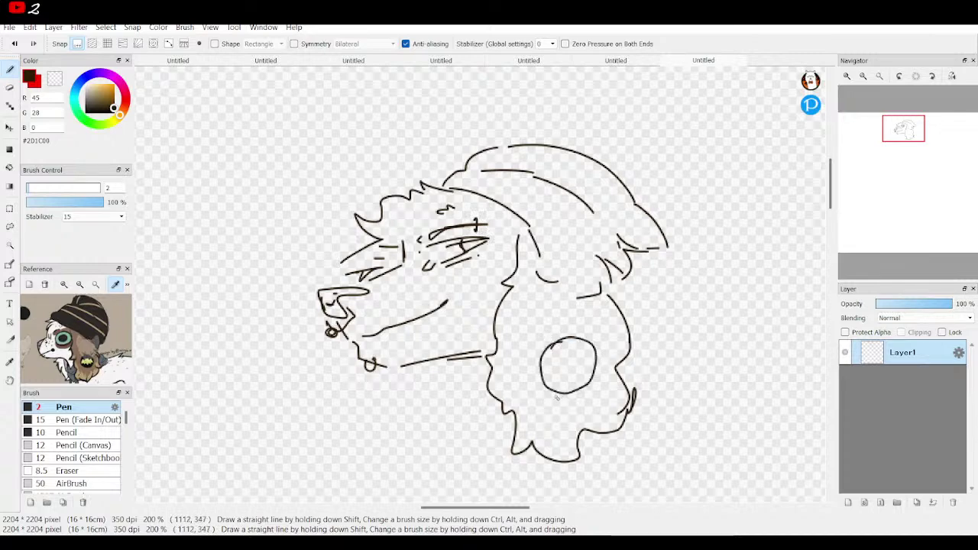
mouse_move(549, 374)
mouse_down()
mouse_move(564, 366)
mouse_move(552, 361)
mouse_move(590, 352)
mouse_move(574, 381)
mouse_move(560, 387)
mouse_move(552, 375)
mouse_up()
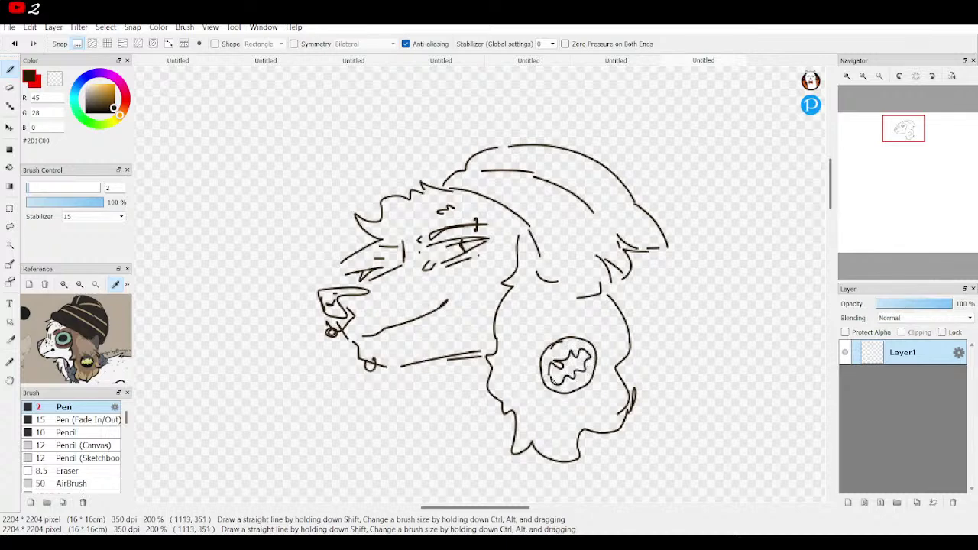
click(864, 77)
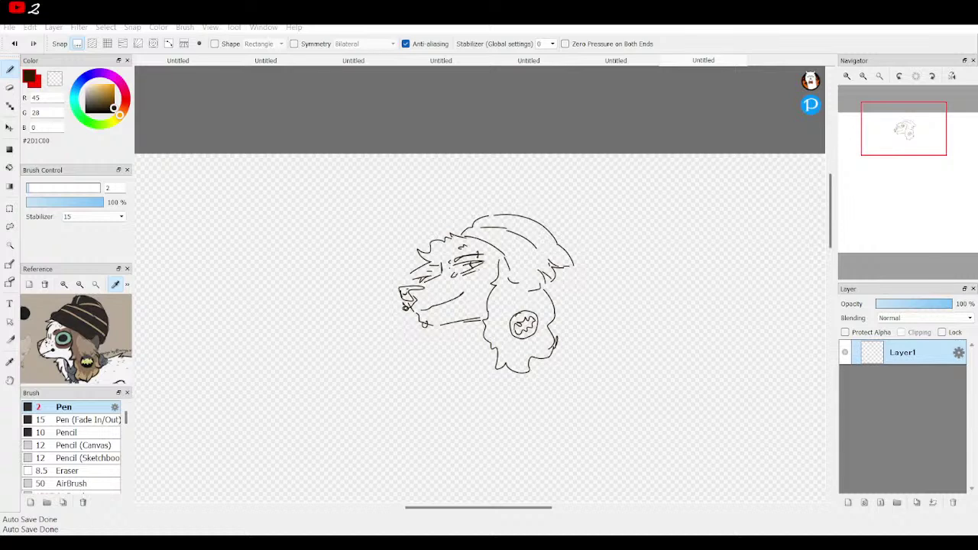
Step: Add a short neck stroke below the jaw and switch to the drawing of the leopard-hoodie character
key(alt+Tab)
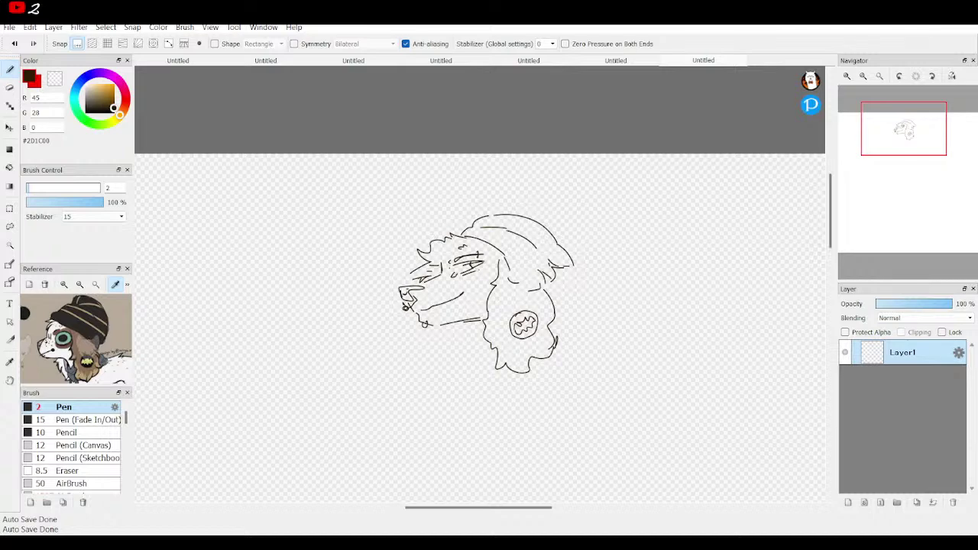
drag(914, 152, 910, 137)
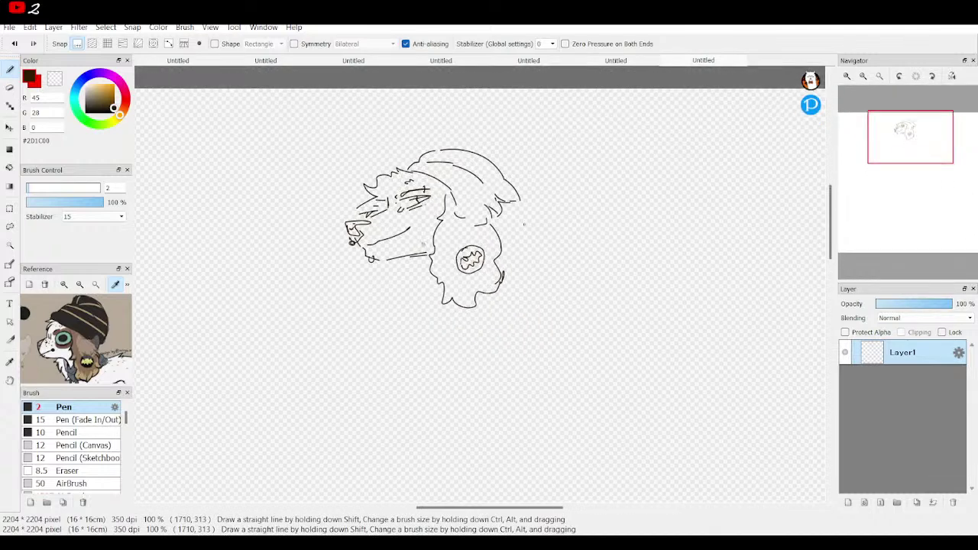
mouse_move(404, 262)
mouse_down()
mouse_move(418, 281)
mouse_move(410, 275)
mouse_move(405, 289)
mouse_up()
click(615, 60)
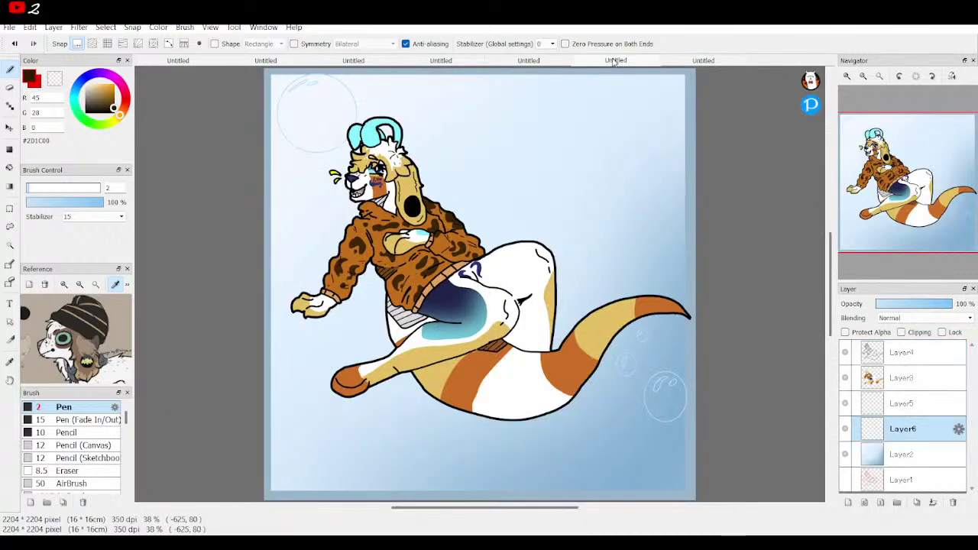
Step: Switch back to the beanie dog drawing and add the jagged neck fur and the near shoulder line
click(676, 63)
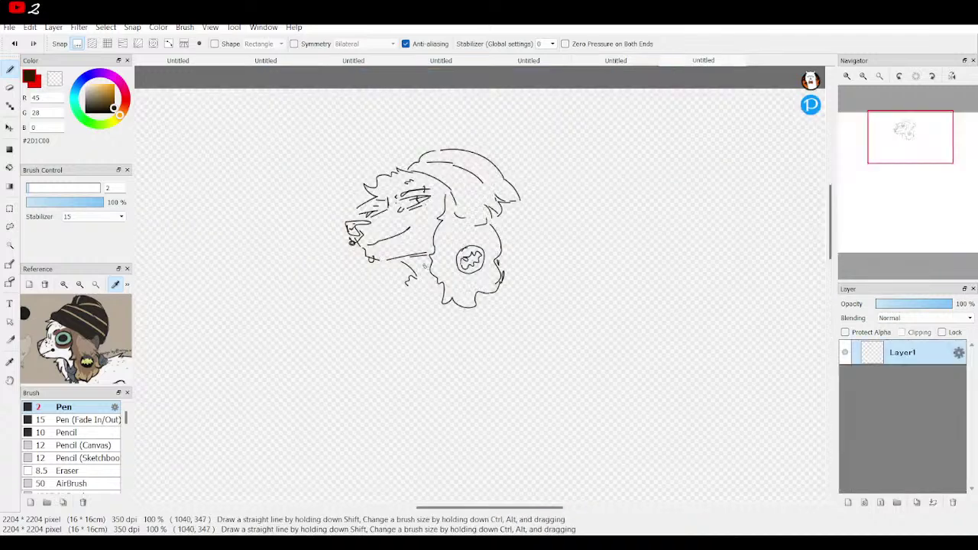
mouse_move(398, 265)
mouse_down()
mouse_move(391, 277)
mouse_move(402, 289)
mouse_move(354, 305)
mouse_move(360, 350)
mouse_move(413, 305)
mouse_up()
key(ctrl+z)
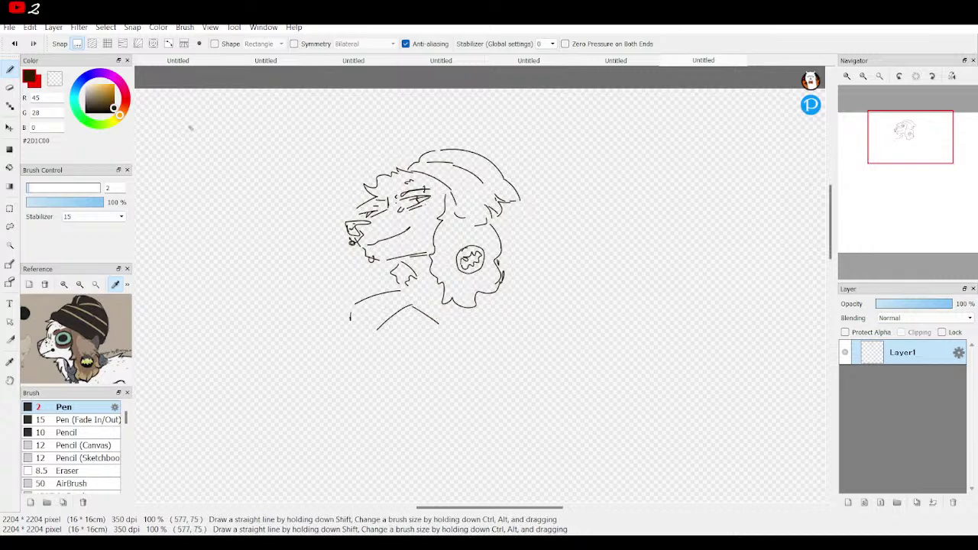
click(14, 44)
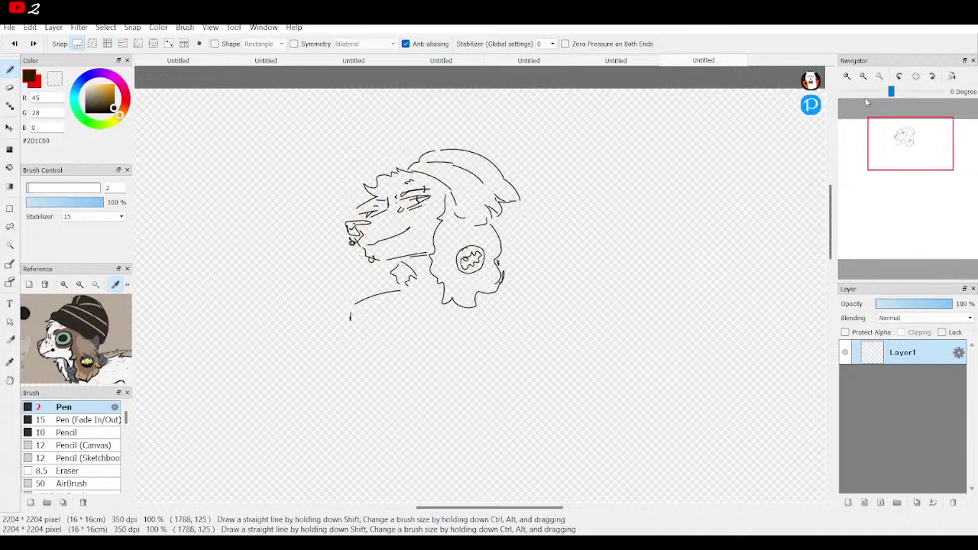
Step: Draw the outer contour of the near upper arm down to a rounded elbow, with a short crease beside it
click(847, 76)
click(847, 75)
mouse_move(922, 170)
mouse_down()
mouse_move(891, 145)
mouse_move(904, 143)
mouse_up()
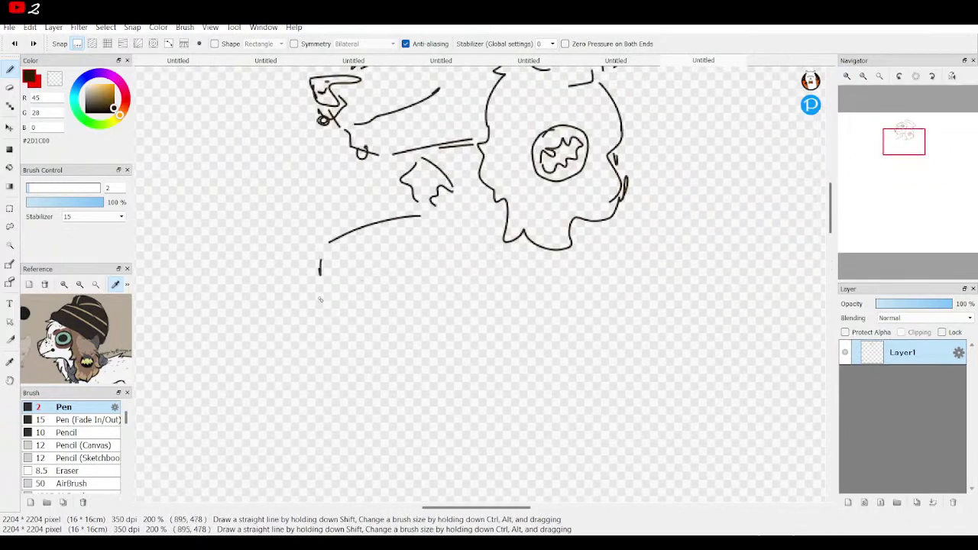
mouse_move(321, 297)
mouse_down()
mouse_move(363, 436)
mouse_move(438, 401)
mouse_up()
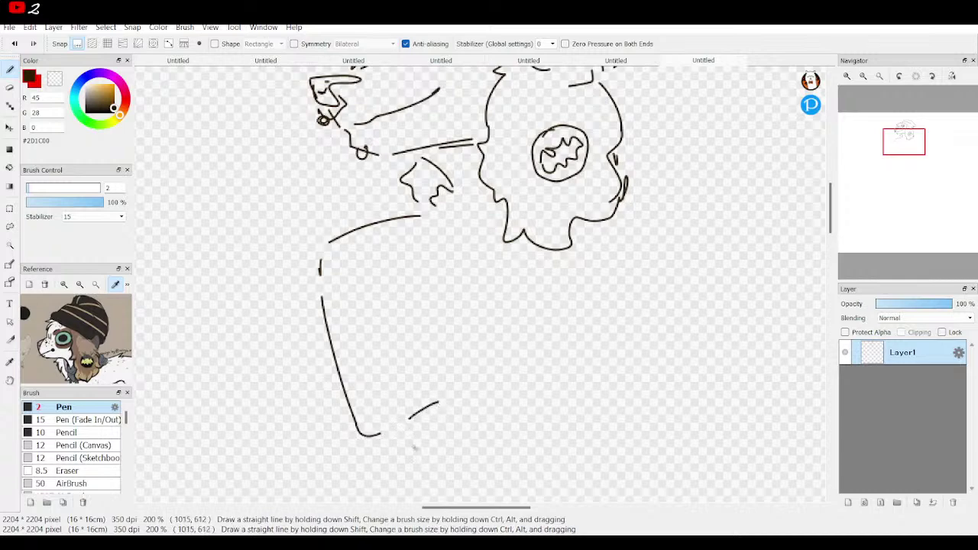
Step: Draw the folded forearms with a fingered hand resting on the near arm, plus a short armpit line above it
mouse_move(398, 437)
mouse_down()
mouse_move(460, 447)
mouse_move(567, 349)
mouse_move(603, 340)
mouse_up()
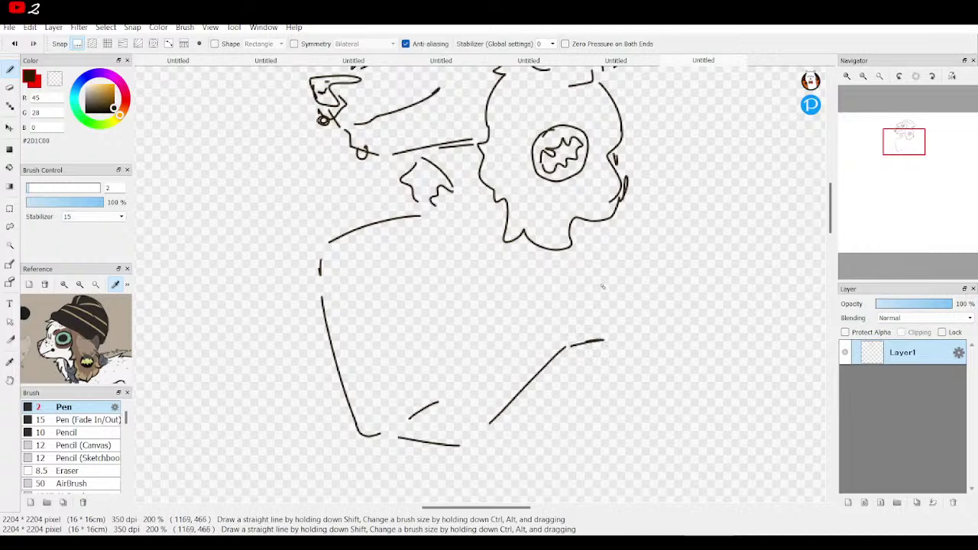
mouse_move(603, 287)
mouse_down()
mouse_move(566, 286)
mouse_move(469, 360)
mouse_move(391, 370)
mouse_up()
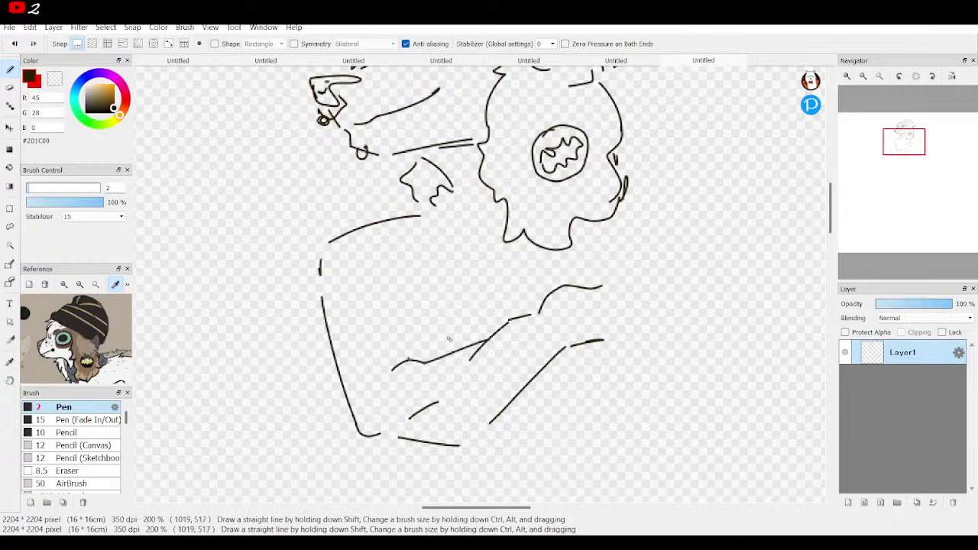
mouse_move(456, 346)
mouse_down()
mouse_move(377, 307)
mouse_move(391, 313)
mouse_move(374, 314)
mouse_move(386, 333)
mouse_move(366, 337)
mouse_move(407, 361)
mouse_up()
mouse_move(396, 322)
mouse_down()
mouse_move(440, 344)
mouse_move(433, 353)
mouse_move(470, 343)
mouse_move(428, 321)
mouse_up()
drag(390, 265, 399, 301)
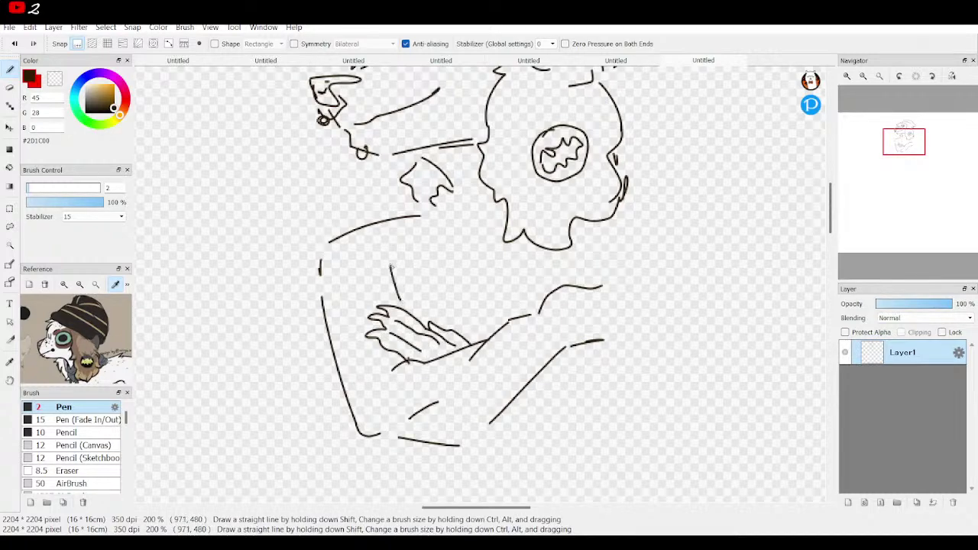
Step: Draw the far shoulder, outer arm, elbow and back line, with a side line and tucked fingers at the inner arm
click(863, 77)
click(863, 77)
click(862, 78)
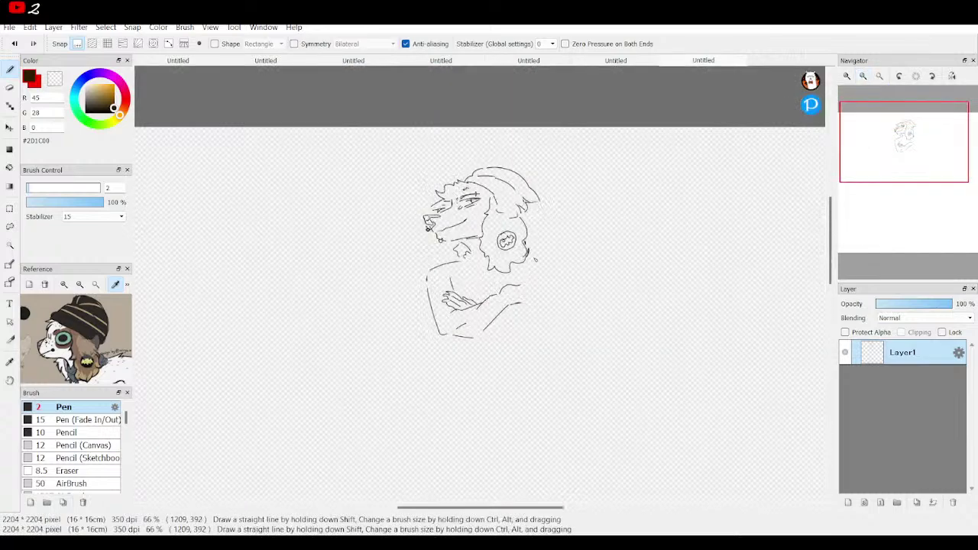
drag(547, 264, 526, 248)
key(ctrl+z)
mouse_move(532, 256)
mouse_down()
mouse_move(547, 268)
mouse_move(555, 327)
mouse_up()
mouse_move(547, 289)
mouse_down()
mouse_move(543, 334)
mouse_move(517, 327)
mouse_move(495, 337)
mouse_up()
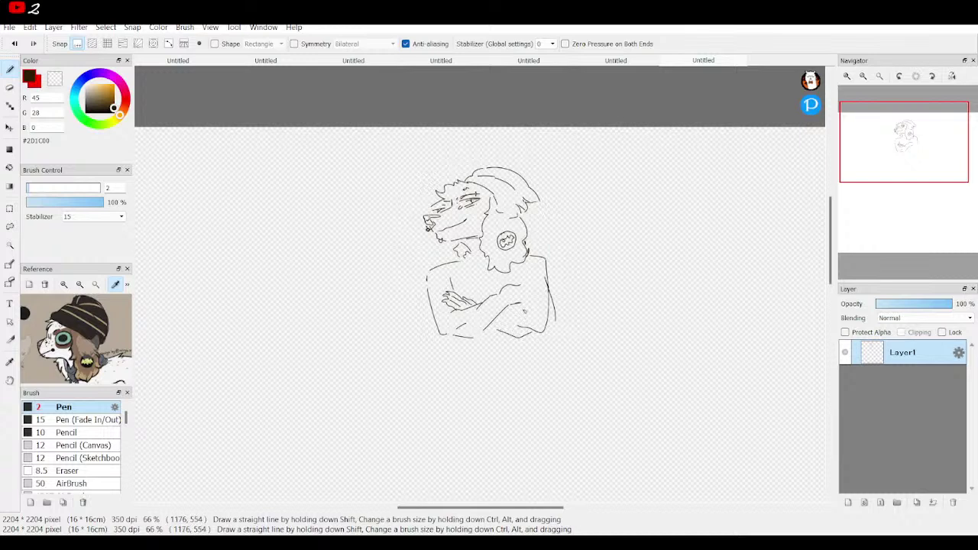
mouse_move(522, 281)
mouse_down()
mouse_move(522, 305)
mouse_move(509, 312)
mouse_move(526, 301)
mouse_up()
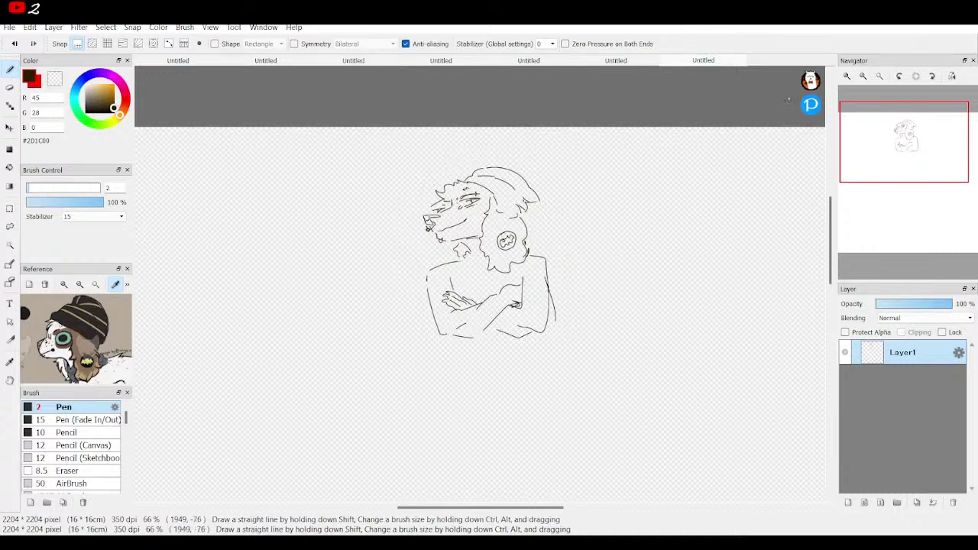
Step: Erase the folded forearms, the hands and the far arm, sparing the near upper arm and the armpit line
click(847, 76)
click(847, 75)
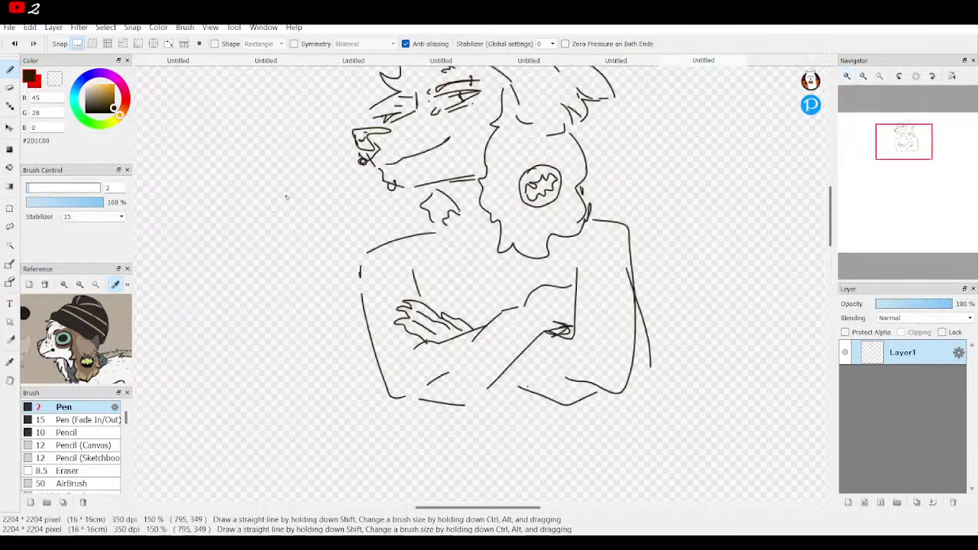
key(e)
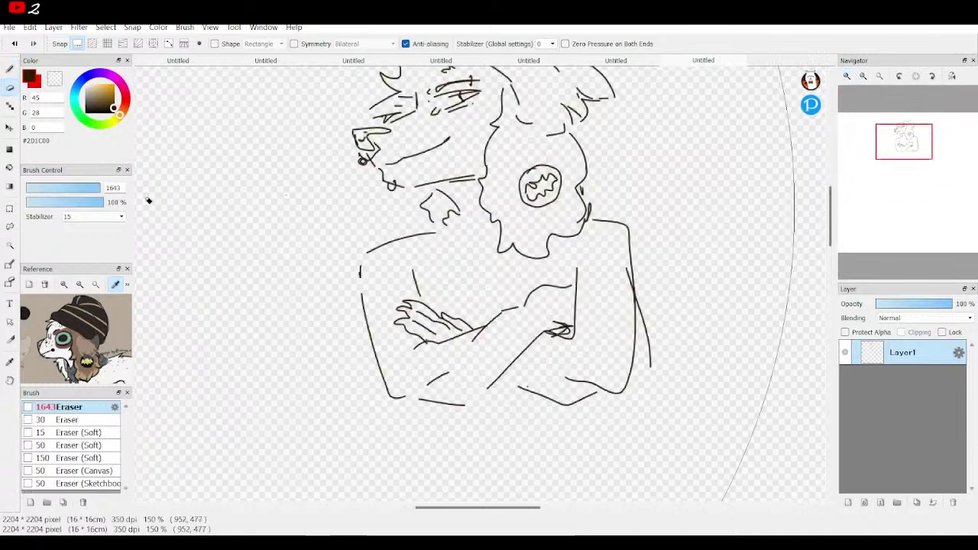
click(80, 188)
mouse_move(558, 304)
mouse_down()
mouse_move(528, 307)
mouse_move(560, 293)
mouse_move(554, 328)
mouse_move(566, 334)
mouse_move(589, 274)
mouse_move(601, 307)
mouse_up()
mouse_move(628, 370)
mouse_down()
mouse_move(629, 229)
mouse_move(605, 224)
mouse_move(625, 247)
mouse_move(629, 402)
mouse_move(527, 391)
mouse_move(625, 383)
mouse_move(472, 302)
mouse_move(406, 322)
mouse_move(516, 316)
mouse_move(398, 342)
mouse_move(437, 405)
mouse_move(542, 348)
mouse_move(445, 367)
mouse_move(412, 348)
mouse_up()
Step: Try a new folded forearm across the chest with a rounded hand shape on the near arm
click(10, 71)
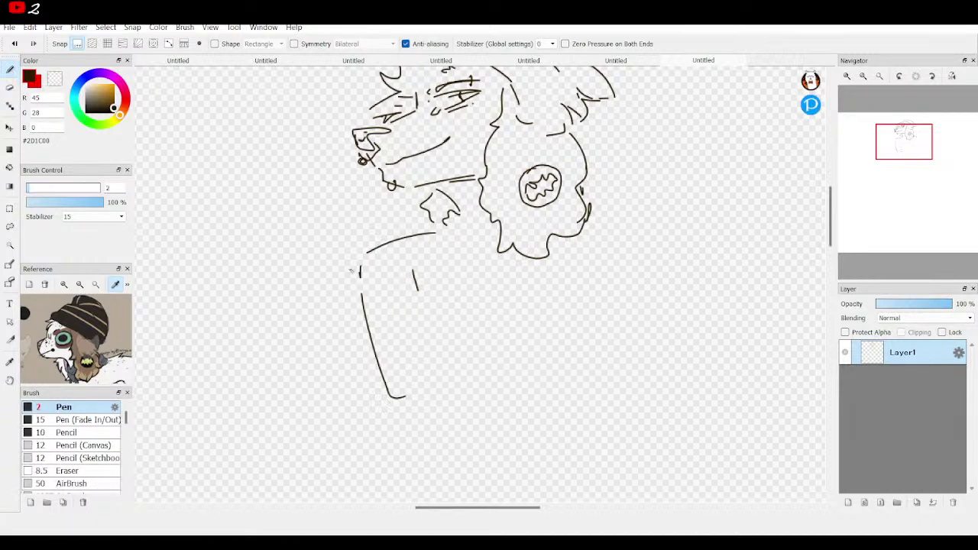
mouse_move(462, 311)
mouse_down()
mouse_move(427, 292)
mouse_move(394, 308)
mouse_move(424, 335)
mouse_move(442, 335)
mouse_up()
click(14, 44)
mouse_move(452, 313)
mouse_down()
mouse_move(410, 277)
mouse_move(387, 291)
mouse_move(391, 327)
mouse_move(421, 340)
mouse_move(454, 314)
mouse_move(524, 310)
mouse_up()
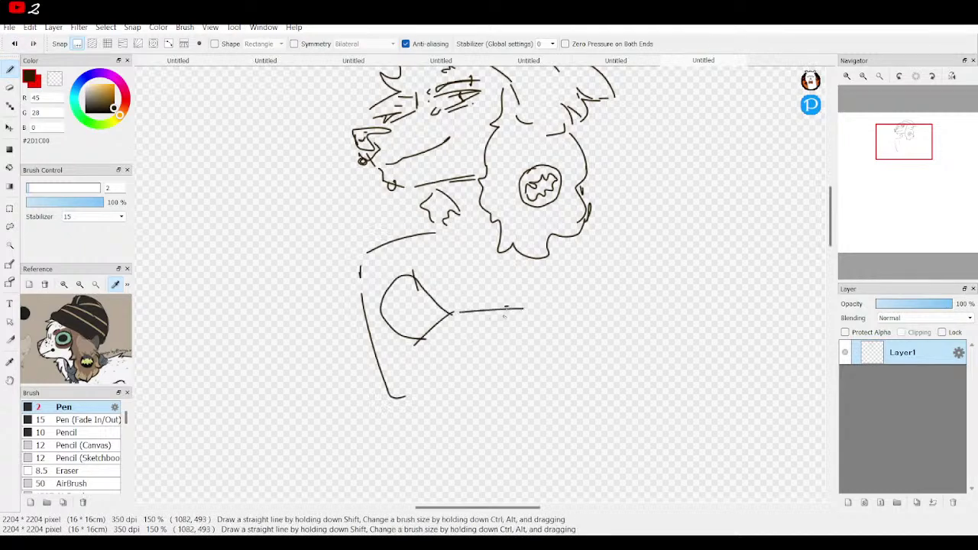
mouse_move(435, 371)
mouse_down()
mouse_move(409, 394)
mouse_move(447, 399)
mouse_move(542, 324)
mouse_up()
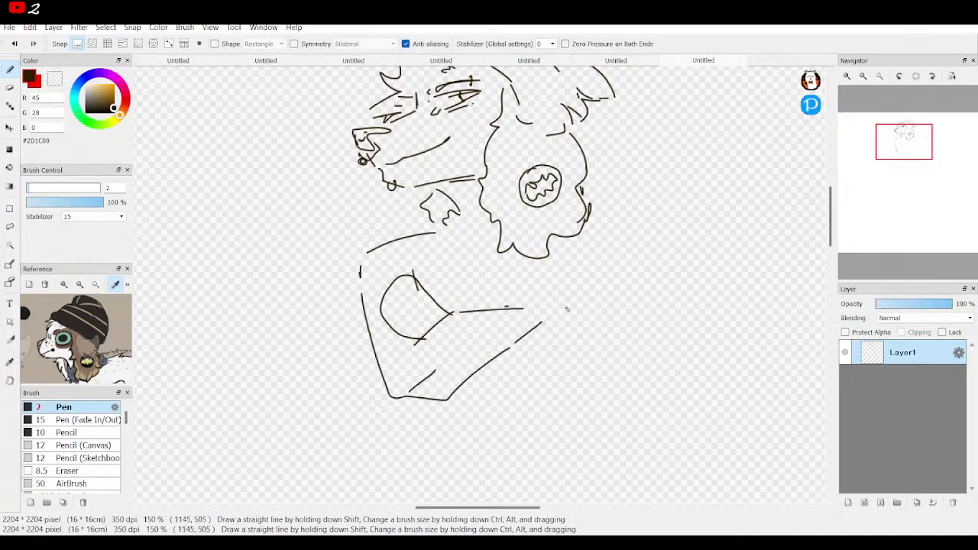
Step: Draw the far shoulder, arm and elbow, and sketch a hand where the forearm meets the far arm
drag(589, 225, 611, 269)
mouse_move(586, 225)
mouse_down()
mouse_move(609, 236)
mouse_move(593, 372)
mouse_move(581, 394)
mouse_move(545, 375)
mouse_move(506, 382)
mouse_move(482, 373)
mouse_up()
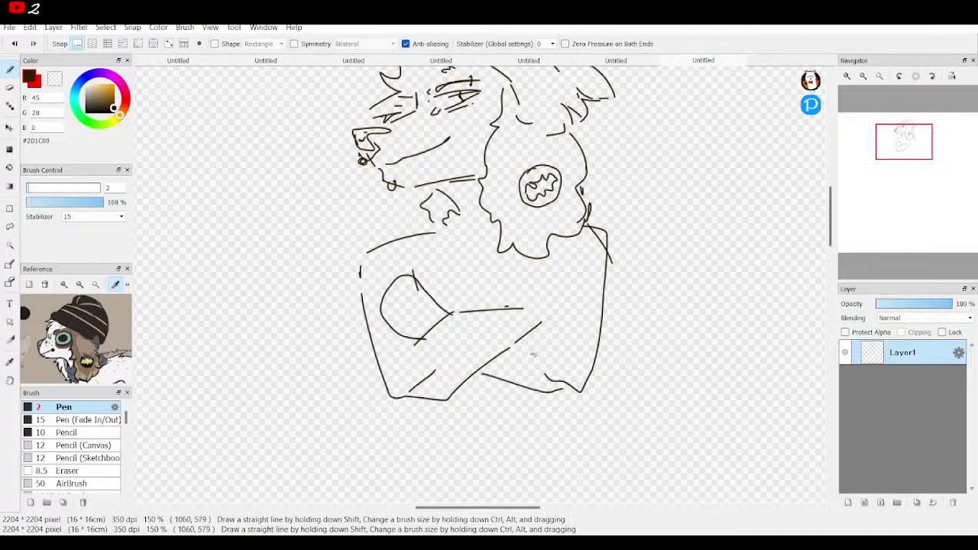
mouse_move(567, 282)
mouse_down()
mouse_move(541, 319)
mouse_move(558, 274)
mouse_move(547, 318)
mouse_move(535, 293)
mouse_move(563, 284)
mouse_up()
Step: Add a thumb bump beside the rounded hand and extra finger lines to the hand on the far arm
drag(910, 141, 900, 145)
click(877, 91)
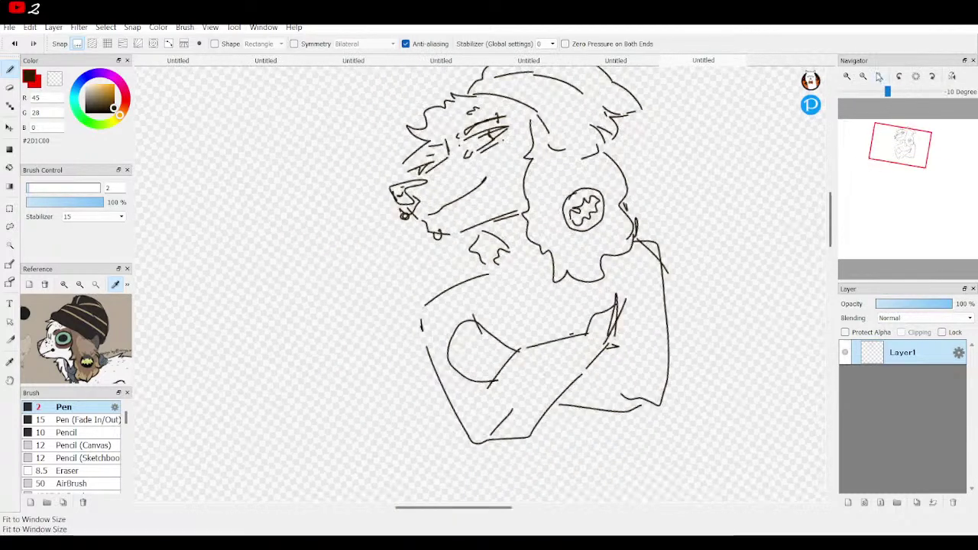
click(879, 76)
click(917, 76)
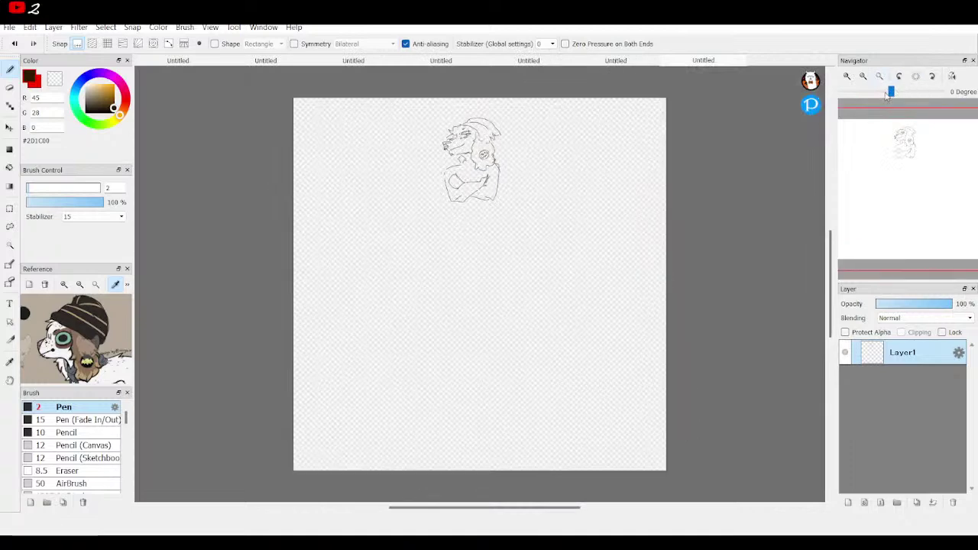
click(847, 77)
click(846, 77)
click(847, 77)
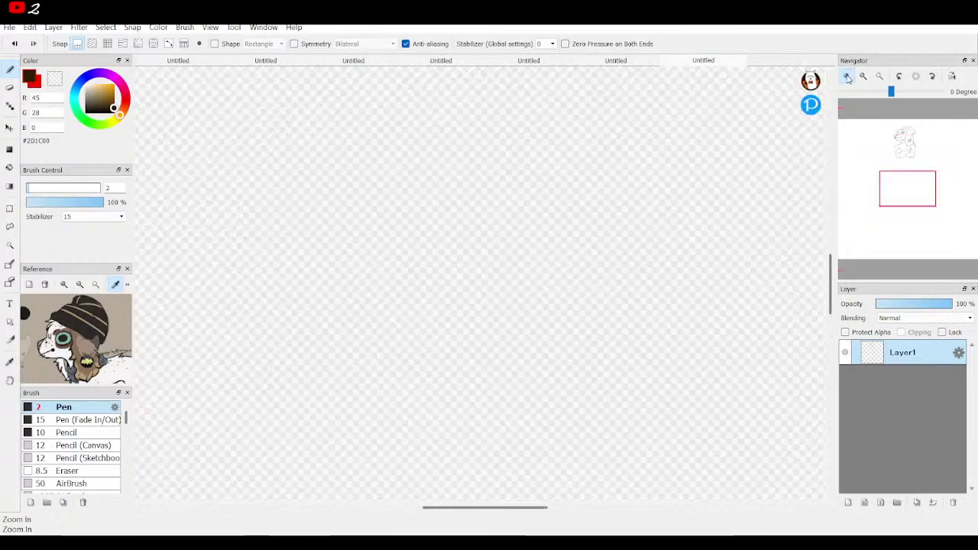
click(846, 76)
drag(878, 153, 913, 147)
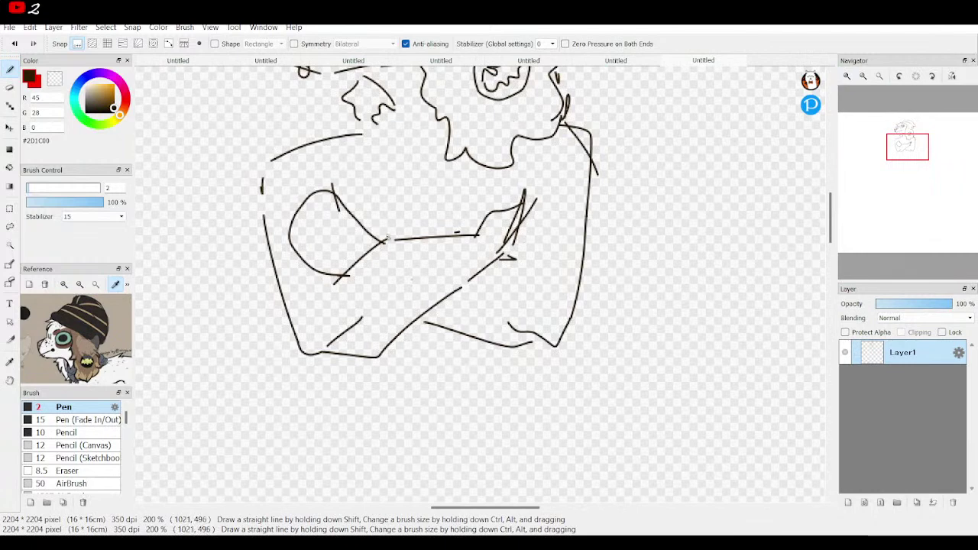
drag(388, 234, 365, 212)
mouse_move(475, 227)
mouse_down()
mouse_move(493, 199)
mouse_move(508, 207)
mouse_move(527, 196)
mouse_move(514, 205)
mouse_up()
Step: Undo the redrawn folded forearms, both hands and the far shoulder and arm
mouse_move(863, 84)
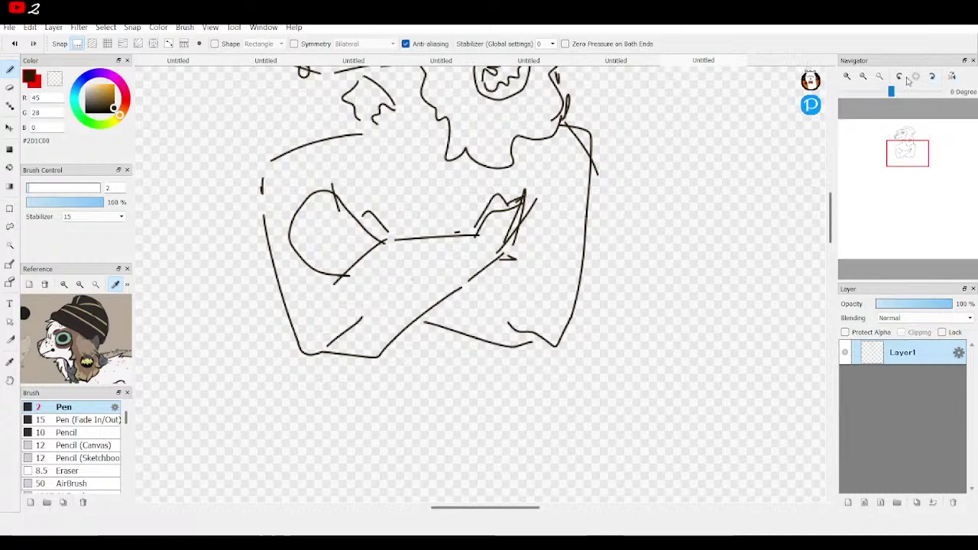
click(847, 77)
click(847, 76)
click(865, 78)
click(864, 78)
click(864, 76)
click(864, 76)
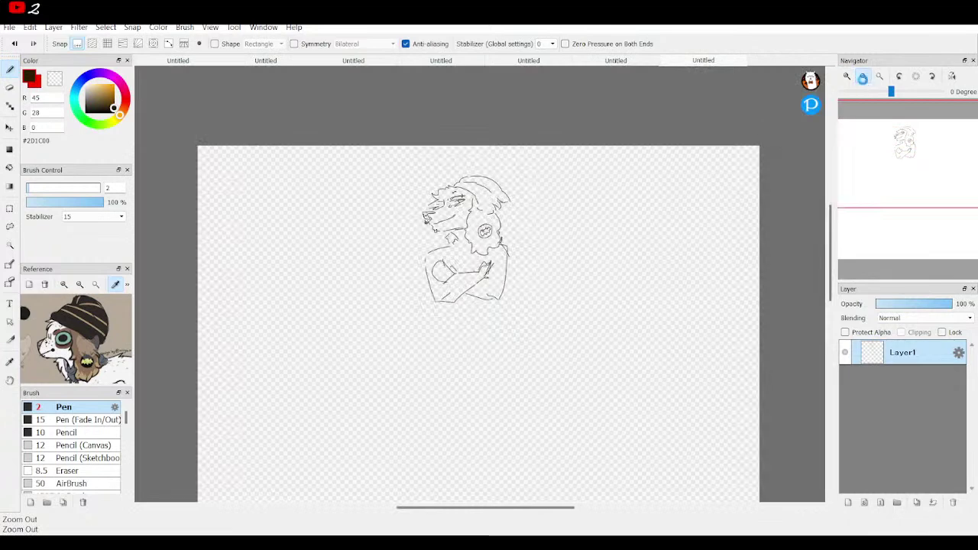
click(865, 77)
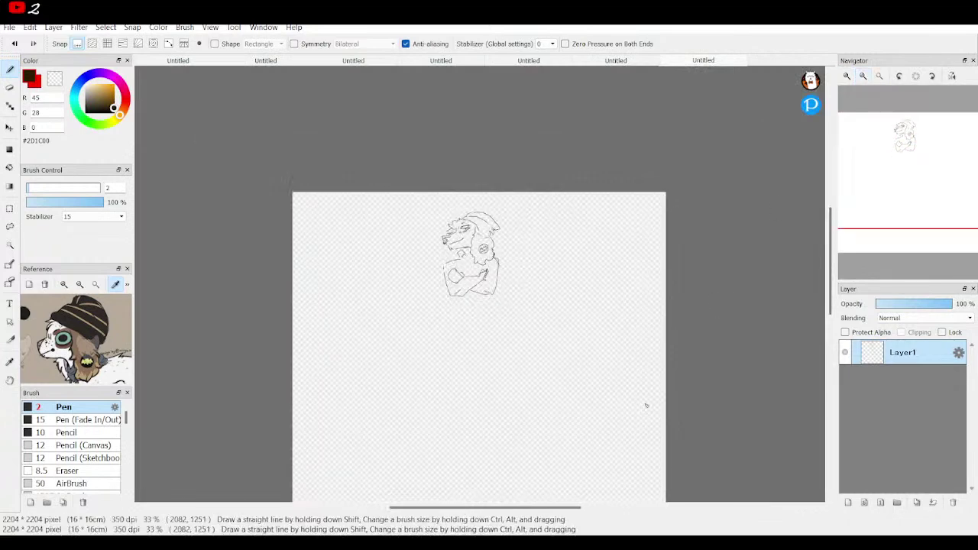
click(13, 43)
click(14, 44)
click(13, 43)
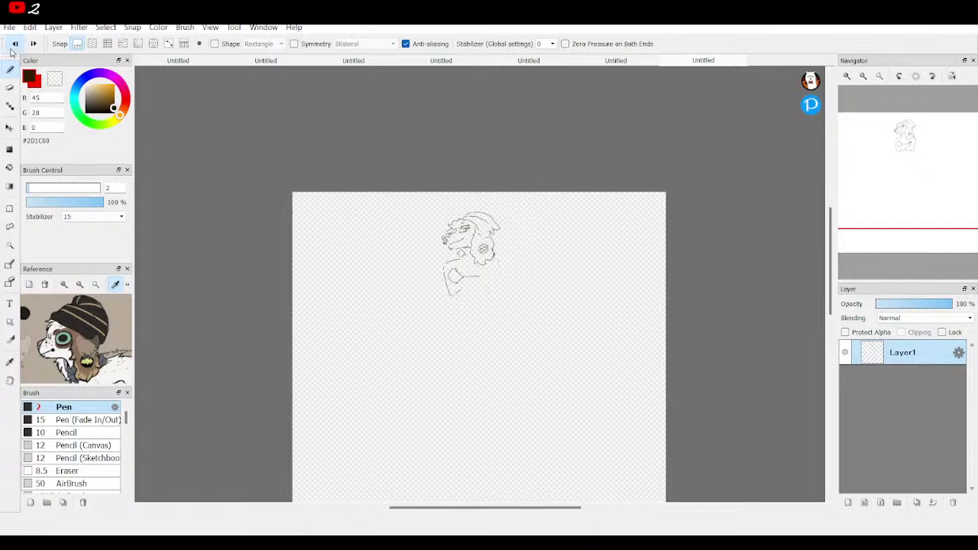
click(14, 44)
click(14, 44)
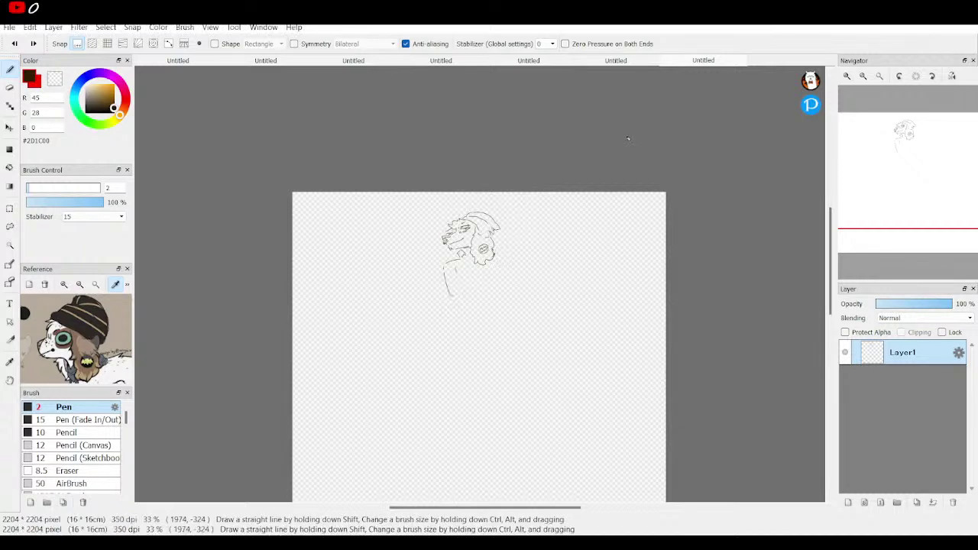
click(848, 77)
click(848, 77)
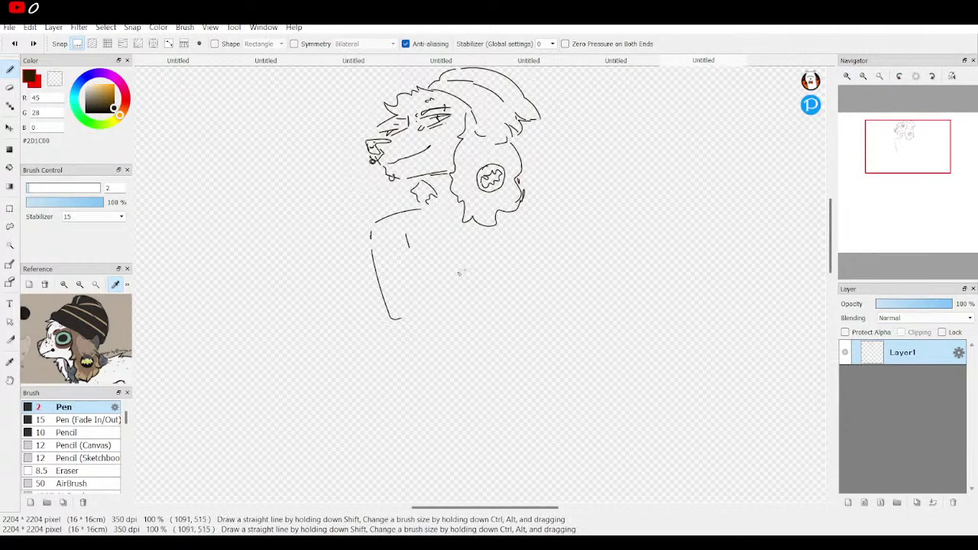
mouse_move(433, 255)
mouse_down()
mouse_move(405, 246)
mouse_move(385, 267)
mouse_move(410, 273)
mouse_up()
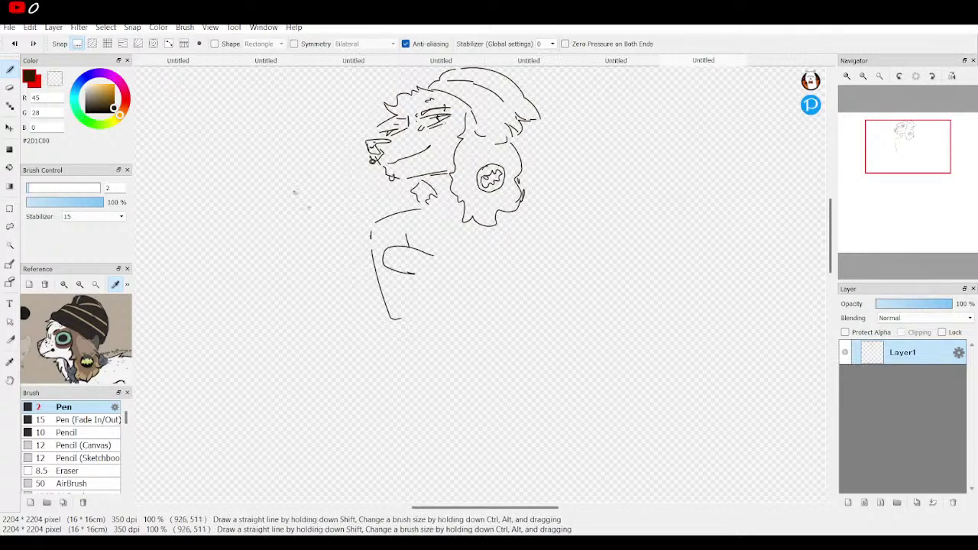
click(14, 43)
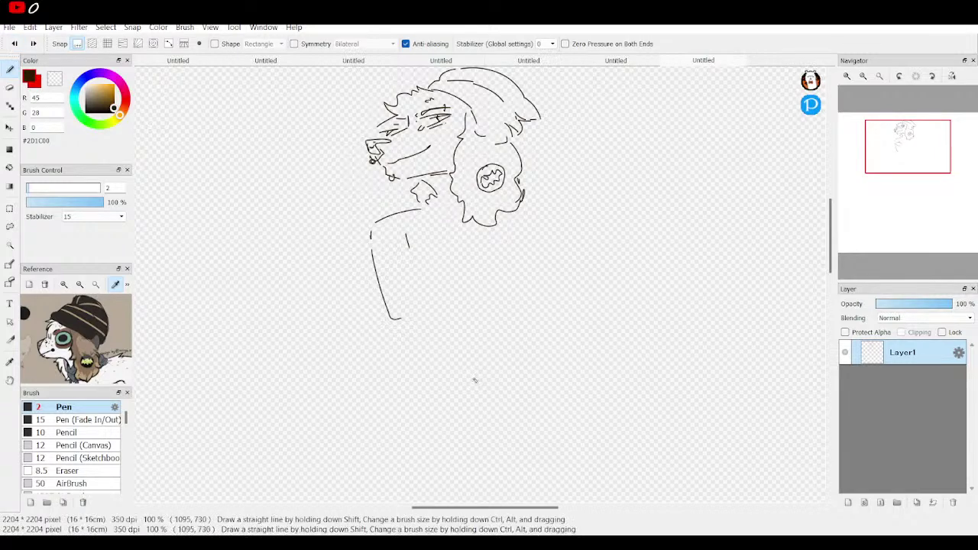
Step: Draw the near forearm crossing the chest, with a curved lower edge from the elbow and a bent upper edge
click(847, 78)
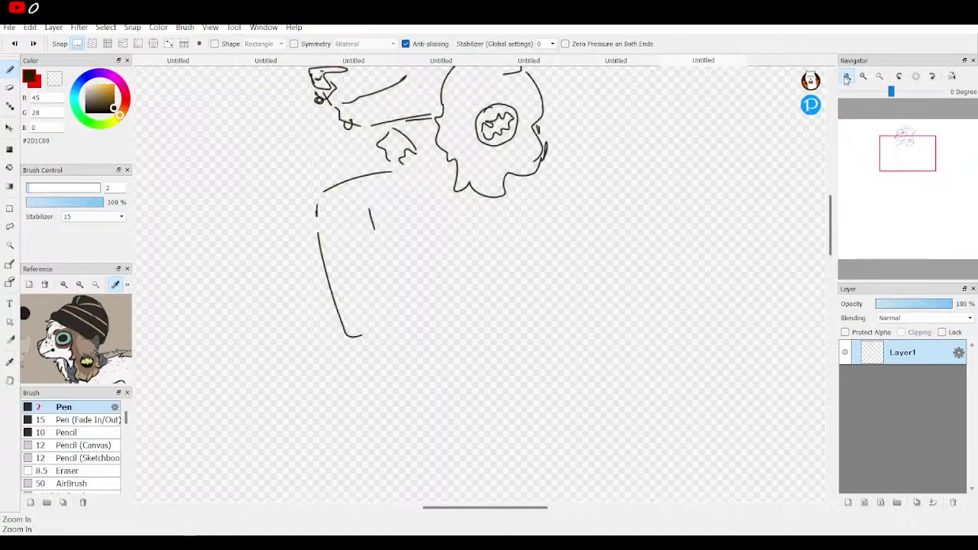
click(846, 78)
mouse_move(299, 354)
mouse_down()
mouse_move(337, 382)
mouse_move(400, 380)
mouse_move(515, 328)
mouse_move(548, 280)
mouse_up()
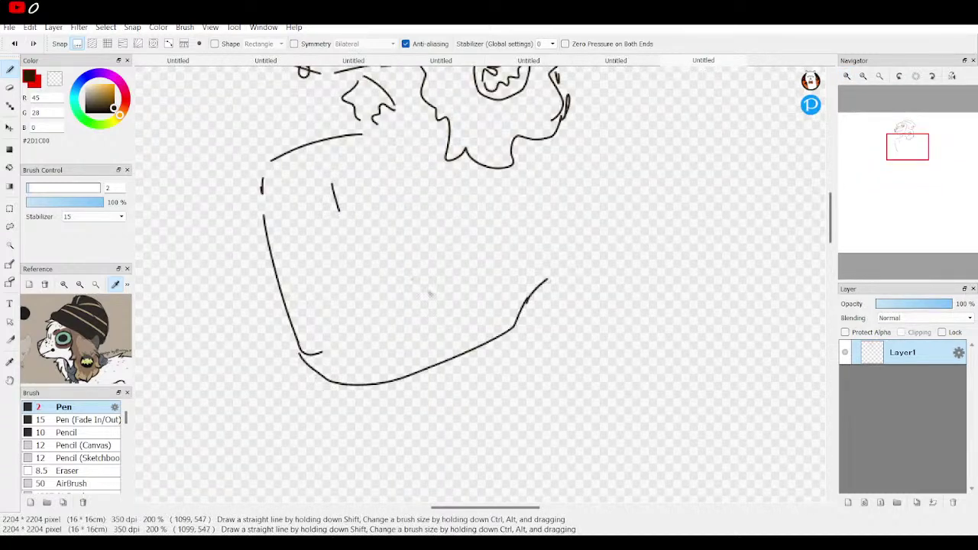
mouse_move(349, 323)
mouse_down()
mouse_move(387, 277)
mouse_move(452, 273)
mouse_move(514, 230)
mouse_move(561, 224)
mouse_move(526, 228)
mouse_up()
mouse_move(891, 91)
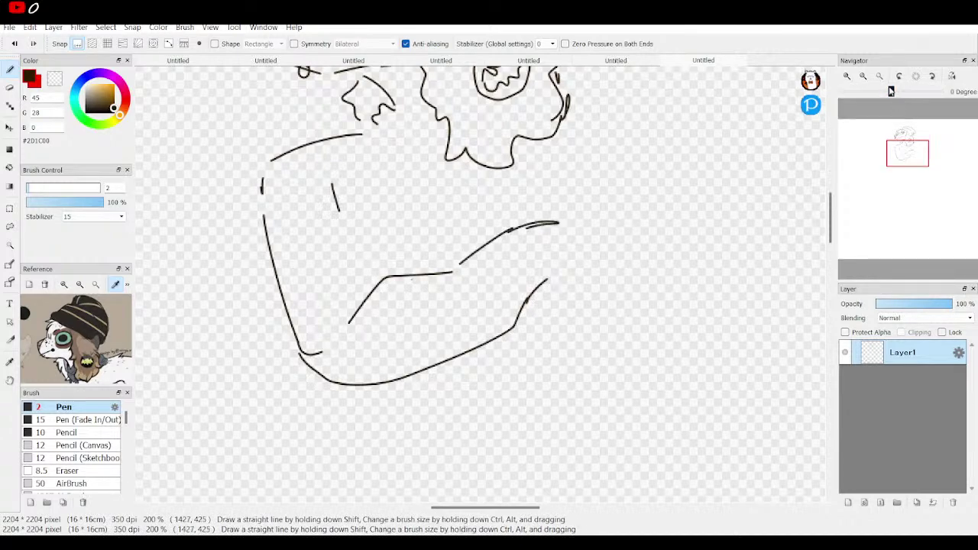
Step: Draw the far shoulder, the outer contour of the far arm and the lower edge of its forearm
click(862, 75)
mouse_move(547, 151)
mouse_down()
mouse_move(593, 169)
mouse_move(584, 324)
mouse_up()
drag(522, 345, 478, 333)
Step: Draw a rounded hand with a thumb against the near arm, then a side line and tucked fingertips at the far arm
mouse_move(468, 258)
mouse_down()
mouse_move(369, 242)
mouse_move(358, 270)
mouse_move(397, 297)
mouse_up()
drag(442, 253, 408, 253)
drag(899, 153, 904, 140)
mouse_move(586, 304)
mouse_down()
mouse_move(570, 378)
mouse_move(599, 363)
mouse_up()
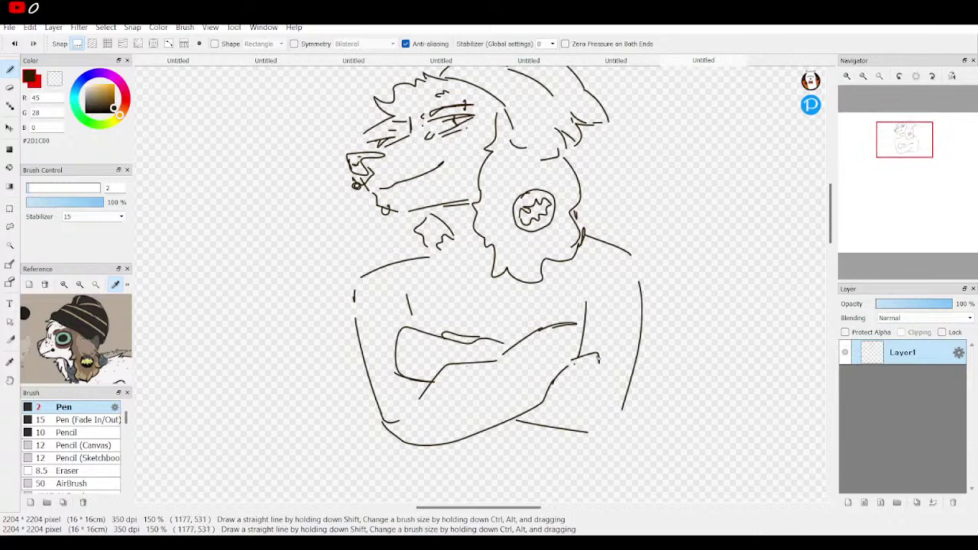
click(917, 151)
drag(917, 150, 907, 140)
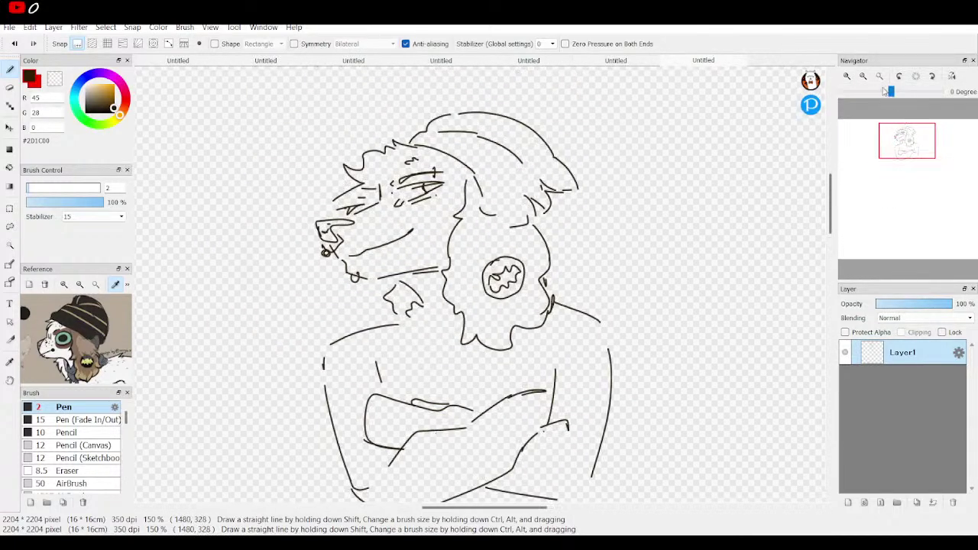
click(862, 75)
click(862, 75)
click(862, 76)
mouse_move(882, 133)
mouse_down()
mouse_move(873, 160)
mouse_move(896, 163)
mouse_up()
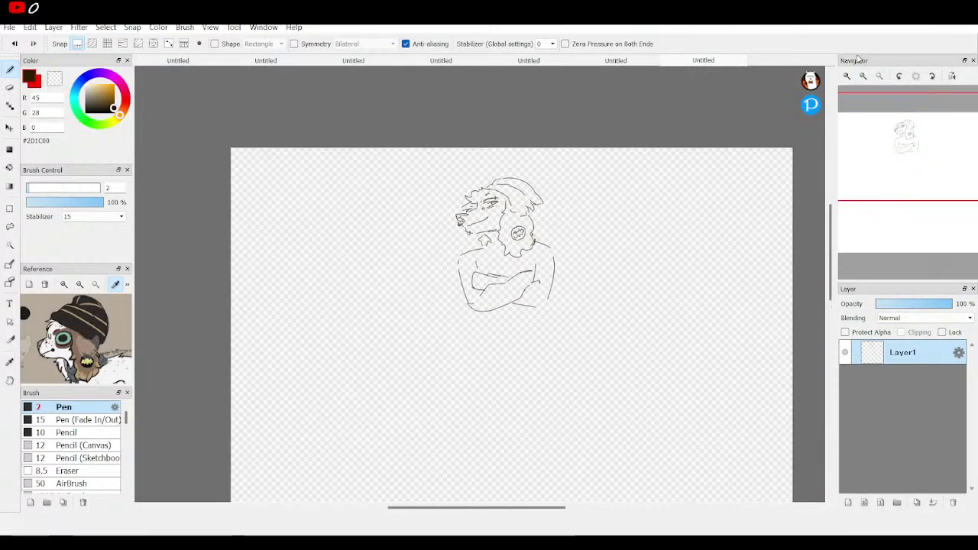
Step: Draw the neck contour and chest fur, a tuft behind the ear and two striped scarf ends above the crossed arms
click(847, 76)
click(847, 77)
click(846, 76)
drag(906, 151, 904, 135)
mouse_move(497, 321)
mouse_down()
mouse_move(442, 288)
mouse_move(416, 288)
mouse_move(395, 306)
mouse_move(475, 376)
mouse_move(501, 379)
mouse_move(587, 331)
mouse_up()
drag(634, 298, 625, 259)
mouse_move(480, 344)
mouse_down()
mouse_move(490, 386)
mouse_move(452, 384)
mouse_move(438, 401)
mouse_move(446, 410)
mouse_move(510, 388)
mouse_move(477, 360)
mouse_move(481, 350)
mouse_move(539, 377)
mouse_move(544, 419)
mouse_move(560, 413)
mouse_move(558, 381)
mouse_move(532, 357)
mouse_move(477, 354)
mouse_move(505, 400)
mouse_move(454, 396)
mouse_up()
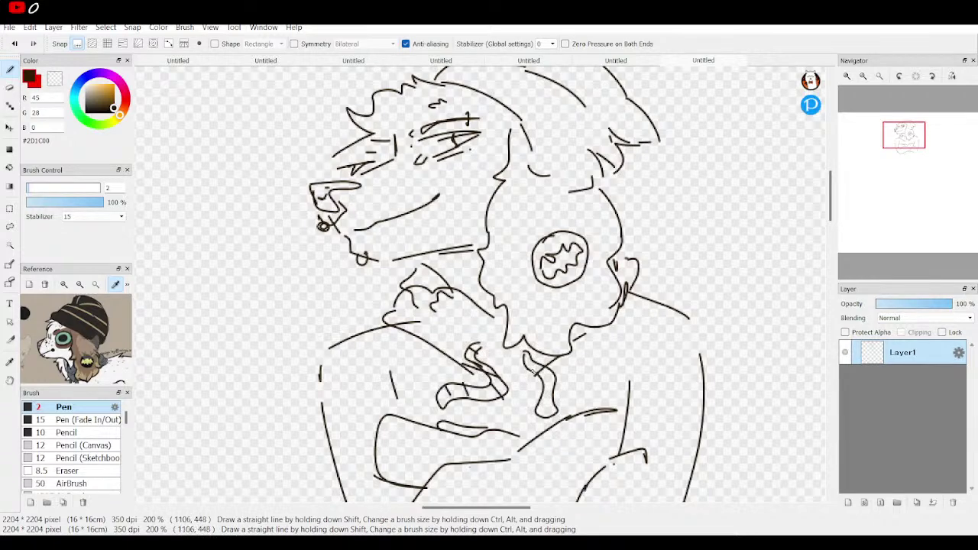
mouse_move(524, 364)
mouse_down()
mouse_move(534, 360)
mouse_move(561, 404)
mouse_up()
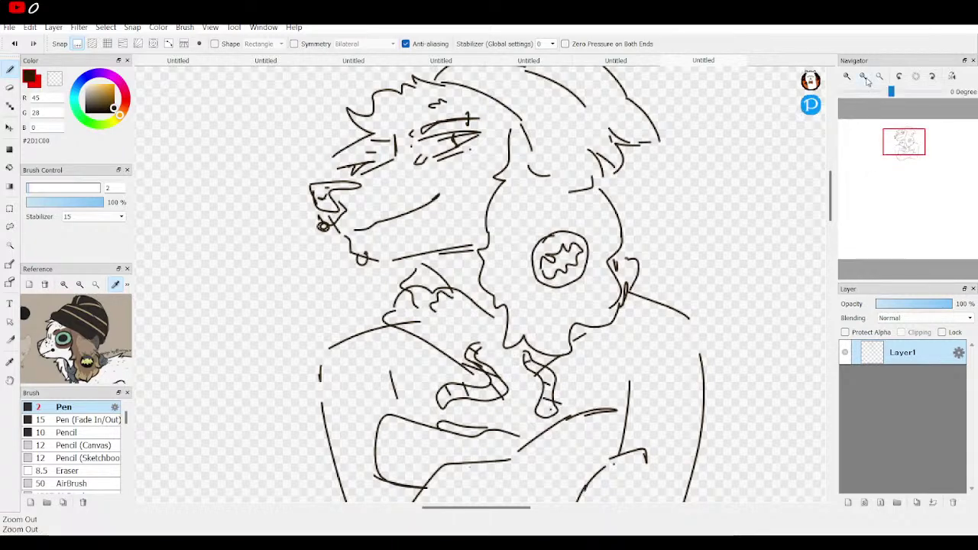
Step: Add a rounded end to the near folded arm and two short waist lines below the arms, checking the reference's lower body
scroll(902, 153, down, 5)
drag(906, 157, 906, 148)
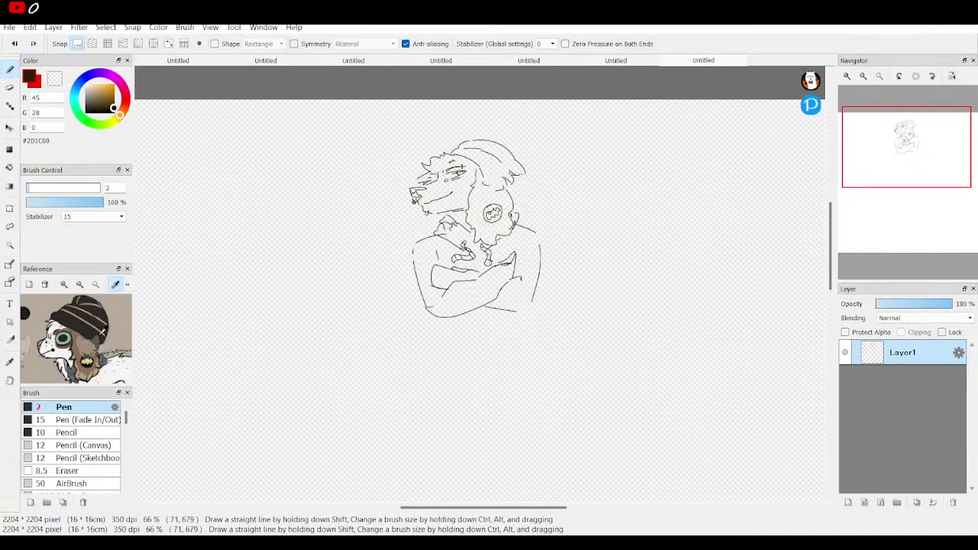
drag(77, 333, 47, 281)
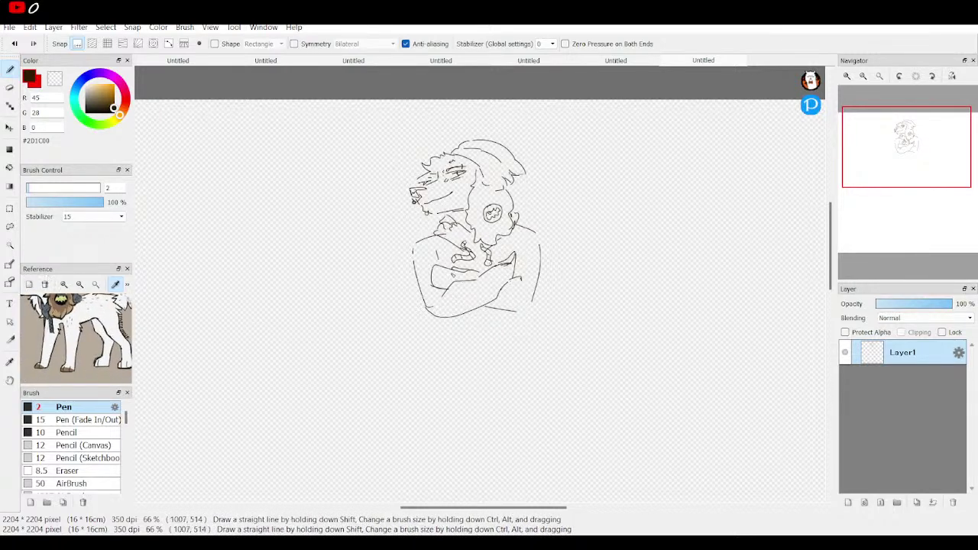
drag(436, 259, 417, 268)
drag(446, 319, 447, 350)
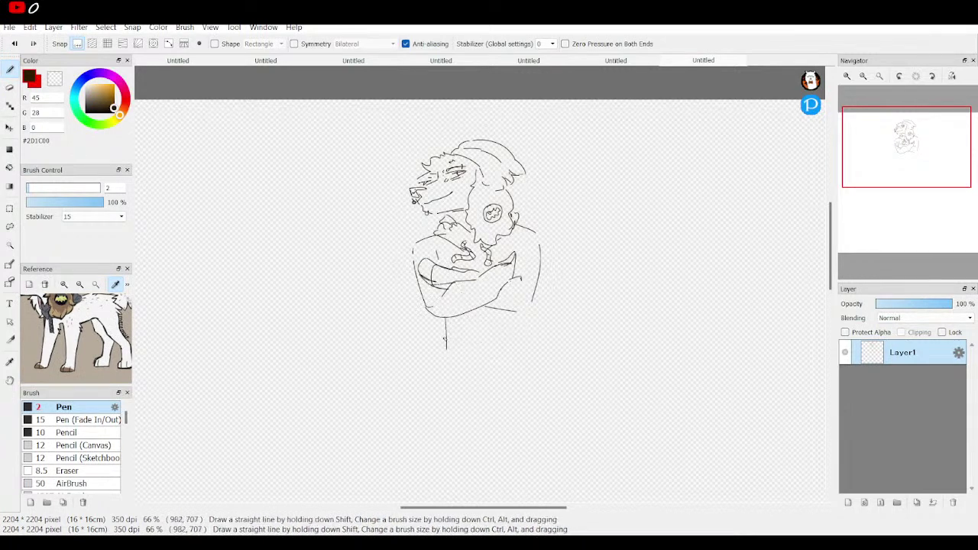
drag(528, 314, 526, 337)
Step: Undo the waist, scarf ends, crossed arms and shoulders, and erase the leftover body lines below the head
key(ctrl+z)
click(15, 44)
click(14, 44)
click(15, 44)
click(14, 43)
click(15, 43)
click(14, 44)
click(15, 44)
click(14, 44)
click(14, 43)
click(15, 44)
click(15, 44)
click(15, 43)
click(15, 44)
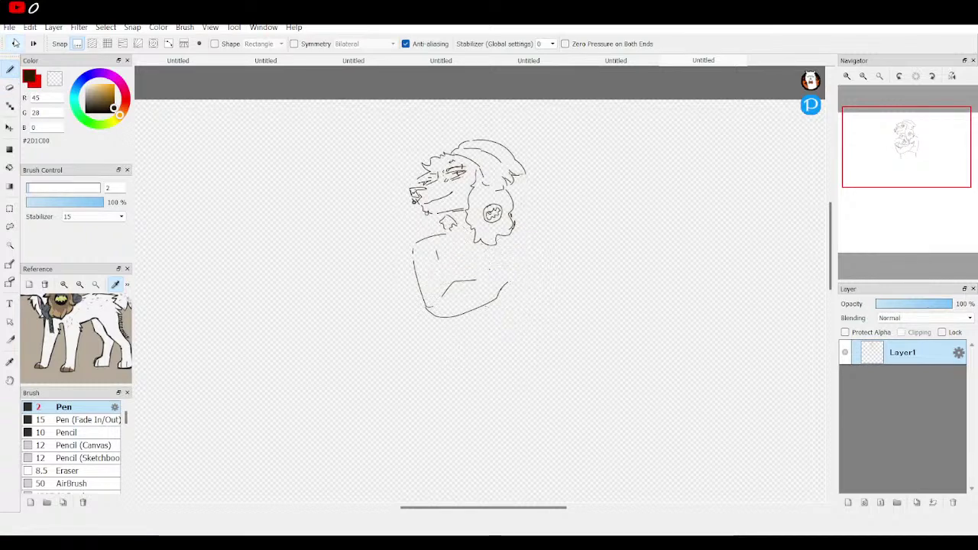
click(14, 43)
click(15, 44)
click(14, 44)
click(15, 43)
click(15, 44)
click(14, 44)
click(14, 44)
click(15, 44)
click(15, 44)
click(9, 87)
mouse_move(506, 275)
mouse_down()
mouse_move(440, 310)
mouse_move(417, 270)
mouse_move(428, 243)
mouse_move(448, 240)
mouse_move(429, 239)
mouse_move(450, 288)
mouse_up()
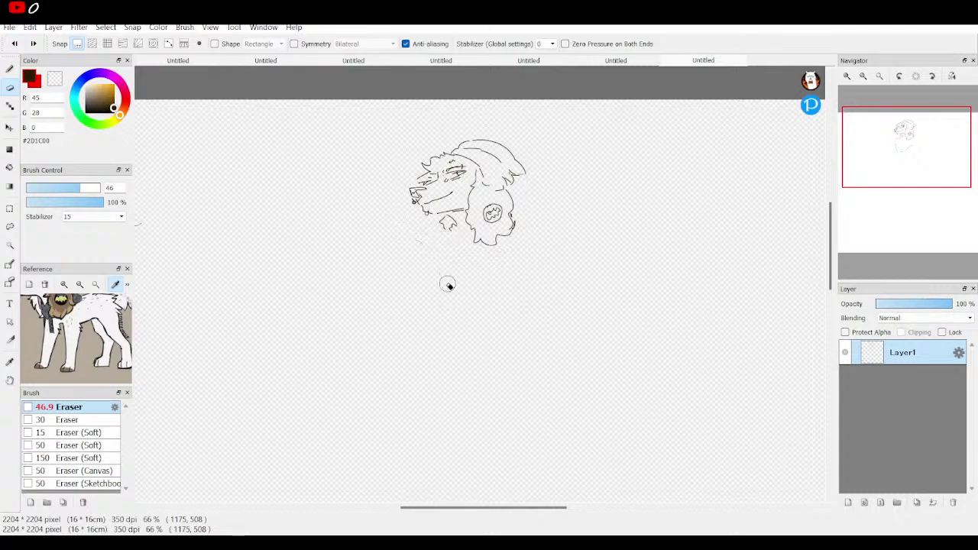
click(9, 69)
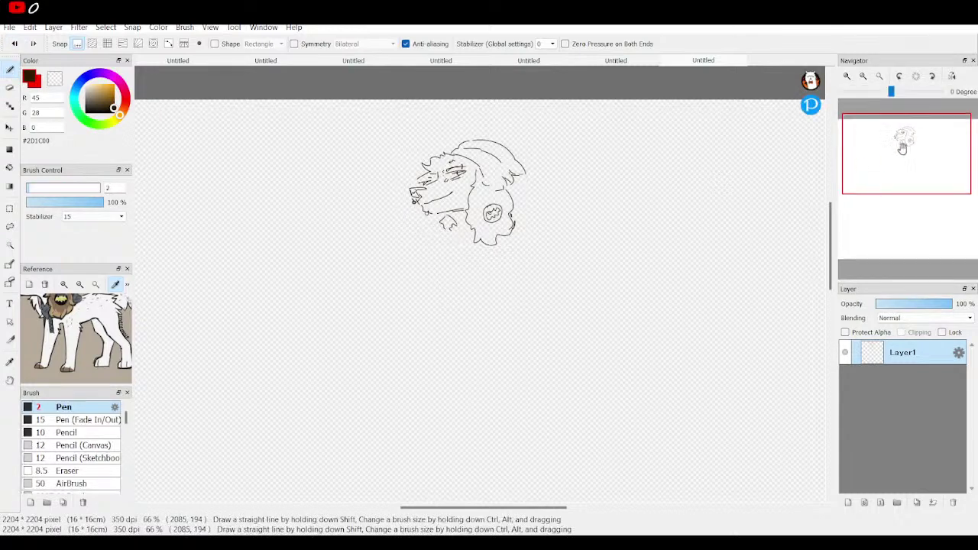
click(847, 75)
click(846, 76)
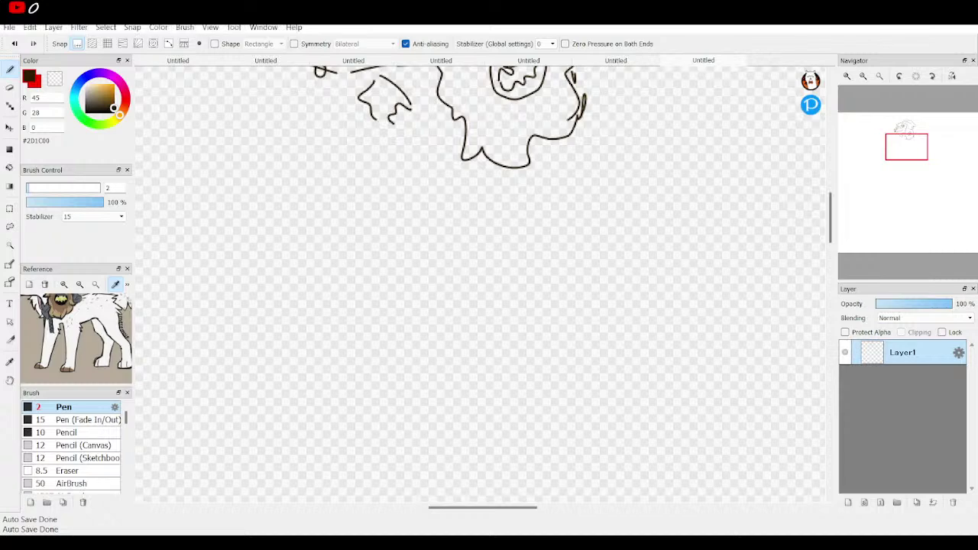
drag(907, 155, 903, 136)
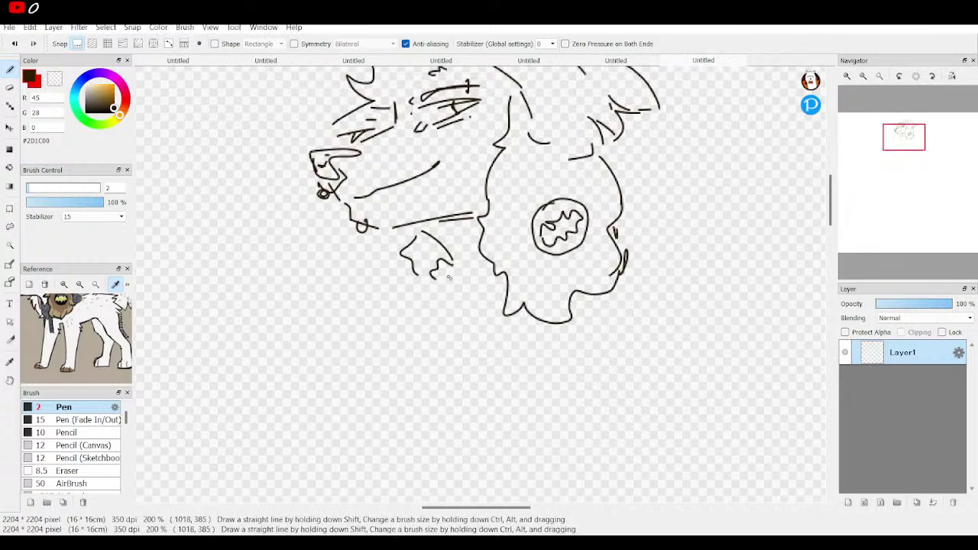
mouse_move(438, 295)
mouse_down()
mouse_move(425, 304)
mouse_move(462, 349)
mouse_up()
drag(410, 298, 389, 379)
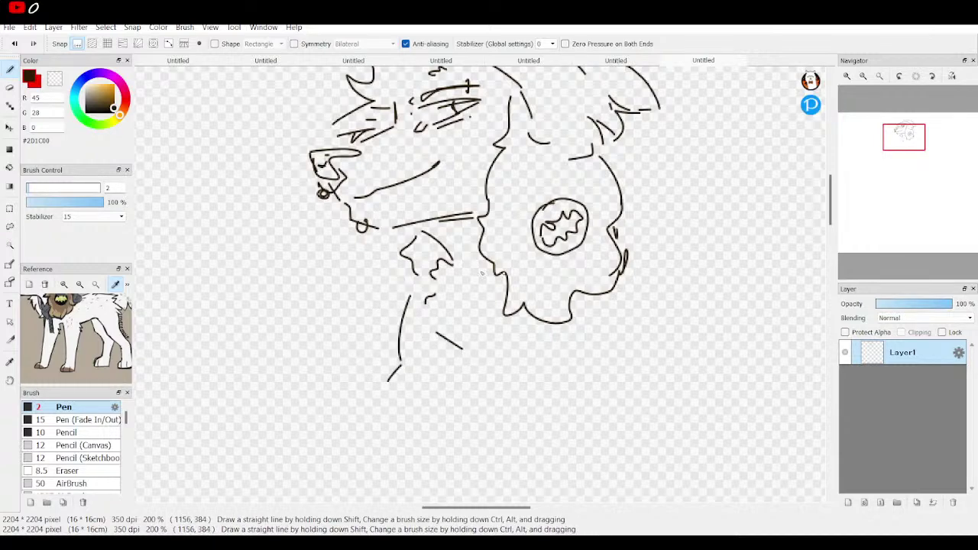
click(14, 45)
click(14, 45)
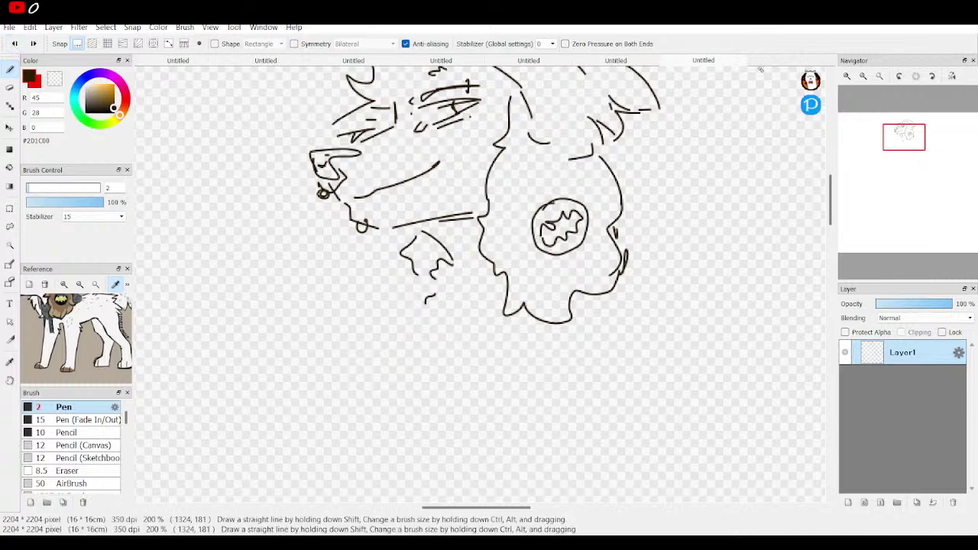
Step: Draw a long back line sloping down from behind the ear
click(864, 77)
click(864, 77)
drag(526, 272, 573, 316)
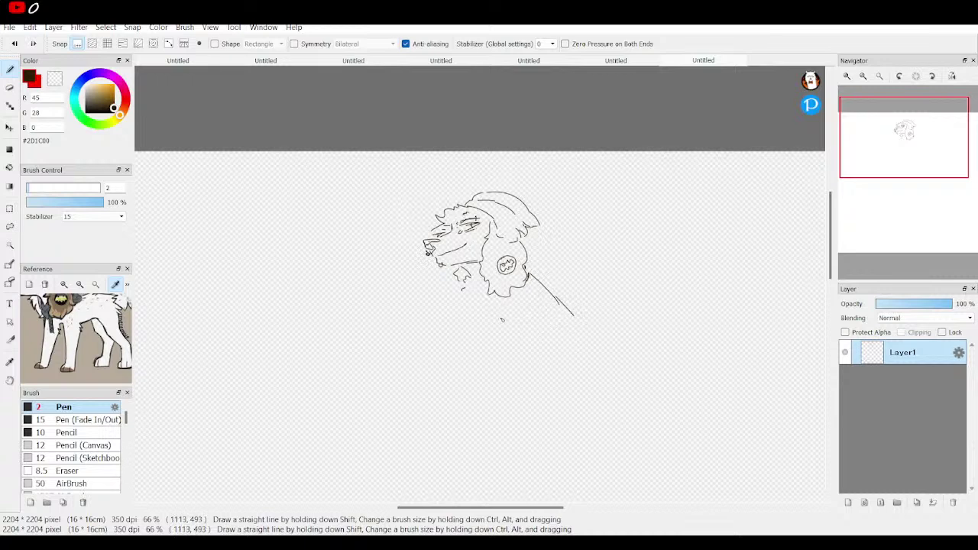
Step: Draw two diagonal lines below the ear, a small tuft behind it and two vertical lines under the neck fur
click(846, 76)
click(847, 75)
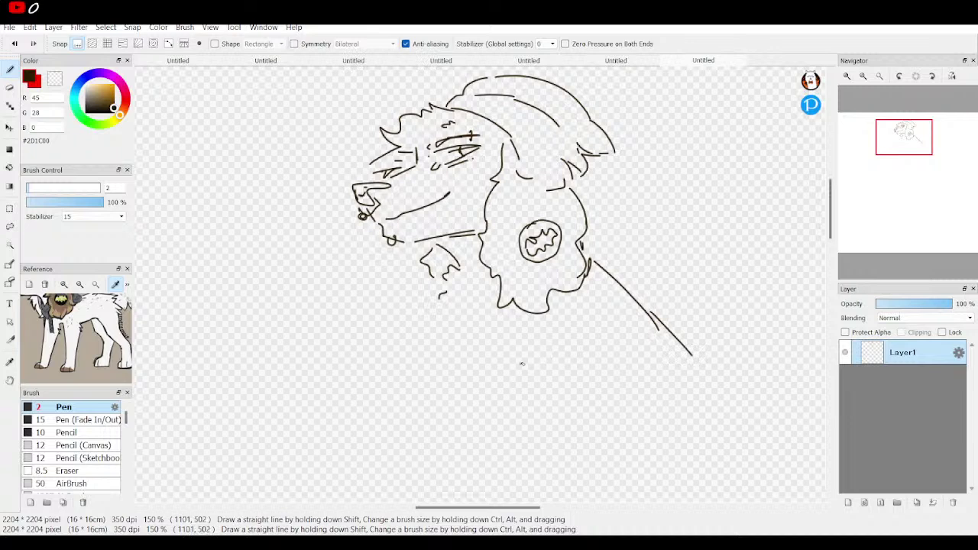
mouse_move(519, 312)
mouse_down()
mouse_move(451, 387)
mouse_move(545, 335)
mouse_move(568, 300)
mouse_up()
drag(597, 264, 590, 245)
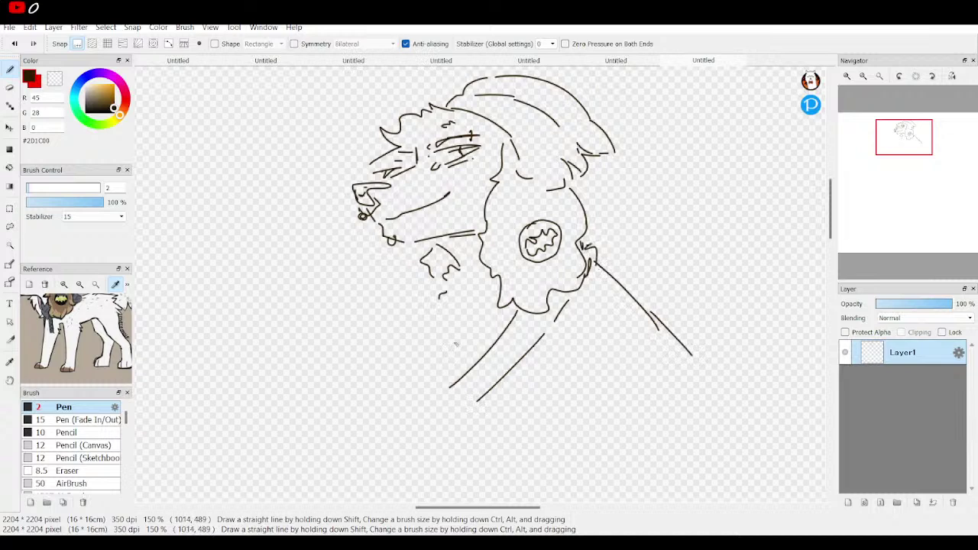
drag(449, 316, 459, 361)
drag(429, 287, 435, 382)
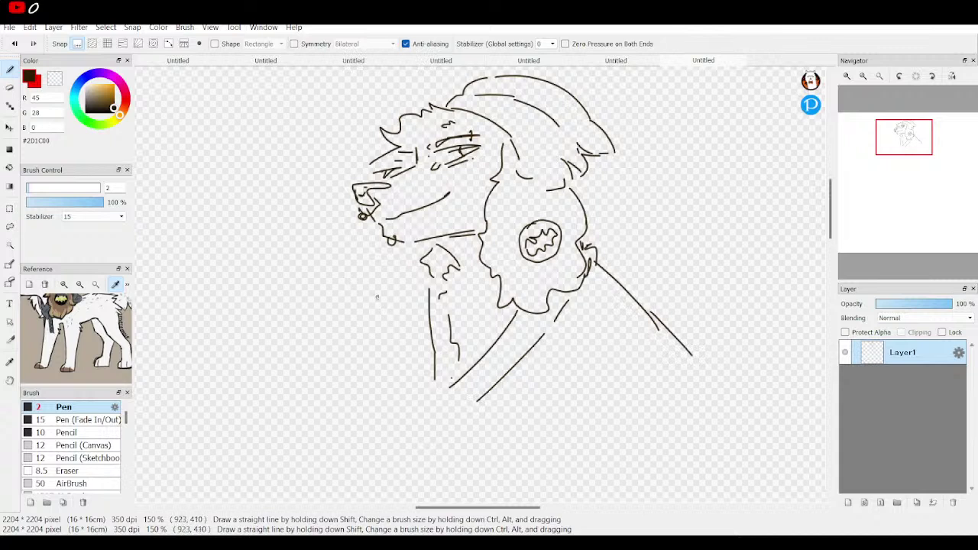
Step: Draw a raised hand with spread fingers in front of the chest, with its wrist and forearm bending down to a rounded elbow
drag(324, 264, 354, 306)
mouse_move(325, 262)
mouse_down()
mouse_move(356, 283)
mouse_move(338, 249)
mouse_move(377, 287)
mouse_move(383, 309)
mouse_move(394, 272)
mouse_move(411, 298)
mouse_move(396, 314)
mouse_move(370, 294)
mouse_move(382, 320)
mouse_move(370, 334)
mouse_move(353, 336)
mouse_move(346, 309)
mouse_move(408, 333)
mouse_move(379, 342)
mouse_move(411, 355)
mouse_move(372, 393)
mouse_up()
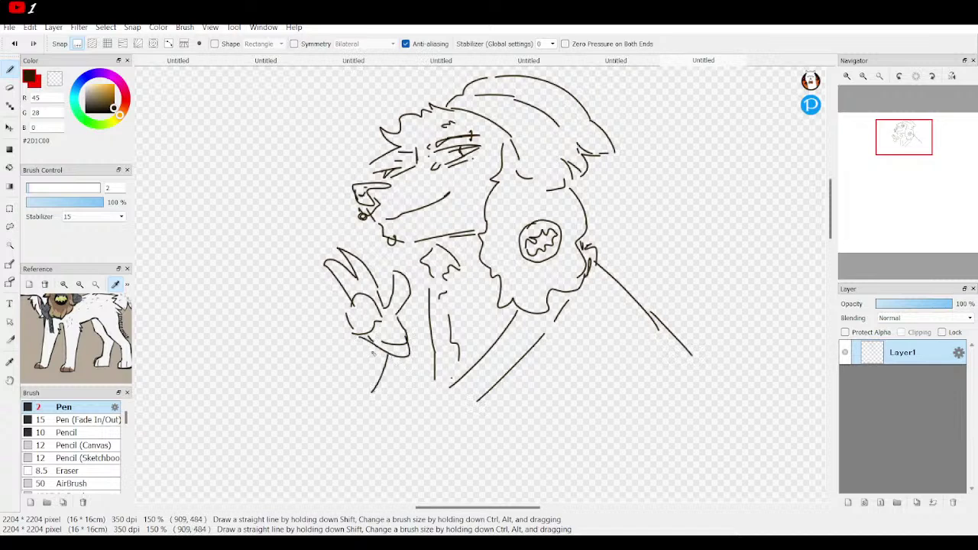
mouse_move(371, 342)
mouse_down()
mouse_move(368, 400)
mouse_move(344, 439)
mouse_move(388, 436)
mouse_up()
mouse_move(401, 402)
mouse_down()
mouse_move(409, 359)
mouse_move(407, 418)
mouse_up()
drag(426, 333, 388, 454)
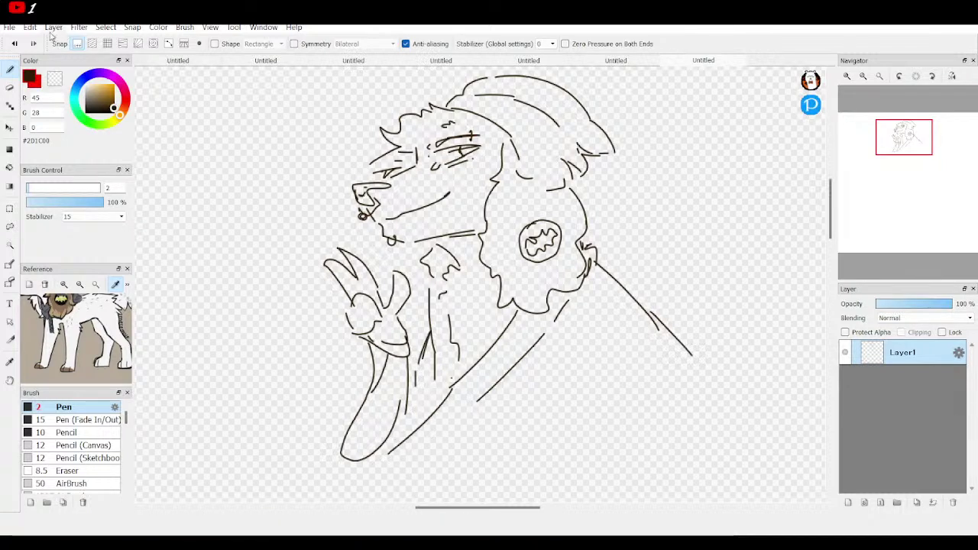
Step: Undo the wrist and forearm strokes below the raised hand
click(14, 45)
click(14, 45)
click(14, 45)
click(14, 46)
click(14, 45)
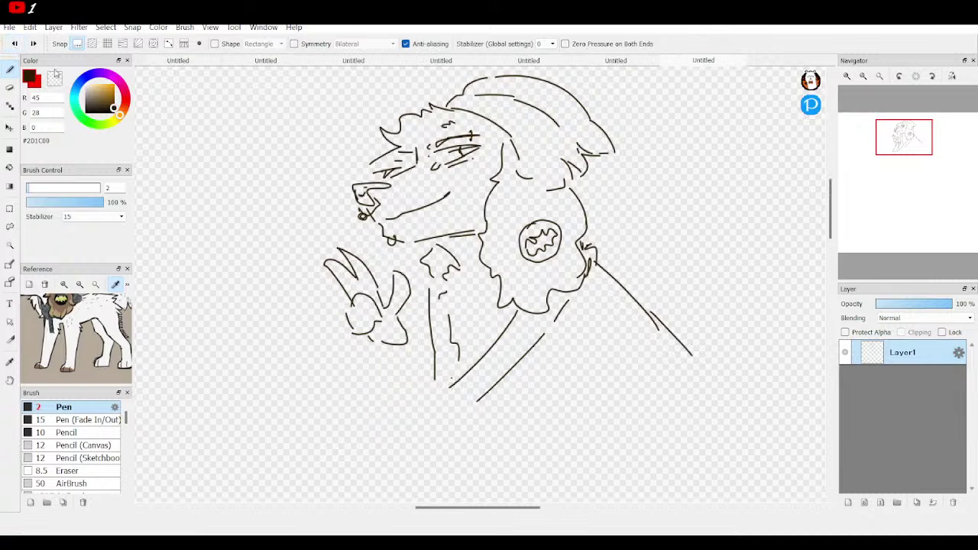
Step: Redraw the forearm slanting from the raised hand to the diagonal chest lines, with a jagged tip where they meet
mouse_move(376, 352)
mouse_down()
mouse_move(451, 406)
mouse_move(462, 377)
mouse_move(483, 399)
mouse_up()
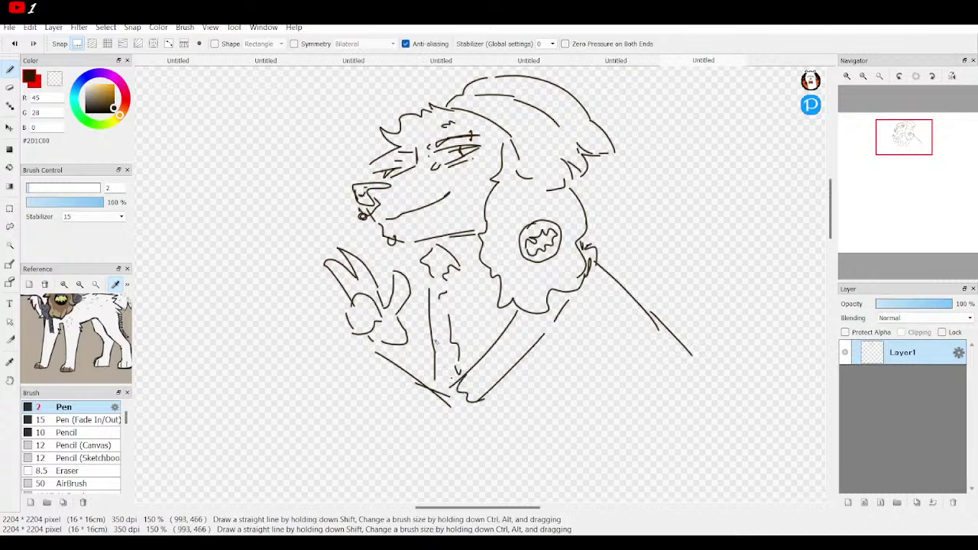
mouse_move(410, 337)
mouse_down()
mouse_move(427, 345)
mouse_move(460, 336)
mouse_move(421, 345)
mouse_up()
drag(455, 408, 468, 395)
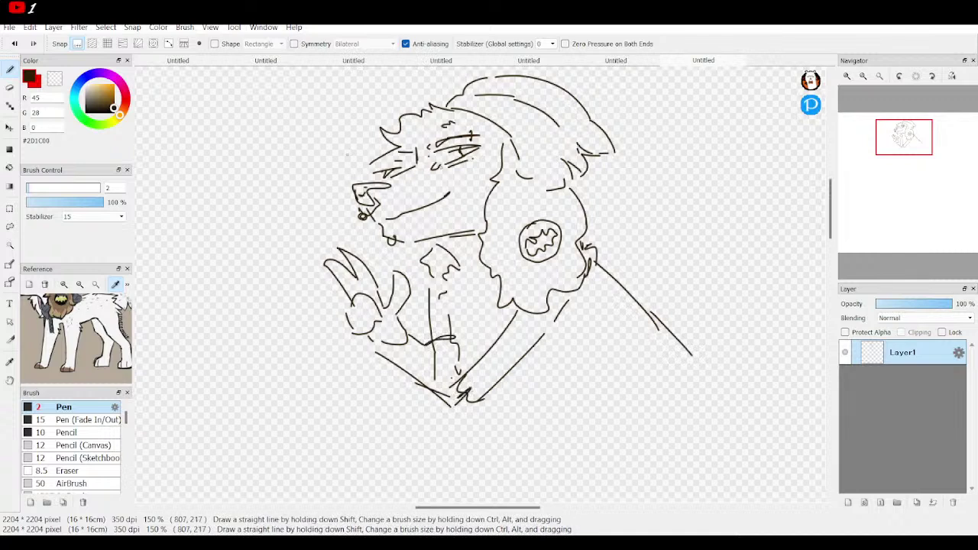
Step: Undo the raised hand and its slanted forearm
click(14, 44)
click(14, 44)
click(14, 44)
click(14, 43)
click(13, 44)
click(13, 43)
click(13, 43)
click(14, 43)
click(13, 44)
click(14, 44)
click(14, 44)
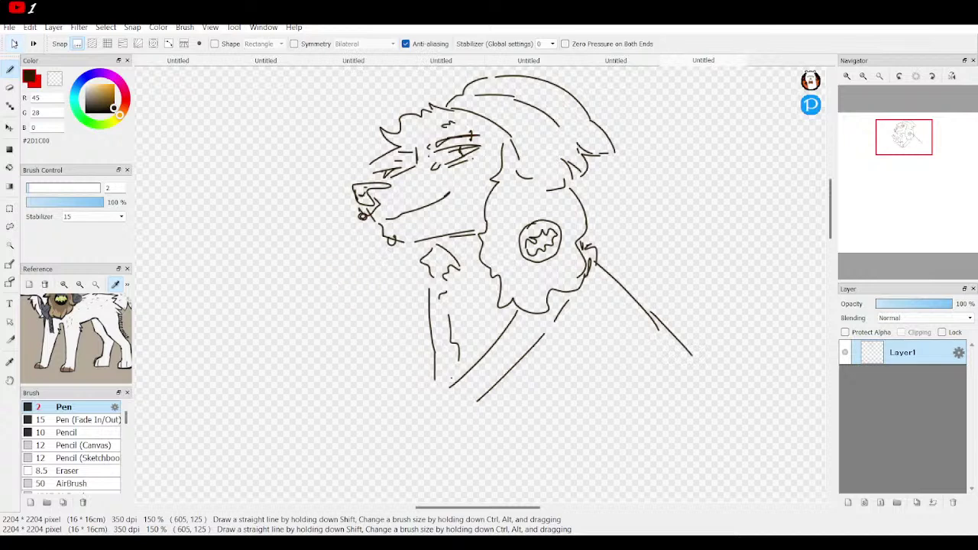
Step: Draw the underside of the body below the back line and close the lower end of the two diagonal lines
mouse_move(559, 338)
mouse_down()
mouse_move(621, 384)
mouse_move(681, 405)
mouse_up()
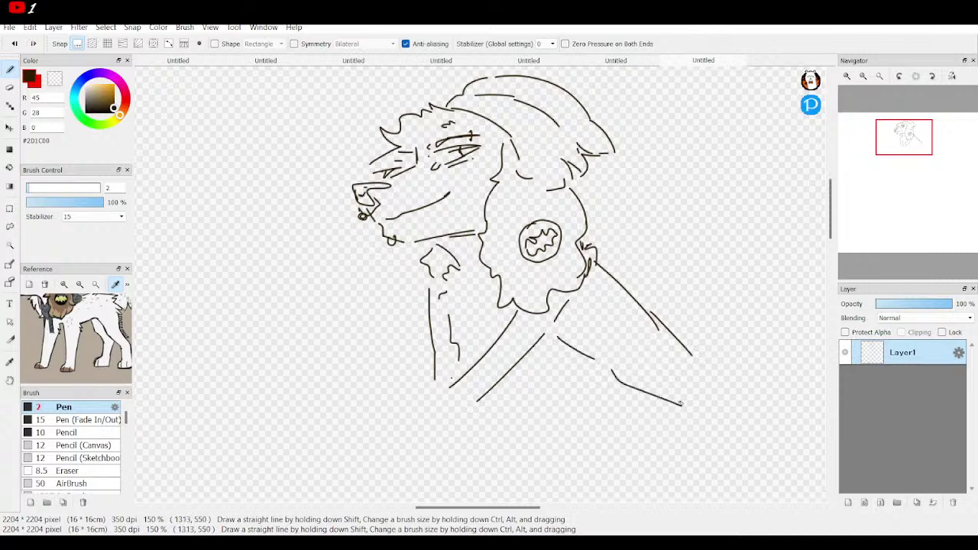
mouse_move(974, 113)
mouse_move(875, 147)
mouse_down()
mouse_move(871, 159)
mouse_move(911, 144)
mouse_up()
drag(895, 186, 915, 145)
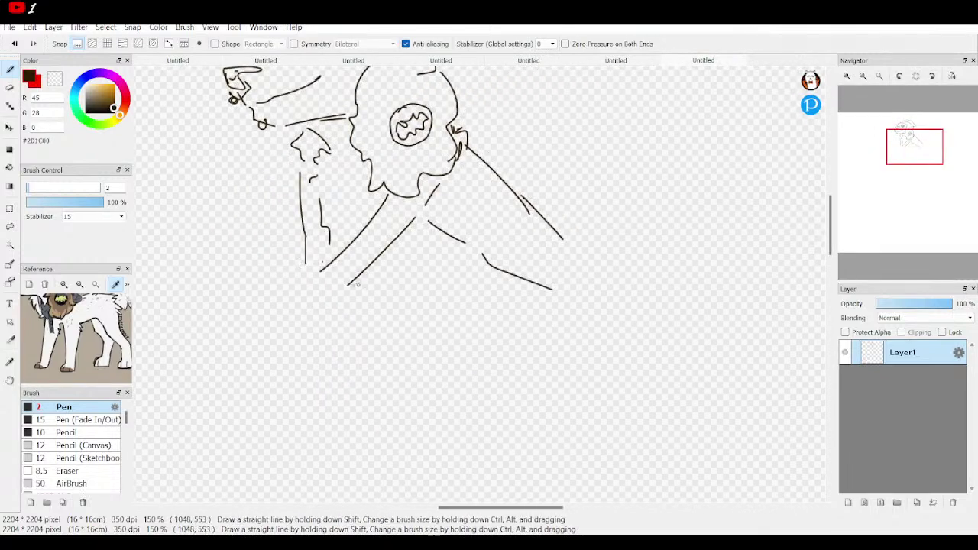
drag(324, 254, 328, 282)
click(864, 77)
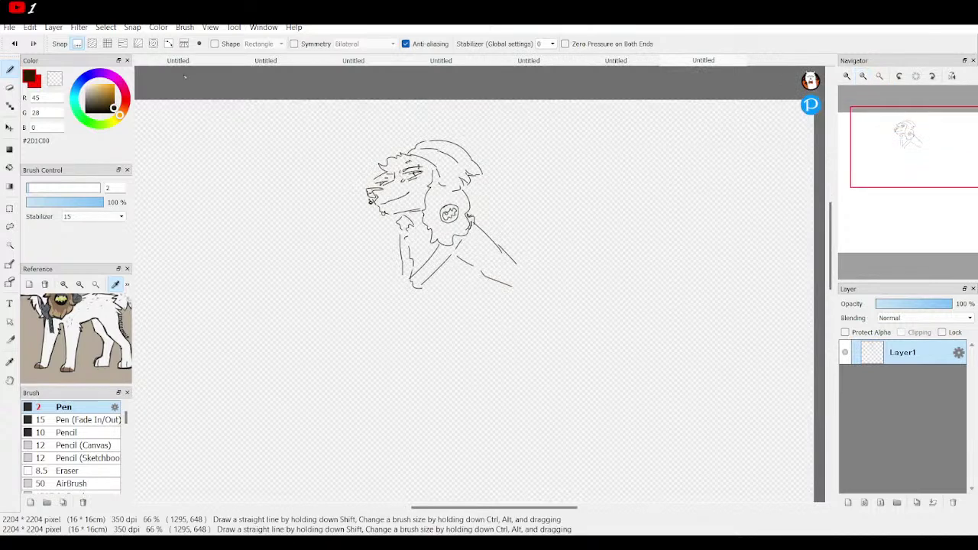
Step: Undo all body lines below the head and neck fur
click(11, 44)
click(10, 44)
click(11, 43)
click(11, 43)
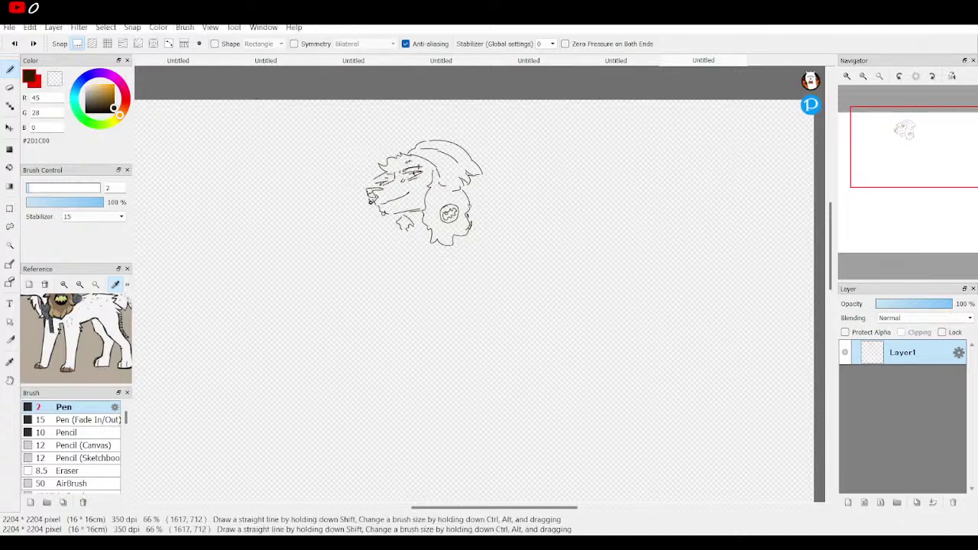
click(850, 77)
click(849, 76)
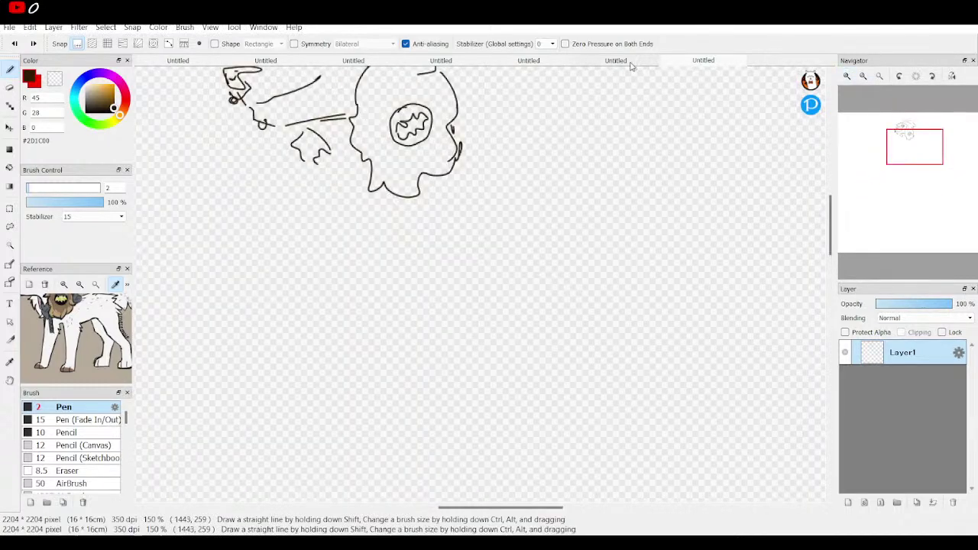
click(631, 62)
click(544, 60)
click(480, 61)
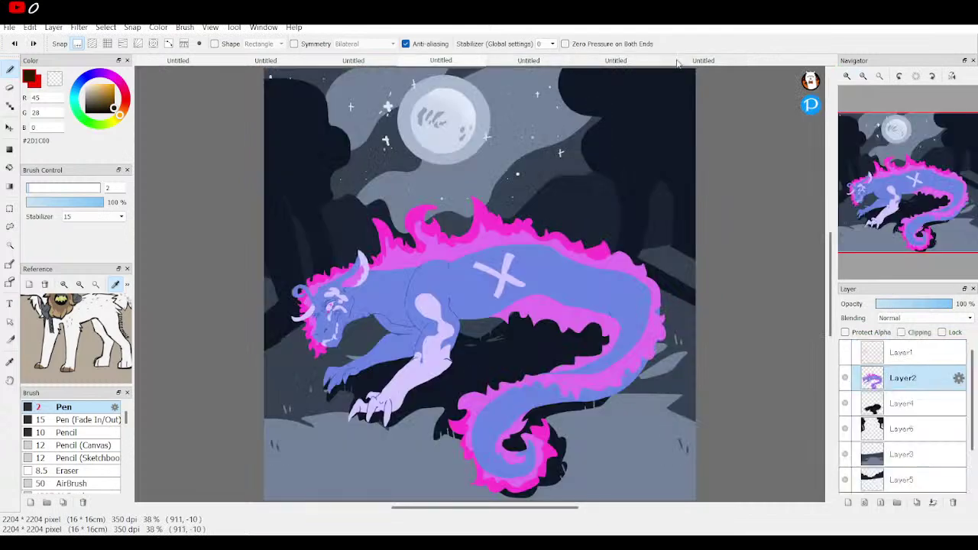
click(716, 62)
Step: Draw a raised hand below the muzzle with two long pointed fingers, a rounded curled finger and a palm tapering to a point
drag(908, 149, 907, 136)
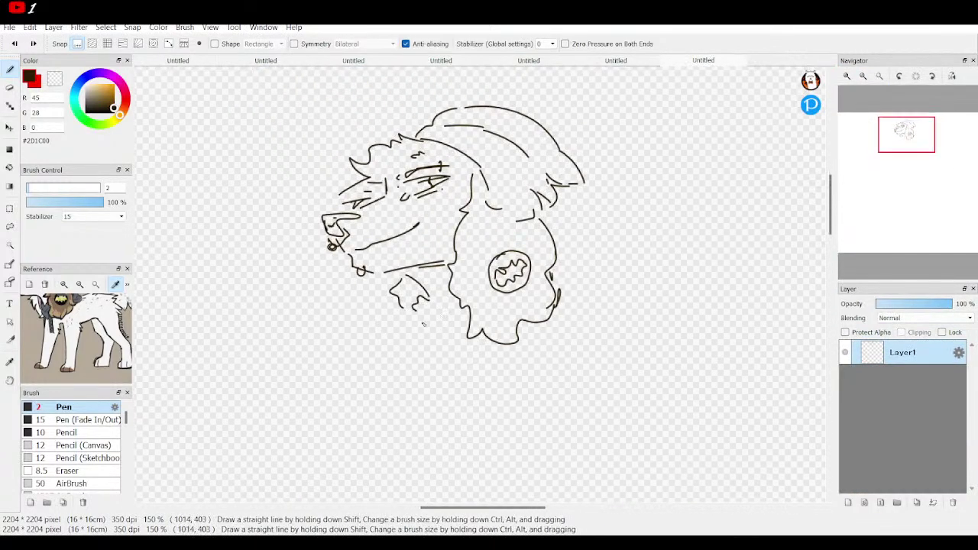
drag(905, 152, 904, 160)
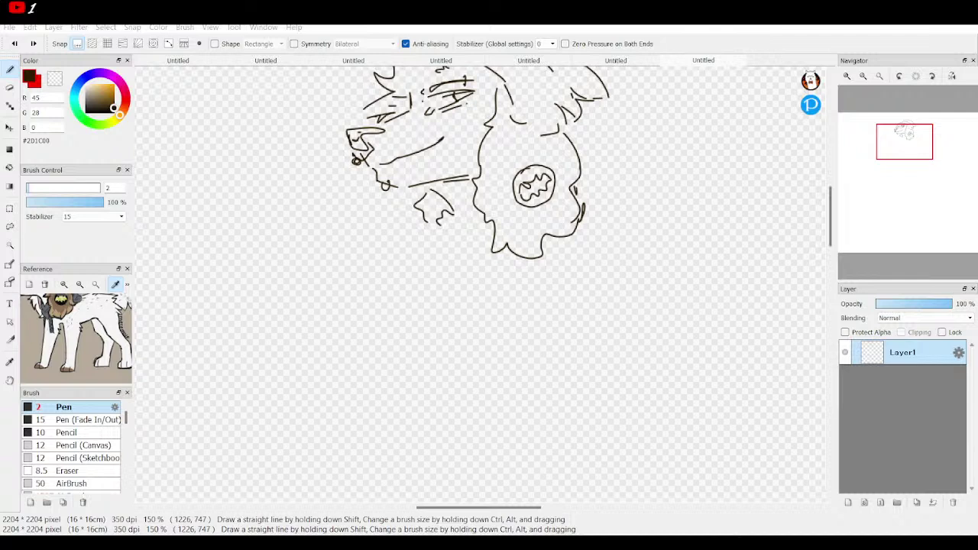
click(908, 163)
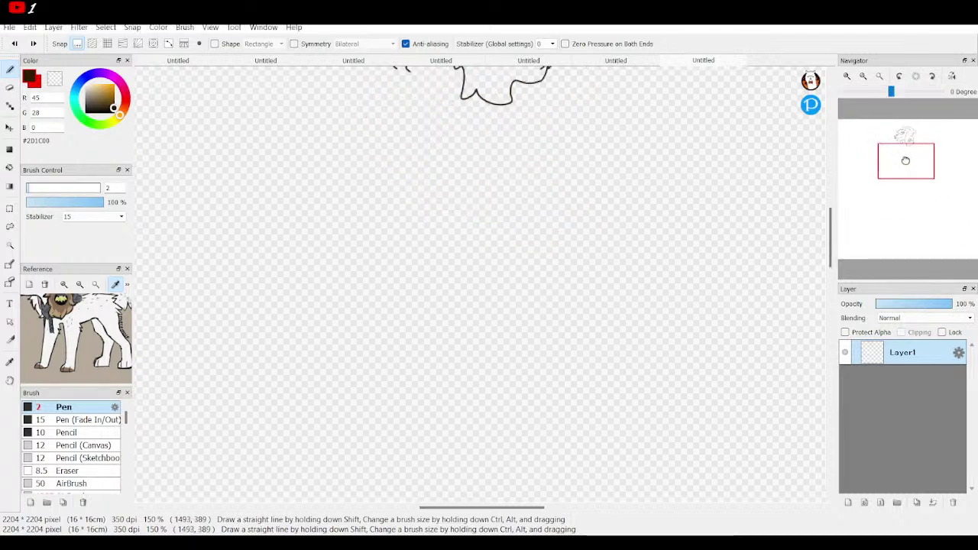
drag(907, 163, 904, 136)
mouse_move(384, 331)
mouse_down()
mouse_move(345, 292)
mouse_move(393, 307)
mouse_move(355, 258)
mouse_move(408, 328)
mouse_move(414, 295)
mouse_move(437, 327)
mouse_move(431, 345)
mouse_up()
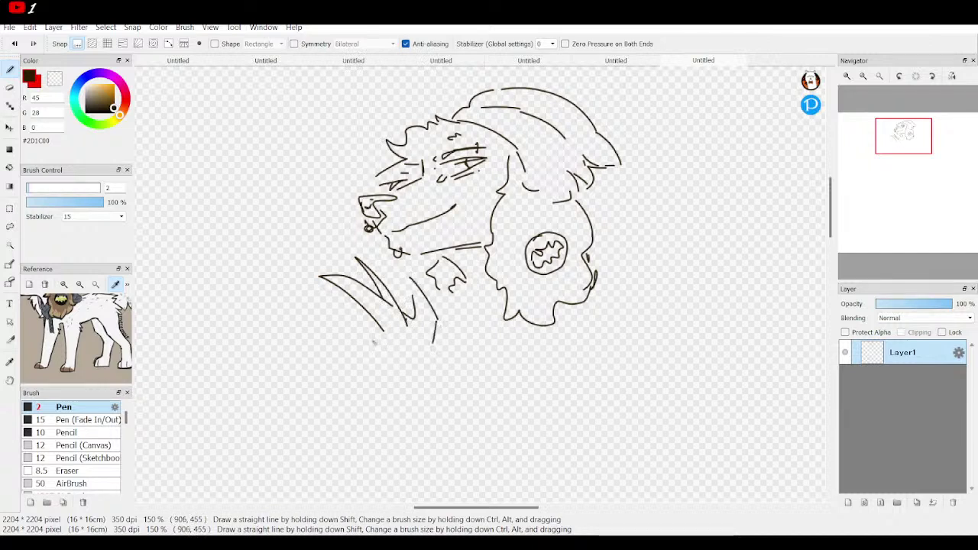
mouse_move(372, 340)
mouse_down()
mouse_move(413, 341)
mouse_move(406, 362)
mouse_move(373, 361)
mouse_move(371, 341)
mouse_move(370, 353)
mouse_up()
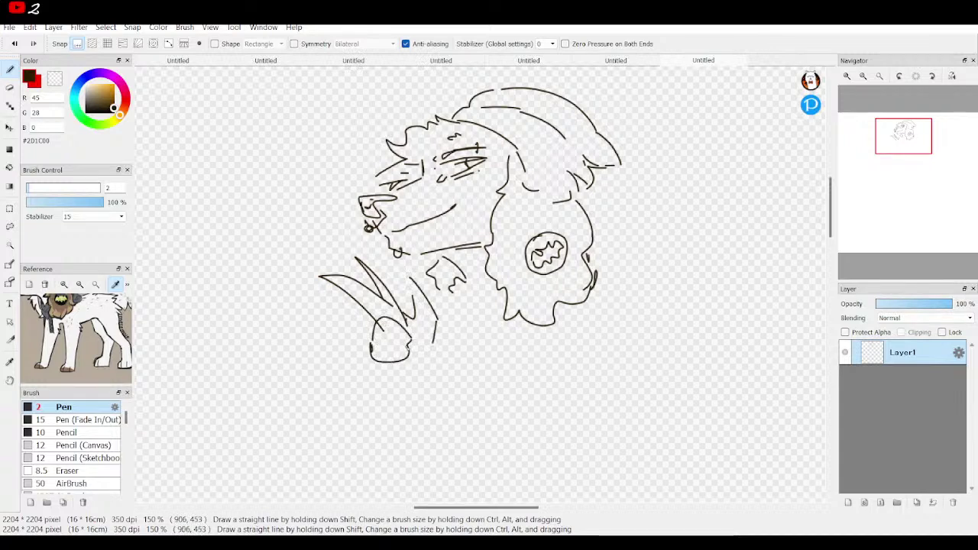
mouse_move(437, 331)
mouse_down()
mouse_move(443, 377)
mouse_move(418, 387)
mouse_move(403, 367)
mouse_up()
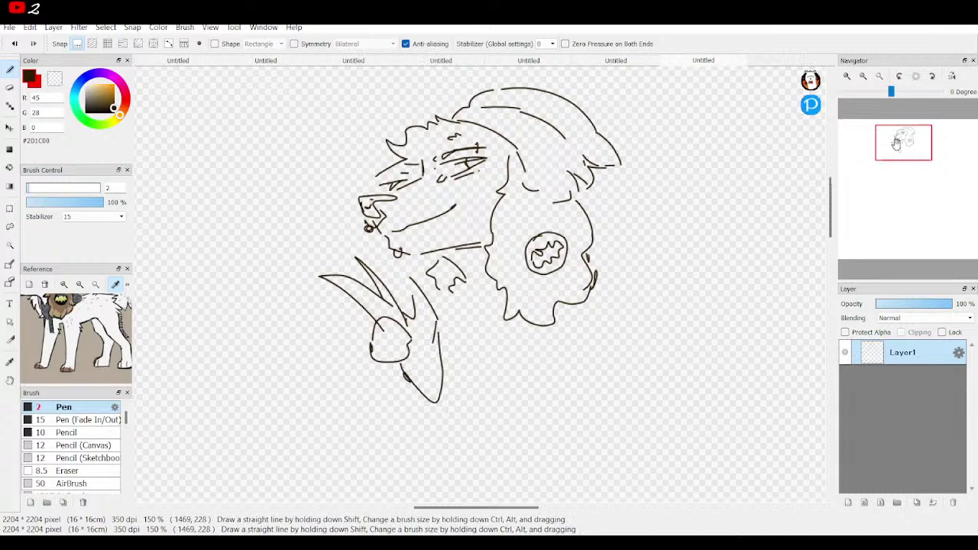
Step: Select the raised hand and move it 46 px to the left, away from the muzzle
click(10, 227)
mouse_move(461, 320)
mouse_down()
mouse_move(414, 272)
mouse_move(330, 246)
mouse_move(326, 376)
mouse_move(473, 436)
mouse_move(467, 327)
mouse_up()
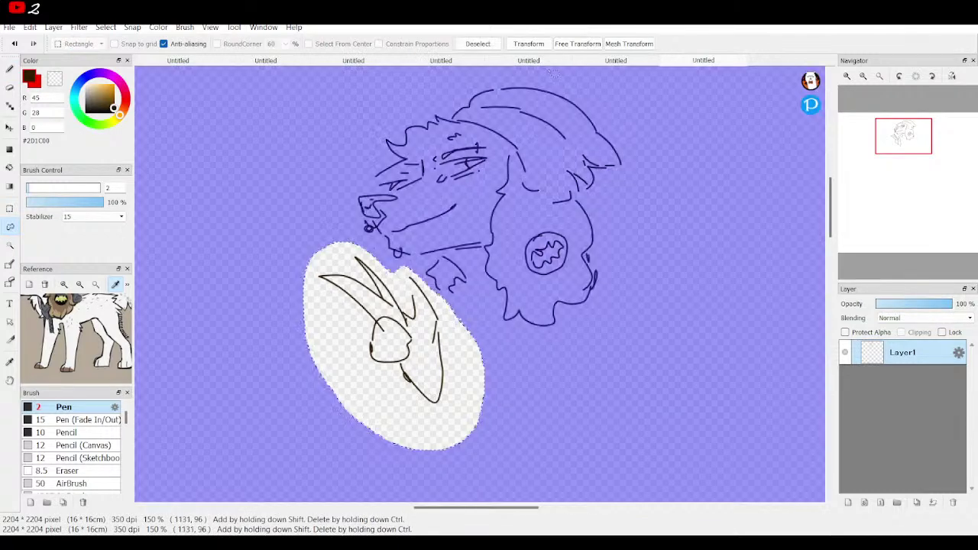
click(534, 43)
drag(427, 280, 397, 279)
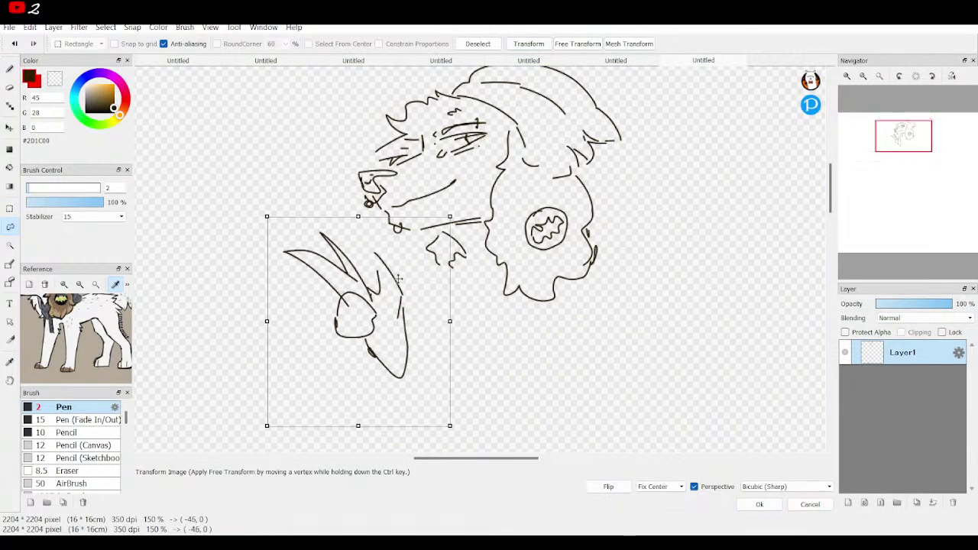
click(759, 504)
click(10, 209)
click(281, 107)
click(9, 70)
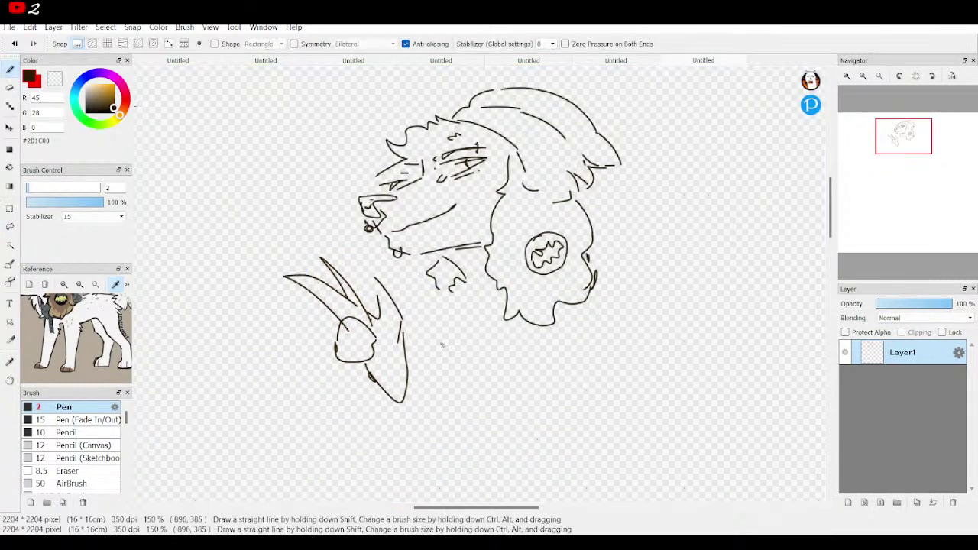
Step: Draw a forearm with a rounded elbow below the hand, a pointed third finger, and neck and chest lines beneath the neck fur
drag(409, 355, 463, 422)
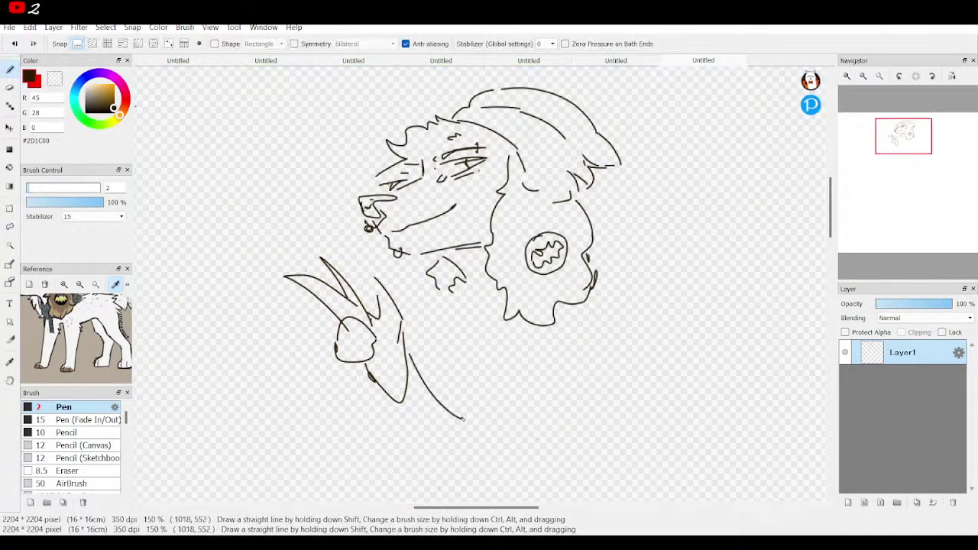
drag(419, 388, 481, 423)
mouse_move(408, 451)
mouse_down()
mouse_move(482, 472)
mouse_move(484, 431)
mouse_move(482, 449)
mouse_move(445, 352)
mouse_move(441, 307)
mouse_up()
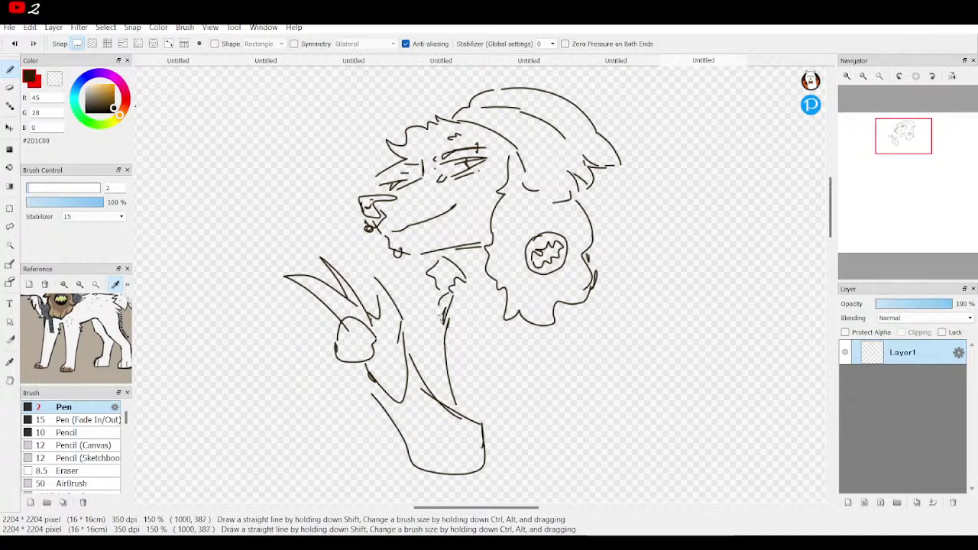
click(897, 151)
drag(898, 151, 909, 139)
mouse_move(341, 292)
mouse_down()
mouse_move(330, 243)
mouse_move(321, 282)
mouse_move(324, 272)
mouse_up()
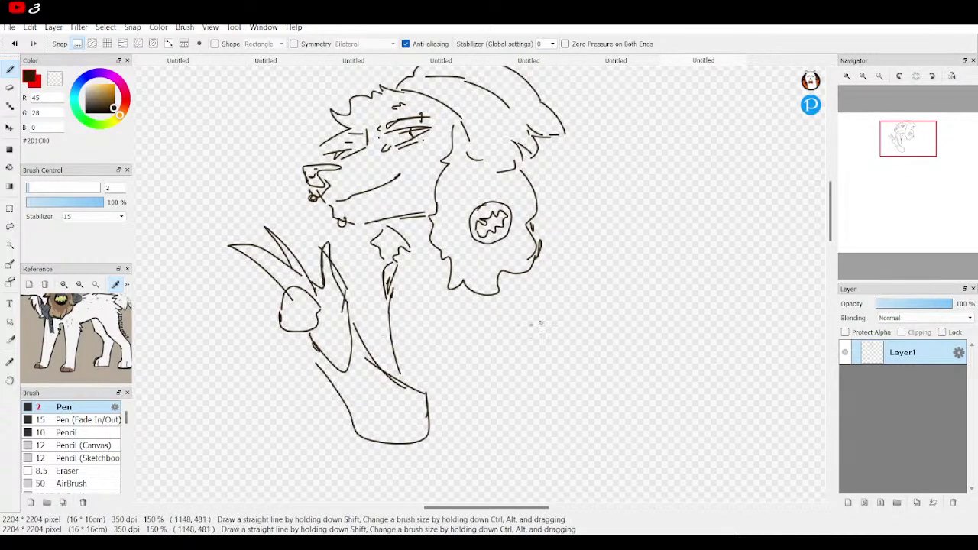
mouse_move(412, 259)
mouse_down()
mouse_move(394, 280)
mouse_move(411, 285)
mouse_move(402, 306)
mouse_move(430, 344)
mouse_move(415, 342)
mouse_move(430, 445)
mouse_up()
drag(395, 356, 382, 365)
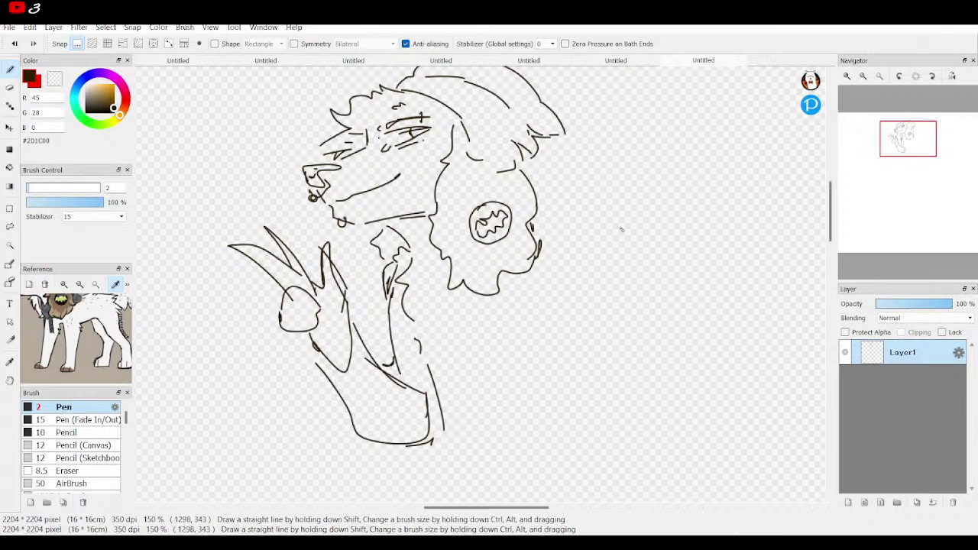
Step: Undo the forearm, neck and chest lines, the hand move and the pointed lower palm
click(862, 77)
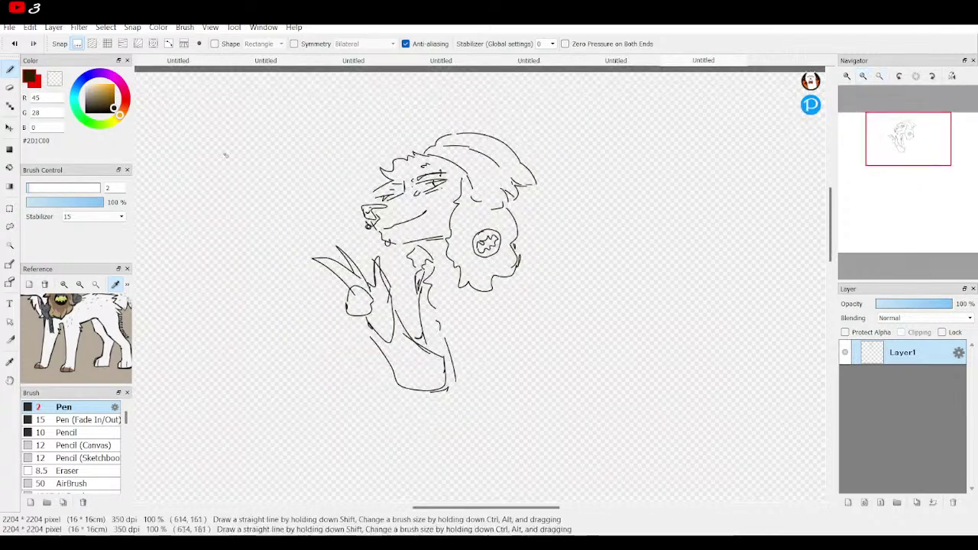
click(15, 44)
click(14, 45)
click(15, 45)
click(15, 44)
click(15, 44)
click(14, 44)
click(14, 45)
click(15, 44)
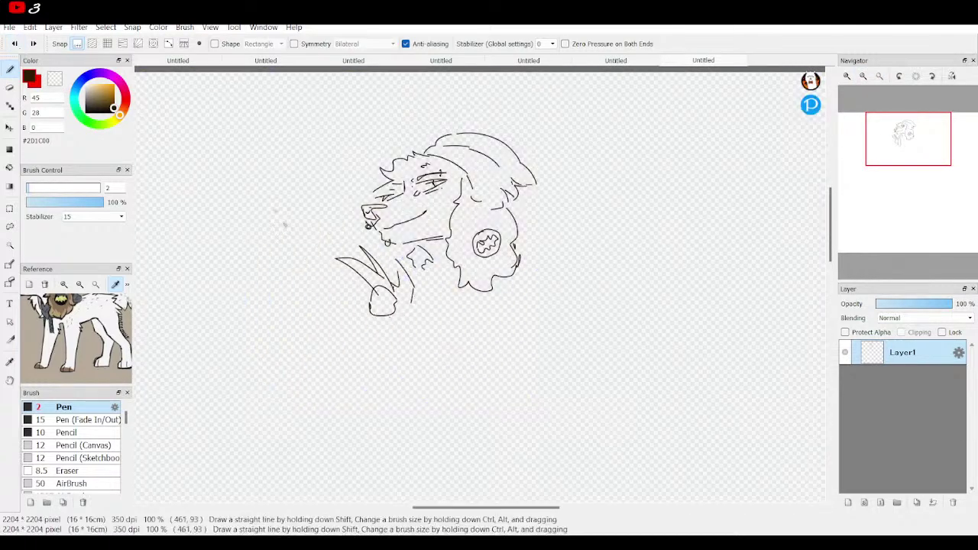
Step: Erase the angled palm edge beside the fingers with an eraser of about size 18
click(9, 87)
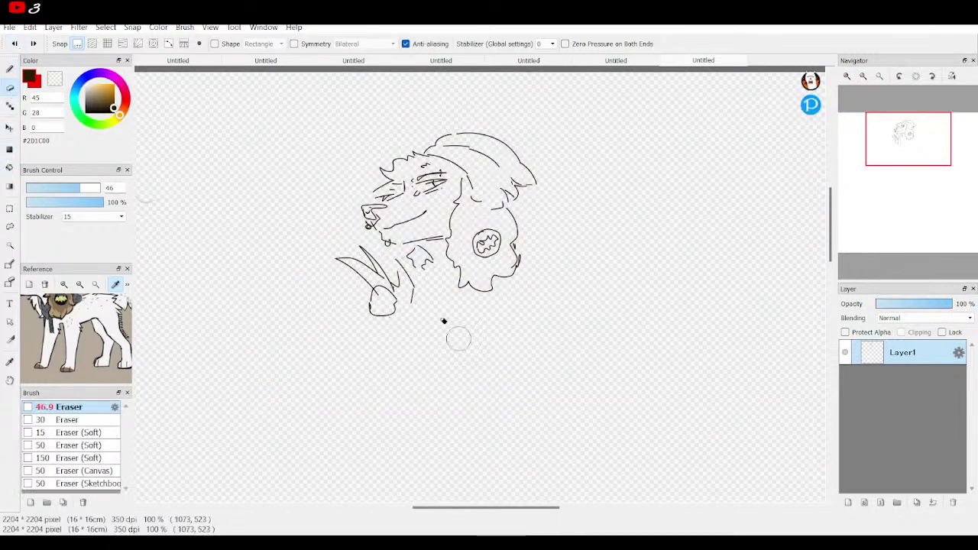
click(57, 188)
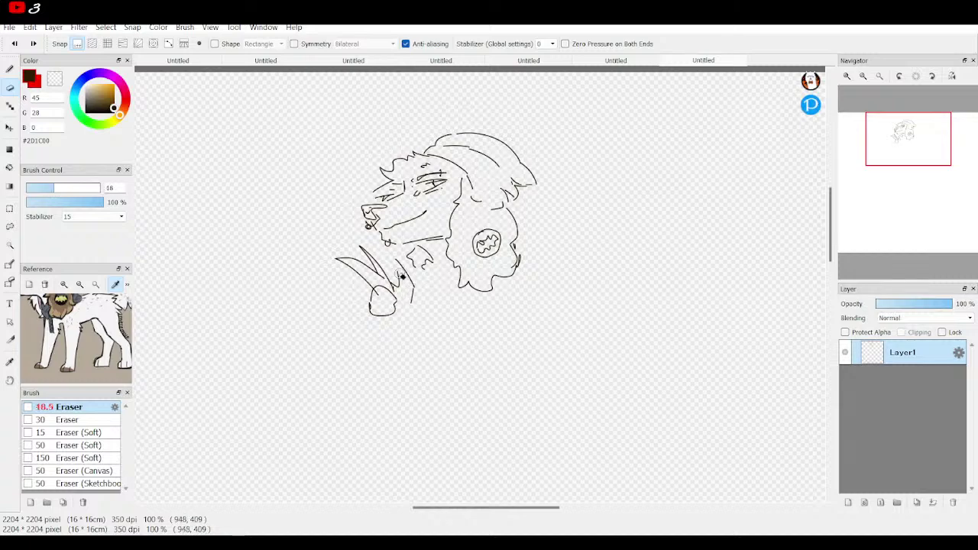
mouse_move(397, 263)
mouse_down()
mouse_move(416, 284)
mouse_move(413, 313)
mouse_move(413, 288)
mouse_up()
Step: Select the remaining fingers, rotate them slightly and shift them away from the neck fur
key(m)
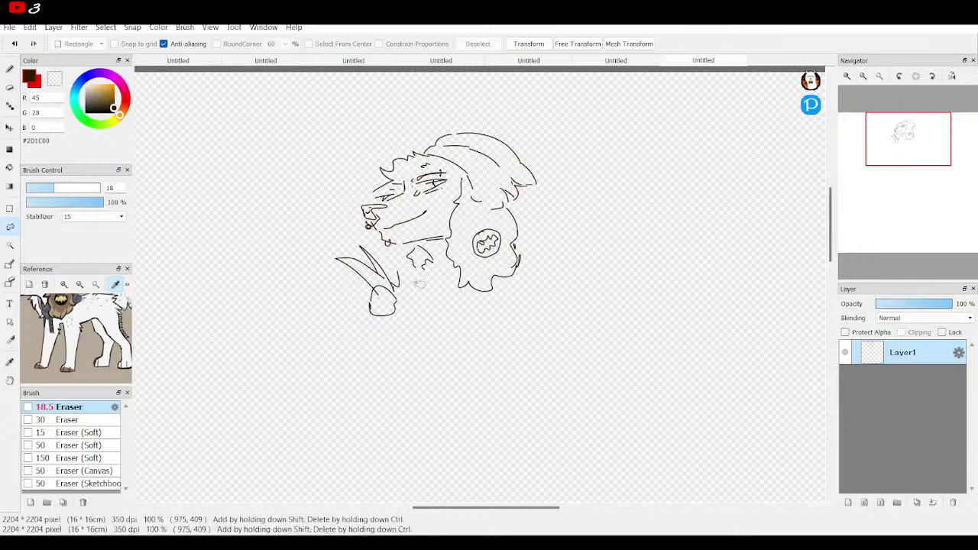
mouse_move(390, 256)
mouse_down()
mouse_move(339, 237)
mouse_move(357, 353)
mouse_move(418, 333)
mouse_move(423, 282)
mouse_move(349, 247)
mouse_up()
click(577, 43)
drag(526, 193, 524, 218)
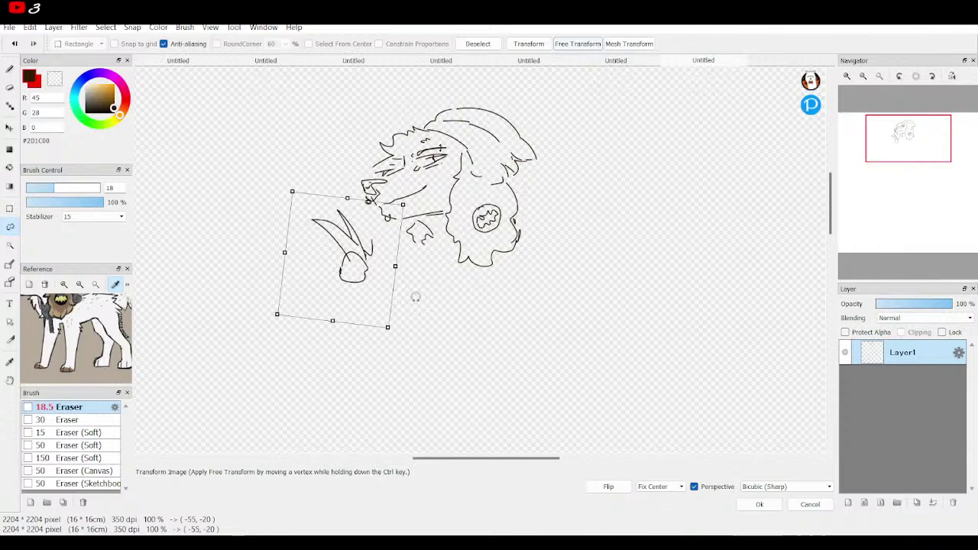
drag(341, 259, 343, 254)
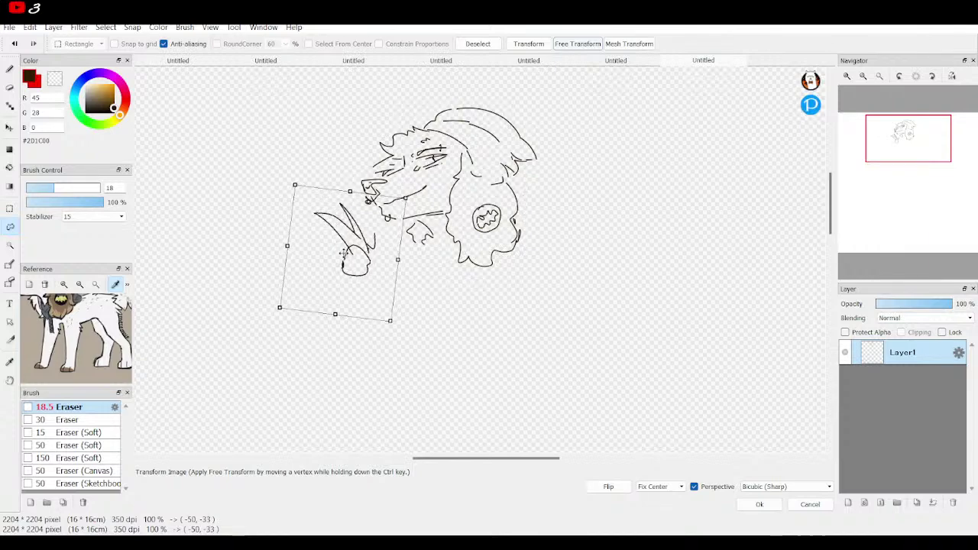
click(764, 506)
Step: Clear the selection and draw an upright pointed finger and a rounded palm base below the existing fingers
click(11, 208)
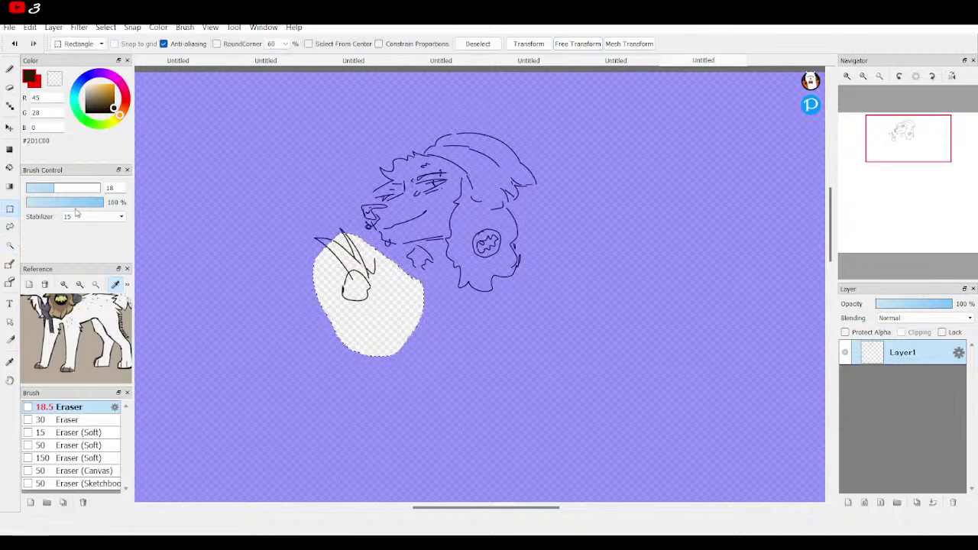
key(ctrl+d)
click(9, 68)
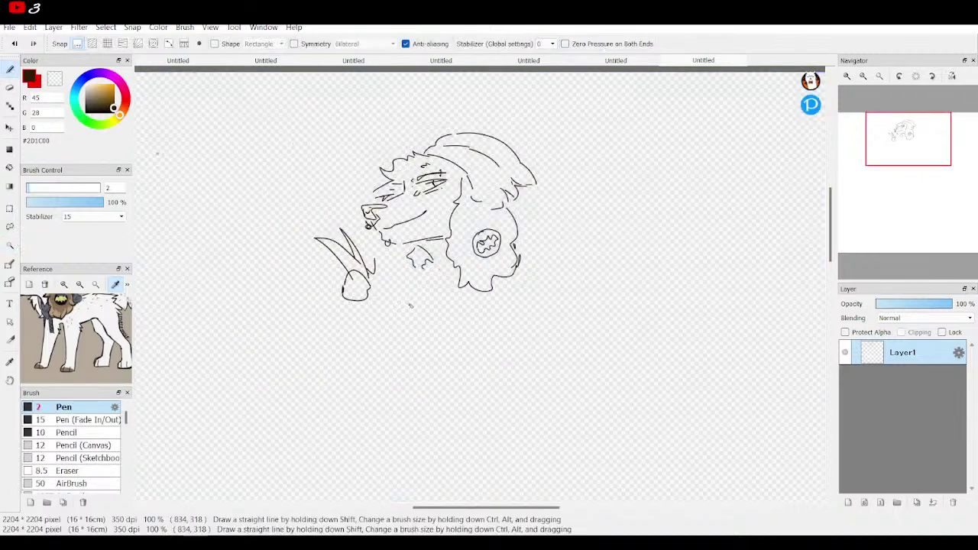
mouse_move(375, 267)
mouse_down()
mouse_move(378, 251)
mouse_move(377, 315)
mouse_move(353, 306)
mouse_move(379, 315)
mouse_move(359, 307)
mouse_move(366, 315)
mouse_up()
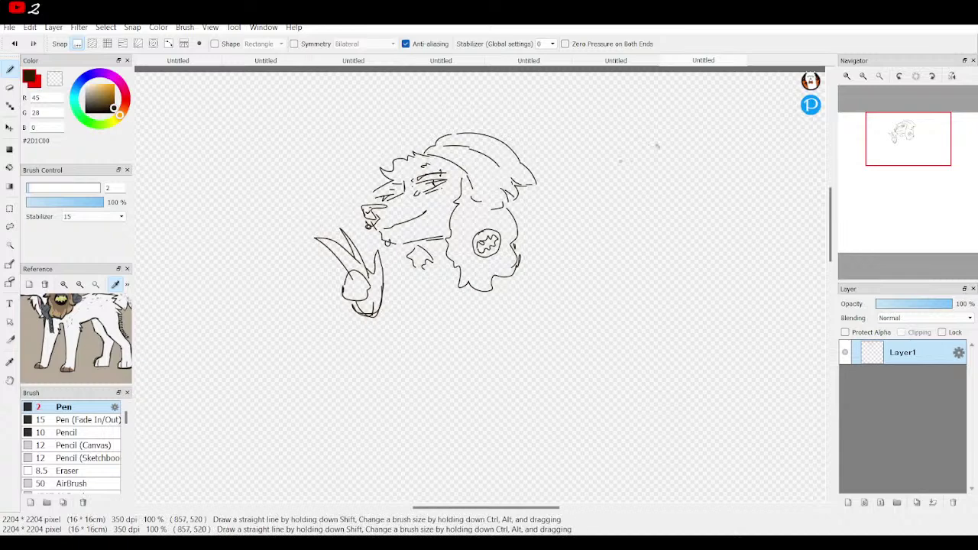
Step: Draw the neck and chest lines below the neck fur and a bent forearm with a rounded elbow under the hand
mouse_move(847, 78)
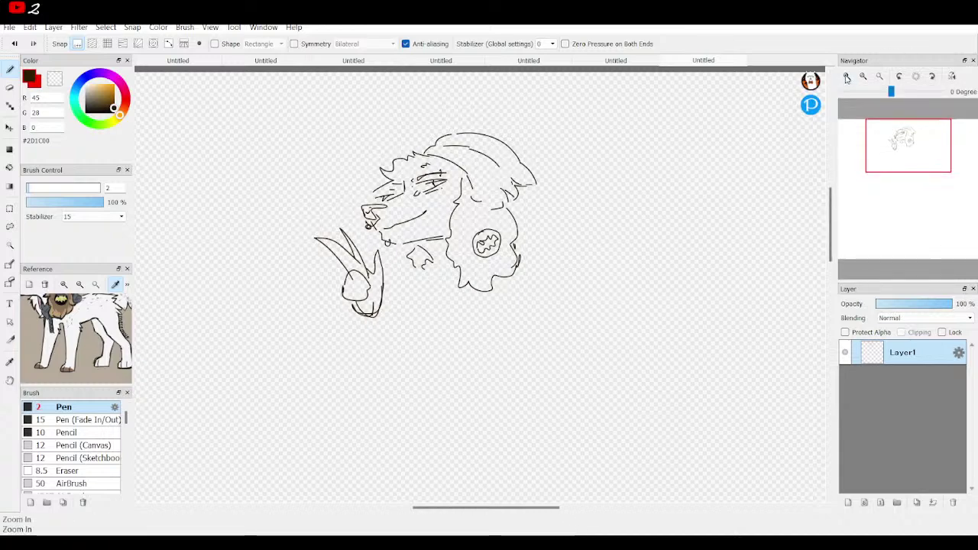
click(847, 78)
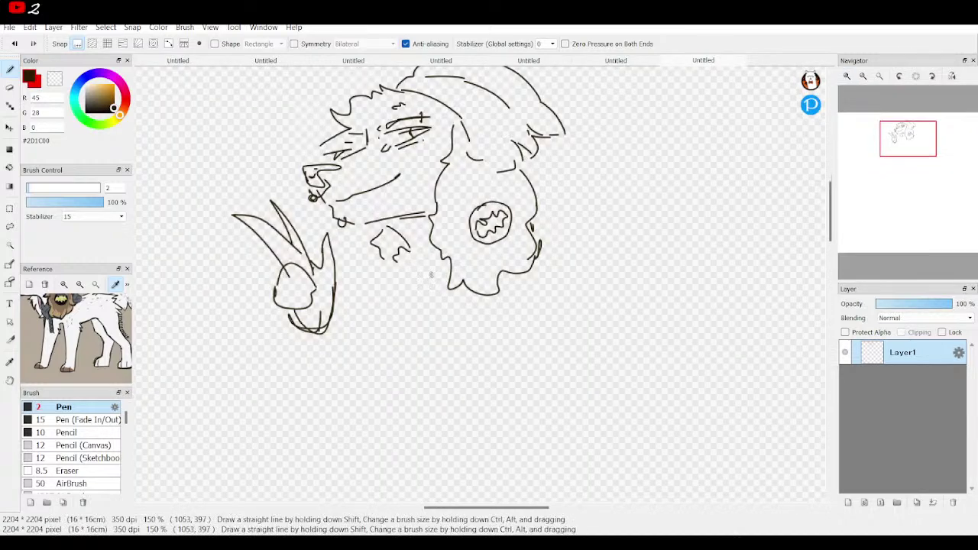
mouse_move(396, 272)
mouse_down()
mouse_move(401, 333)
mouse_move(452, 410)
mouse_up()
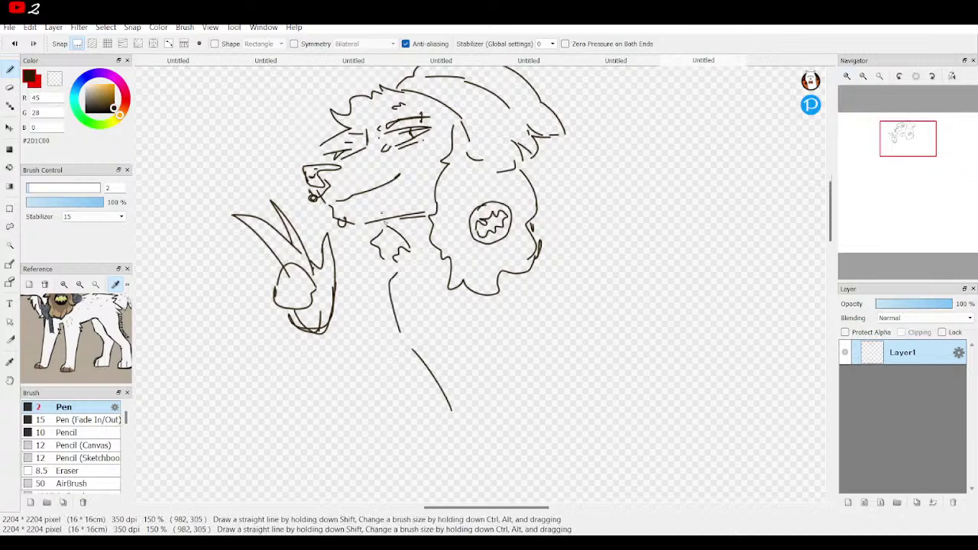
drag(390, 269, 379, 288)
drag(338, 314, 413, 389)
mouse_move(303, 345)
mouse_down()
mouse_move(334, 405)
mouse_move(404, 415)
mouse_move(411, 394)
mouse_up()
drag(385, 344, 385, 357)
drag(383, 286, 387, 341)
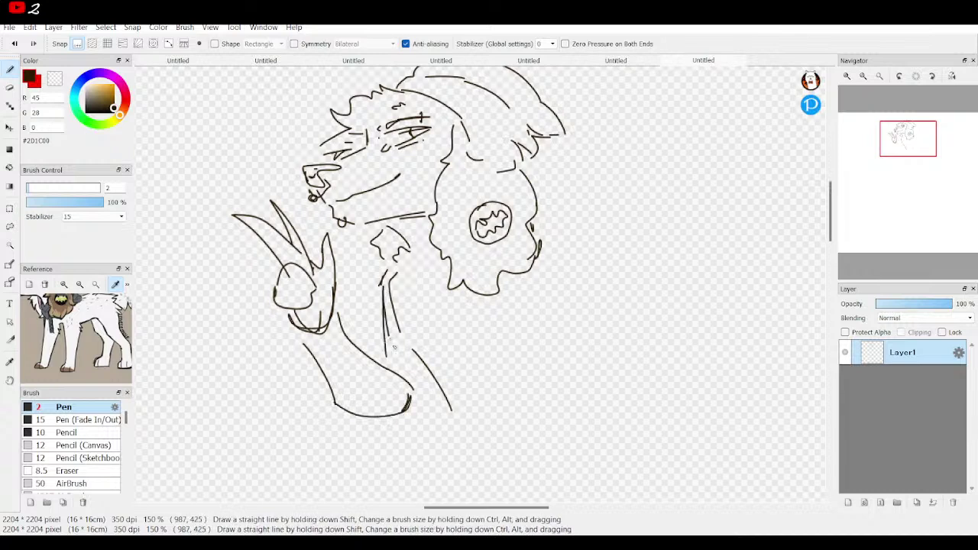
Step: Add a second curve and a pointed fur tuft below the elbow, plus a short shoulder line behind the ear
mouse_move(365, 419)
mouse_down()
mouse_move(406, 435)
mouse_move(434, 399)
mouse_up()
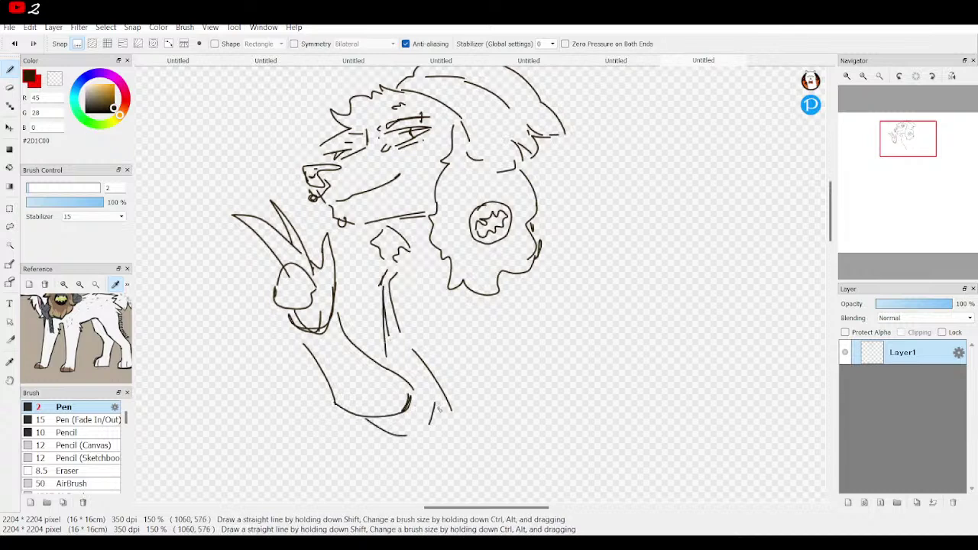
drag(908, 147, 905, 143)
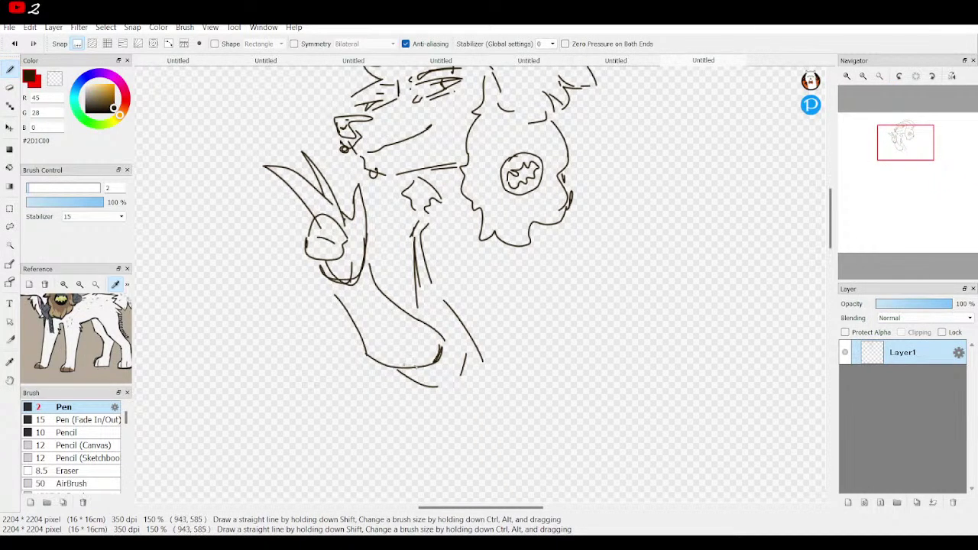
mouse_move(368, 361)
mouse_down()
mouse_move(414, 379)
mouse_move(446, 364)
mouse_move(449, 341)
mouse_up()
drag(905, 147, 908, 144)
drag(537, 245, 581, 256)
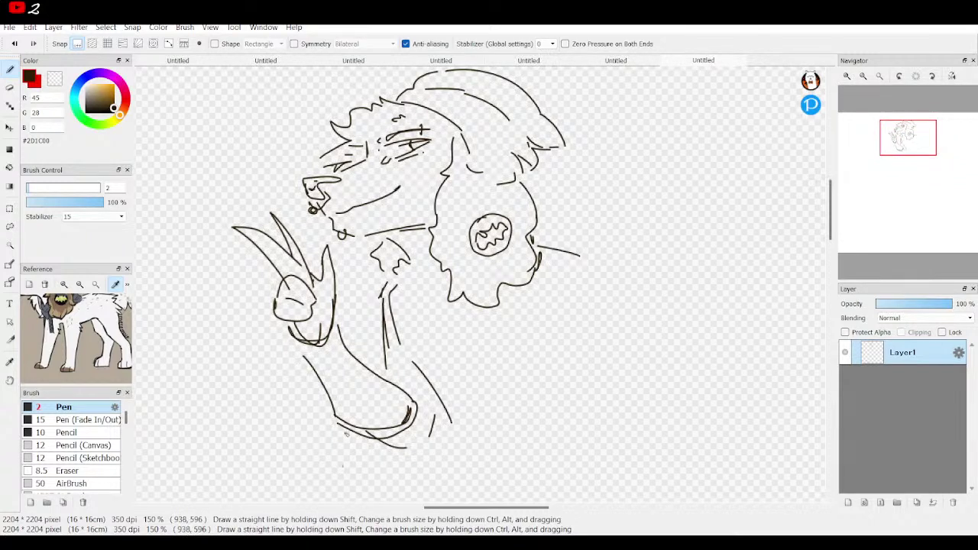
mouse_move(348, 428)
mouse_down()
mouse_move(373, 461)
mouse_move(420, 482)
mouse_move(416, 437)
mouse_move(437, 437)
mouse_up()
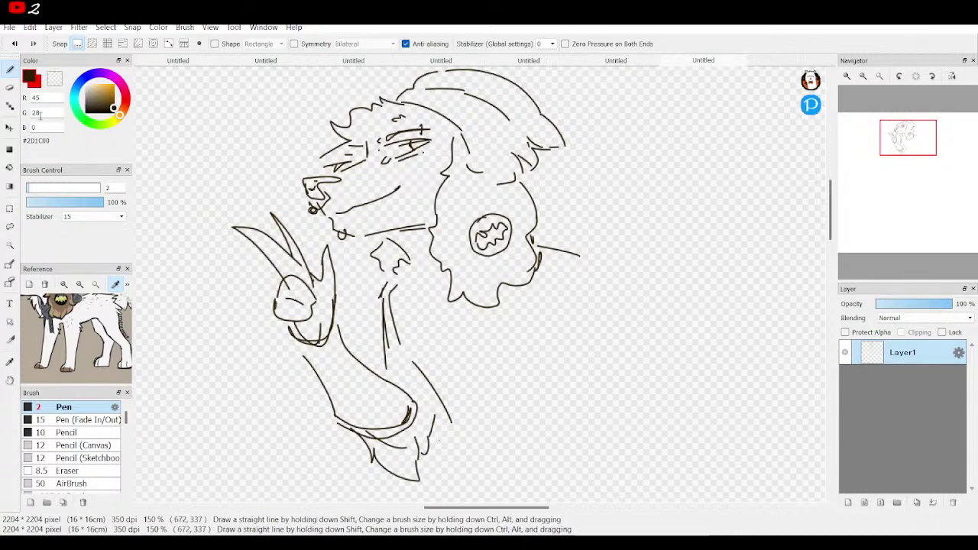
Step: Erase the curves across the elbow and the palm base, and join the hand's outer edge to the forearm
key(e)
mouse_move(363, 422)
mouse_down()
mouse_move(399, 448)
mouse_move(382, 434)
mouse_move(412, 428)
mouse_move(401, 428)
mouse_move(409, 410)
mouse_move(400, 437)
mouse_up()
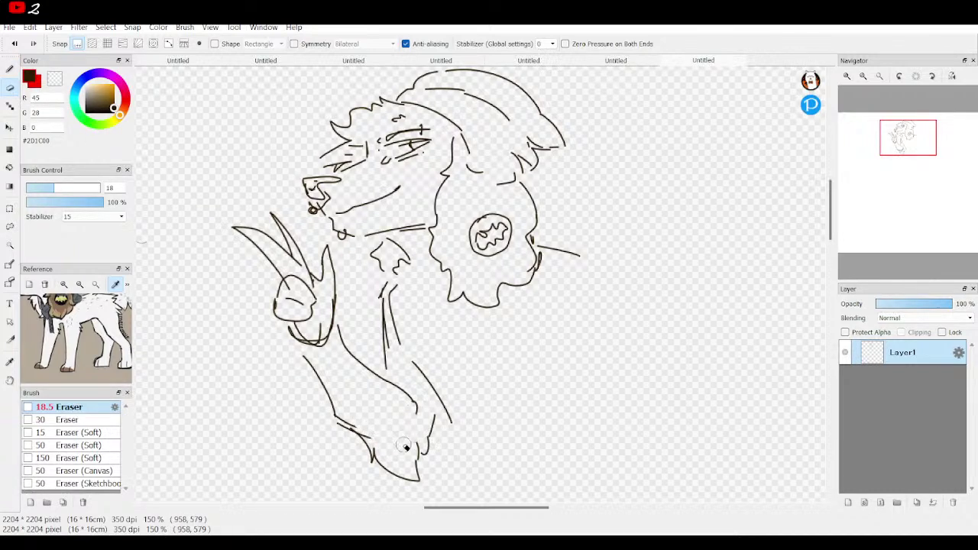
mouse_move(335, 344)
mouse_down()
mouse_move(328, 358)
mouse_move(327, 331)
mouse_up()
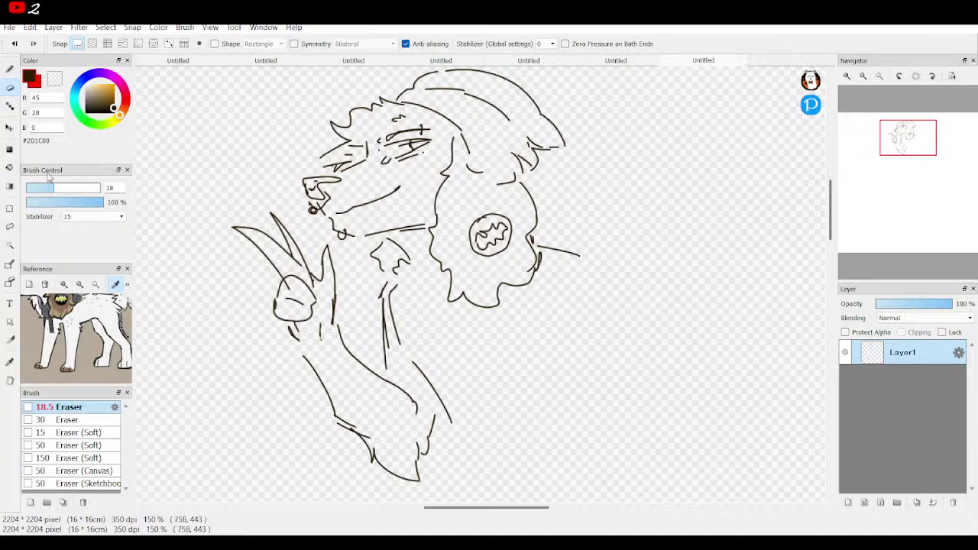
click(9, 69)
drag(288, 327, 306, 362)
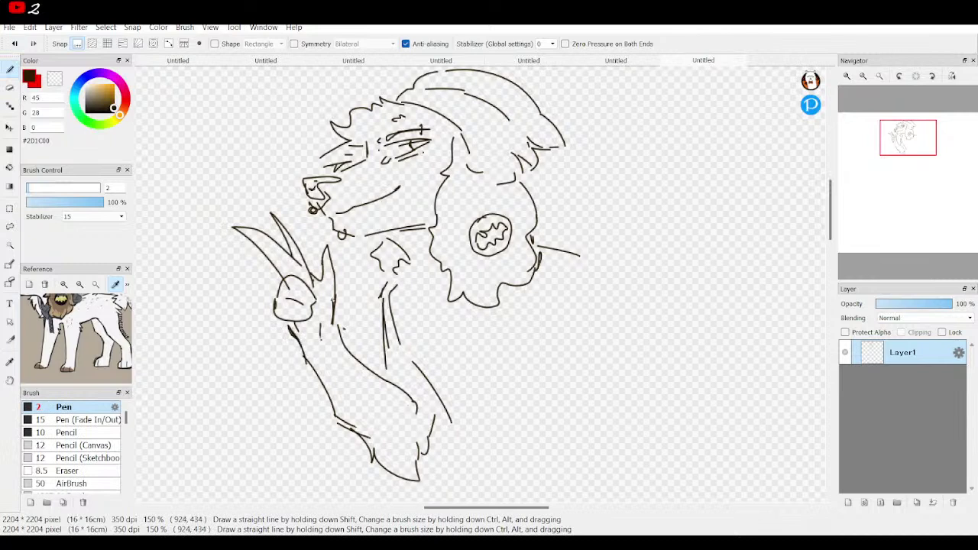
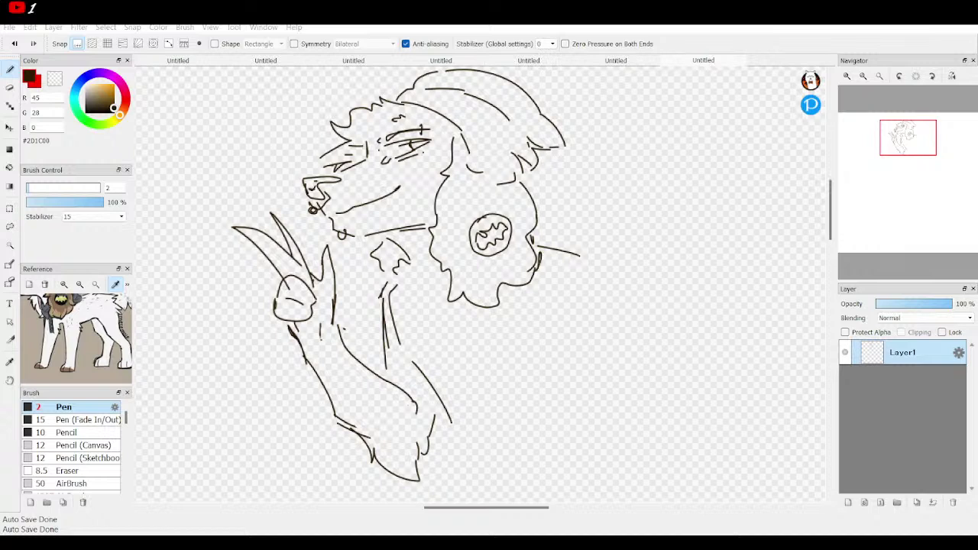
Step: Draw jagged overlapping folds below the jaw with a hanging loop and a curled end over the chest
mouse_move(894, 136)
mouse_down()
mouse_move(909, 158)
mouse_move(913, 146)
mouse_up()
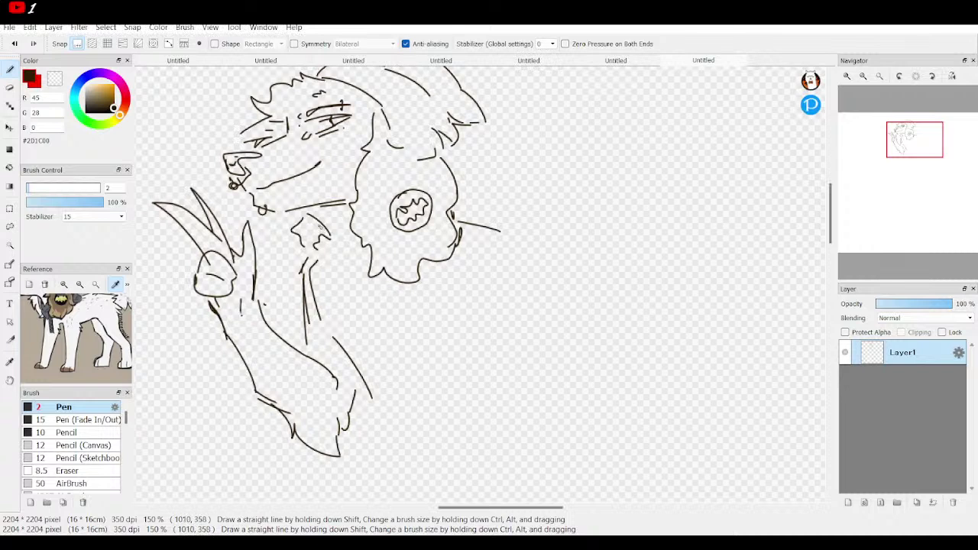
mouse_move(322, 228)
mouse_down()
mouse_move(301, 233)
mouse_move(310, 257)
mouse_move(356, 290)
mouse_move(372, 258)
mouse_move(313, 225)
mouse_move(337, 240)
mouse_move(303, 260)
mouse_move(349, 266)
mouse_move(321, 278)
mouse_move(317, 316)
mouse_move(328, 328)
mouse_move(332, 291)
mouse_move(320, 280)
mouse_move(355, 281)
mouse_move(365, 315)
mouse_move(381, 293)
mouse_move(351, 277)
mouse_move(348, 264)
mouse_up()
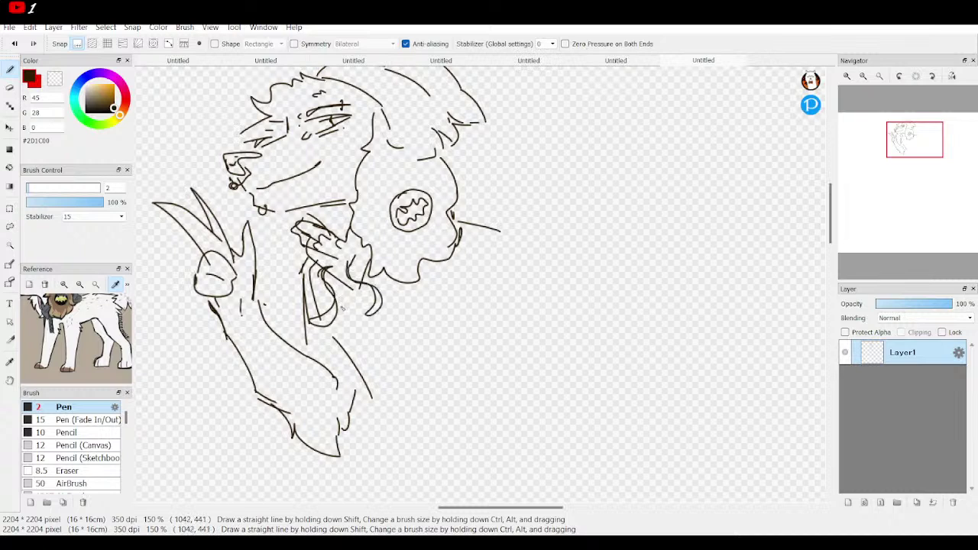
Step: Extend the shoulder line into a long slanted outer edge with a shorter line angled back toward the body
mouse_move(895, 152)
mouse_down()
mouse_move(914, 156)
mouse_move(912, 146)
mouse_up()
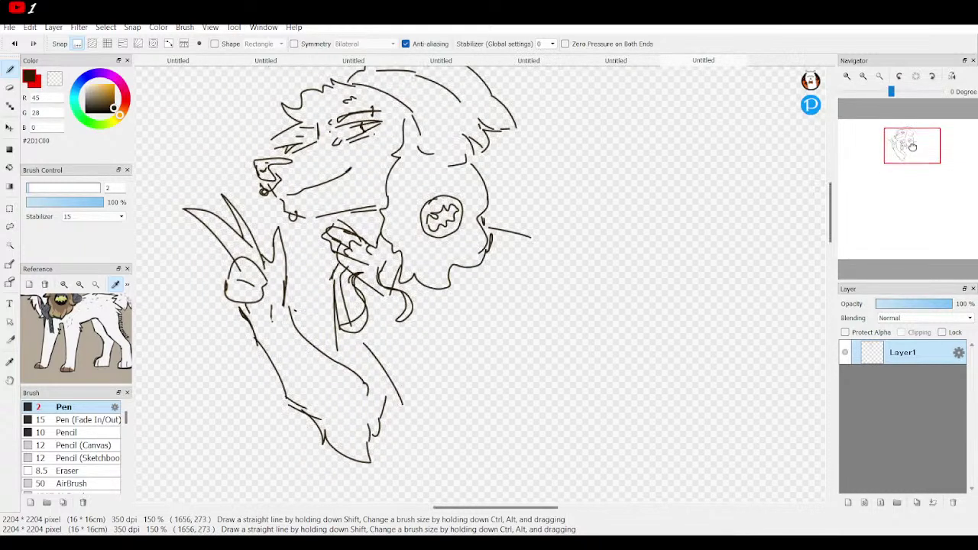
drag(541, 260, 550, 284)
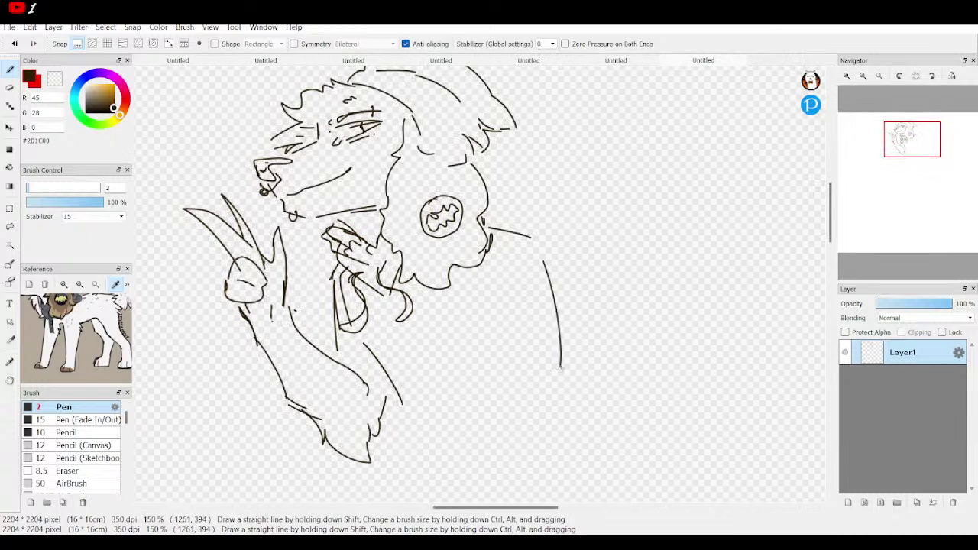
click(17, 45)
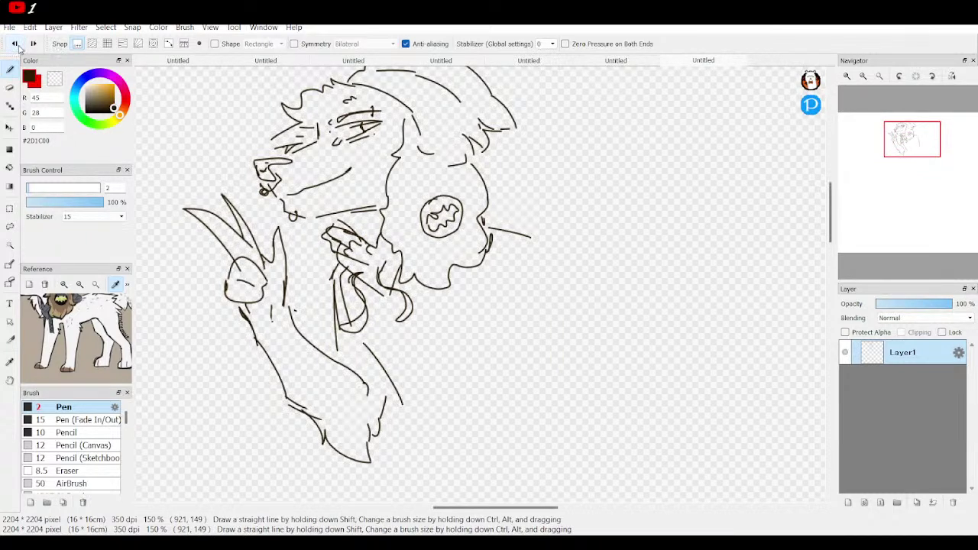
mouse_move(535, 243)
mouse_down()
mouse_move(597, 340)
mouse_move(568, 413)
mouse_up()
mouse_move(902, 145)
mouse_down()
mouse_move(914, 160)
mouse_move(904, 139)
mouse_move(907, 147)
mouse_up()
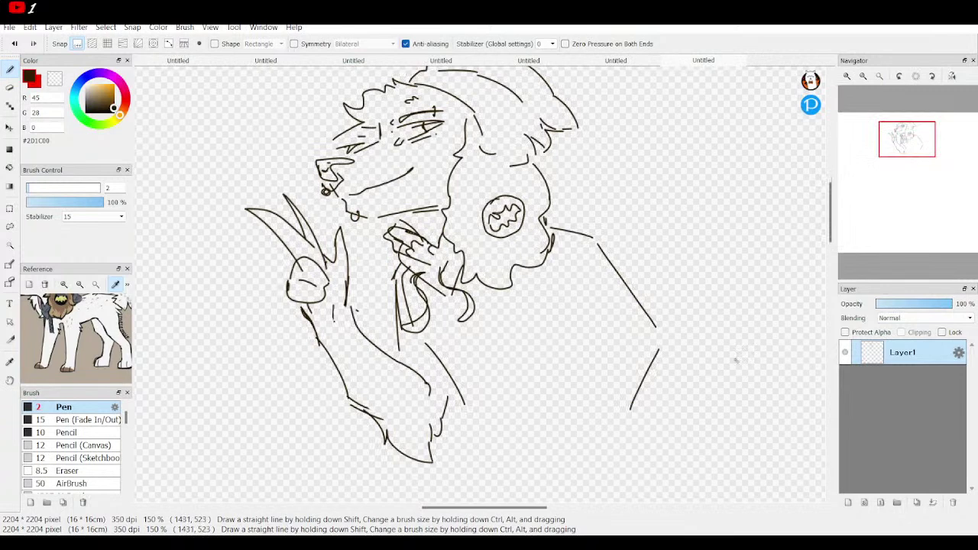
Step: Draw a pointed shoulder seam behind the ear, the torso's inner side edge and lower hem, and short fold strokes near the waist
click(863, 91)
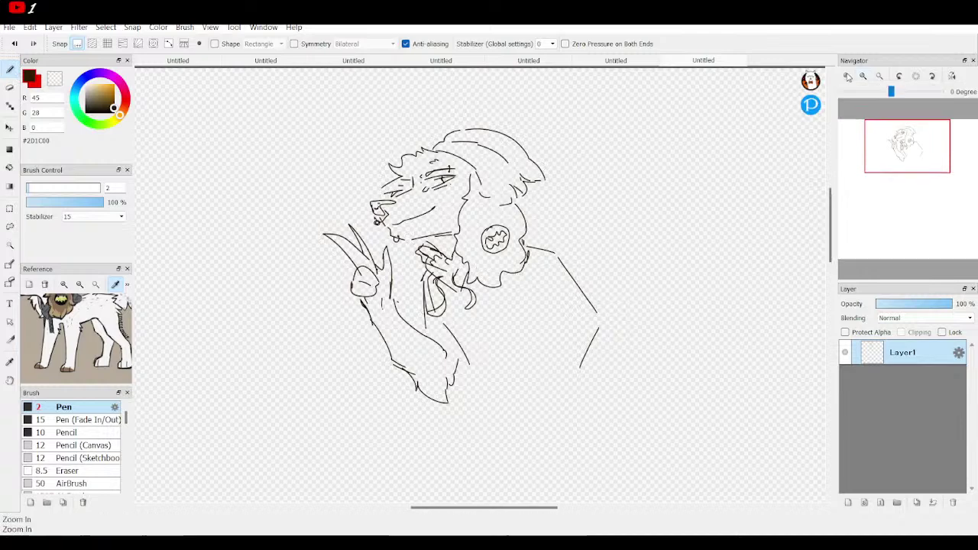
click(847, 79)
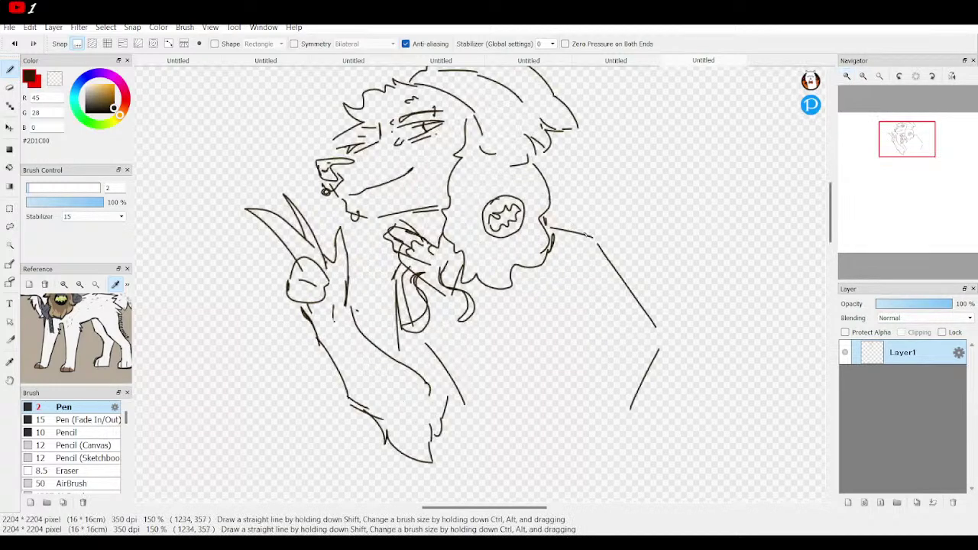
mouse_move(547, 220)
mouse_down()
mouse_move(585, 219)
mouse_move(594, 236)
mouse_move(572, 277)
mouse_move(597, 316)
mouse_move(571, 376)
mouse_move(579, 406)
mouse_move(476, 421)
mouse_move(440, 348)
mouse_up()
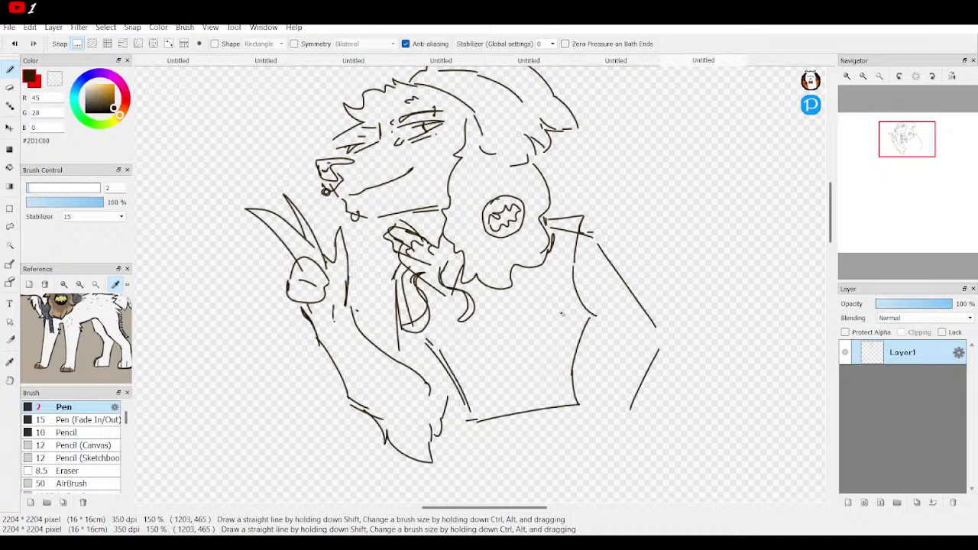
mouse_move(569, 334)
mouse_down()
mouse_move(538, 374)
mouse_move(556, 367)
mouse_up()
drag(583, 221, 588, 236)
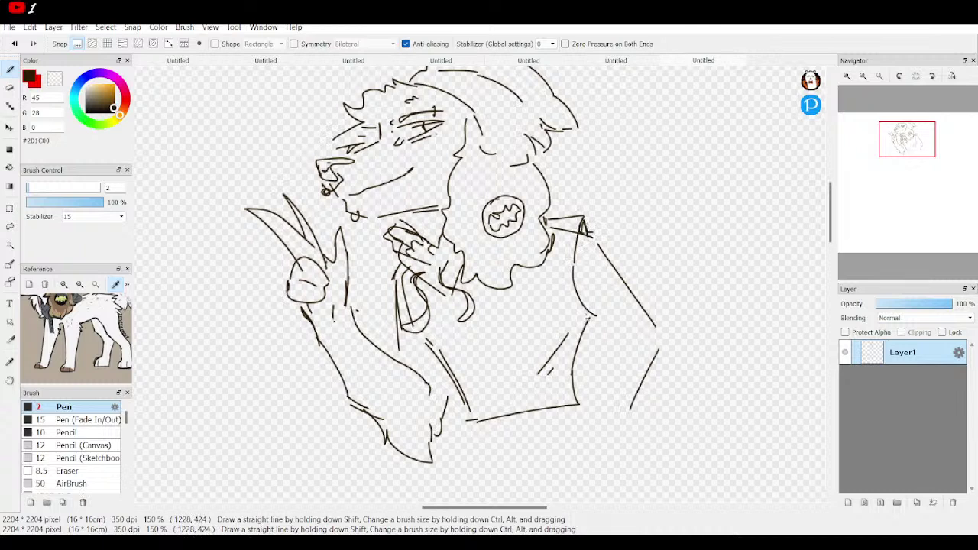
Step: Thicken the armpit crease, then add a short inner forearm line and a fold stroke below the shoulder
drag(589, 309, 613, 337)
mouse_move(587, 310)
mouse_down()
mouse_move(606, 330)
mouse_move(599, 384)
mouse_up()
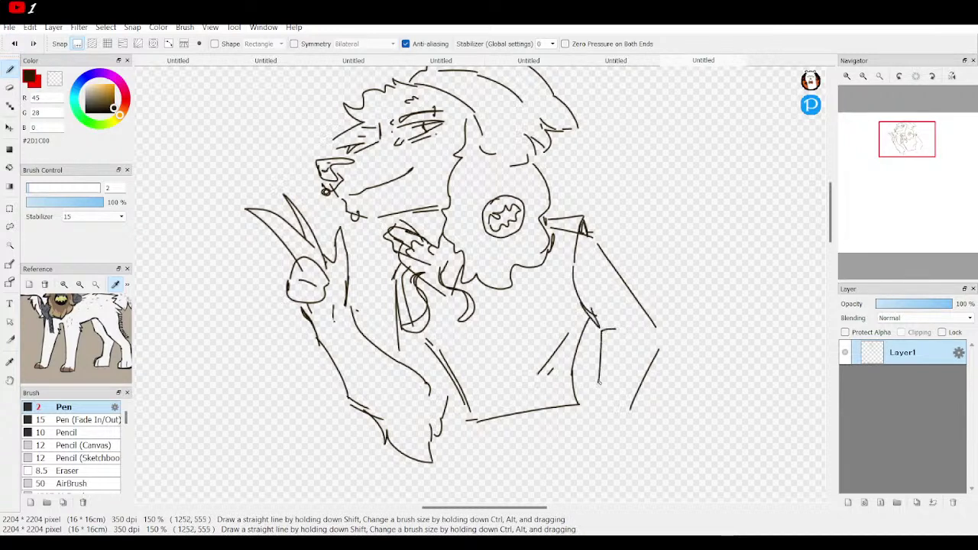
drag(950, 152, 910, 142)
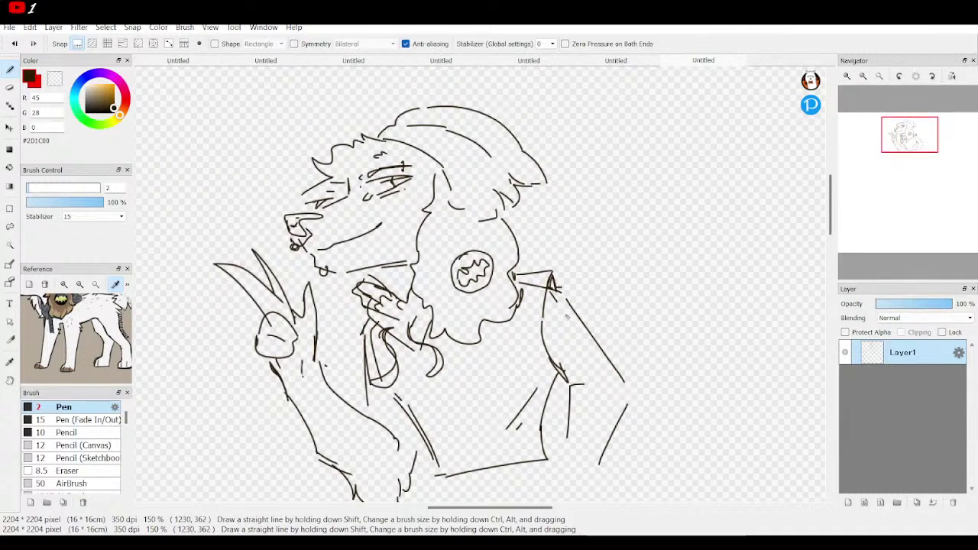
drag(548, 292, 573, 337)
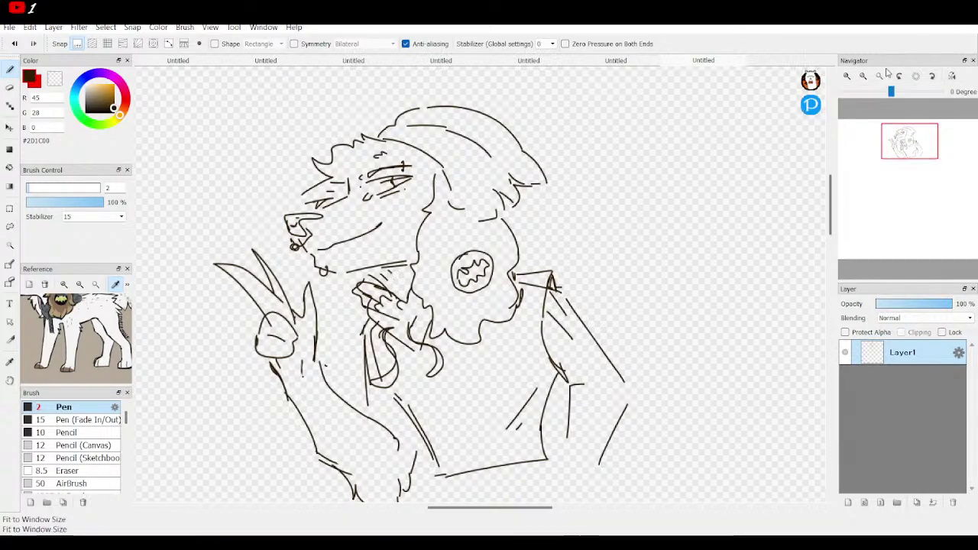
Step: Outline the far elbow with jagged fur tufts and curve the outer upper arm up to the shoulder
click(862, 76)
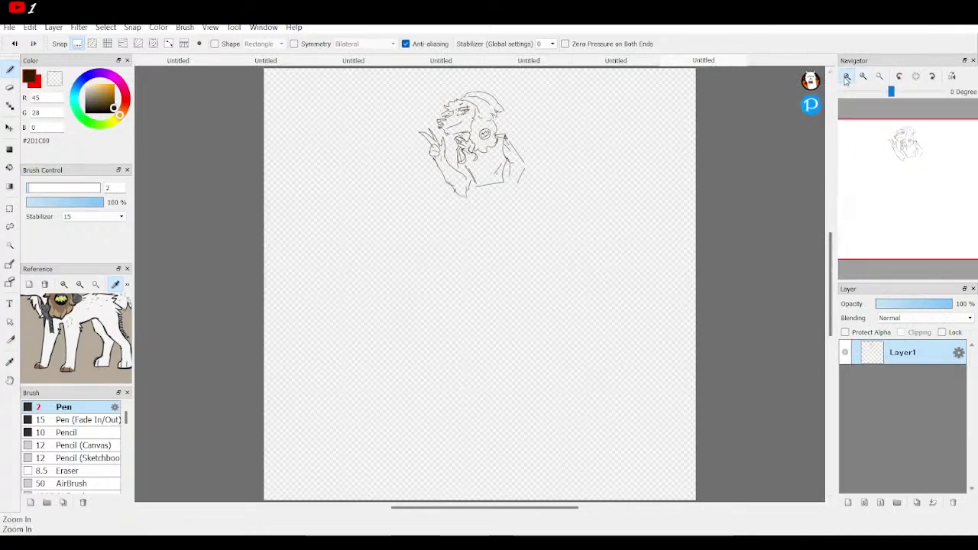
click(846, 77)
click(846, 77)
click(846, 77)
drag(910, 183, 908, 142)
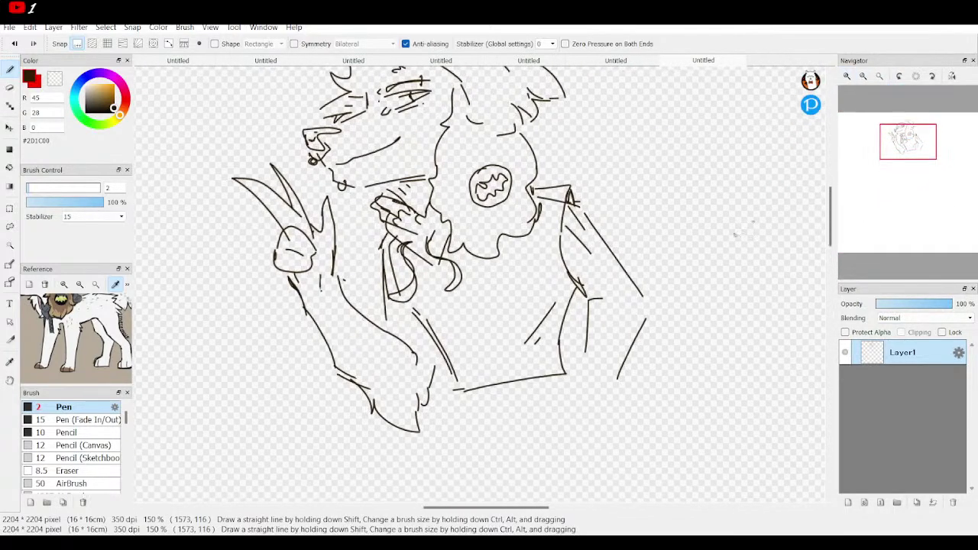
mouse_move(632, 279)
mouse_down()
mouse_move(652, 302)
mouse_move(665, 291)
mouse_move(650, 346)
mouse_move(612, 370)
mouse_up()
mouse_move(637, 274)
mouse_down()
mouse_move(572, 197)
mouse_move(594, 214)
mouse_move(587, 211)
mouse_up()
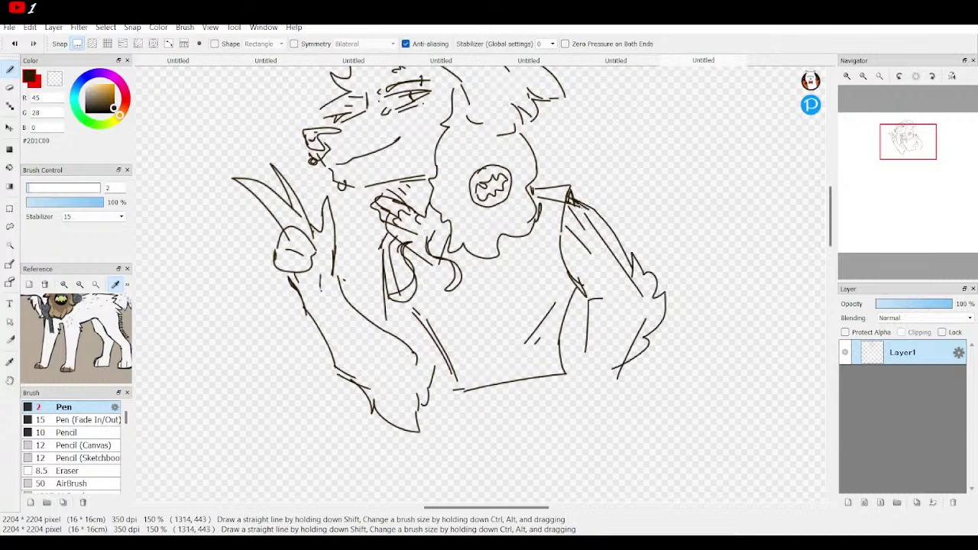
Step: Erase the old straight arm line inside the new curved outer edge
key(e)
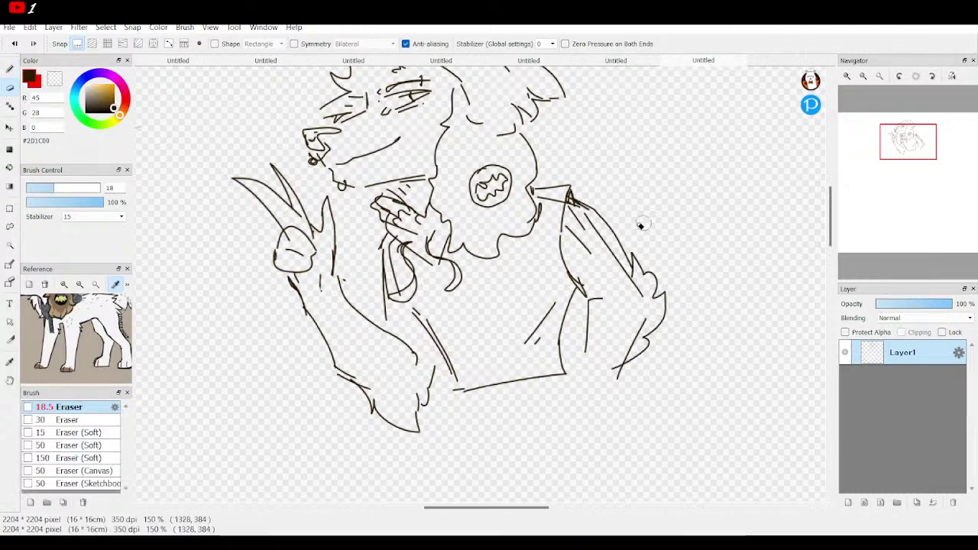
click(863, 75)
click(862, 76)
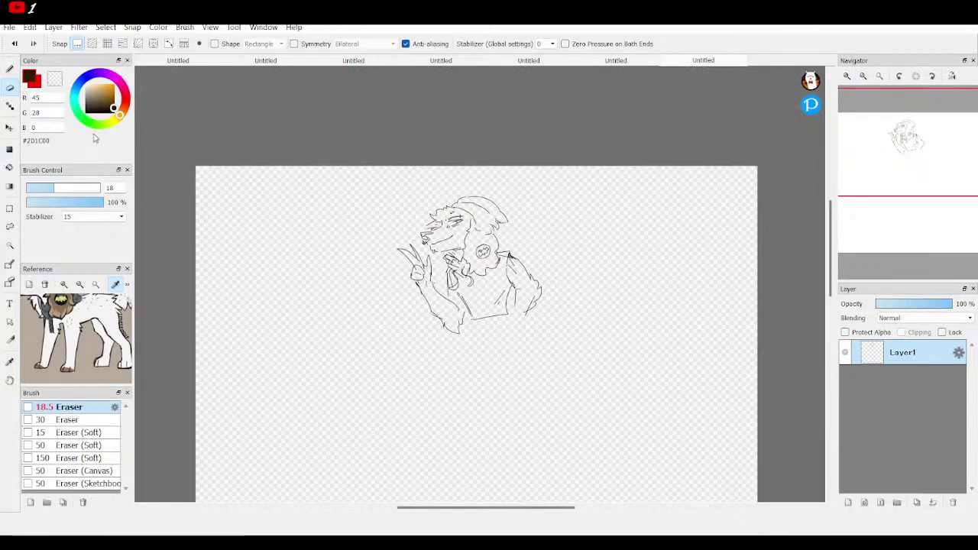
Step: Extend both edges of the far forearm downward past the hem and cross its lower end with a slanted line
key(b)
mouse_move(864, 90)
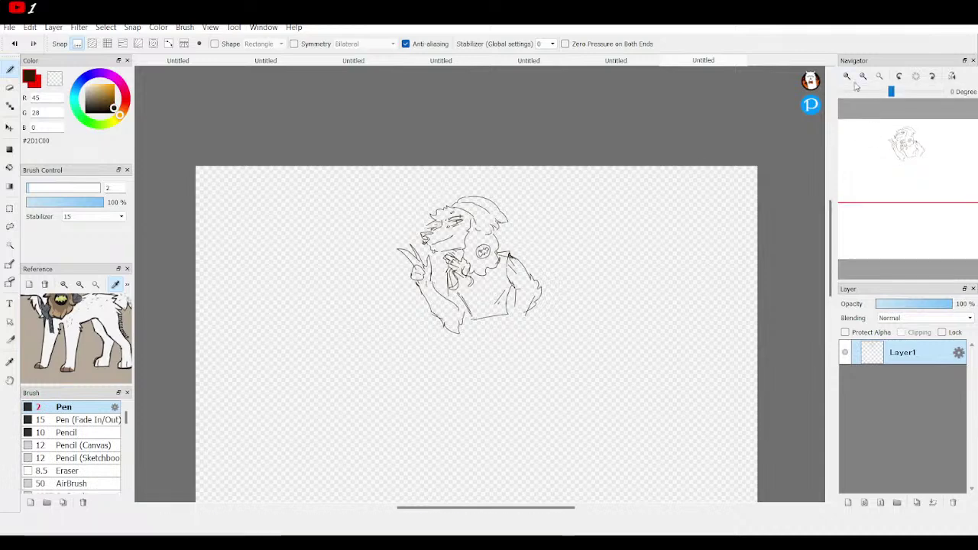
click(847, 75)
click(847, 75)
mouse_move(609, 293)
mouse_down()
mouse_move(586, 293)
mouse_move(574, 323)
mouse_move(587, 386)
mouse_up()
drag(579, 336, 568, 420)
drag(577, 387, 569, 409)
drag(619, 374, 609, 395)
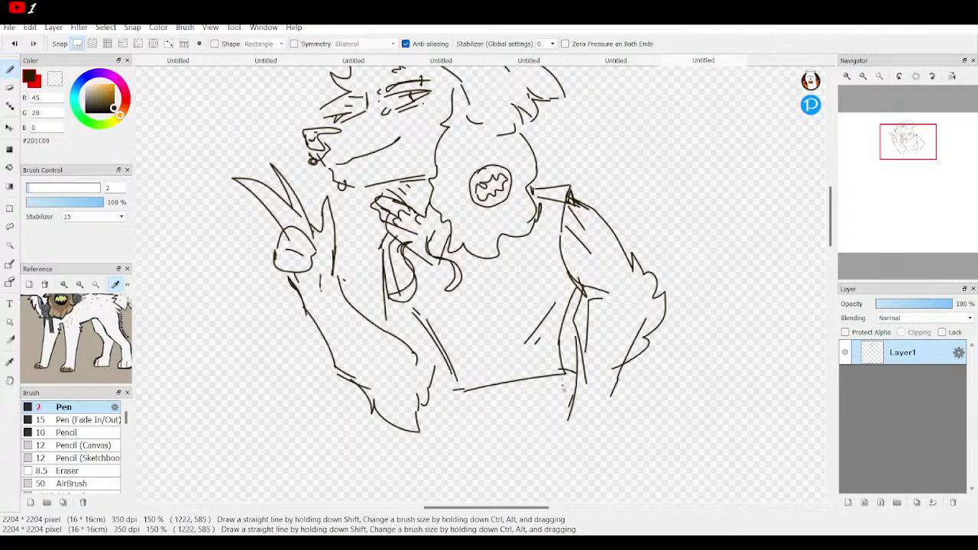
drag(547, 396, 588, 425)
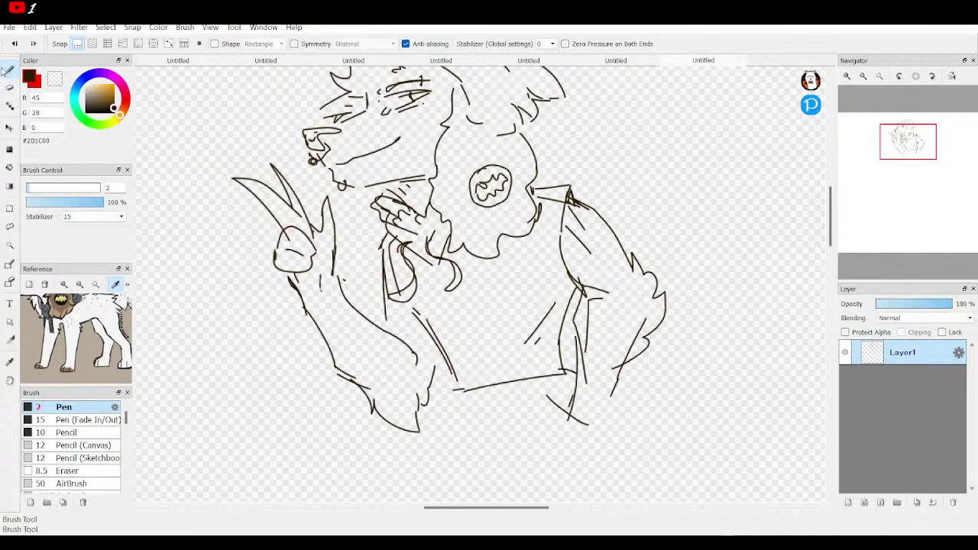
Step: Enlarge the eraser to 44 and erase the far shoulder, the whole far arm and the torso hem
click(9, 87)
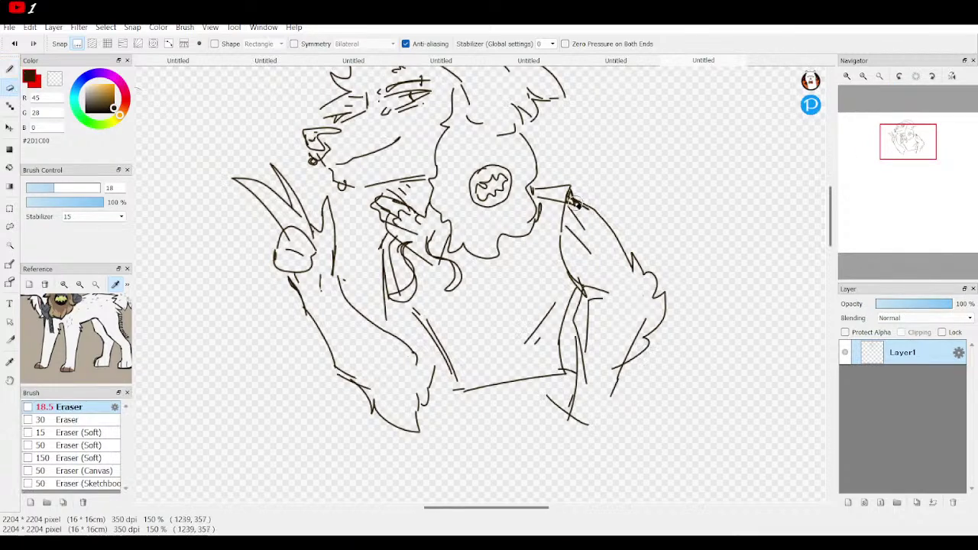
drag(592, 208, 621, 255)
drag(54, 188, 78, 188)
mouse_move(568, 190)
mouse_down()
mouse_move(580, 303)
mouse_move(597, 300)
mouse_move(591, 191)
mouse_move(564, 379)
mouse_move(635, 348)
mouse_move(594, 419)
mouse_move(641, 356)
mouse_move(548, 386)
mouse_up()
drag(558, 346, 532, 327)
drag(519, 391, 457, 396)
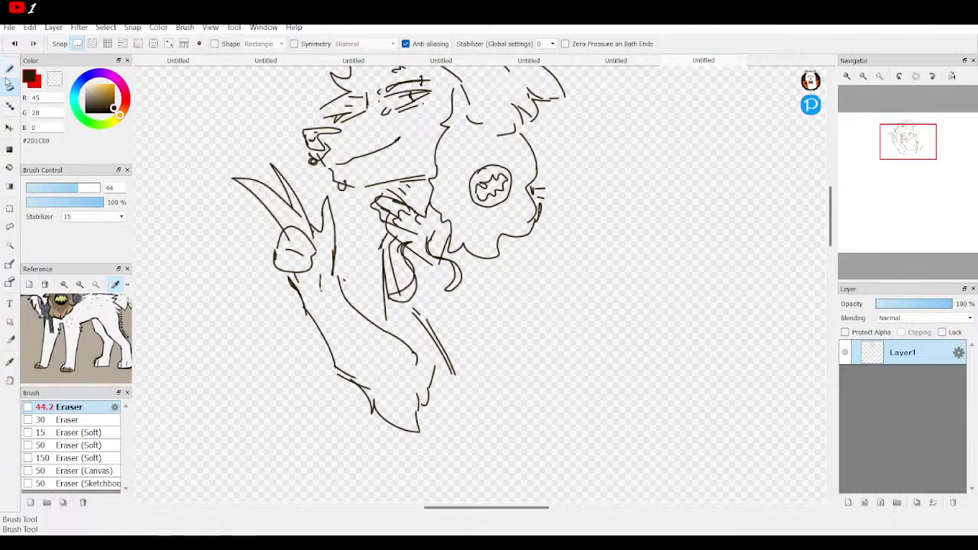
Step: Draw a bent line beside the raised elbow's fur and a small knot at the top of the hanging chest loop
key(b)
drag(437, 350, 439, 410)
drag(413, 305, 386, 245)
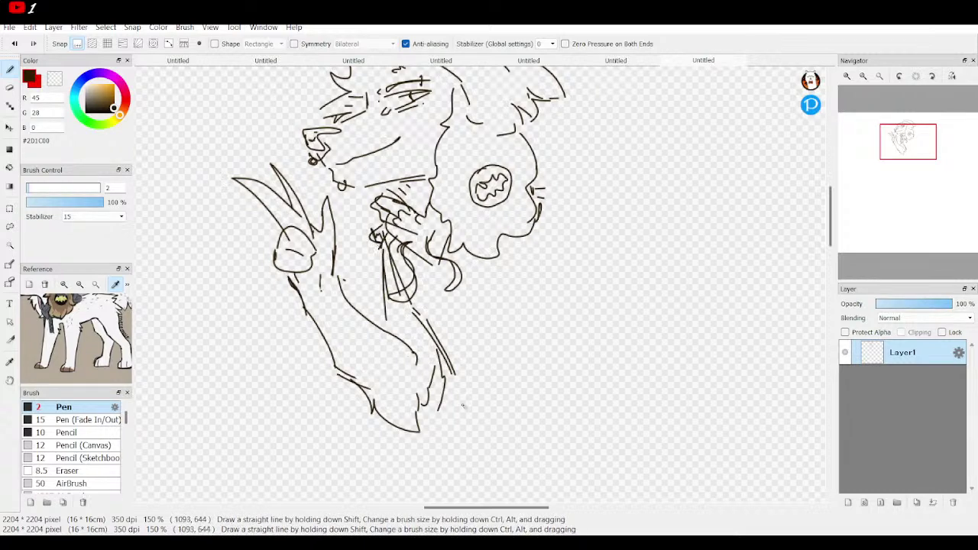
Step: Sketch a broken lower hem, a double seam below the ear and a new sloping shoulder line
mouse_move(461, 412)
mouse_down()
mouse_move(494, 417)
mouse_move(547, 390)
mouse_up()
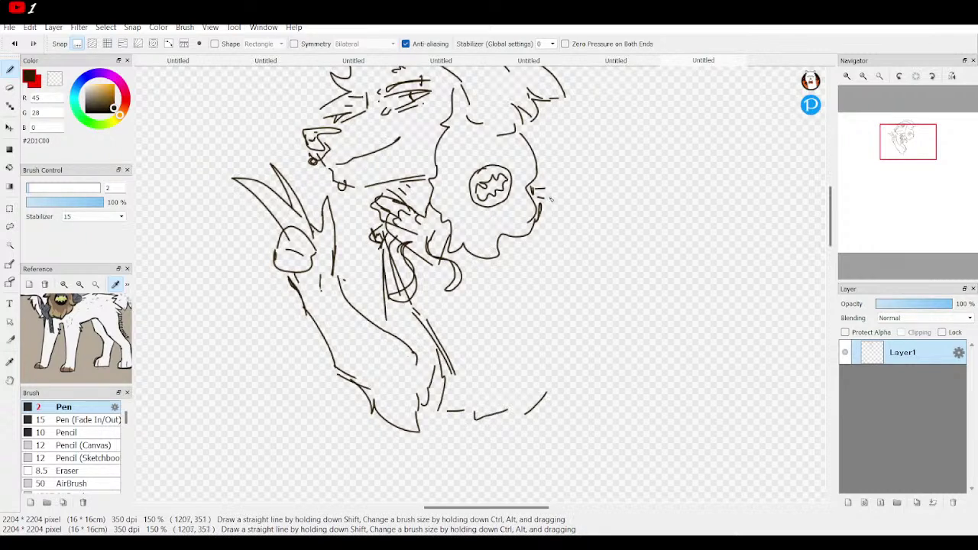
drag(554, 196, 535, 240)
drag(547, 207, 543, 251)
mouse_move(540, 216)
mouse_down()
mouse_move(534, 261)
mouse_move(544, 217)
mouse_move(565, 200)
mouse_move(616, 267)
mouse_up()
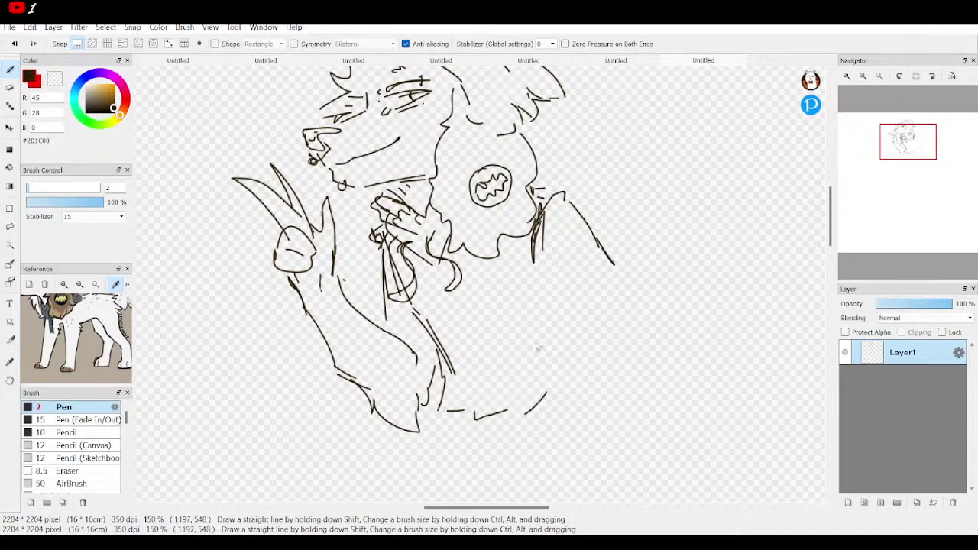
Step: Draw the far arm bent inward with a tufted furry elbow and a forearm reaching toward the waist
mouse_move(457, 354)
mouse_down()
mouse_move(455, 410)
mouse_move(502, 333)
mouse_move(545, 376)
mouse_move(535, 344)
mouse_move(562, 284)
mouse_move(586, 267)
mouse_move(628, 263)
mouse_up()
mouse_move(640, 298)
mouse_down()
mouse_move(648, 295)
mouse_move(636, 323)
mouse_move(550, 378)
mouse_move(603, 348)
mouse_move(646, 263)
mouse_move(616, 229)
mouse_move(602, 255)
mouse_move(555, 265)
mouse_move(540, 242)
mouse_move(559, 320)
mouse_up()
drag(539, 259, 557, 310)
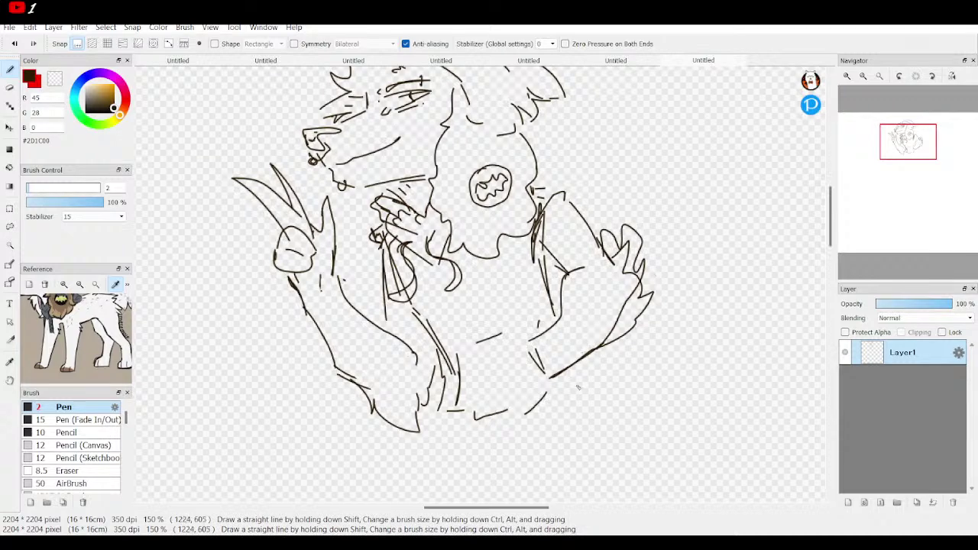
mouse_move(577, 365)
mouse_down()
mouse_move(593, 376)
mouse_move(527, 413)
mouse_up()
Step: Undo the redrawn hem, shoulder and inward-bent arm strokes
click(881, 75)
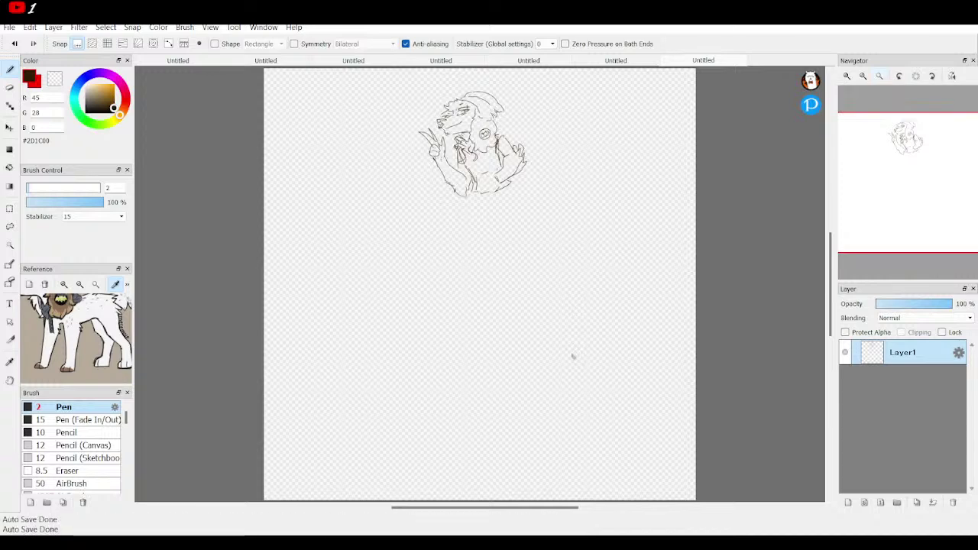
click(14, 47)
click(14, 47)
click(14, 47)
click(14, 48)
click(13, 46)
click(14, 46)
click(13, 46)
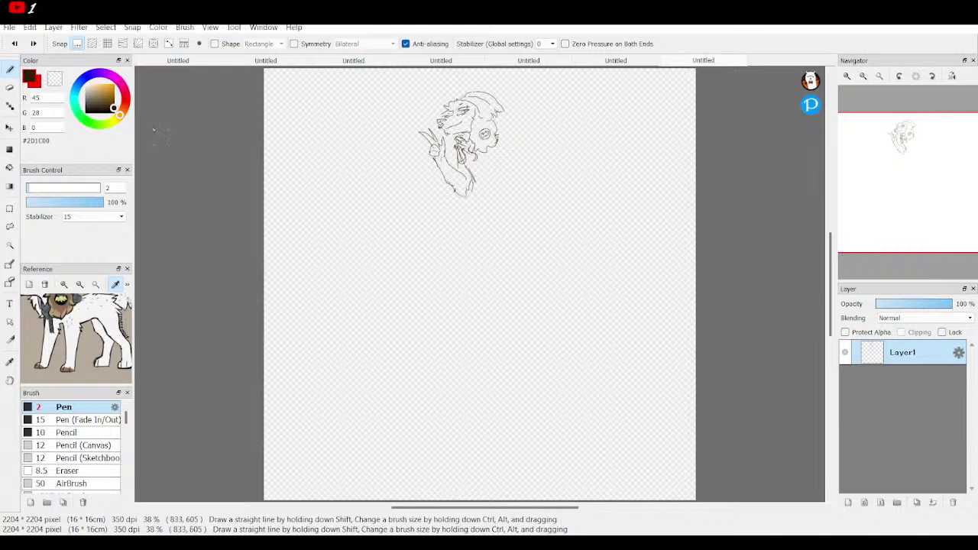
Step: Move the whole drawing down and to the left on the canvas, then return to the Pen
click(9, 128)
drag(479, 176, 451, 212)
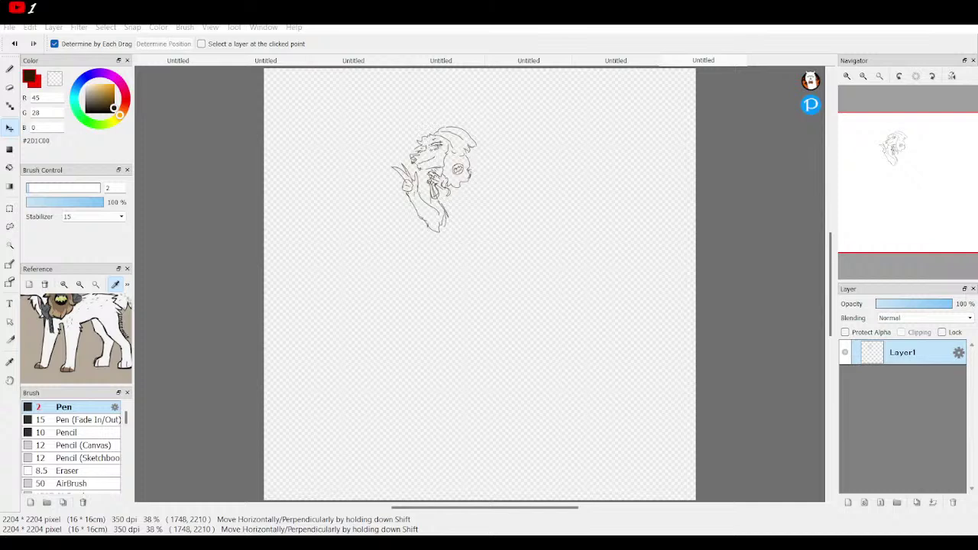
click(10, 69)
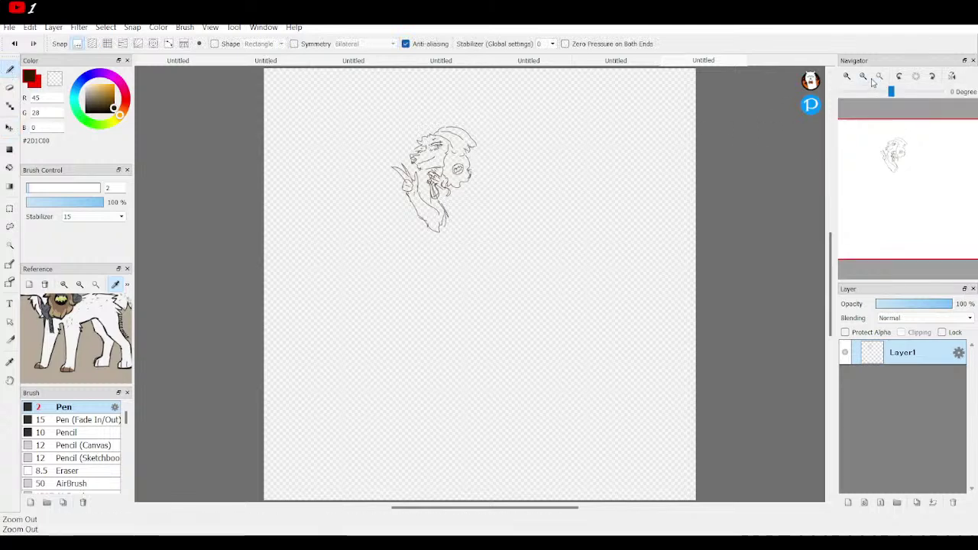
click(847, 76)
click(847, 76)
click(846, 76)
mouse_move(932, 231)
mouse_down()
mouse_move(891, 164)
mouse_move(899, 159)
mouse_up()
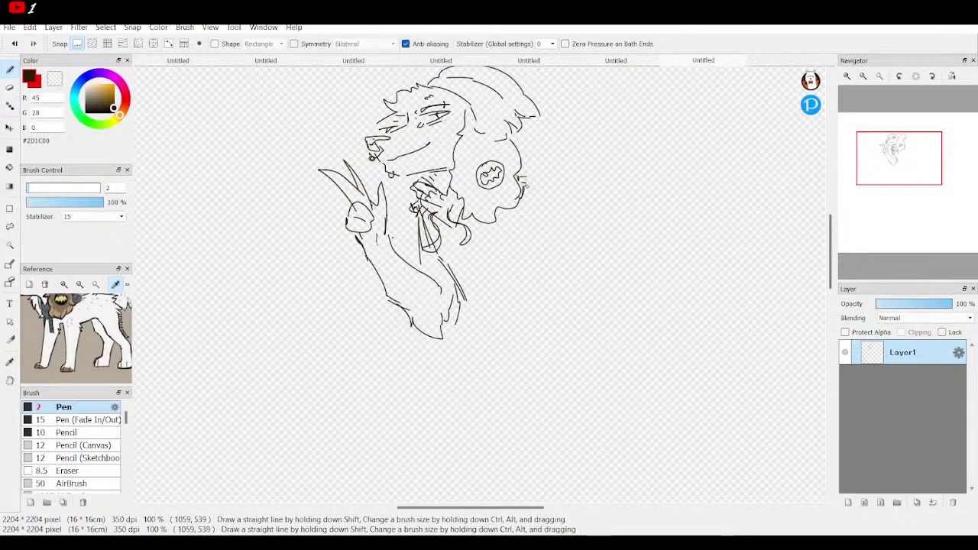
drag(528, 175, 575, 238)
drag(542, 197, 578, 245)
click(14, 43)
click(14, 43)
Step: Draw the shoulder line behind the ear, a slanted outer upper arm and a doubled forearm edge angled back toward the body
mouse_move(533, 180)
mouse_down()
mouse_move(563, 191)
mouse_move(588, 238)
mouse_up()
mouse_move(561, 191)
mouse_down()
mouse_move(609, 257)
mouse_move(577, 348)
mouse_move(598, 298)
mouse_up()
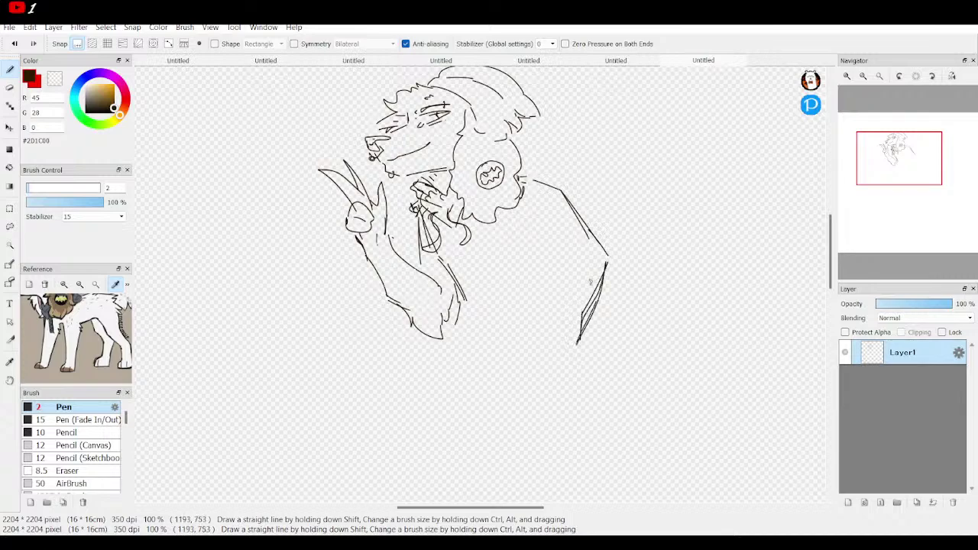
mouse_move(575, 247)
mouse_down()
mouse_move(554, 291)
mouse_move(540, 298)
mouse_move(546, 349)
mouse_move(531, 372)
mouse_up()
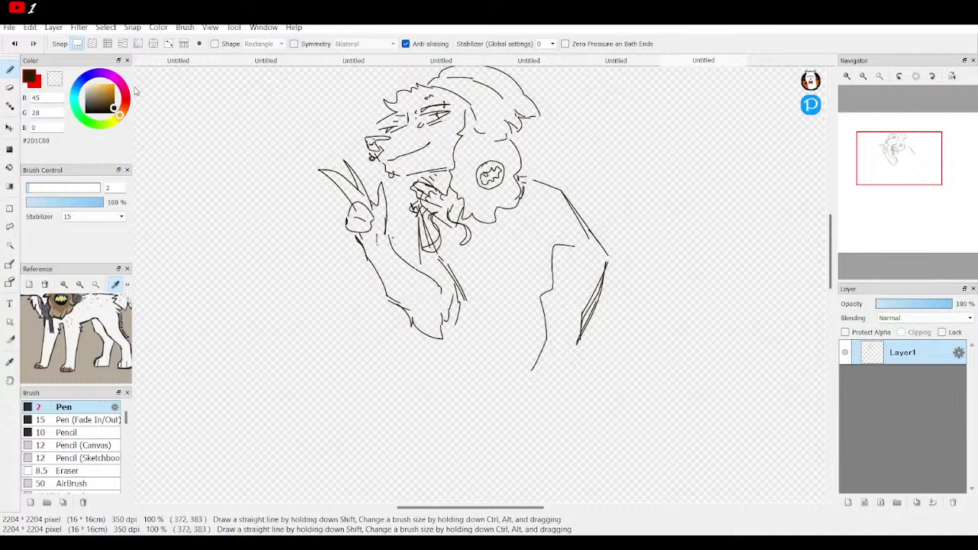
click(12, 45)
click(12, 45)
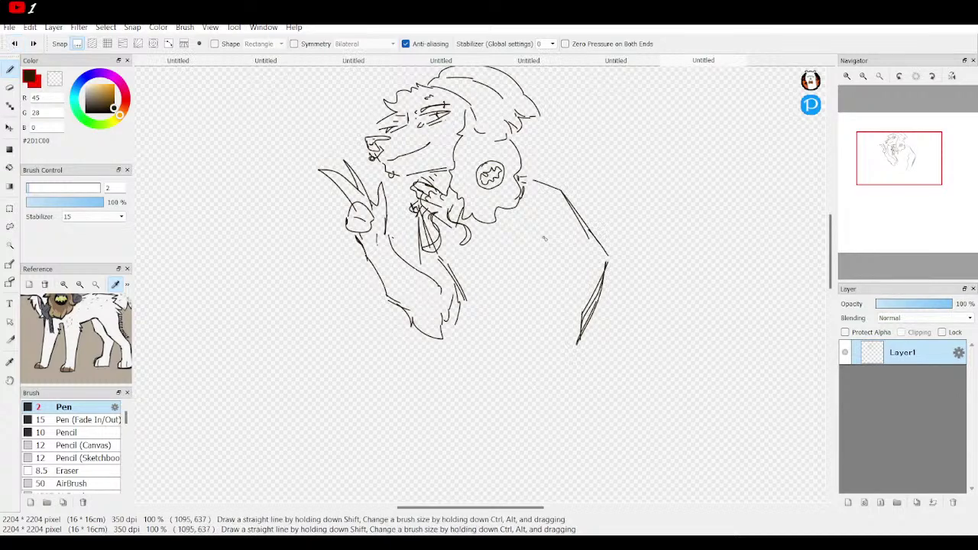
Step: Draw the curved inner edge of the far arm, an armpit crease and pointed fur tufts around the elbow
mouse_move(583, 246)
mouse_down()
mouse_move(556, 260)
mouse_move(553, 312)
mouse_move(538, 324)
mouse_move(547, 339)
mouse_move(555, 306)
mouse_up()
mouse_move(541, 233)
mouse_down()
mouse_move(601, 235)
mouse_move(605, 250)
mouse_move(611, 232)
mouse_move(617, 274)
mouse_move(590, 327)
mouse_up()
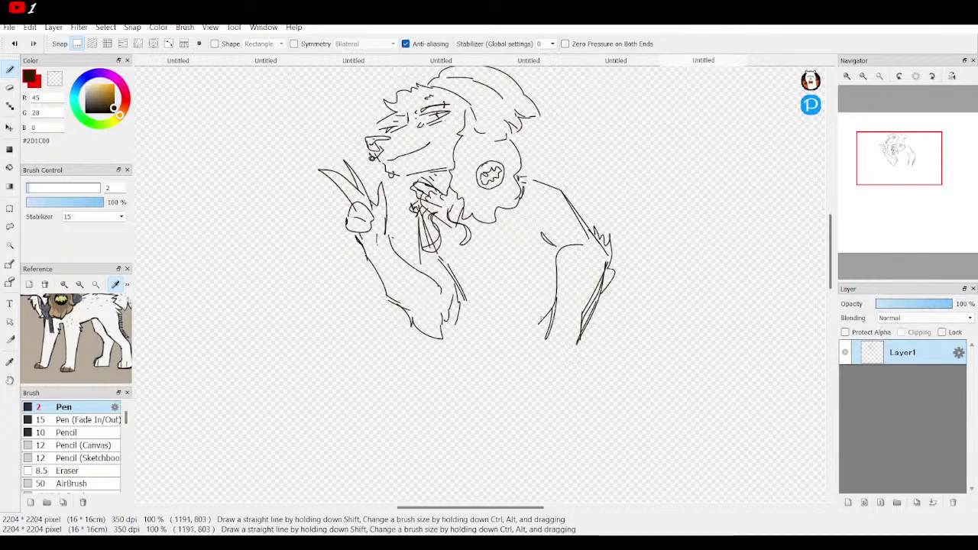
Step: Erase the stray inner wrist stroke and the doubled line below the elbow, then redraw the outer forearm edge
click(10, 87)
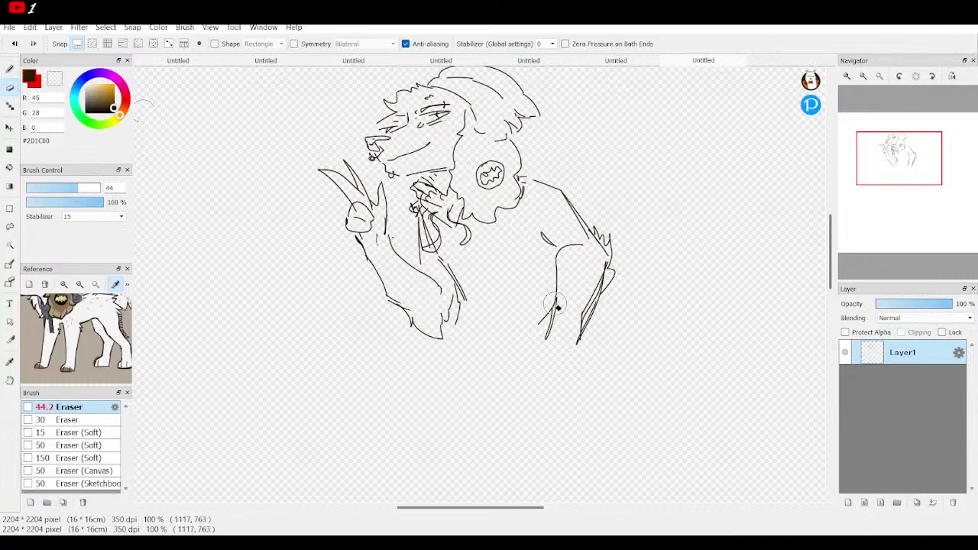
drag(534, 315, 542, 300)
drag(596, 267, 599, 279)
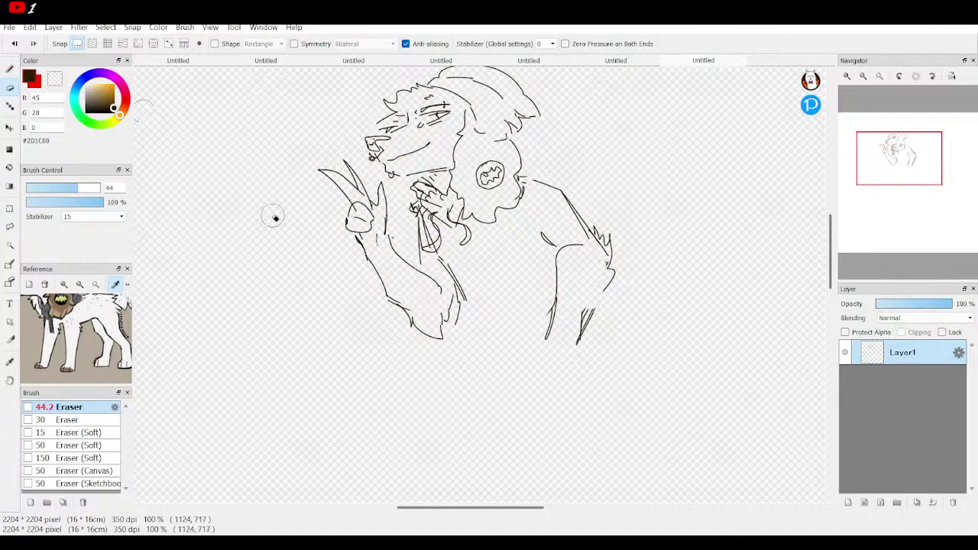
click(11, 71)
drag(608, 280, 578, 340)
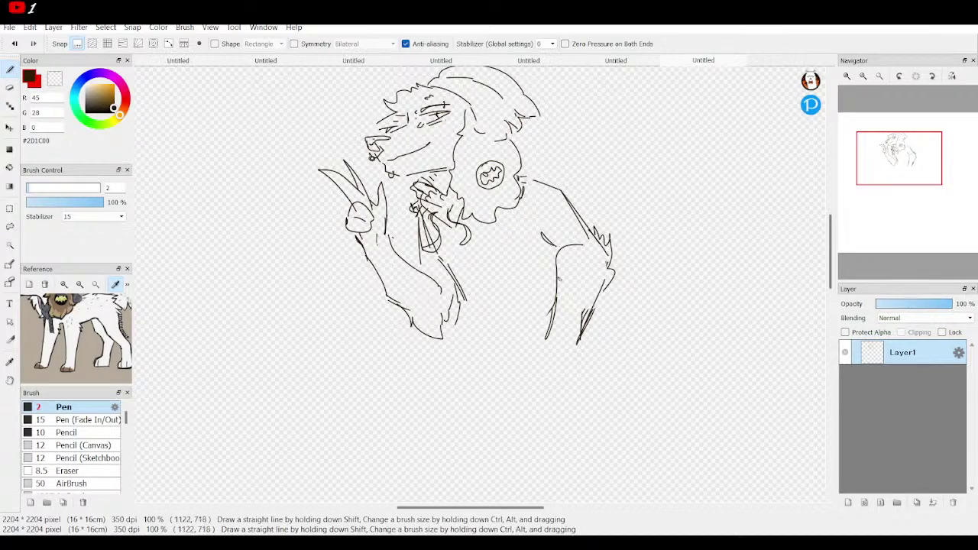
Step: Draw a double seam from the shoulder to the armpit and close the torso with a curved lower edge between the arms
mouse_move(547, 183)
mouse_down()
mouse_move(535, 200)
mouse_move(548, 248)
mouse_move(544, 183)
mouse_move(560, 188)
mouse_move(542, 230)
mouse_move(540, 204)
mouse_move(535, 223)
mouse_move(547, 184)
mouse_move(521, 171)
mouse_move(548, 183)
mouse_up()
drag(549, 250, 554, 295)
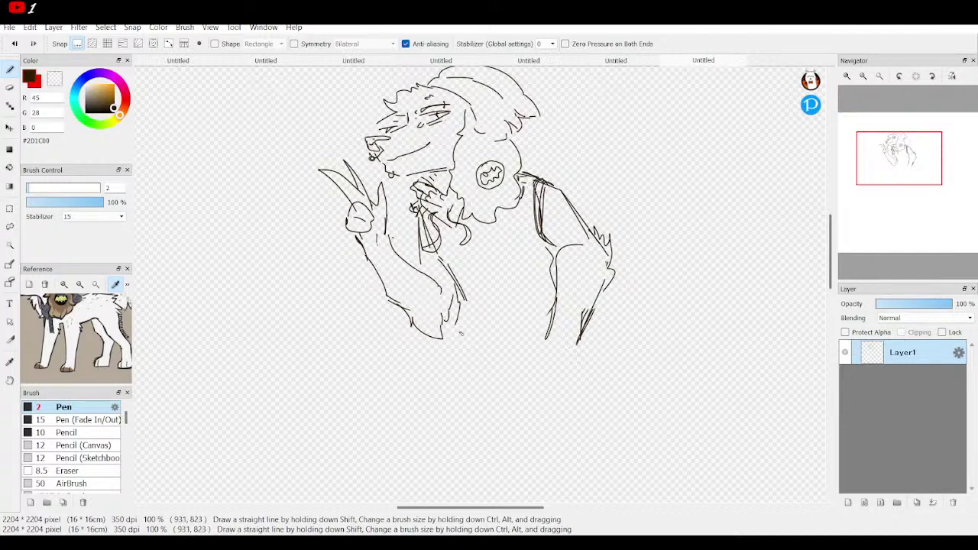
mouse_move(456, 334)
mouse_down()
mouse_move(514, 344)
mouse_move(538, 334)
mouse_up()
mouse_move(470, 308)
mouse_down()
mouse_move(482, 337)
mouse_move(546, 311)
mouse_up()
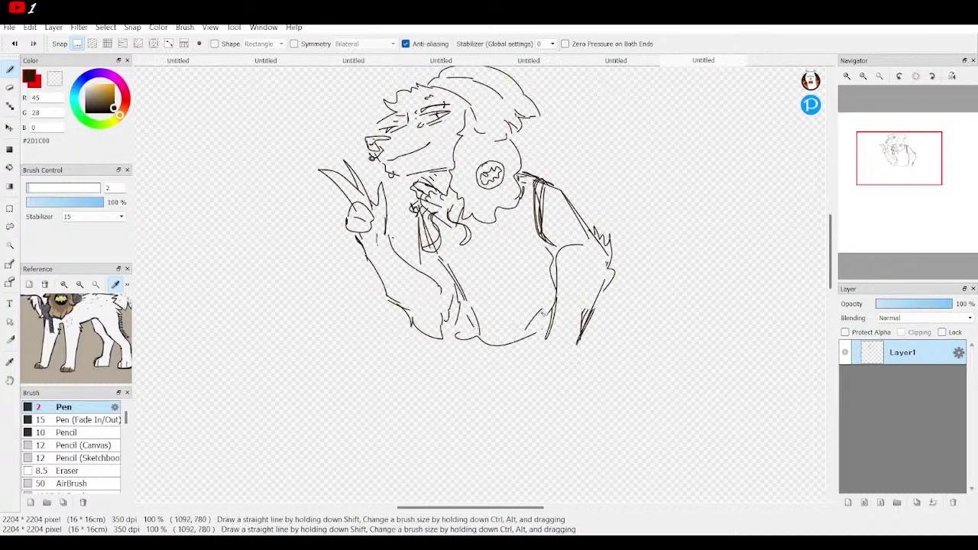
Step: Add short fold and fur strokes inside the torso, near the armpit, along the far side and above the lower edge
mouse_move(538, 276)
mouse_down()
mouse_move(523, 315)
mouse_move(503, 313)
mouse_up()
mouse_move(529, 243)
mouse_down()
mouse_move(523, 257)
mouse_move(552, 252)
mouse_move(533, 232)
mouse_up()
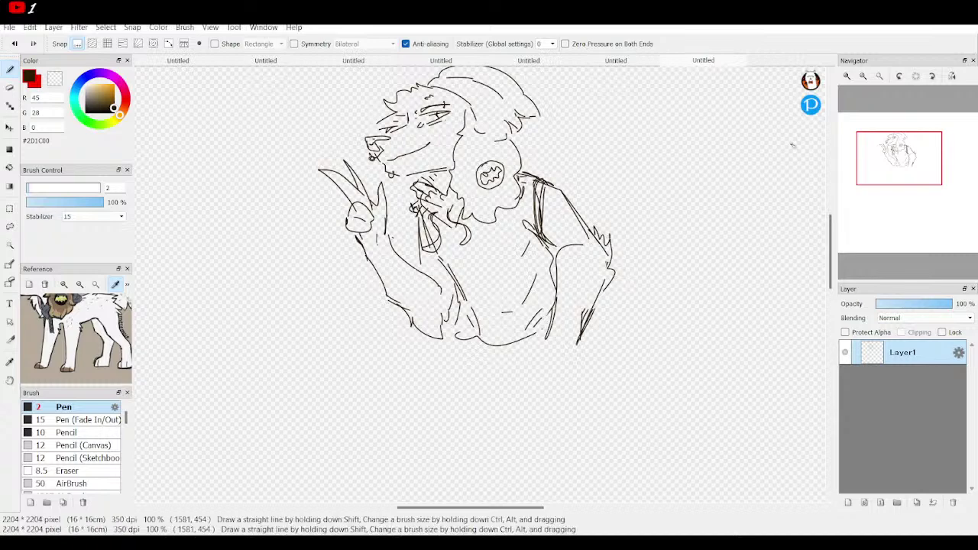
Step: Sketch the hips and thigh edges below the torso, with one angled knee line and a far leg slanting outward
click(864, 76)
drag(916, 187, 913, 175)
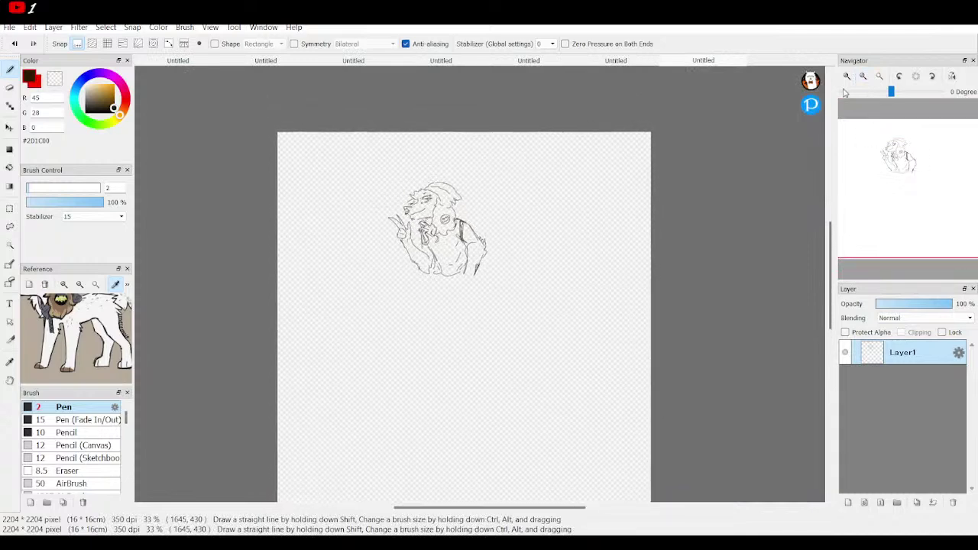
click(846, 77)
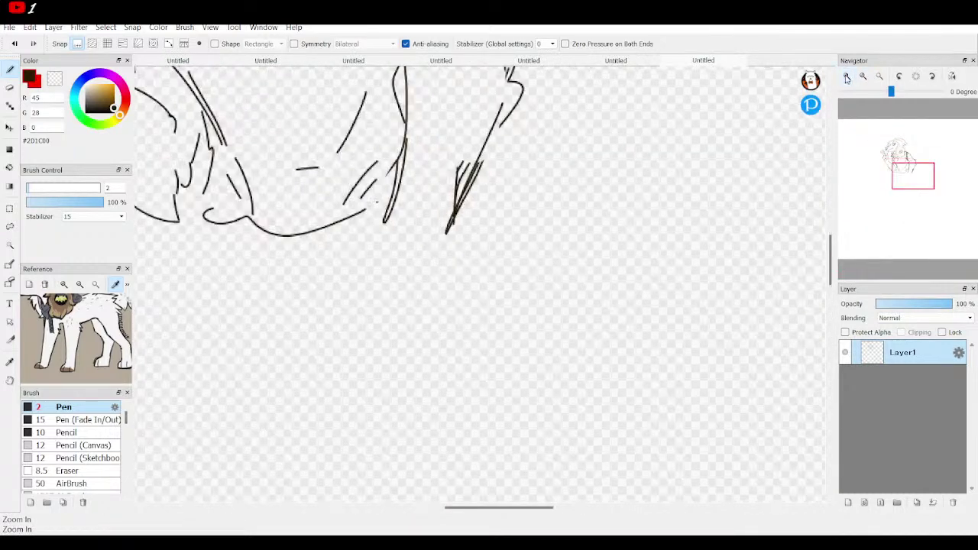
click(863, 76)
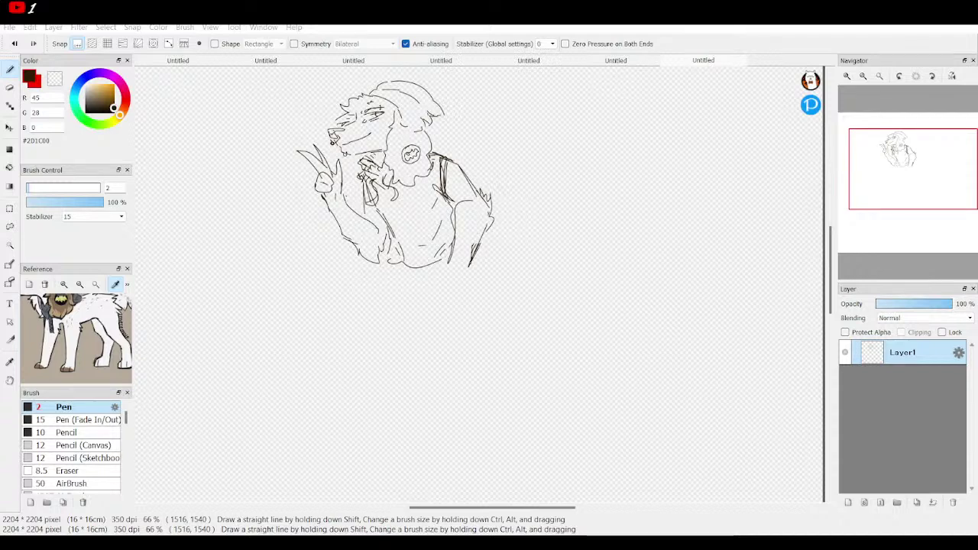
click(847, 76)
click(846, 76)
drag(889, 160, 906, 171)
mouse_move(367, 234)
mouse_down()
mouse_move(341, 291)
mouse_move(349, 349)
mouse_up()
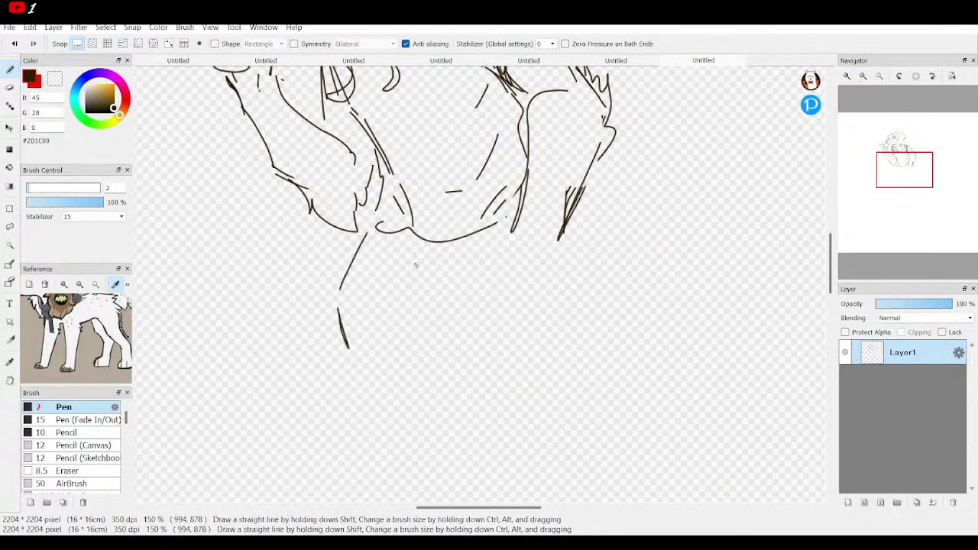
mouse_move(399, 269)
mouse_down()
mouse_move(408, 309)
mouse_move(389, 398)
mouse_move(399, 434)
mouse_move(477, 483)
mouse_up()
mouse_move(507, 255)
mouse_down()
mouse_move(526, 289)
mouse_move(551, 249)
mouse_move(536, 334)
mouse_move(498, 386)
mouse_move(693, 500)
mouse_up()
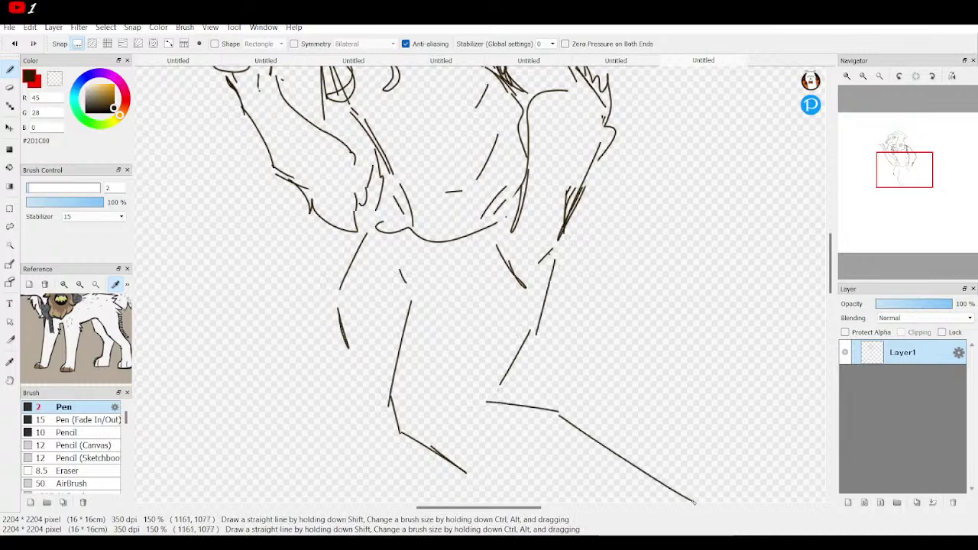
Step: Undo the strokes of the far lower leg that slants outward
drag(906, 183, 910, 189)
click(861, 76)
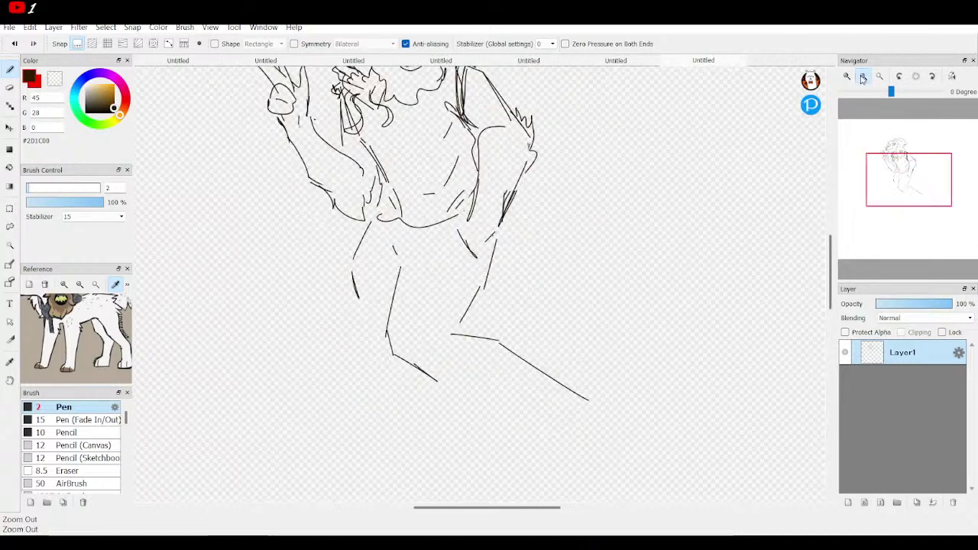
click(861, 77)
key(ctrl+z)
key(ctrl+z)
key(ctrl+z)
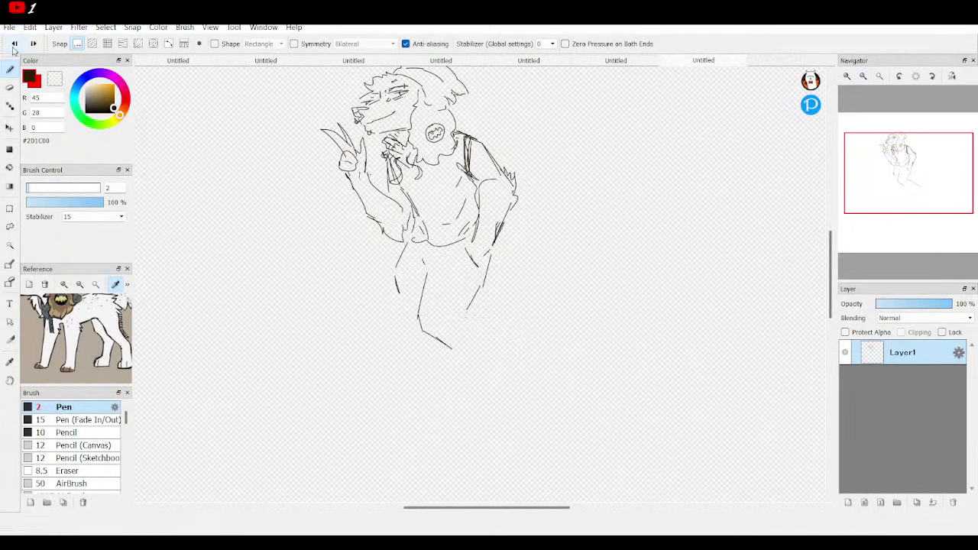
Step: Draw a standing front leg with a doubled straight shin line, a bent calf edge and an extended outer thigh
drag(417, 309, 426, 409)
drag(420, 336, 429, 421)
mouse_move(484, 285)
mouse_down()
mouse_move(462, 342)
mouse_move(476, 372)
mouse_move(448, 448)
mouse_up()
mouse_move(398, 287)
mouse_down()
mouse_move(425, 346)
mouse_move(416, 323)
mouse_up()
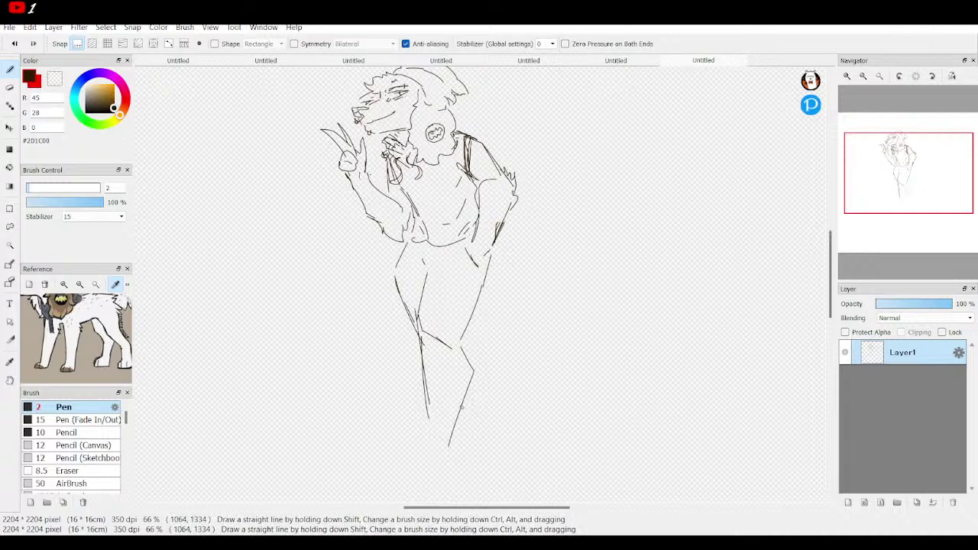
Step: Draw the rear leg crossing behind the front one, with a bent knee edge and diagonal shin lines
drag(462, 405, 478, 437)
mouse_move(472, 319)
mouse_down()
mouse_move(476, 368)
mouse_move(506, 424)
mouse_up()
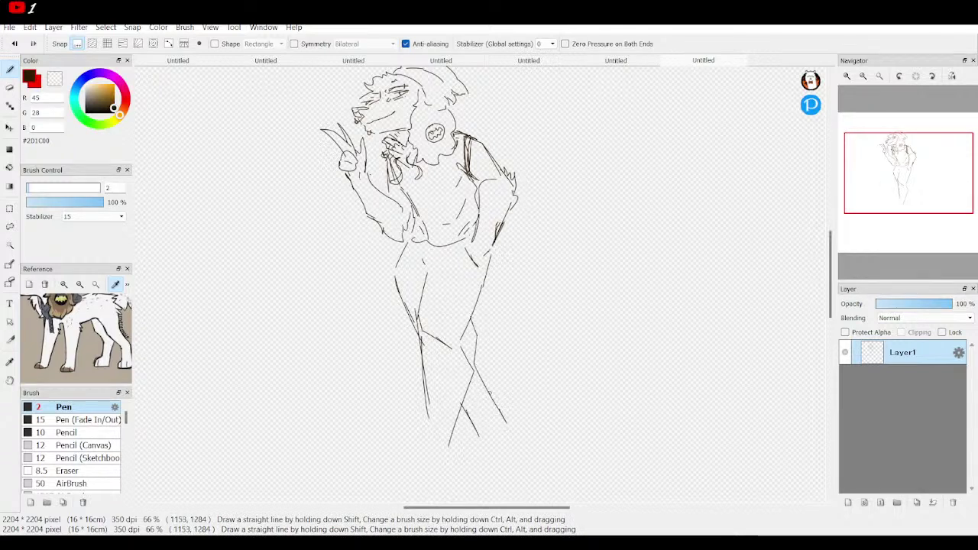
mouse_move(481, 377)
mouse_down()
mouse_move(495, 427)
mouse_move(489, 408)
mouse_up()
drag(877, 212, 908, 182)
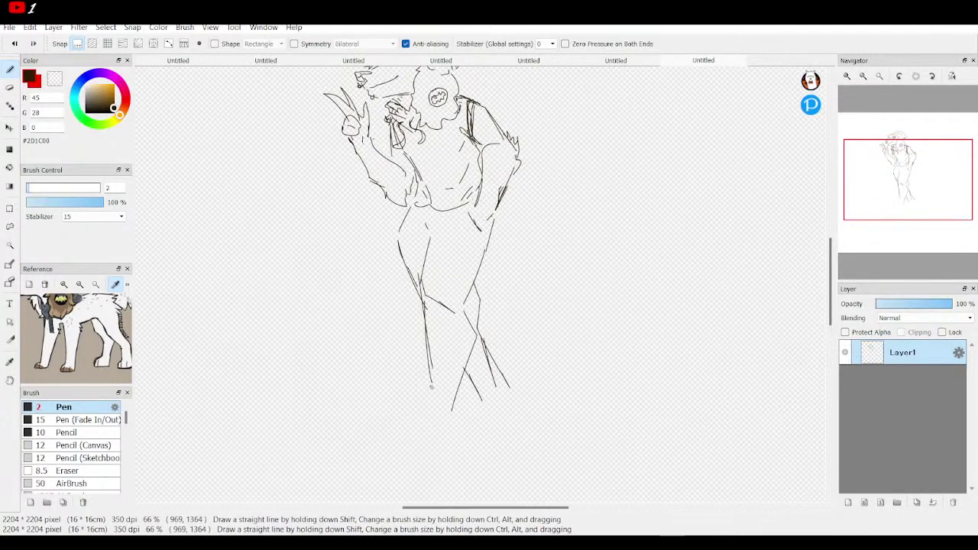
mouse_move(430, 394)
mouse_down()
mouse_move(420, 398)
mouse_move(412, 381)
mouse_move(441, 397)
mouse_move(374, 399)
mouse_move(407, 404)
mouse_move(390, 425)
mouse_move(432, 425)
mouse_move(469, 382)
mouse_move(445, 388)
mouse_up()
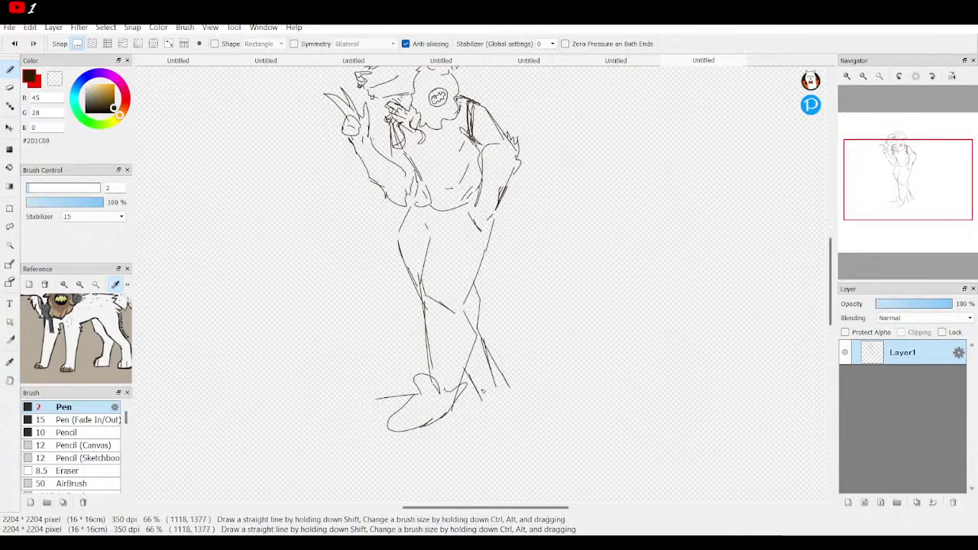
mouse_move(476, 384)
mouse_down()
mouse_move(466, 376)
mouse_move(489, 376)
mouse_move(480, 417)
mouse_move(457, 426)
mouse_move(505, 415)
mouse_move(502, 406)
mouse_up()
key(ctrl+z)
key(ctrl+z)
mouse_move(915, 182)
mouse_down()
mouse_move(896, 175)
mouse_move(908, 173)
mouse_up()
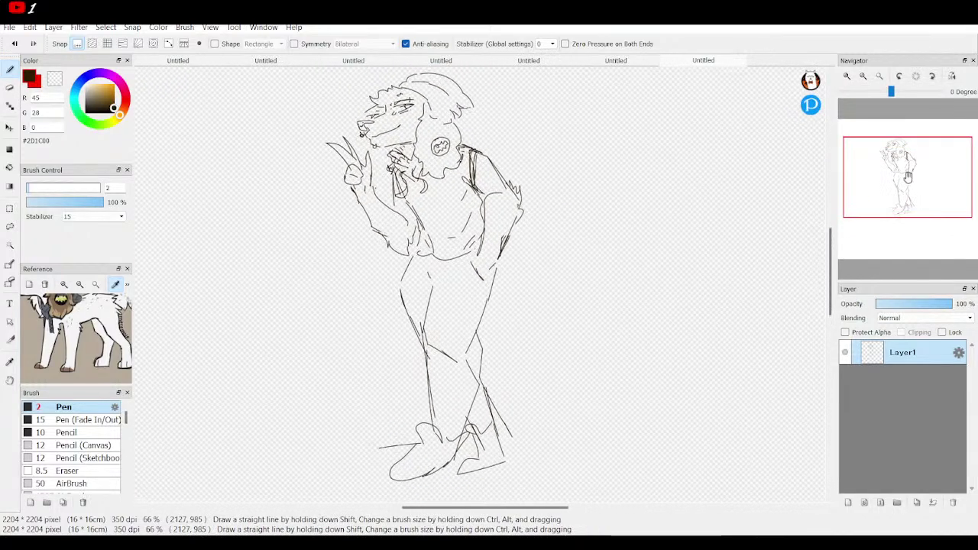
click(15, 43)
click(15, 43)
click(14, 44)
click(14, 44)
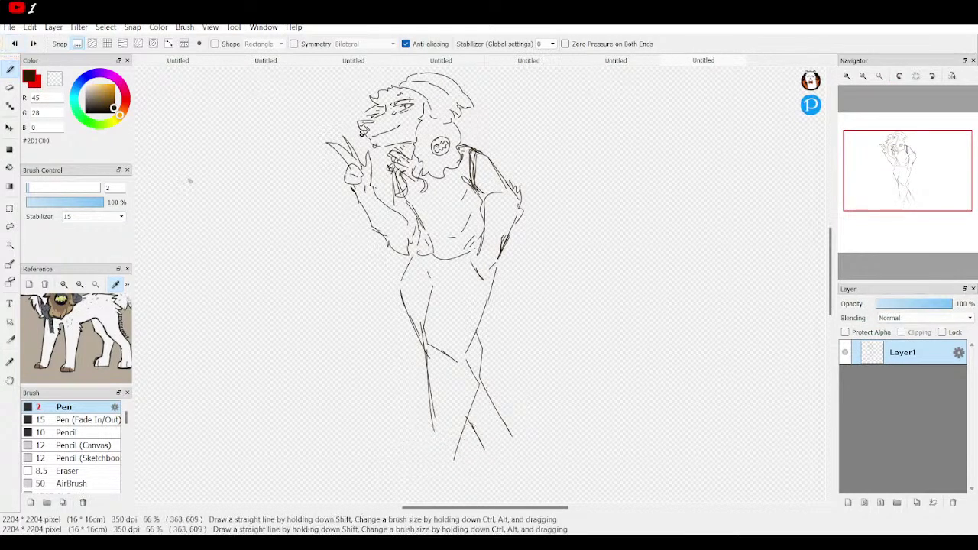
Step: Draw a curved outline rising behind the shoulder and a rounded bulge behind the far forearm
mouse_move(916, 161)
mouse_down()
mouse_move(930, 167)
mouse_move(920, 160)
mouse_up()
mouse_move(402, 187)
mouse_down()
mouse_move(419, 202)
mouse_move(449, 229)
mouse_up()
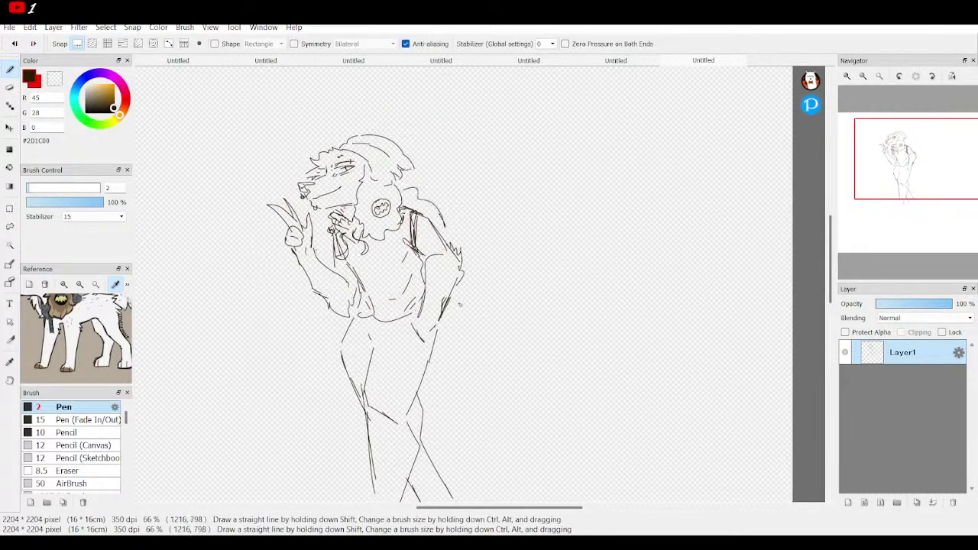
mouse_move(462, 281)
mouse_down()
mouse_move(460, 310)
mouse_move(448, 317)
mouse_up()
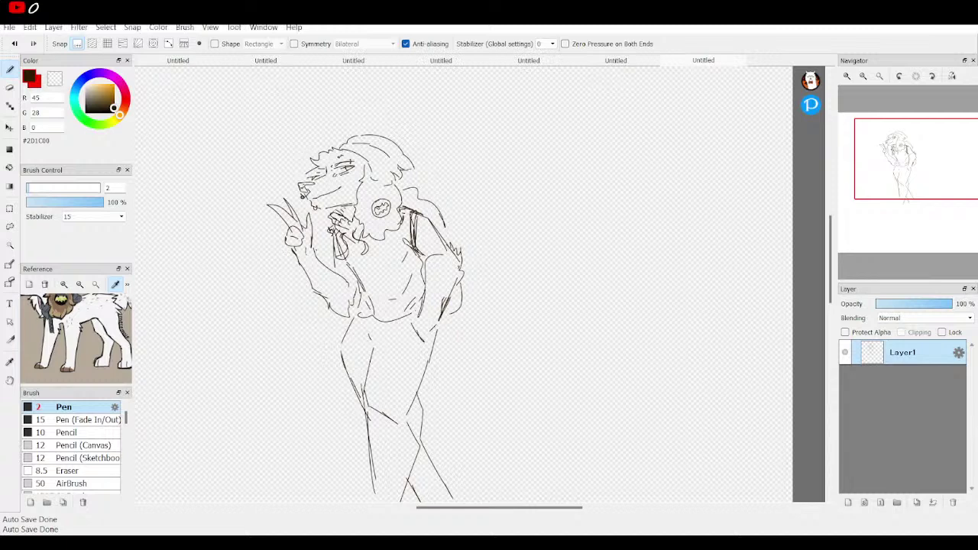
Step: Erase the round toothed emblem inside the ear and switch to the drawing of the character in the orange spotted hoodie
click(877, 77)
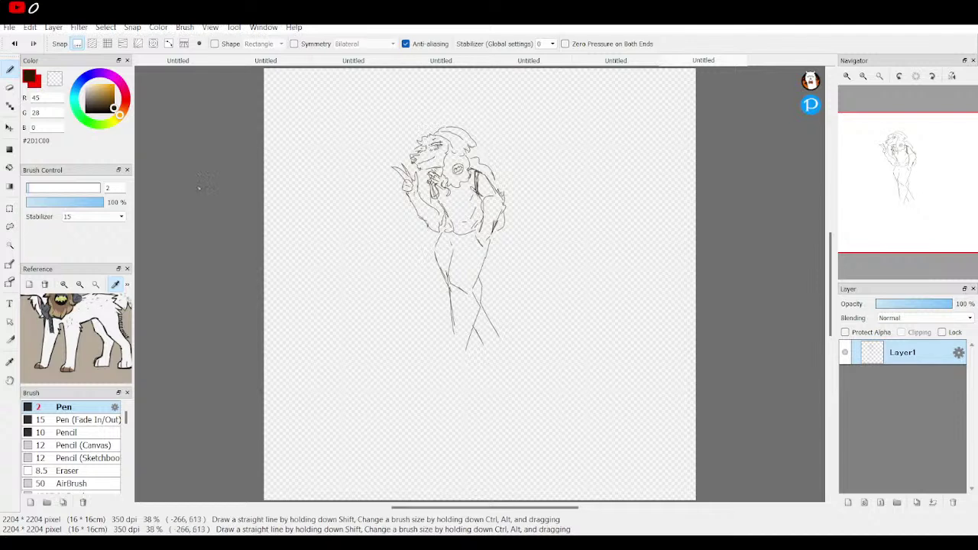
click(10, 89)
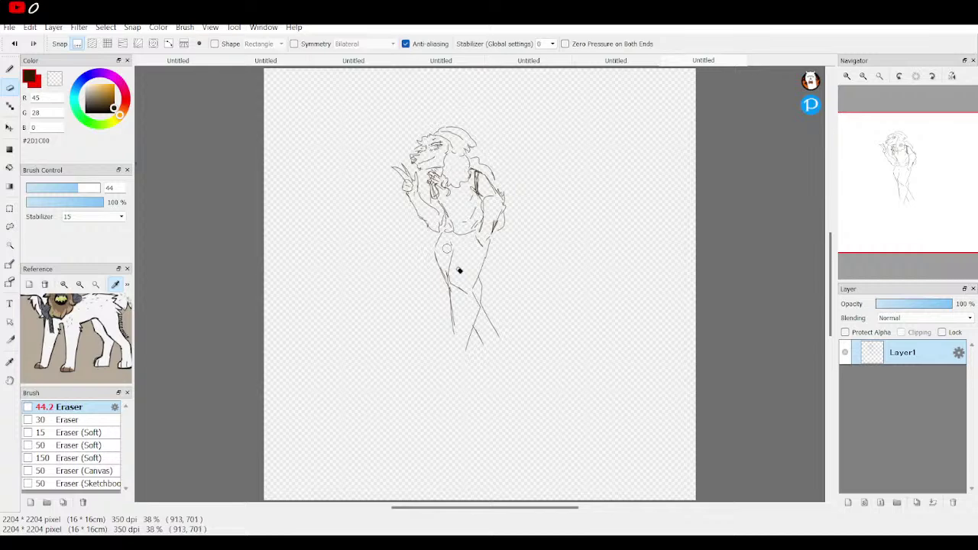
click(615, 60)
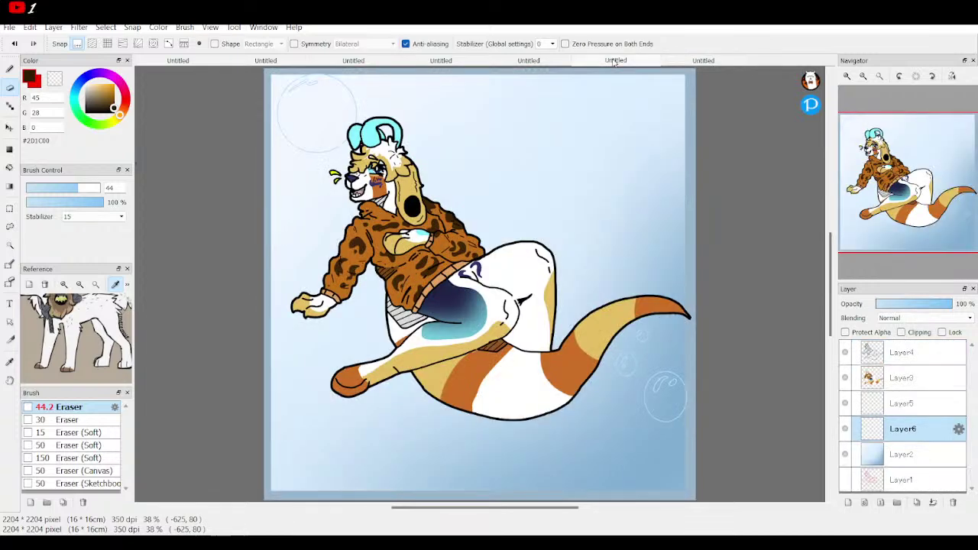